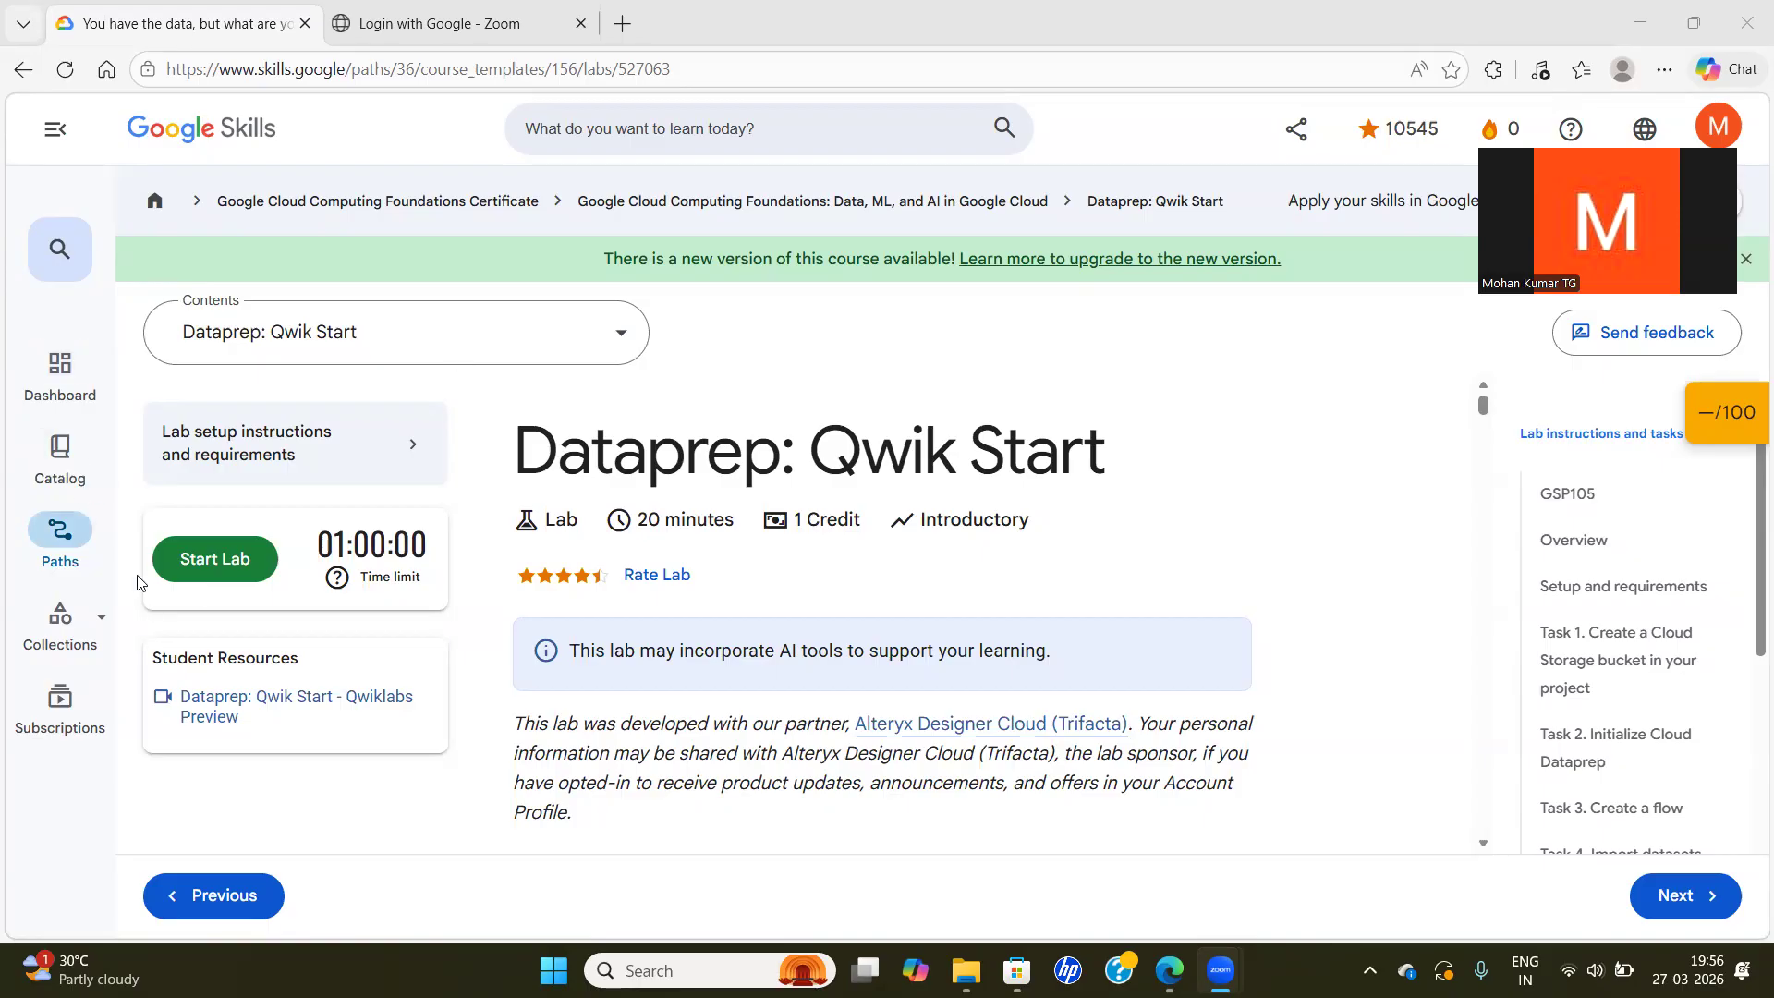
Start the Dataprep: Qwik Start lab and complete the reCAPTCHA by selecting all images with cars
click(212, 558)
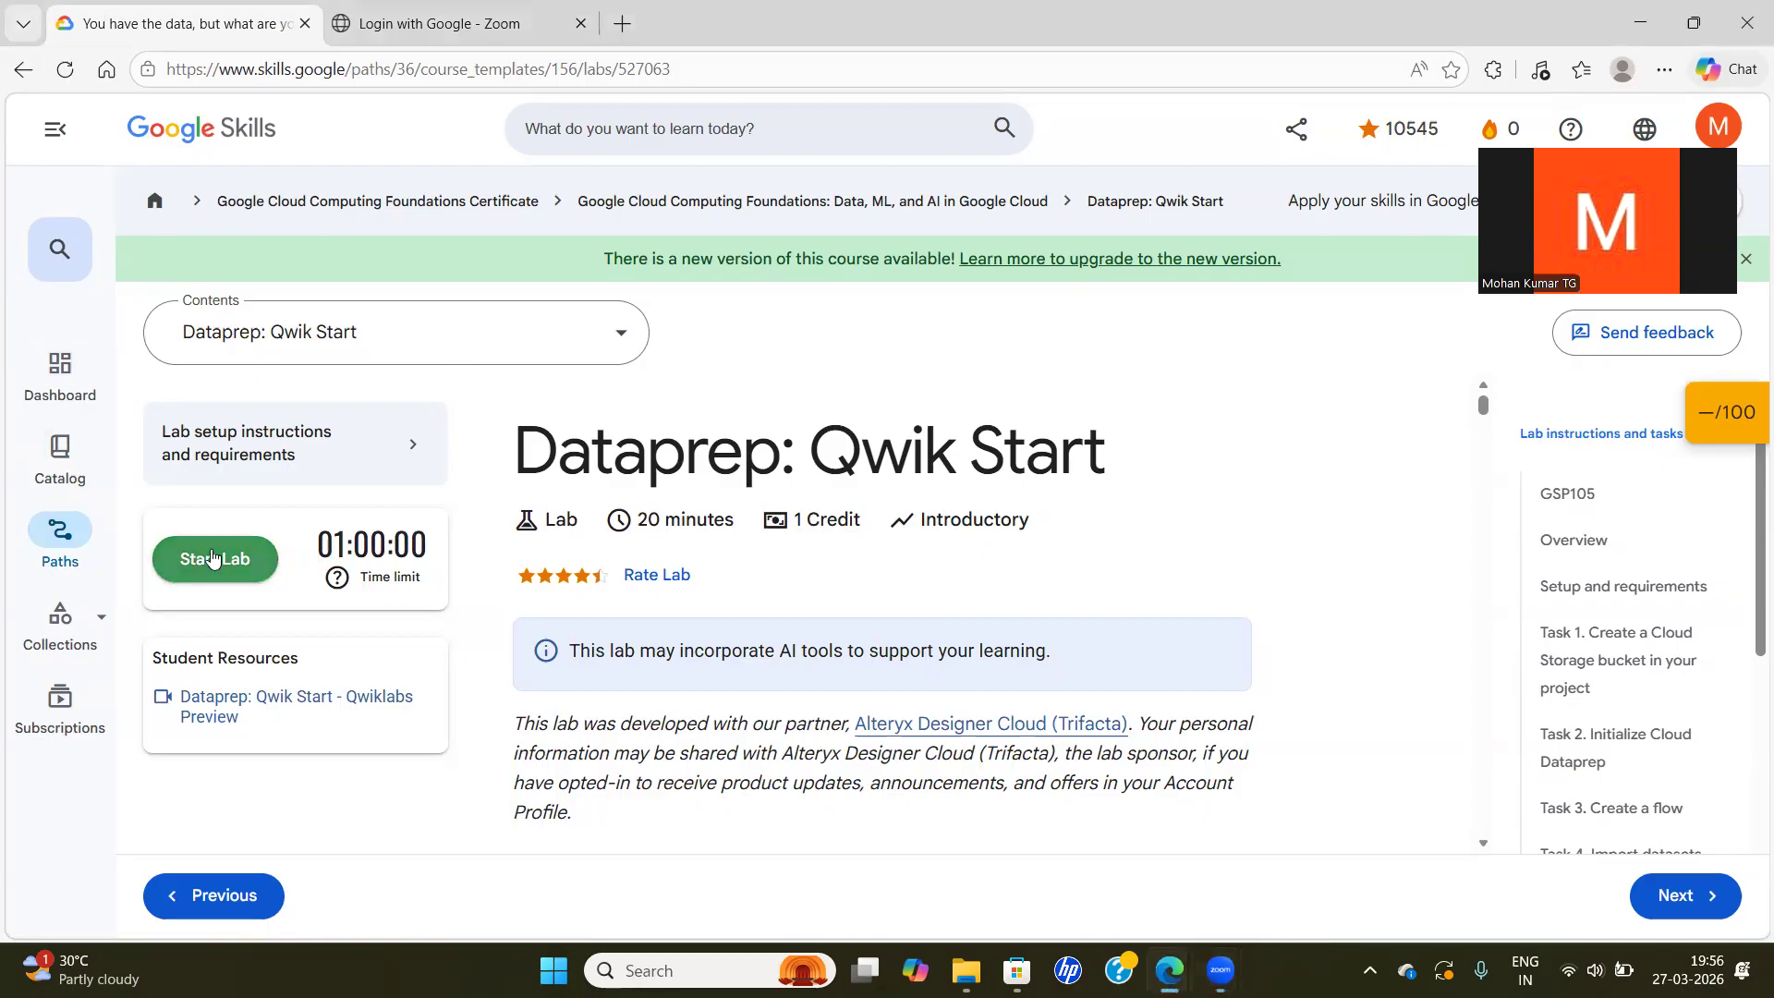
click(212, 558)
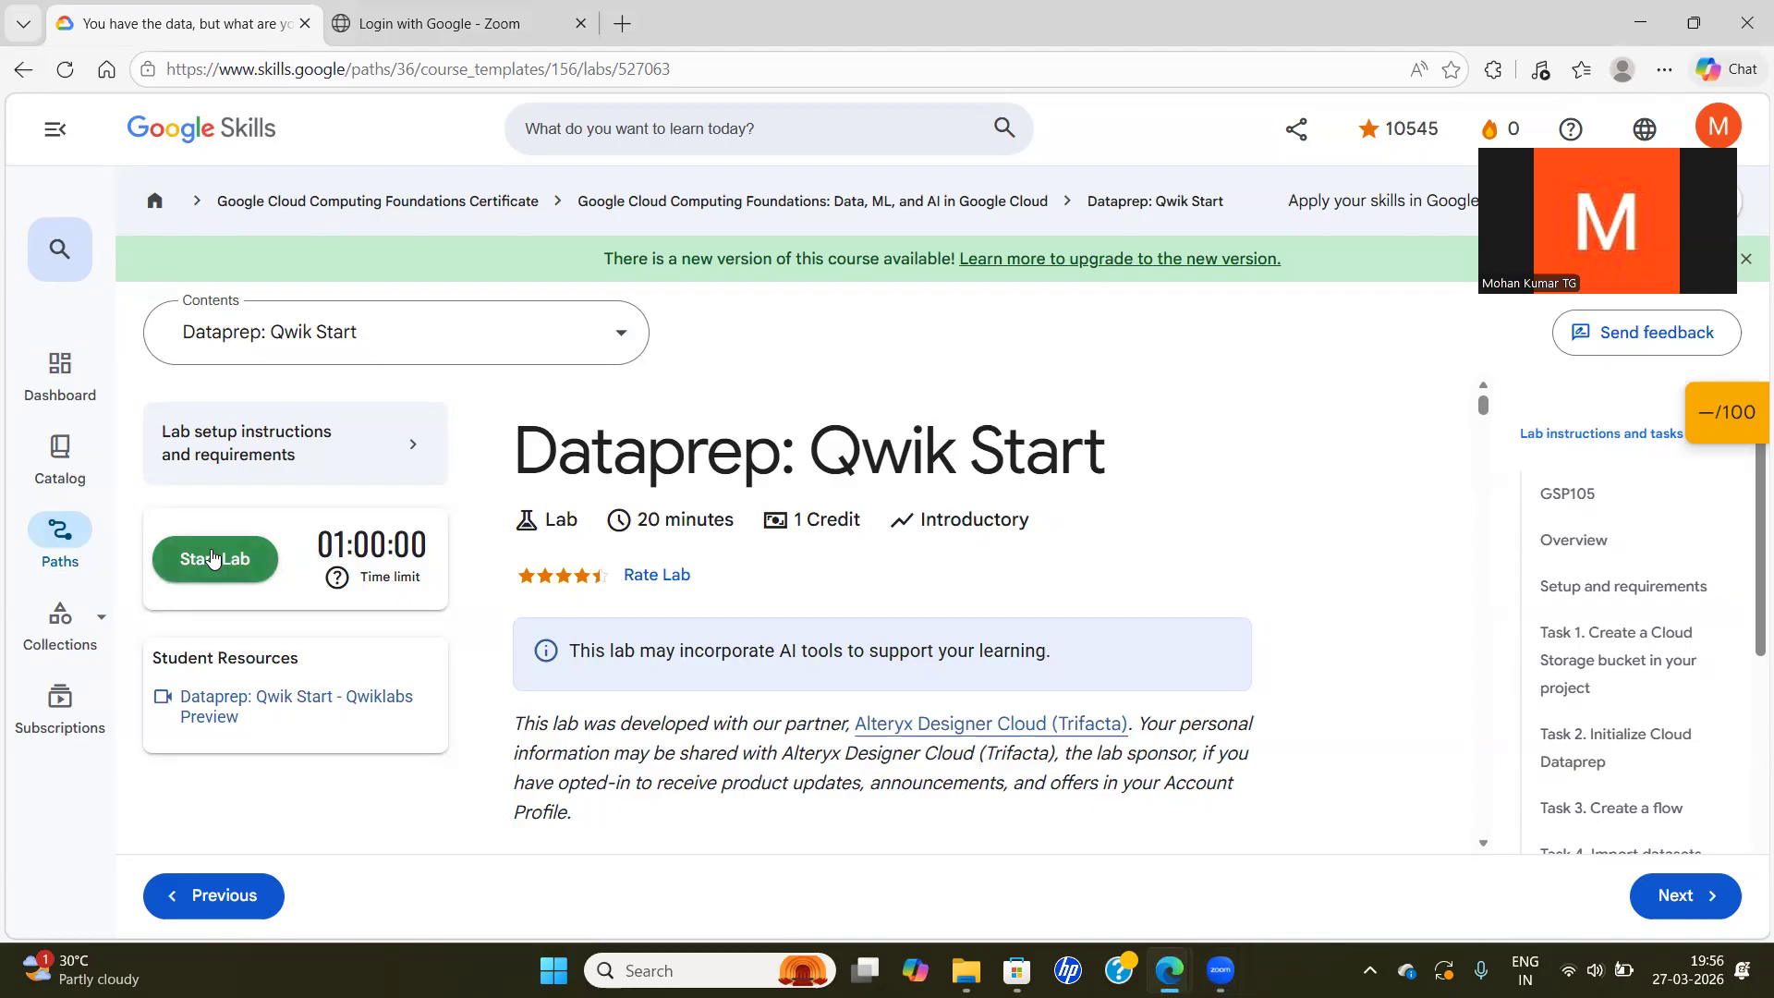
click(230, 578)
click(230, 578)
click(245, 575)
click(248, 575)
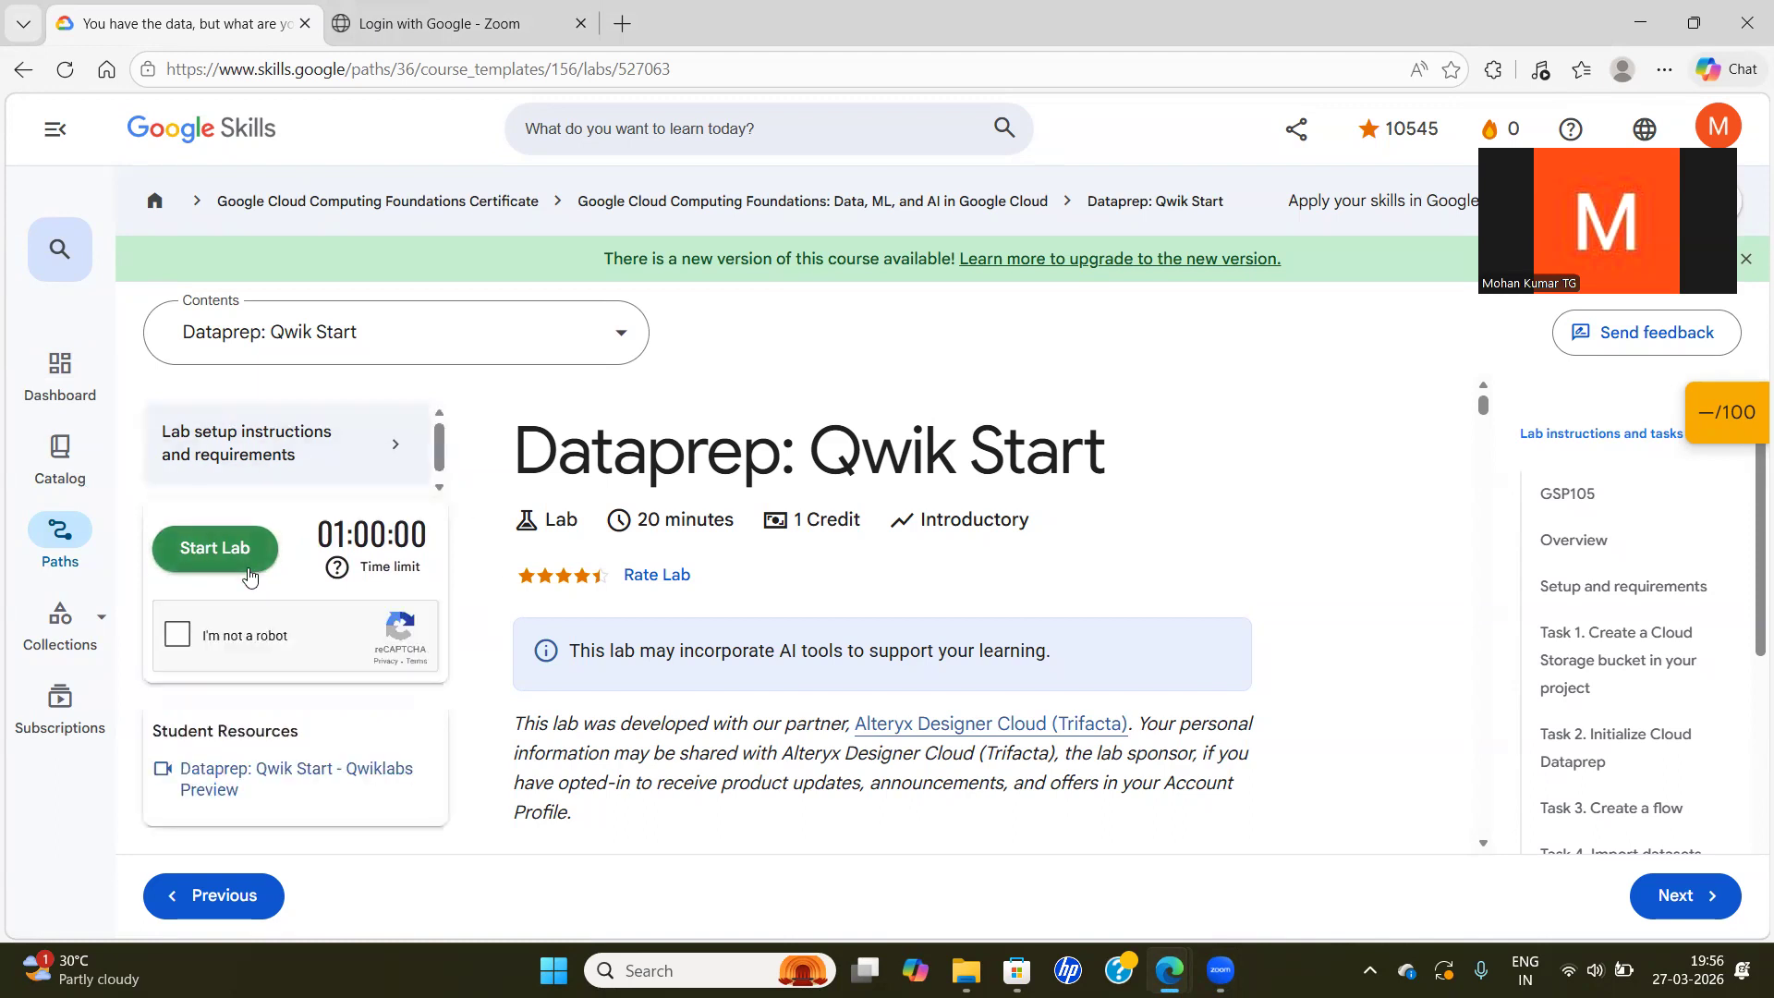
click(179, 635)
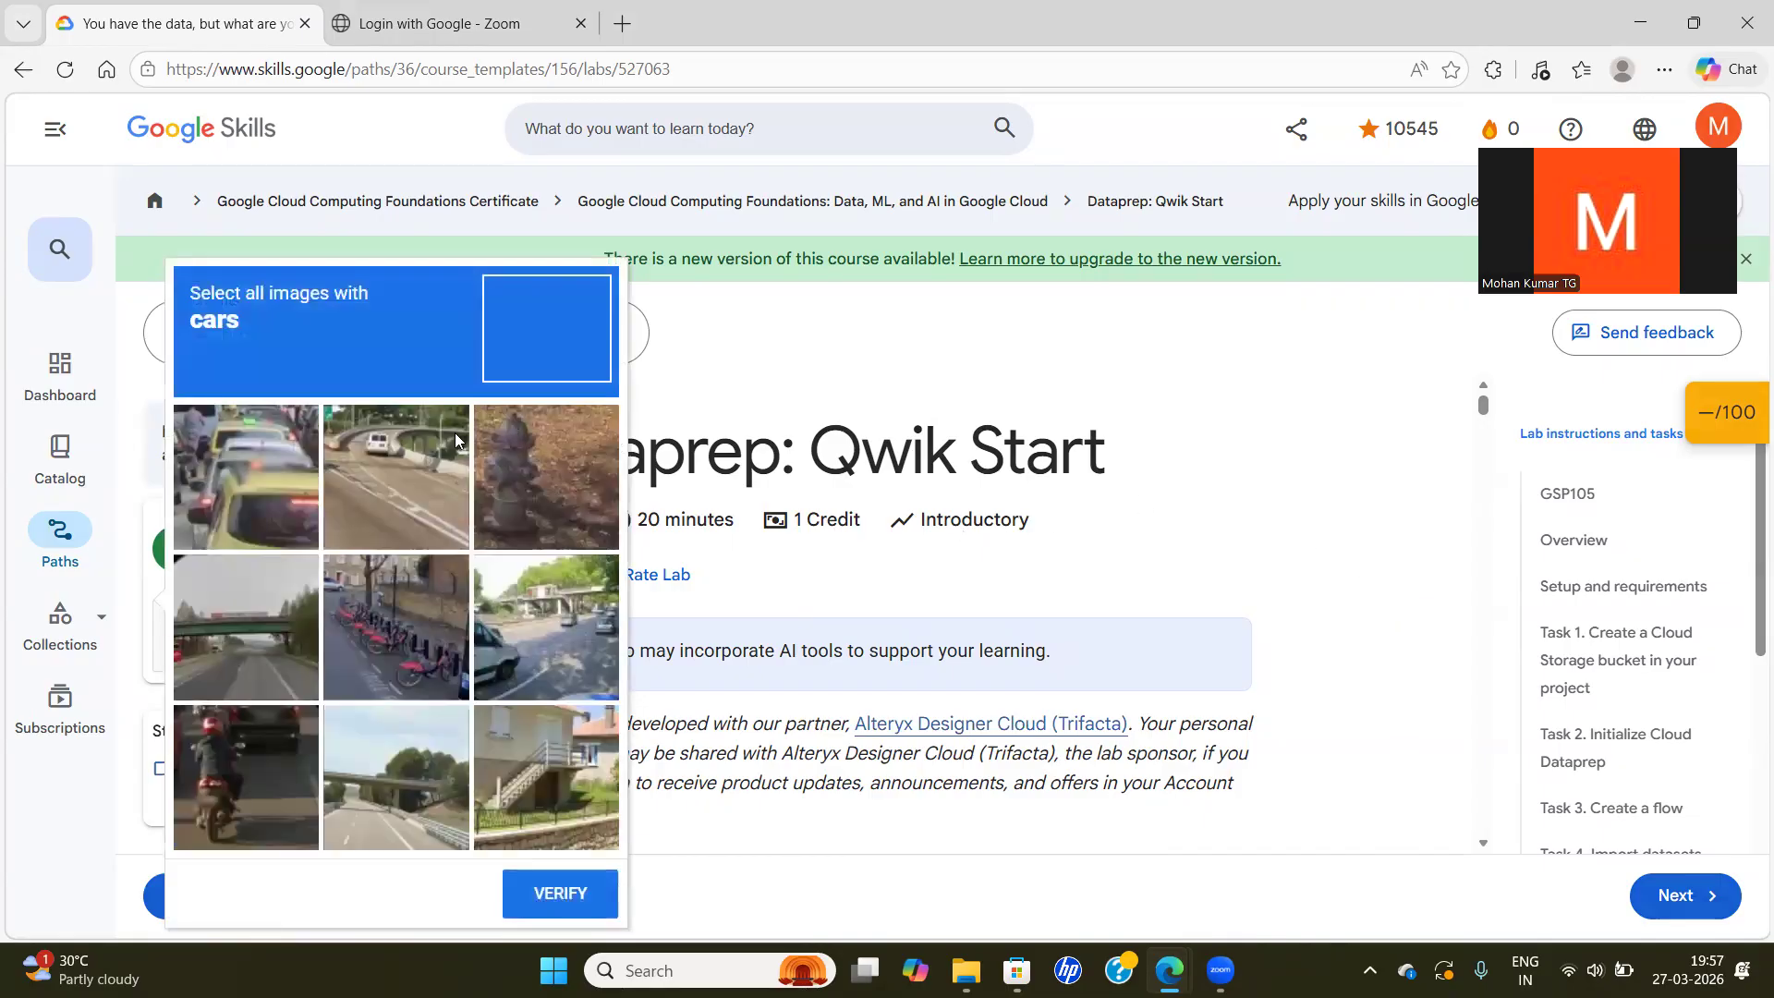
click(268, 475)
click(433, 464)
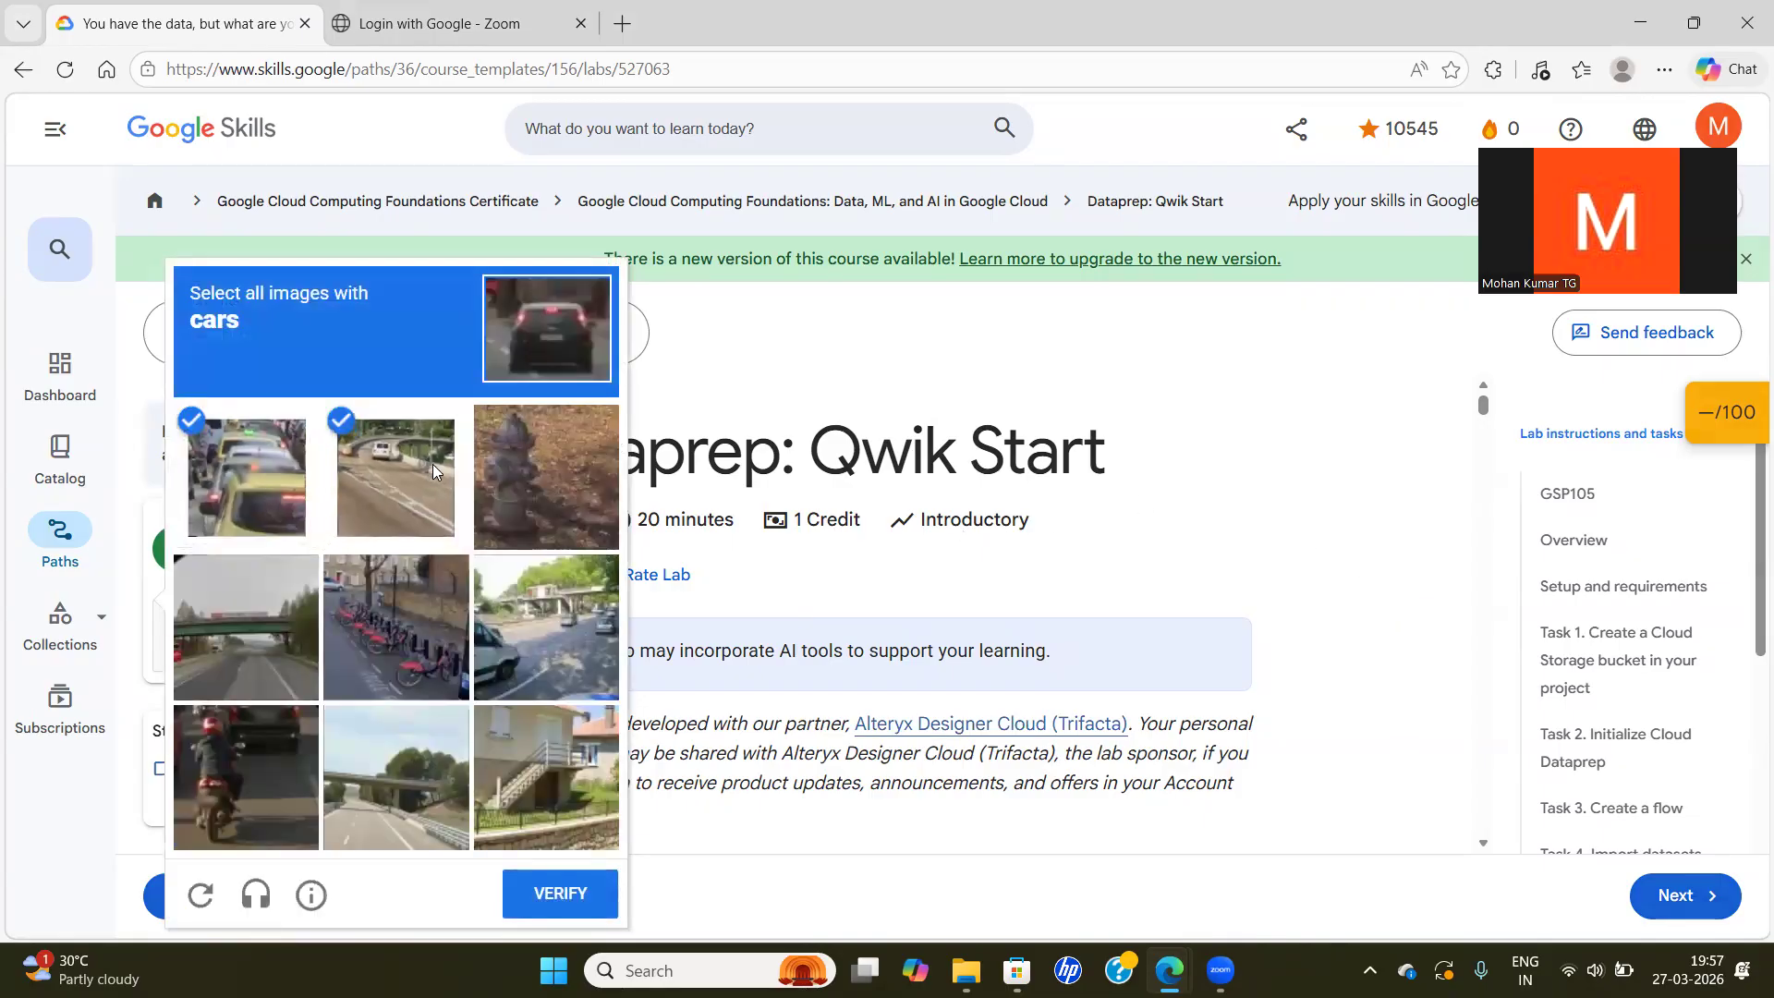
click(543, 636)
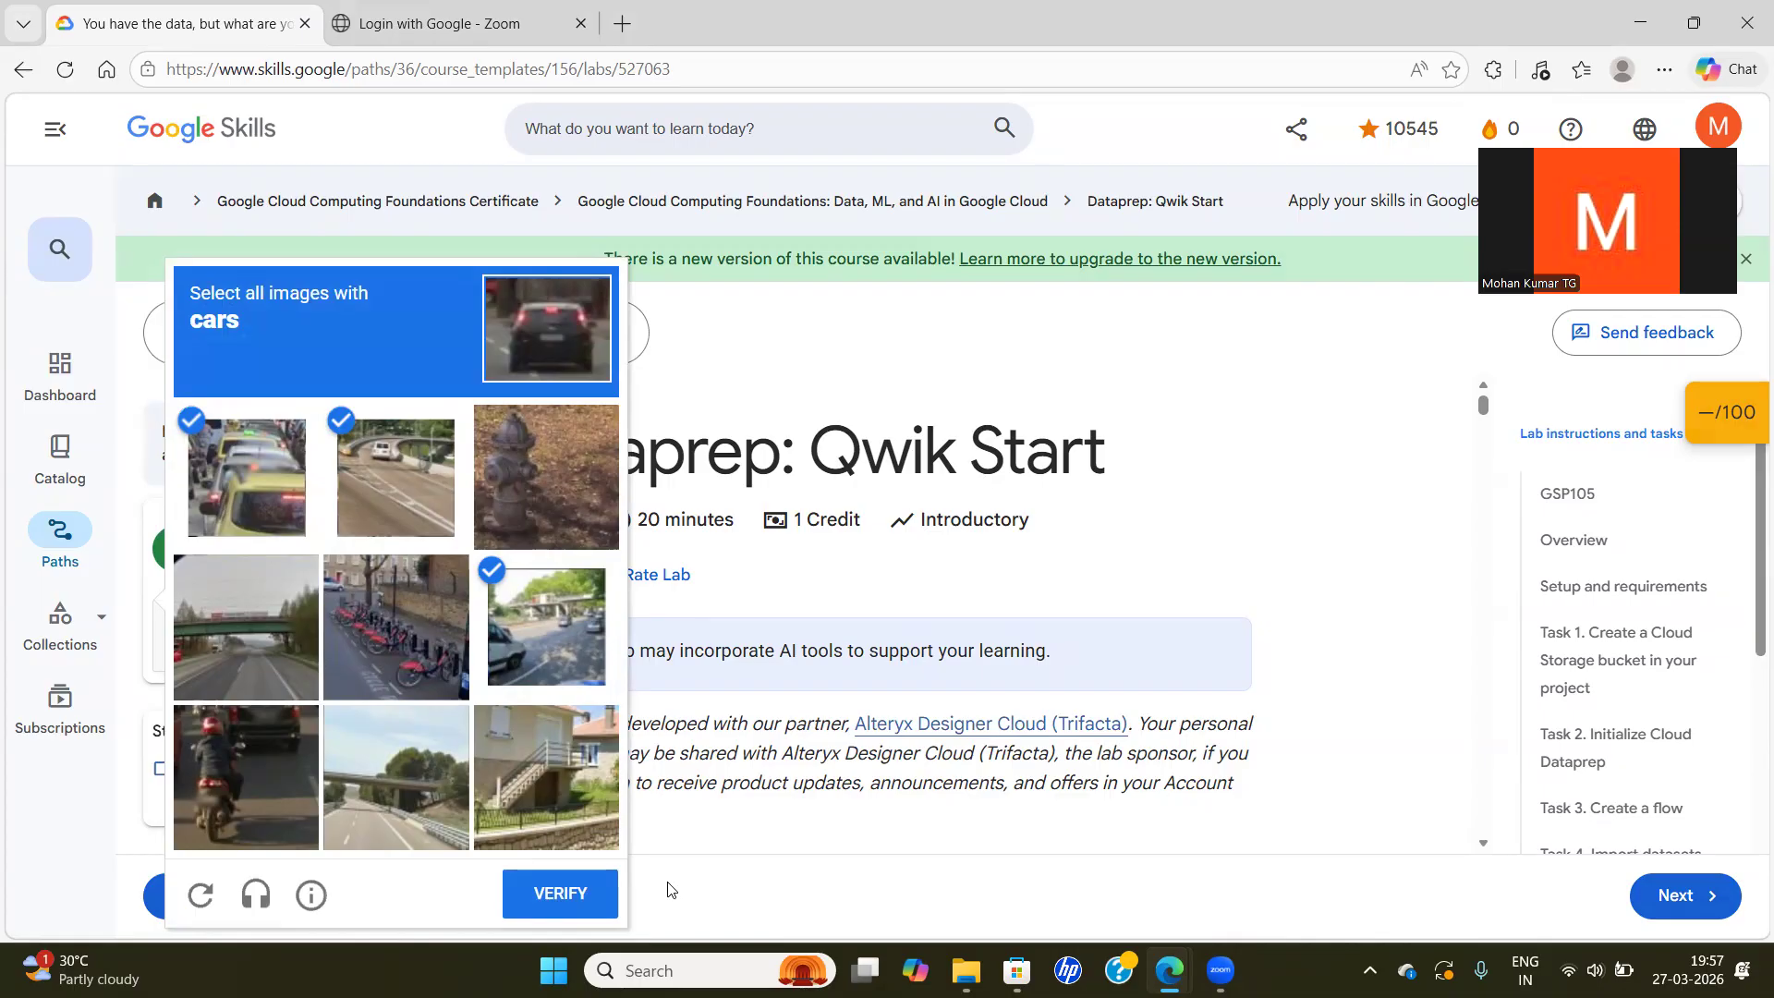
click(555, 895)
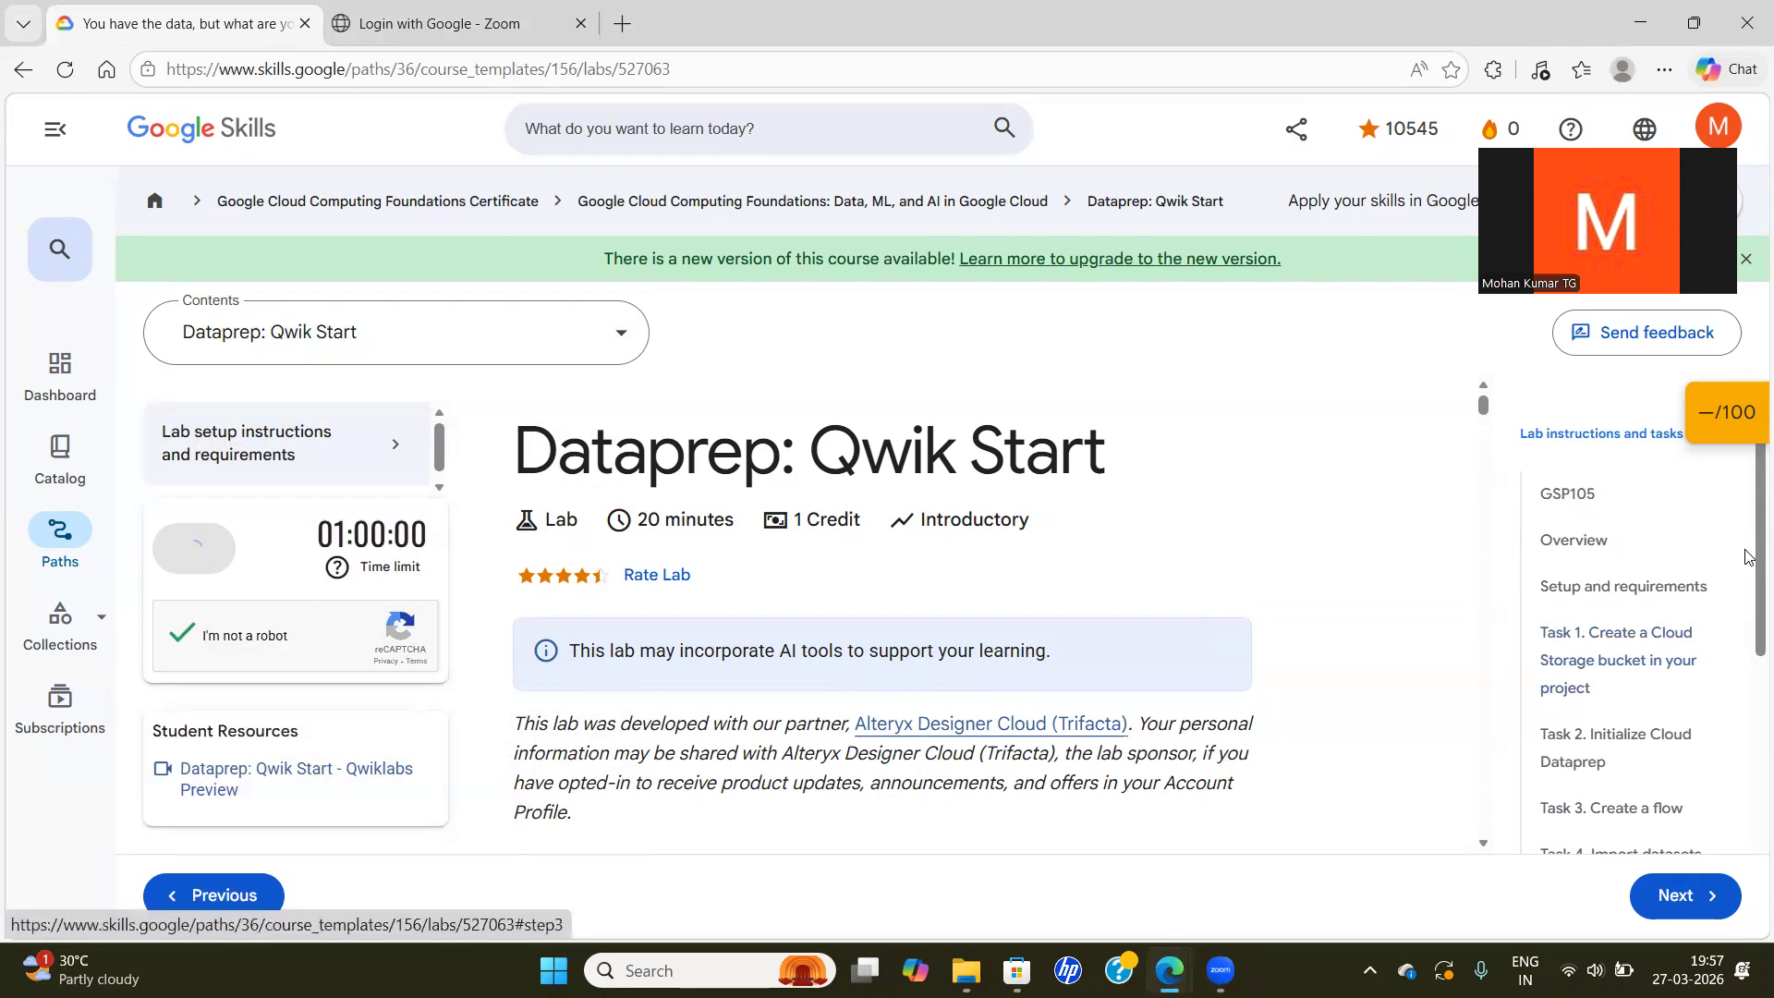
Review the lab's scoring checkpoints and its task outline through to the Congratulations section
scroll(1749, 628, down, 2)
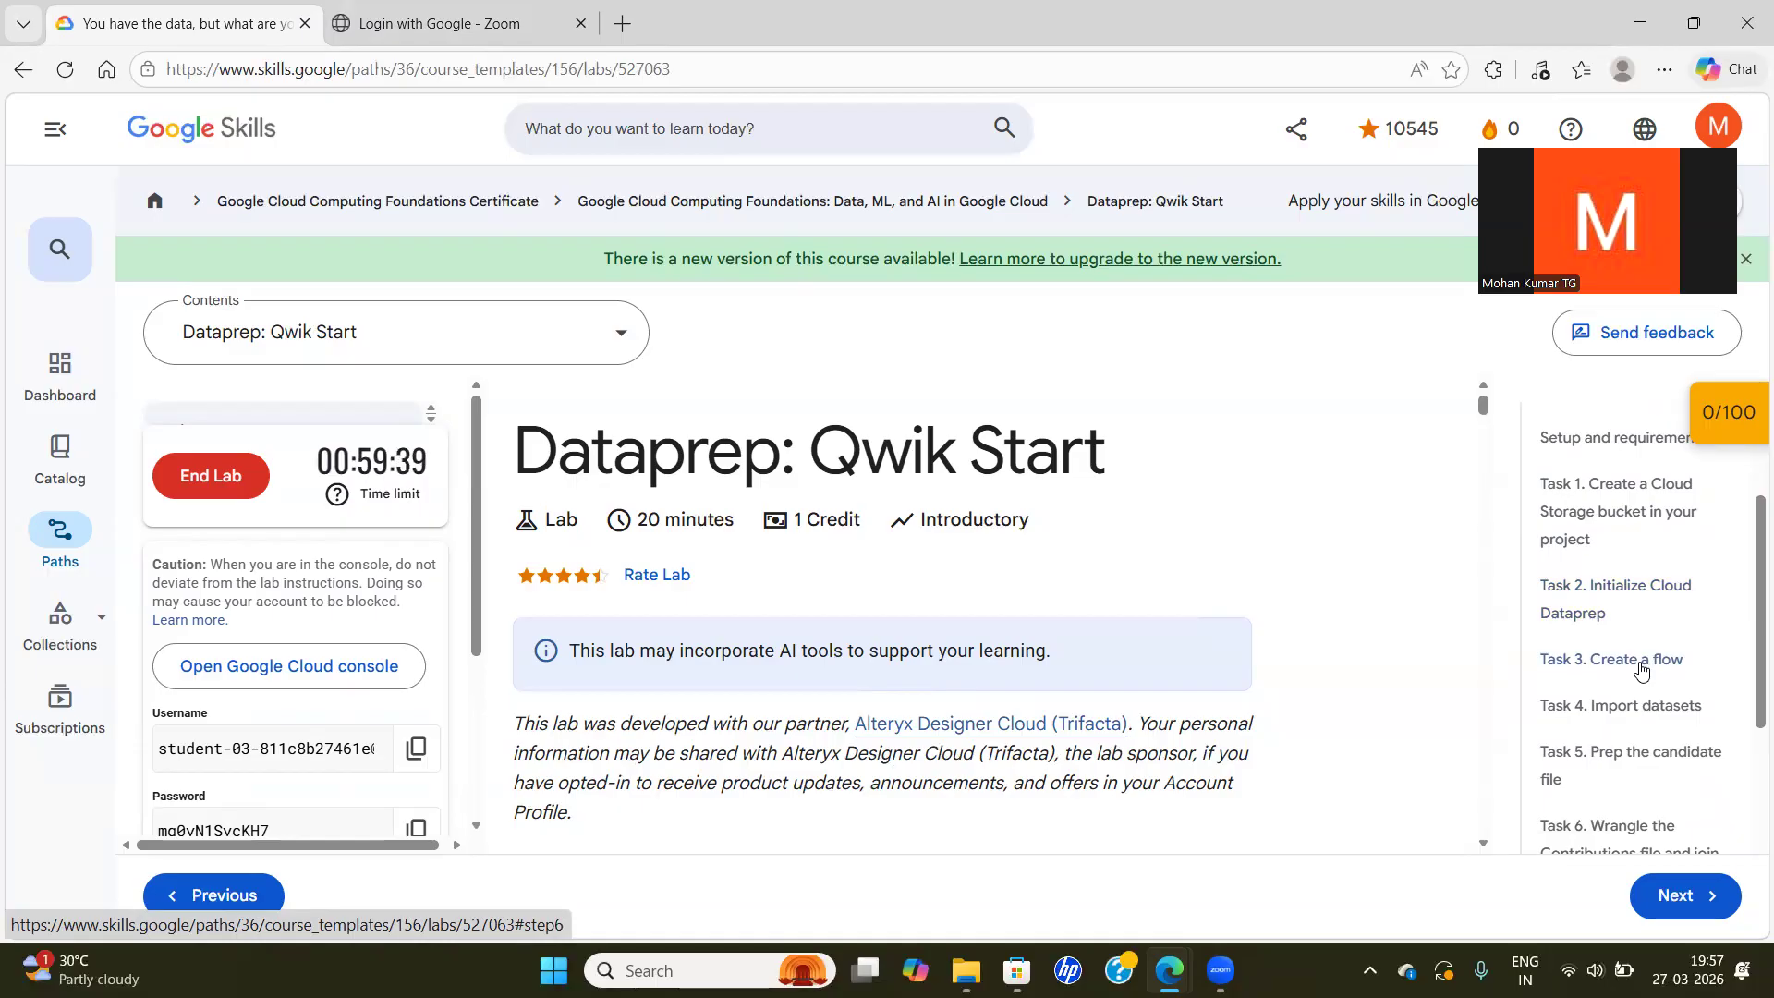
mouse_move(1733, 414)
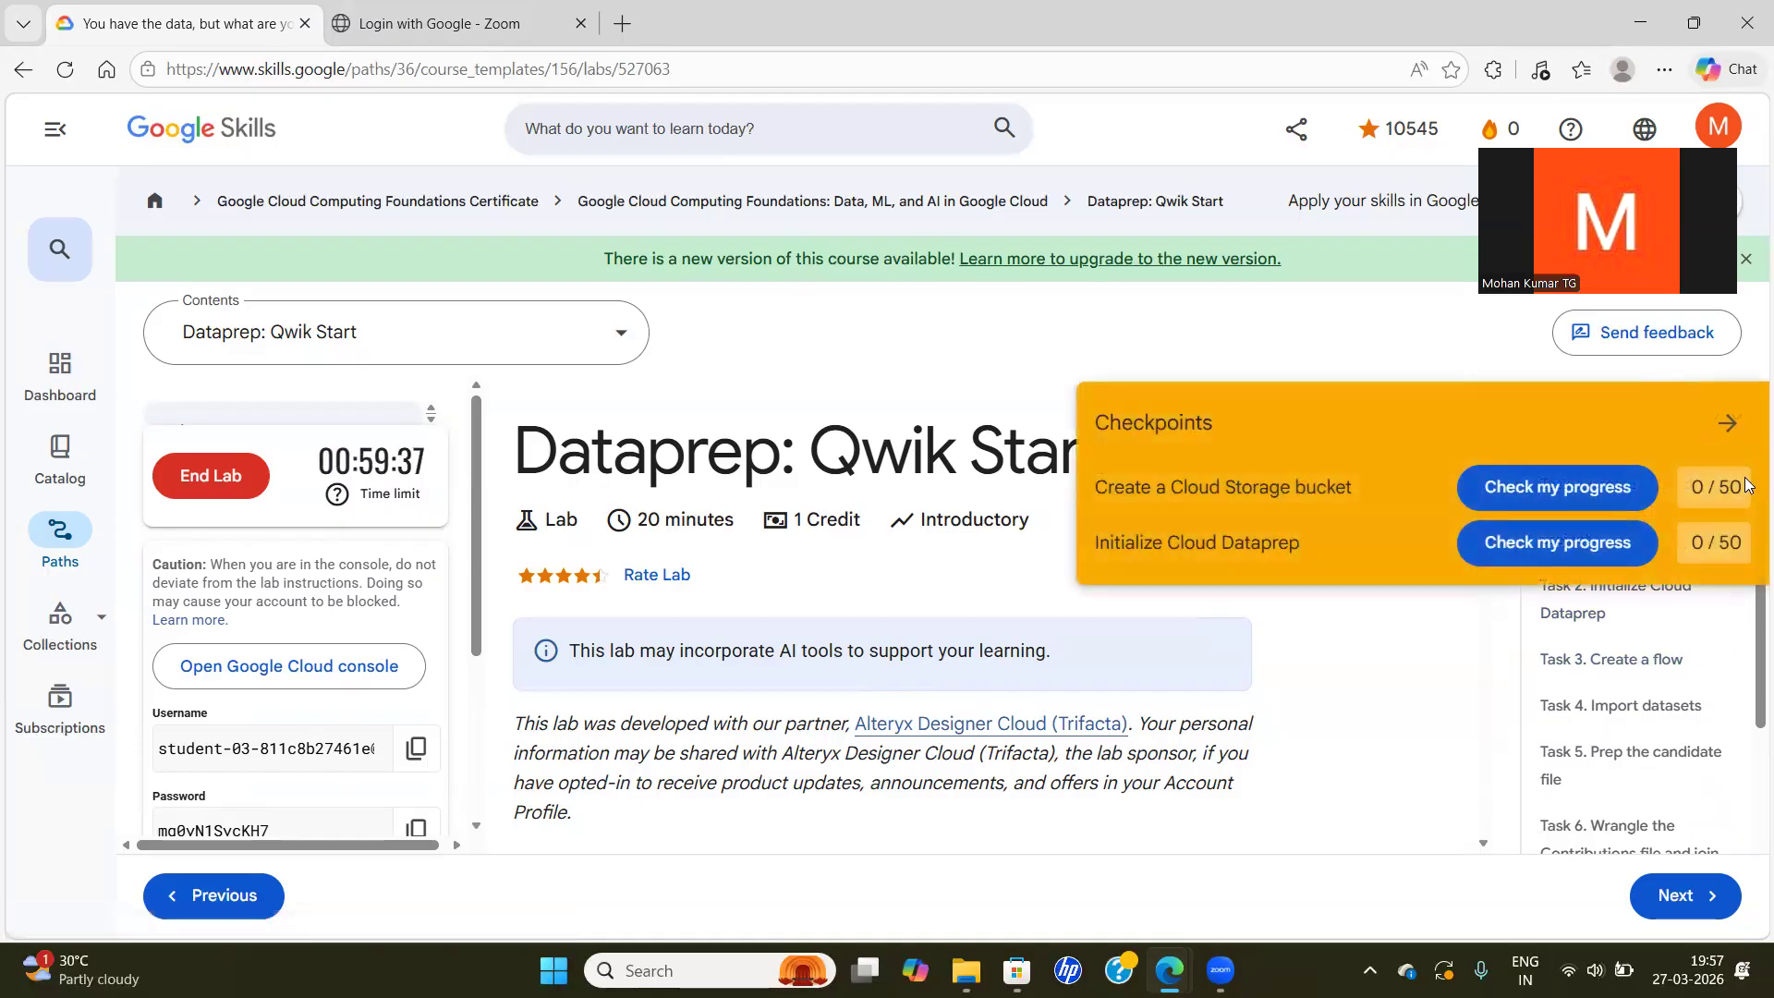
click(1728, 422)
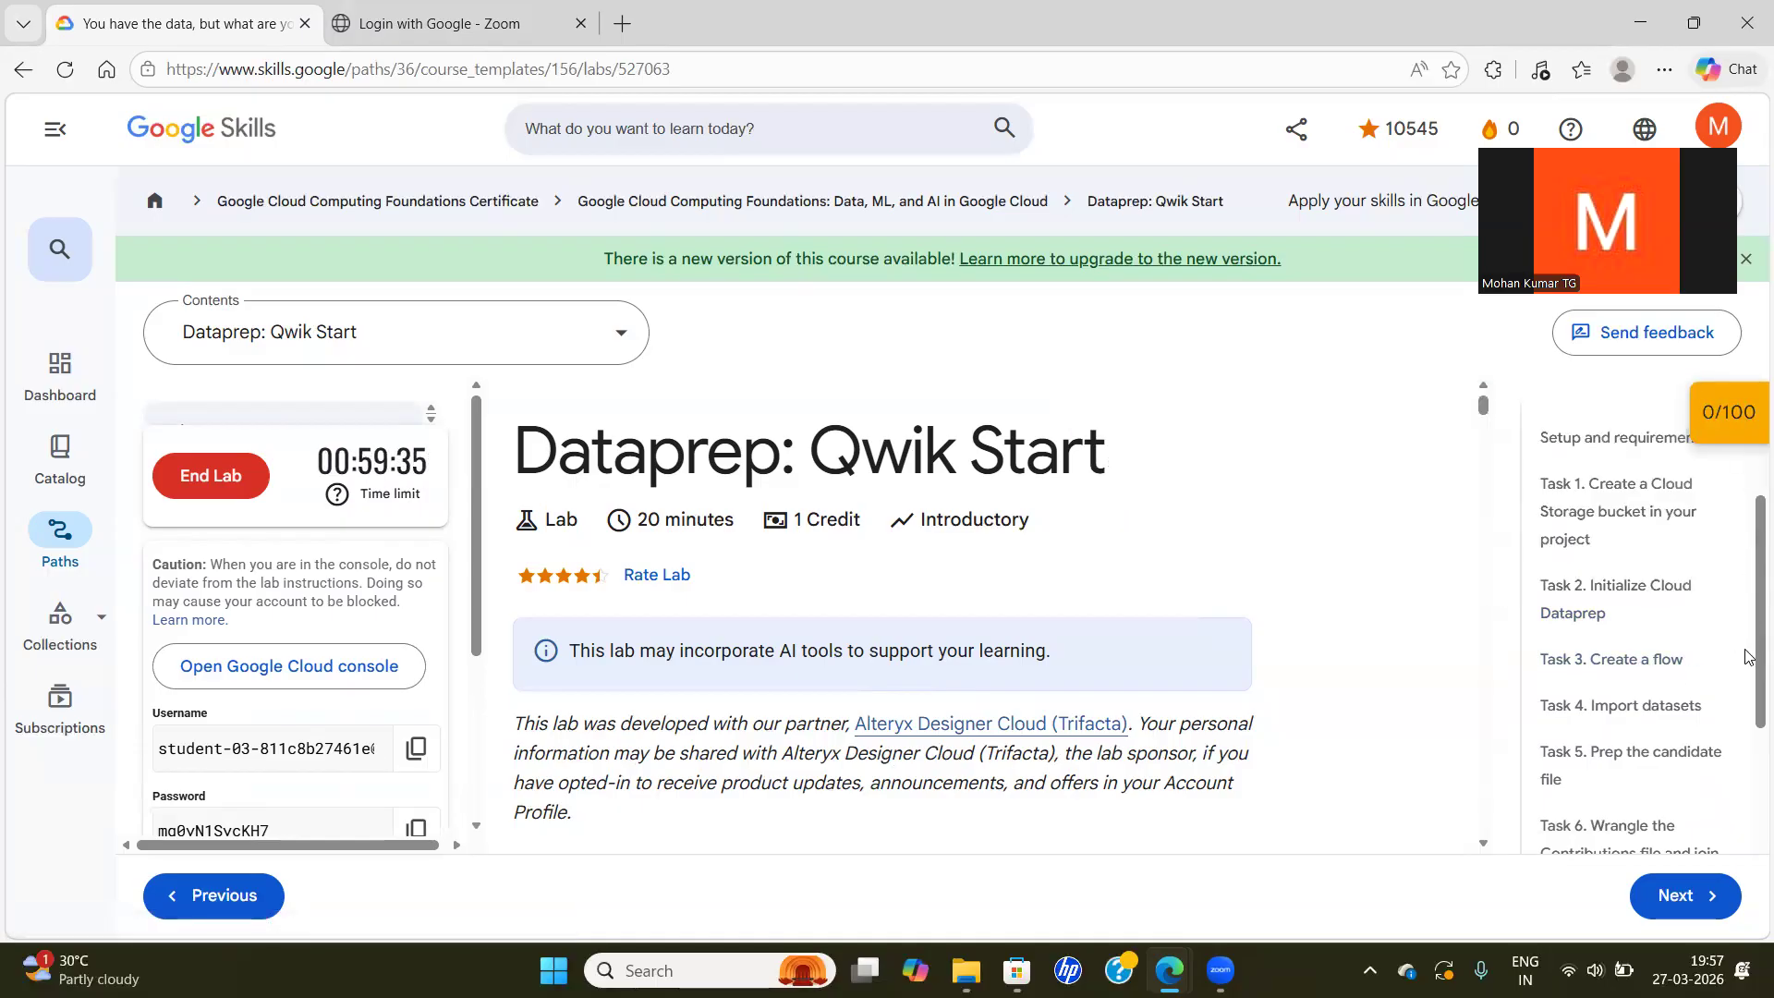
drag(1747, 656, 1745, 729)
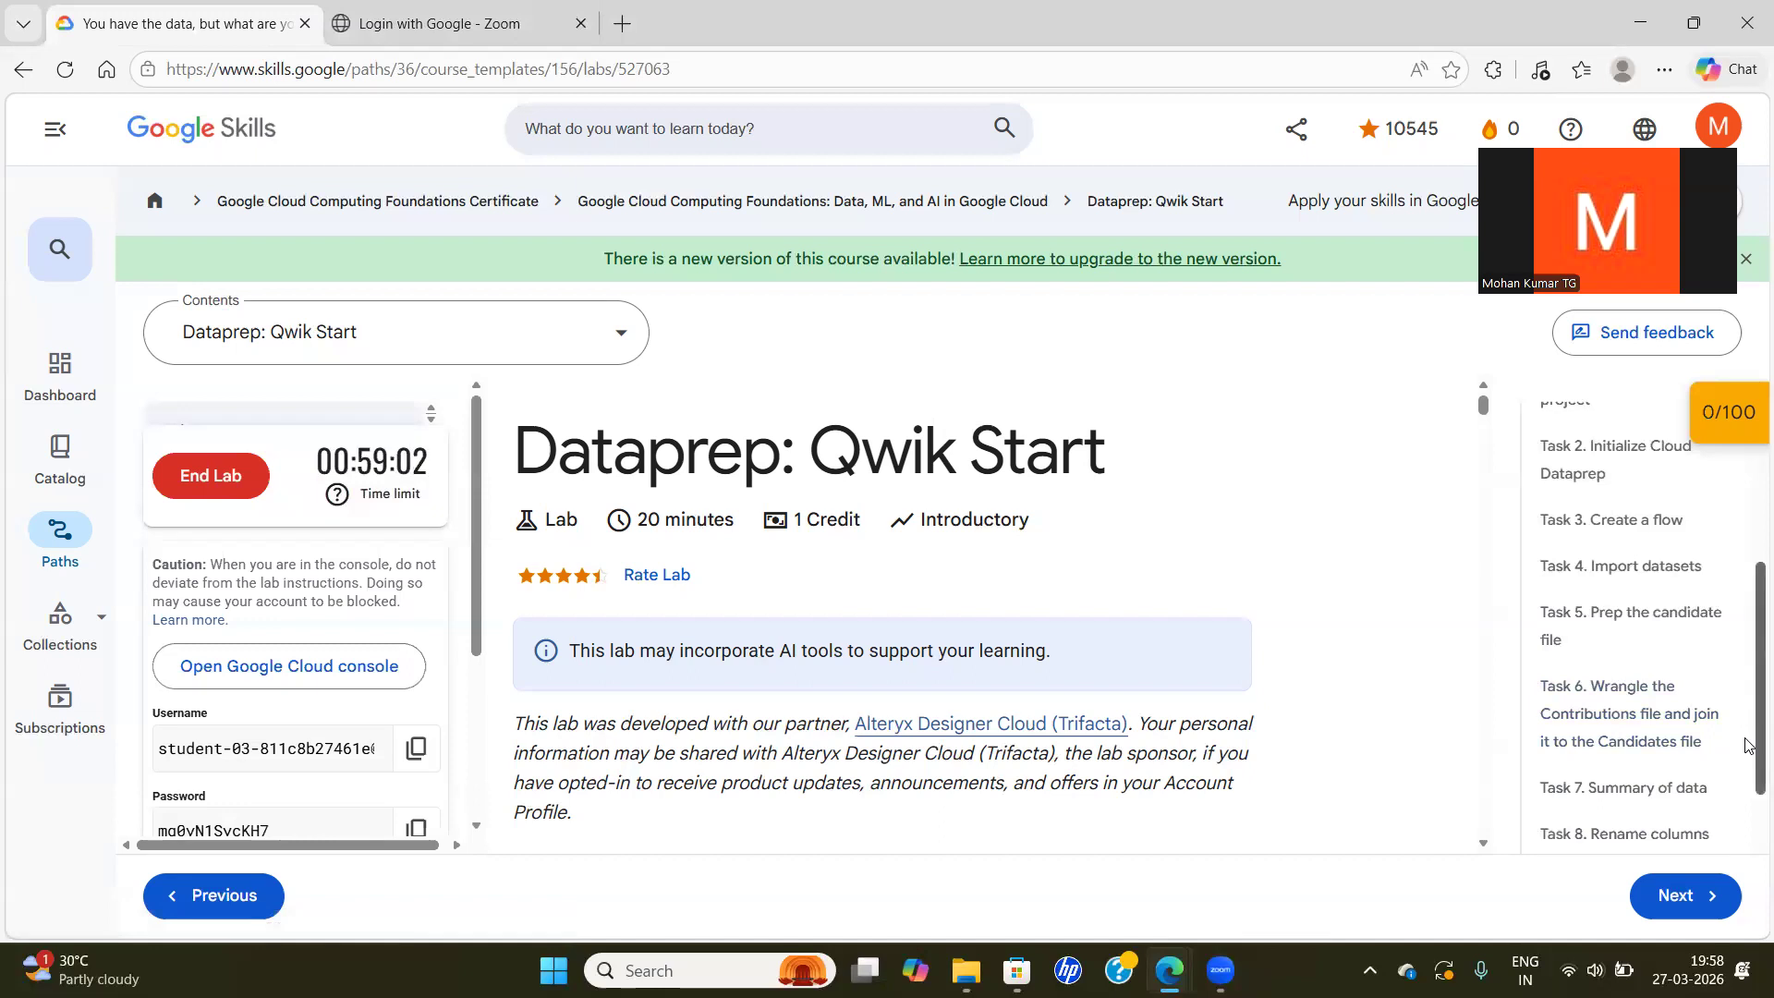
drag(1749, 745, 1748, 787)
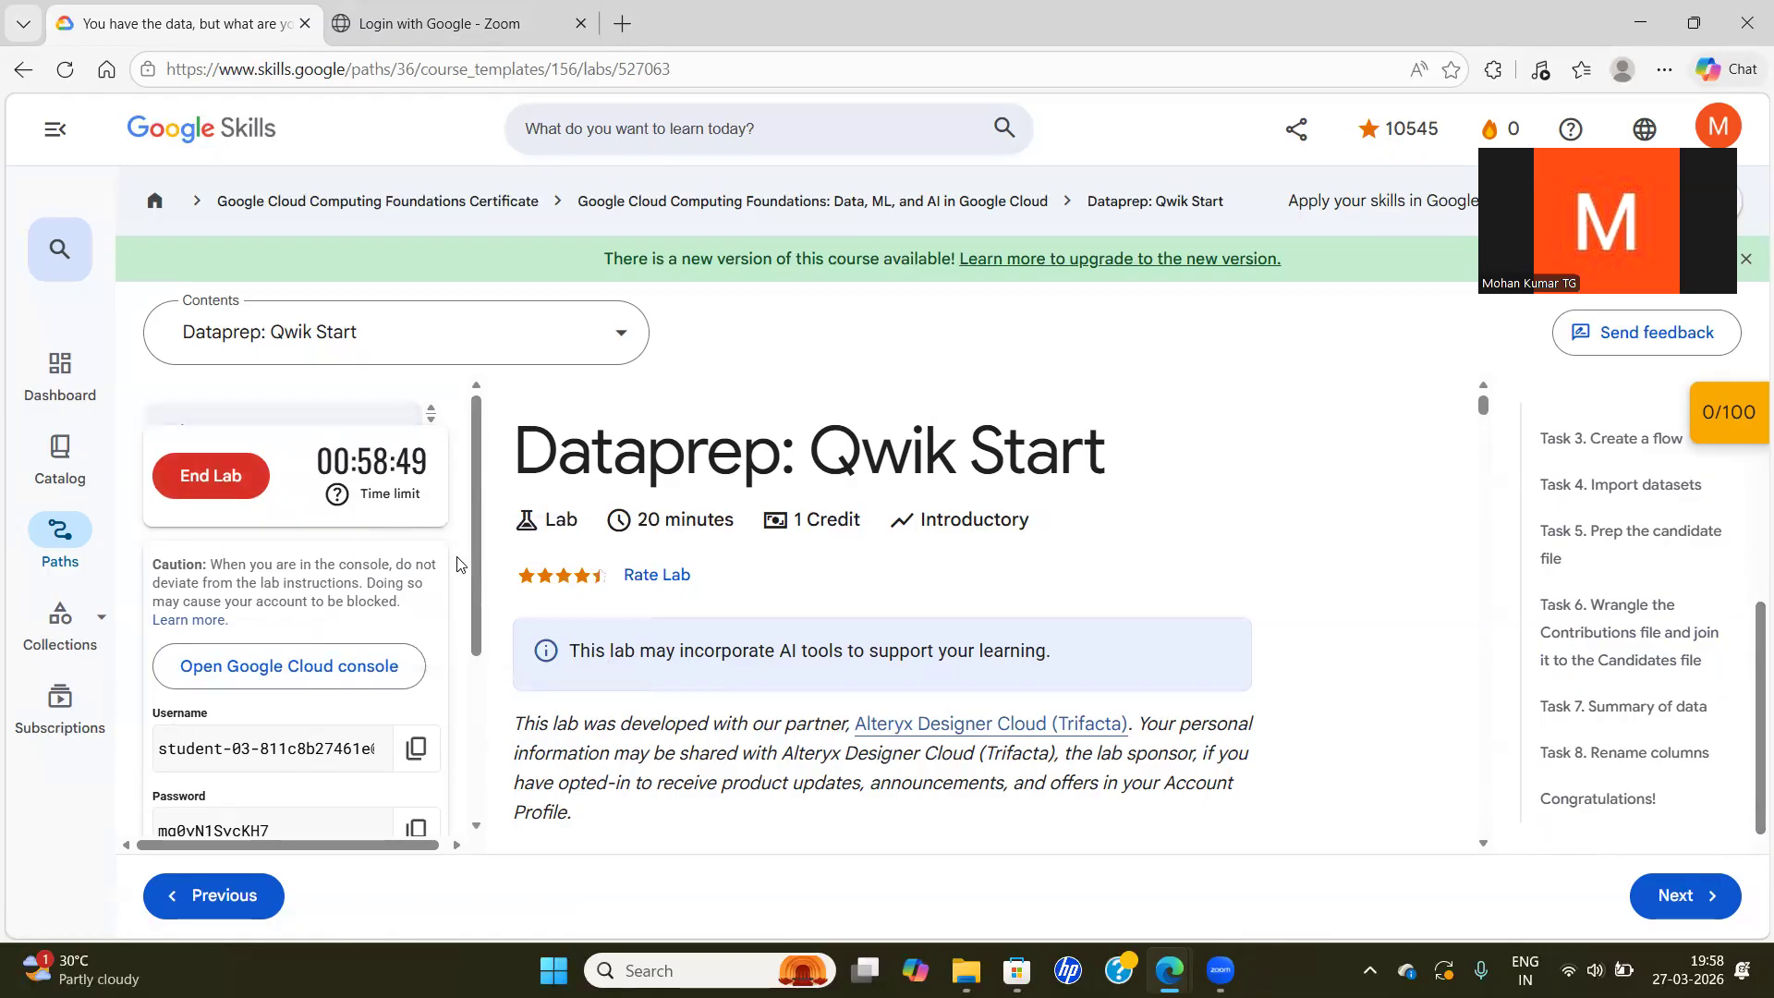
Open the Google Cloud console in an InPrivate window and bring up the lab's Task 1 instructions on creating a bucket
right_click(352, 681)
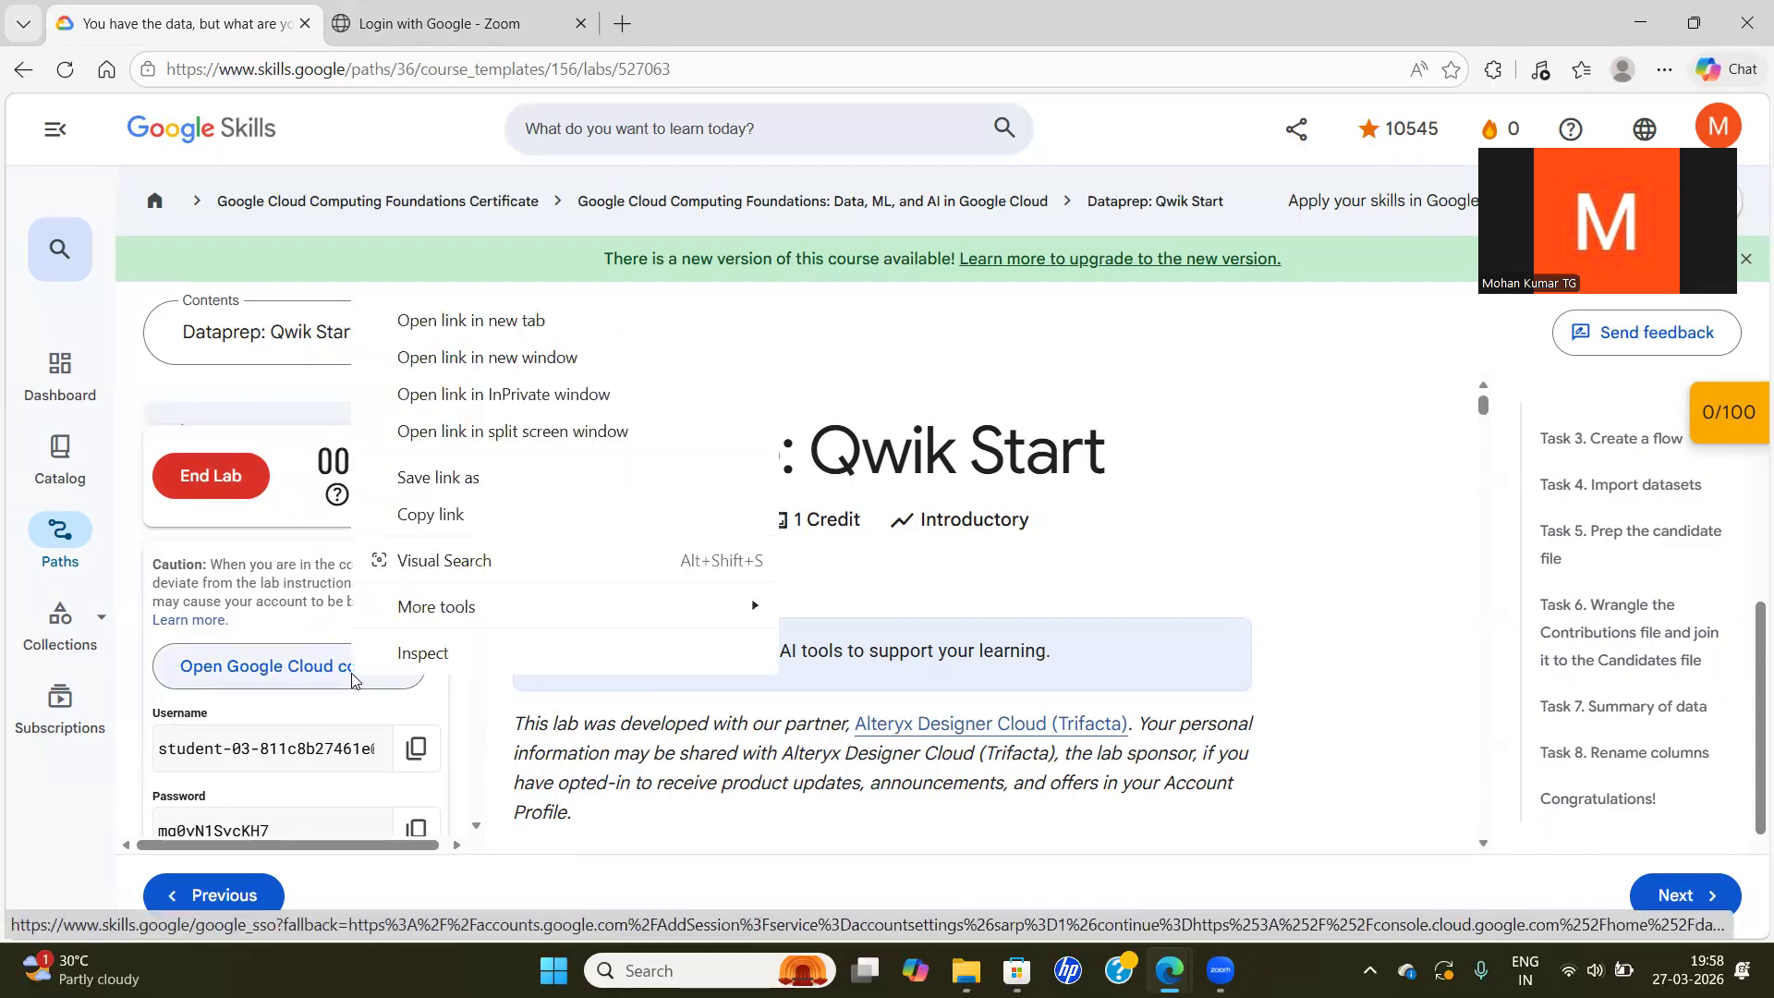
click(445, 394)
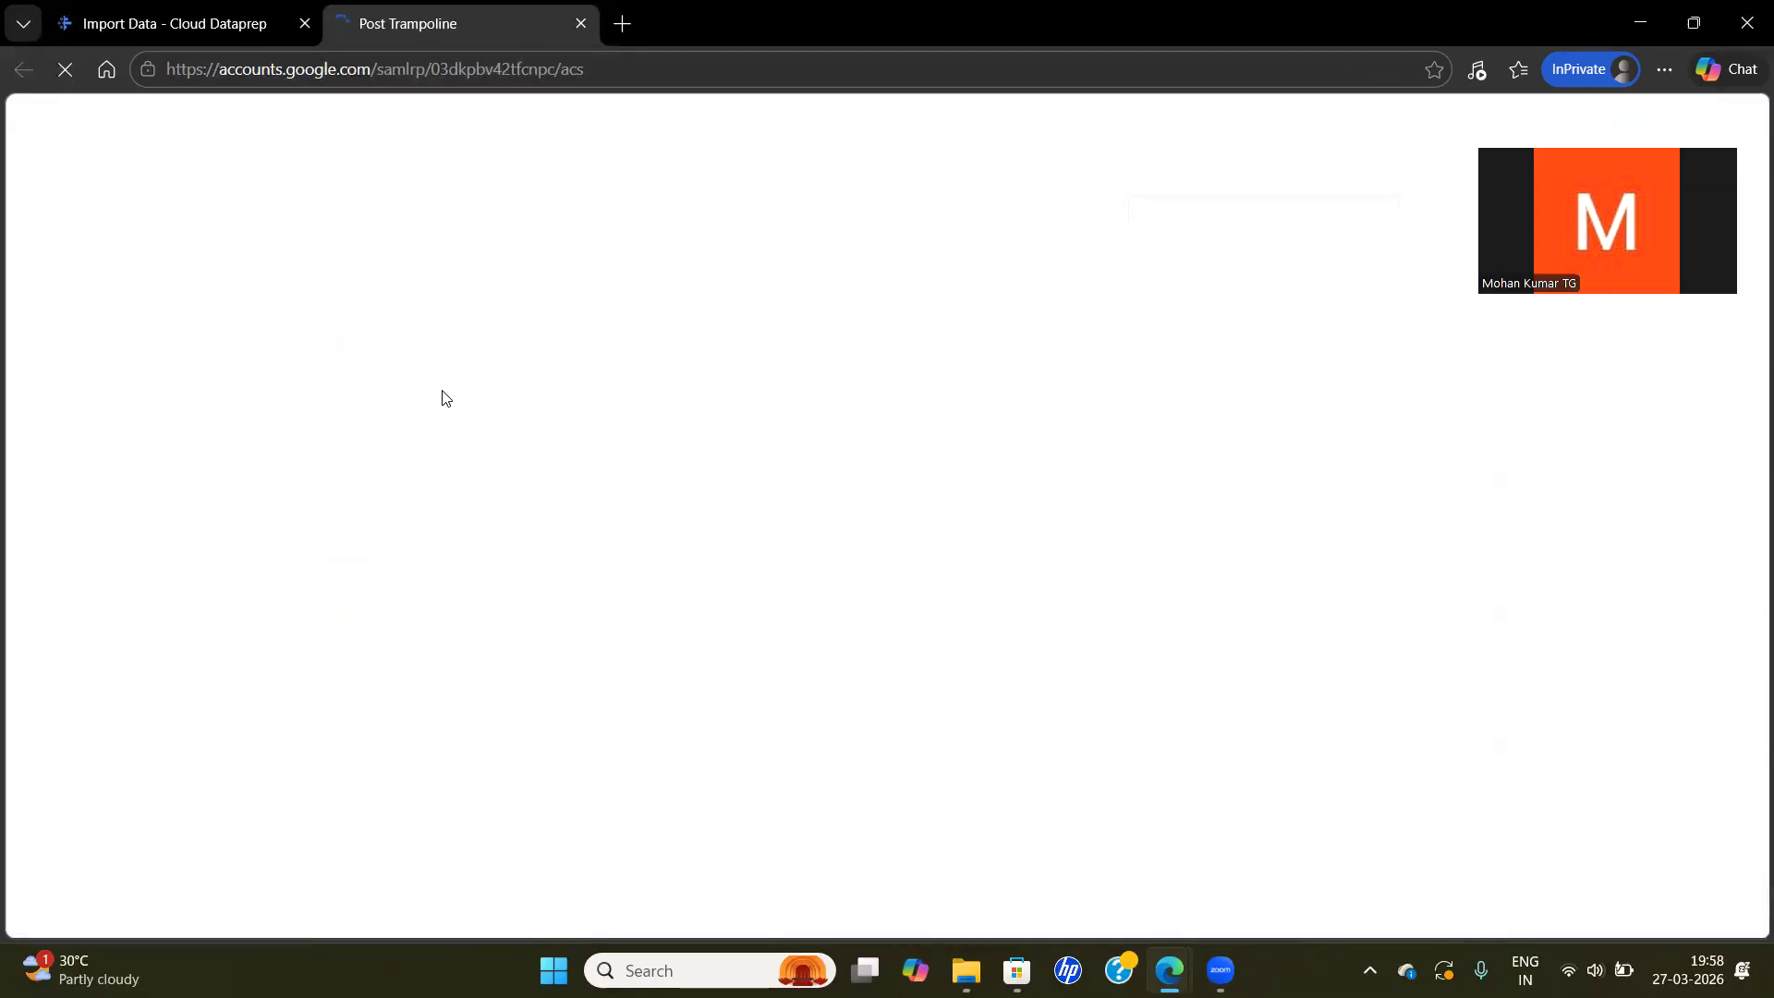
key(alt+Tab)
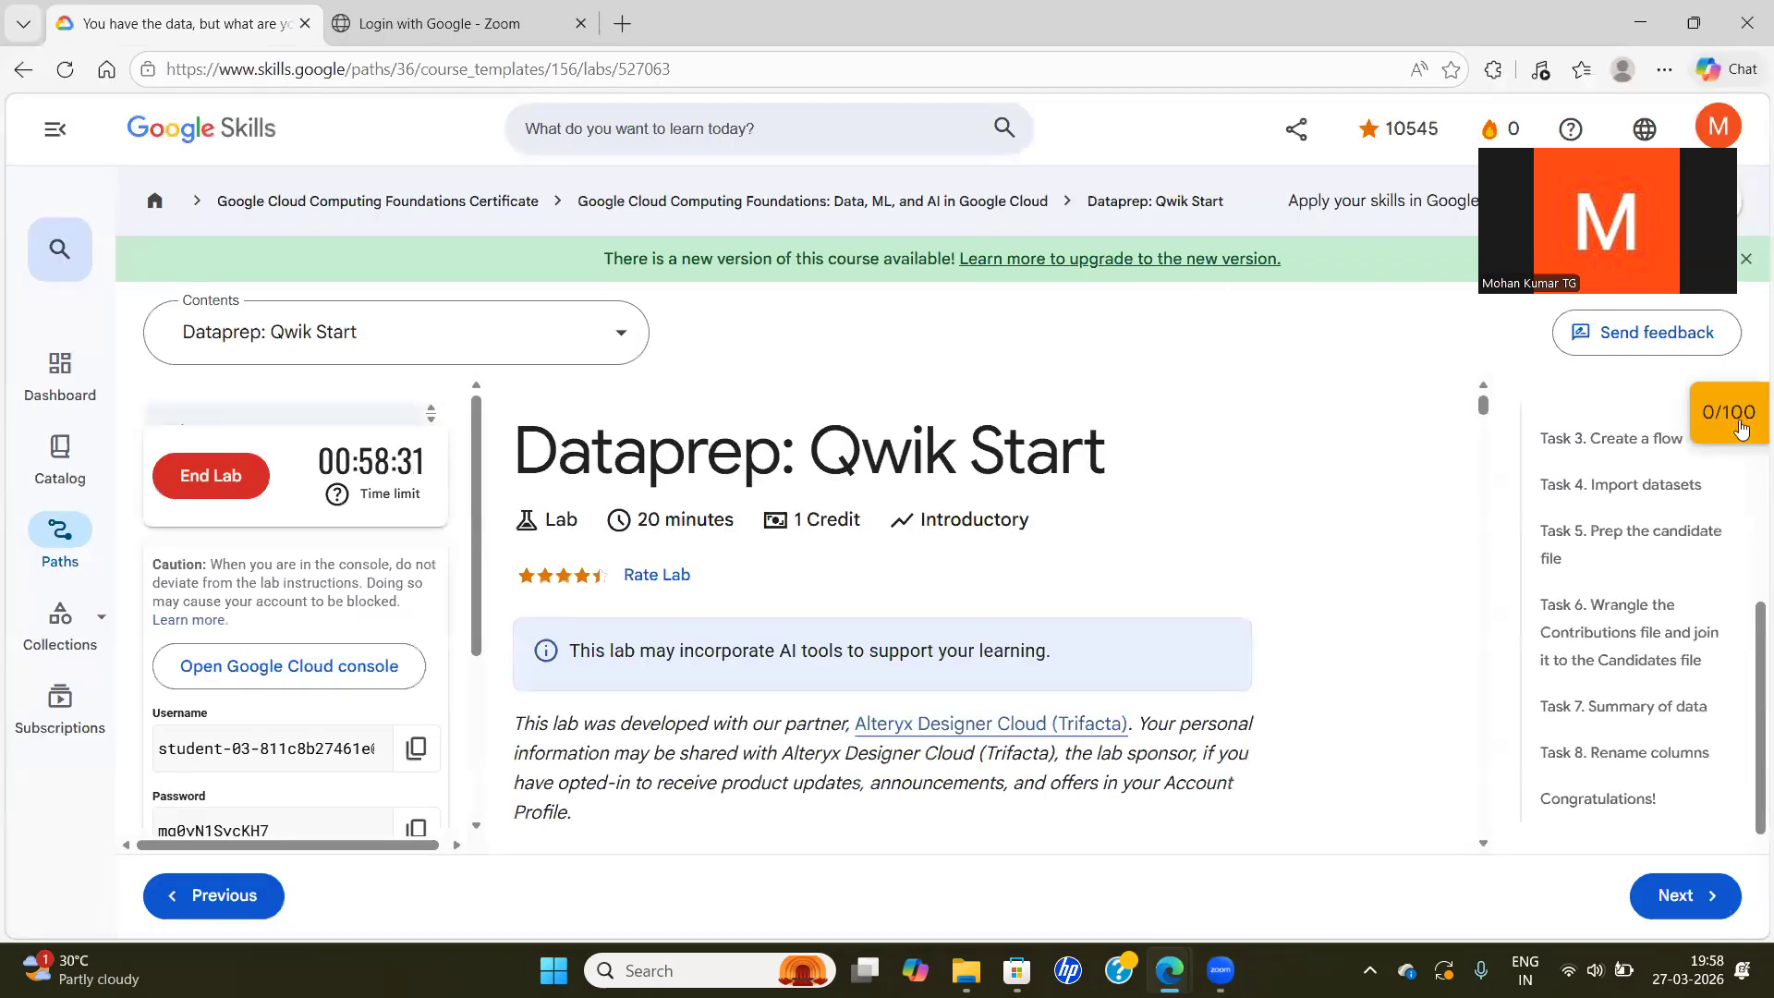
drag(1751, 691, 1746, 532)
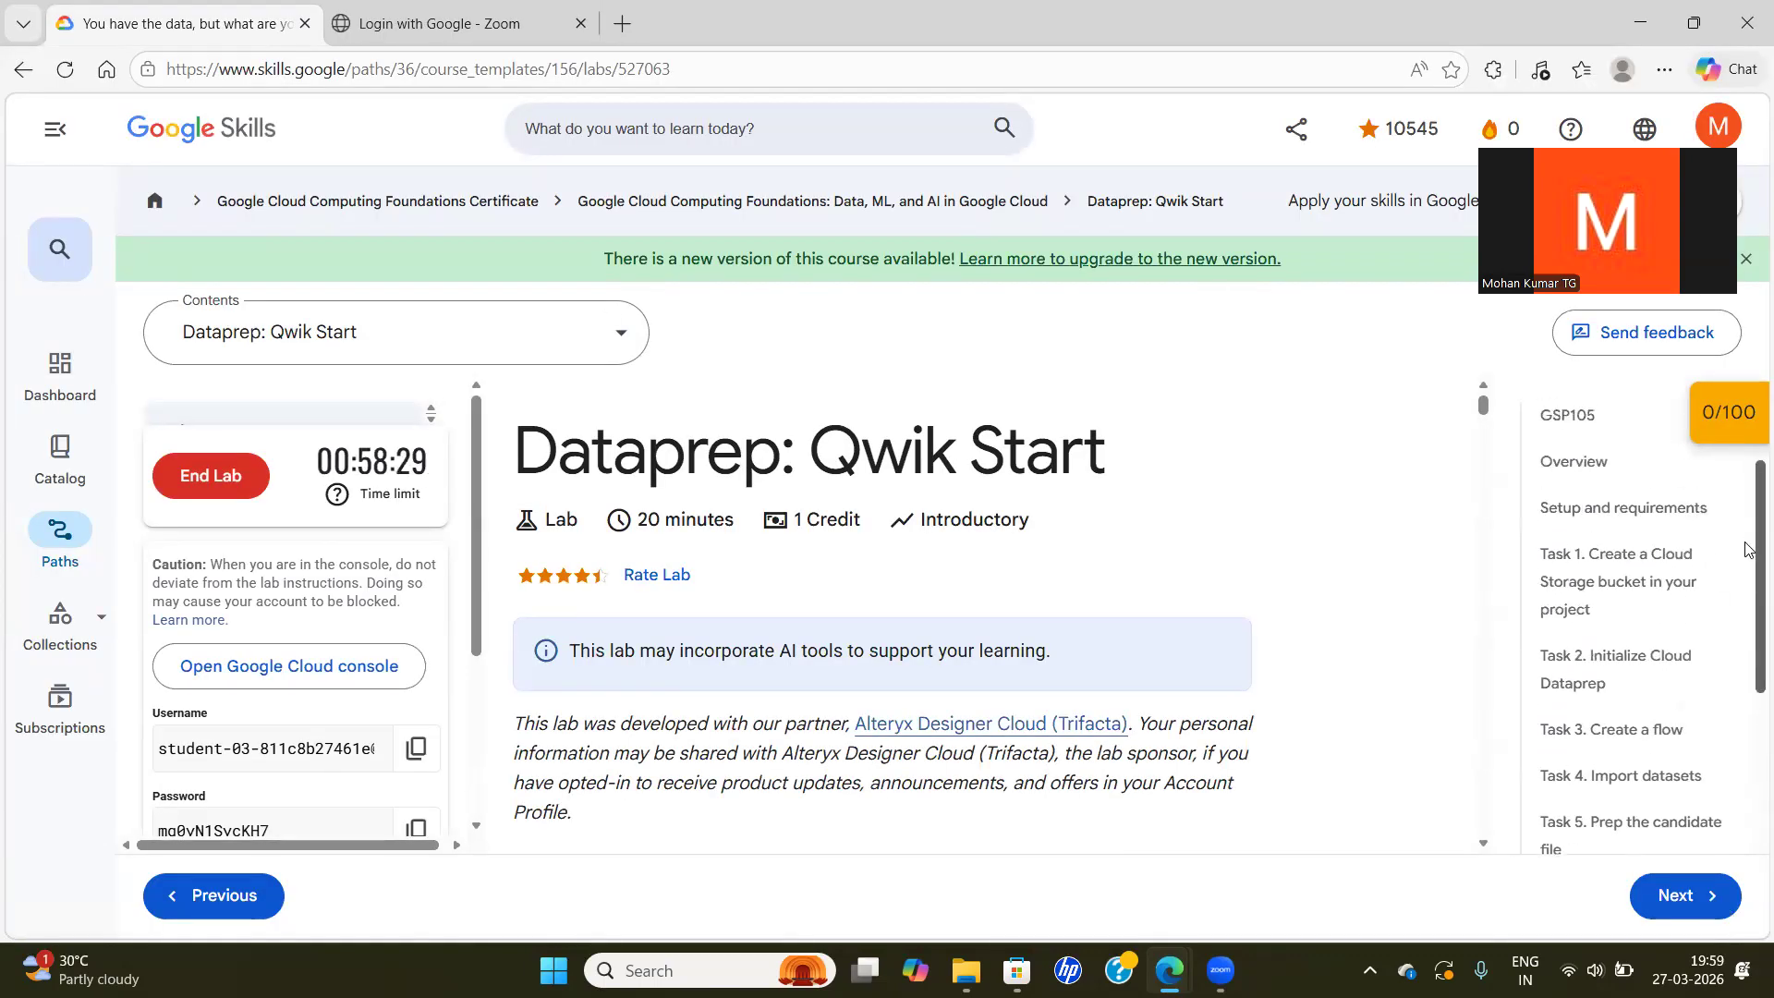
click(1651, 591)
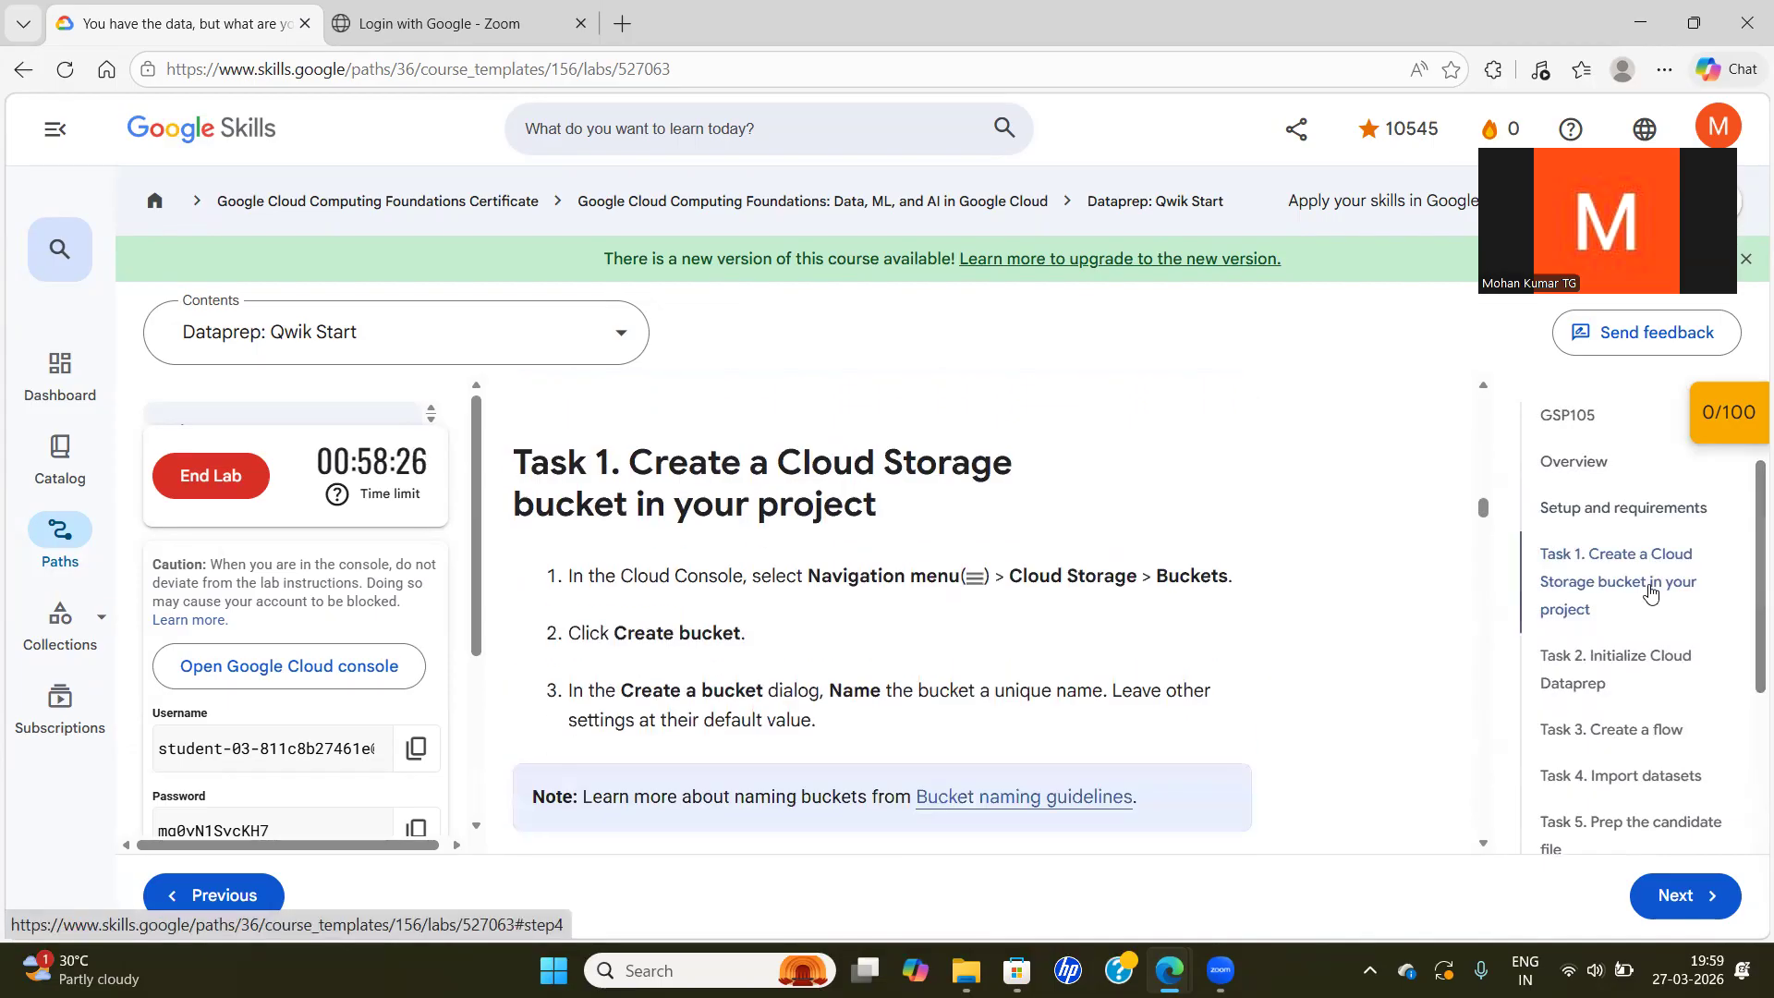
In the InPrivate window, accept the new-account notice and agree to the Google Cloud terms of service
key(alt+Tab)
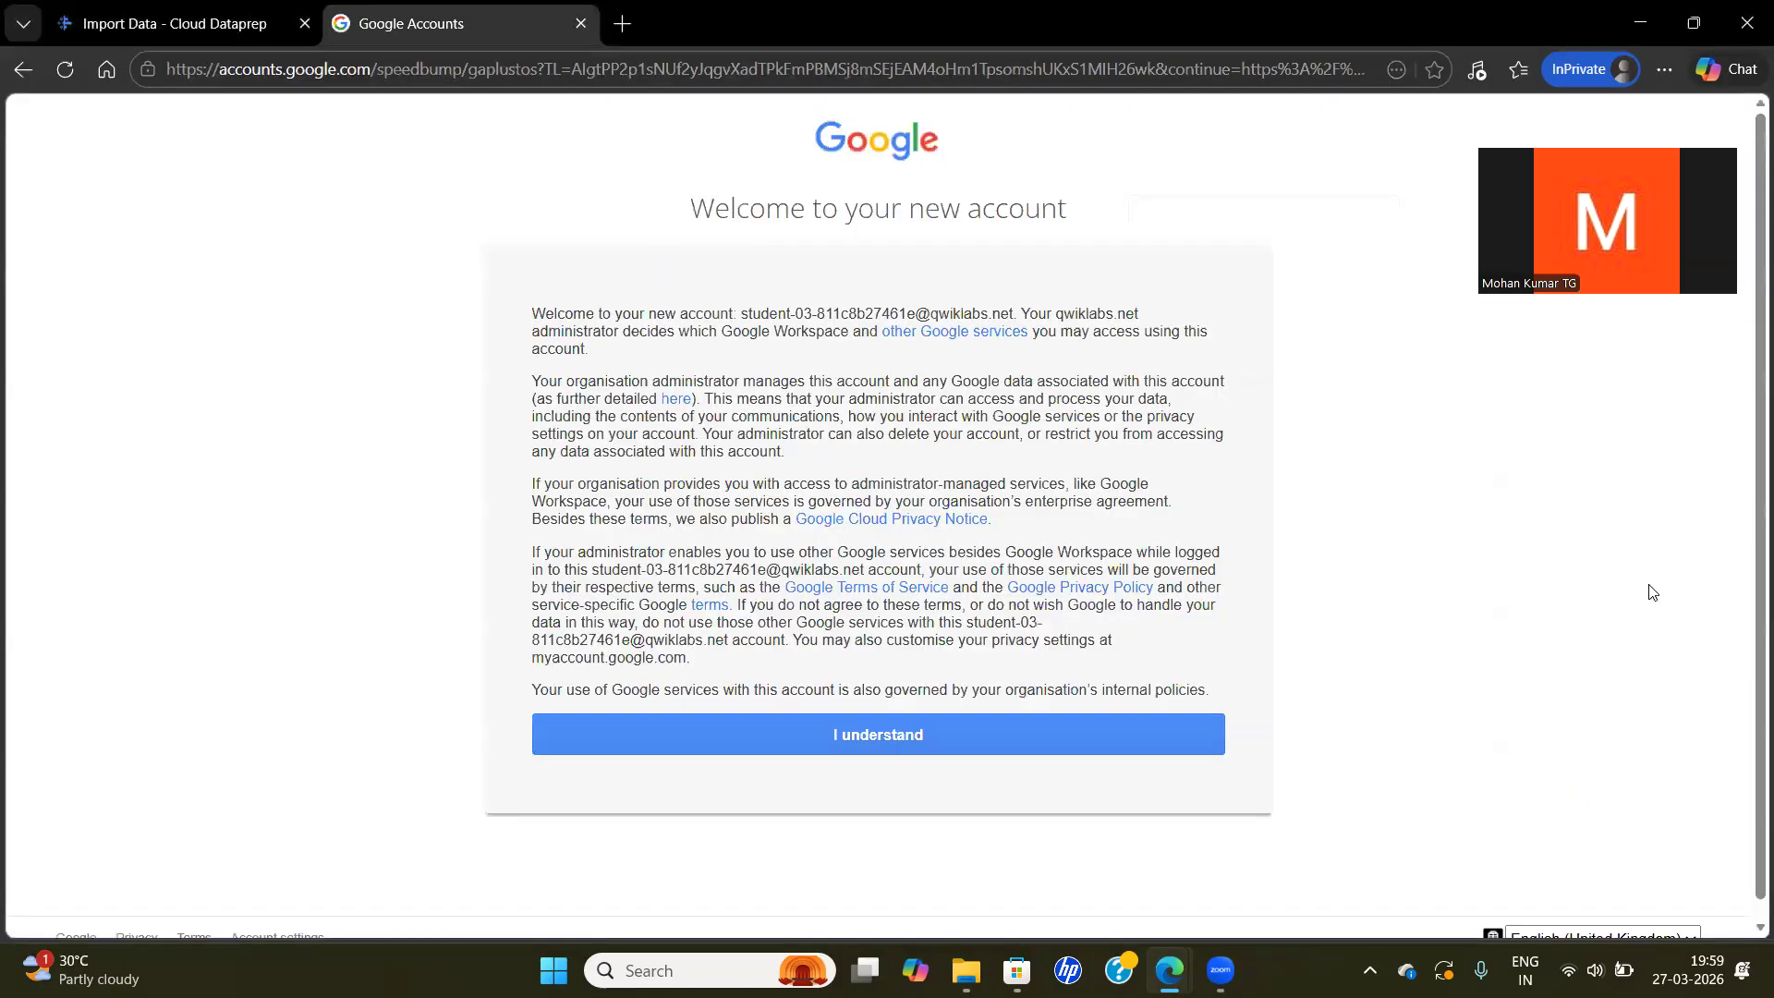
click(1061, 744)
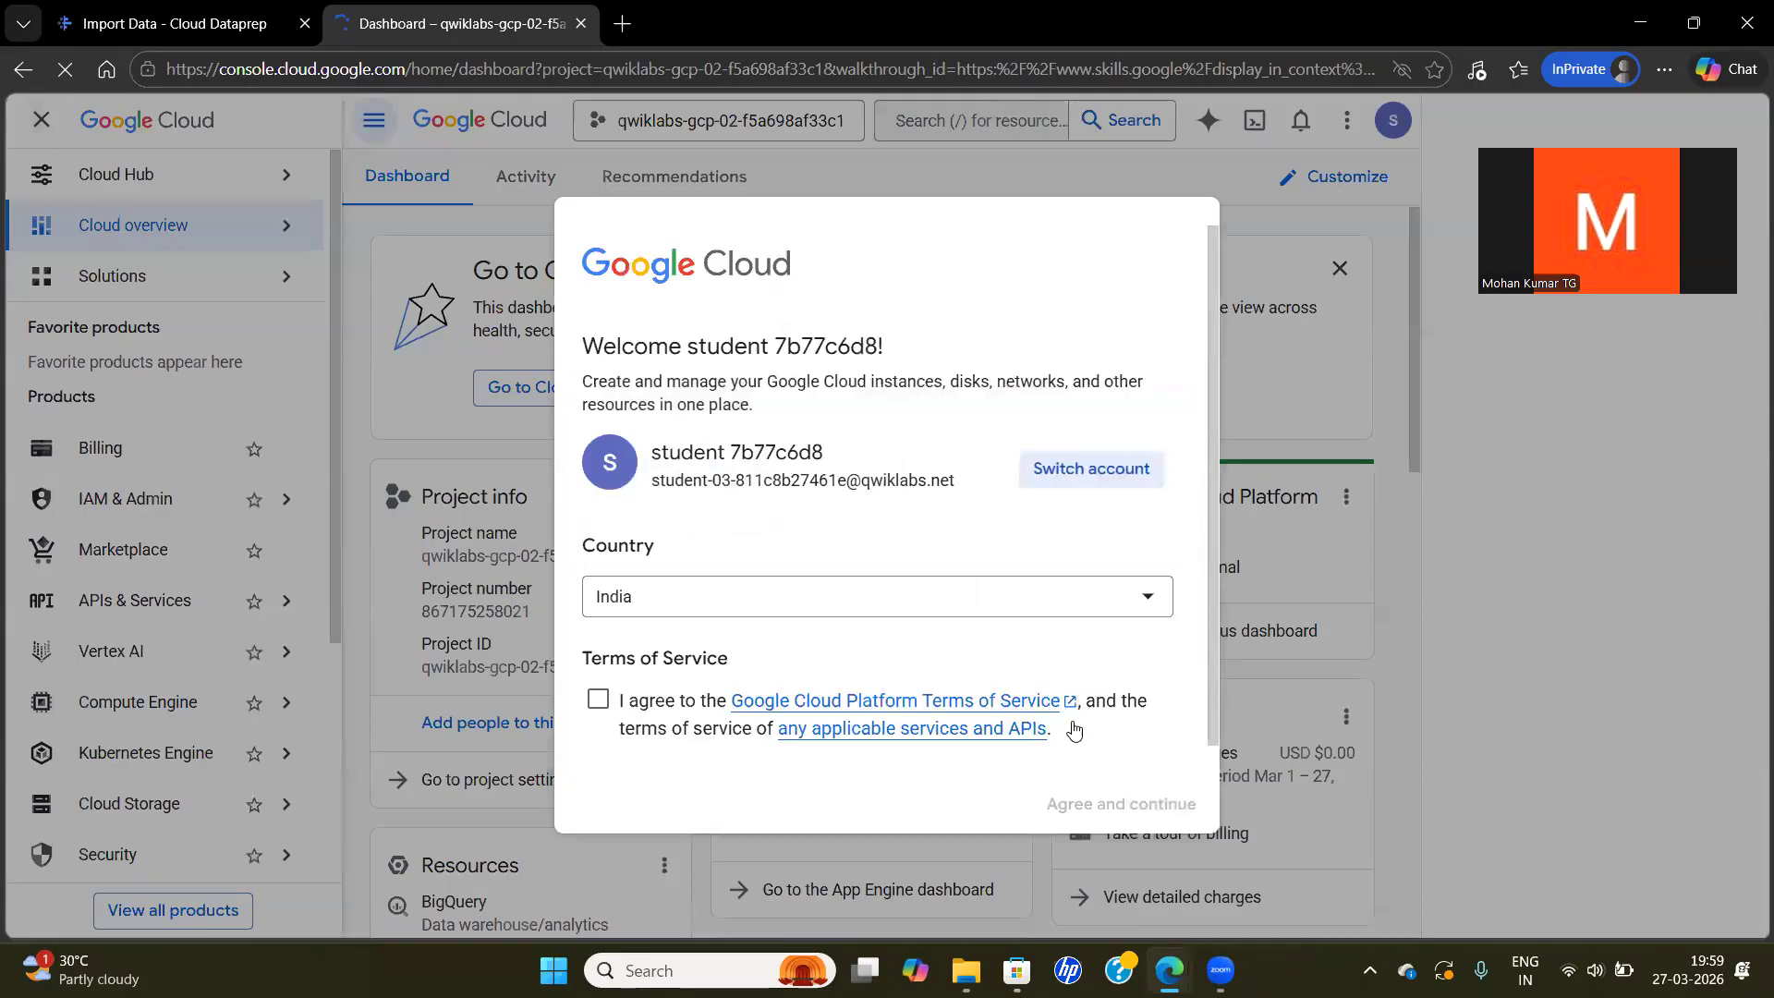
click(597, 704)
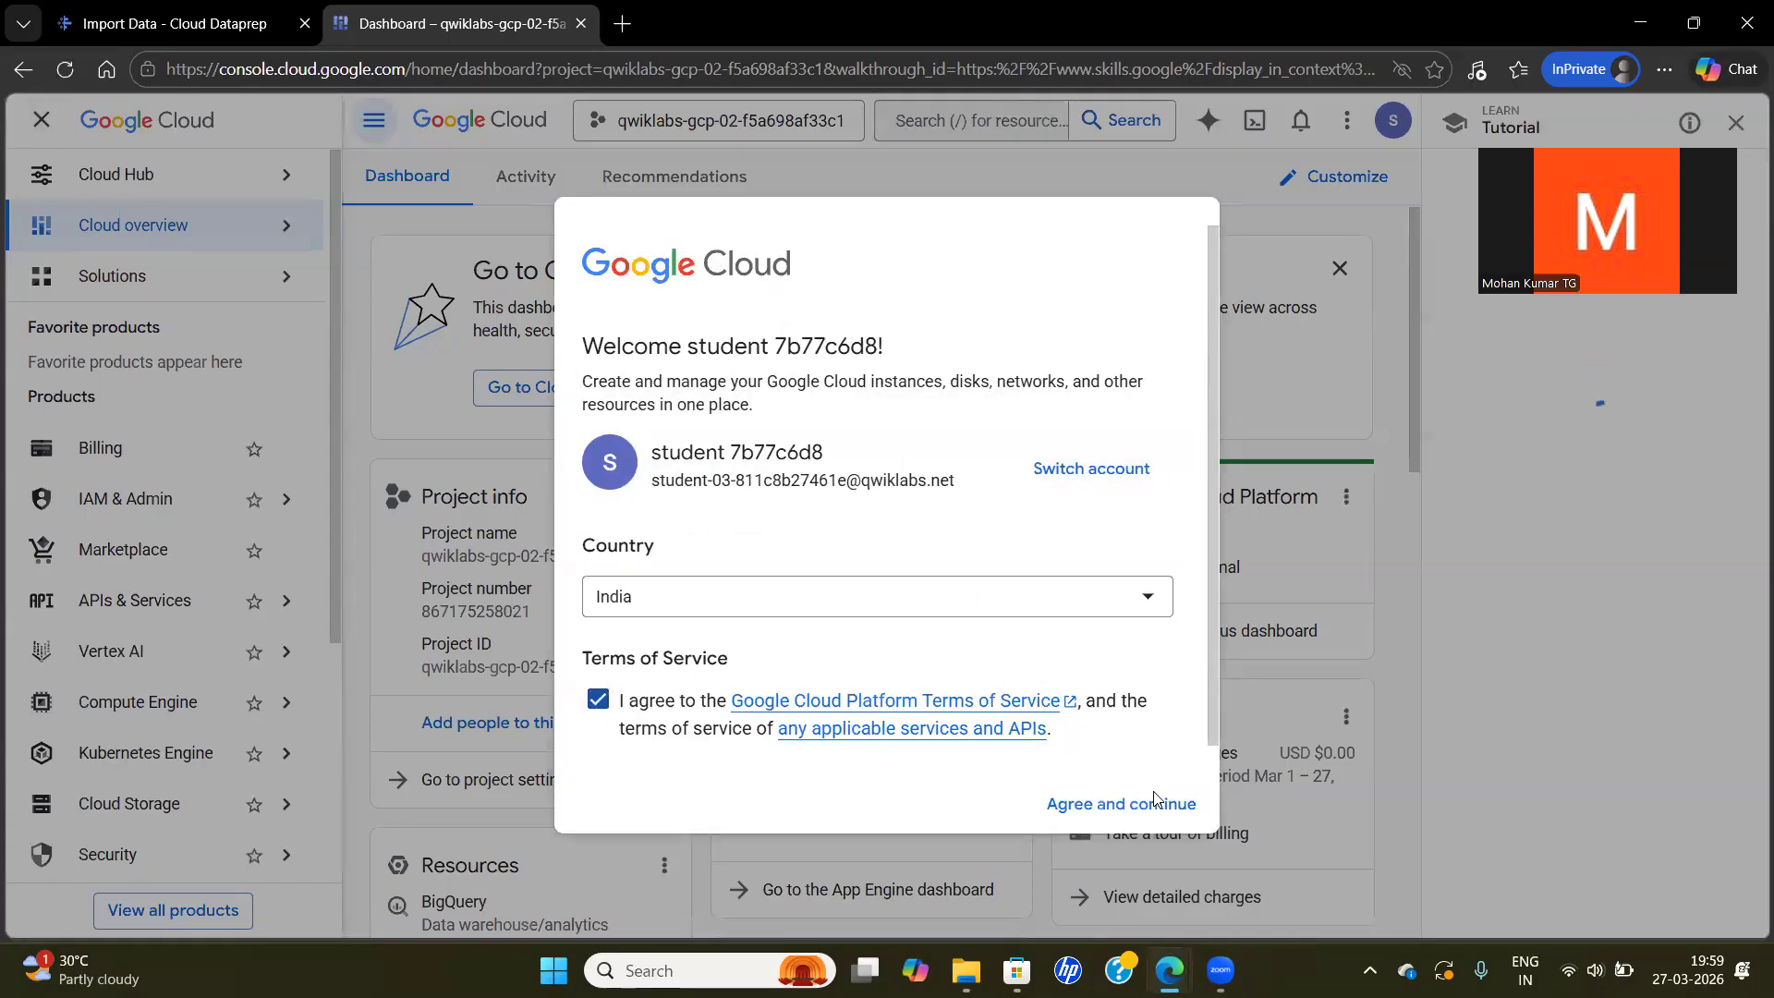
click(1121, 806)
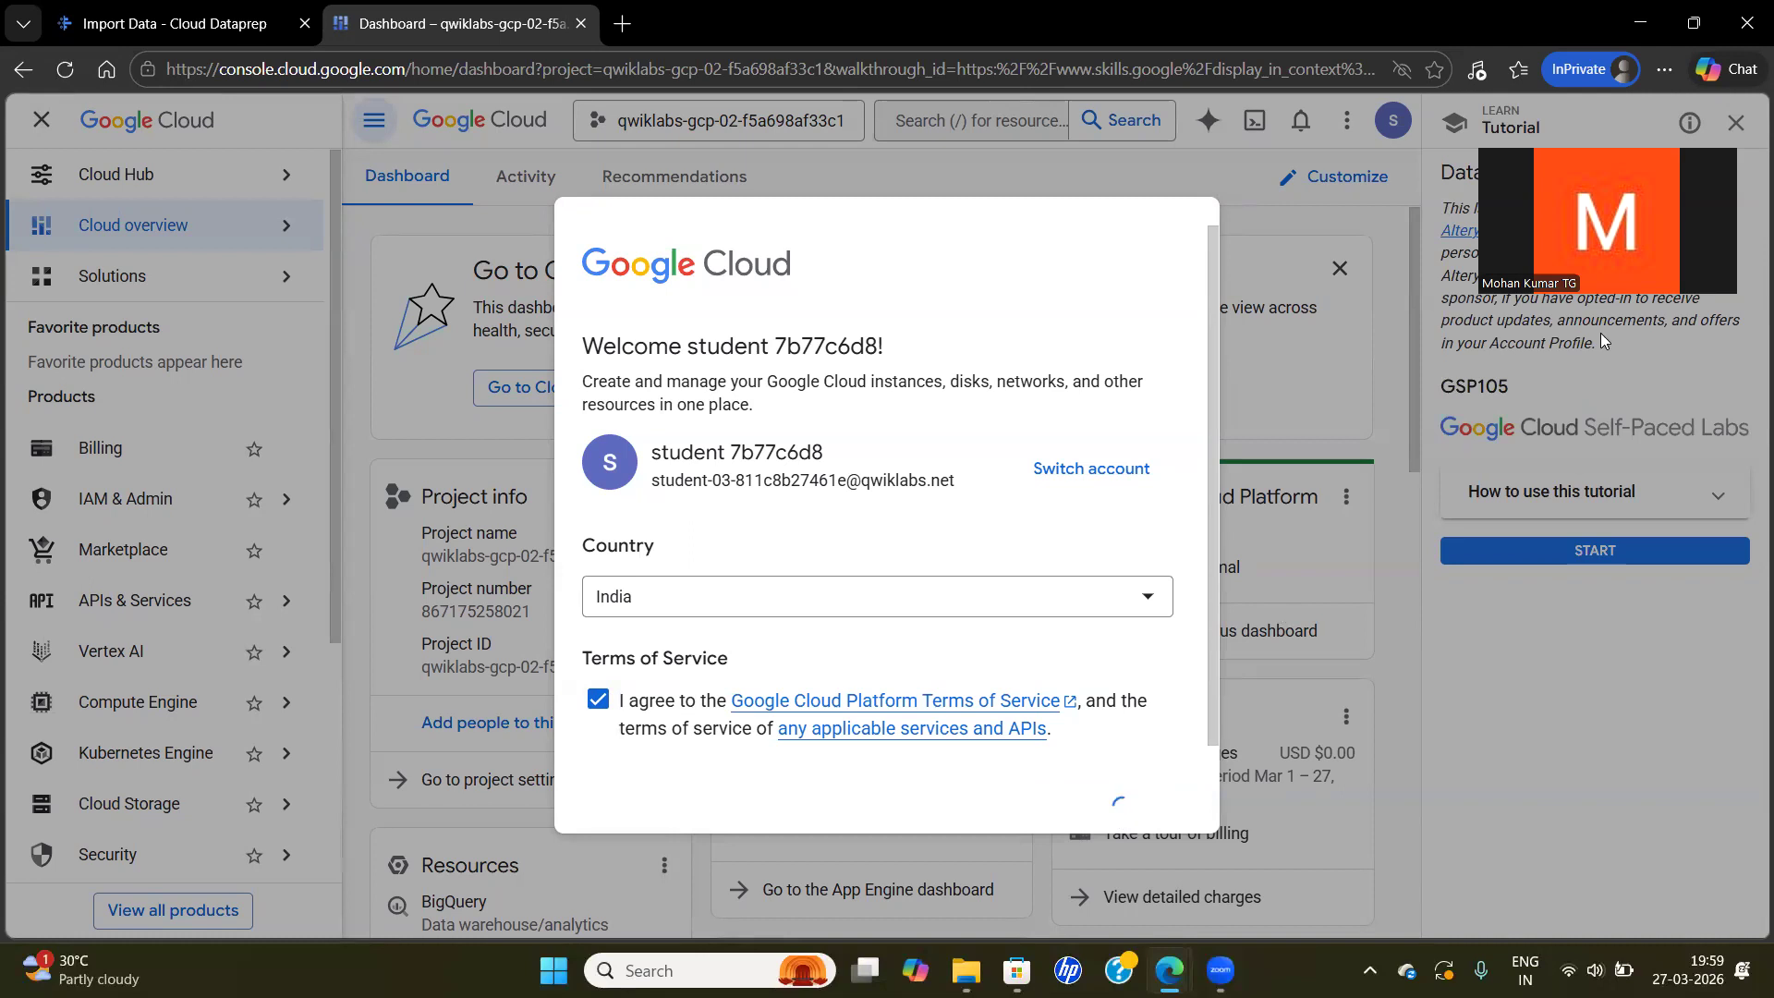
Leave the console tutorial and begin creating a new bucket in Cloud Storage
click(1736, 124)
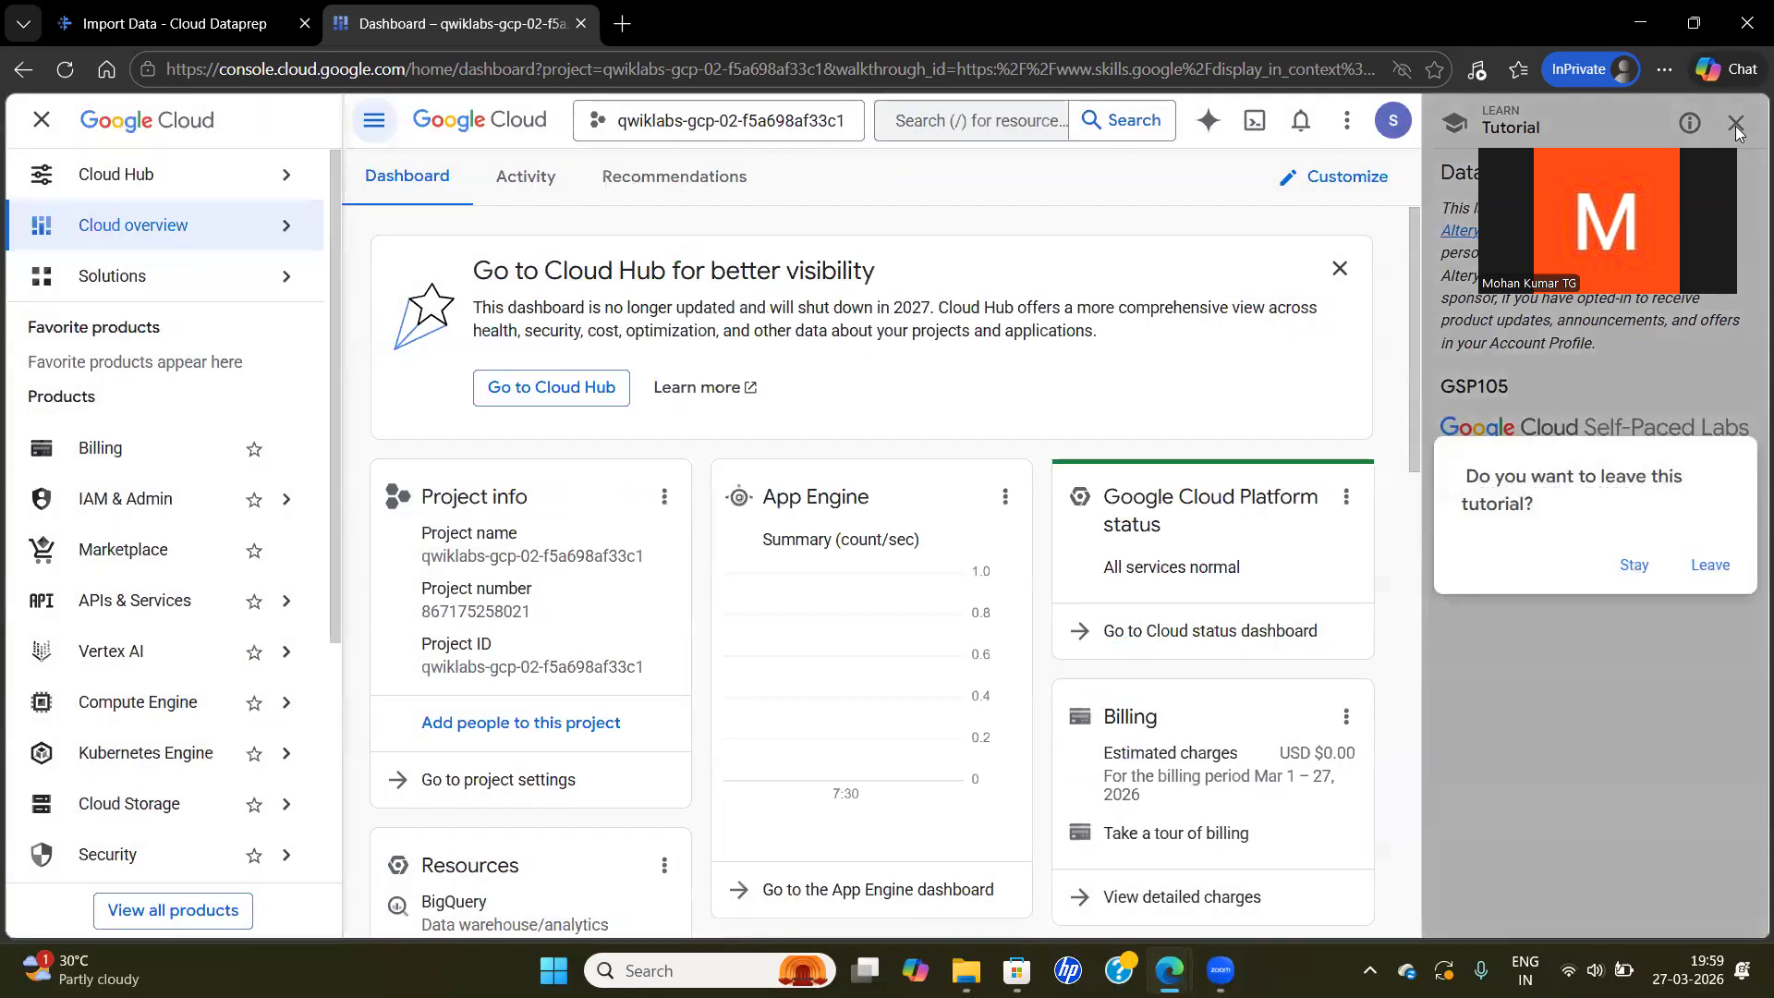
click(1712, 574)
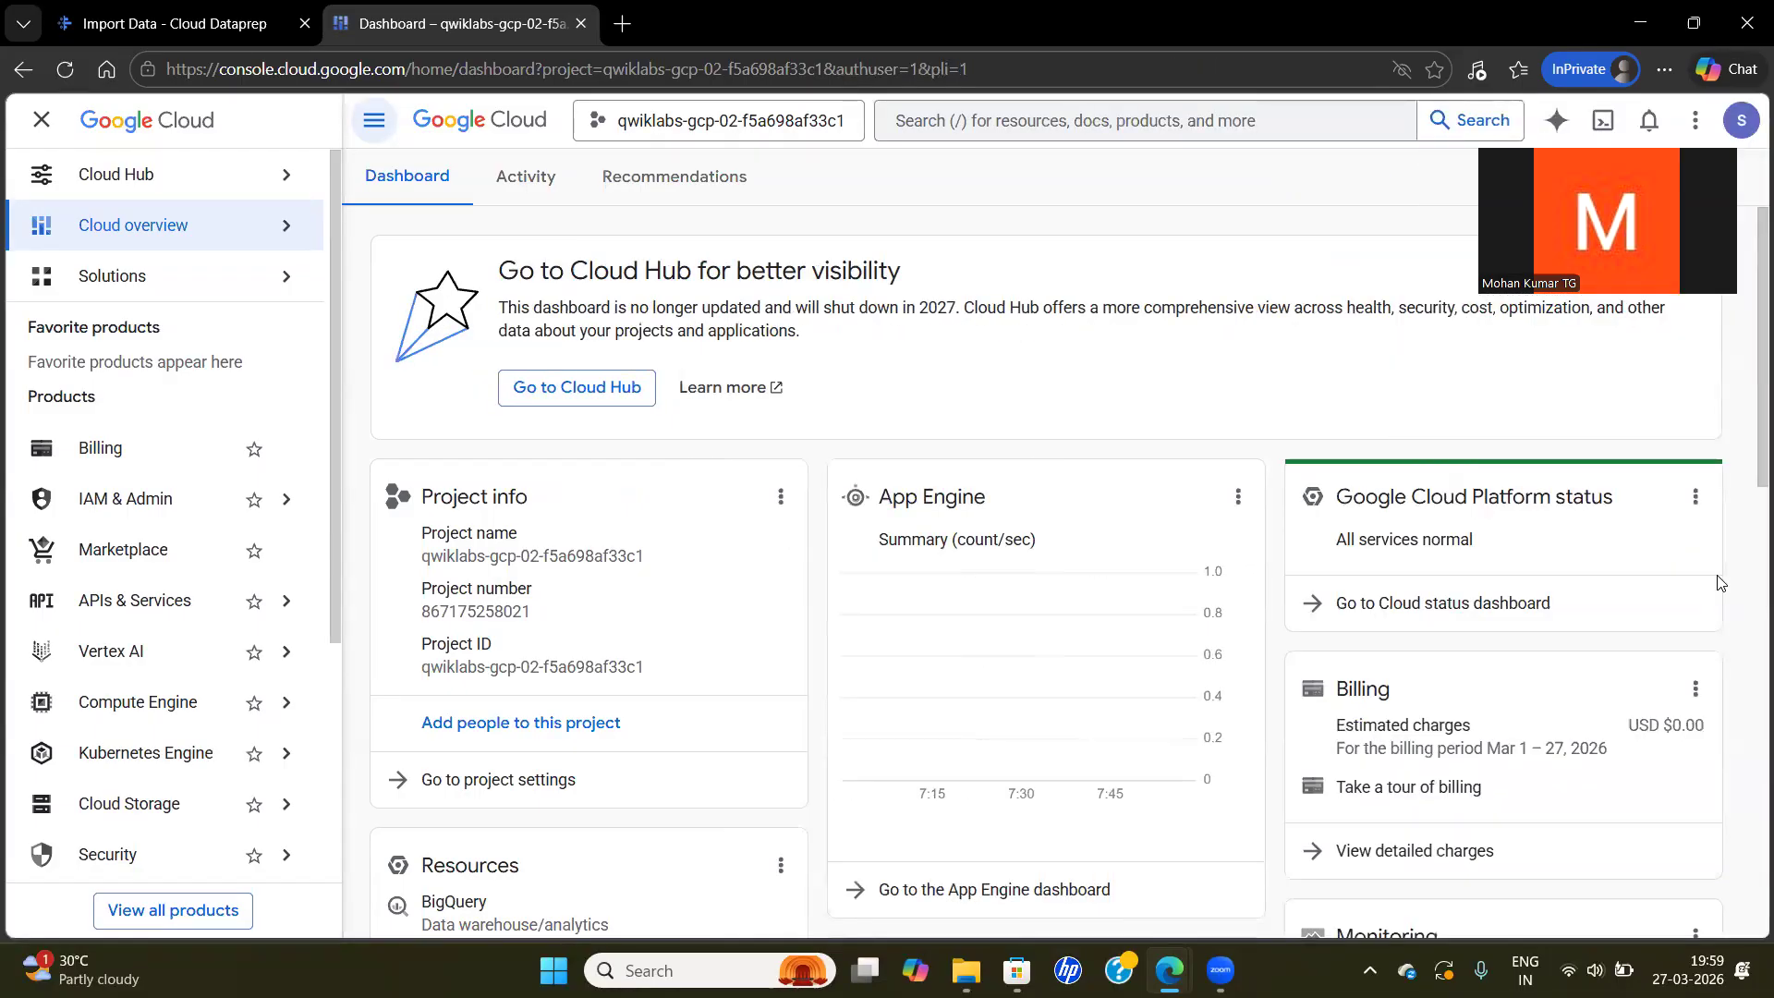
mouse_move(154, 781)
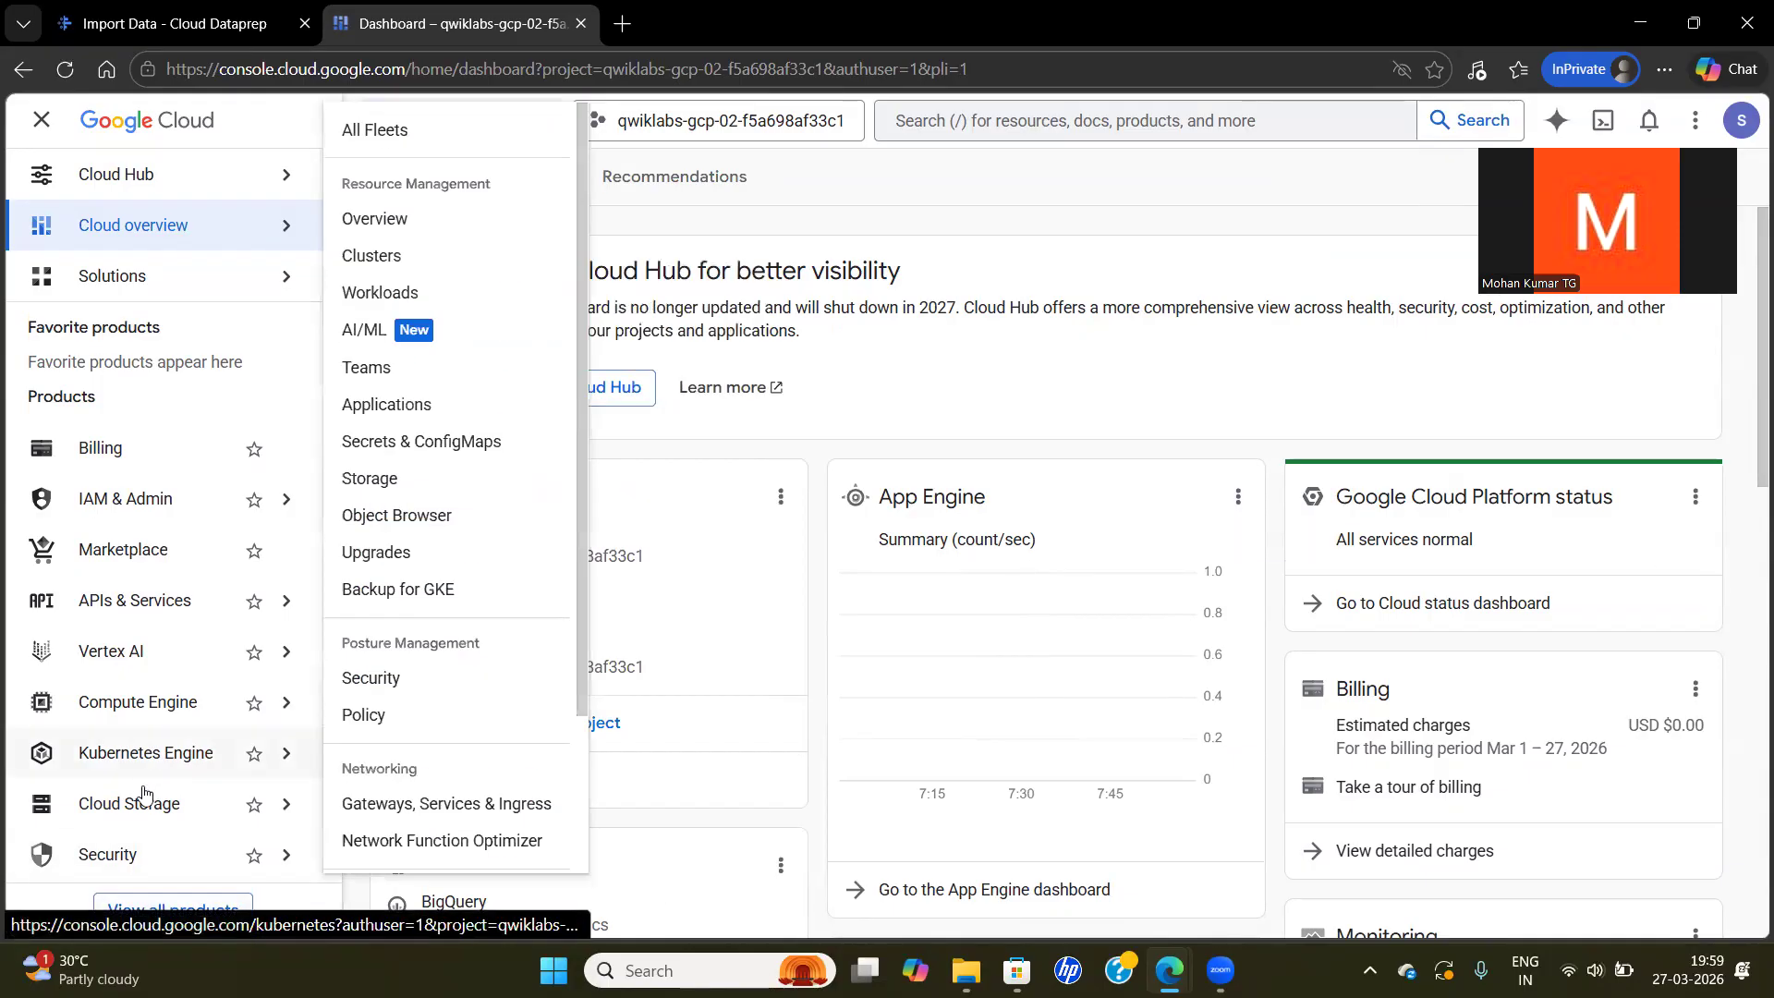
mouse_move(132, 811)
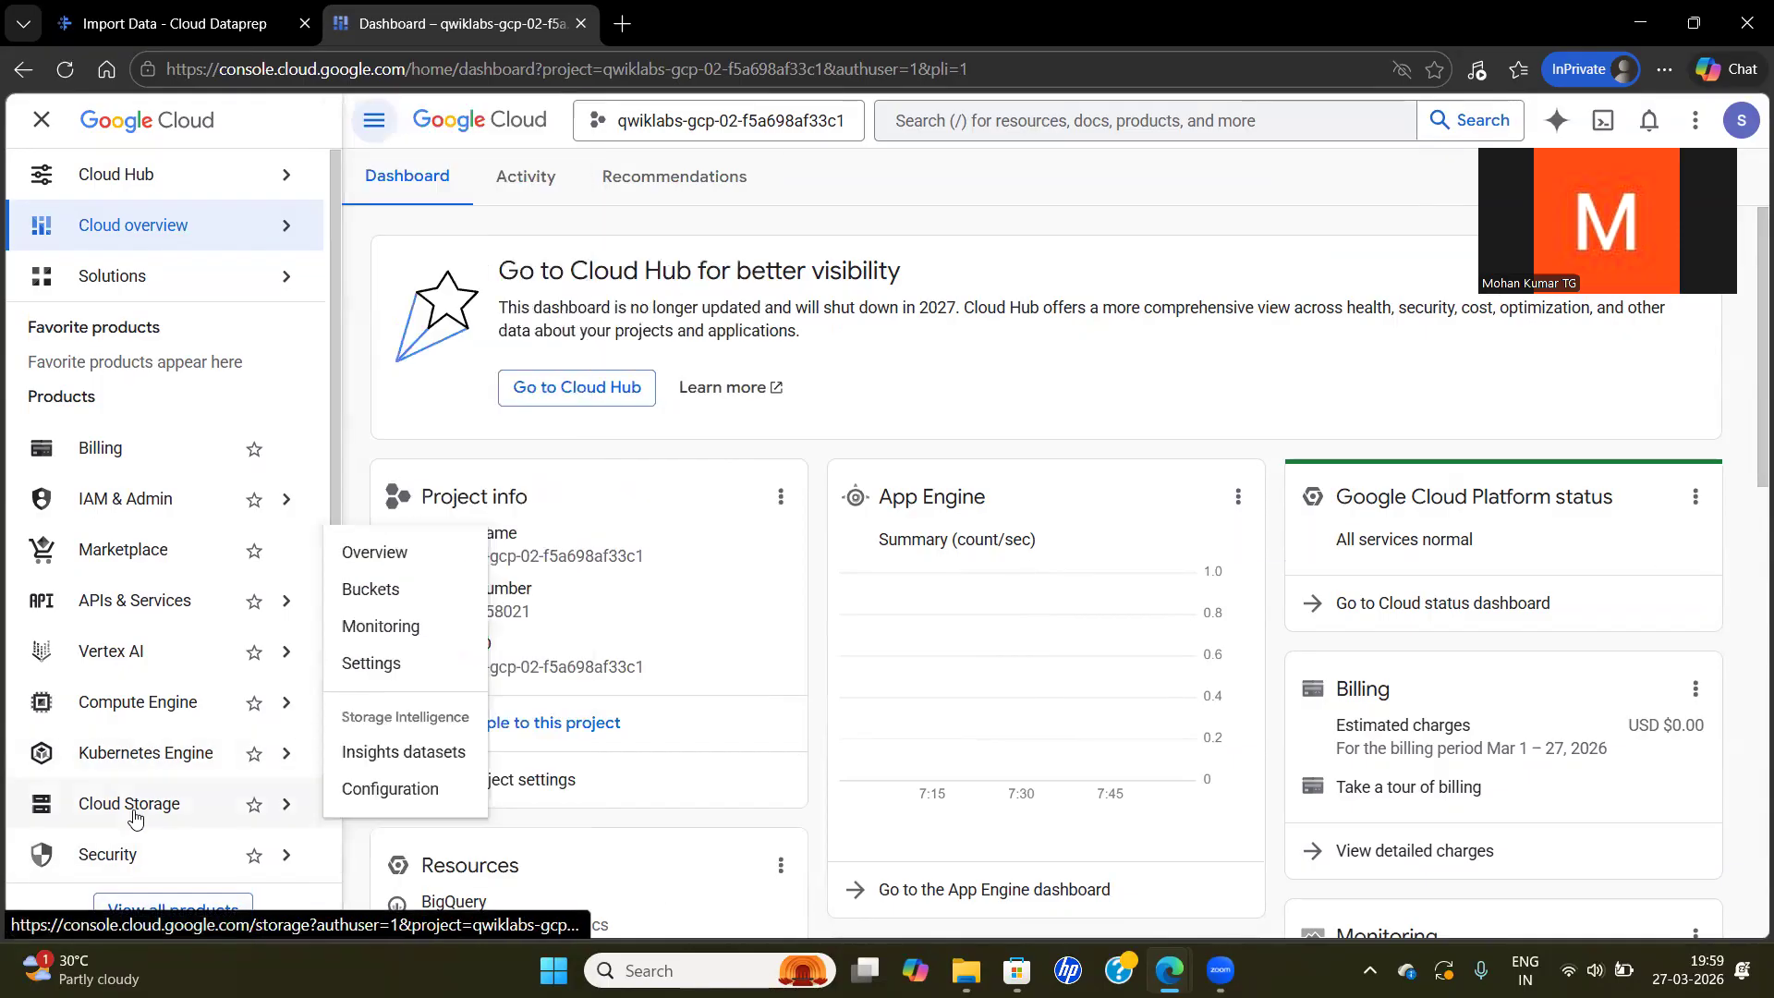
click(374, 591)
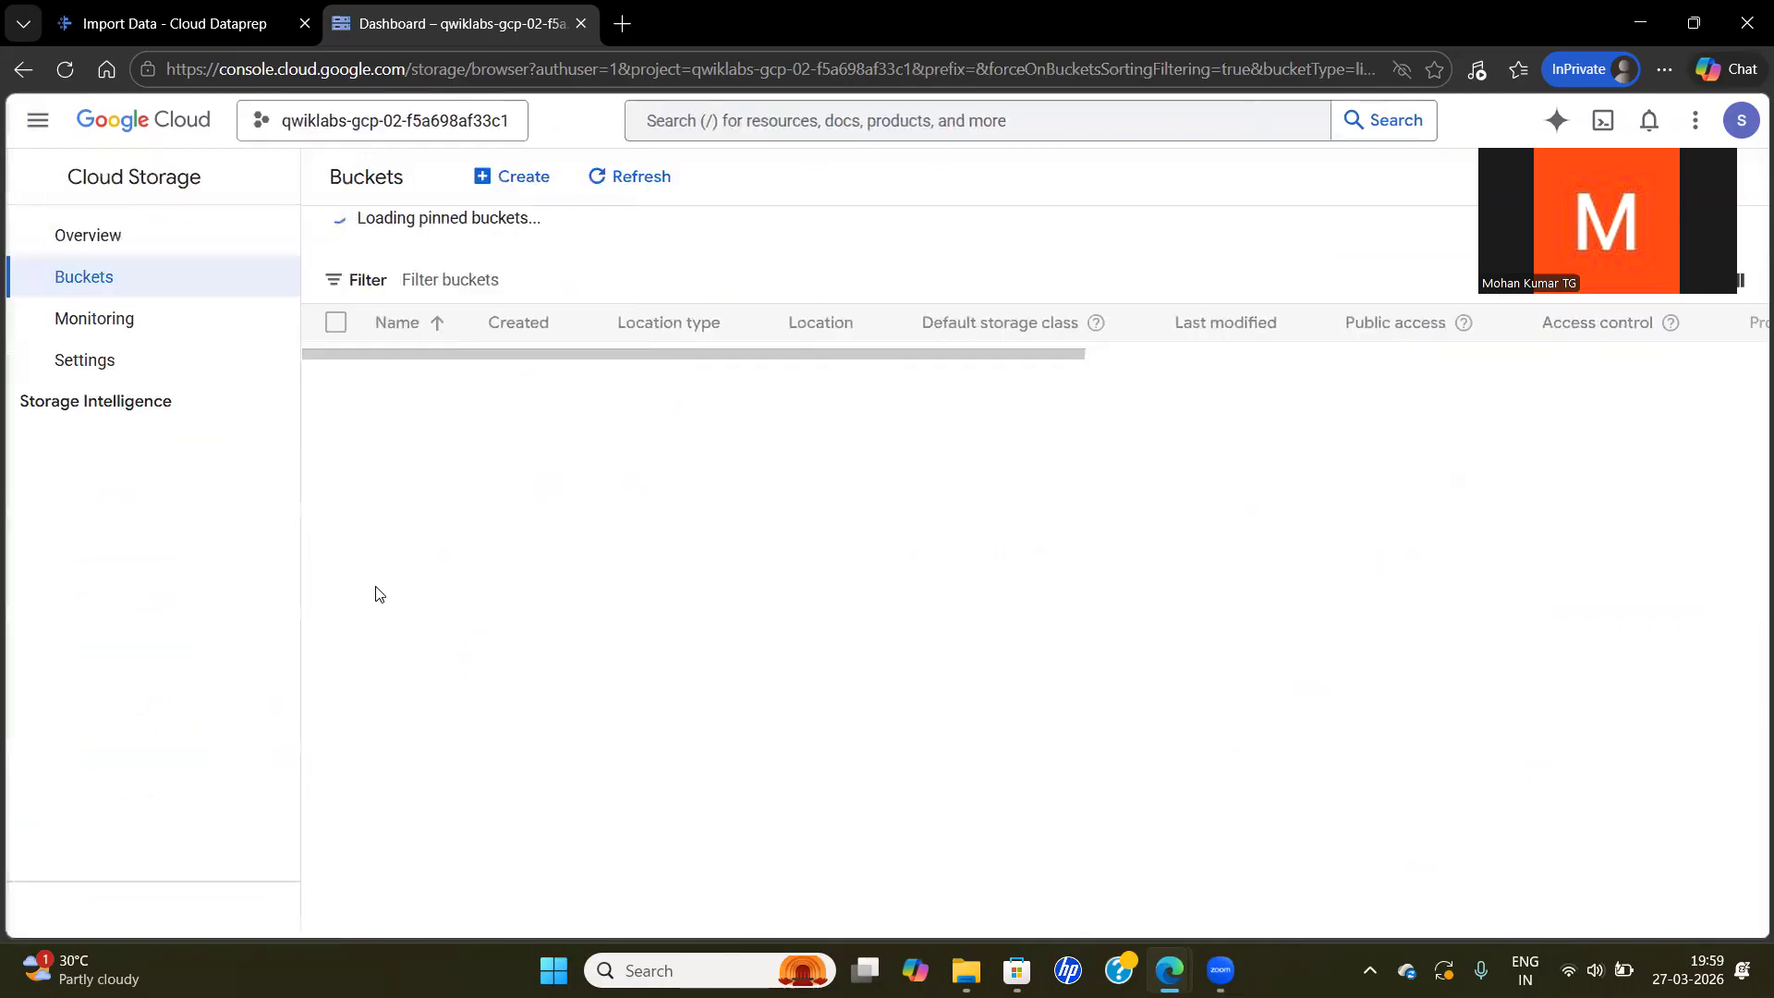
click(533, 191)
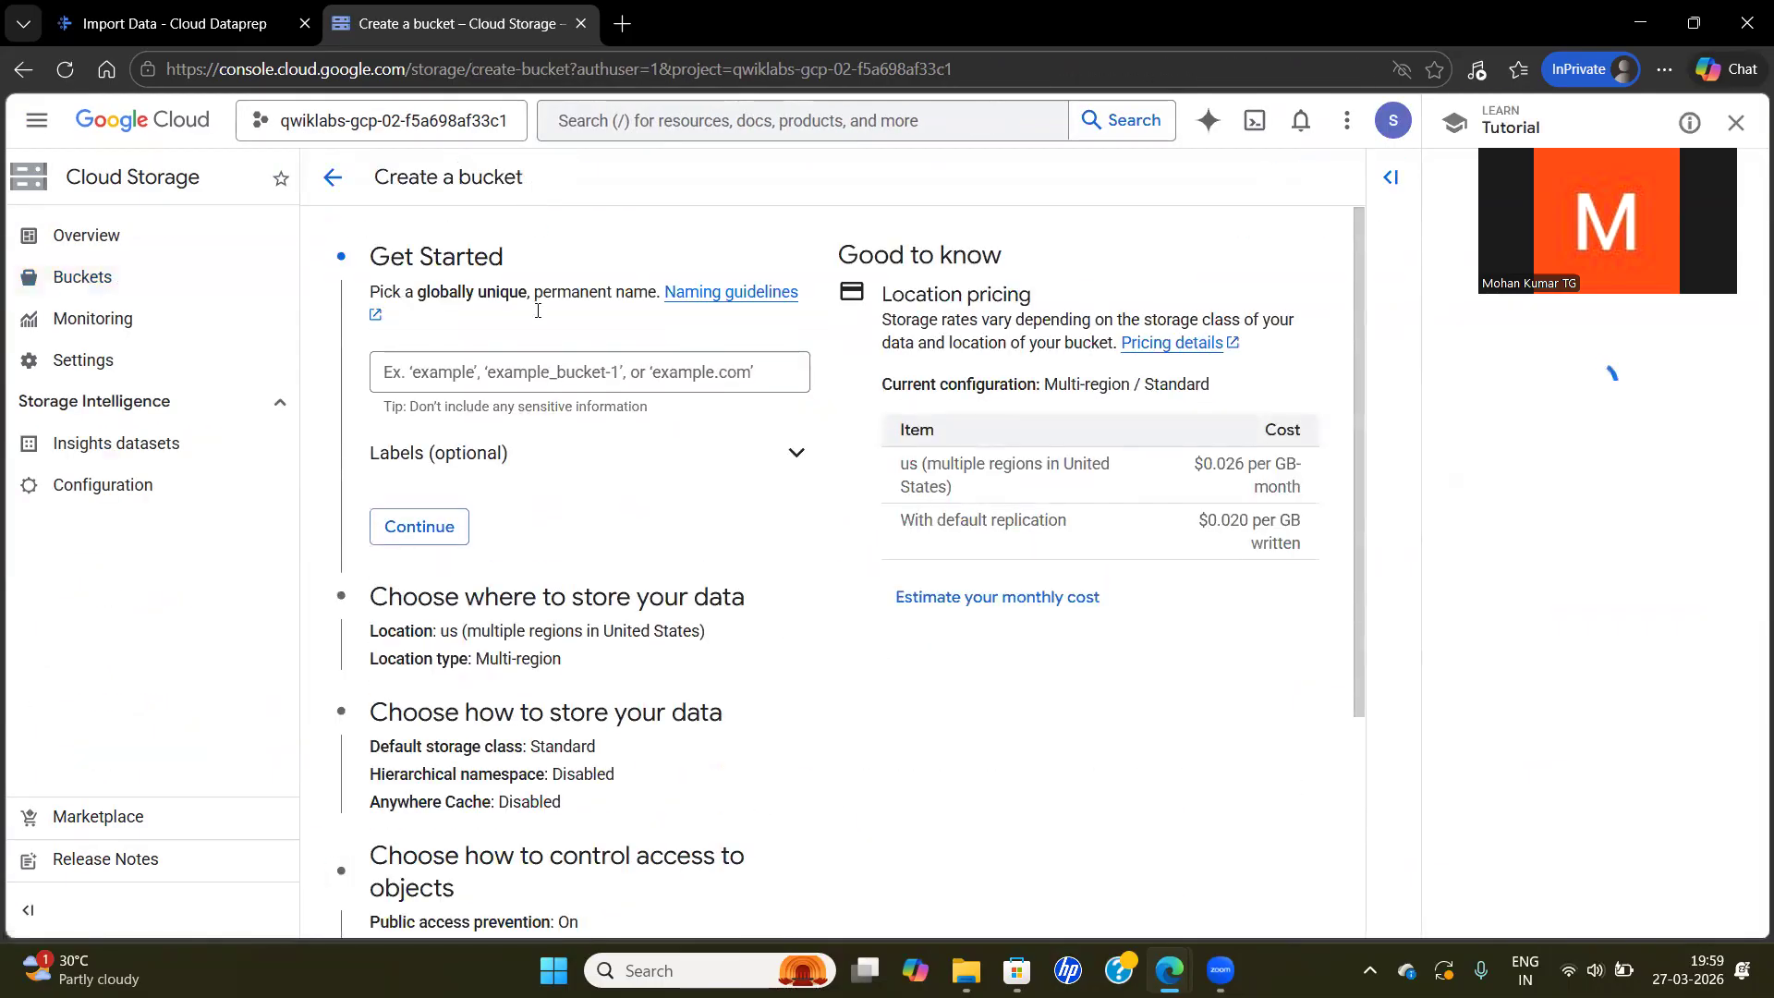
Copy the Project ID from the lab page and use it as the bucket name, qwiklabs-gcp-02-f5a698af33c1
key(alt+Tab)
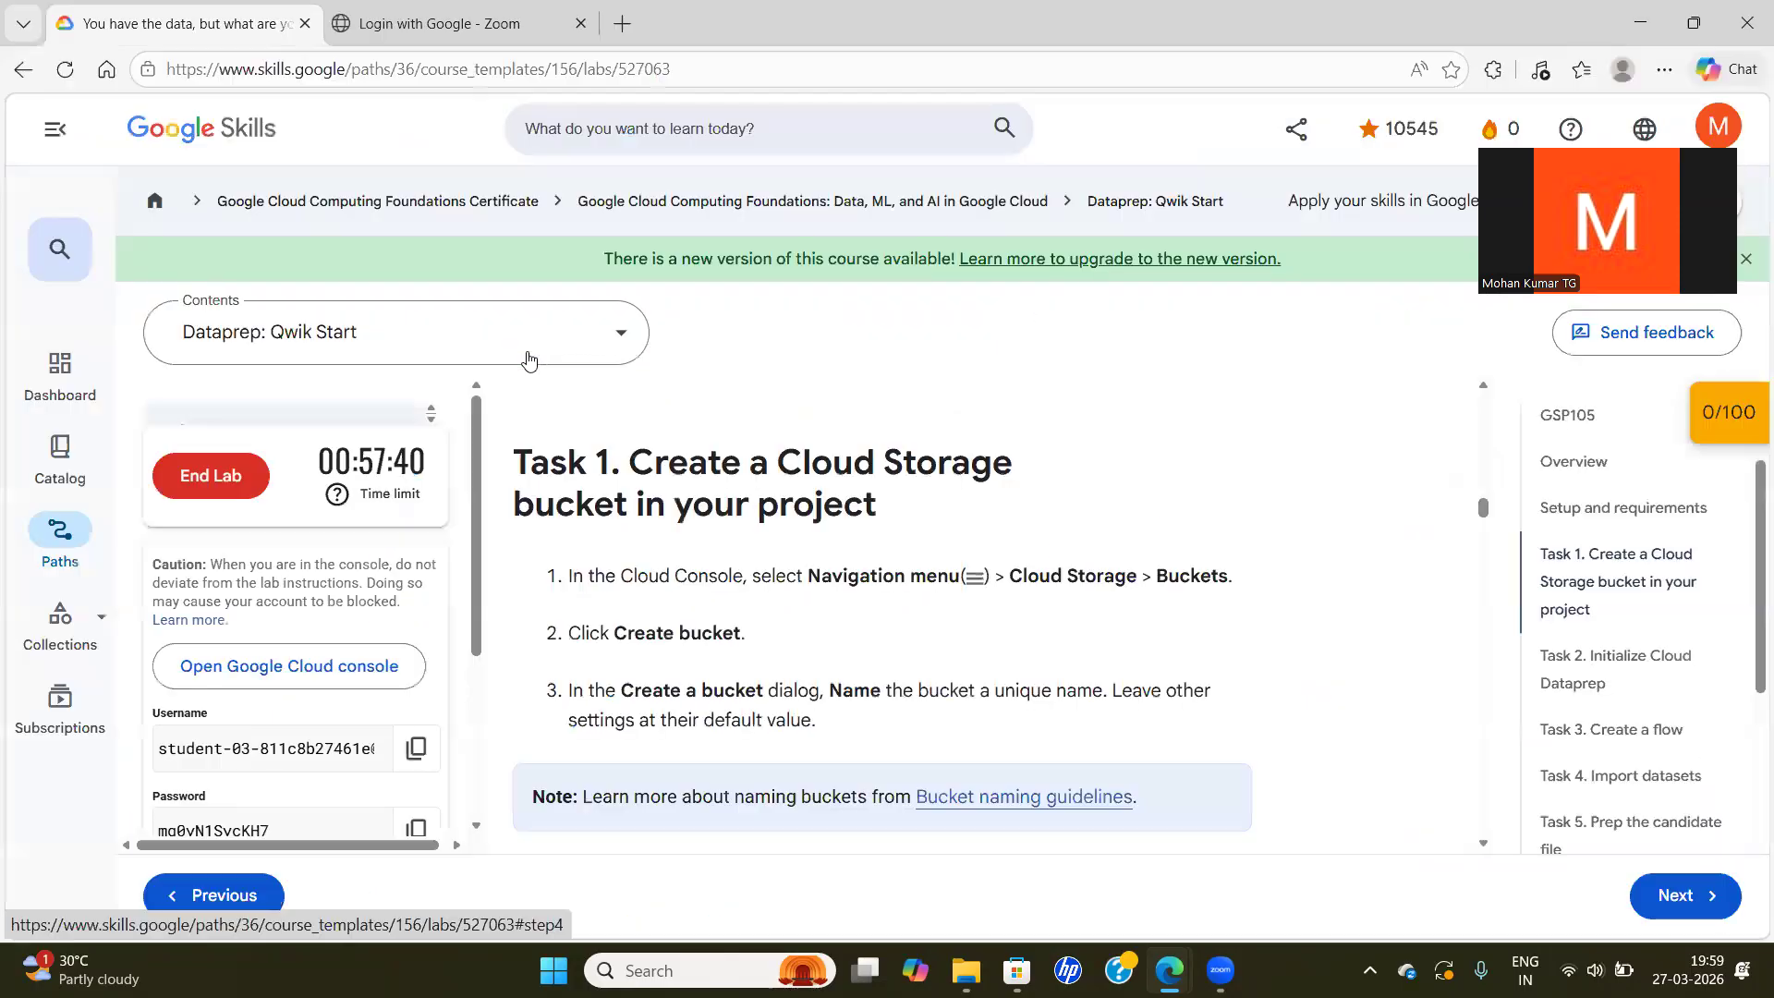
drag(479, 609, 473, 717)
click(401, 708)
key(alt+Tab)
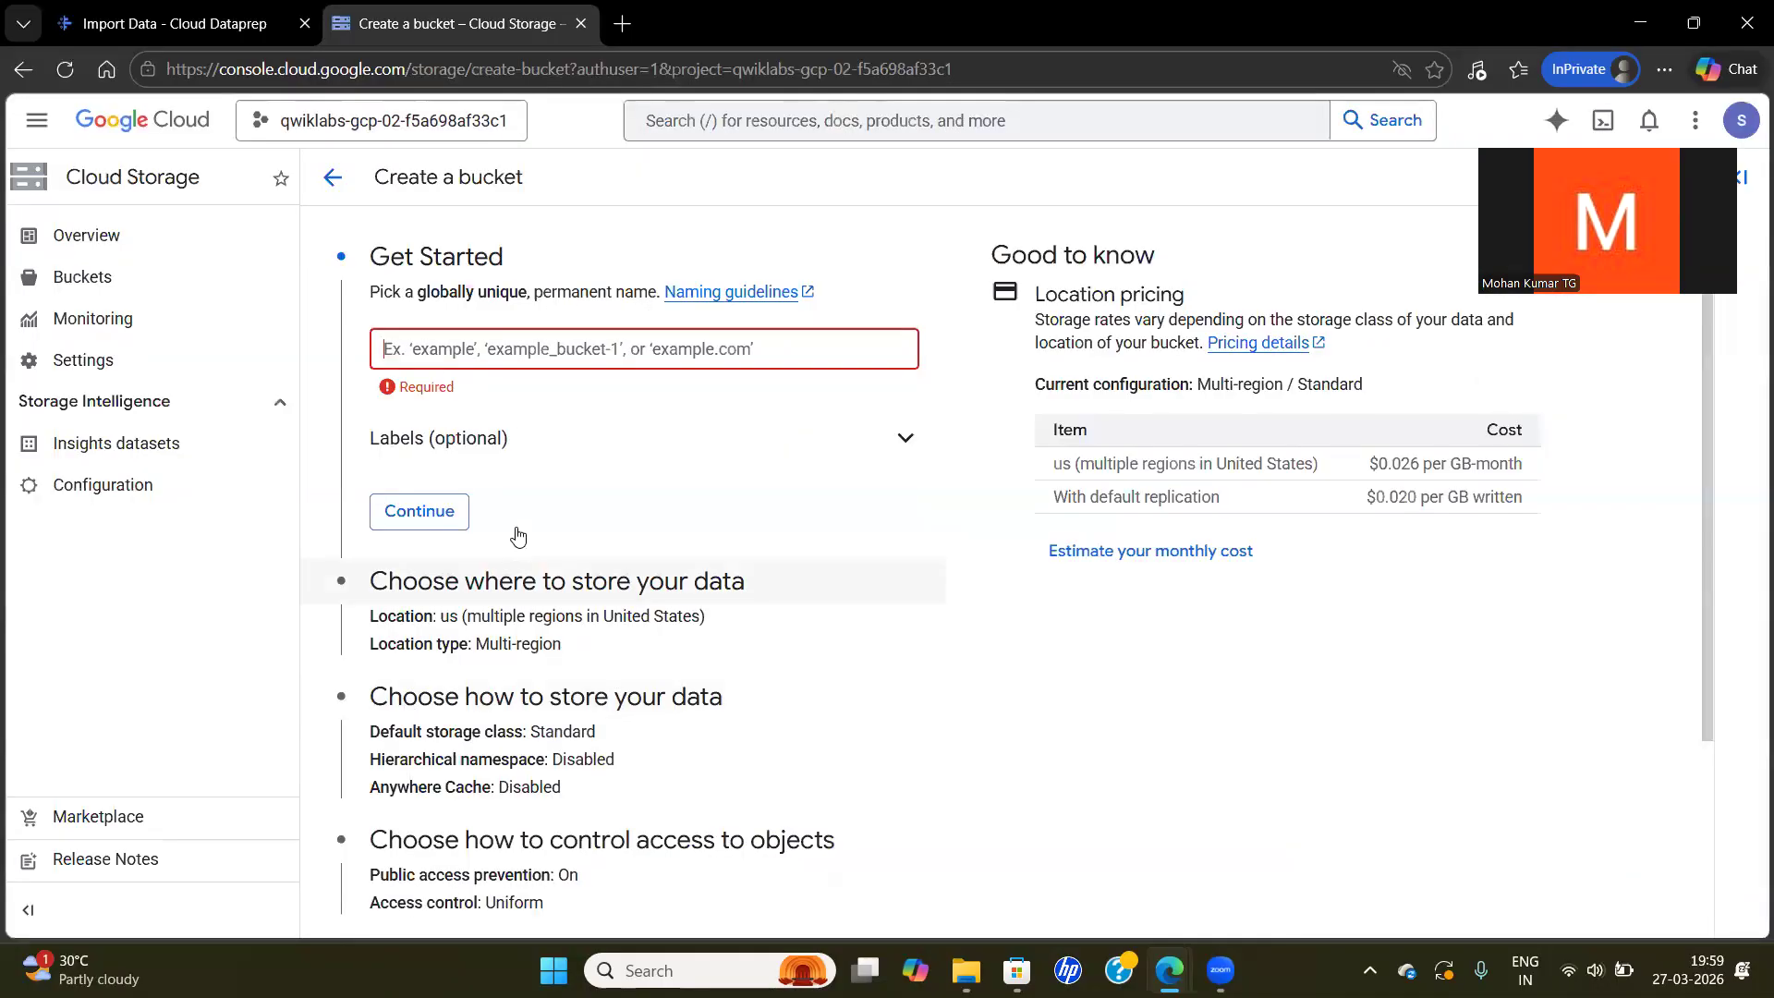
click(554, 356)
key(ctrl+v)
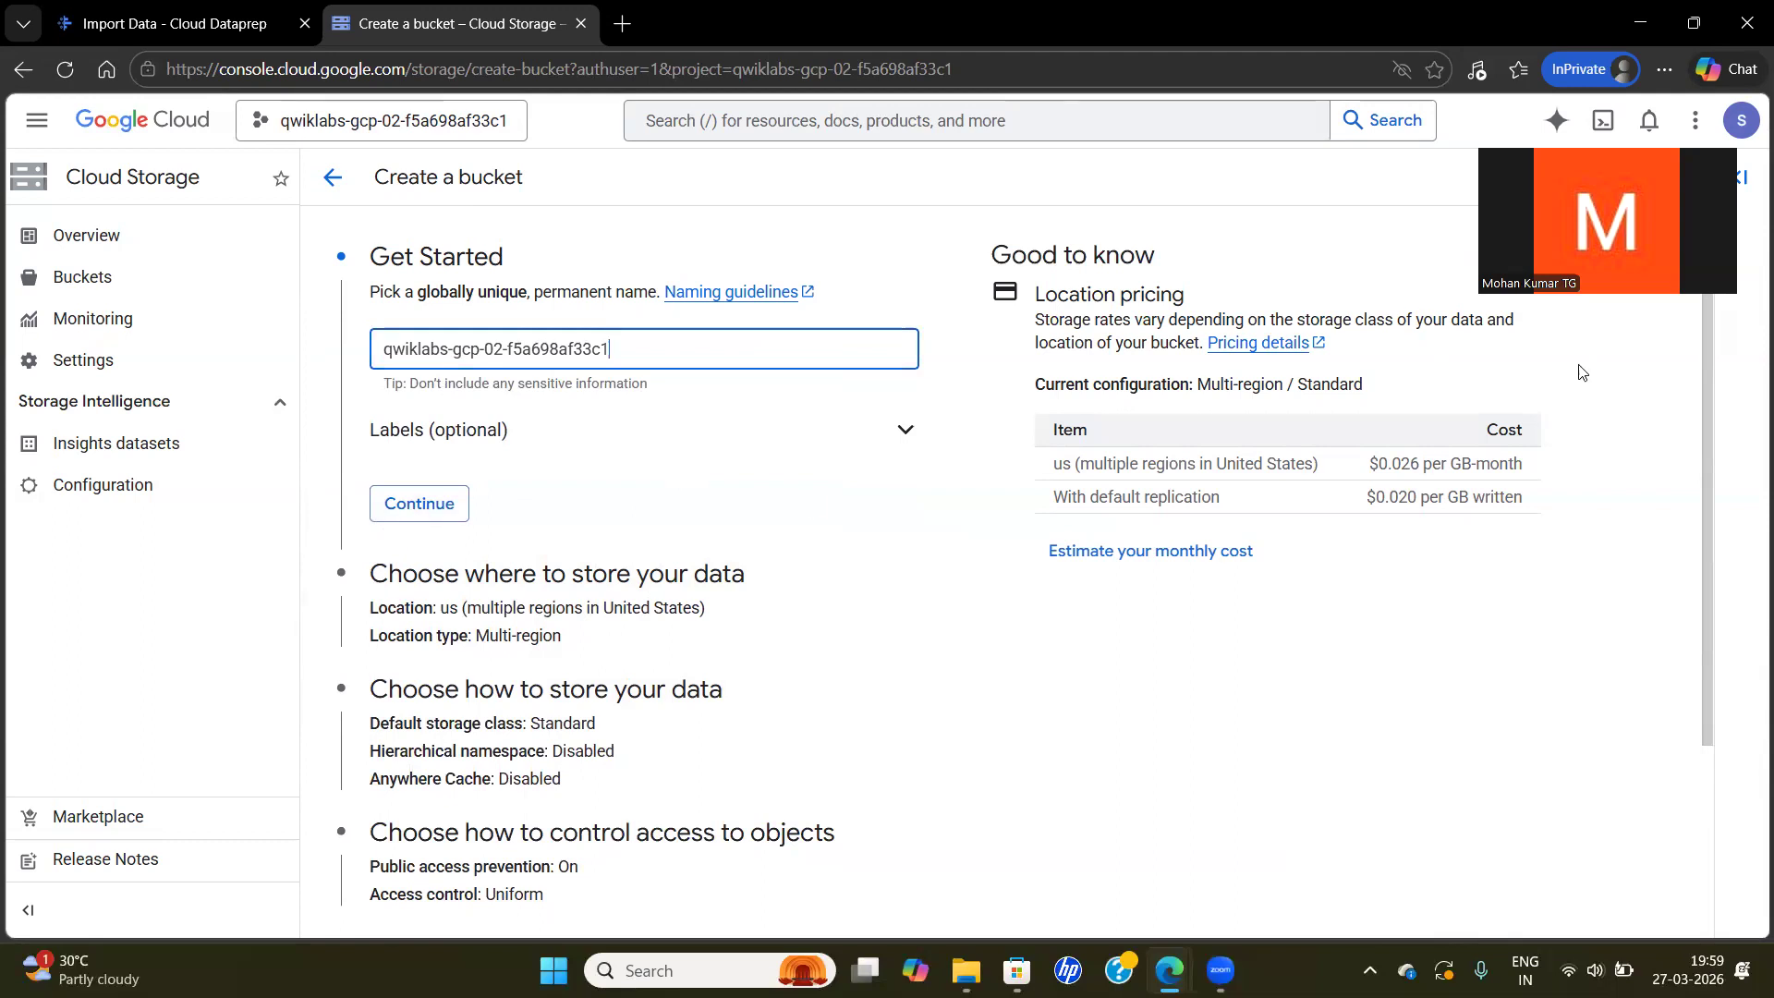
Create the bucket with the remaining settings at default and public access prevention not enforced
drag(1706, 473, 1743, 745)
click(362, 901)
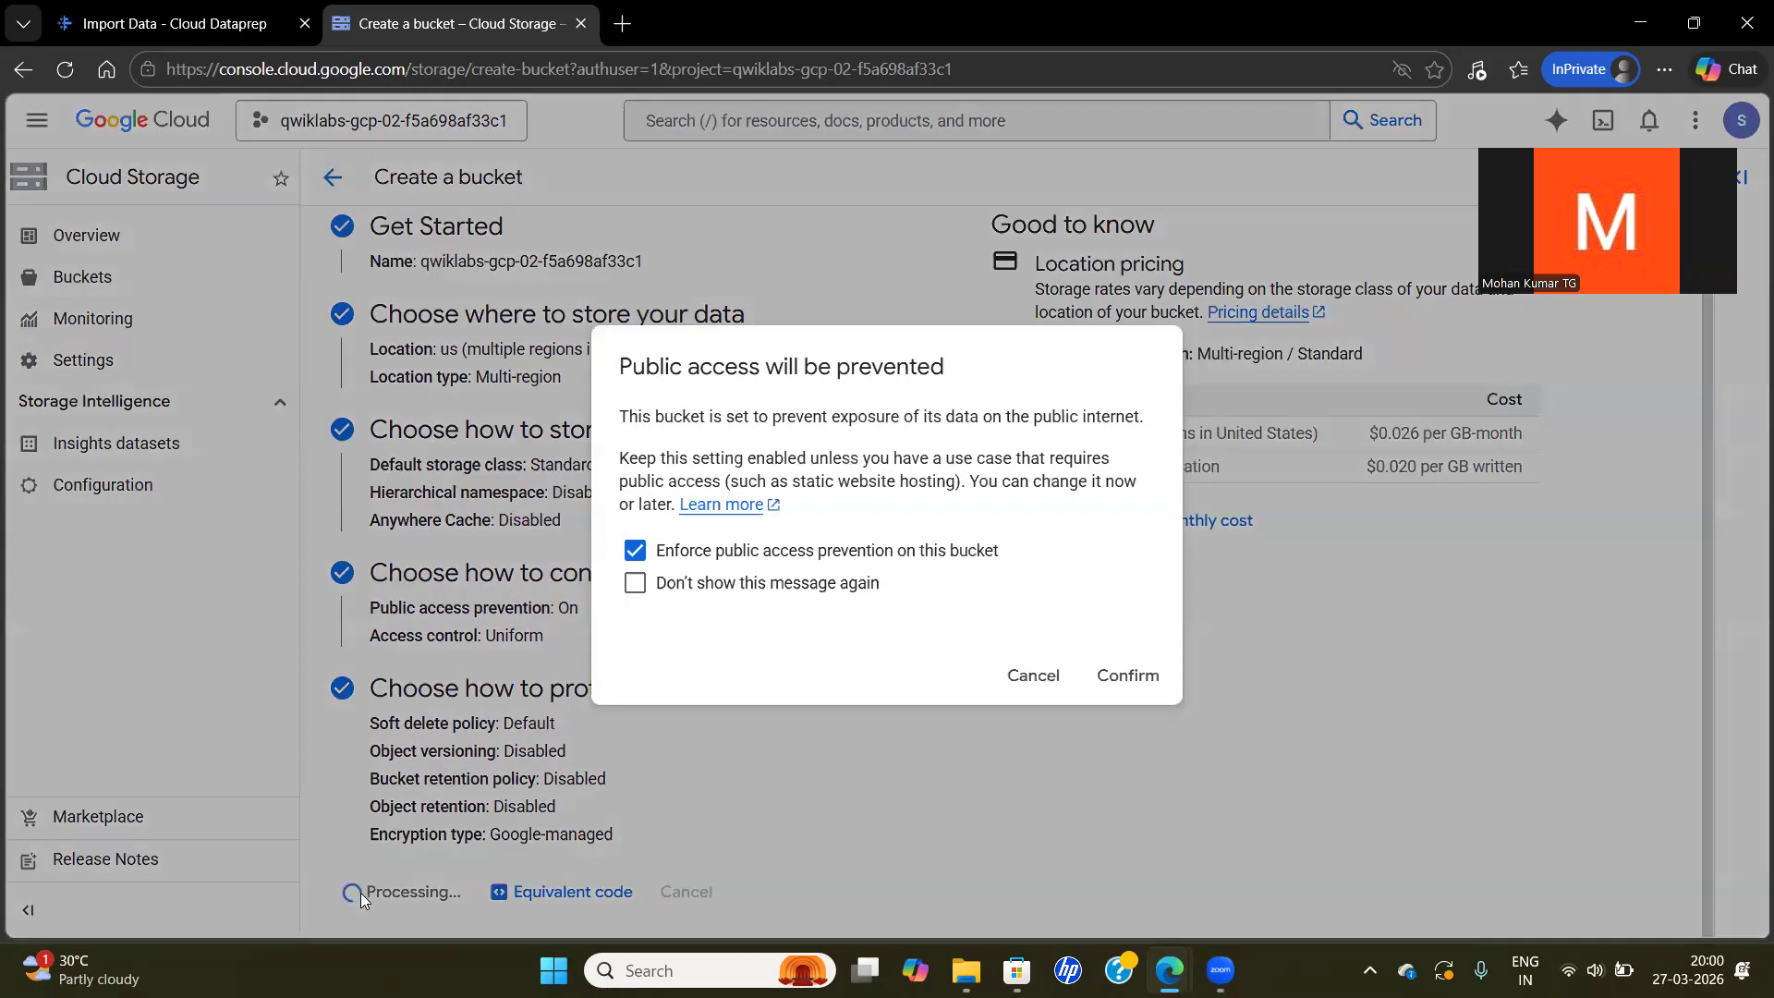
click(644, 557)
click(1126, 681)
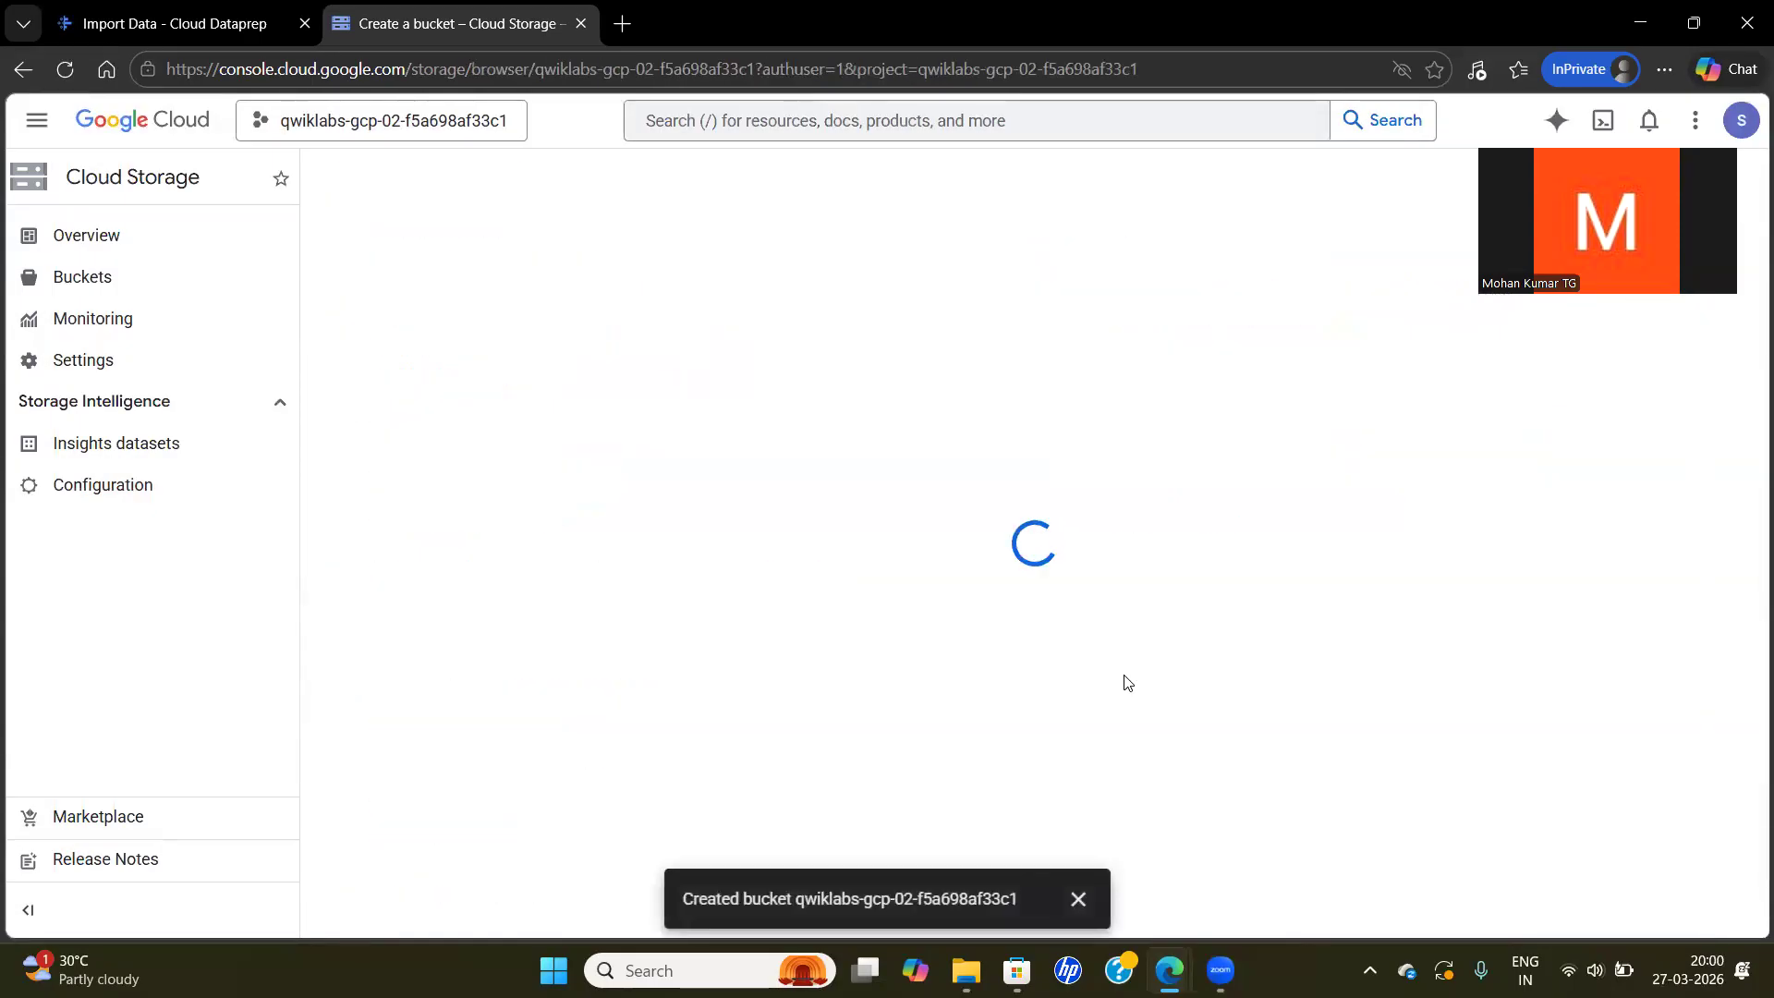
Return to the Task 1 lab instructions and check progress for creating a Cloud Storage bucket
key(alt+Tab)
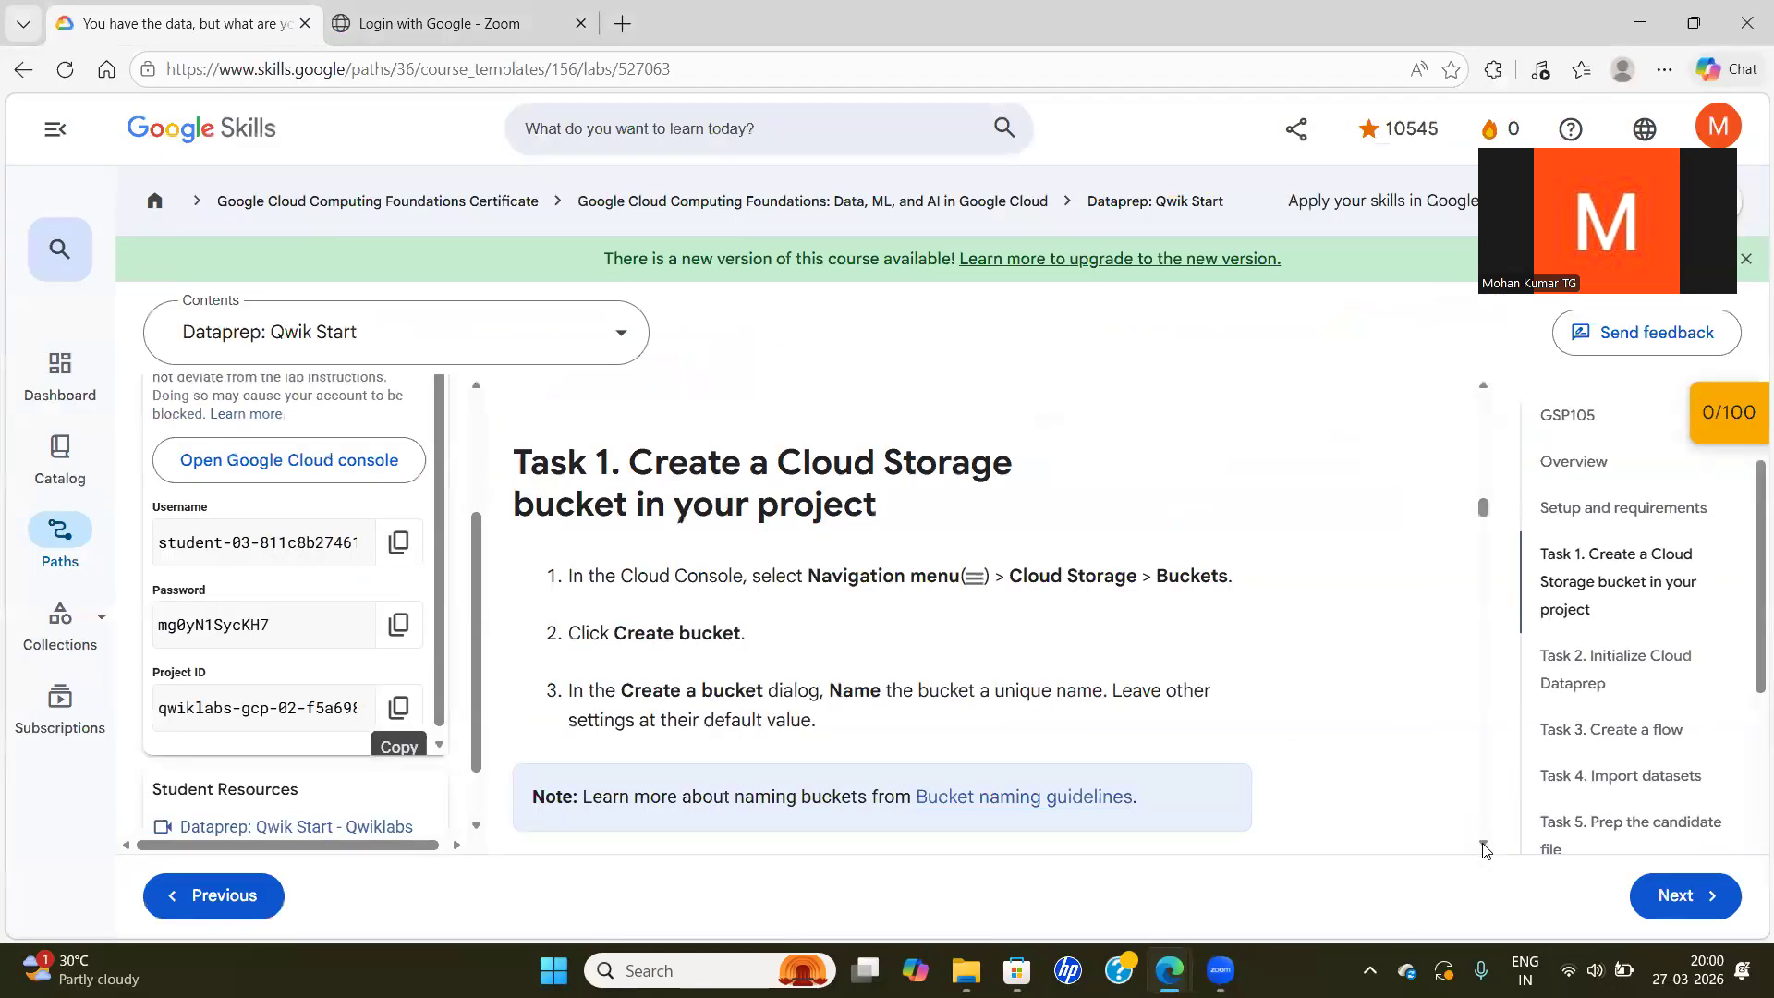
scroll(1483, 847, down, 6)
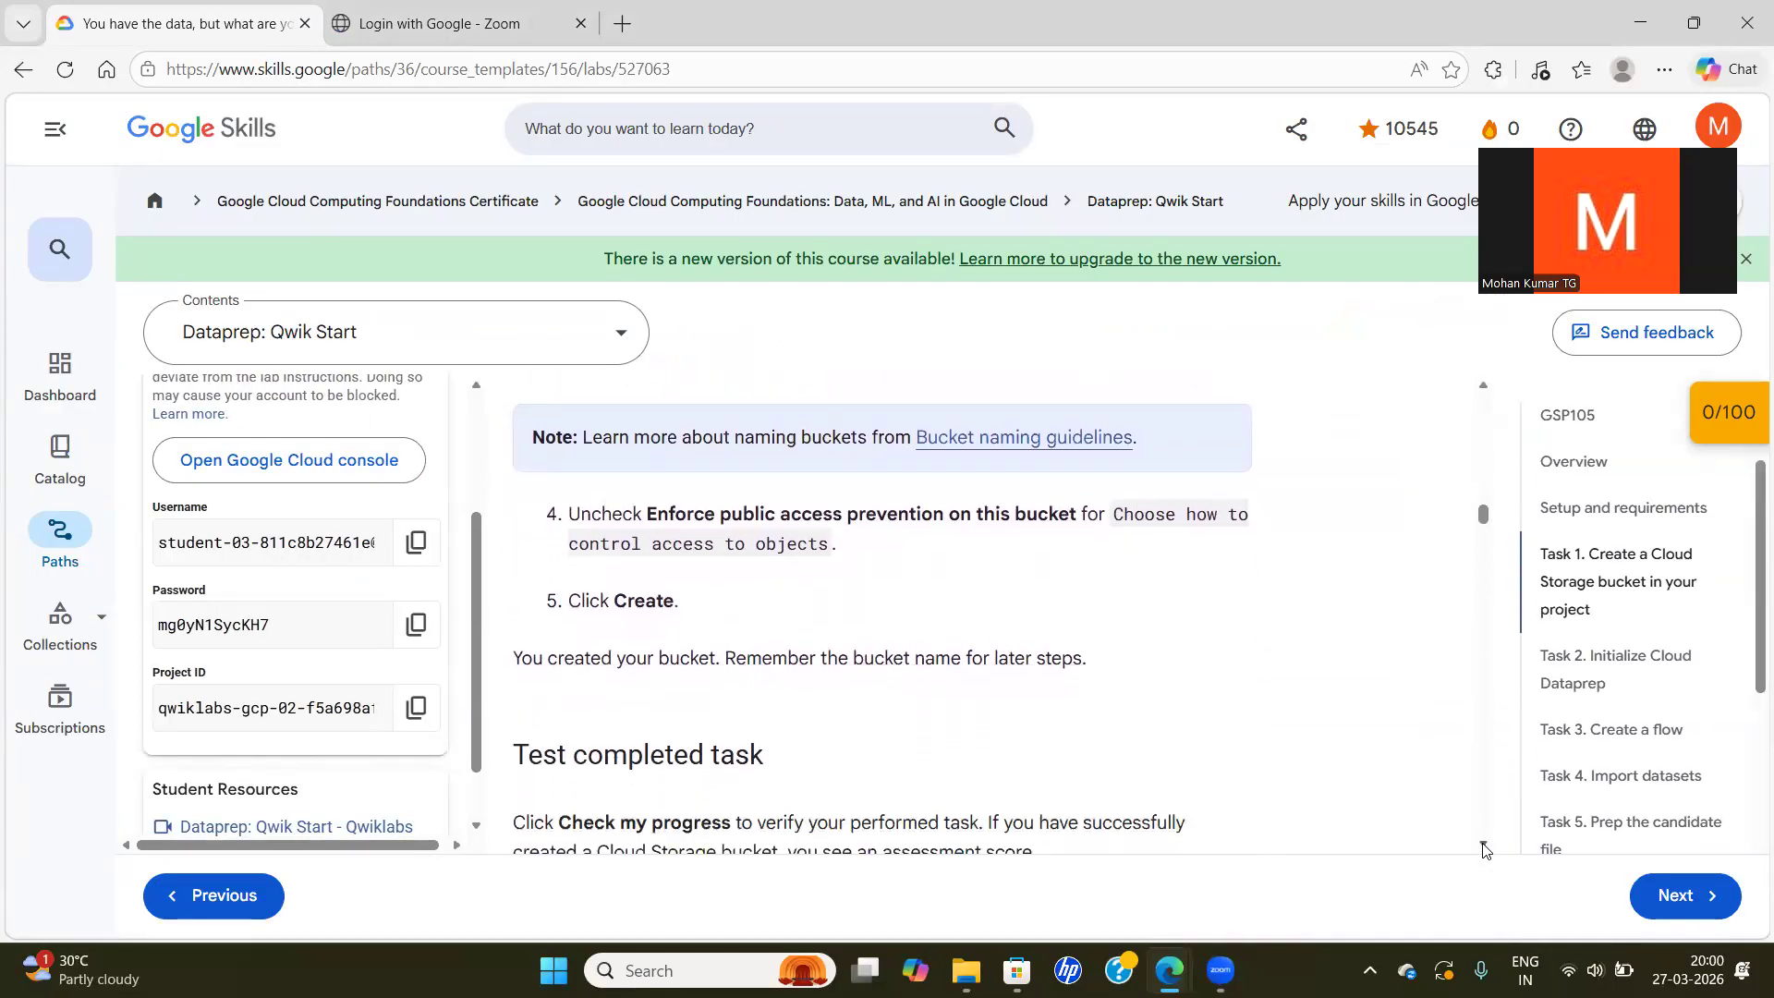
scroll(1483, 848, down, 1)
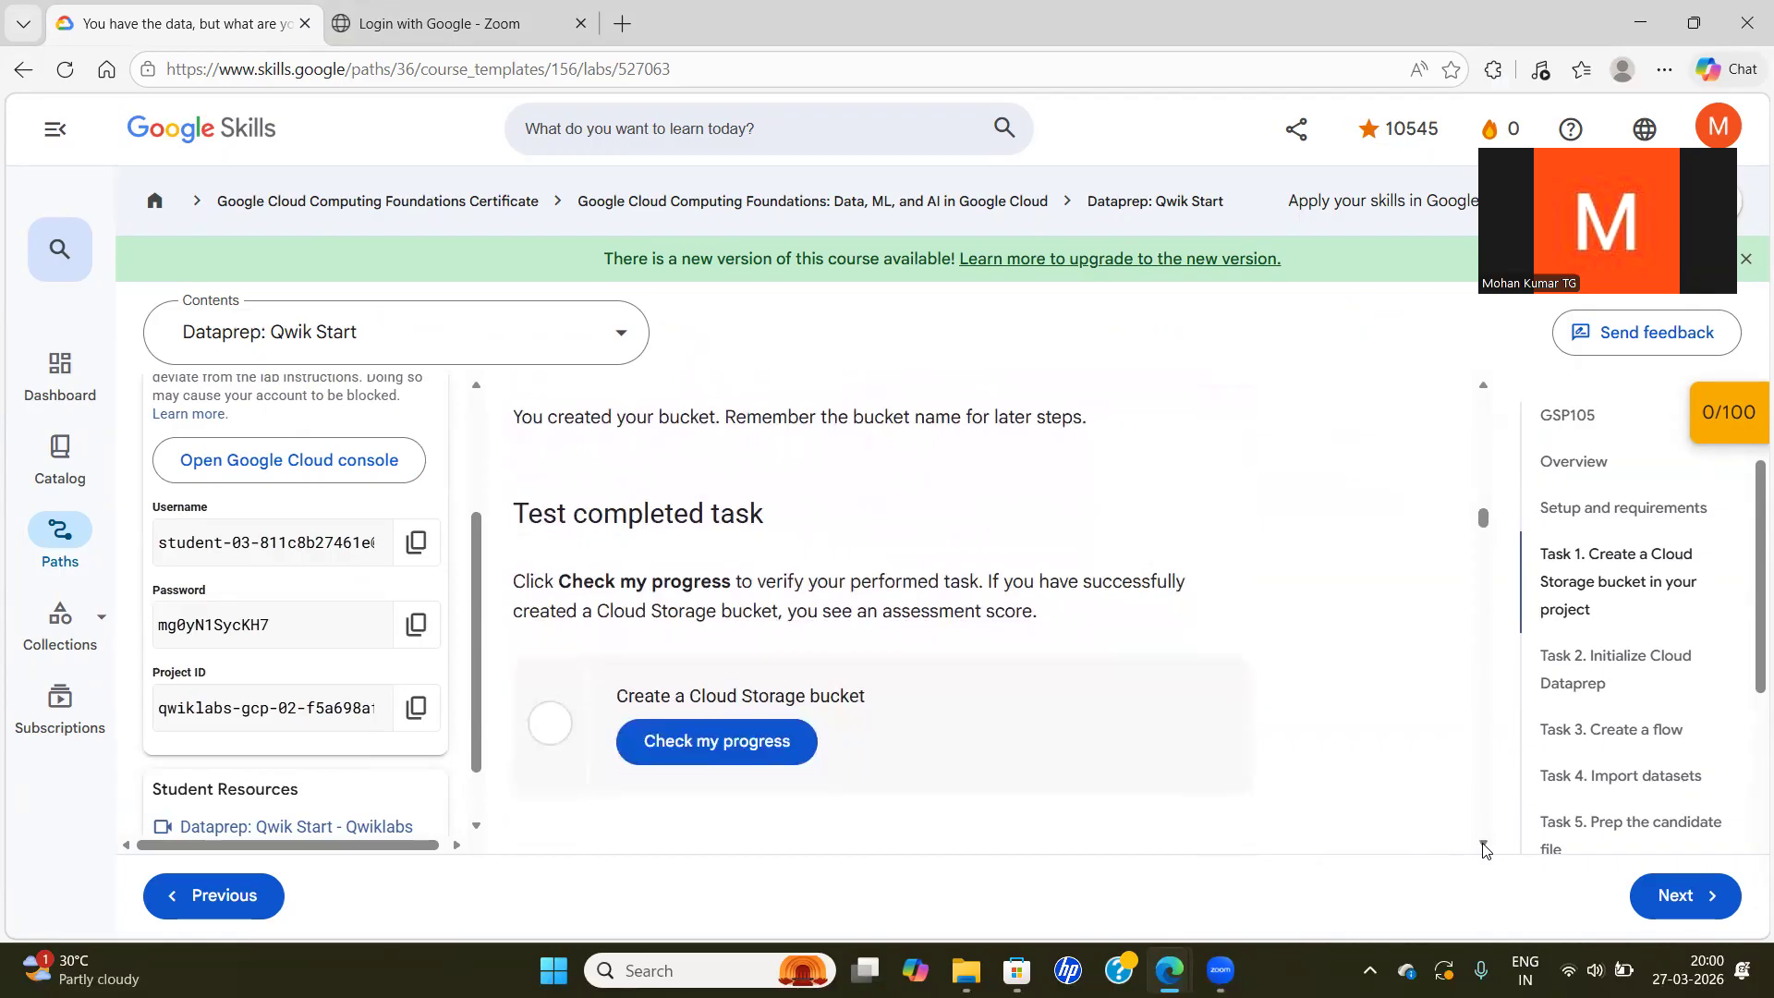
click(734, 741)
key(alt+Tab)
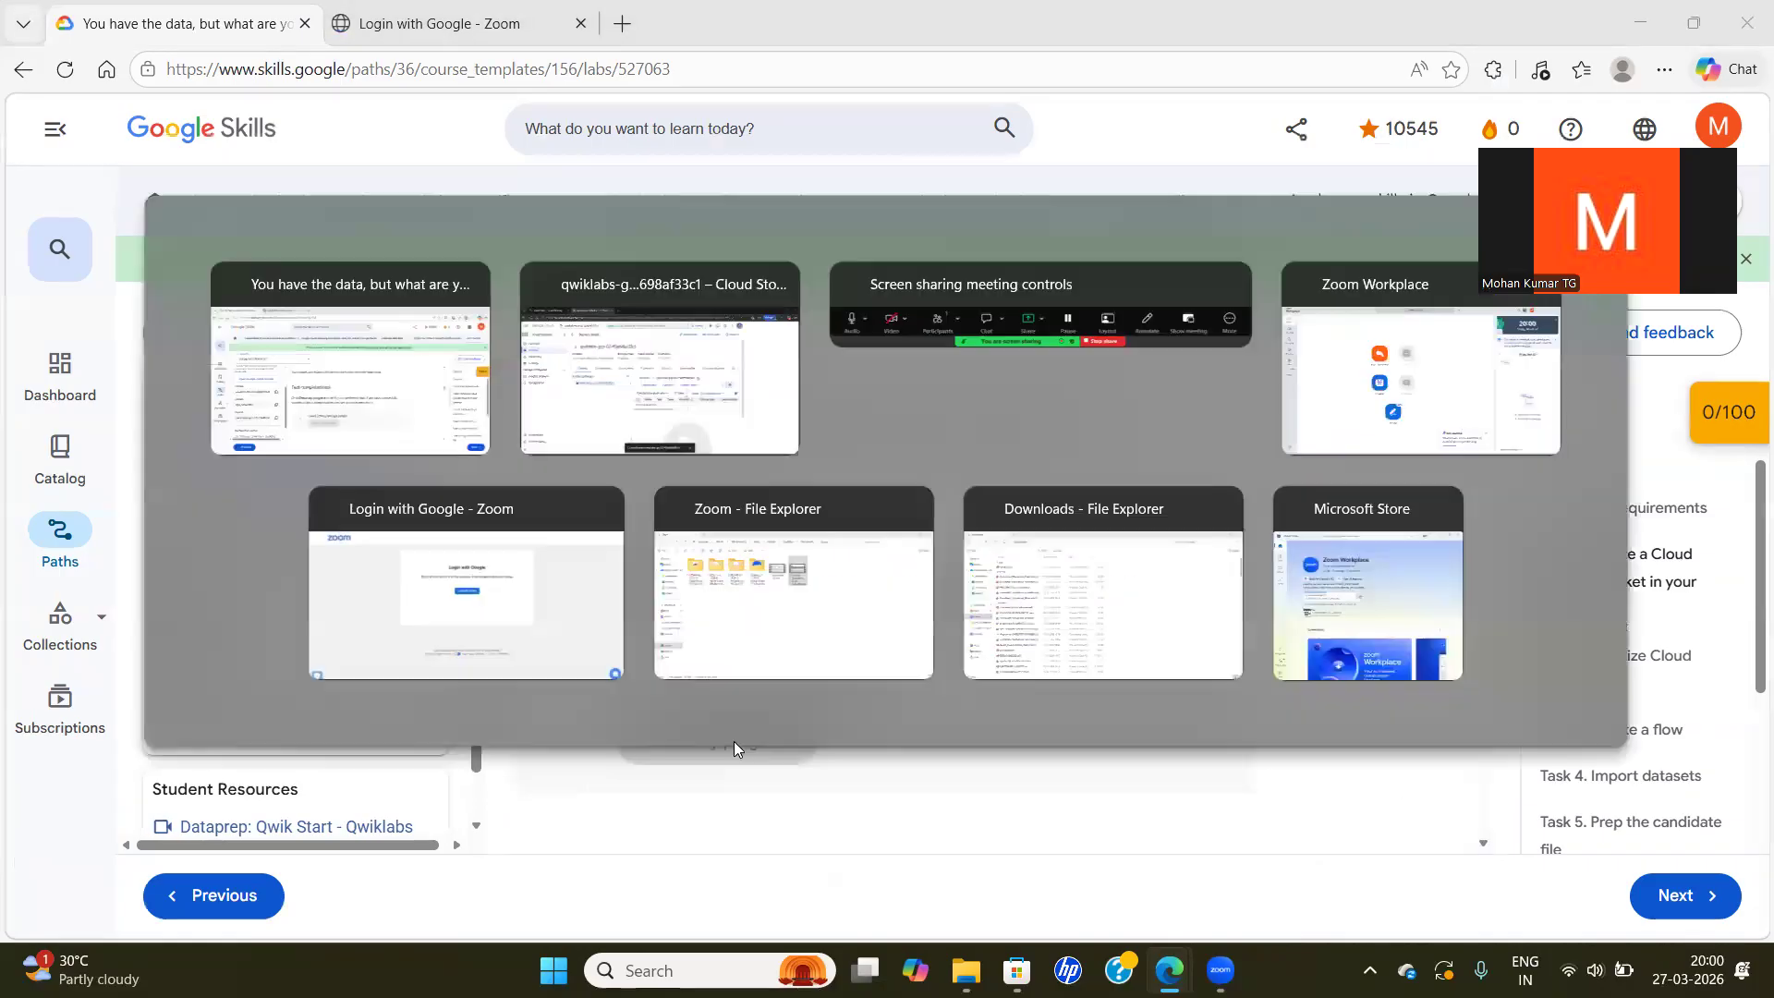
key(alt+Tab)
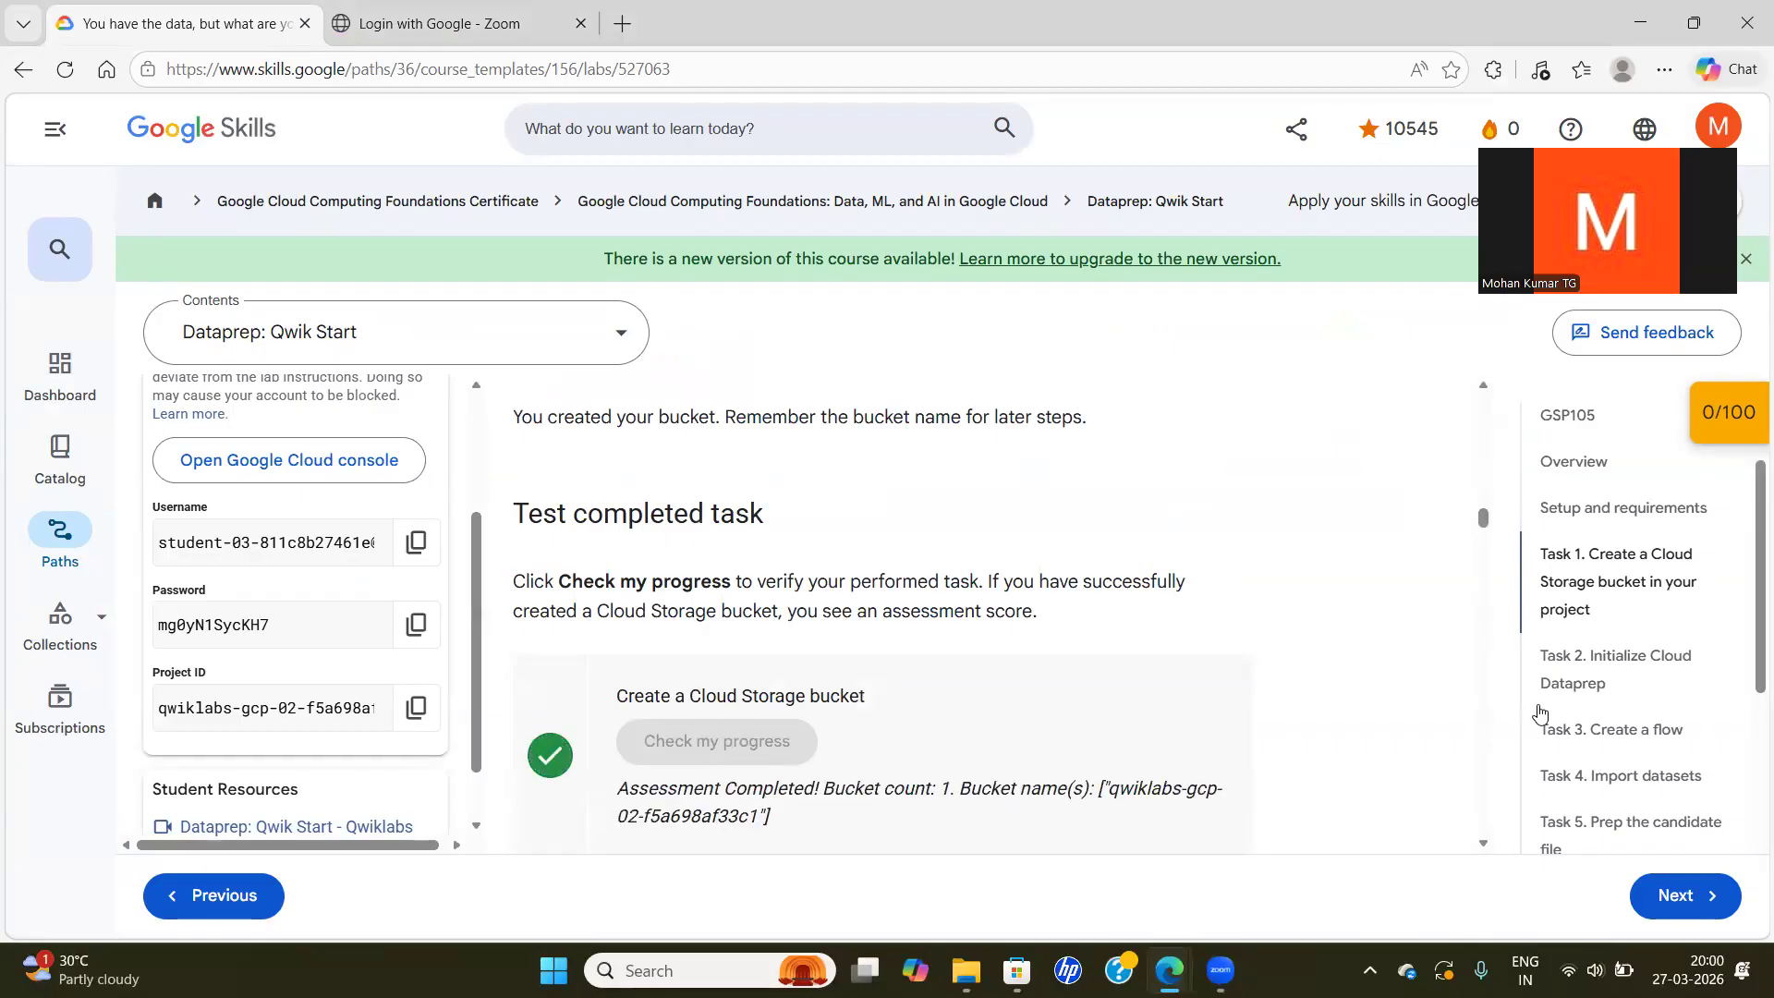
Copy the Task 2 command, open Cloud Shell in the console, and authorize it to use the account's credentials
scroll(1485, 848, down, 5)
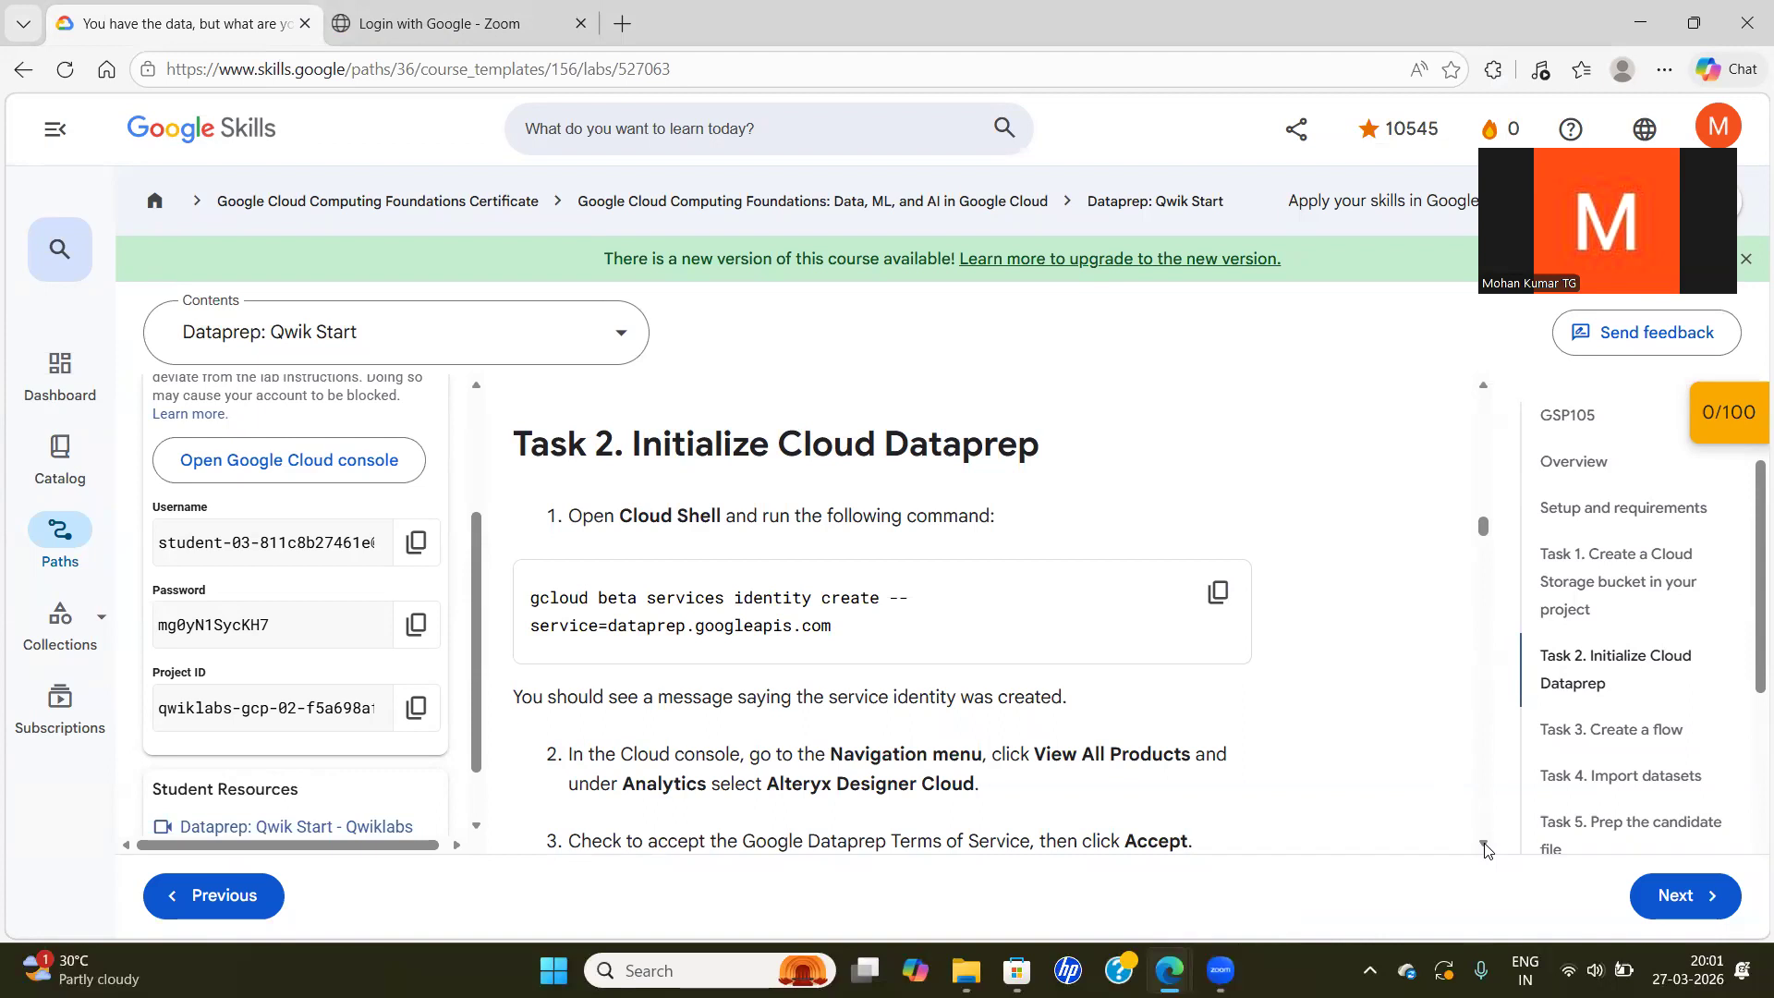
click(1219, 594)
key(alt+Tab)
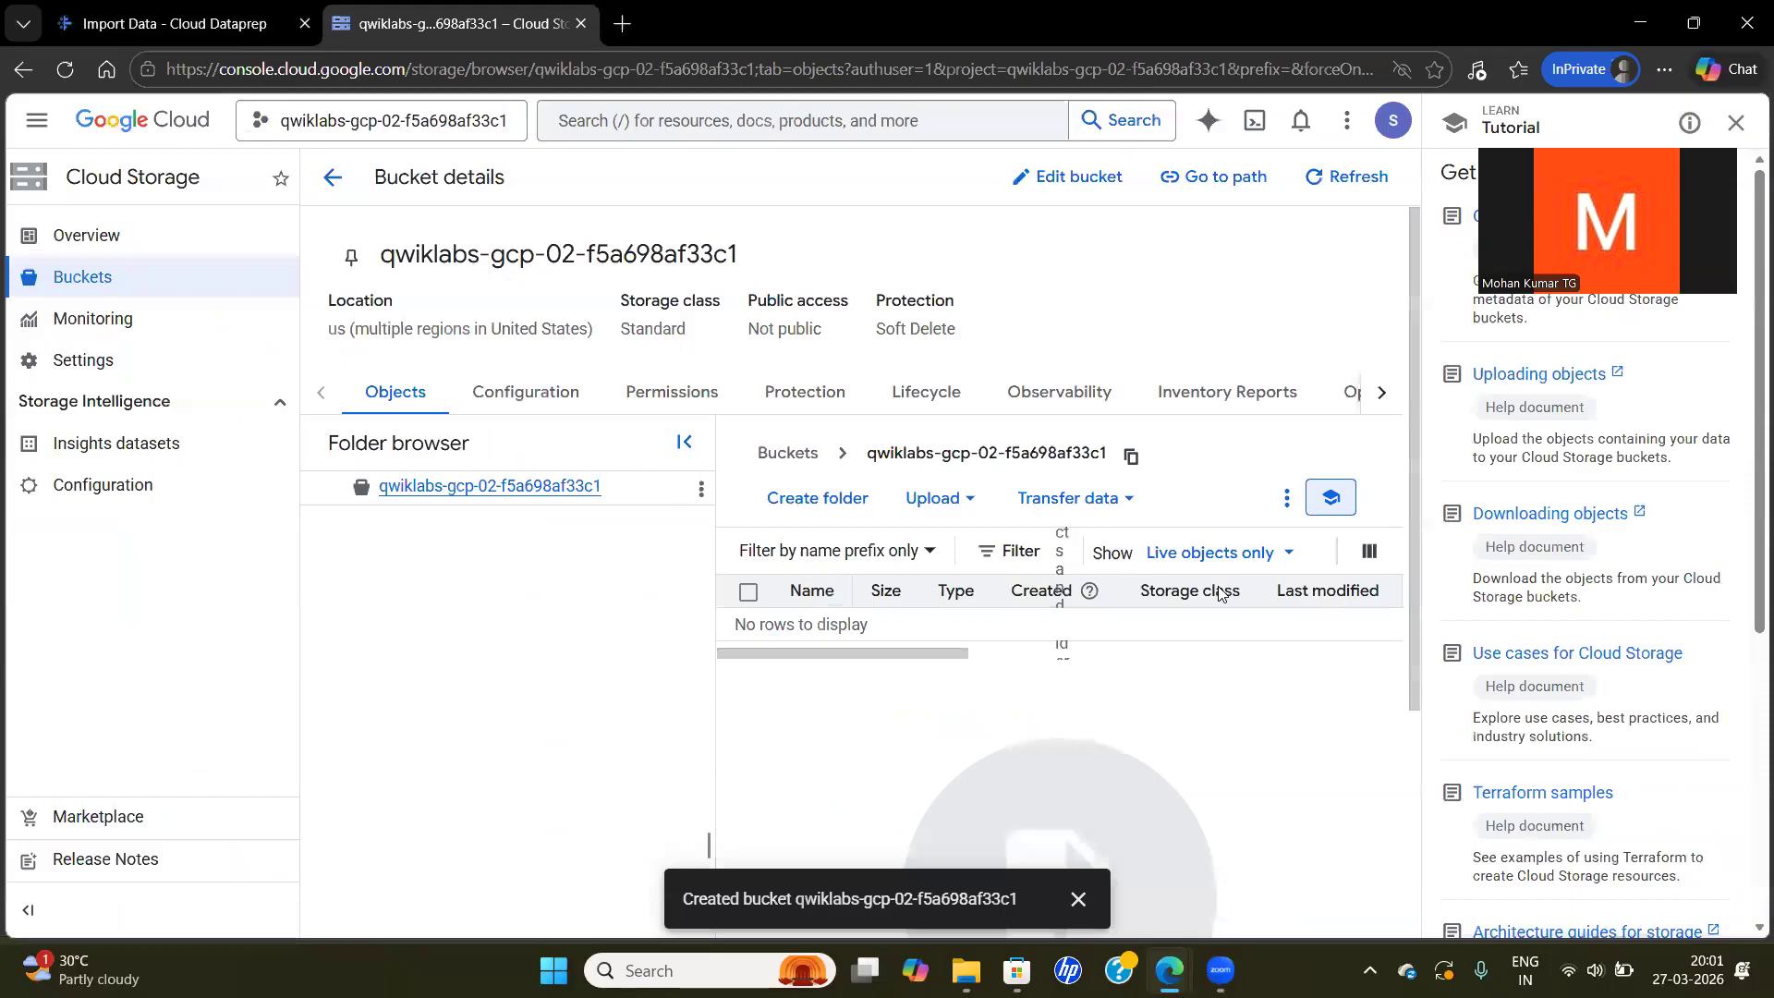
click(1253, 124)
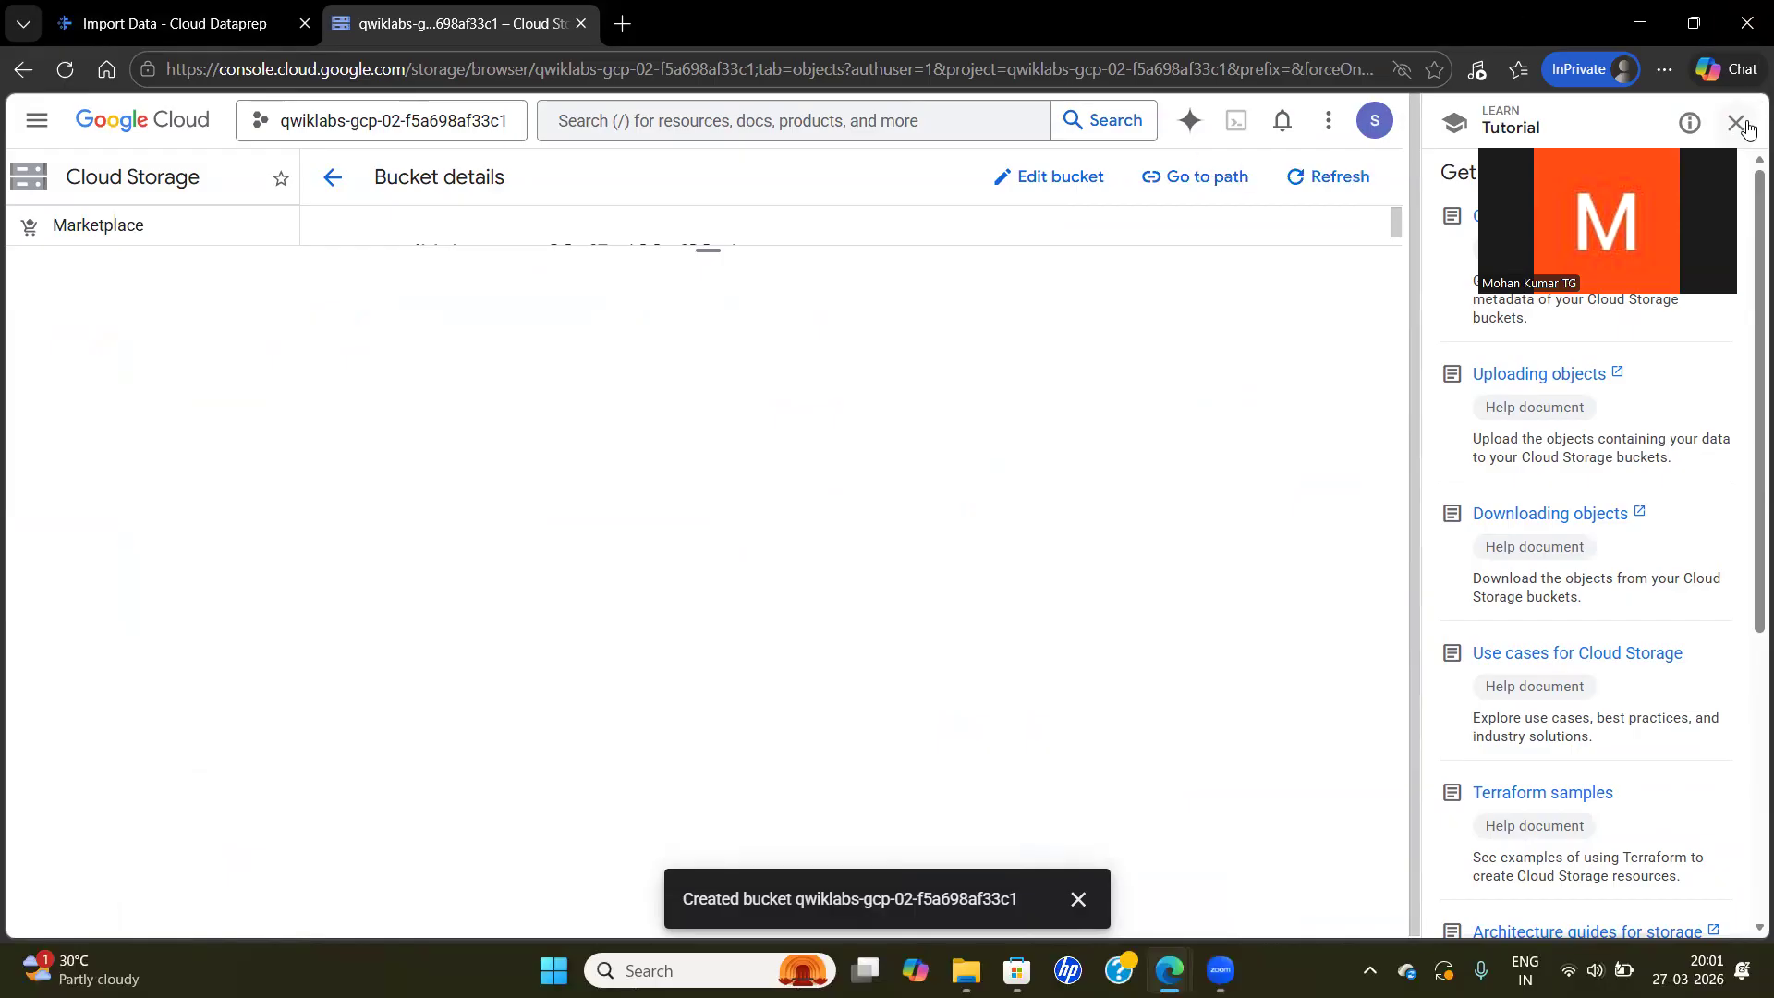
click(1741, 124)
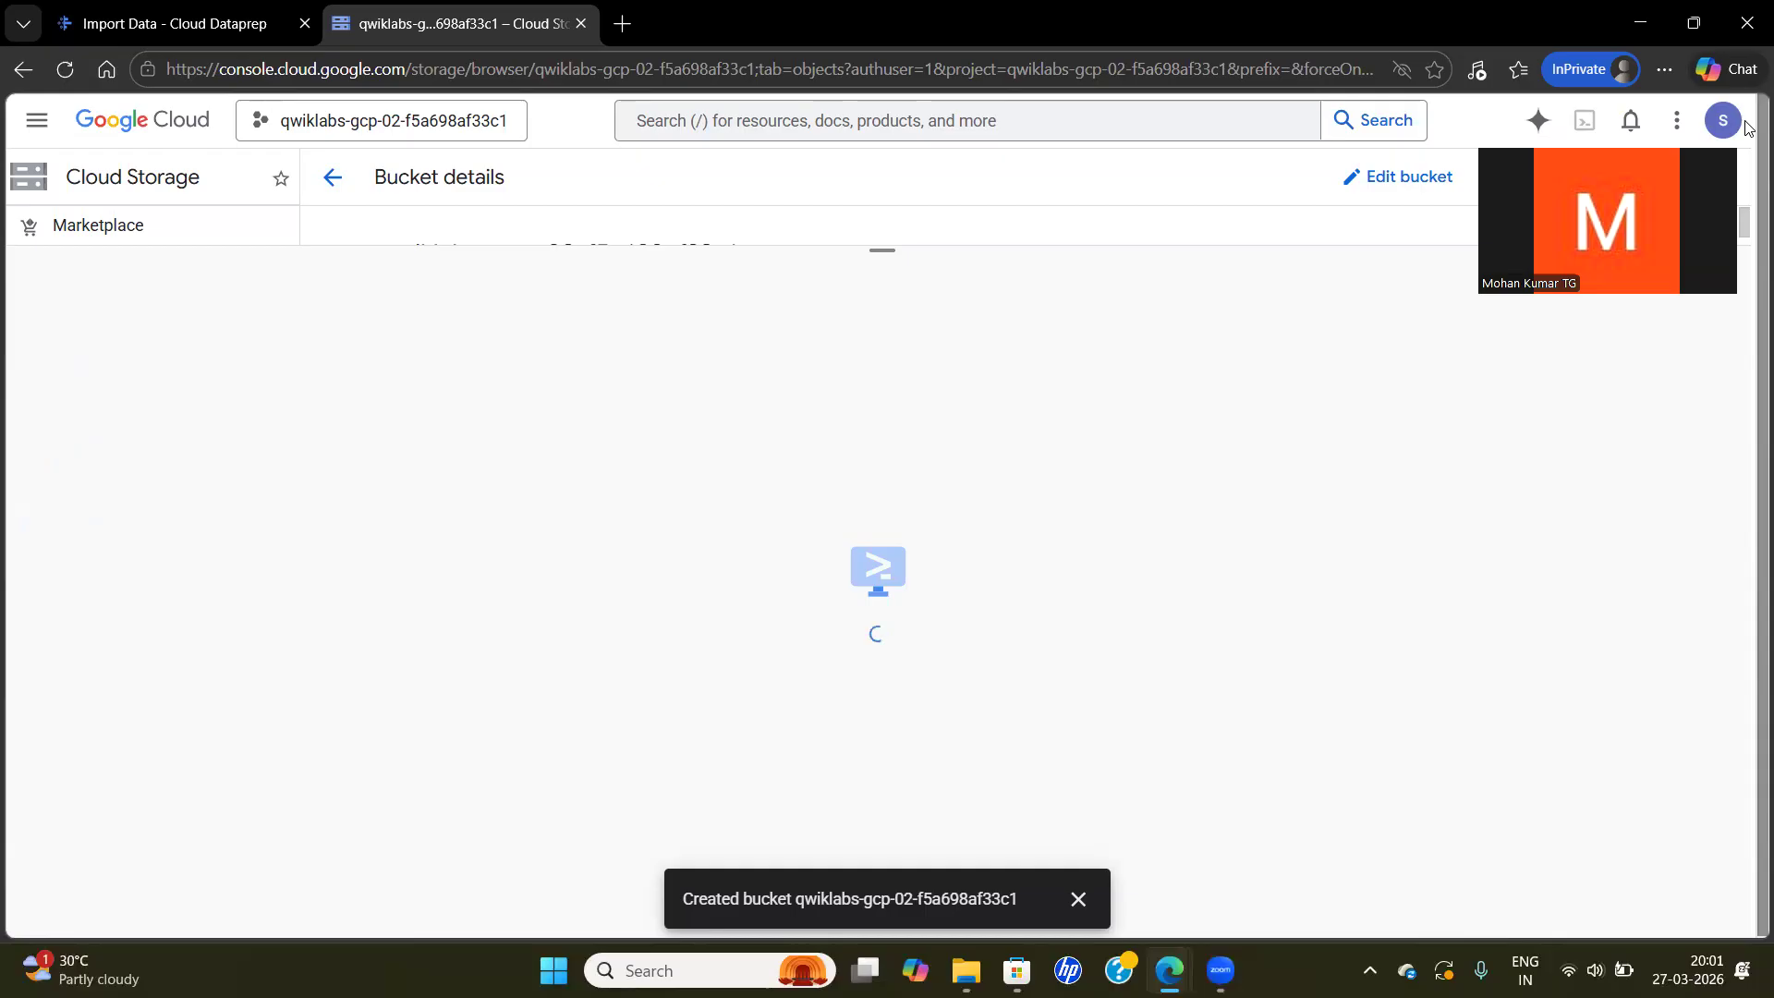
key(alt+Tab)
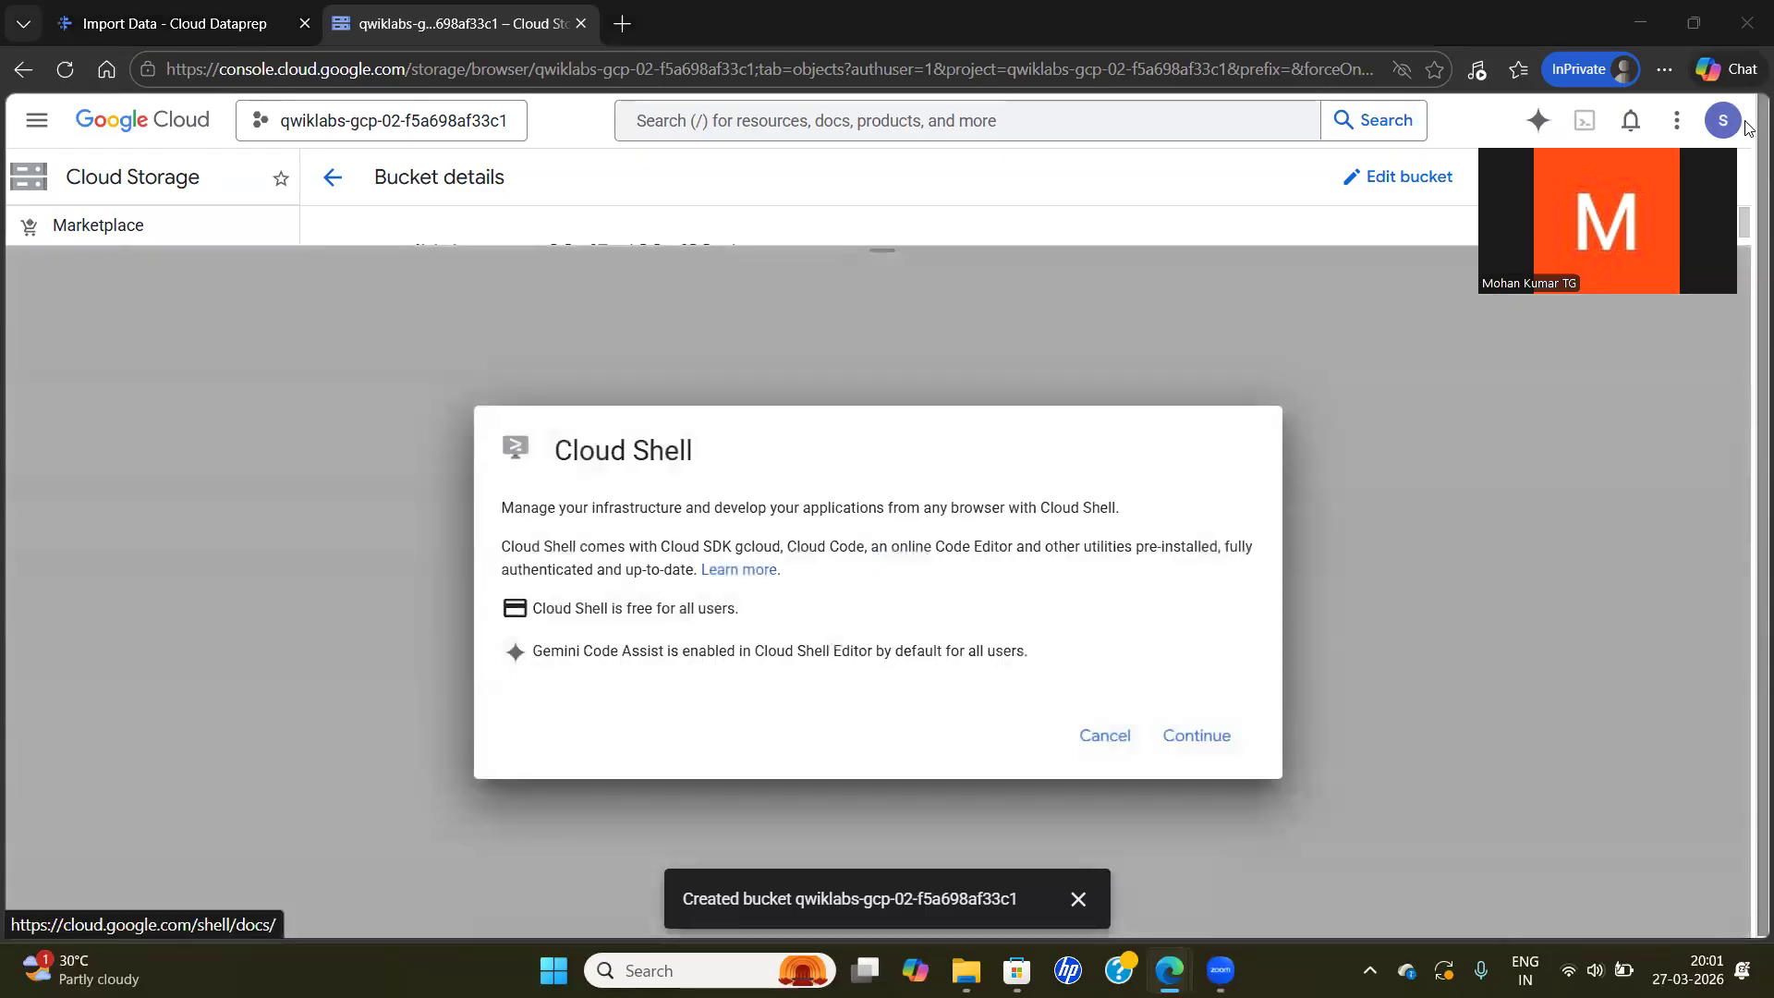
key(alt+Tab)
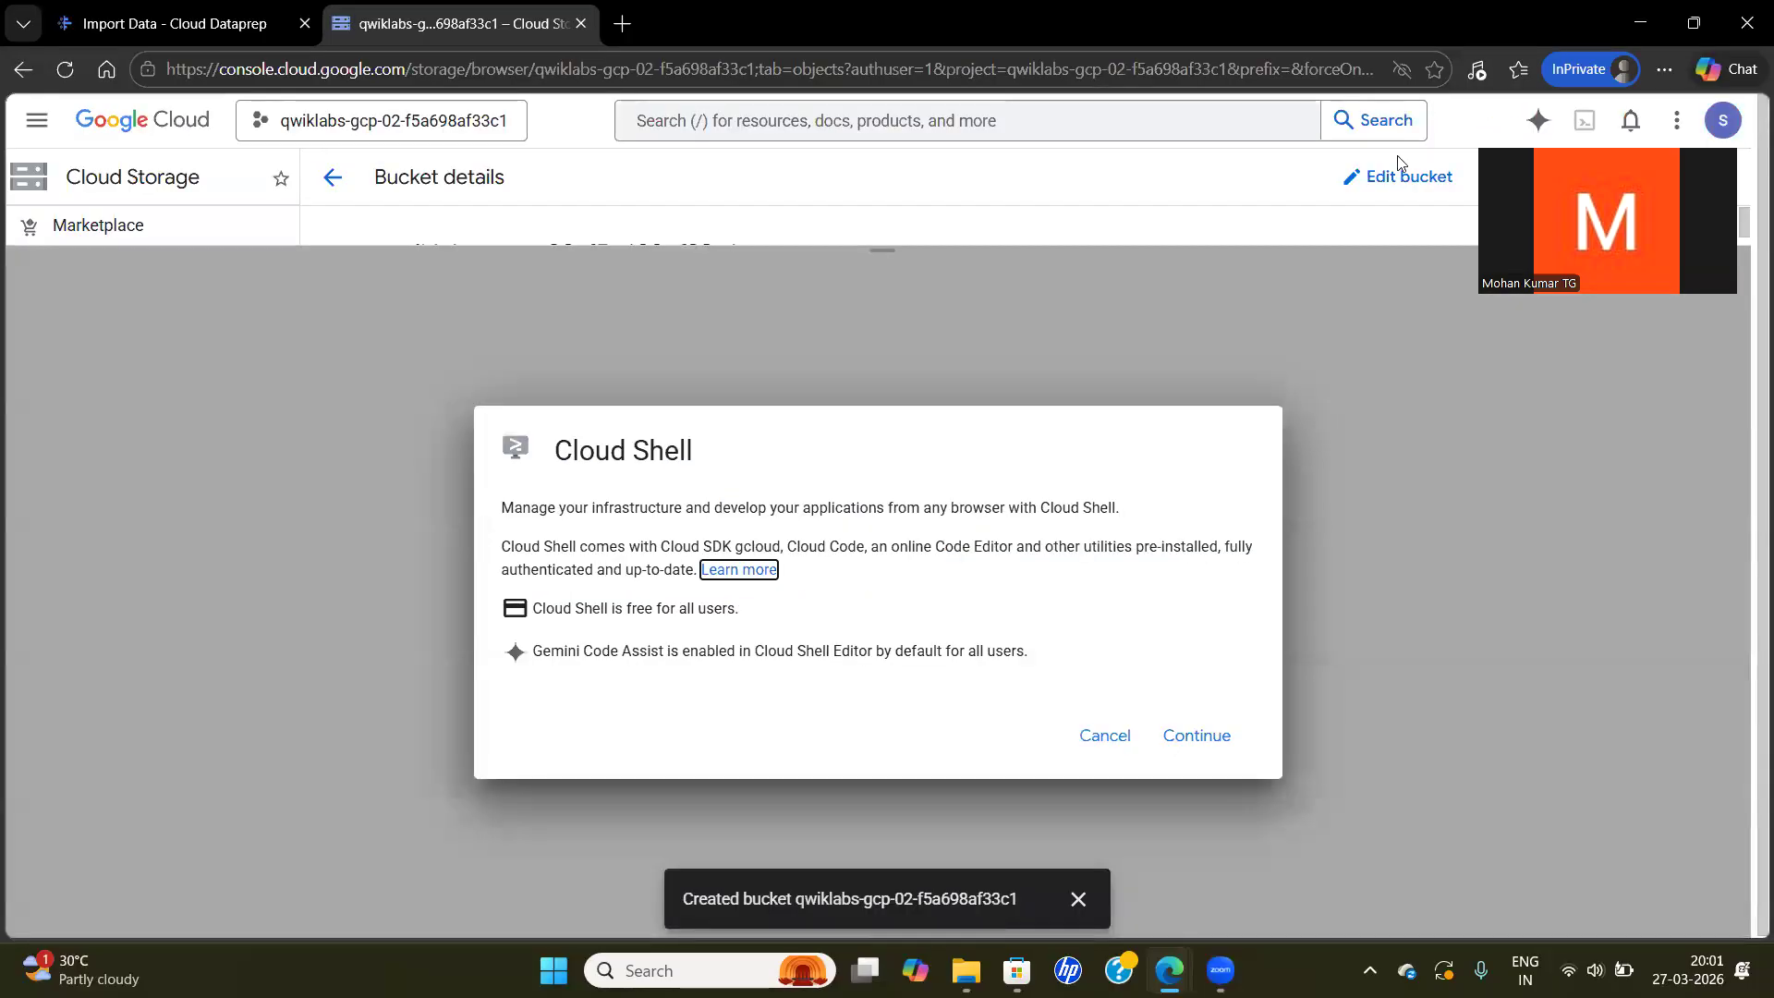
click(1203, 733)
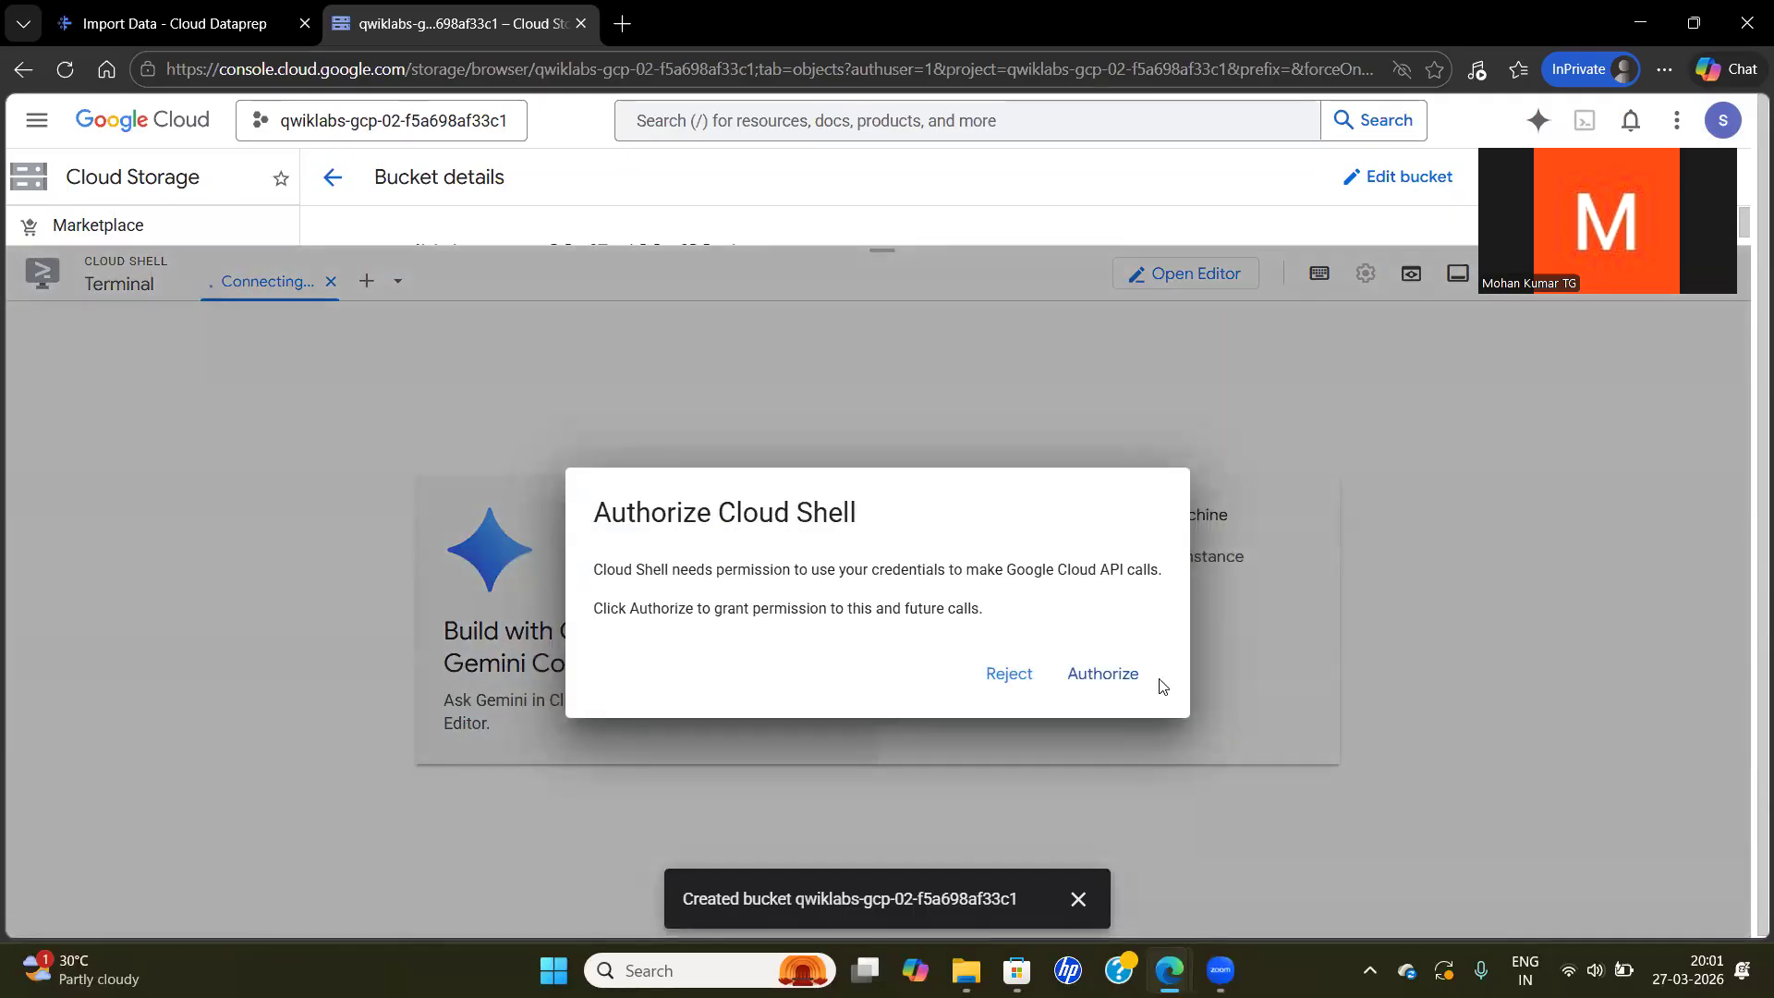
click(1128, 680)
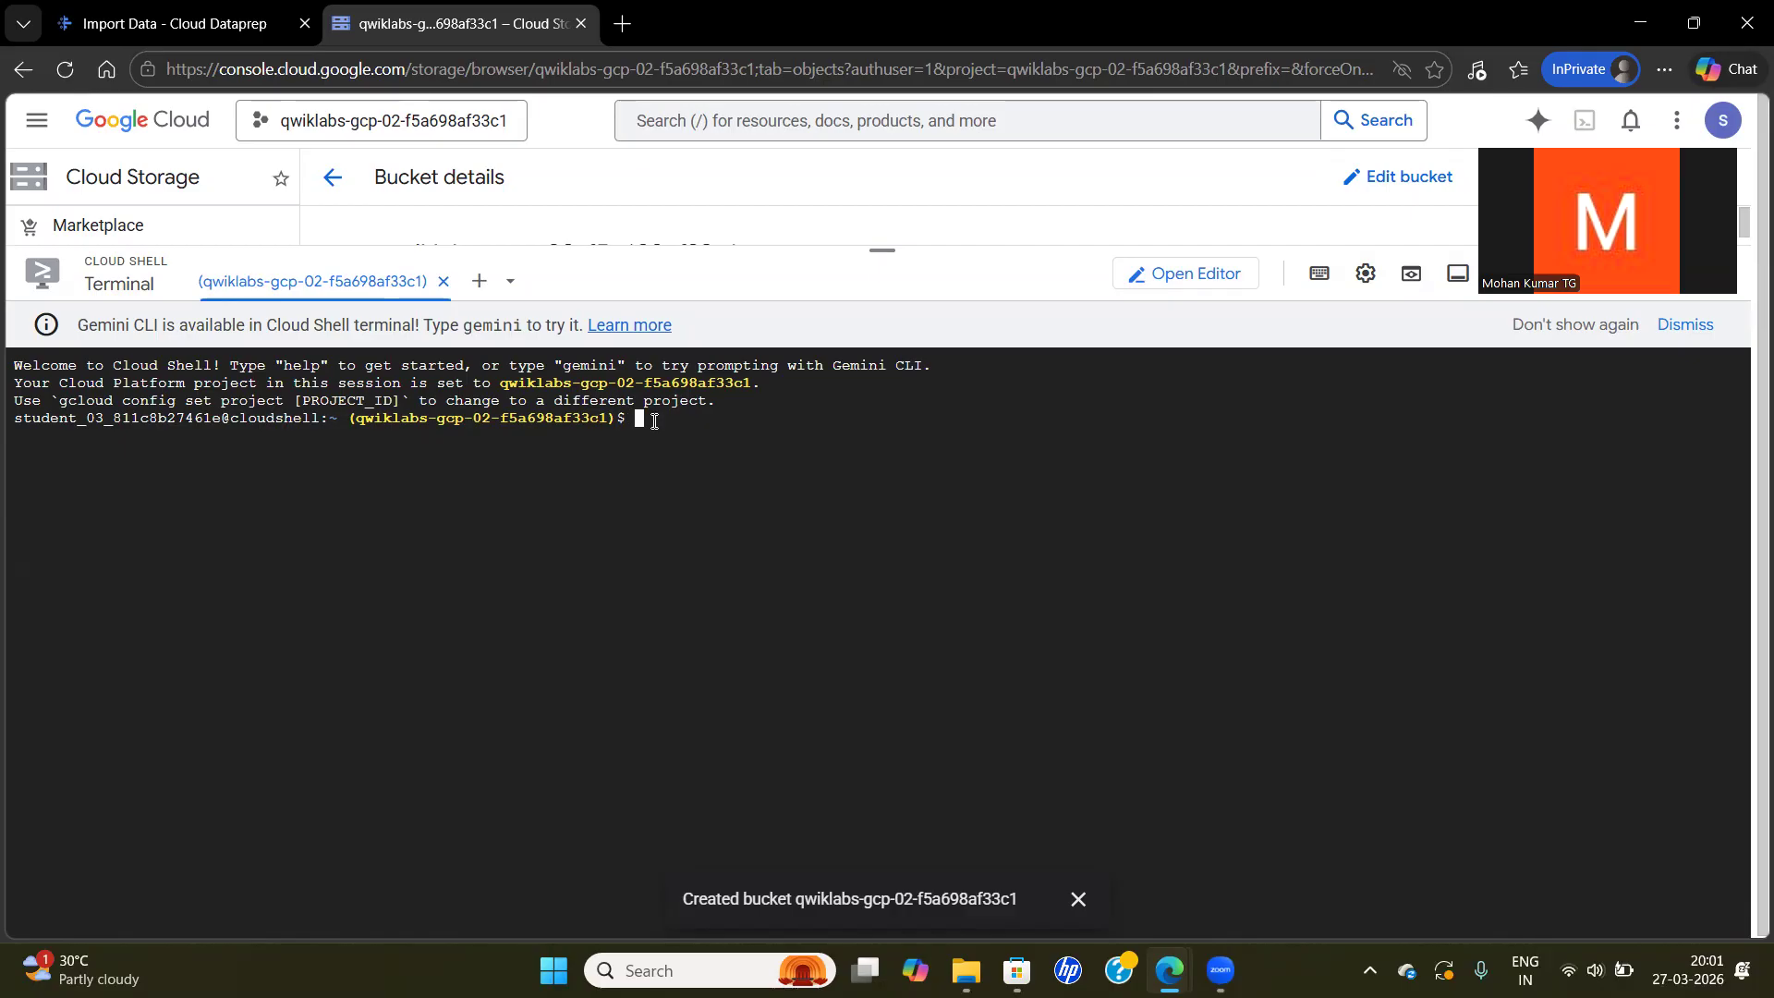
Copy the Task 2 command again and run gcloud beta services identity create --service=dataprep.googleapis.com in Cloud Shell
key(alt+Tab)
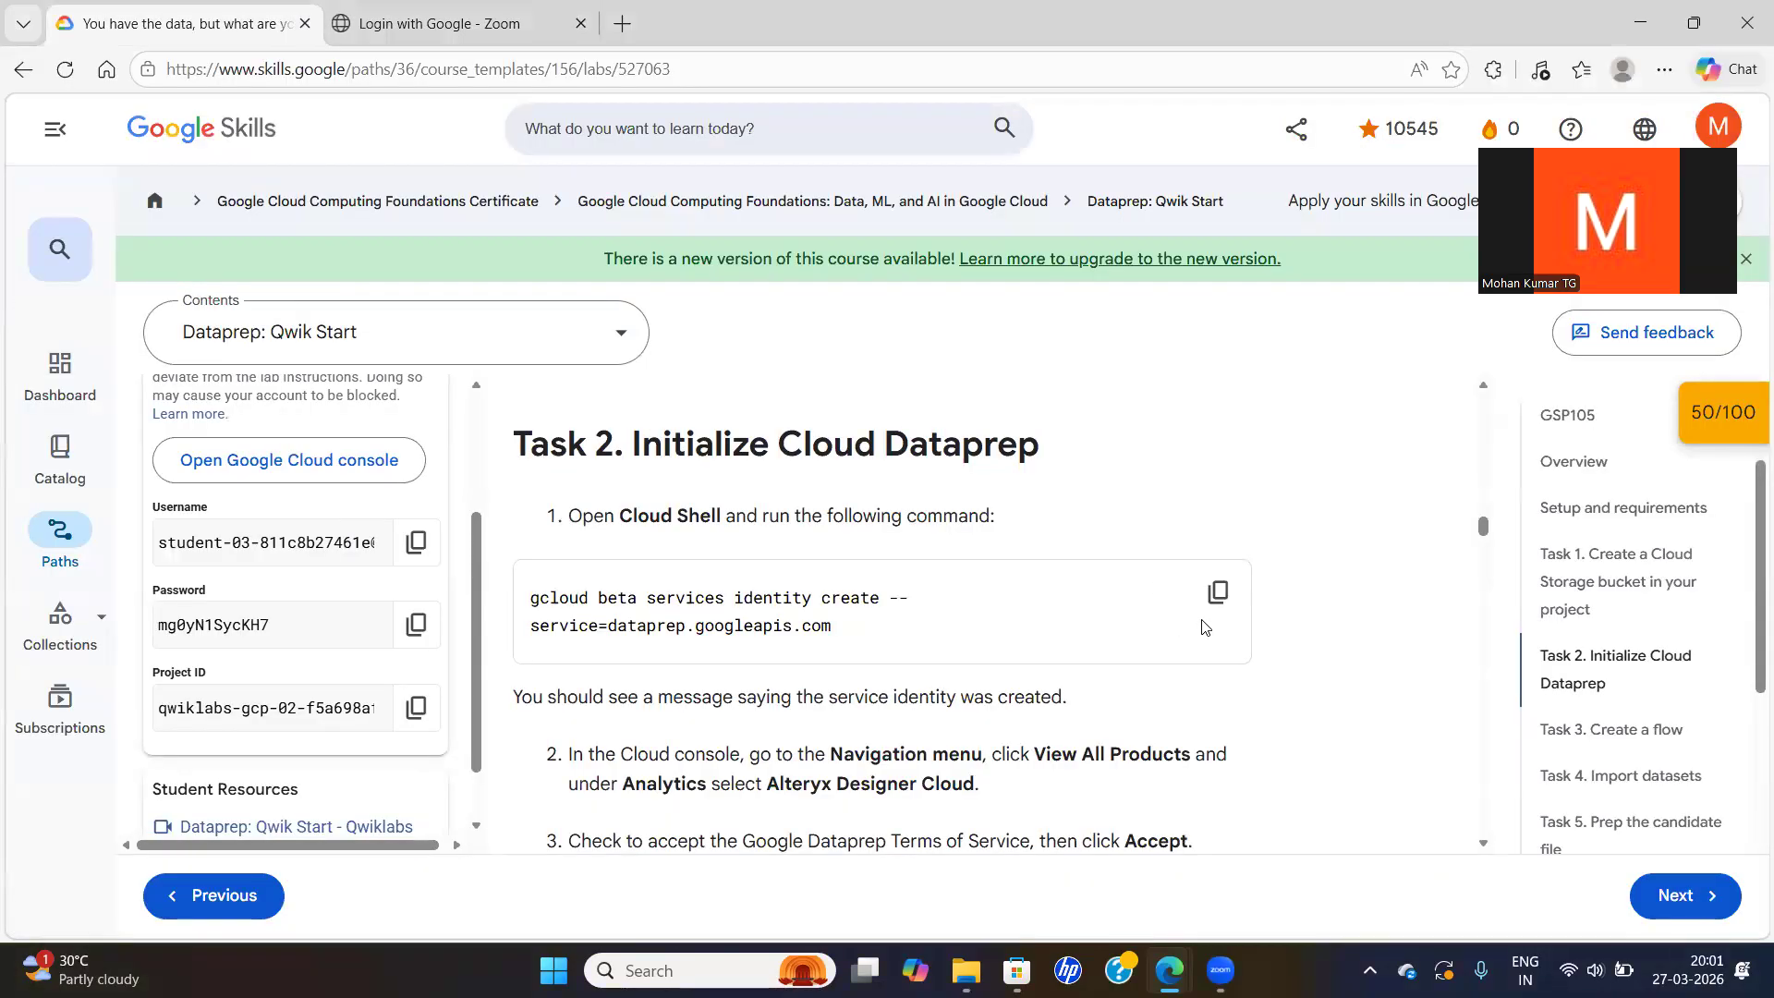
click(1218, 593)
key(alt+Tab)
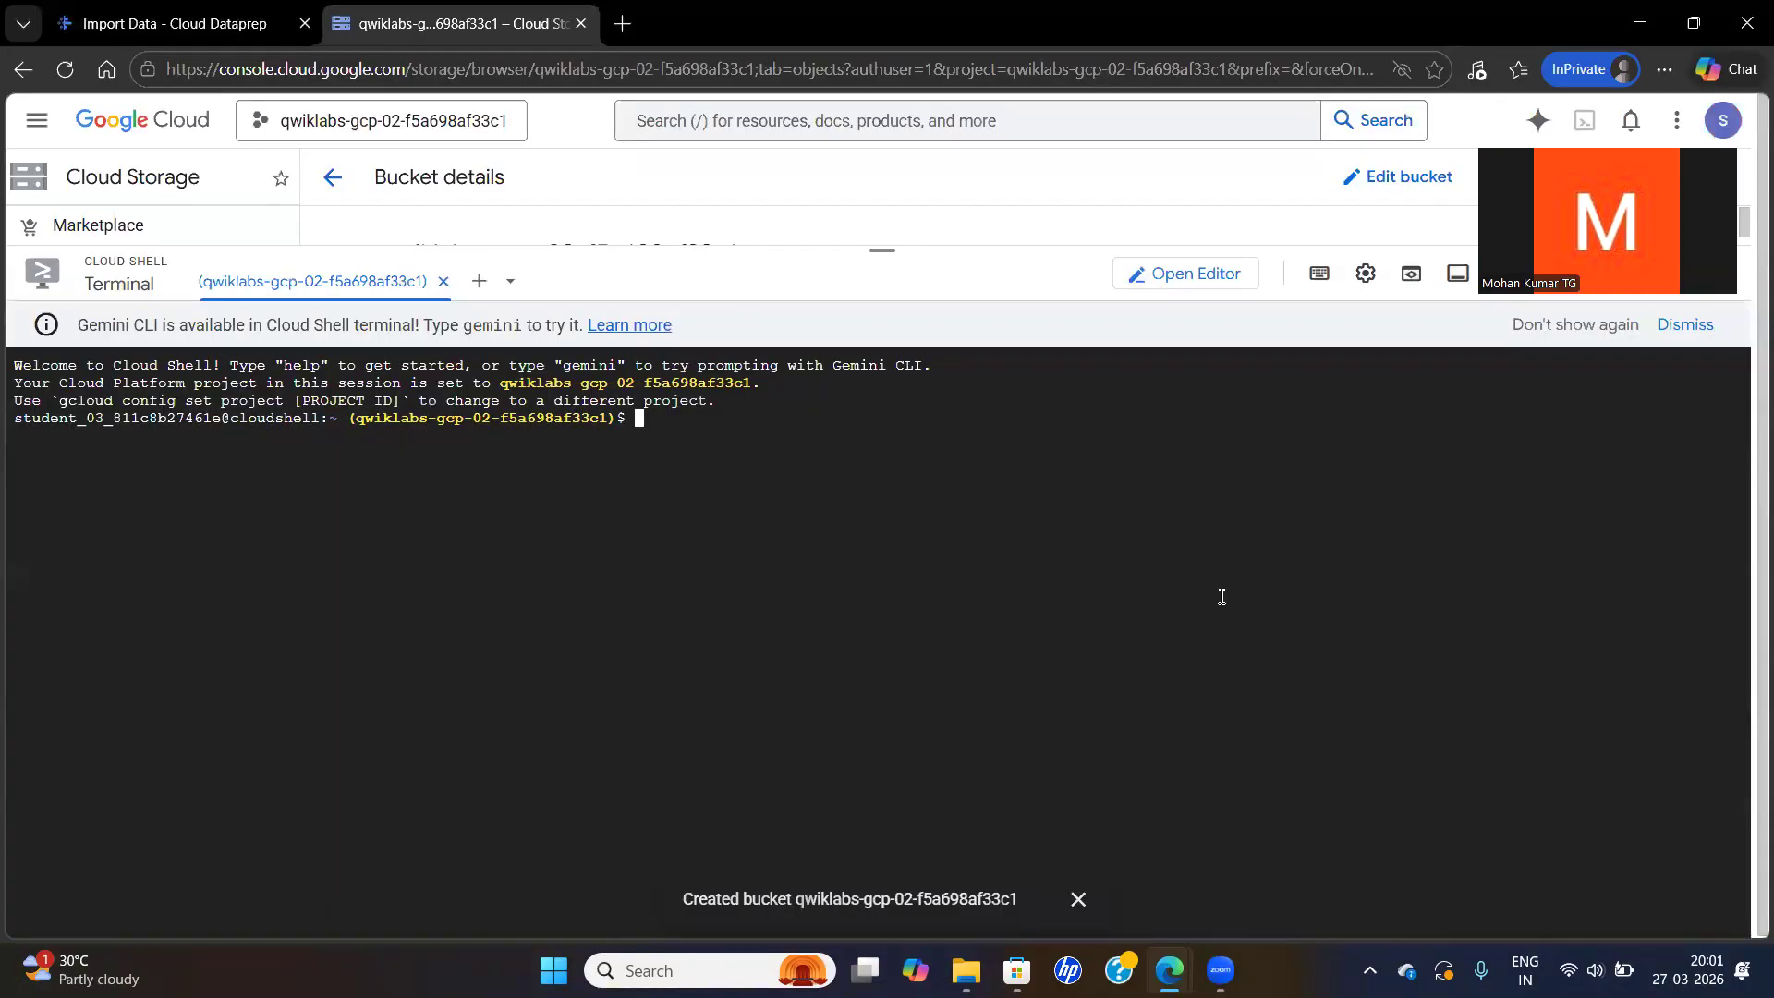
key(ctrl+v)
key(Return)
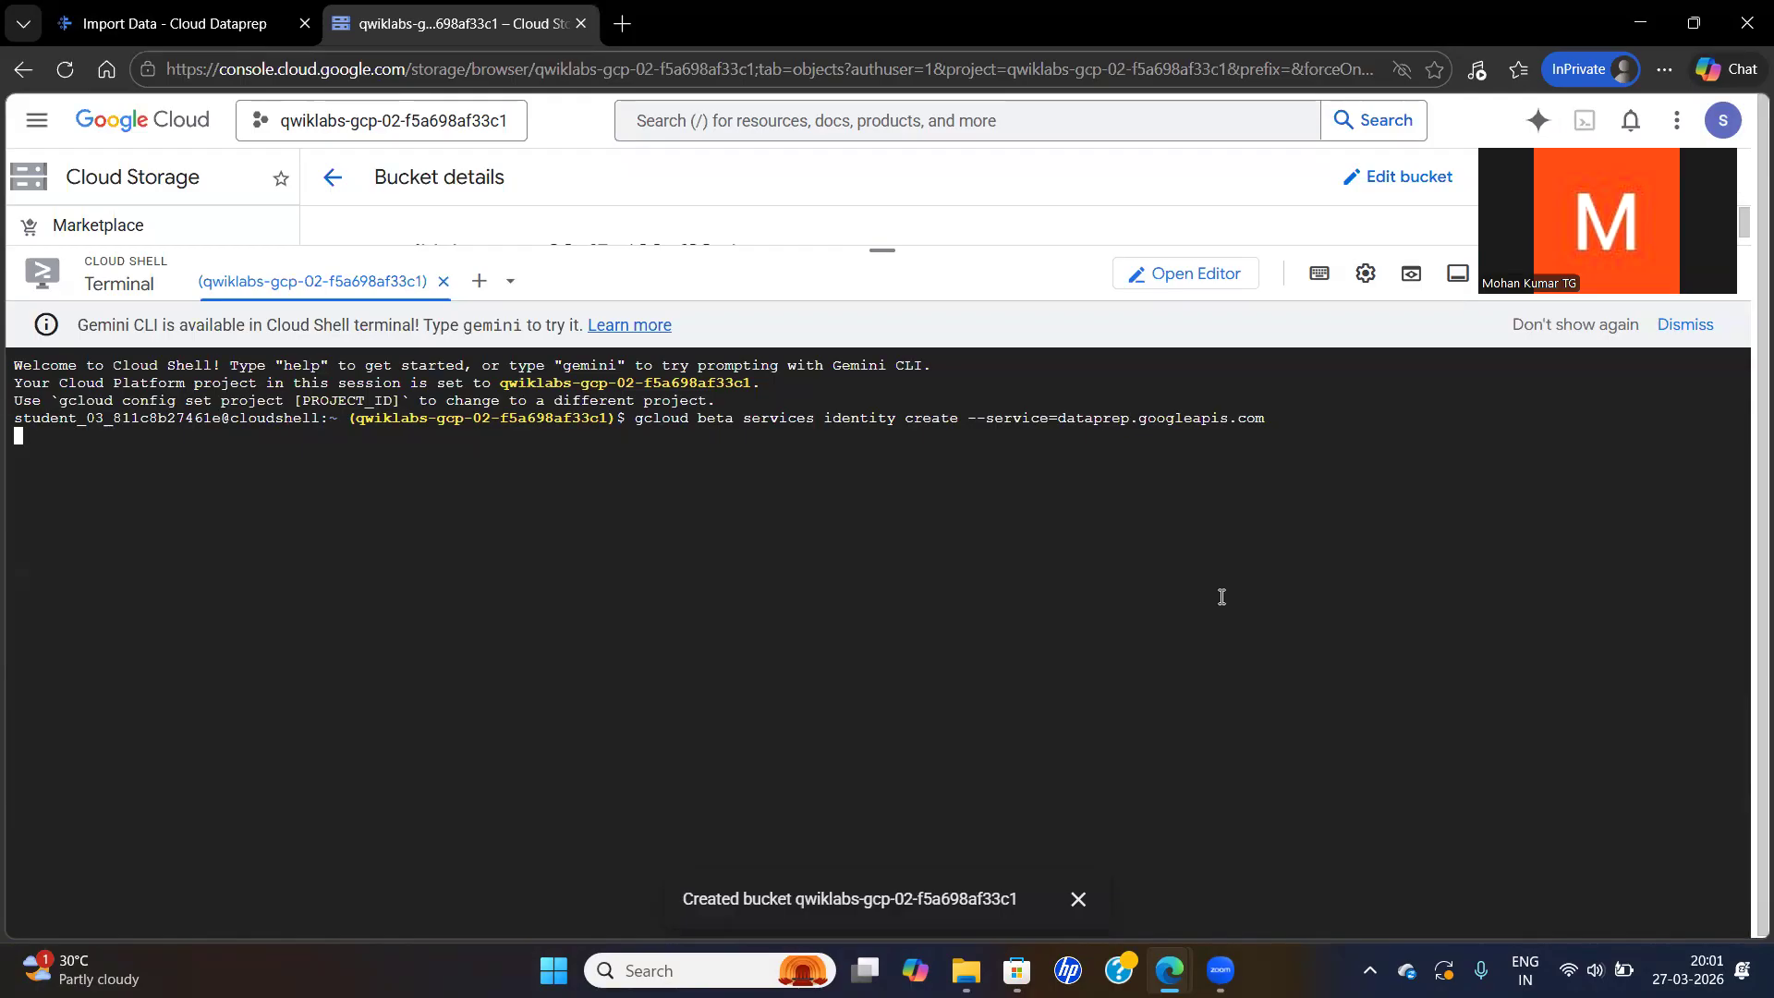
Copy the product name Alteryx Designer Cloud from the Task 2 instructions and shrink the Cloud Shell terminal in the console
key(alt+Tab)
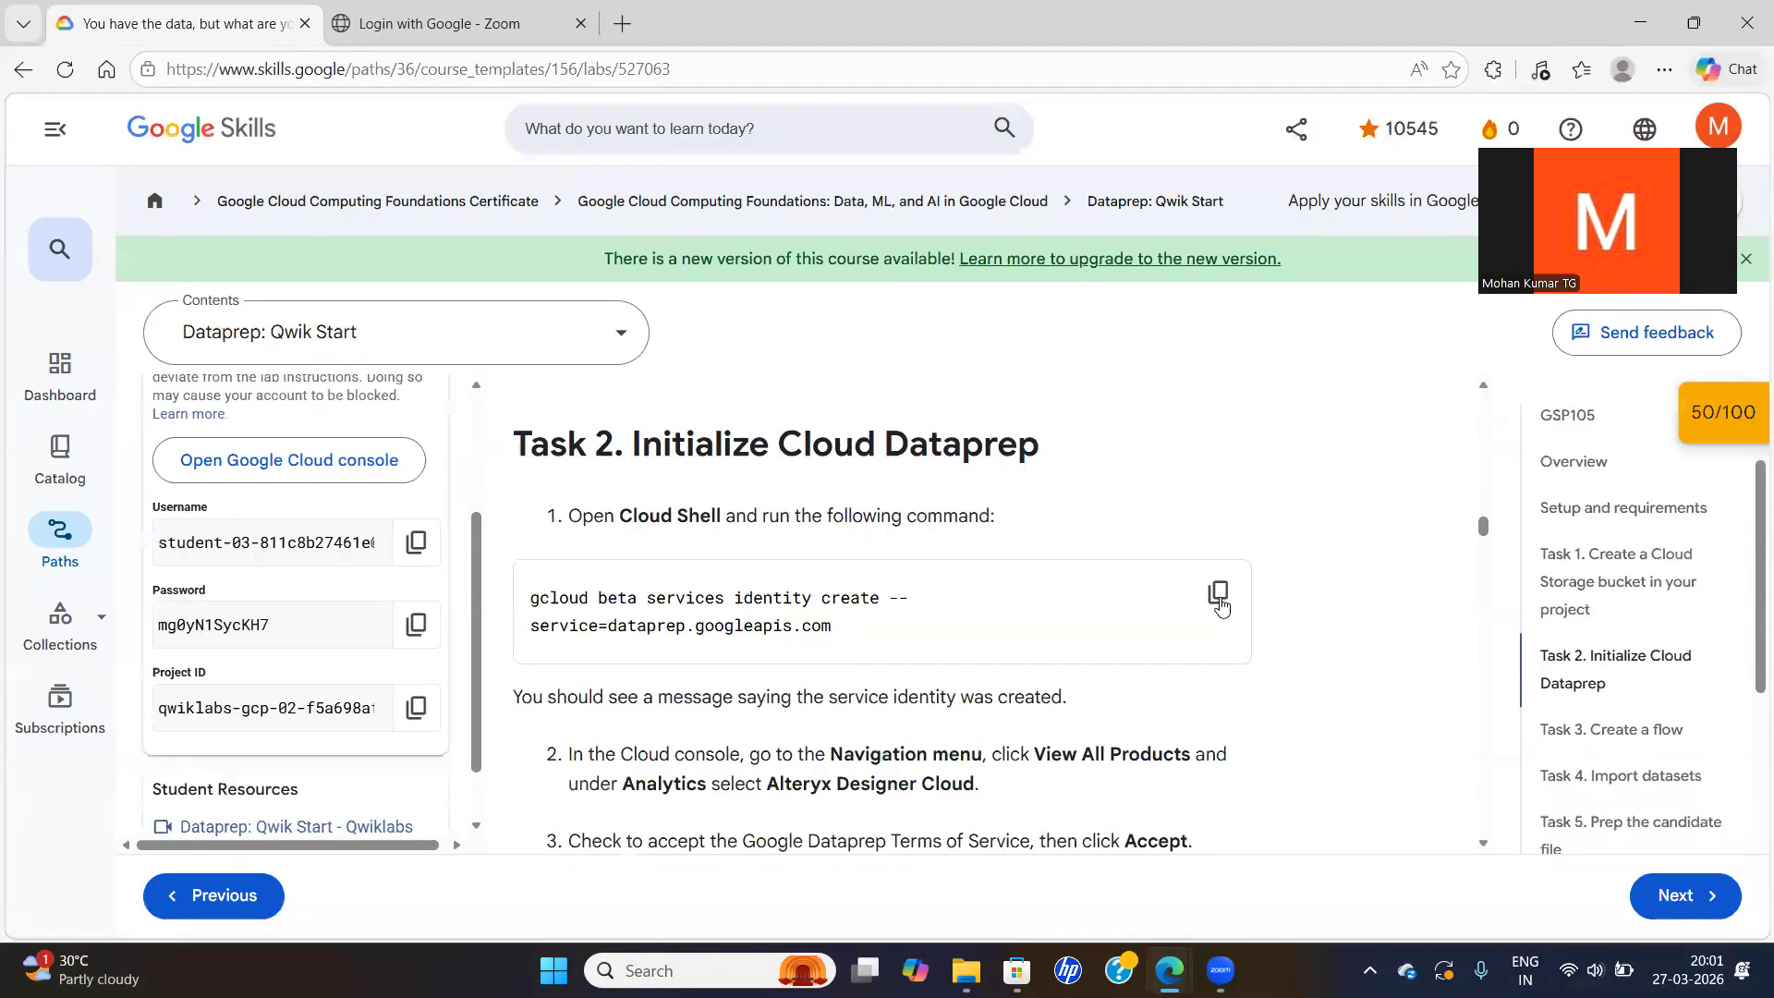
click(1484, 844)
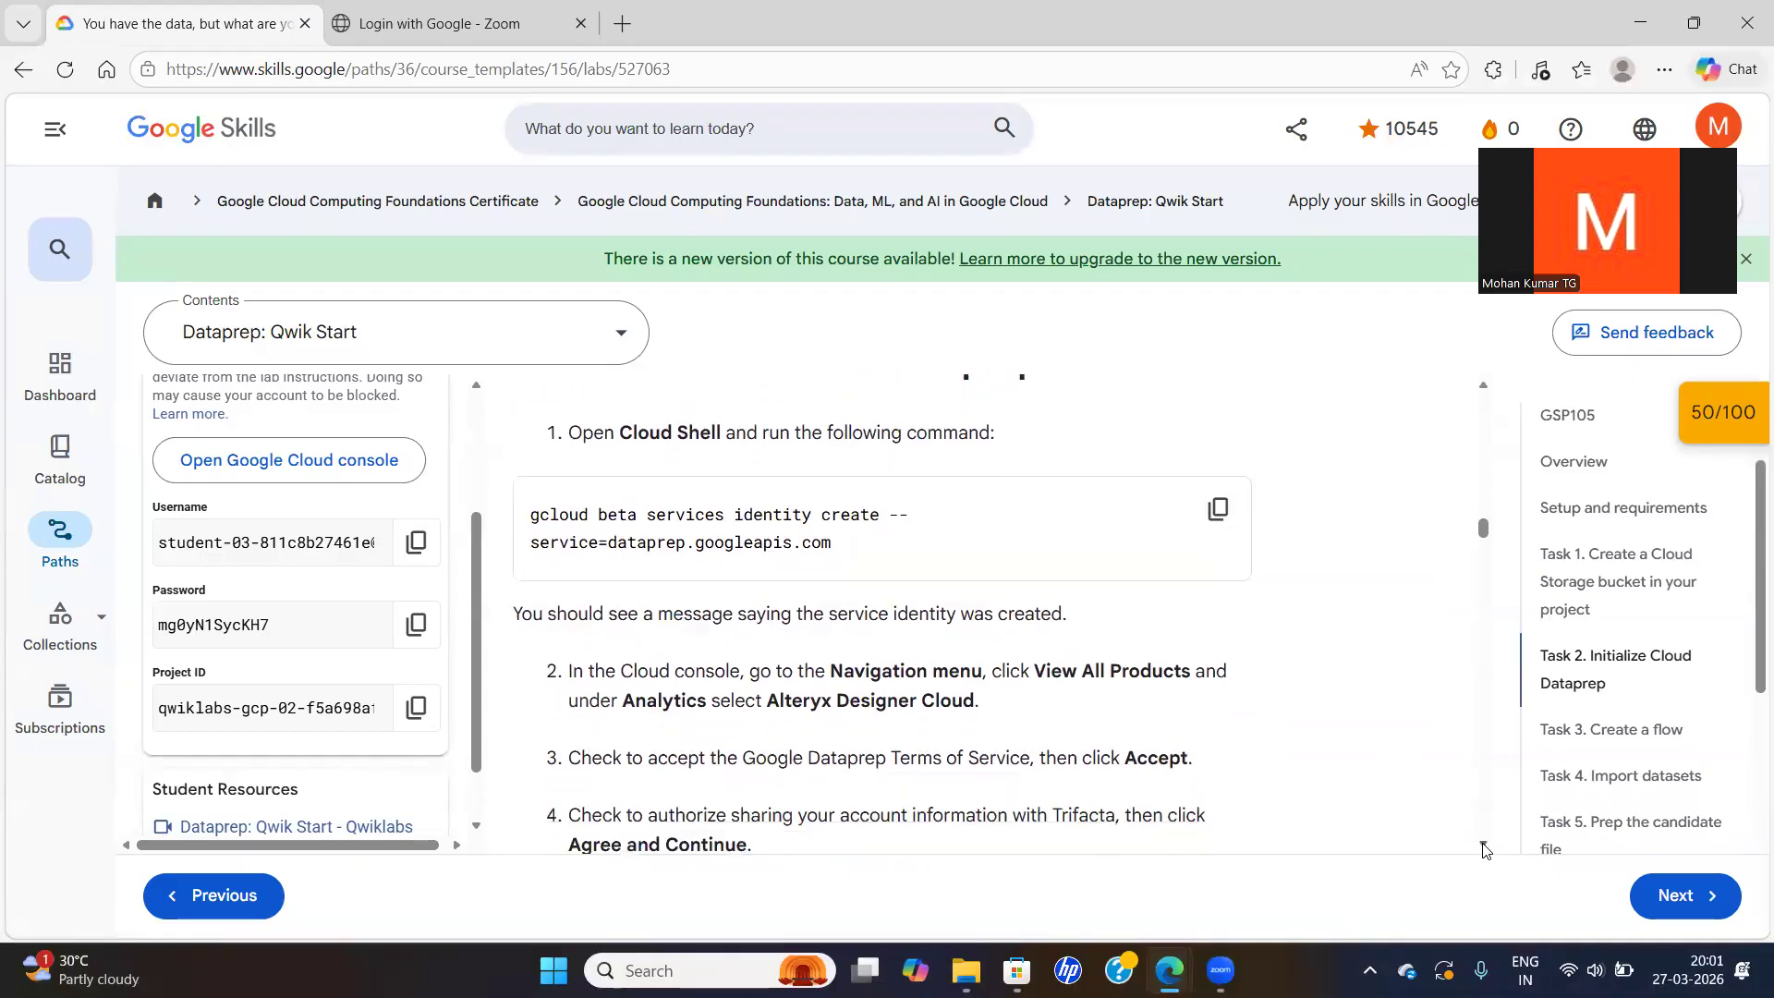
click(1484, 845)
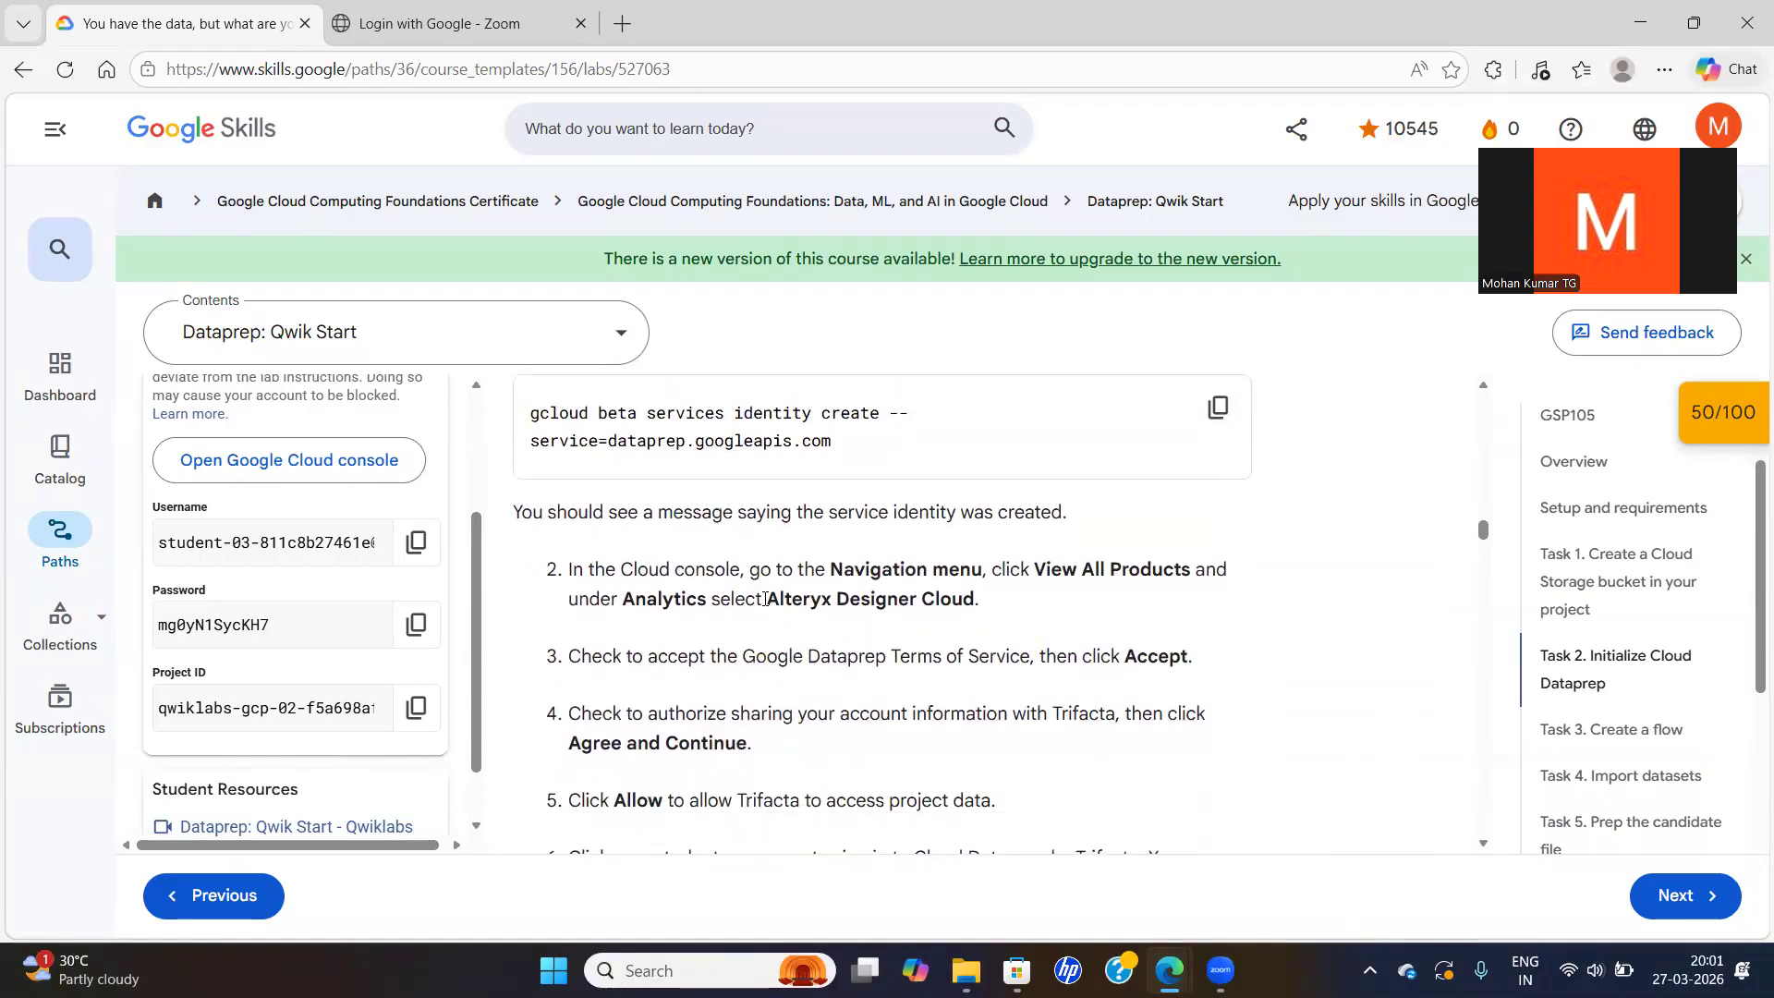
drag(771, 602, 972, 607)
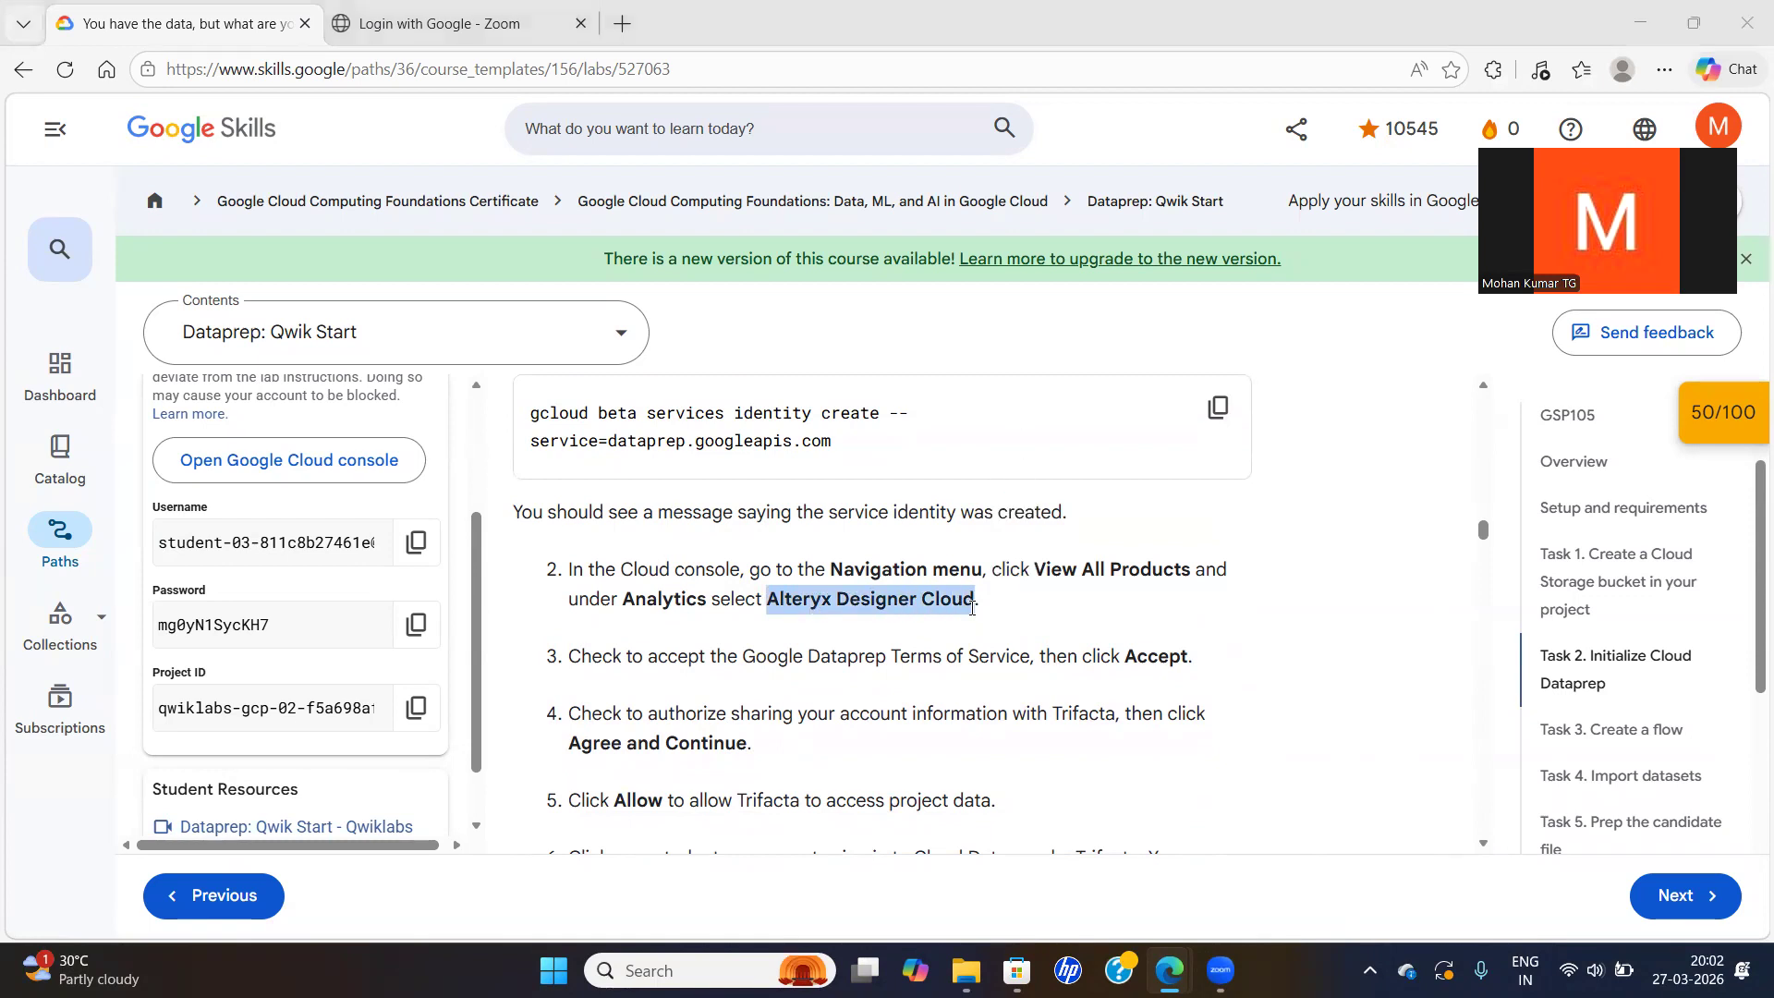
key(alt+Tab)
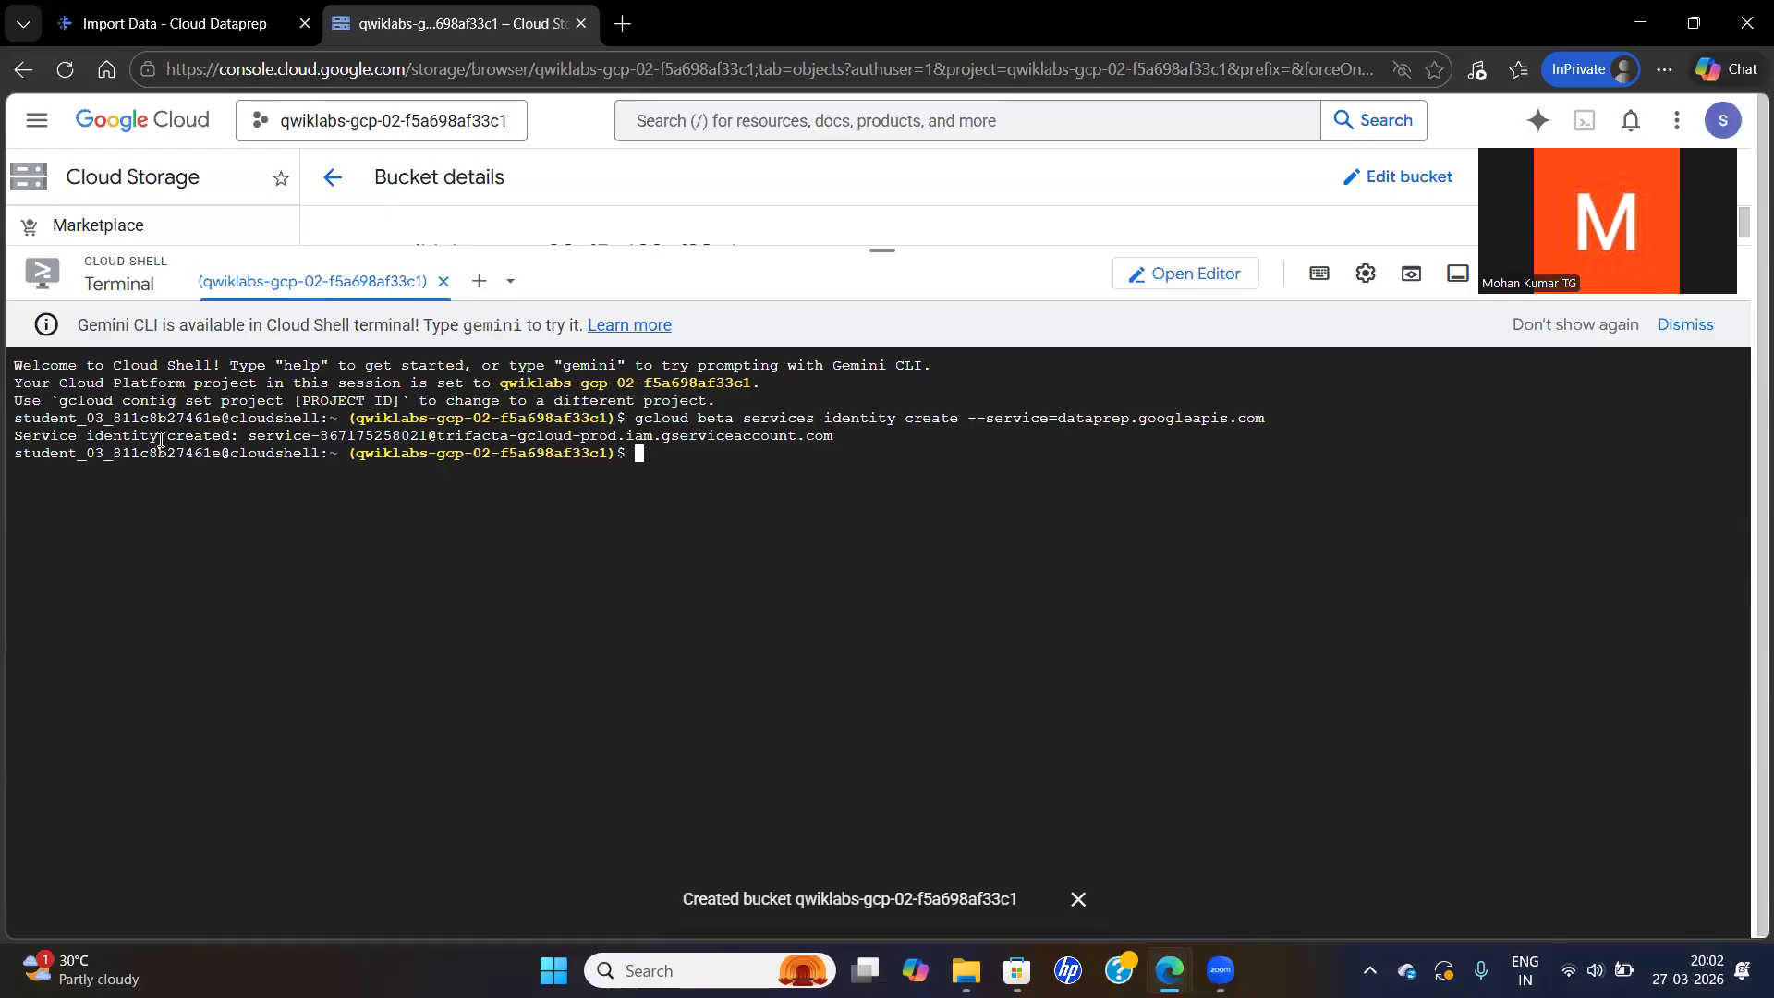
drag(881, 255, 892, 884)
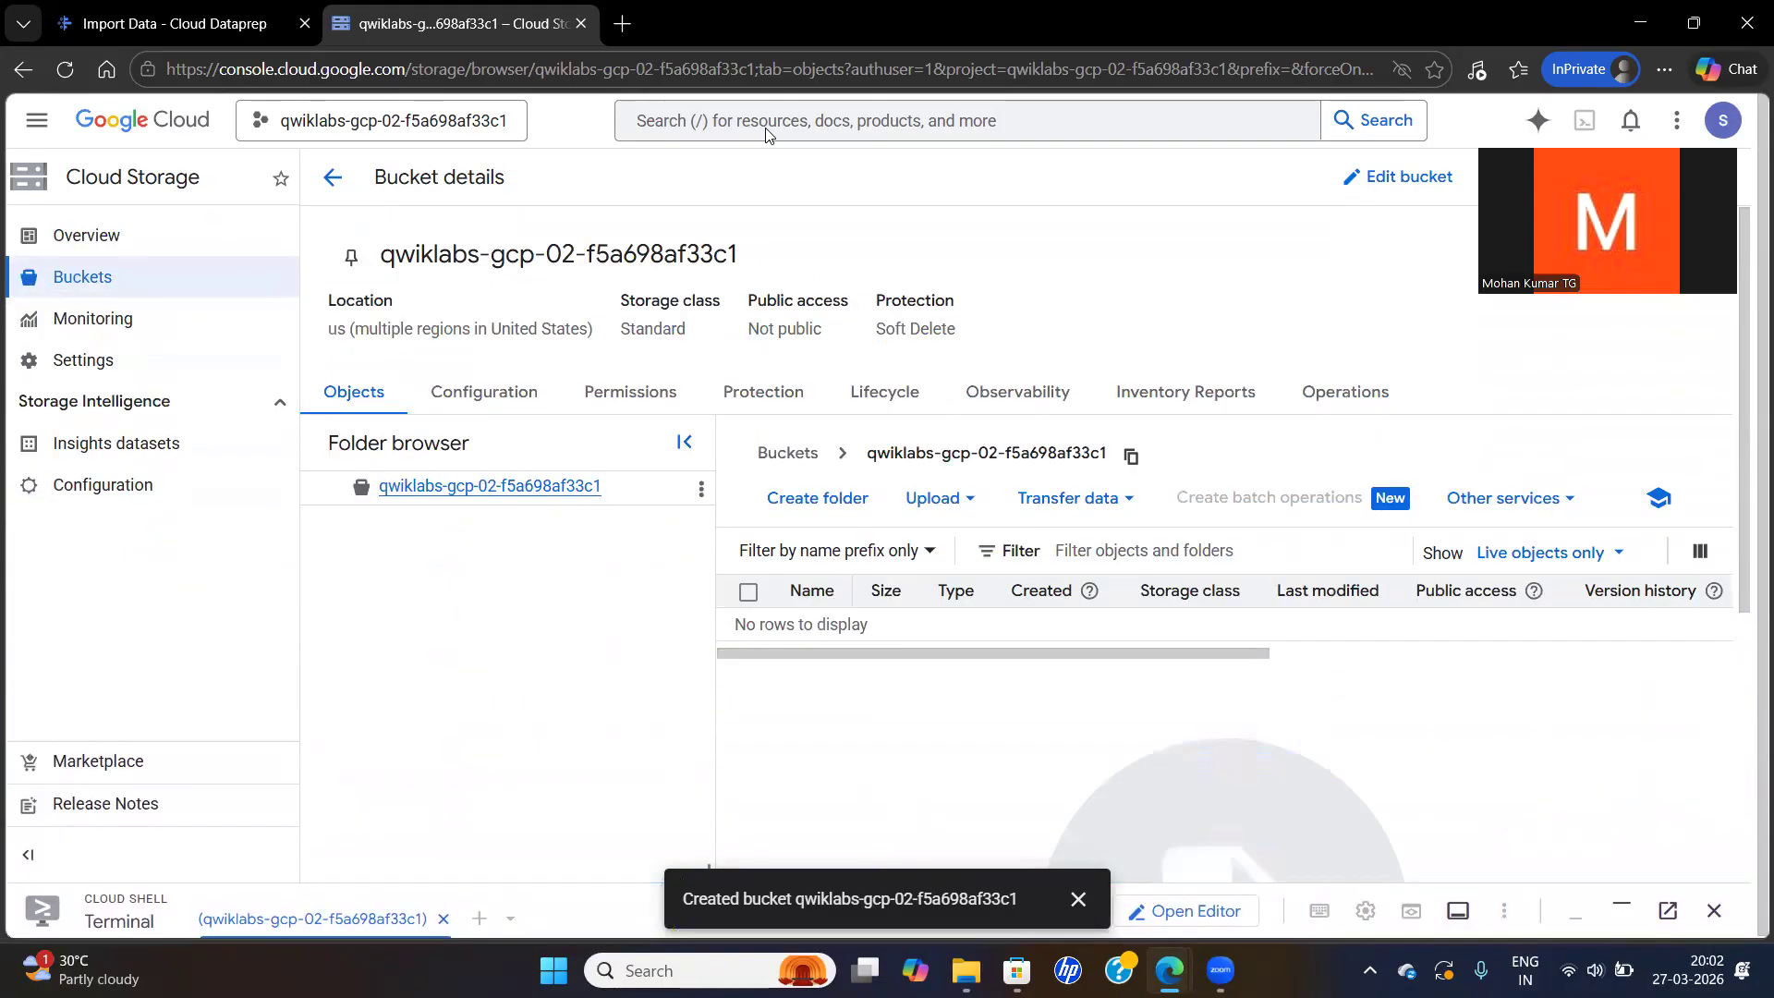
Search the Google Cloud console for Alteryx Designer Cloud and open that product
click(701, 125)
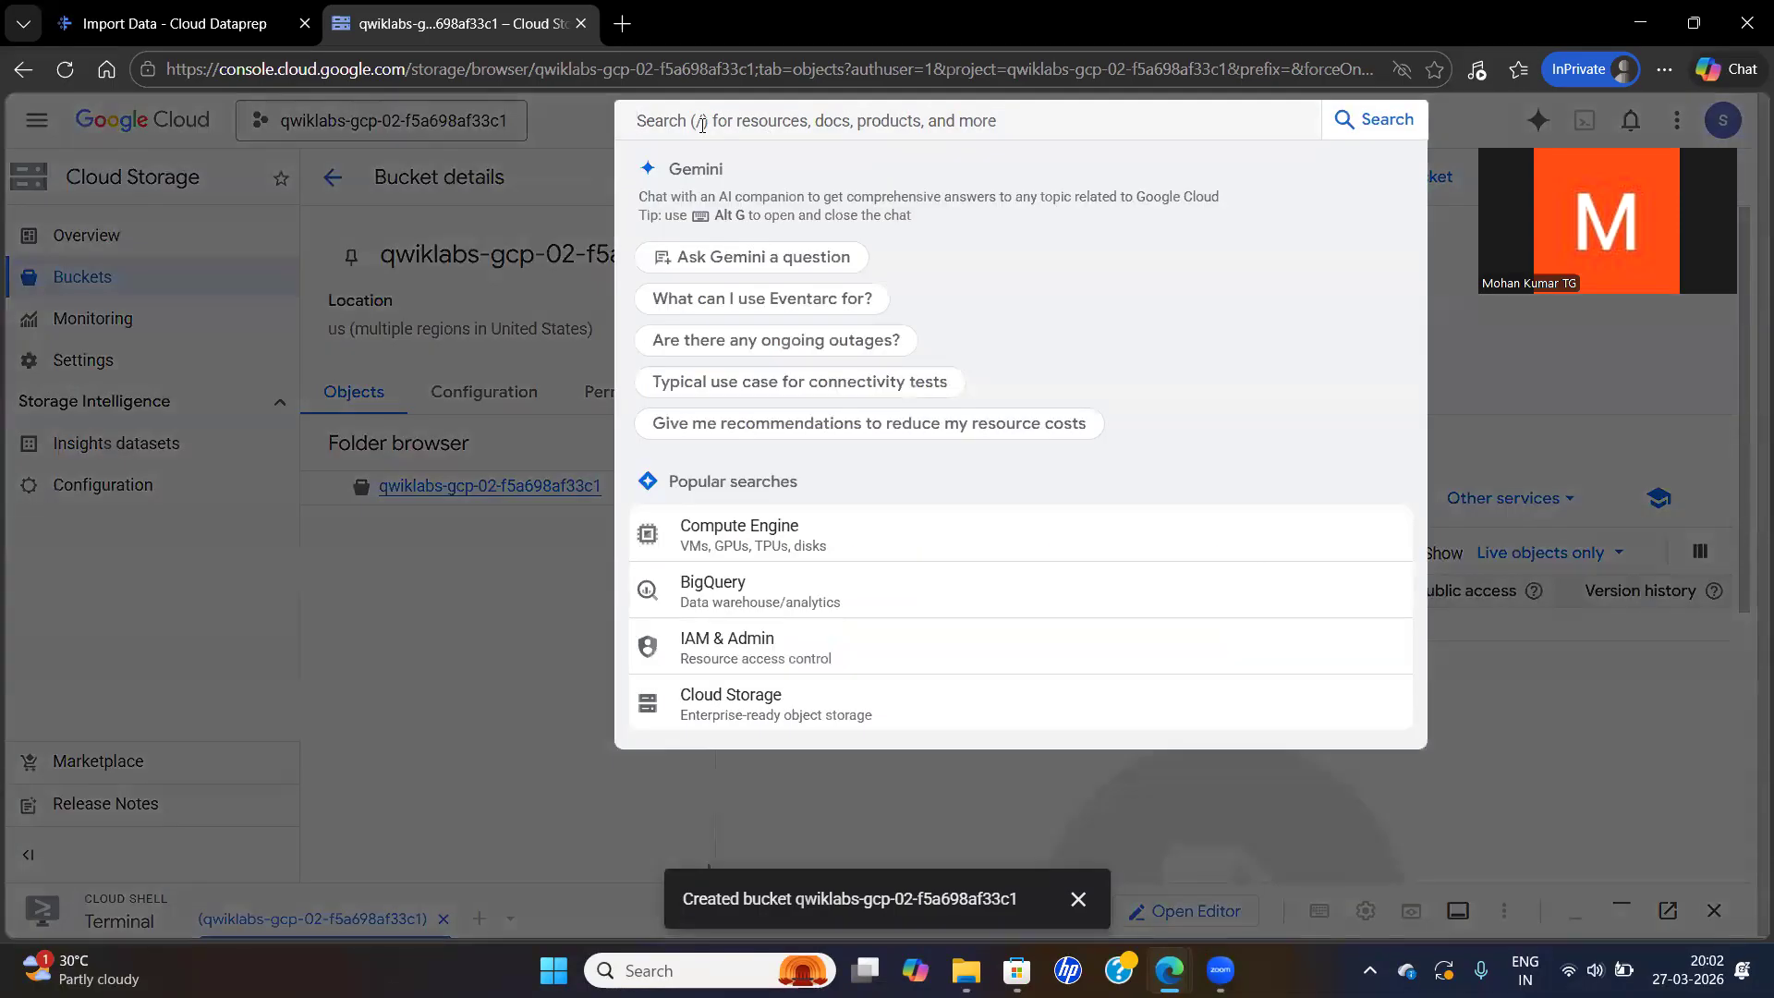
key(ctrl+v)
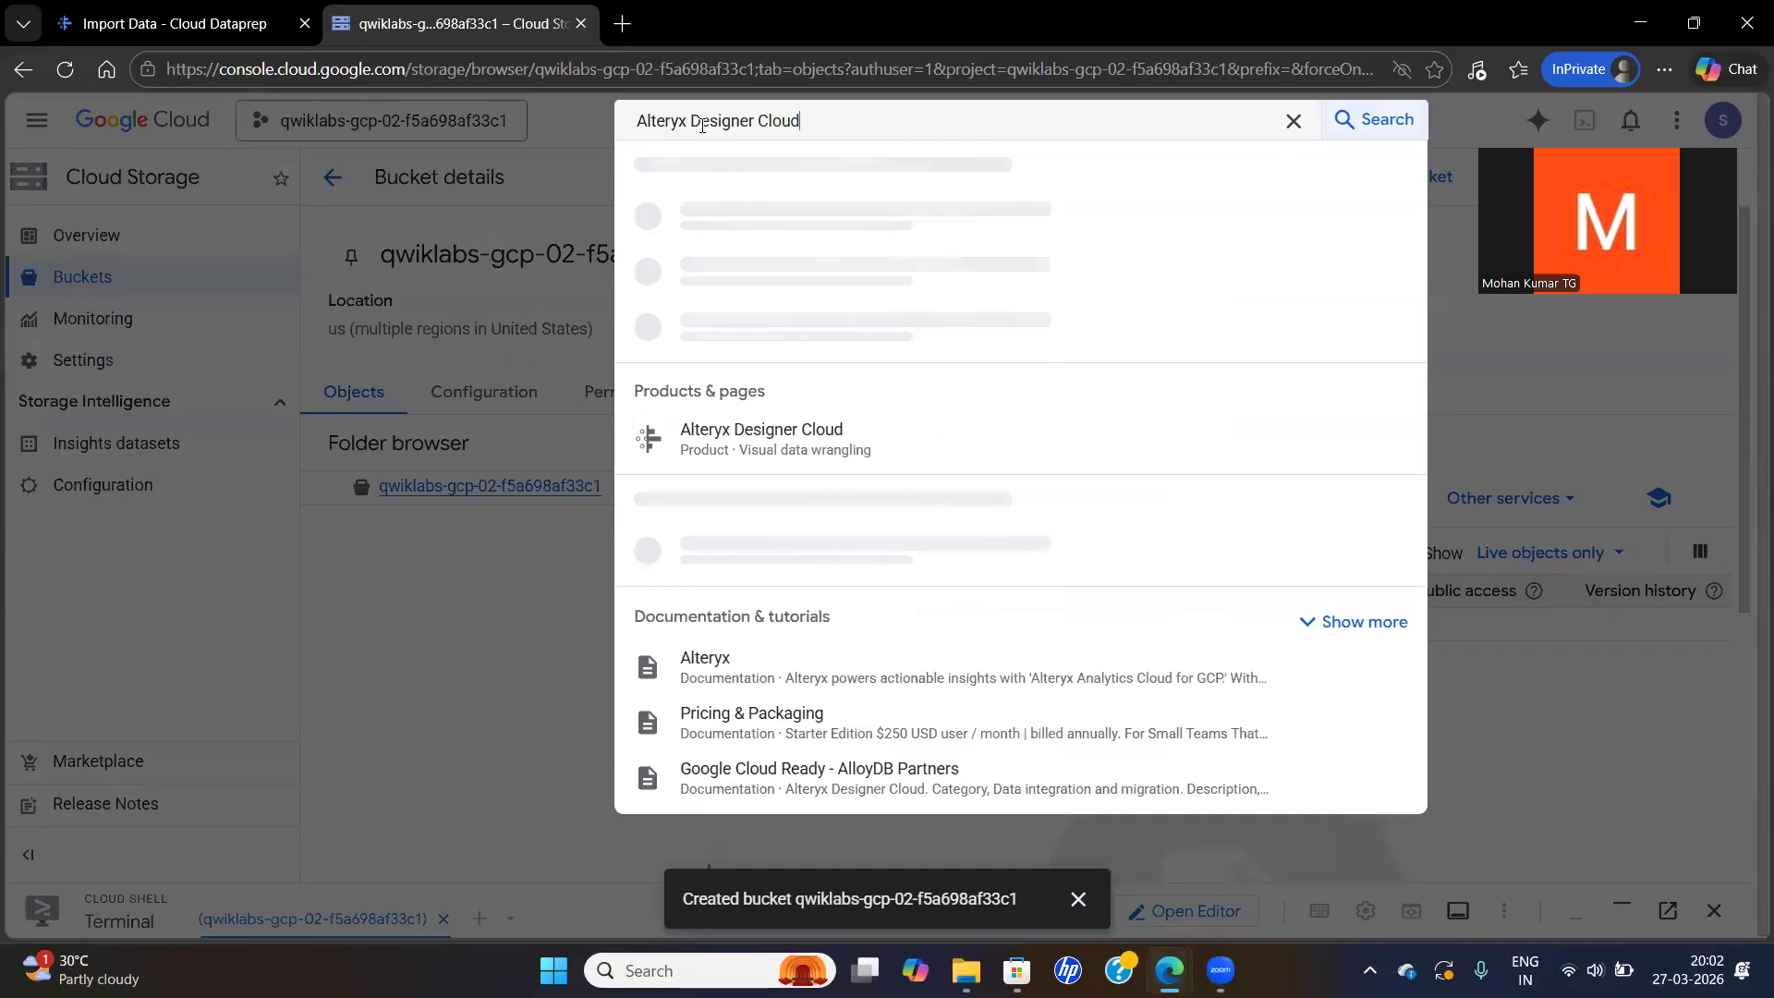
key(Return)
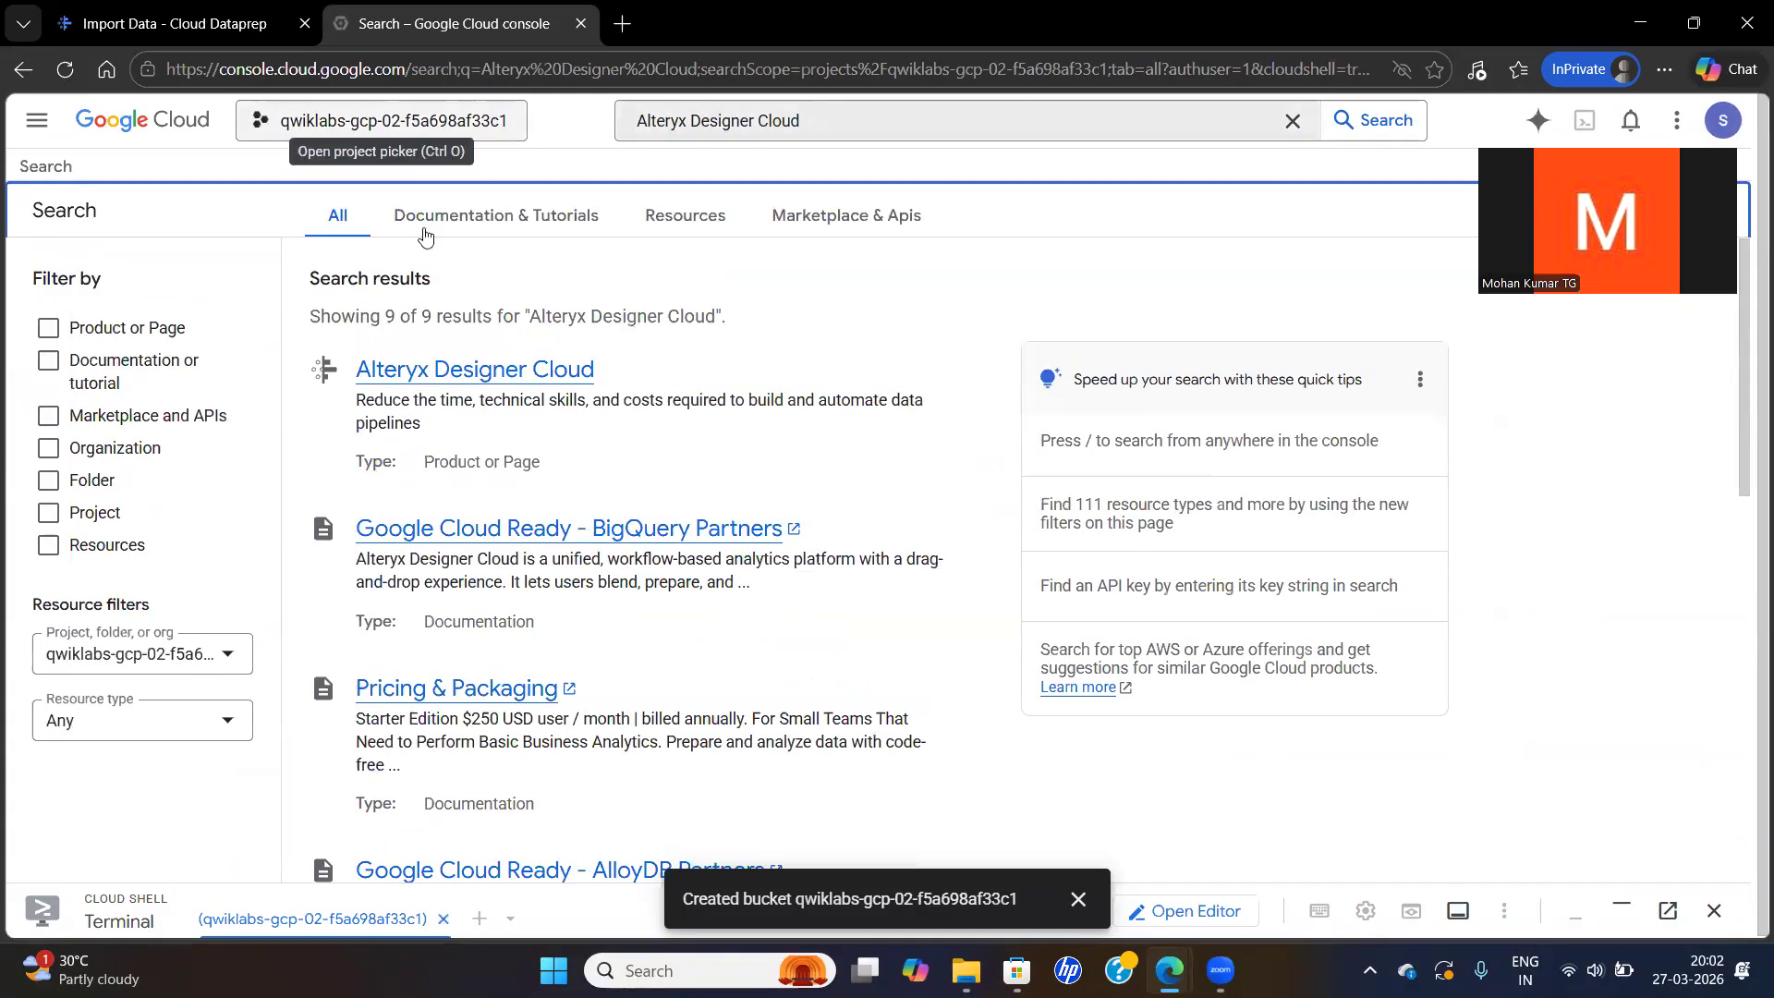
click(509, 370)
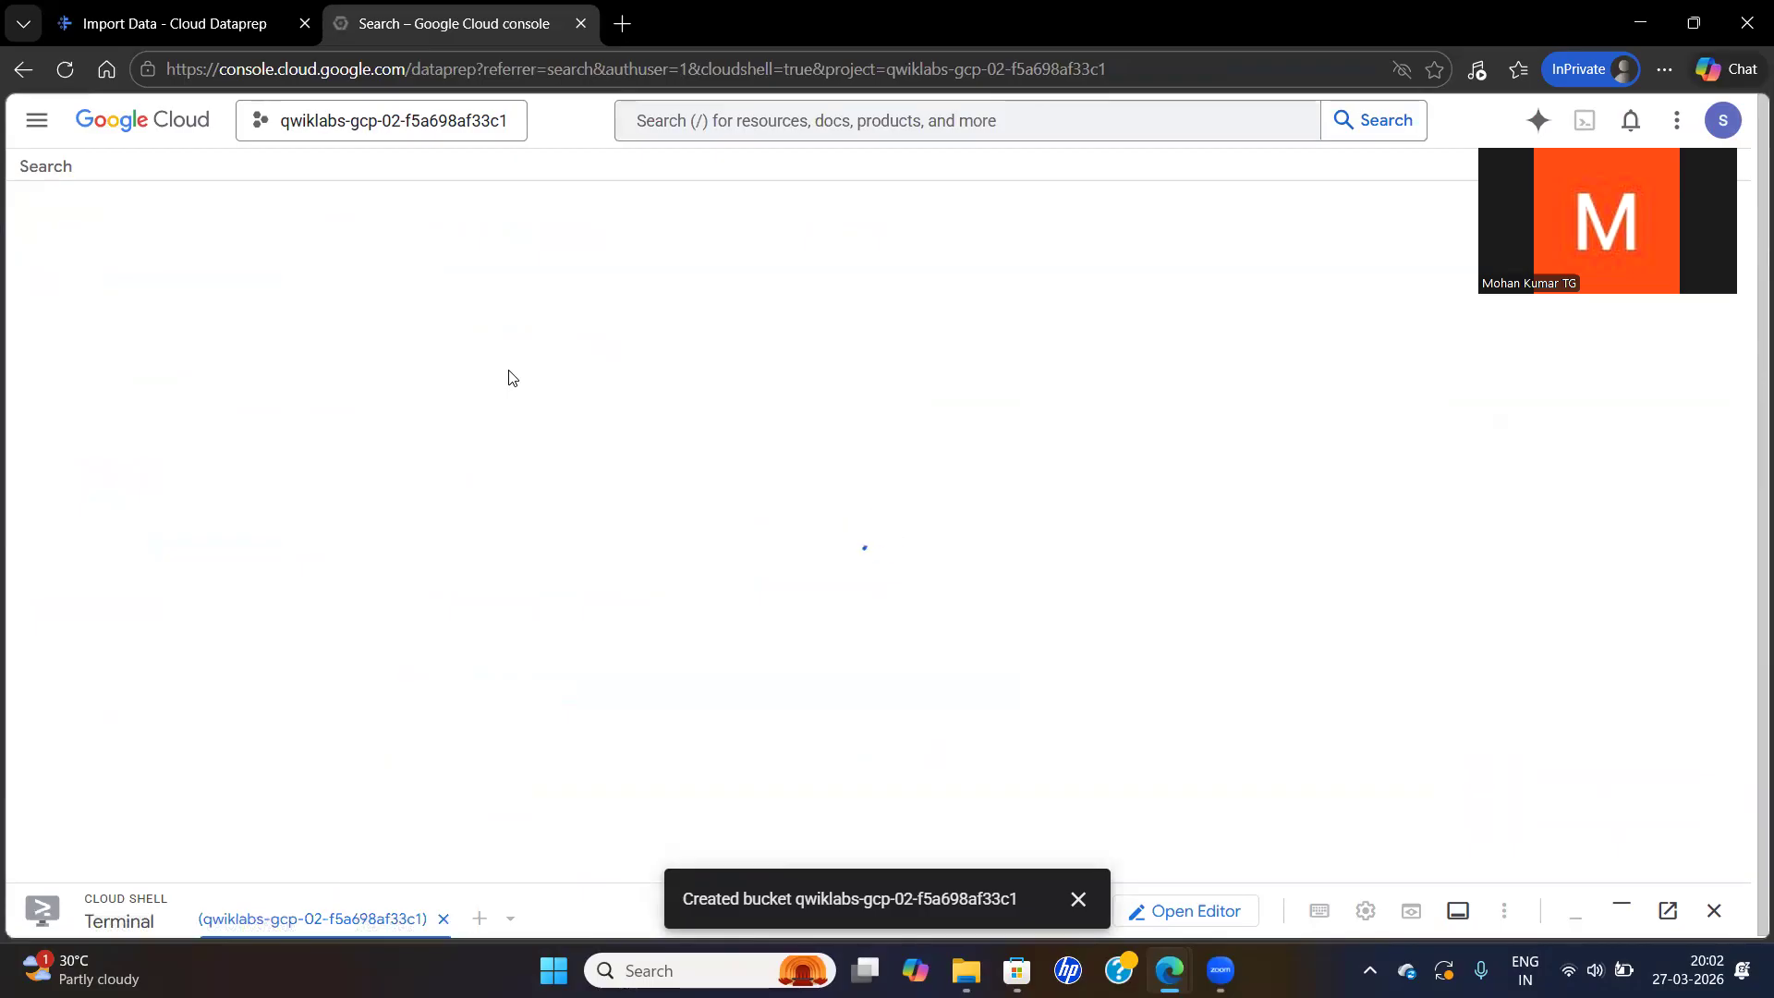
Agree to the Google Dataprep Terms of Service and accept them for the project
key(alt+Tab)
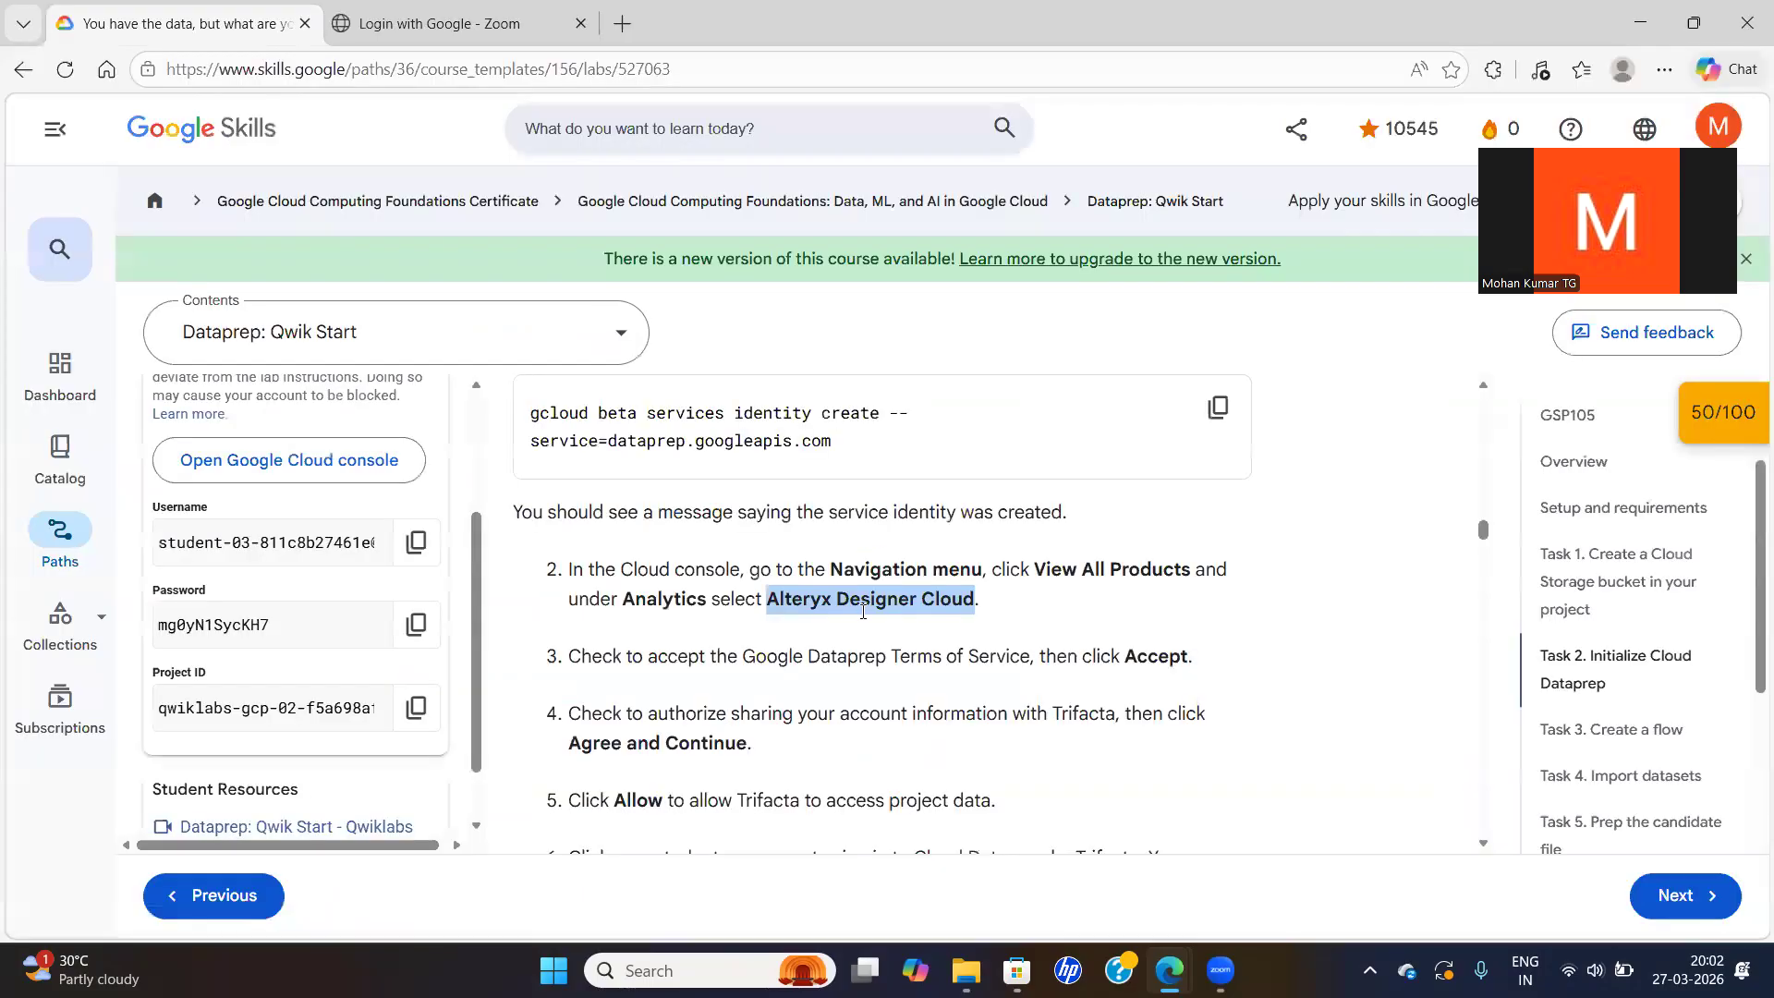
key(alt+Tab)
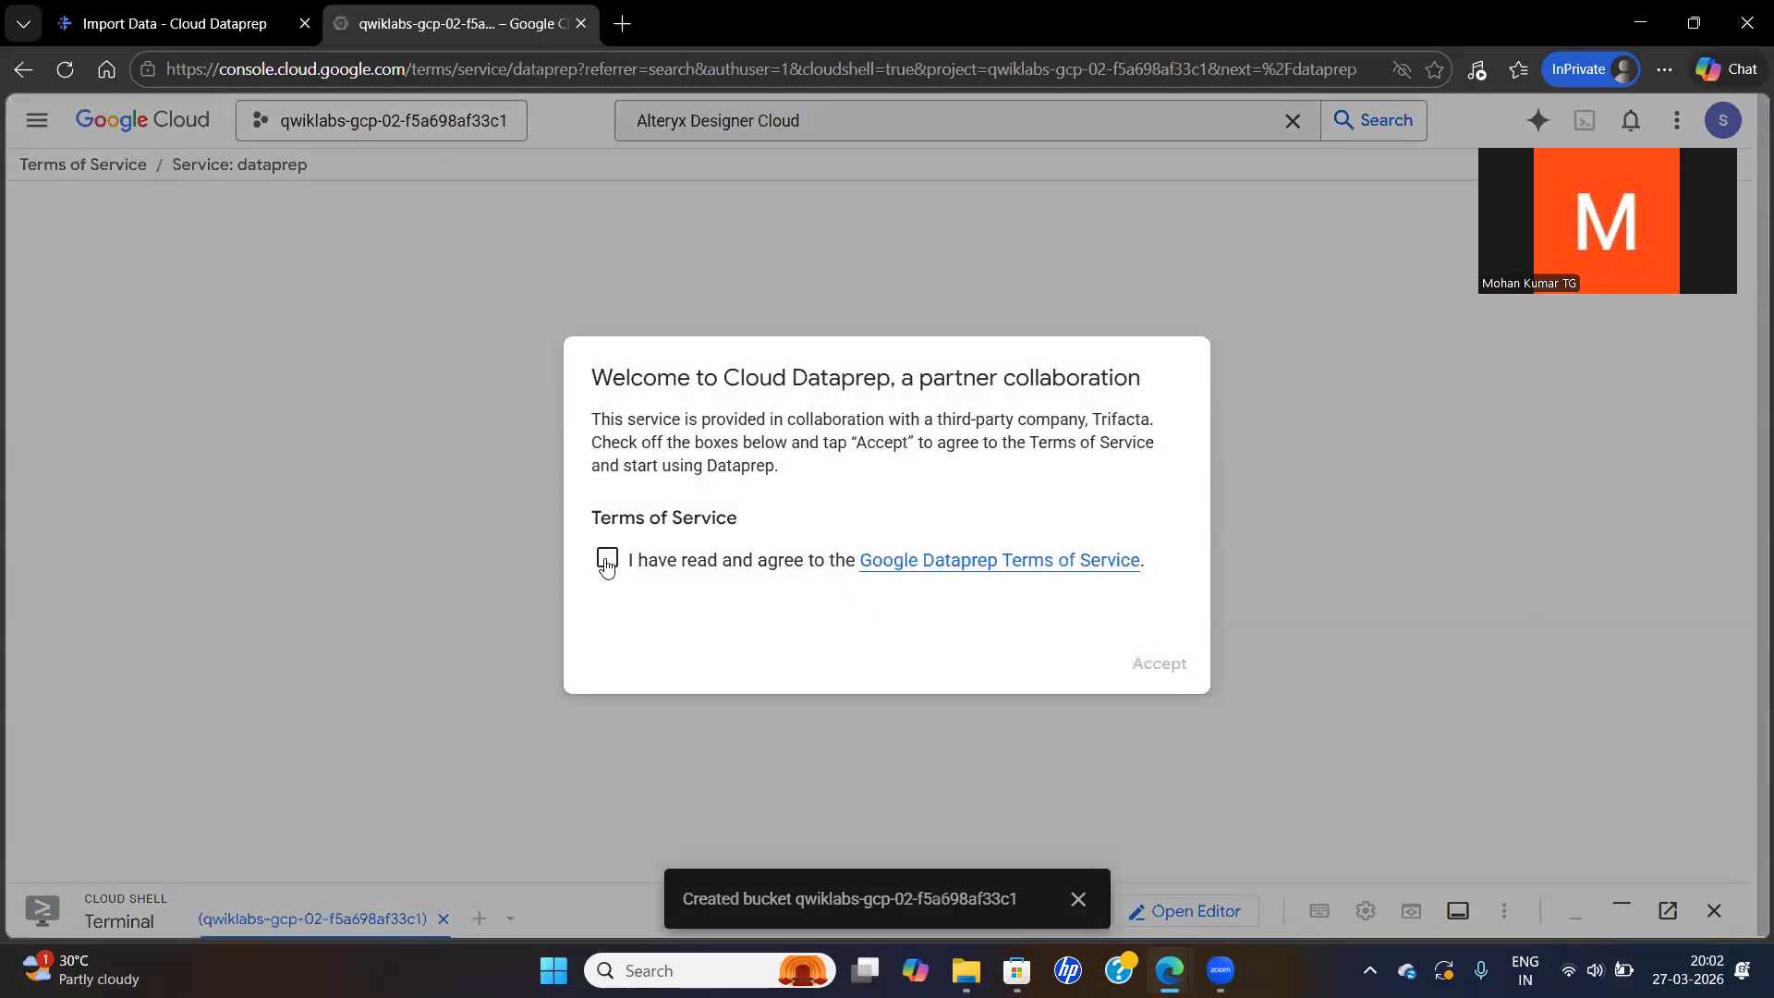
click(606, 563)
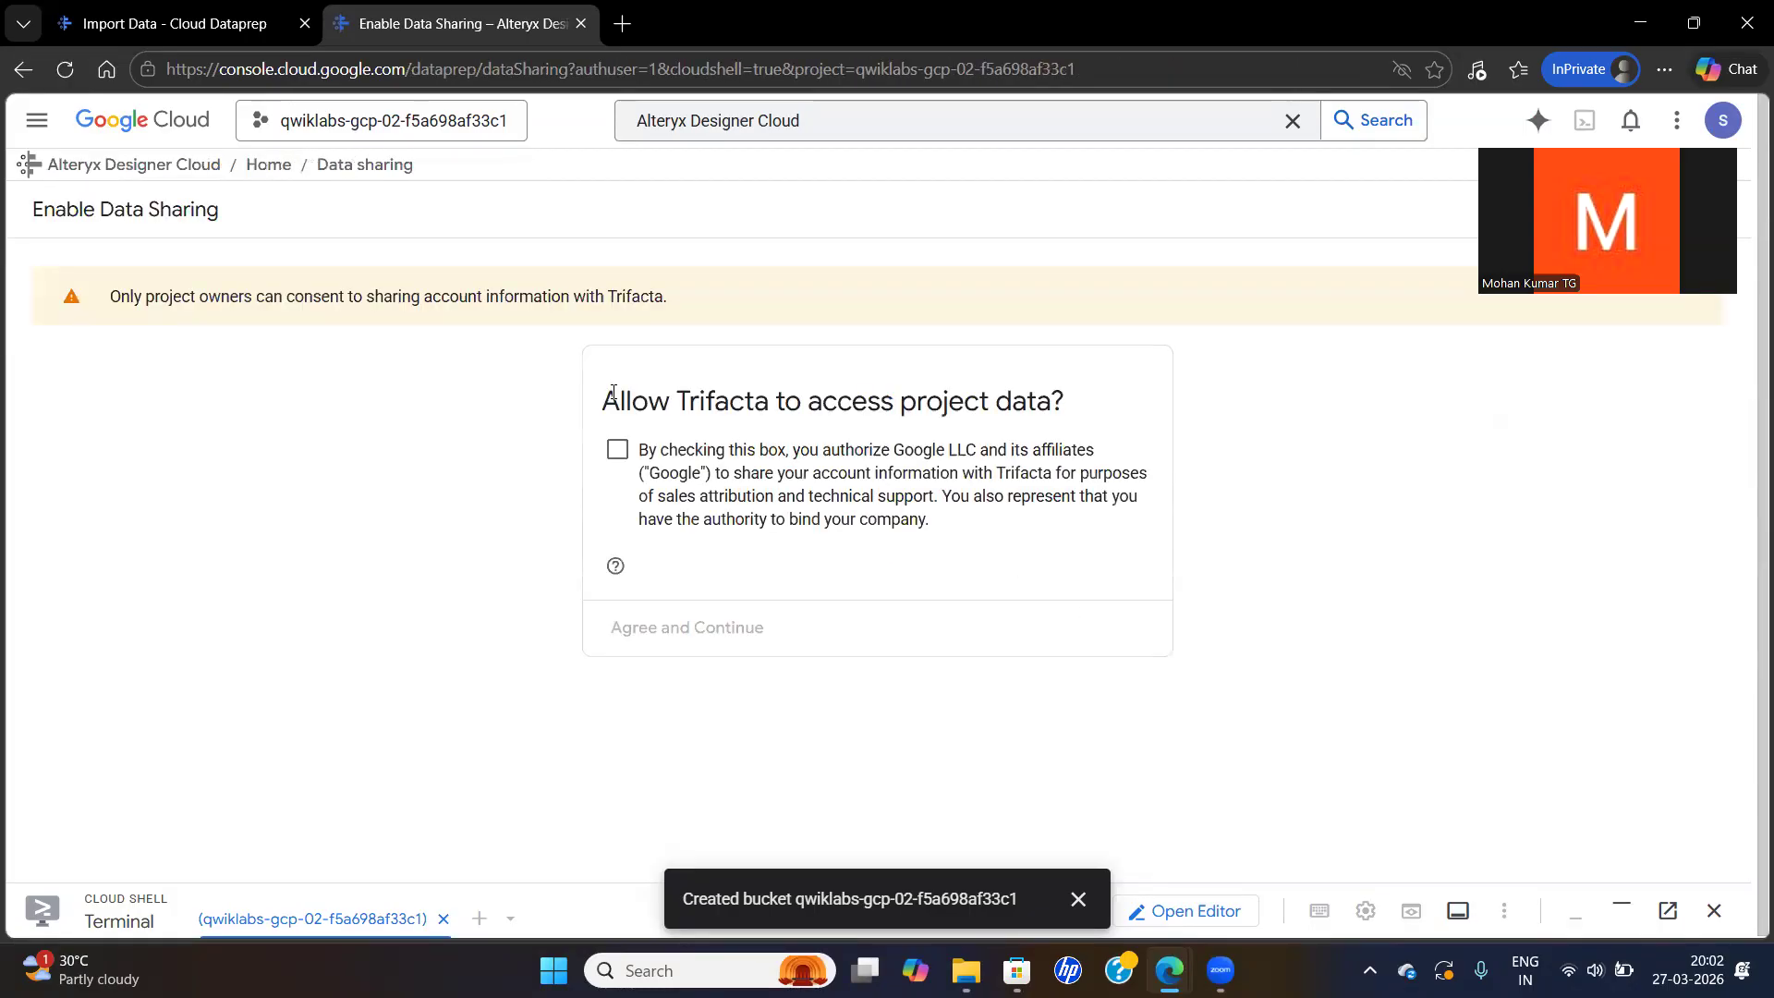
Authorize sharing account information with Trifacta and allow Trifacta to access the project data
click(618, 453)
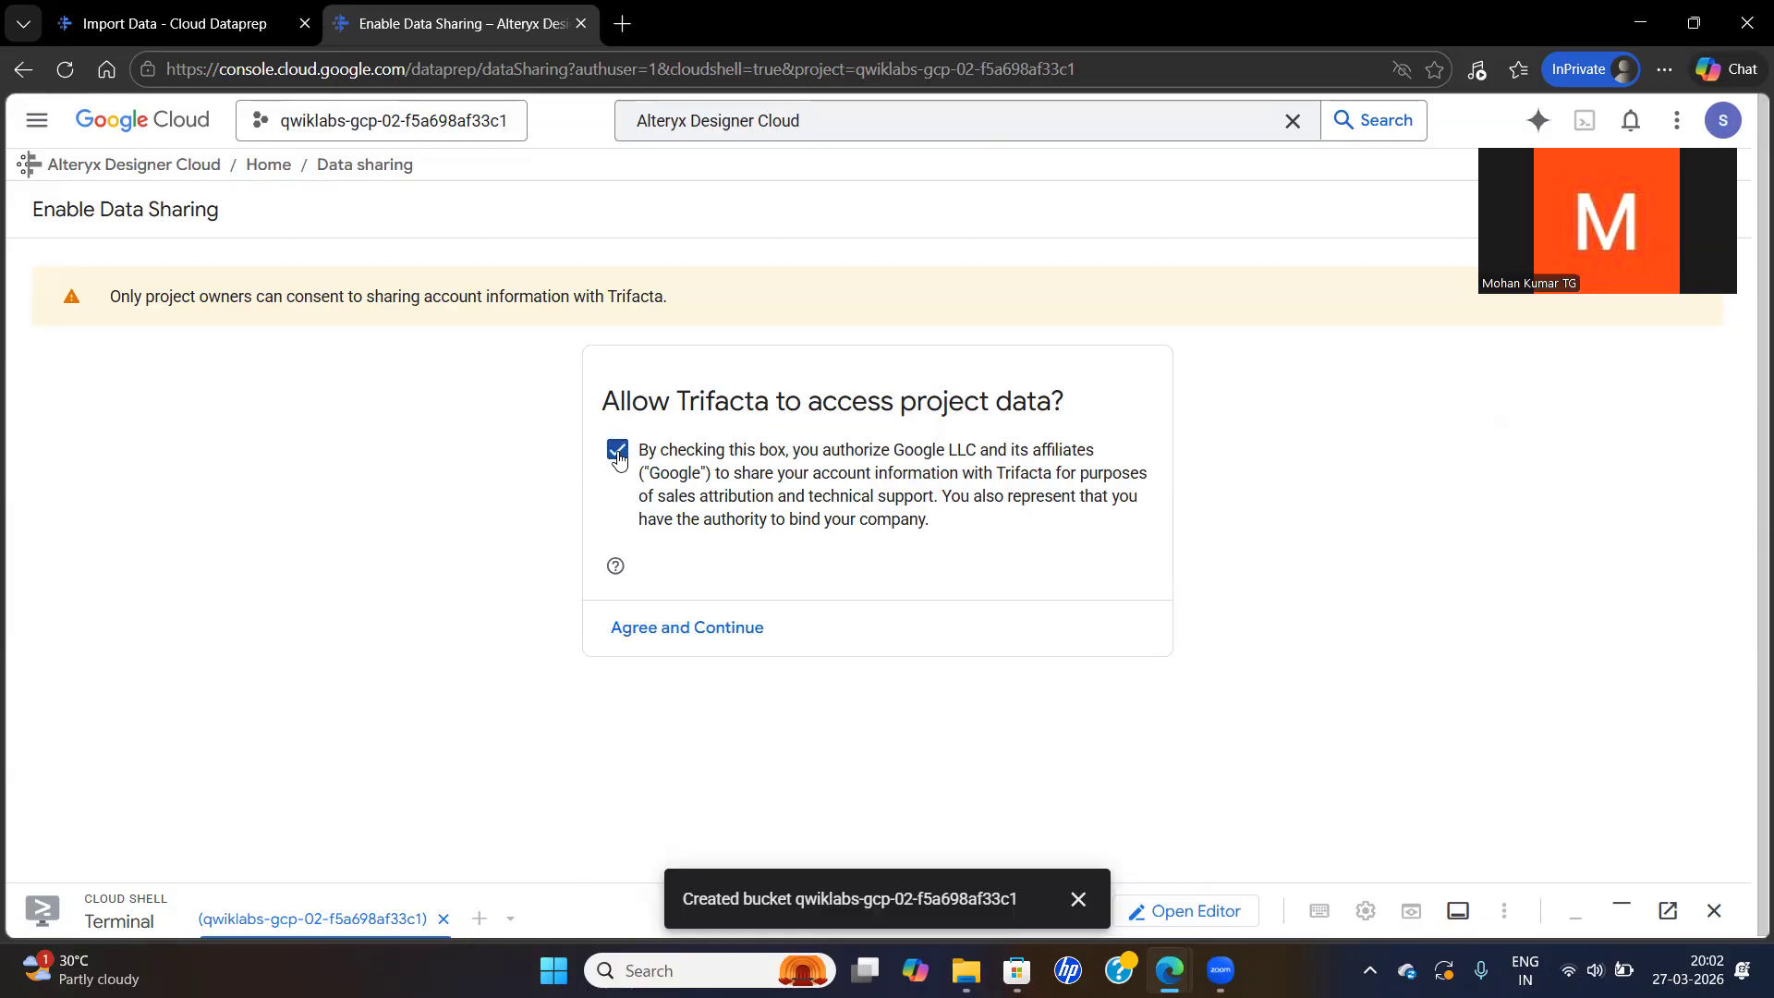
click(670, 637)
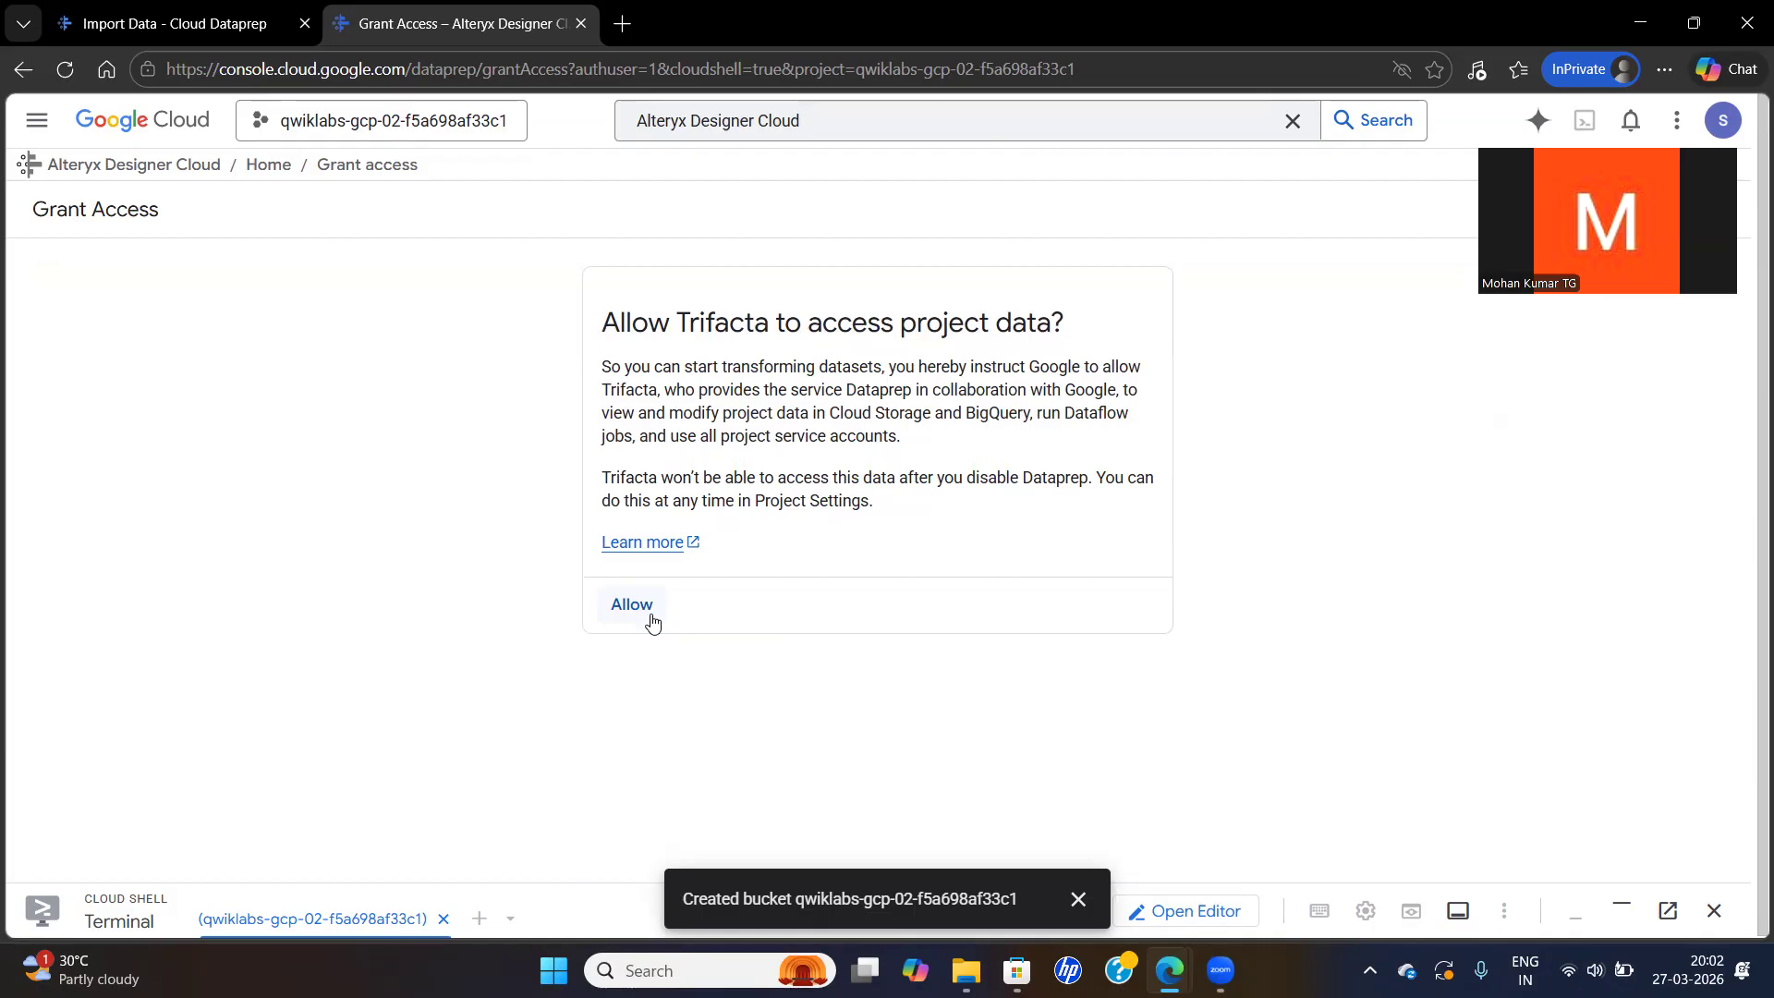
click(652, 620)
Read the remaining Task 2 steps for initializing Cloud Dataprep in the lab instructions
key(alt+Tab)
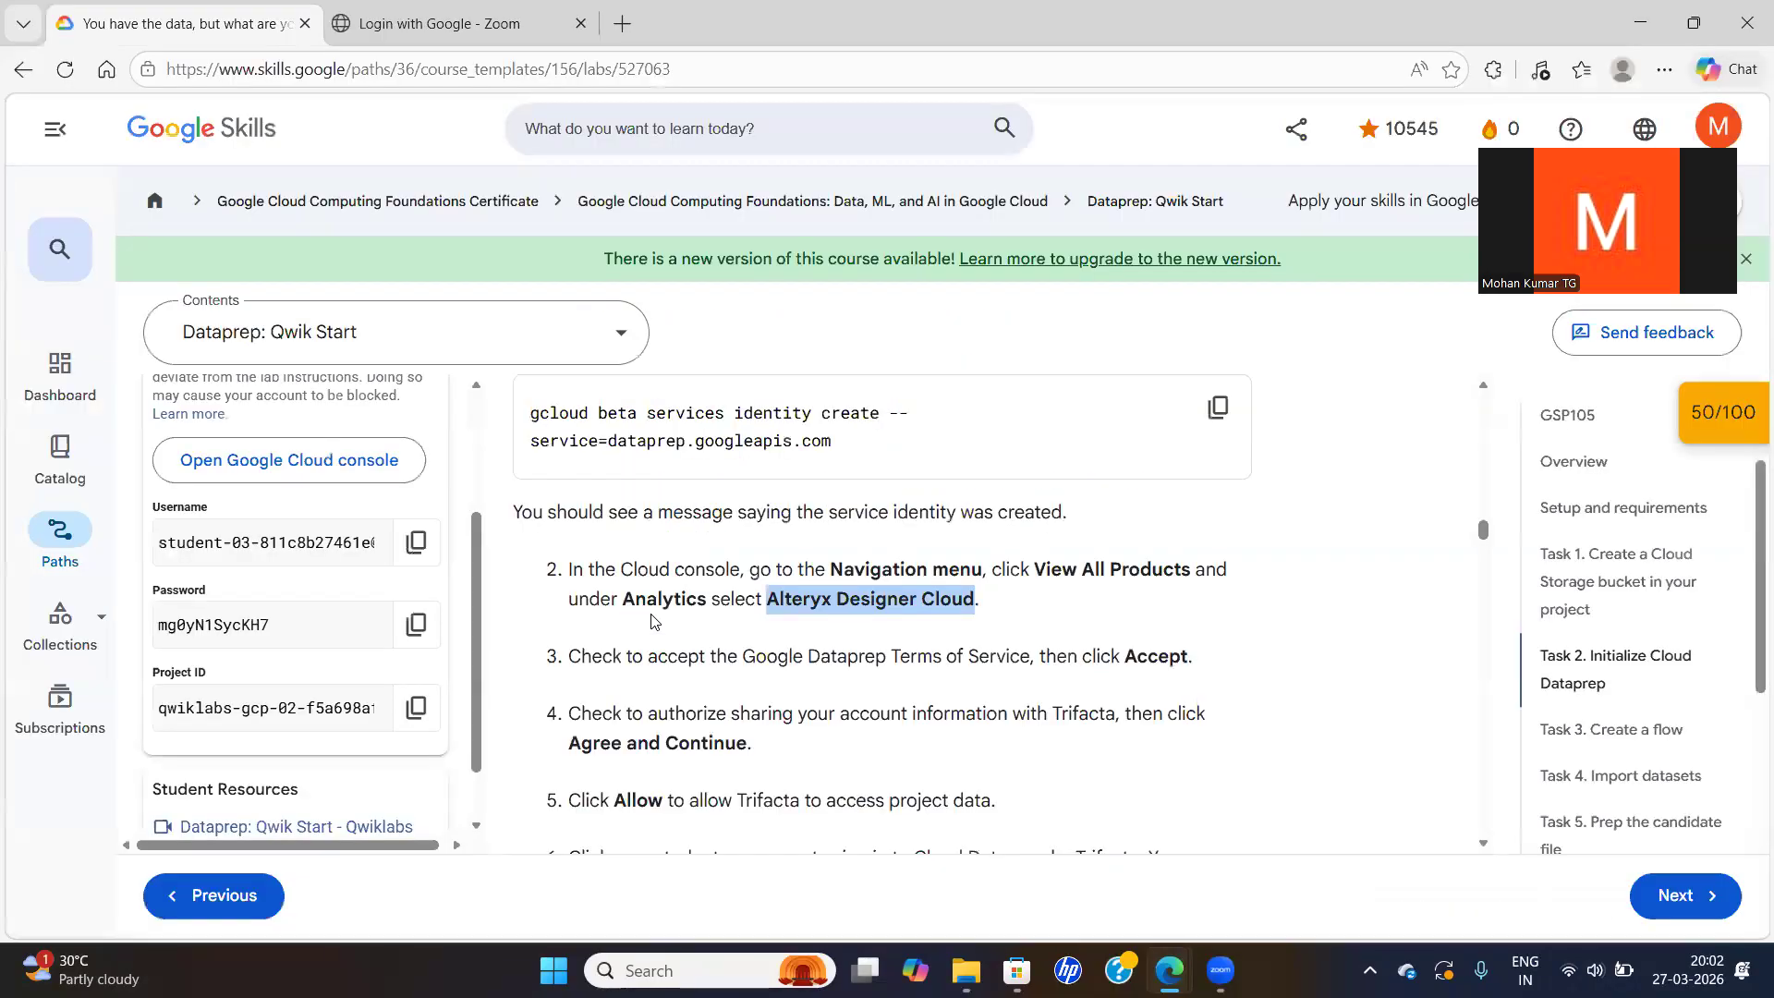
key(alt+Tab)
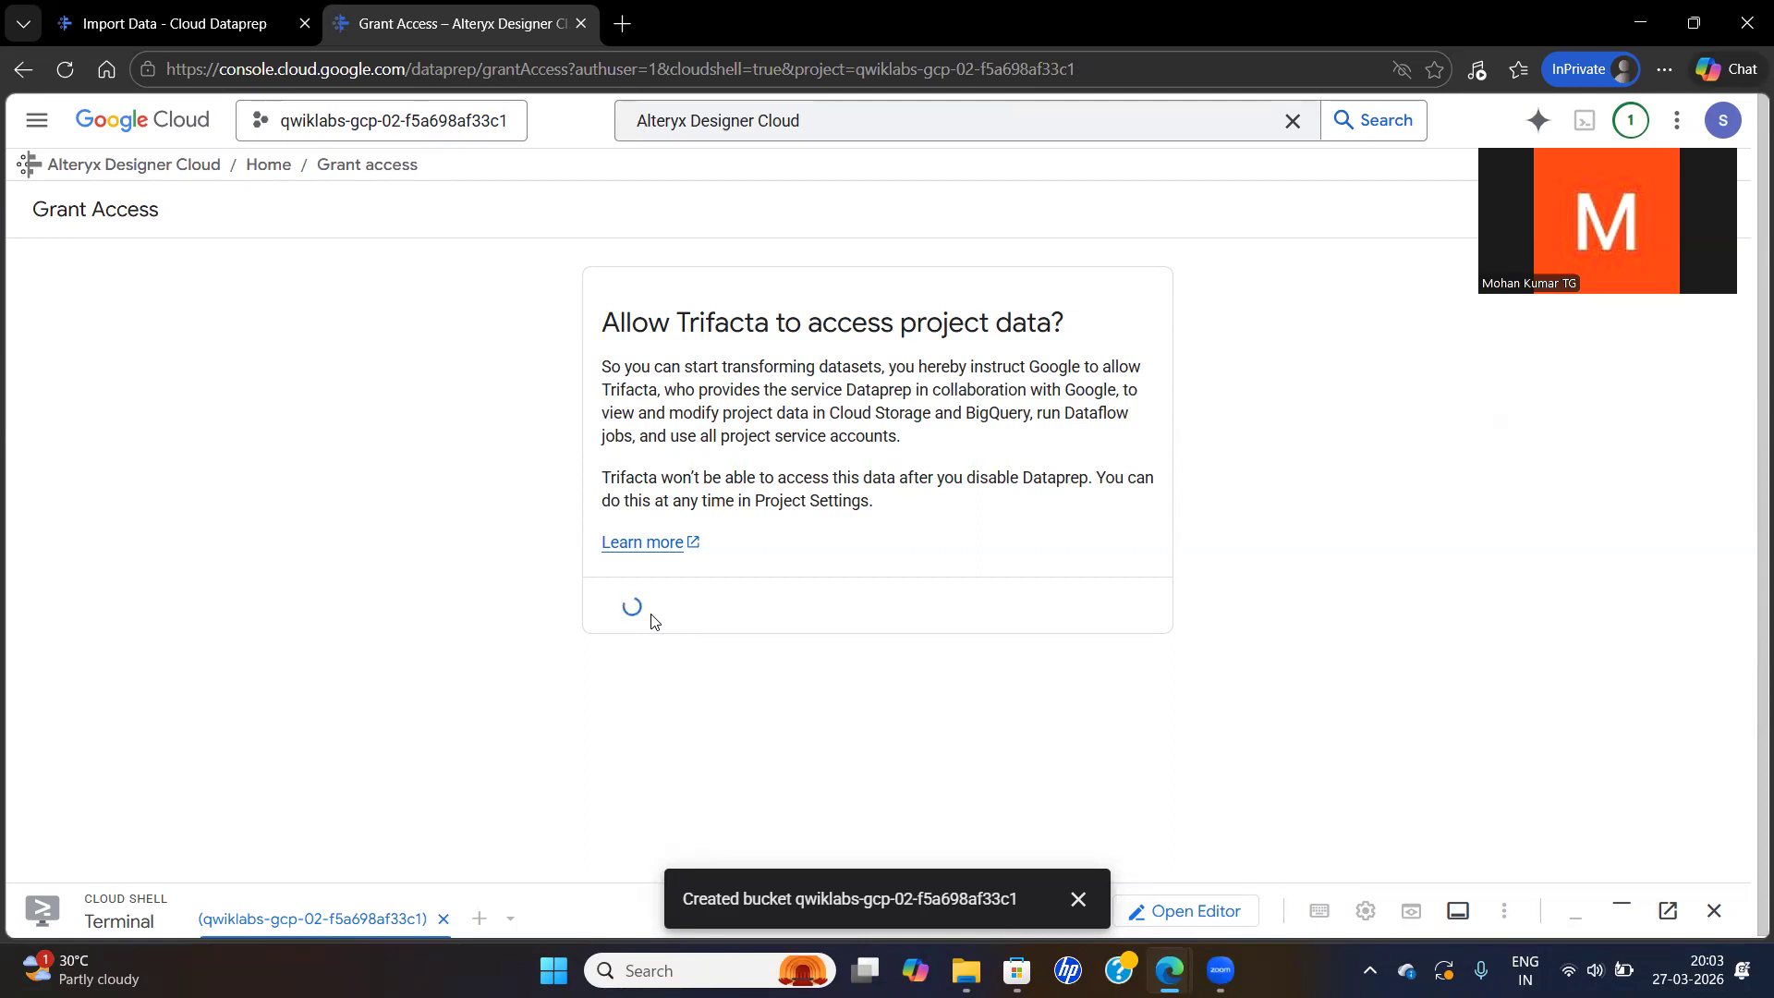
key(alt+Tab)
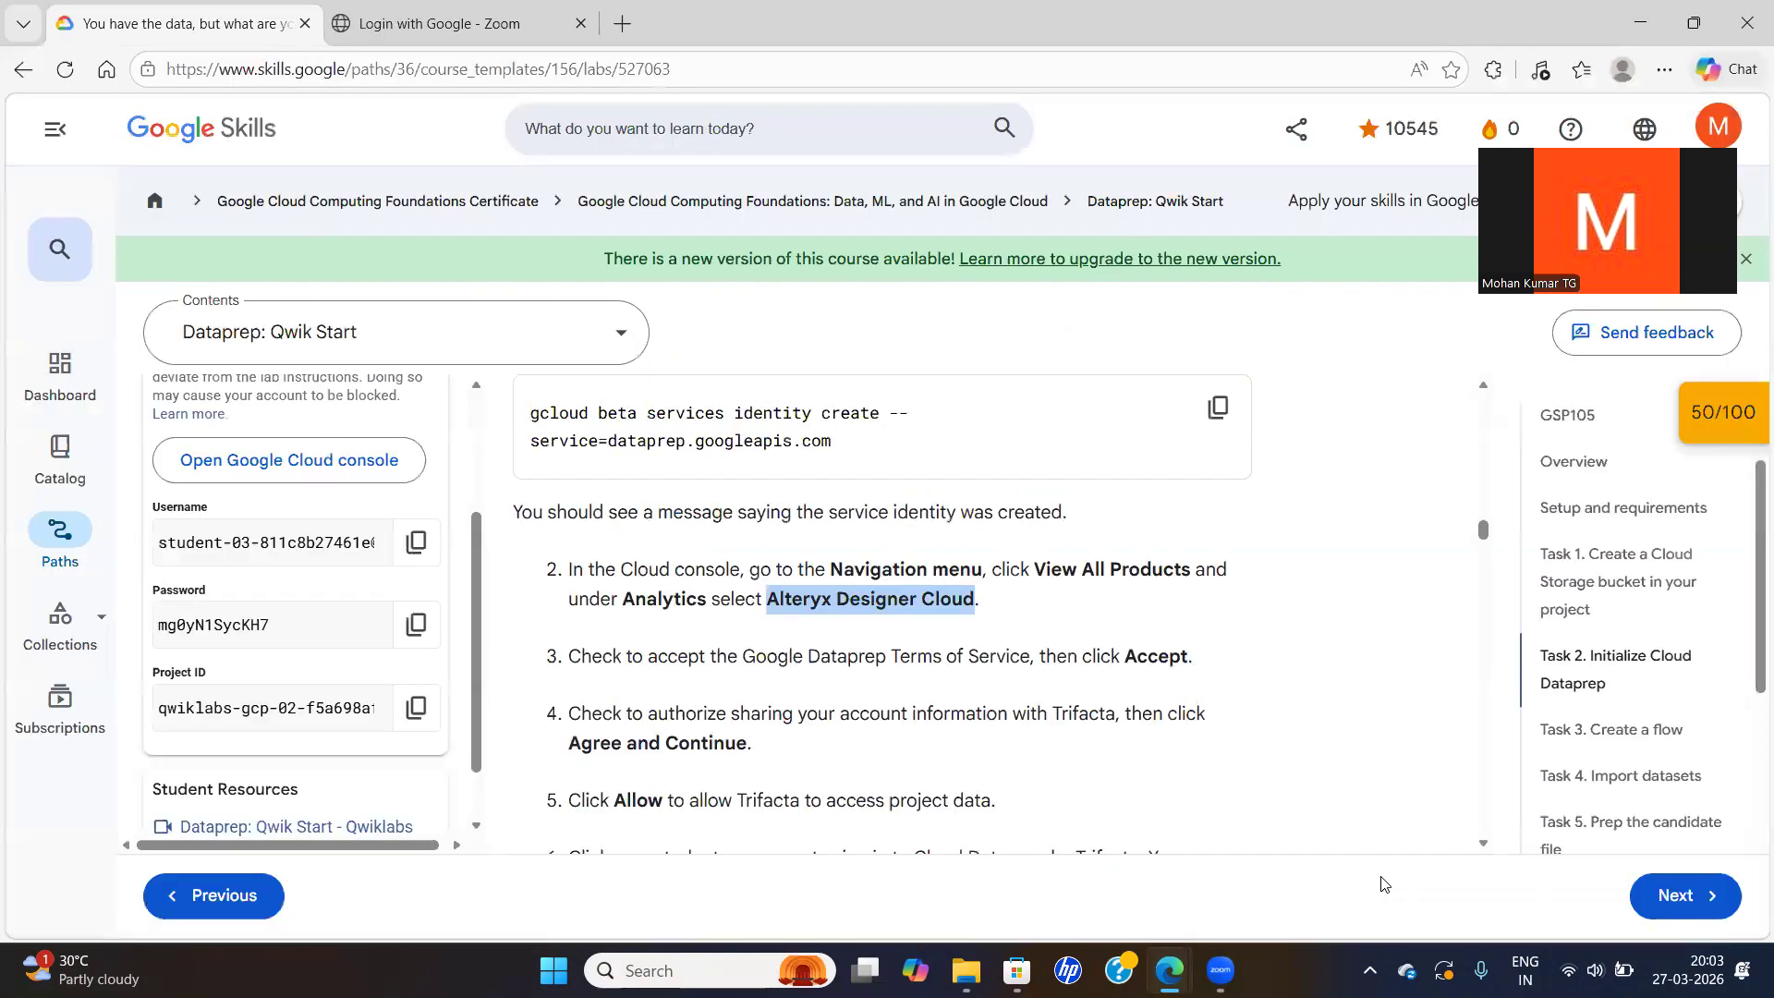
scroll(1490, 843, down, 4)
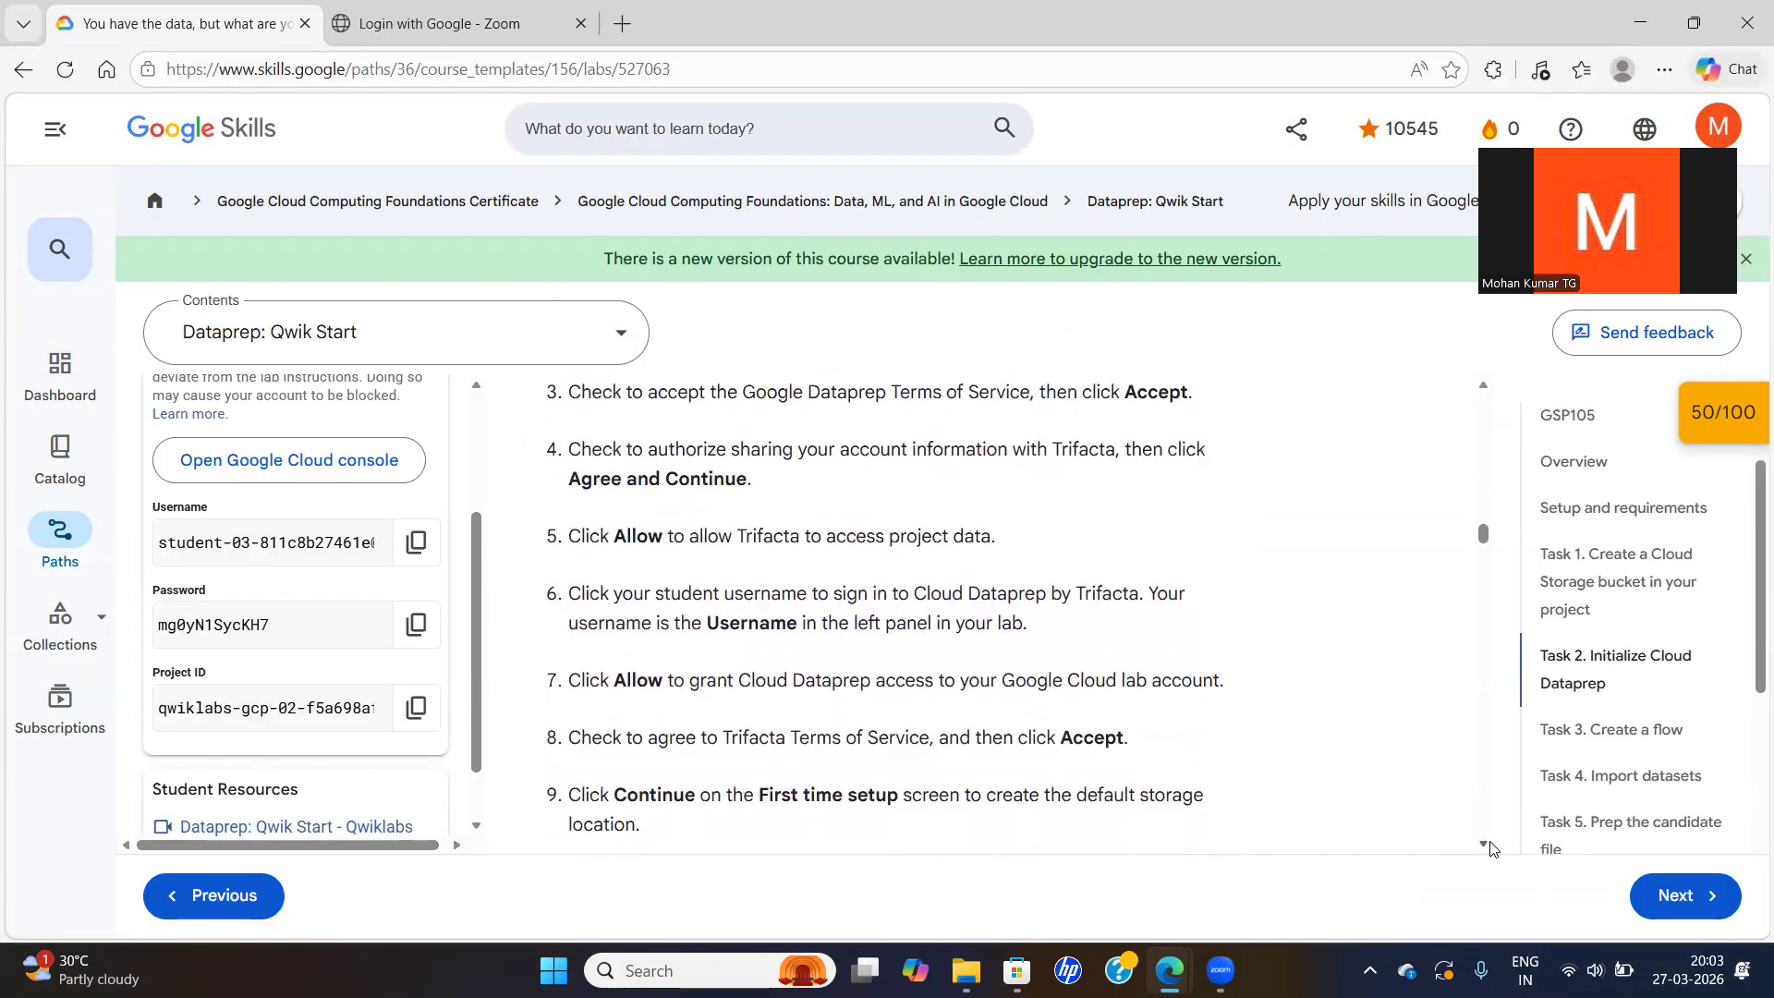
scroll(1490, 848, down, 4)
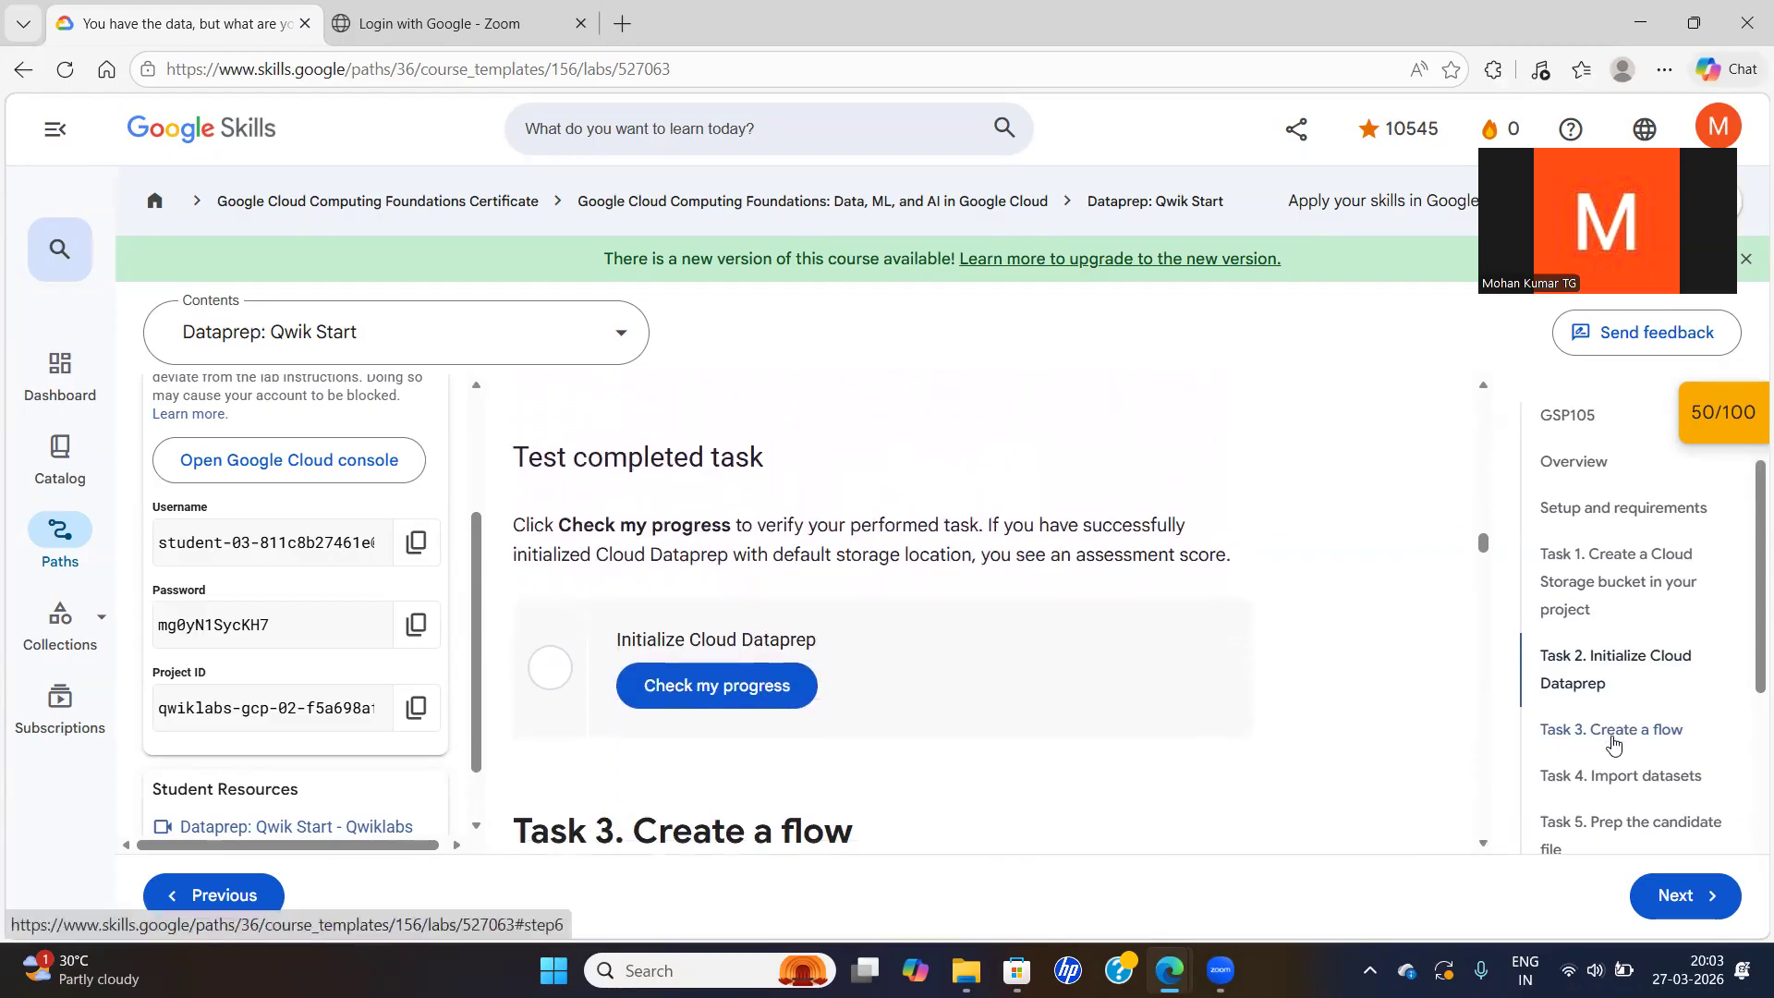
key(alt+Tab)
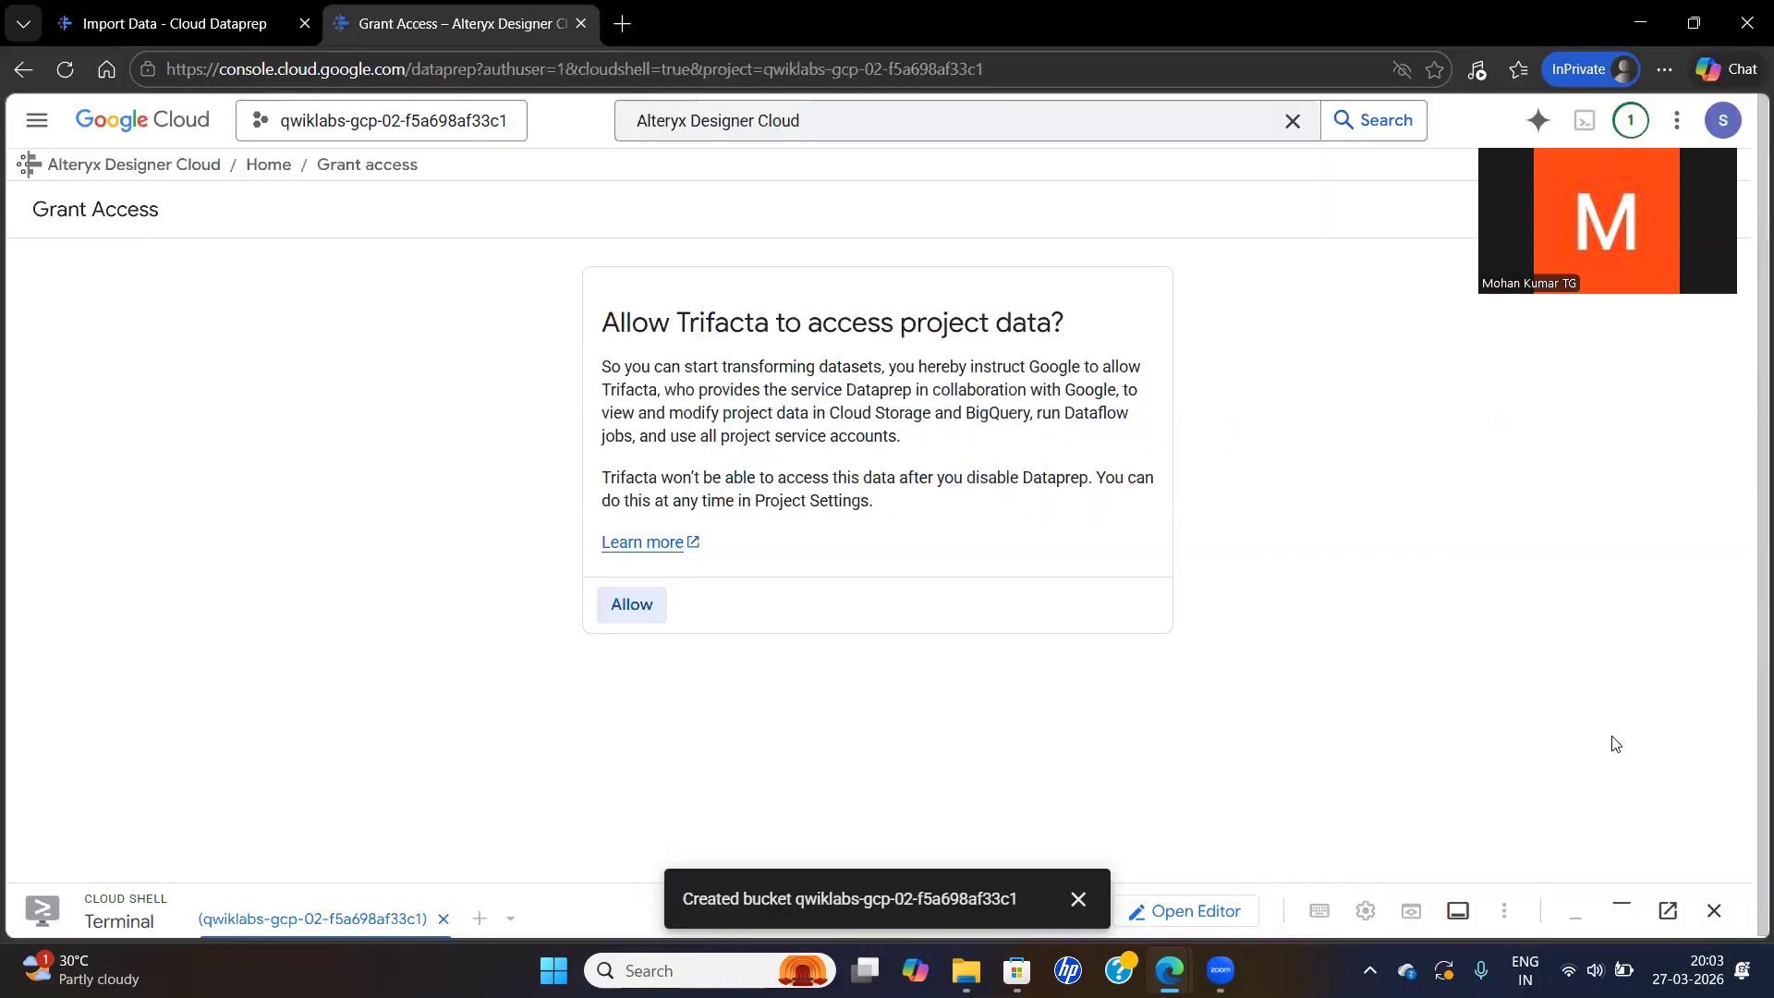
Allow Trifacta to access the project data and sign in to Cloud Dataprep by Trifacta, granting it access to the lab student account
click(624, 606)
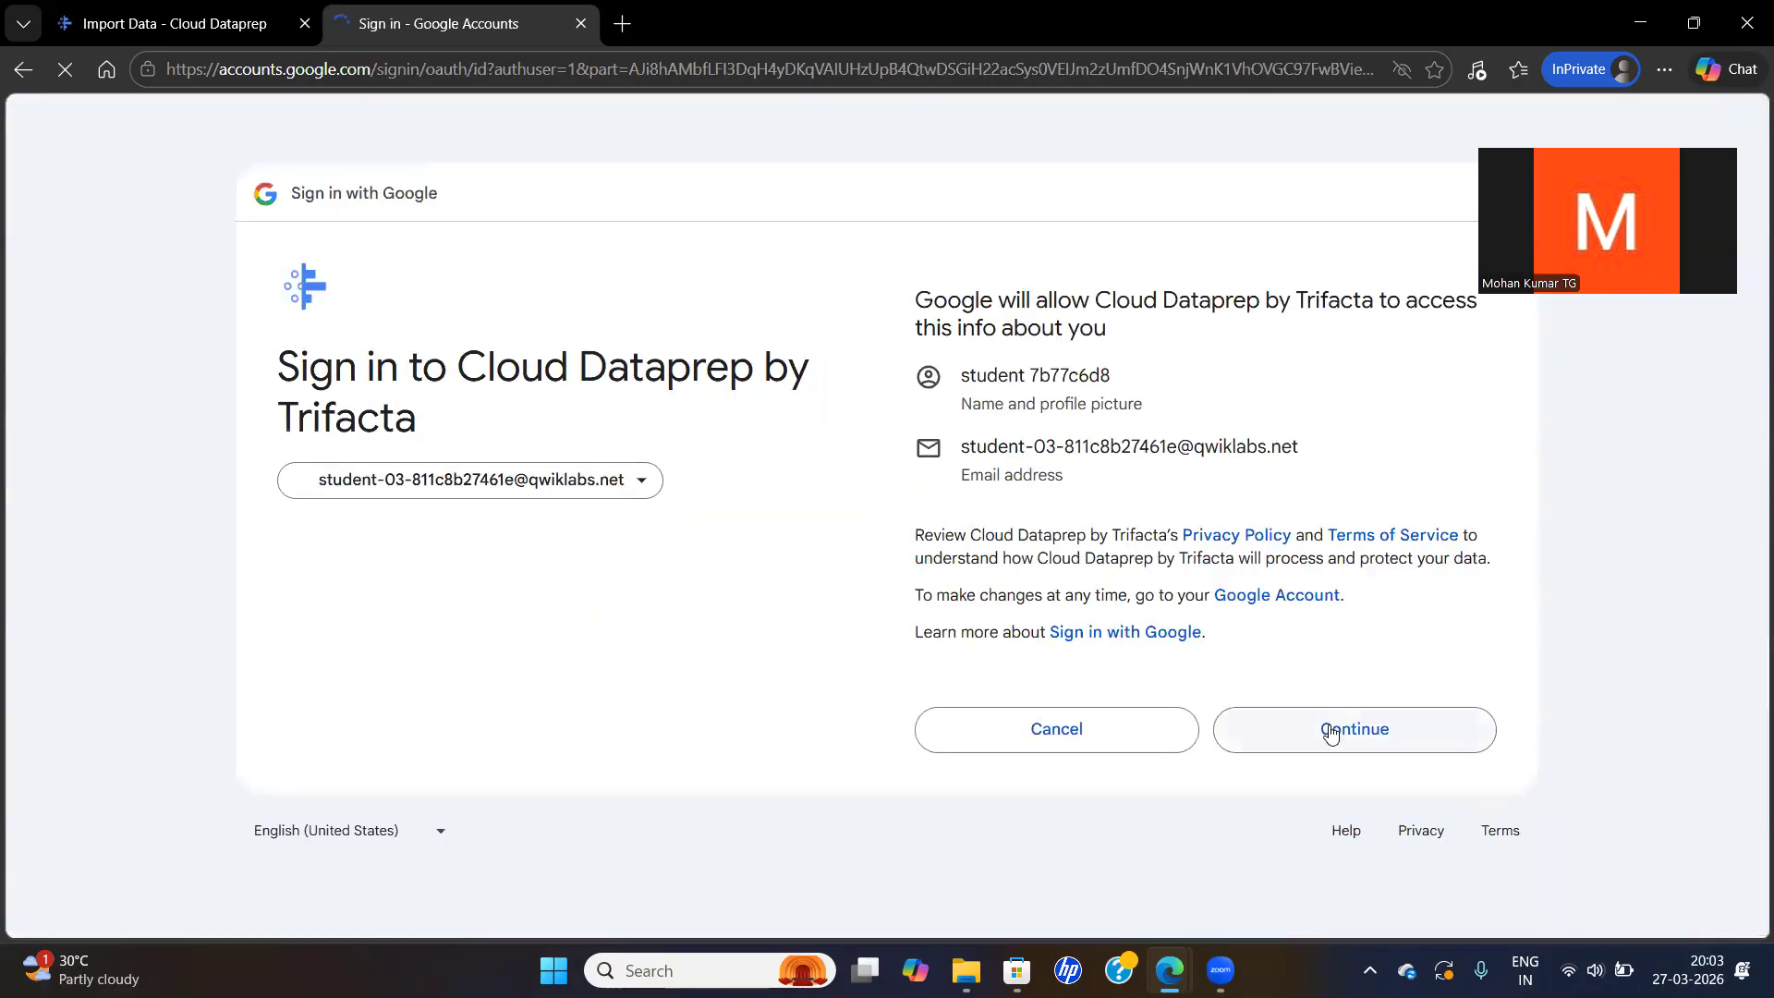
click(1331, 731)
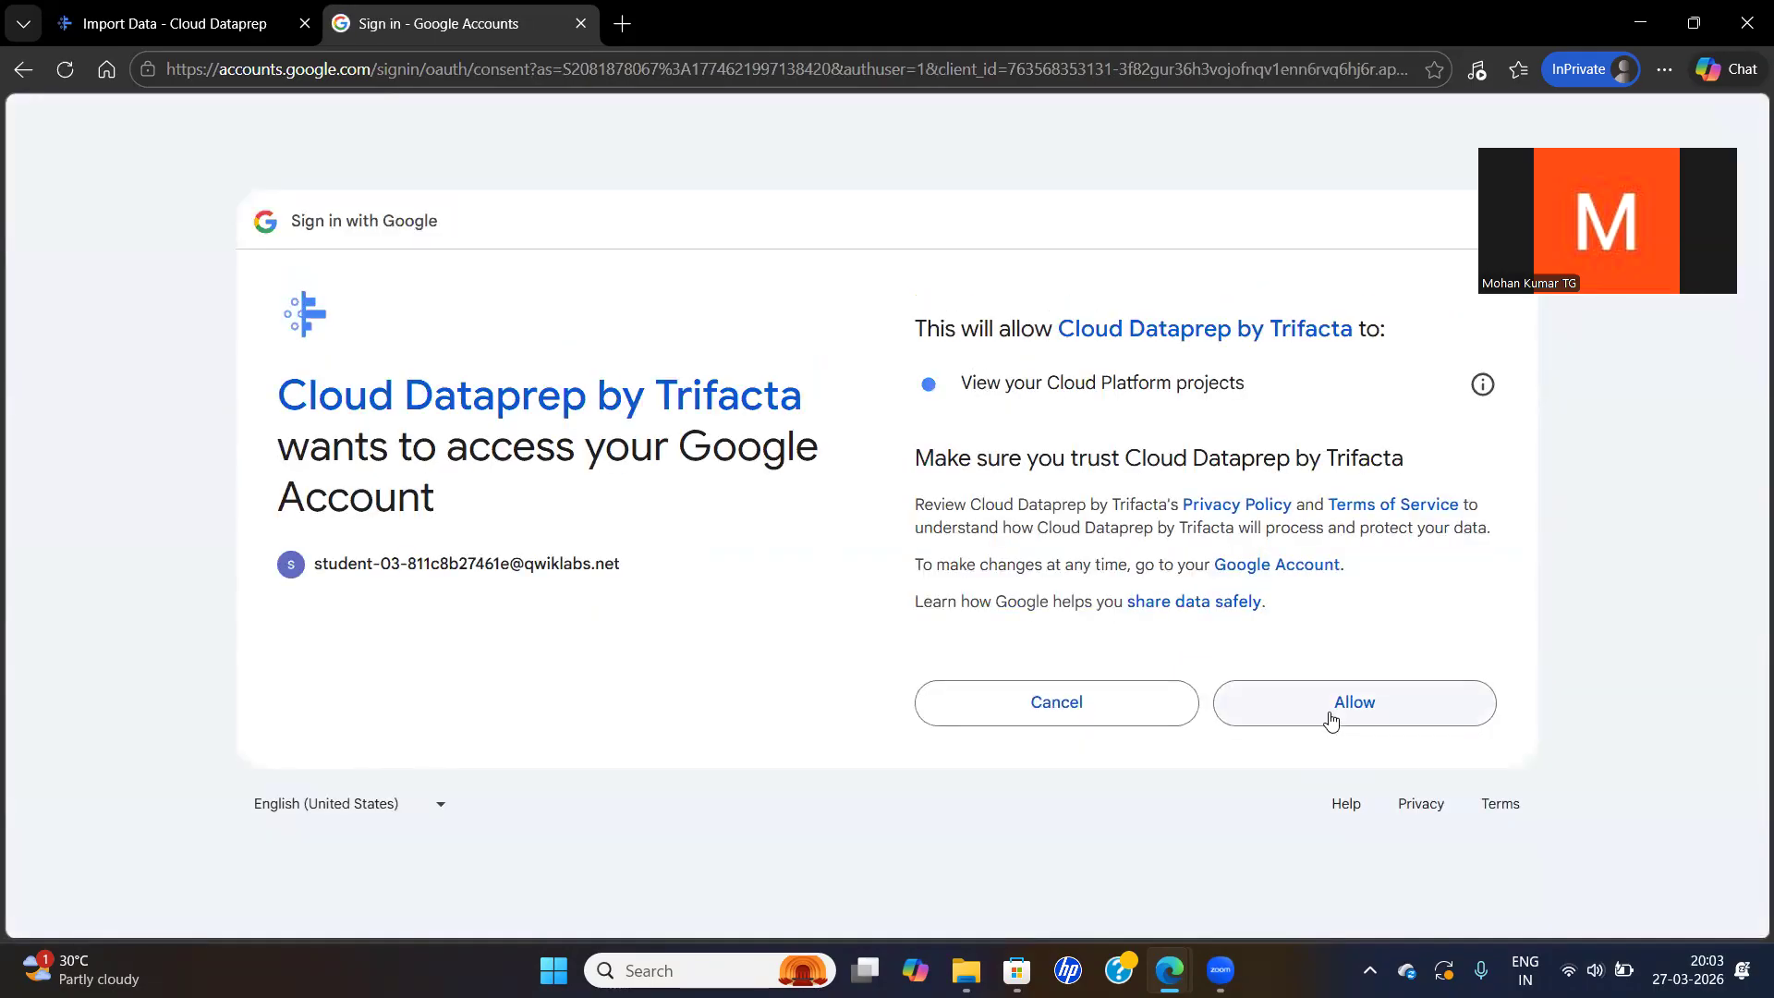
click(1331, 720)
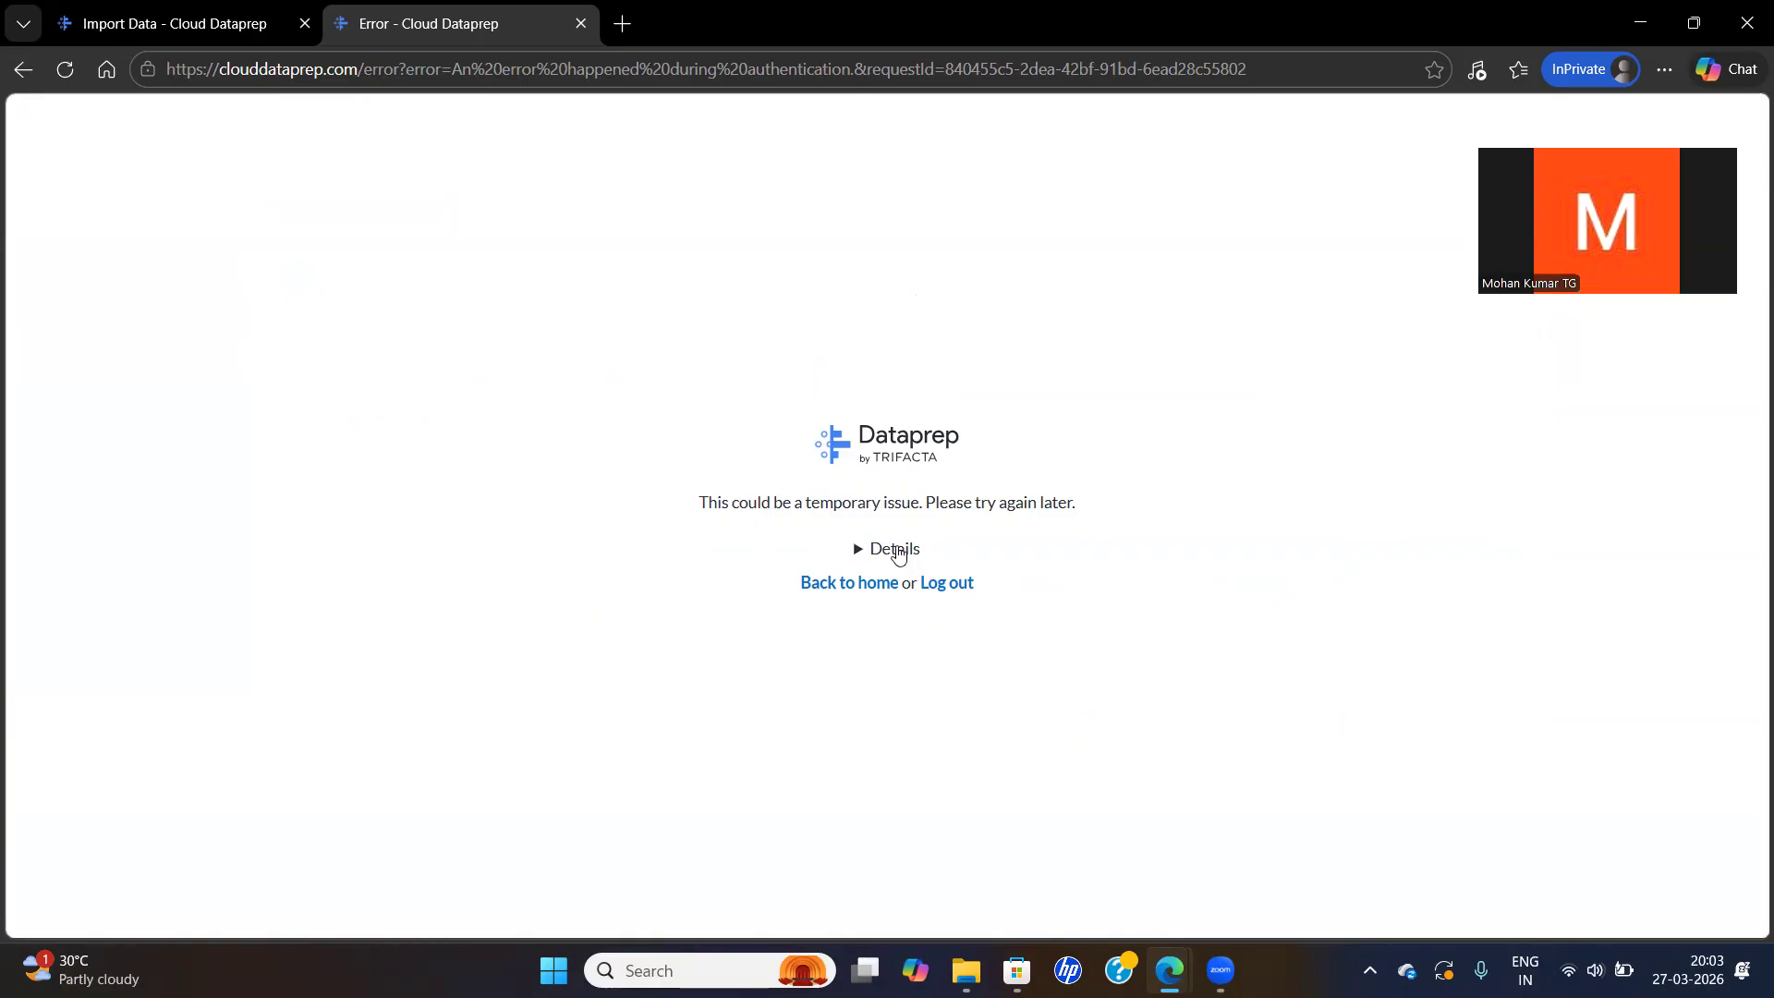
Go back to the Dataprep home from the error page, continue to the sign-in verification and bring up the account chooser
click(844, 592)
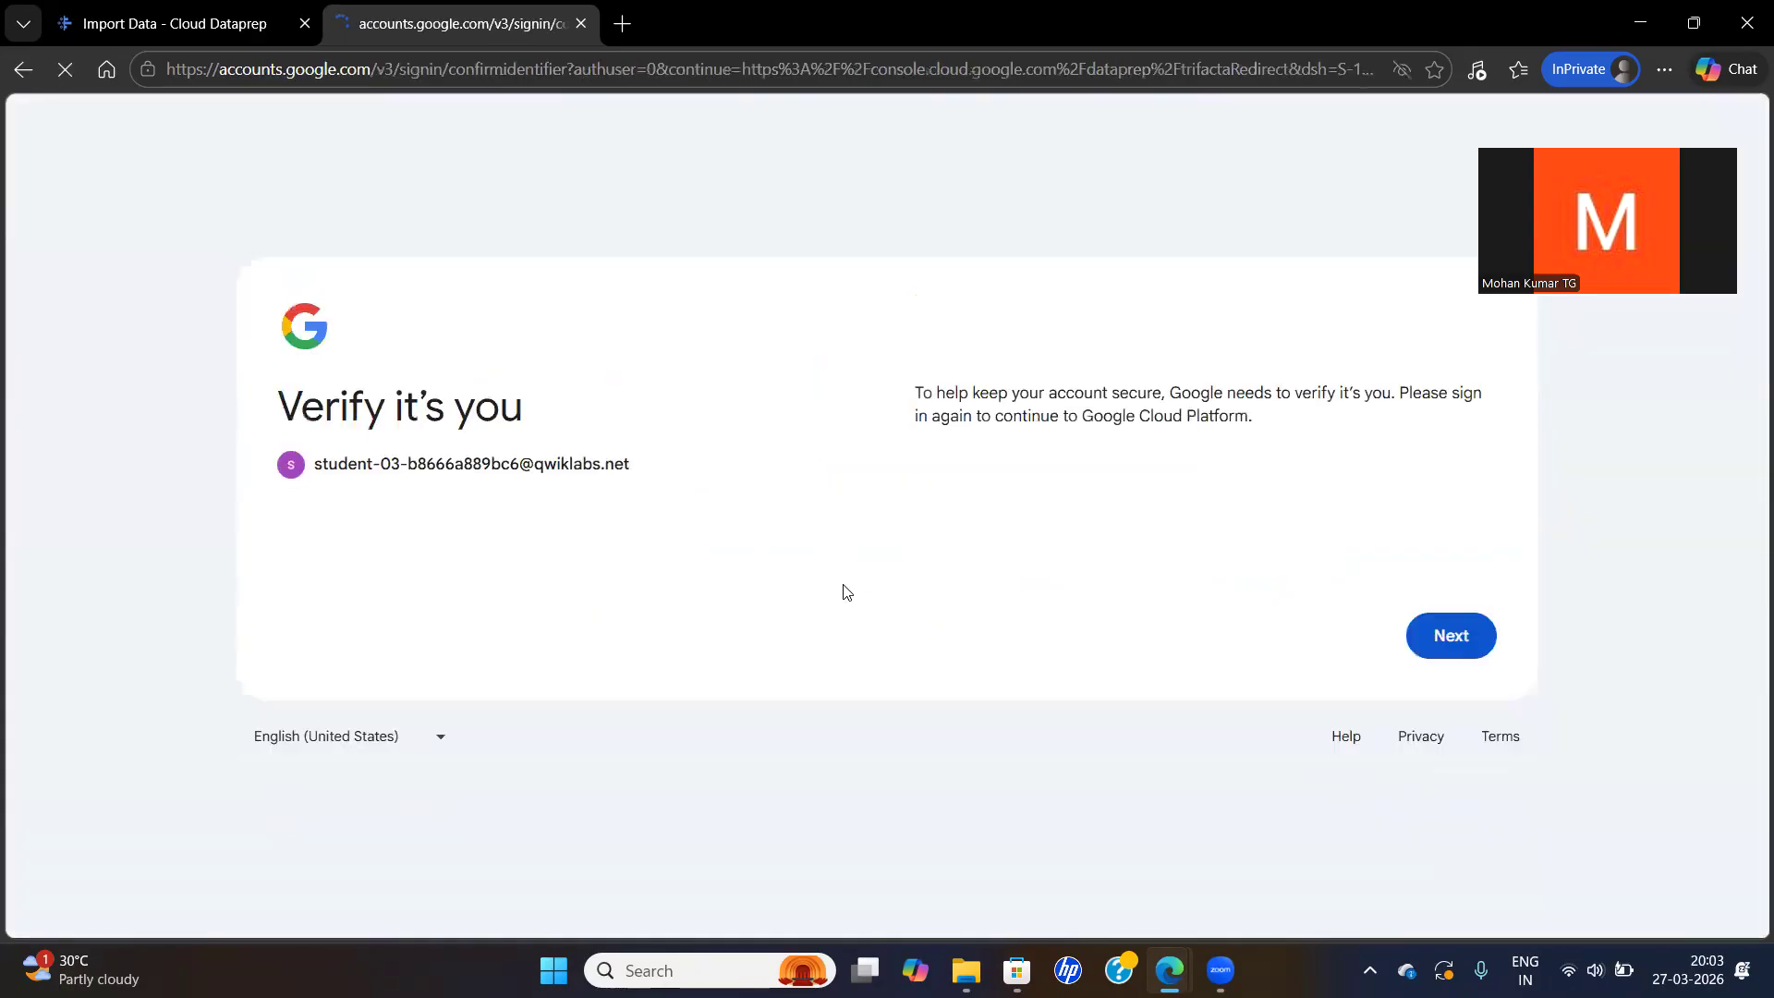
click(1473, 646)
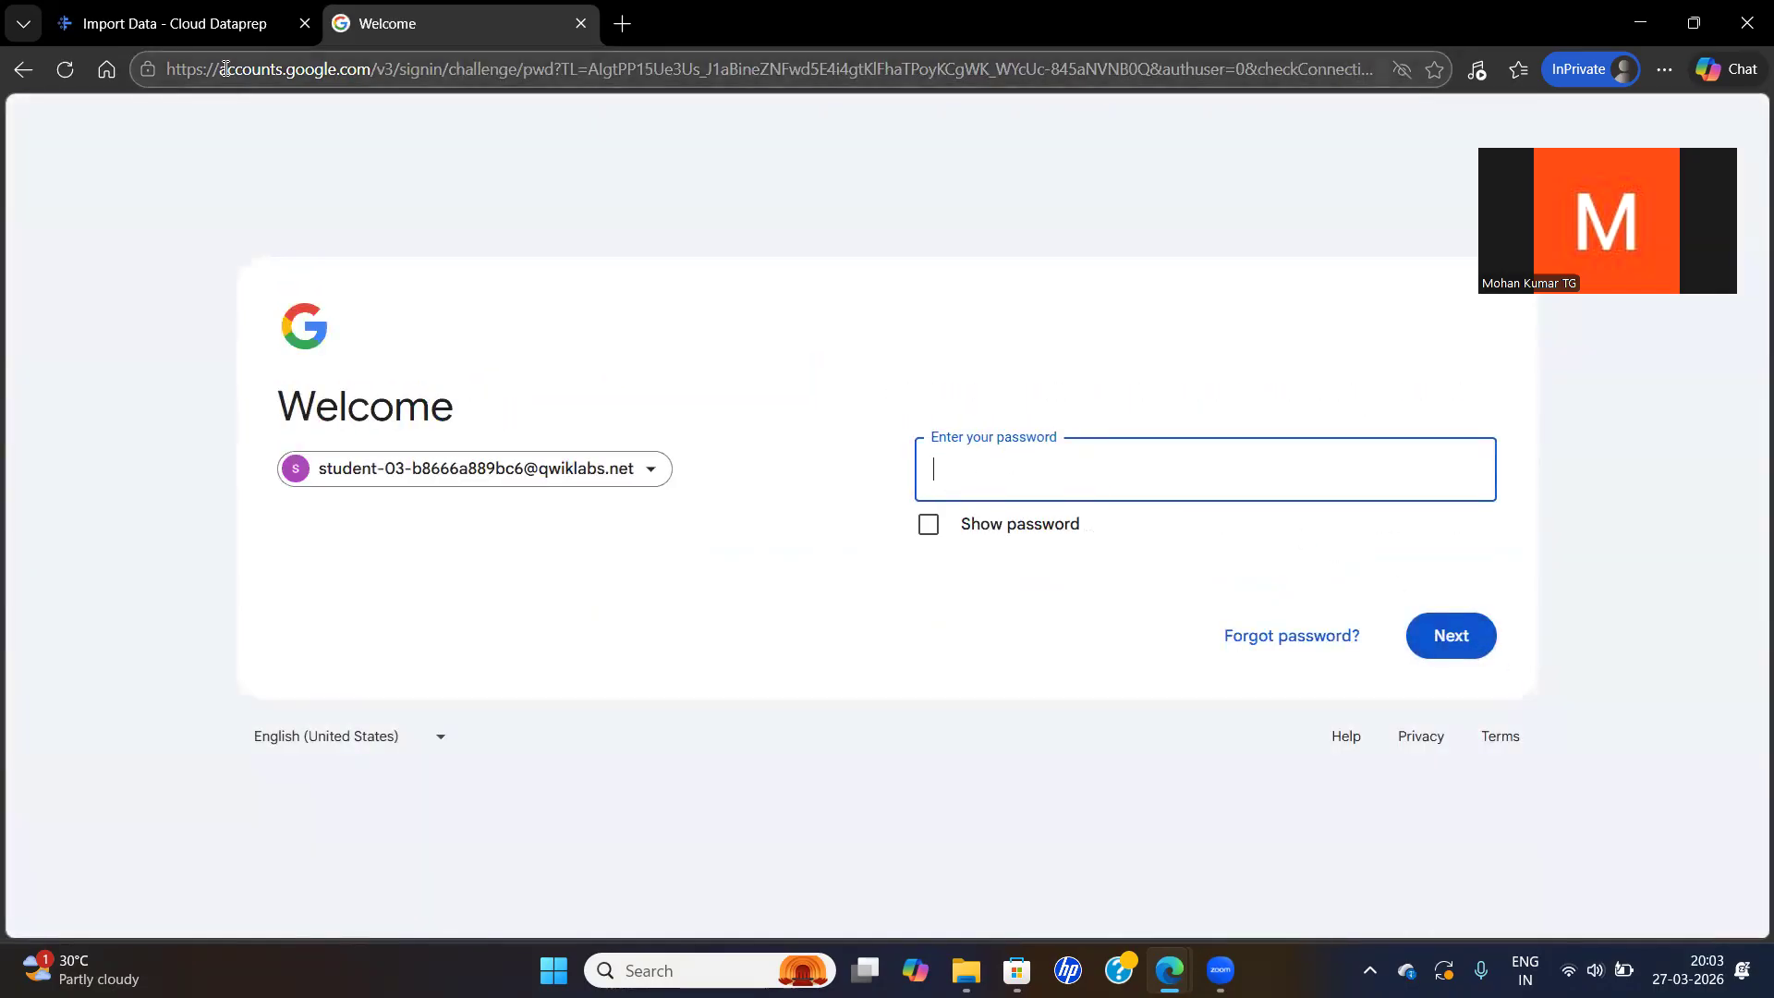
click(197, 20)
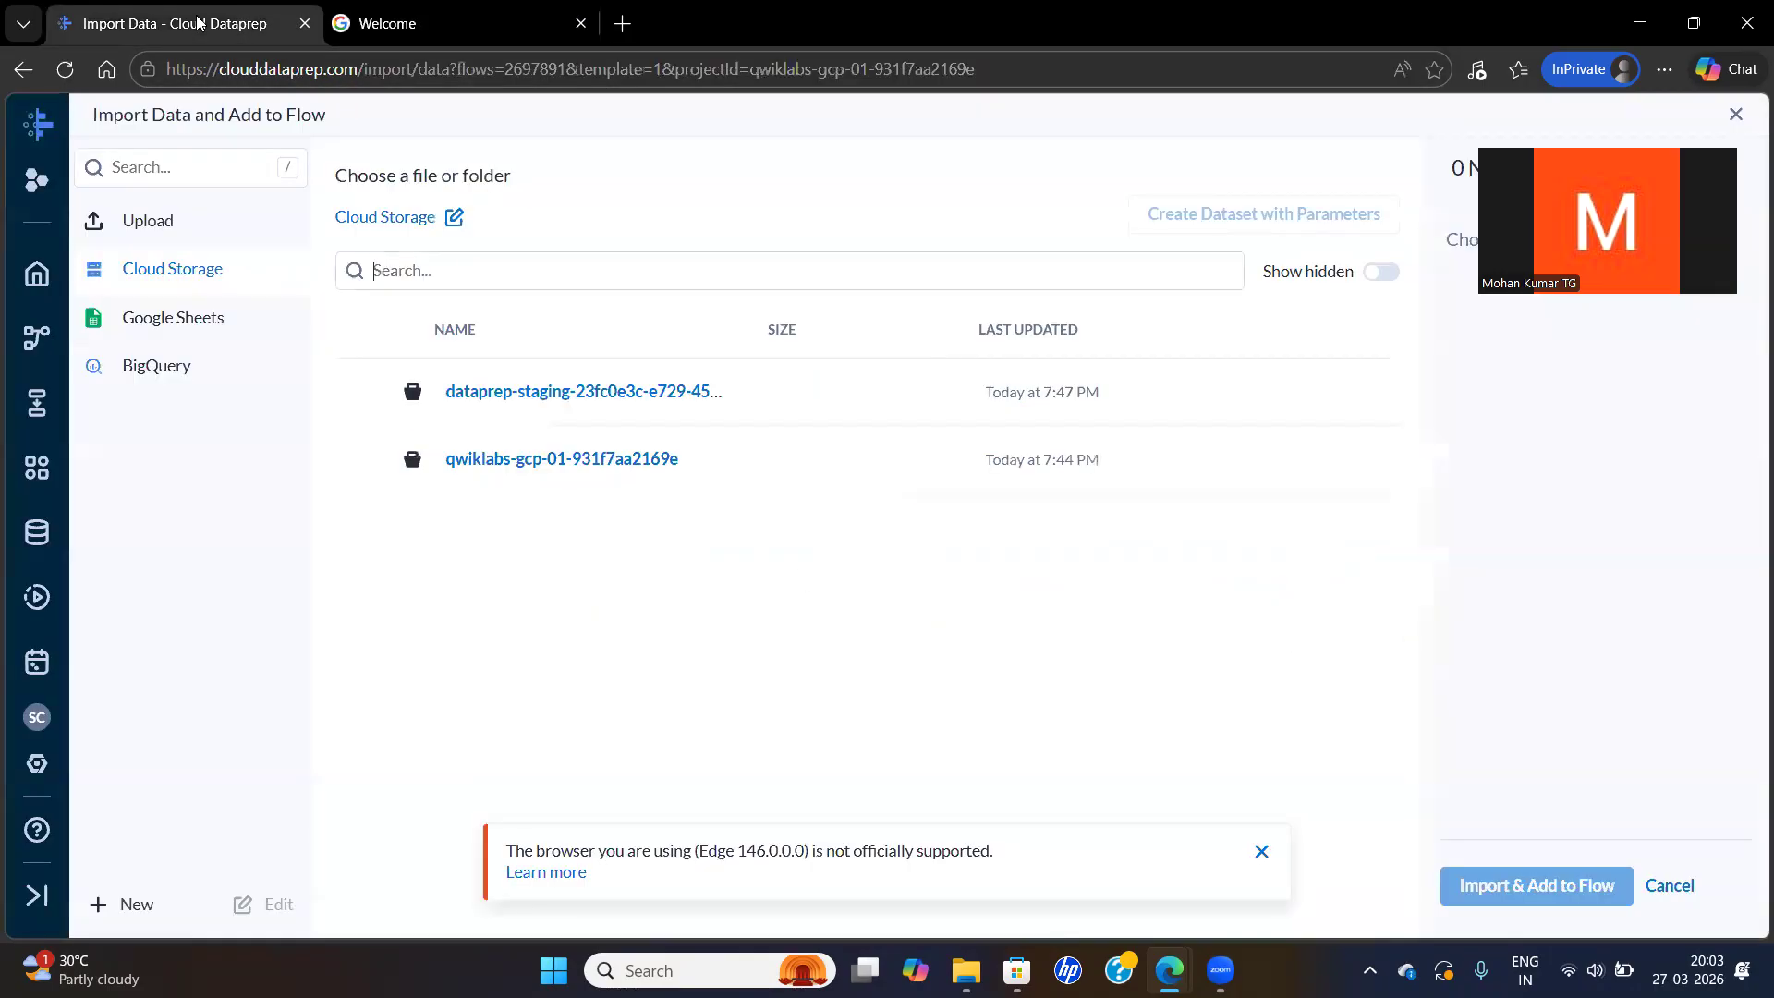
click(364, 28)
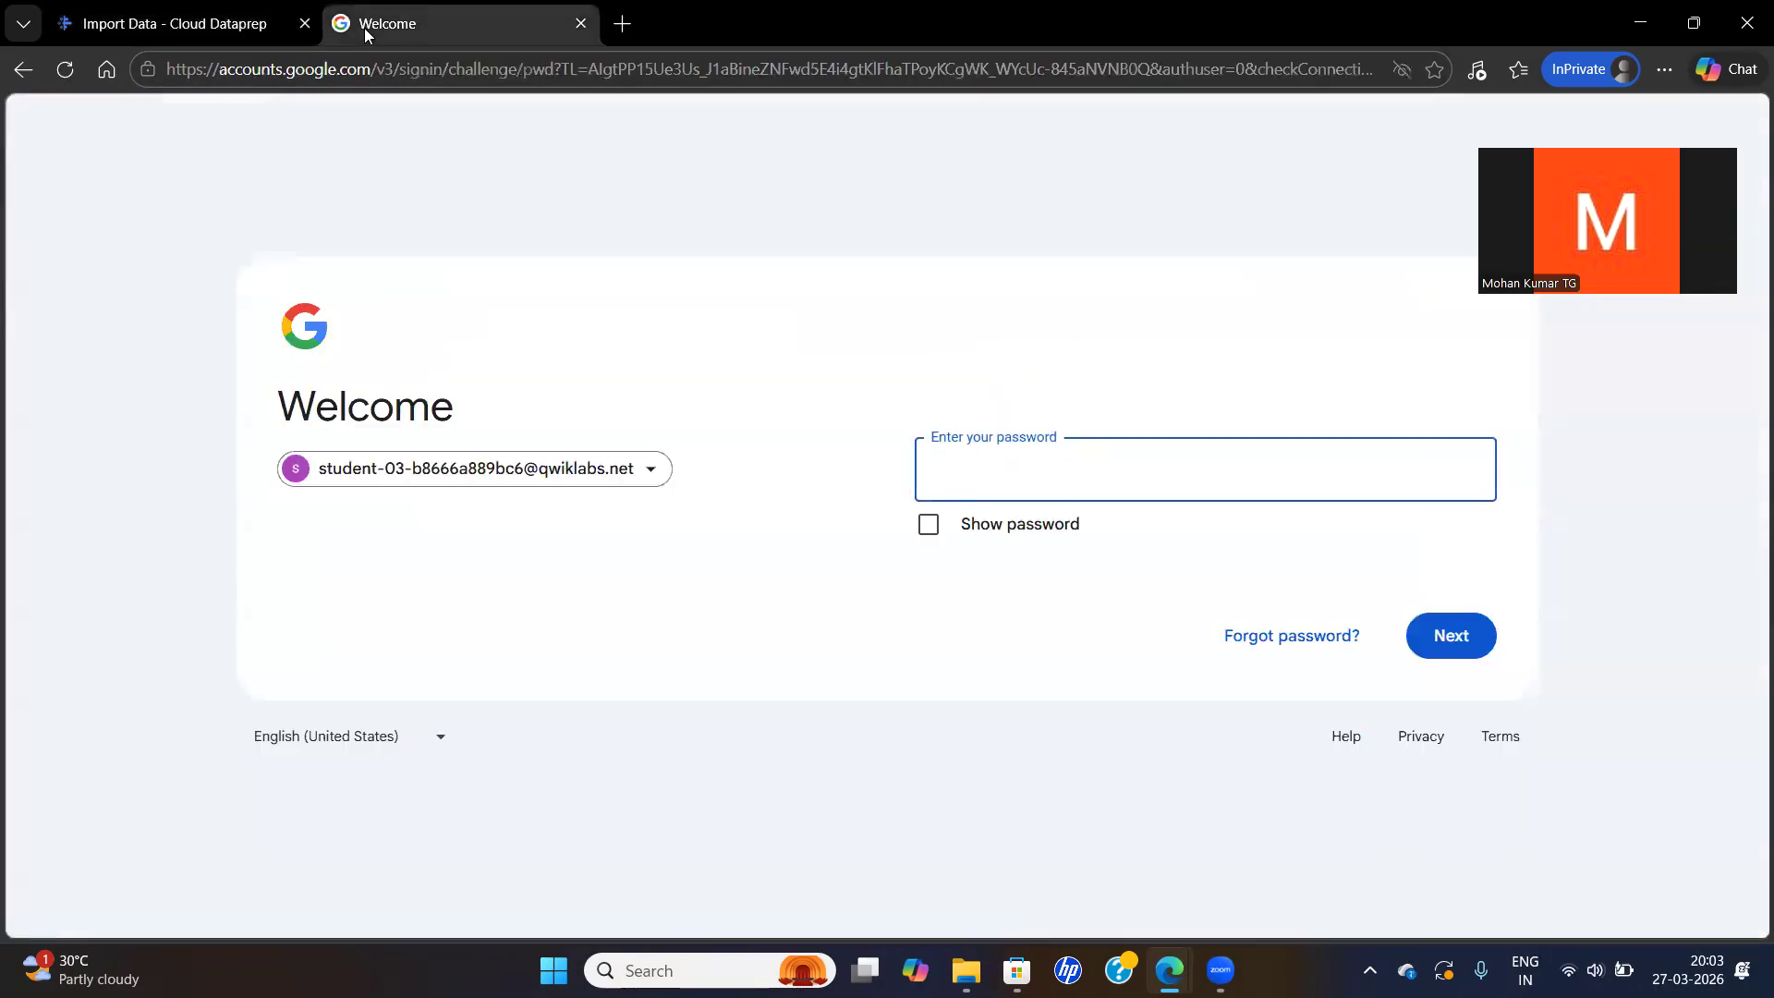
key(alt+Tab)
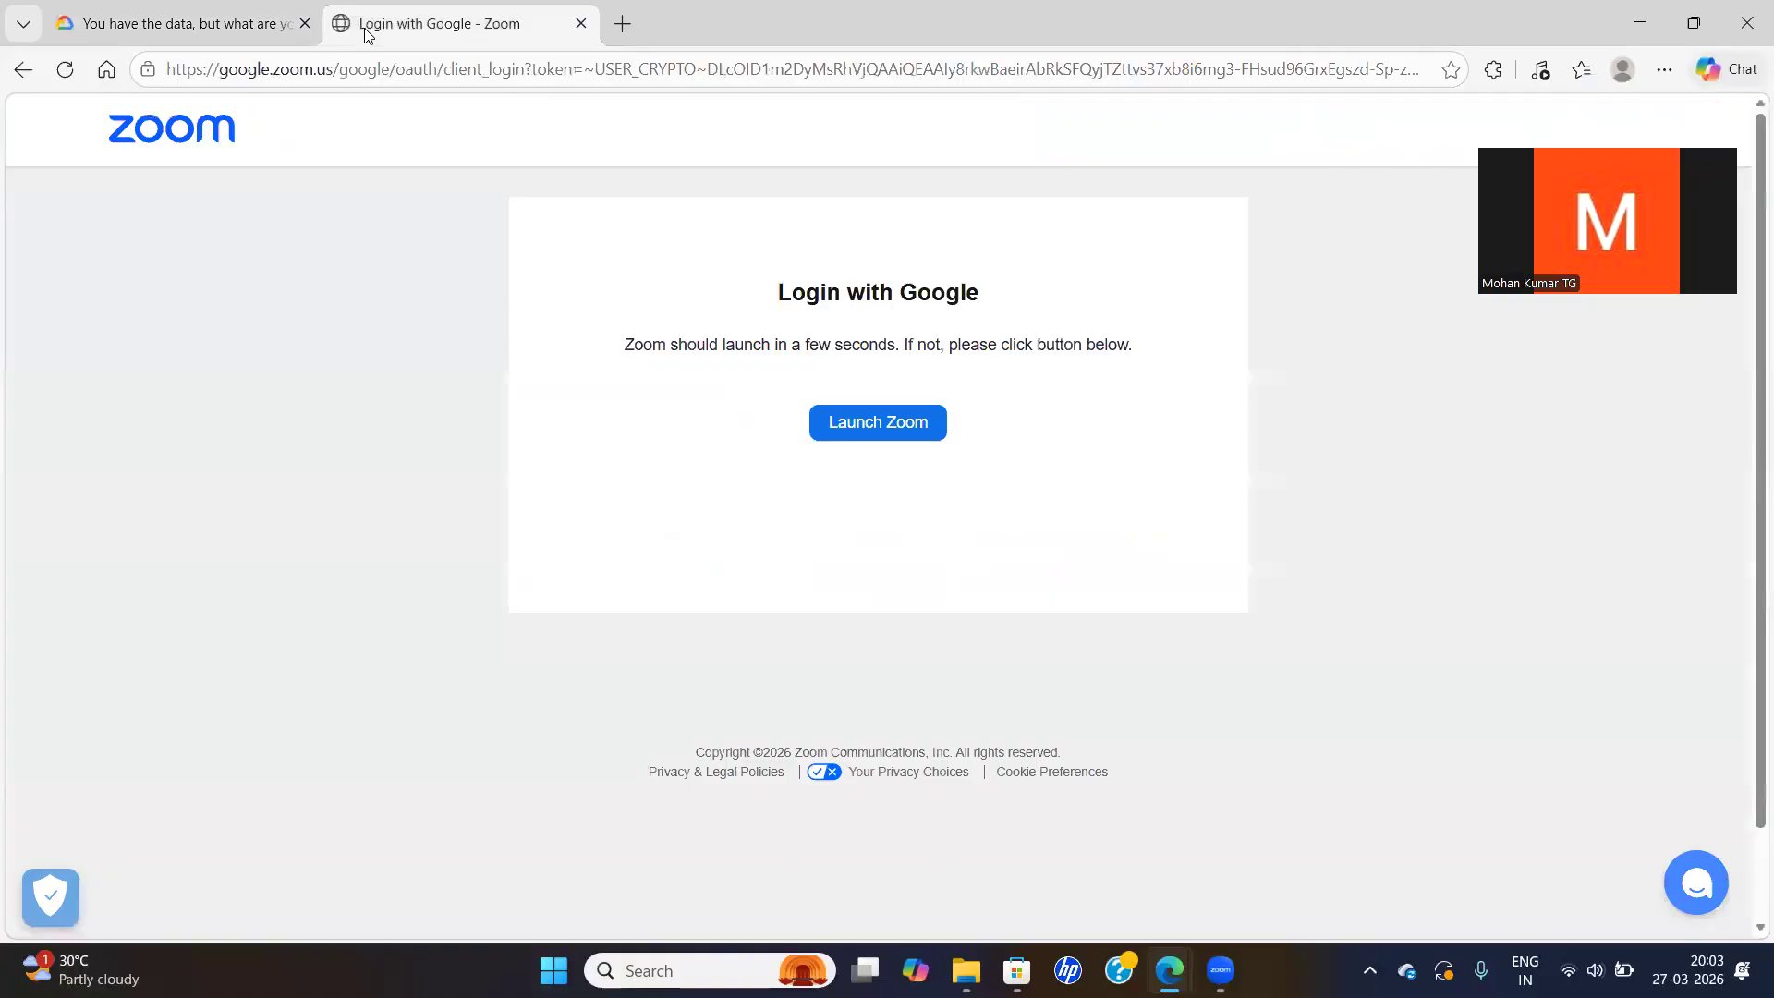
key(alt+Tab)
key(alt+Tab)
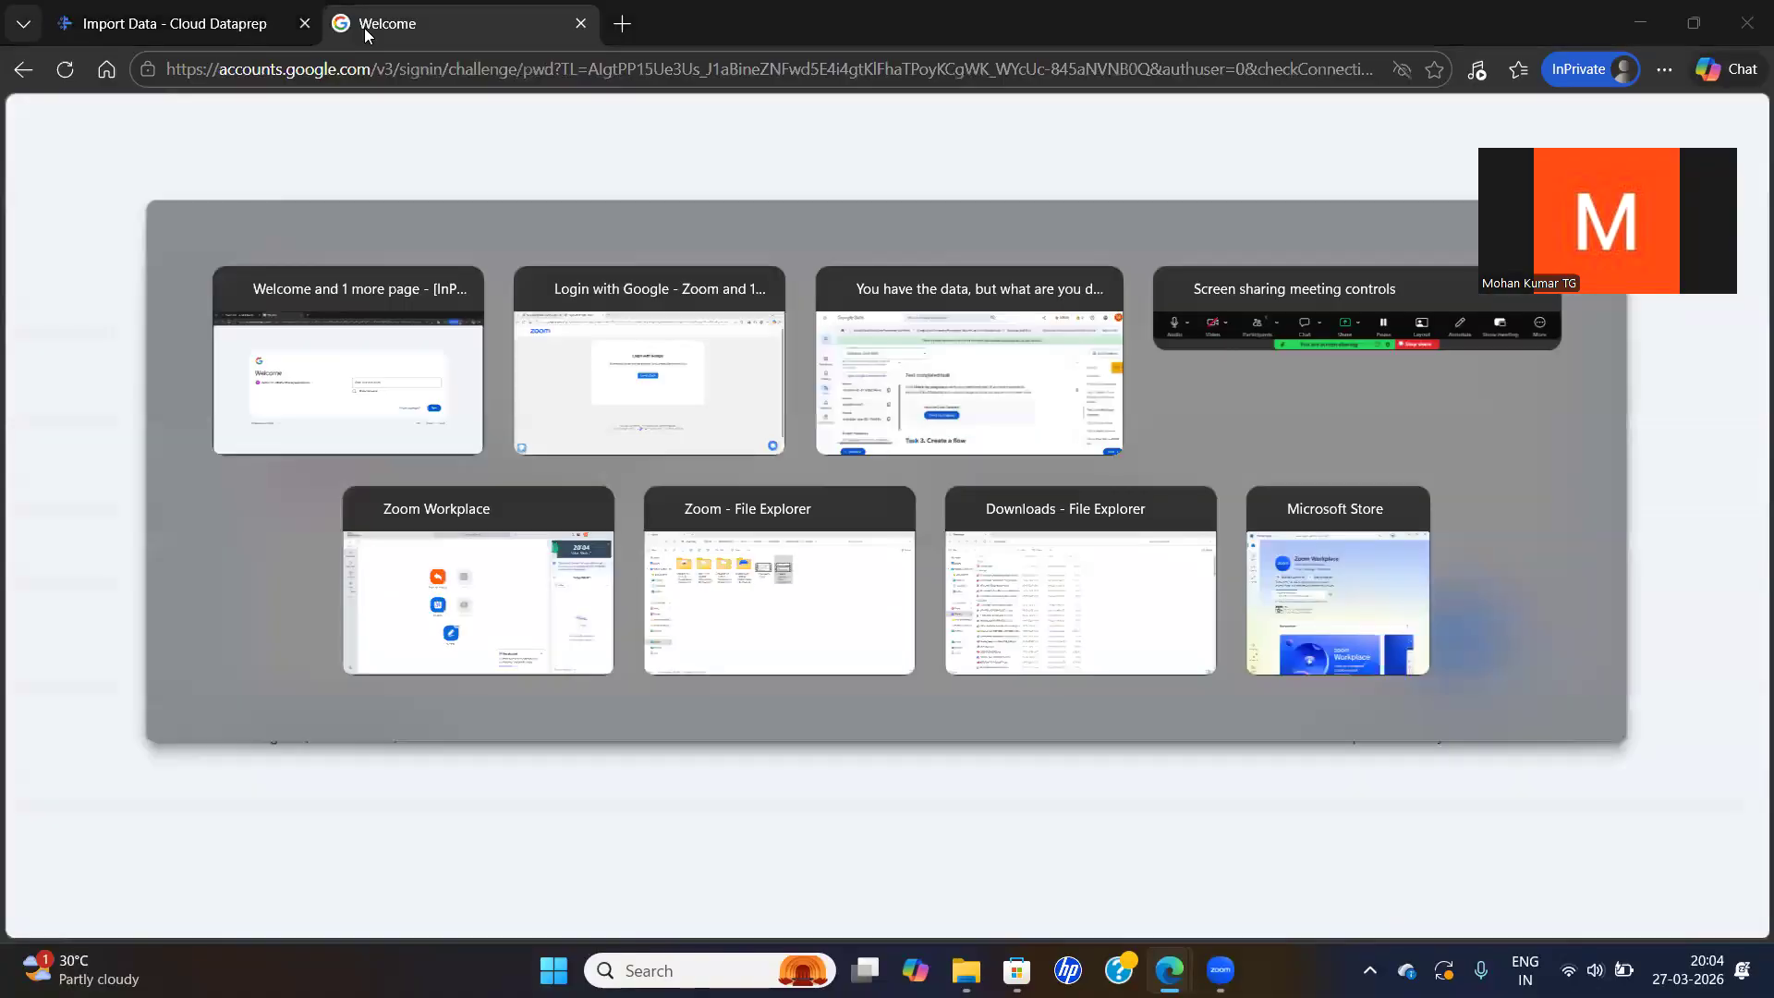
key(Tab)
key(alt+Tab)
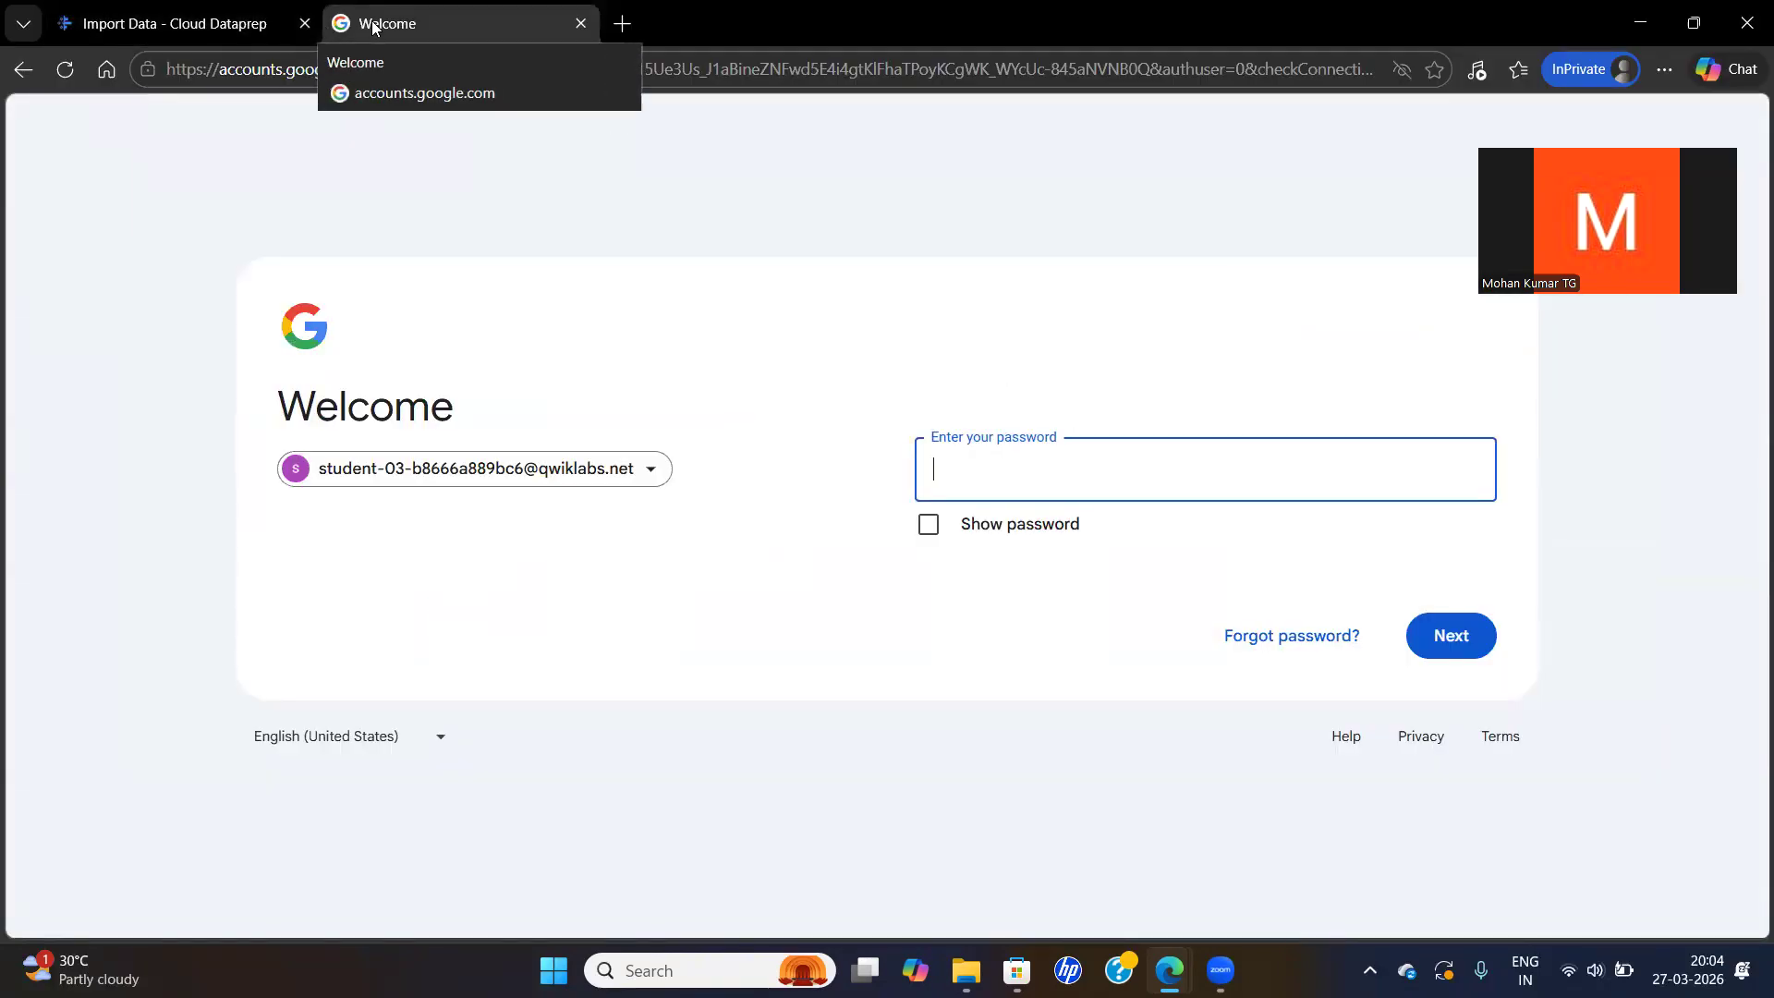
click(621, 479)
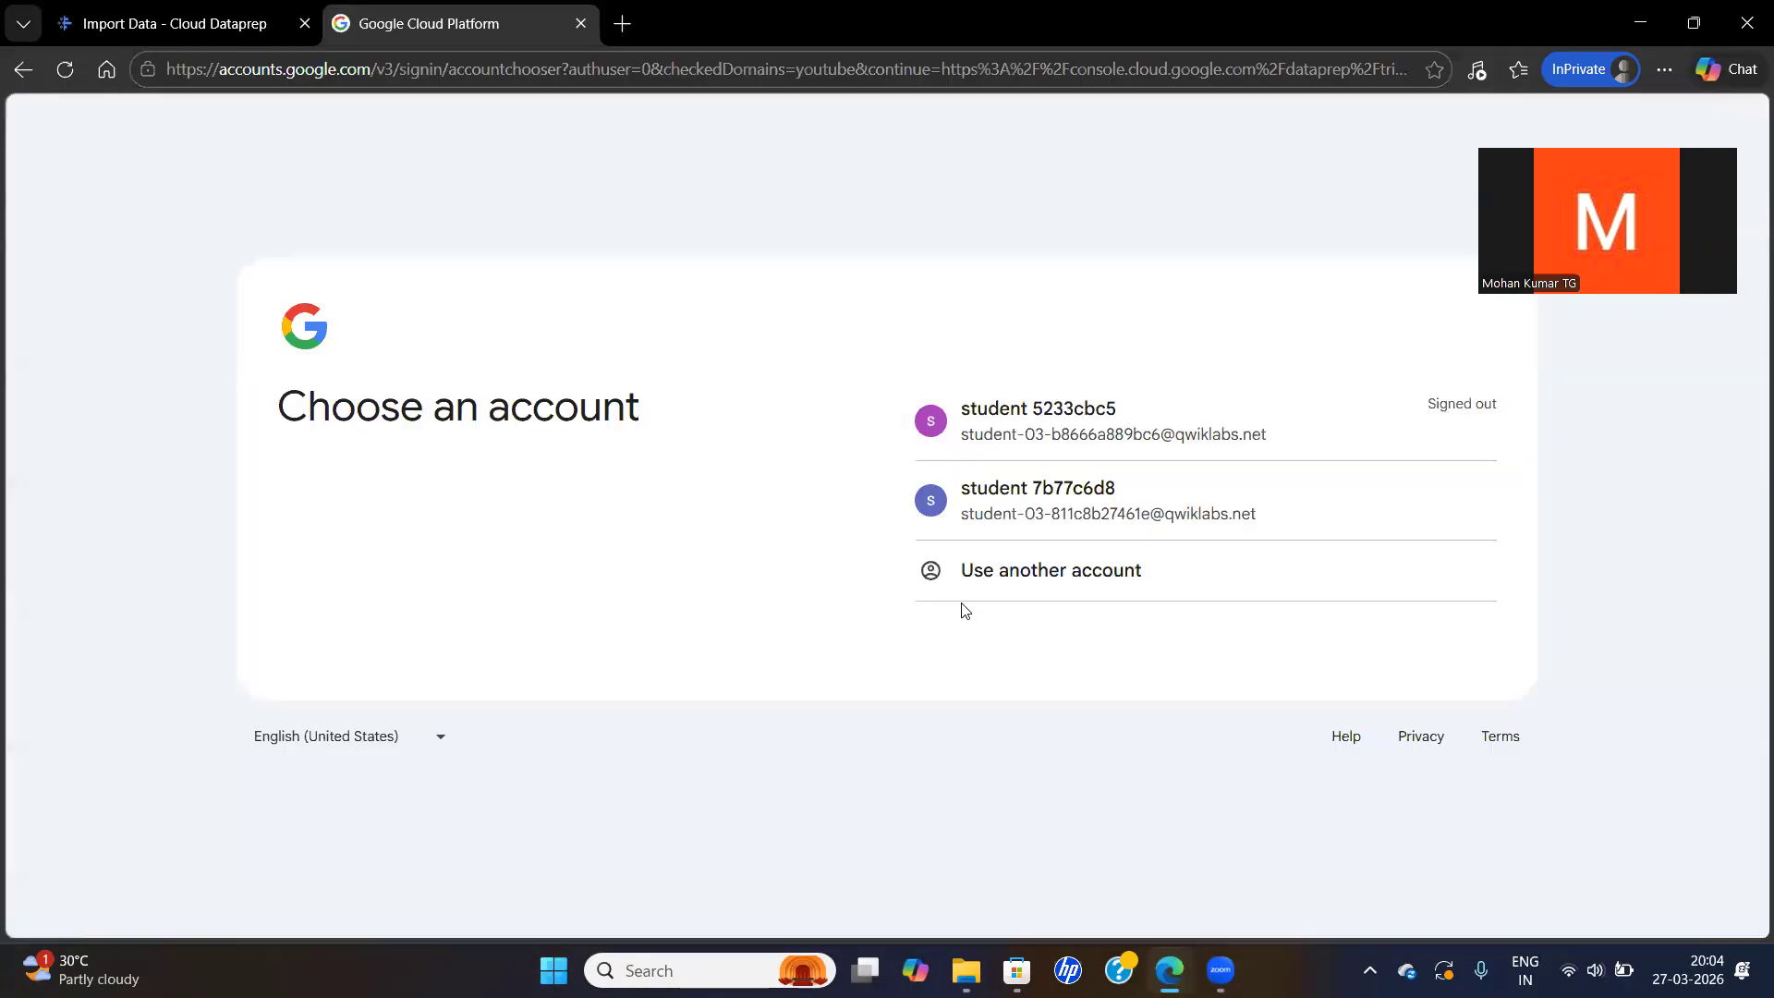
Switch to the Google Skills lab page and copy the student username
mouse_move(1169, 970)
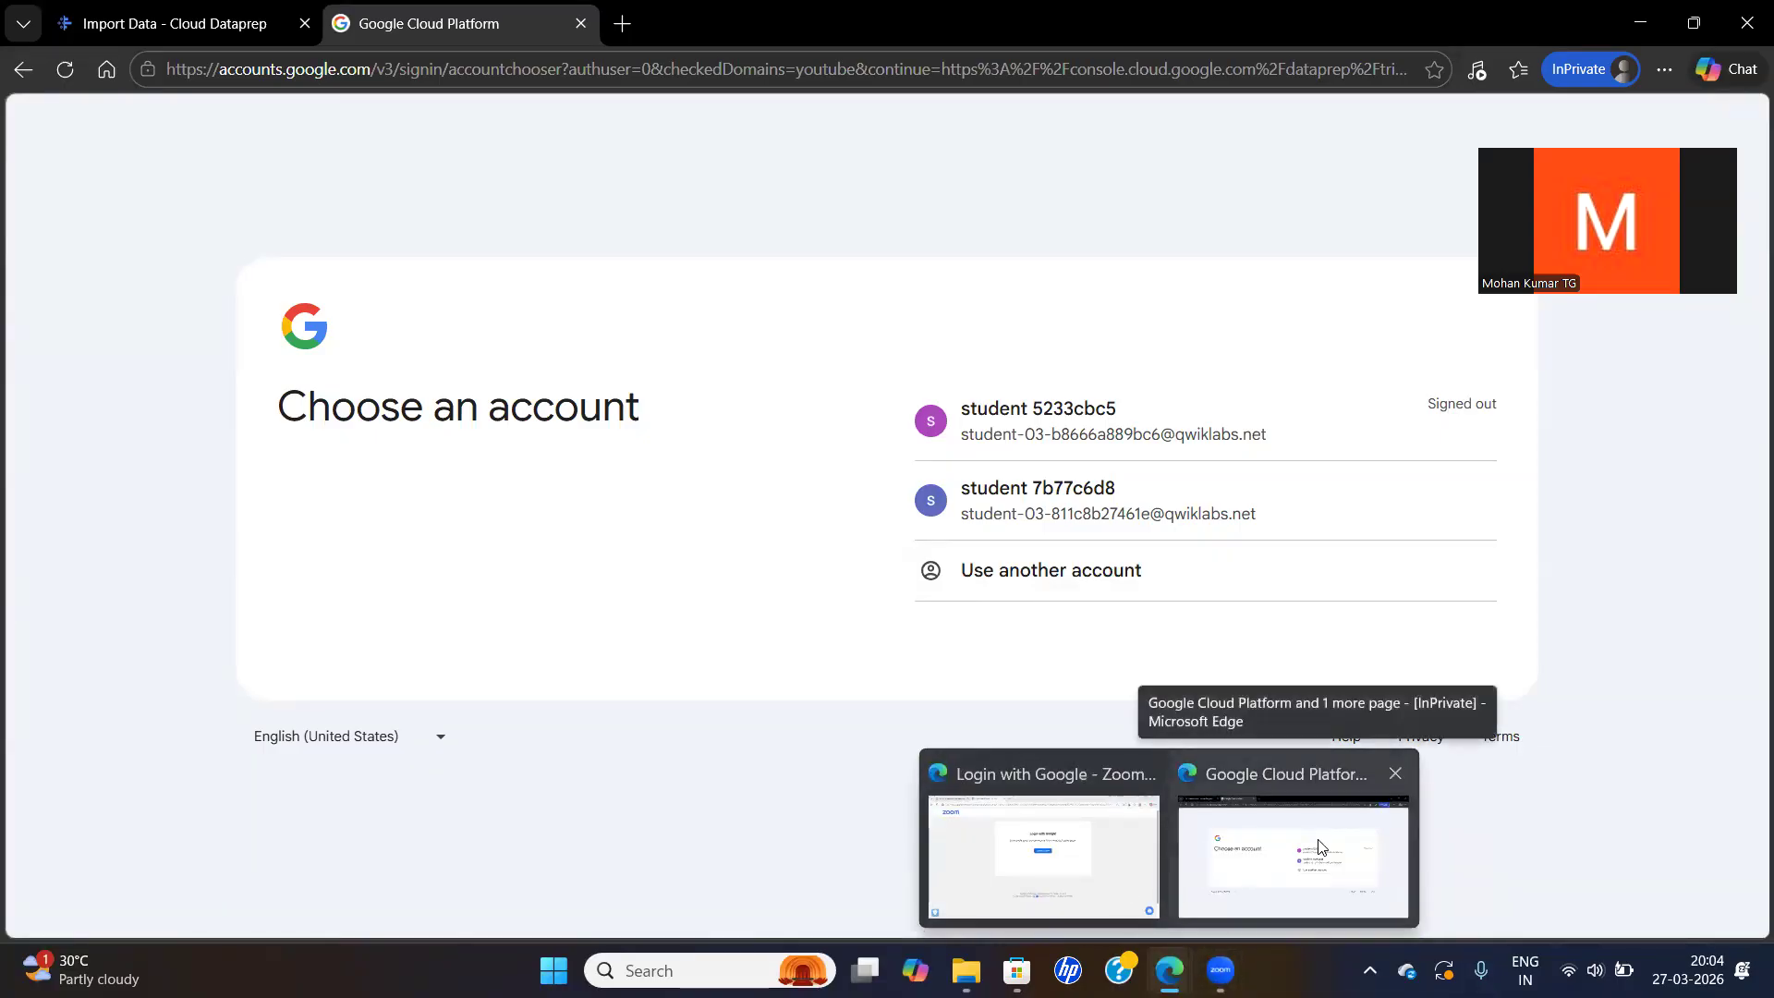
click(1318, 846)
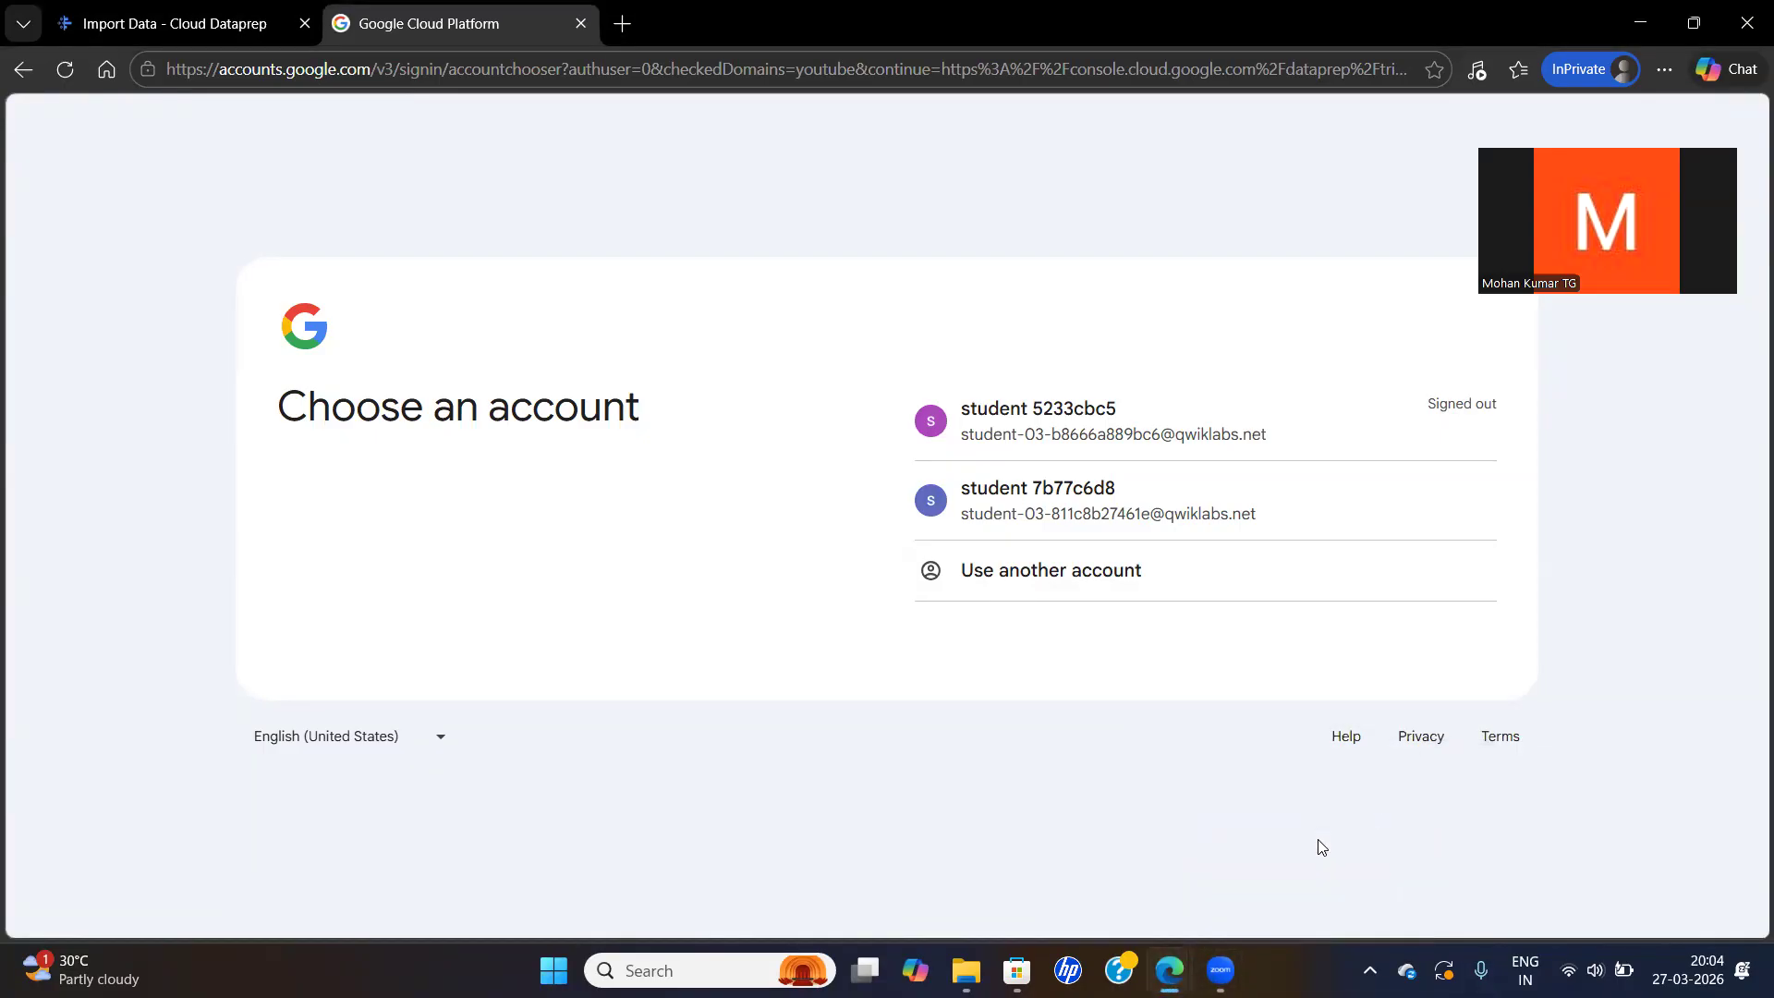
mouse_move(1169, 970)
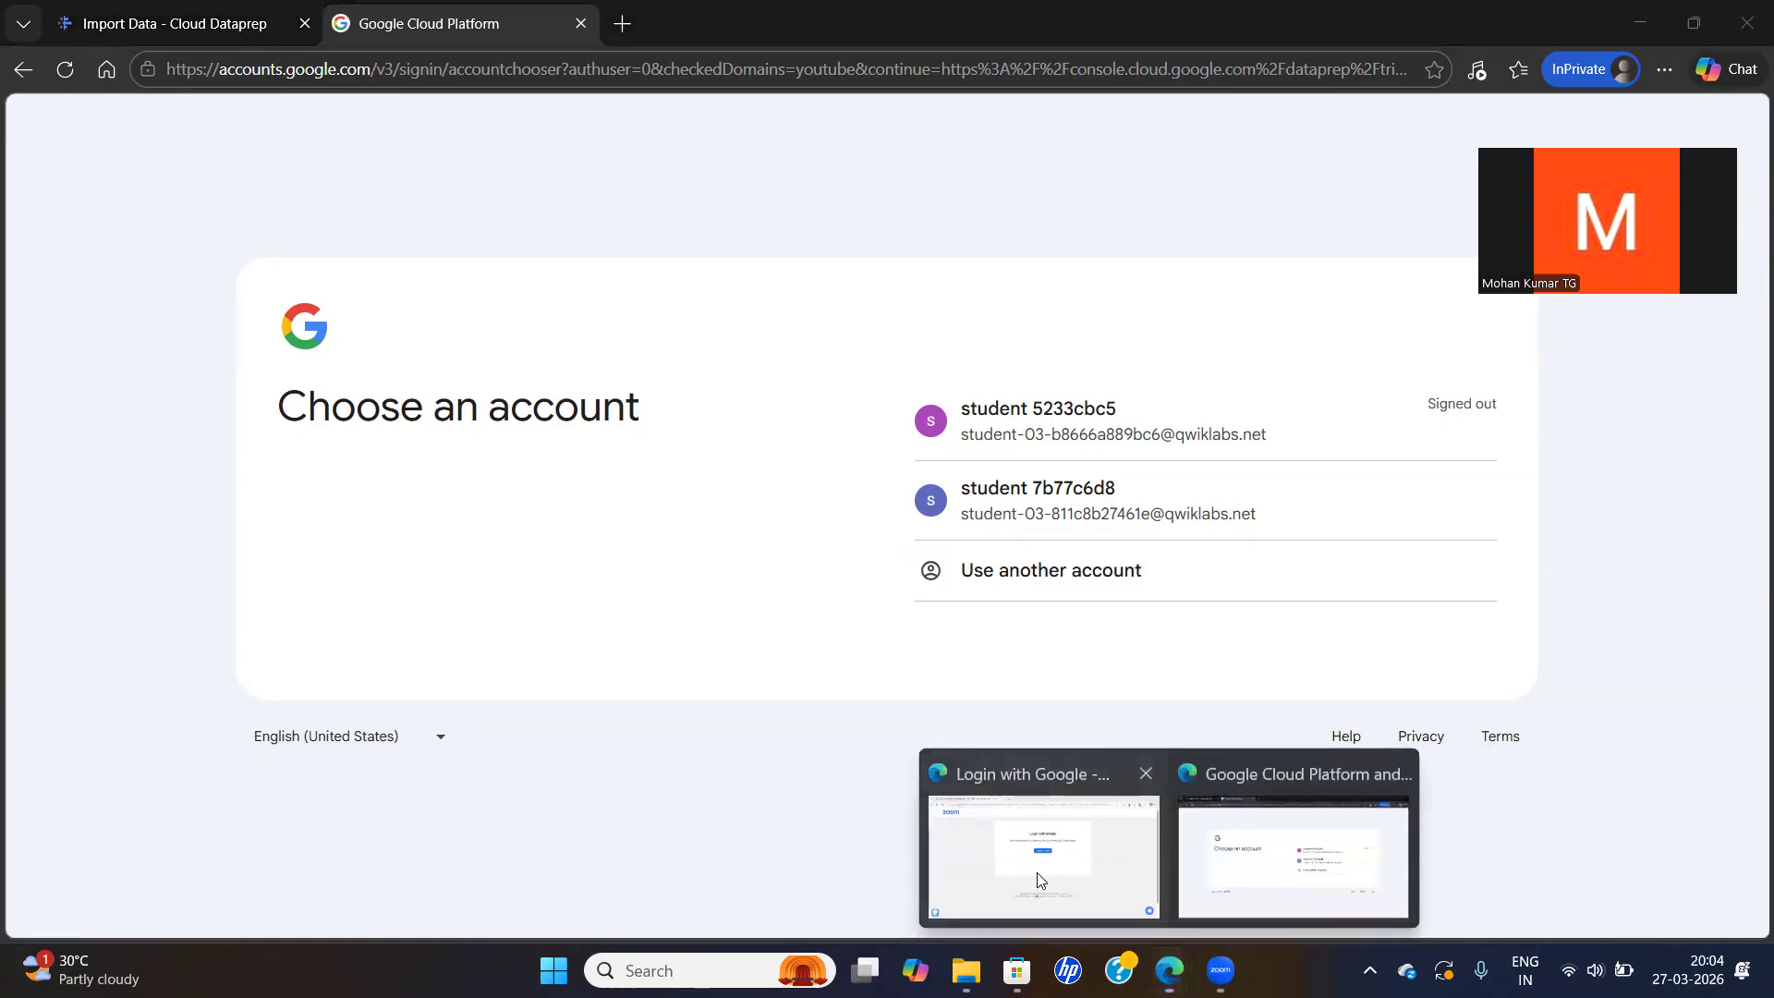
click(968, 813)
click(181, 23)
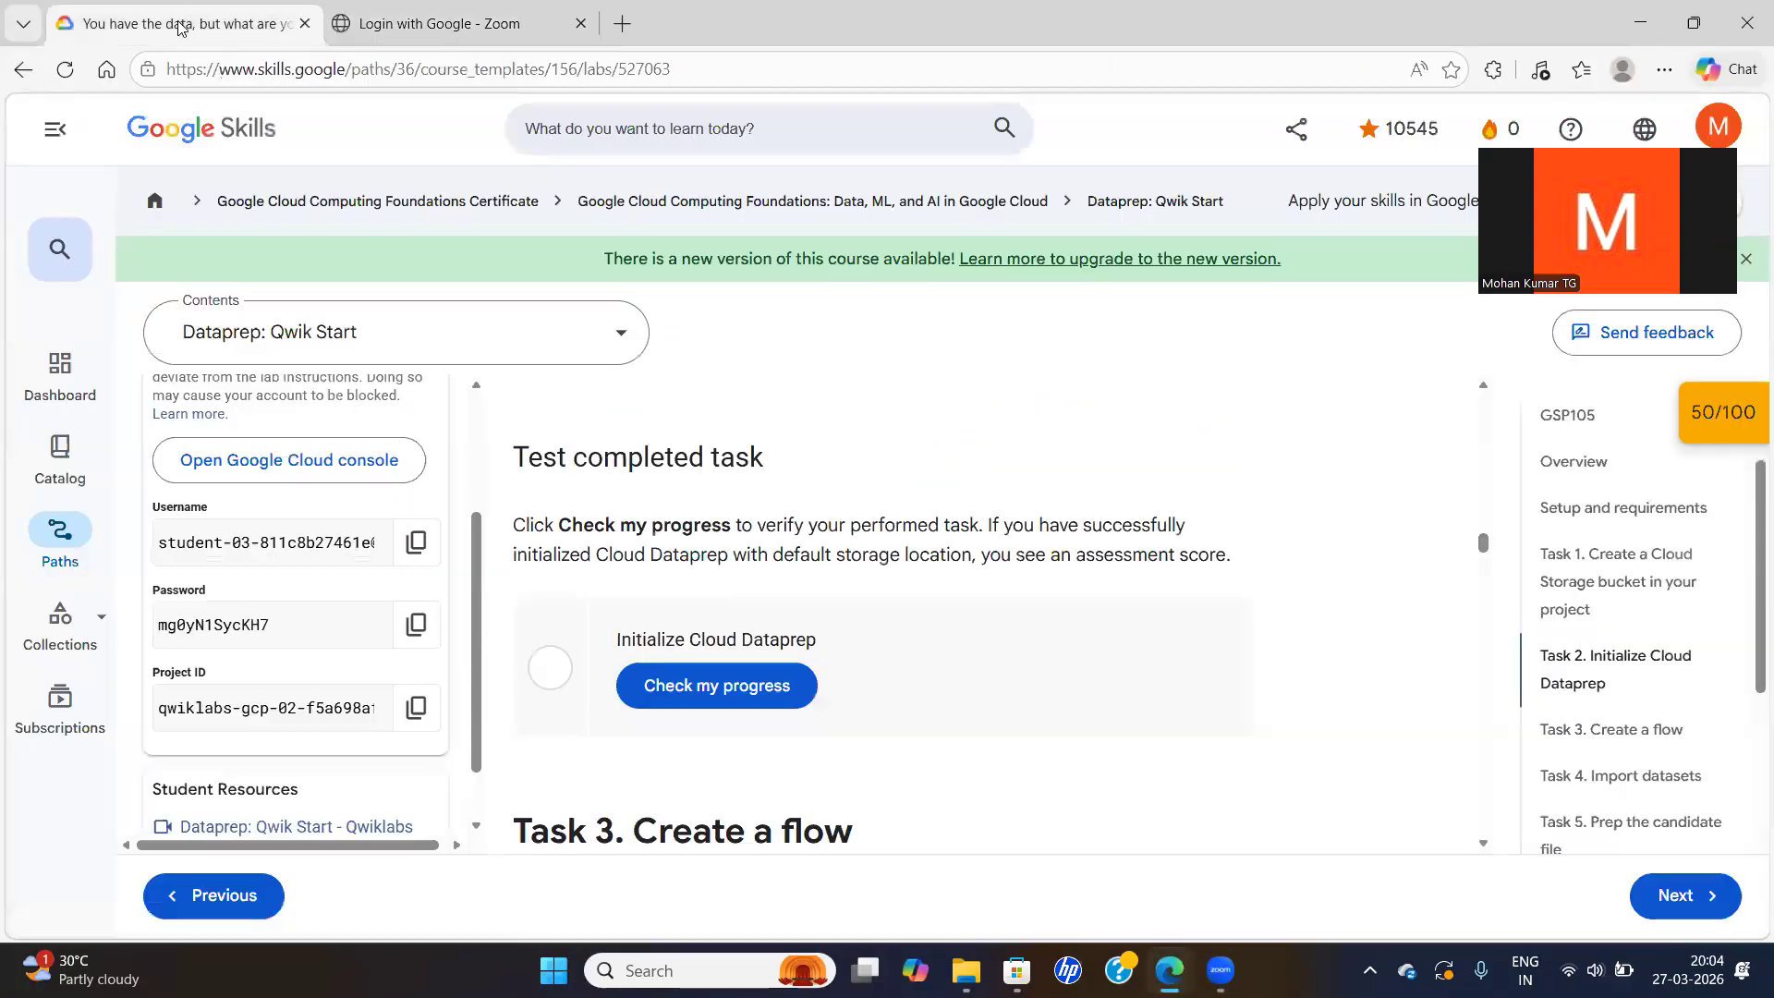
click(417, 543)
Return to the InPrivate account chooser and continue with the student account of the current lab
key(alt+Tab)
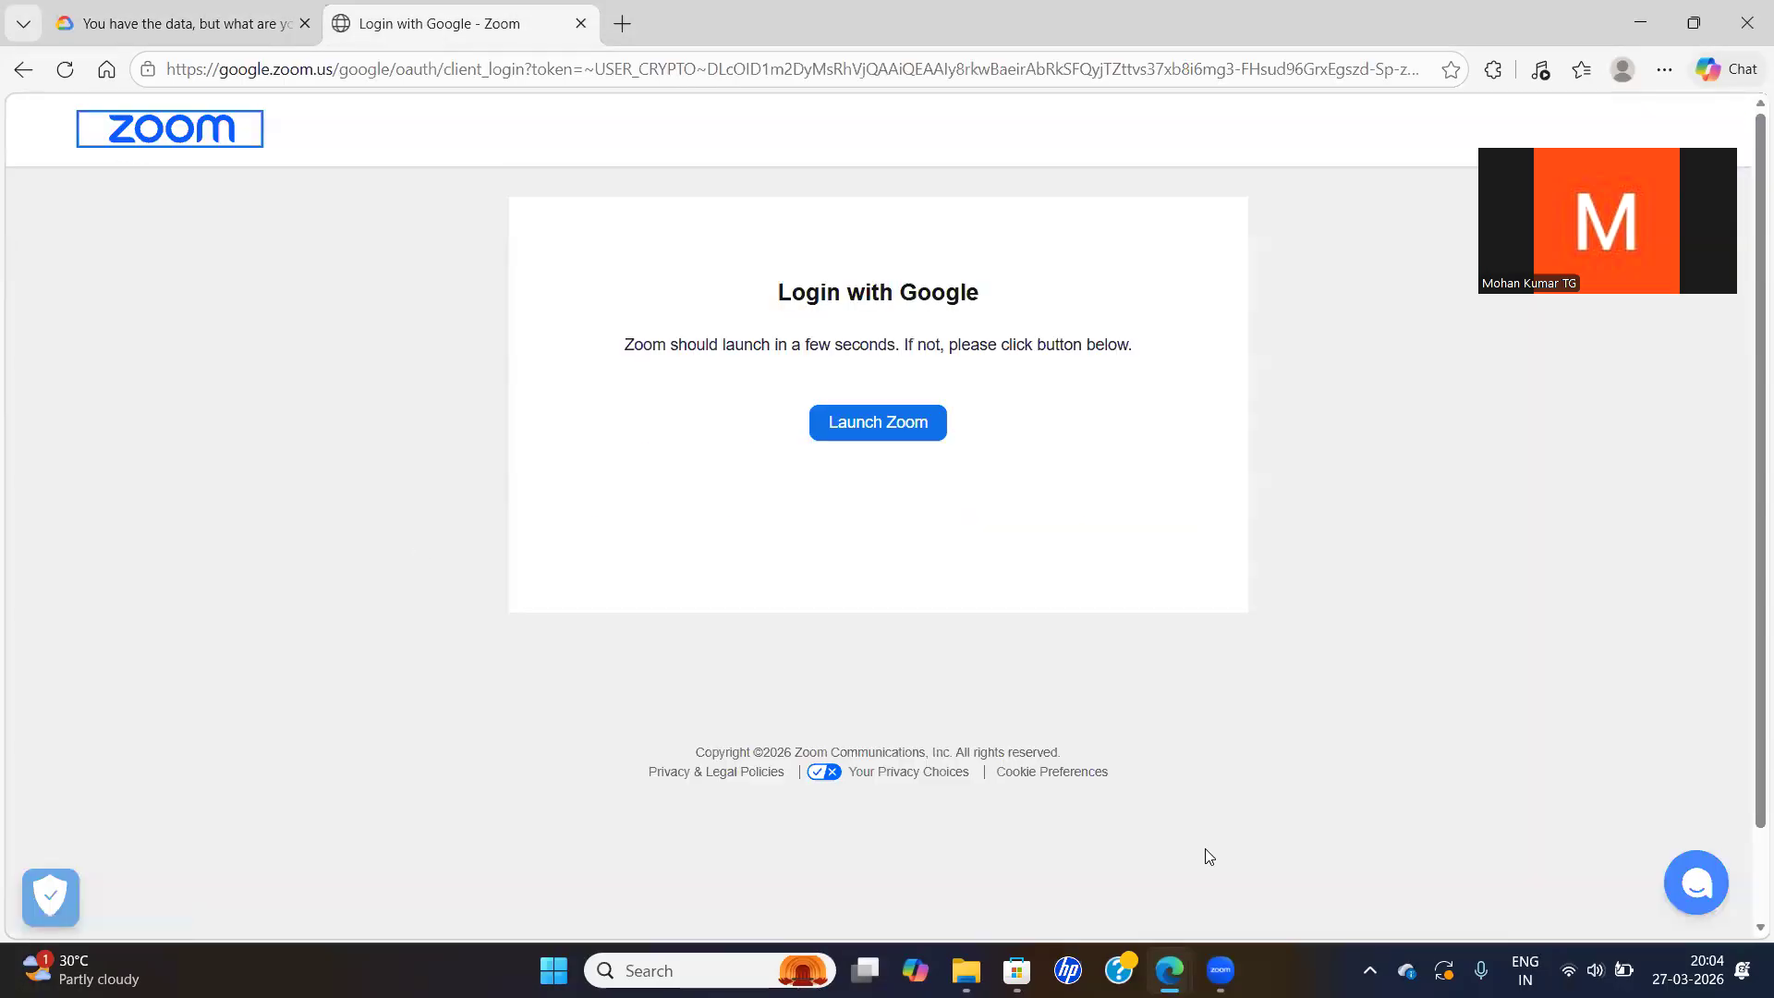
click(1233, 952)
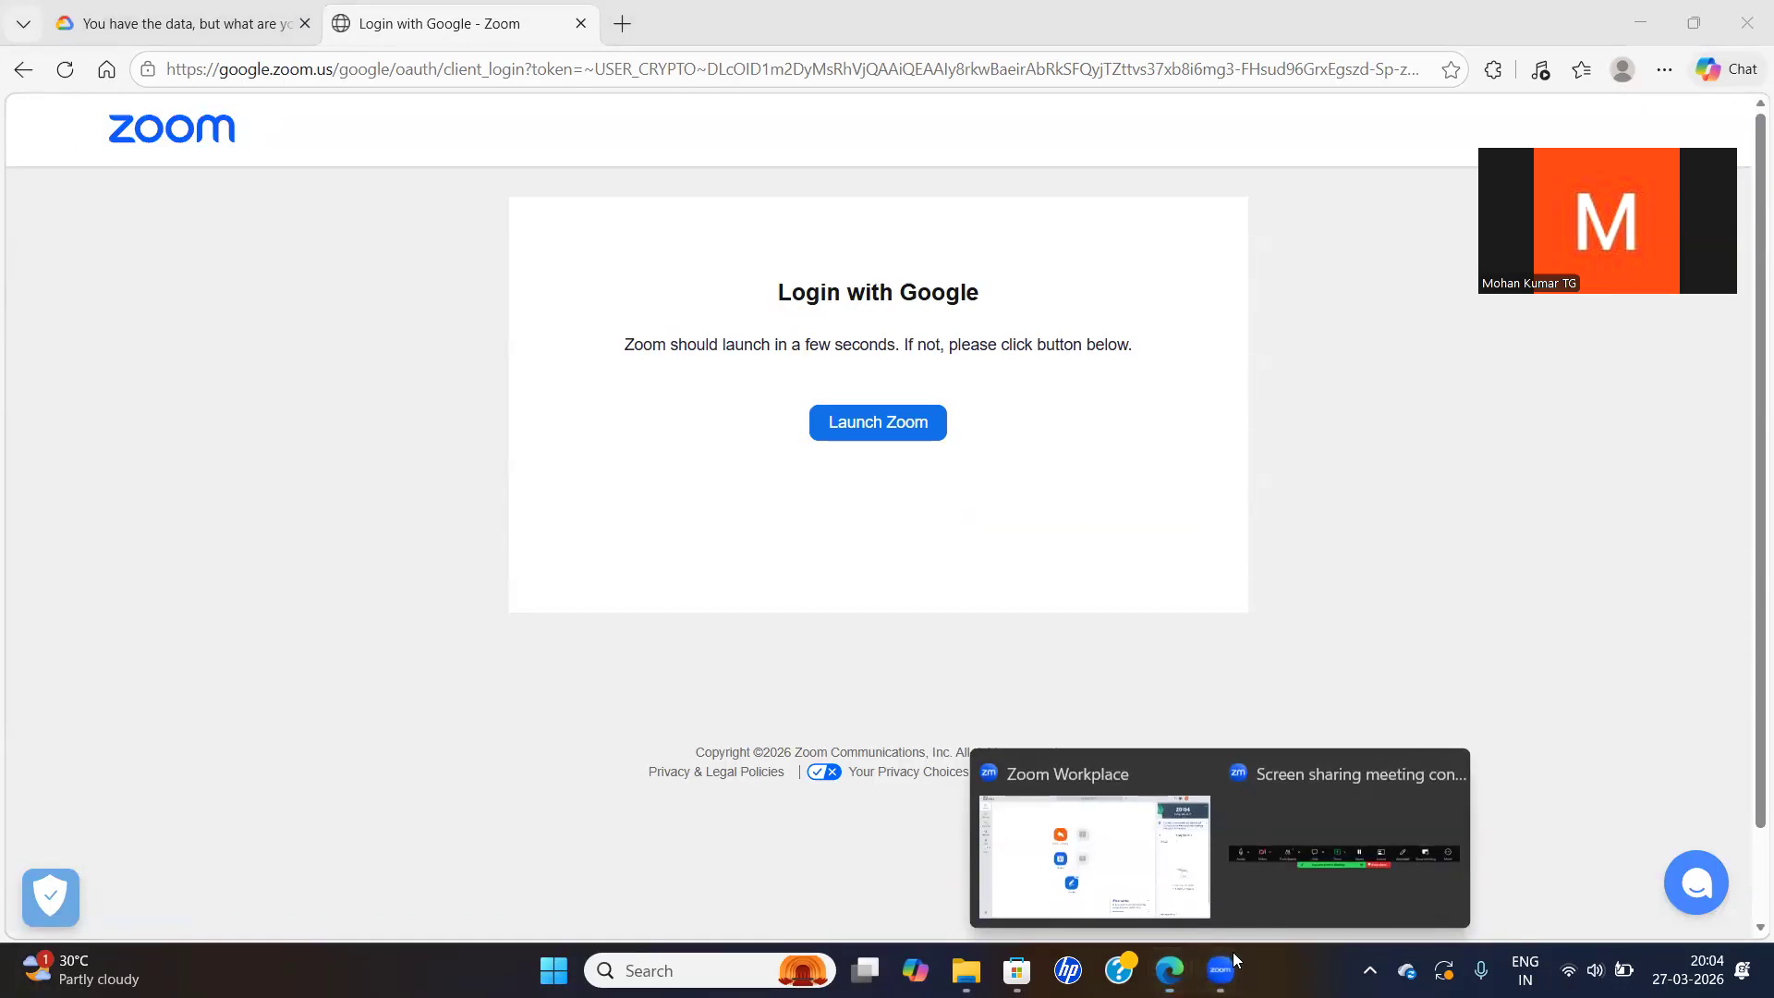
click(227, 31)
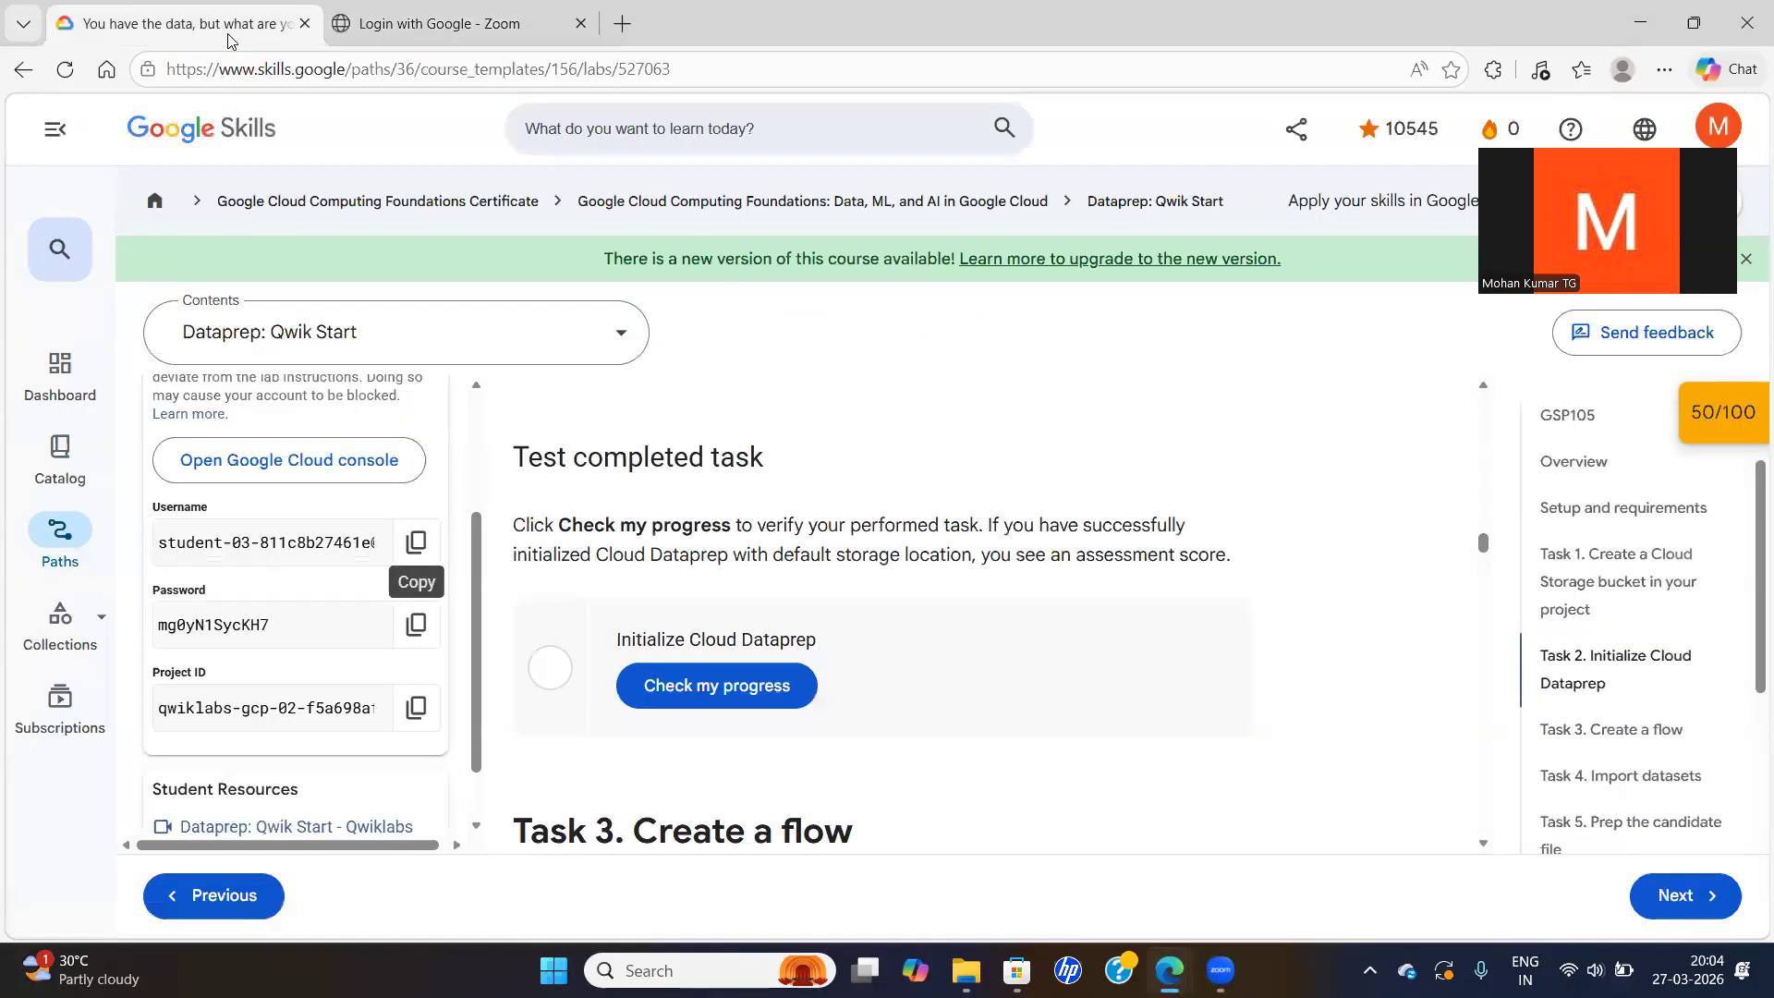
mouse_move(1169, 970)
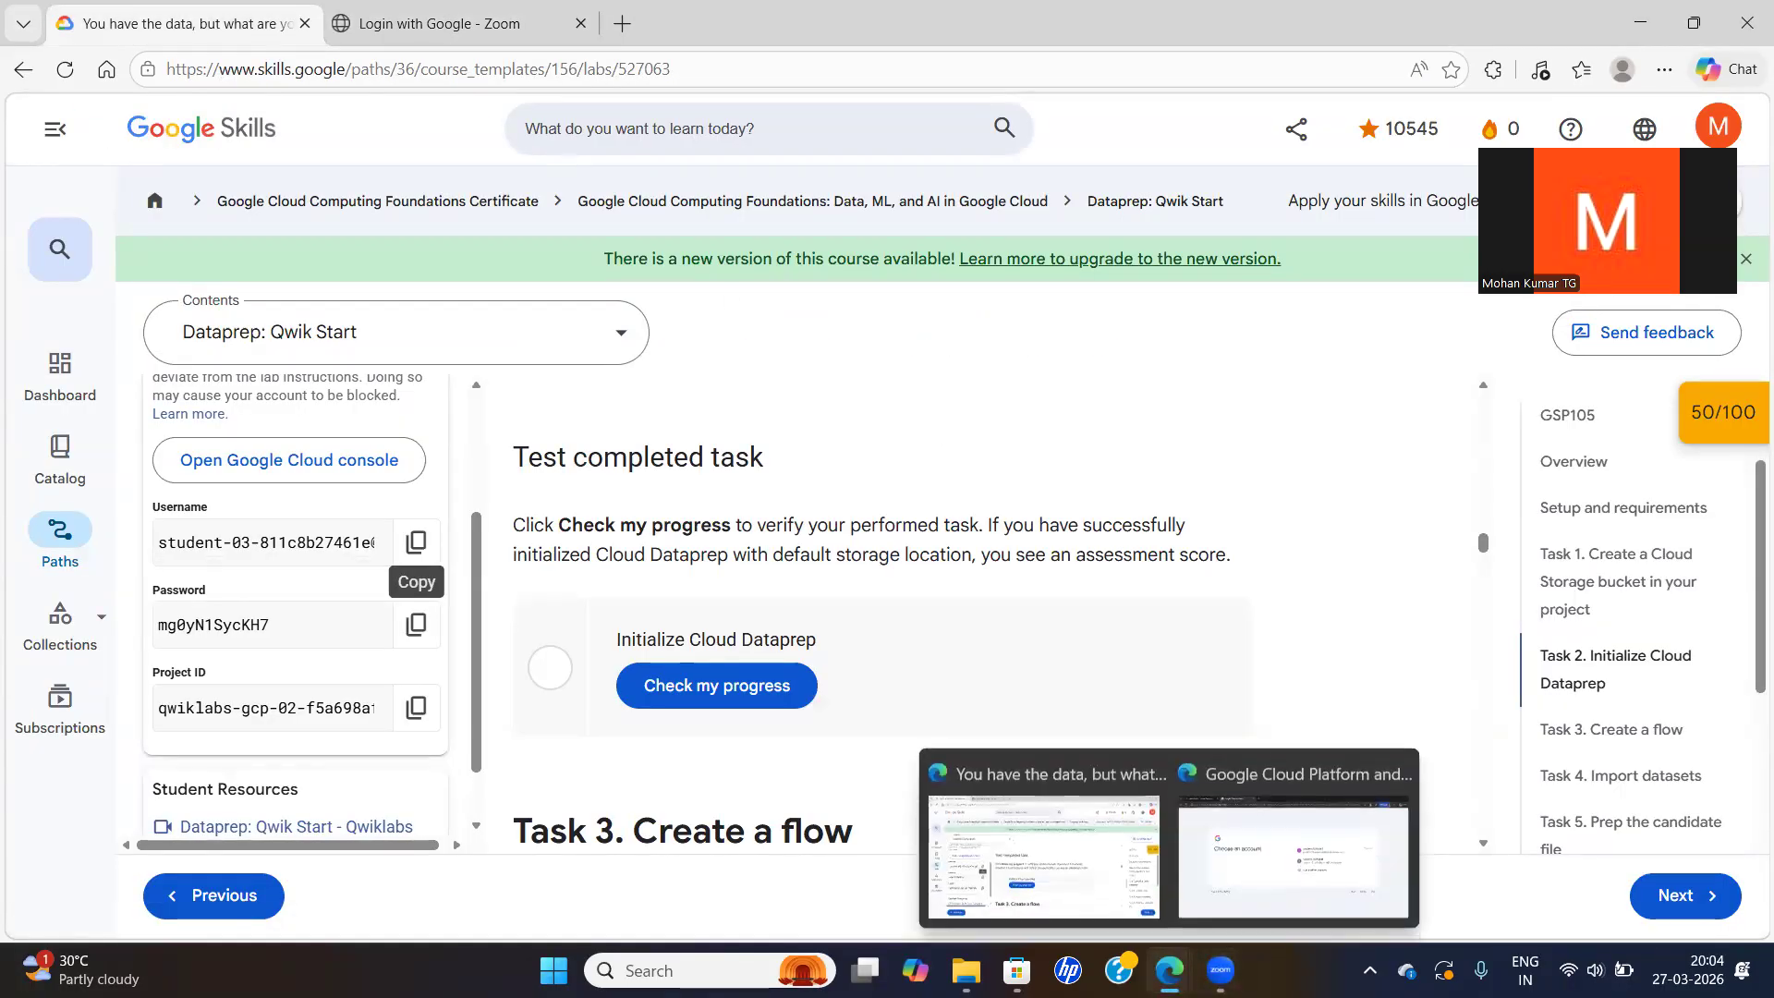
click(1271, 904)
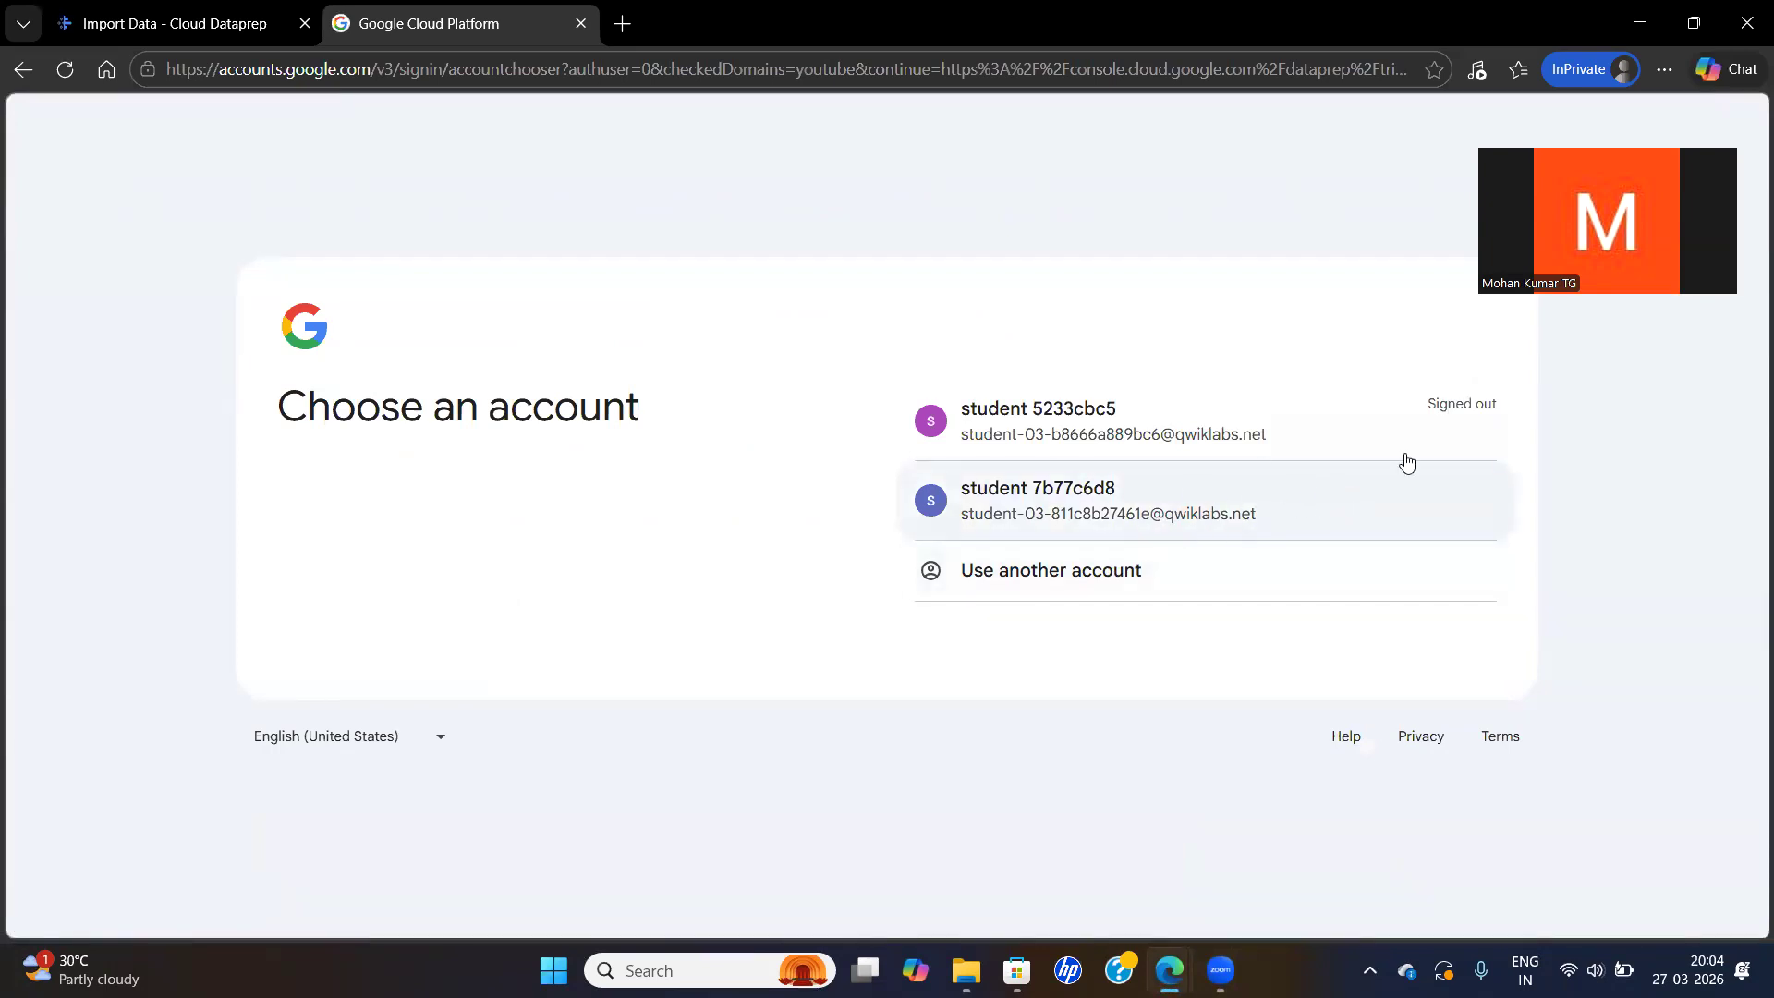
click(1164, 515)
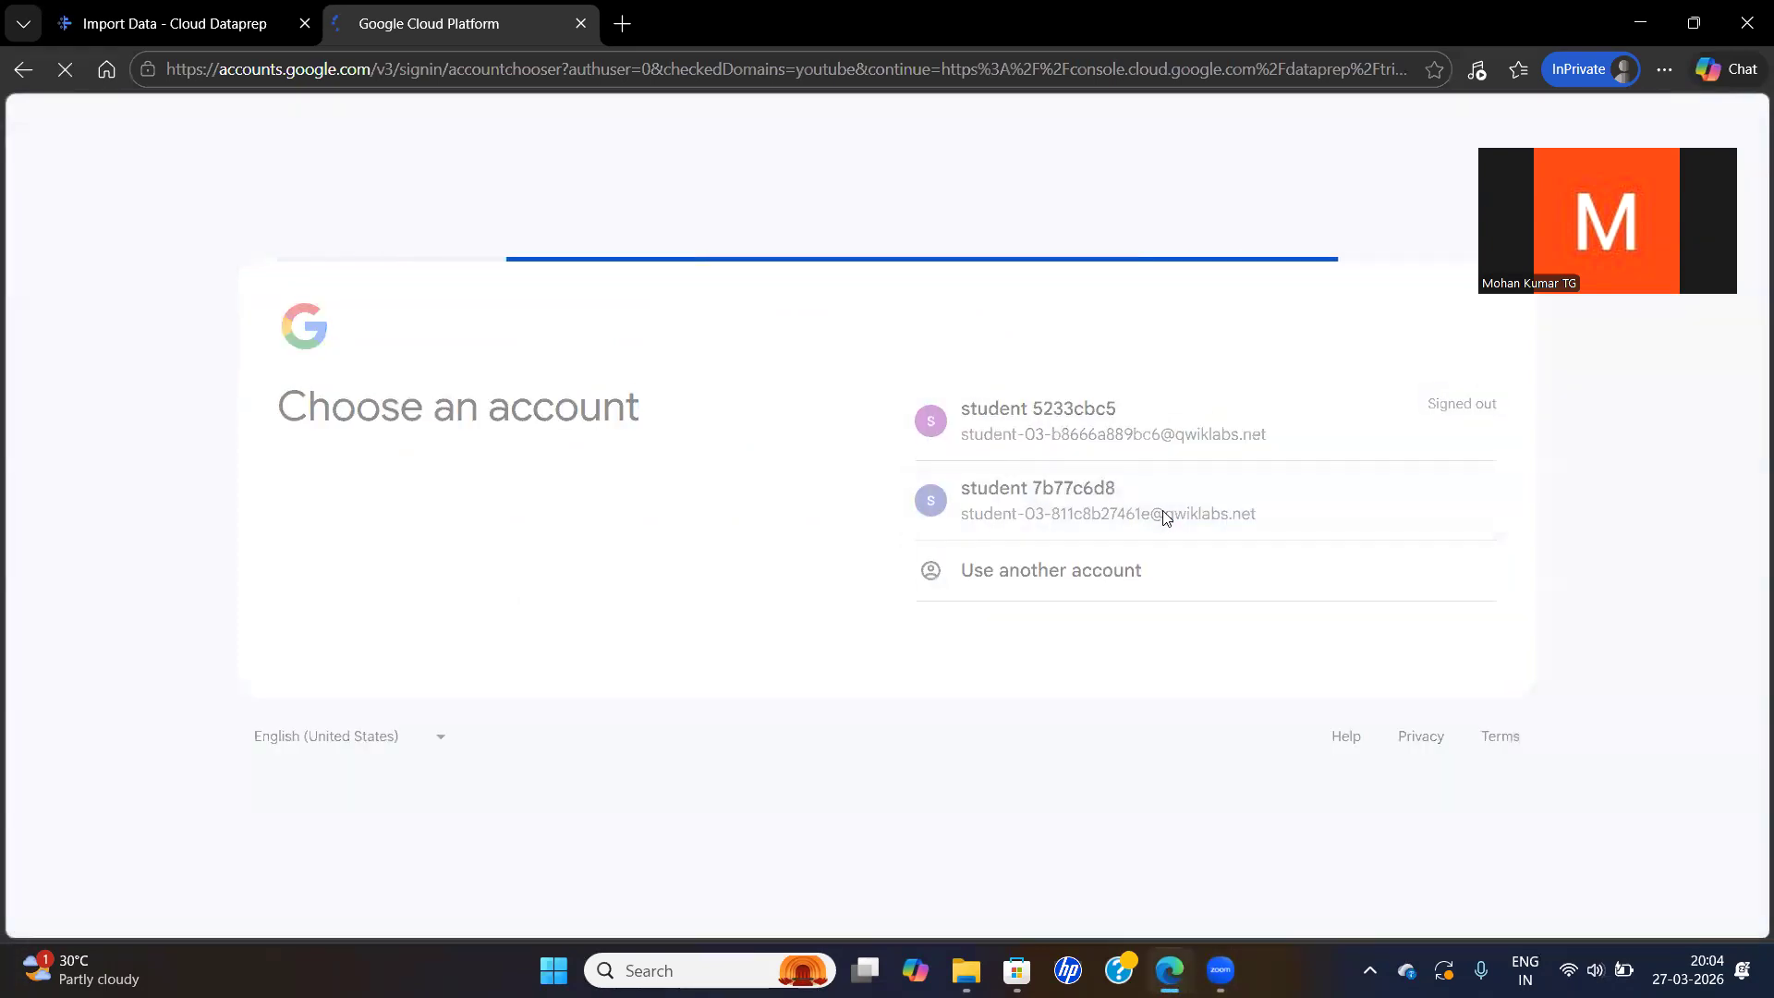
Copy the lab account password from the lab page and return to the InPrivate window
key(alt+Tab)
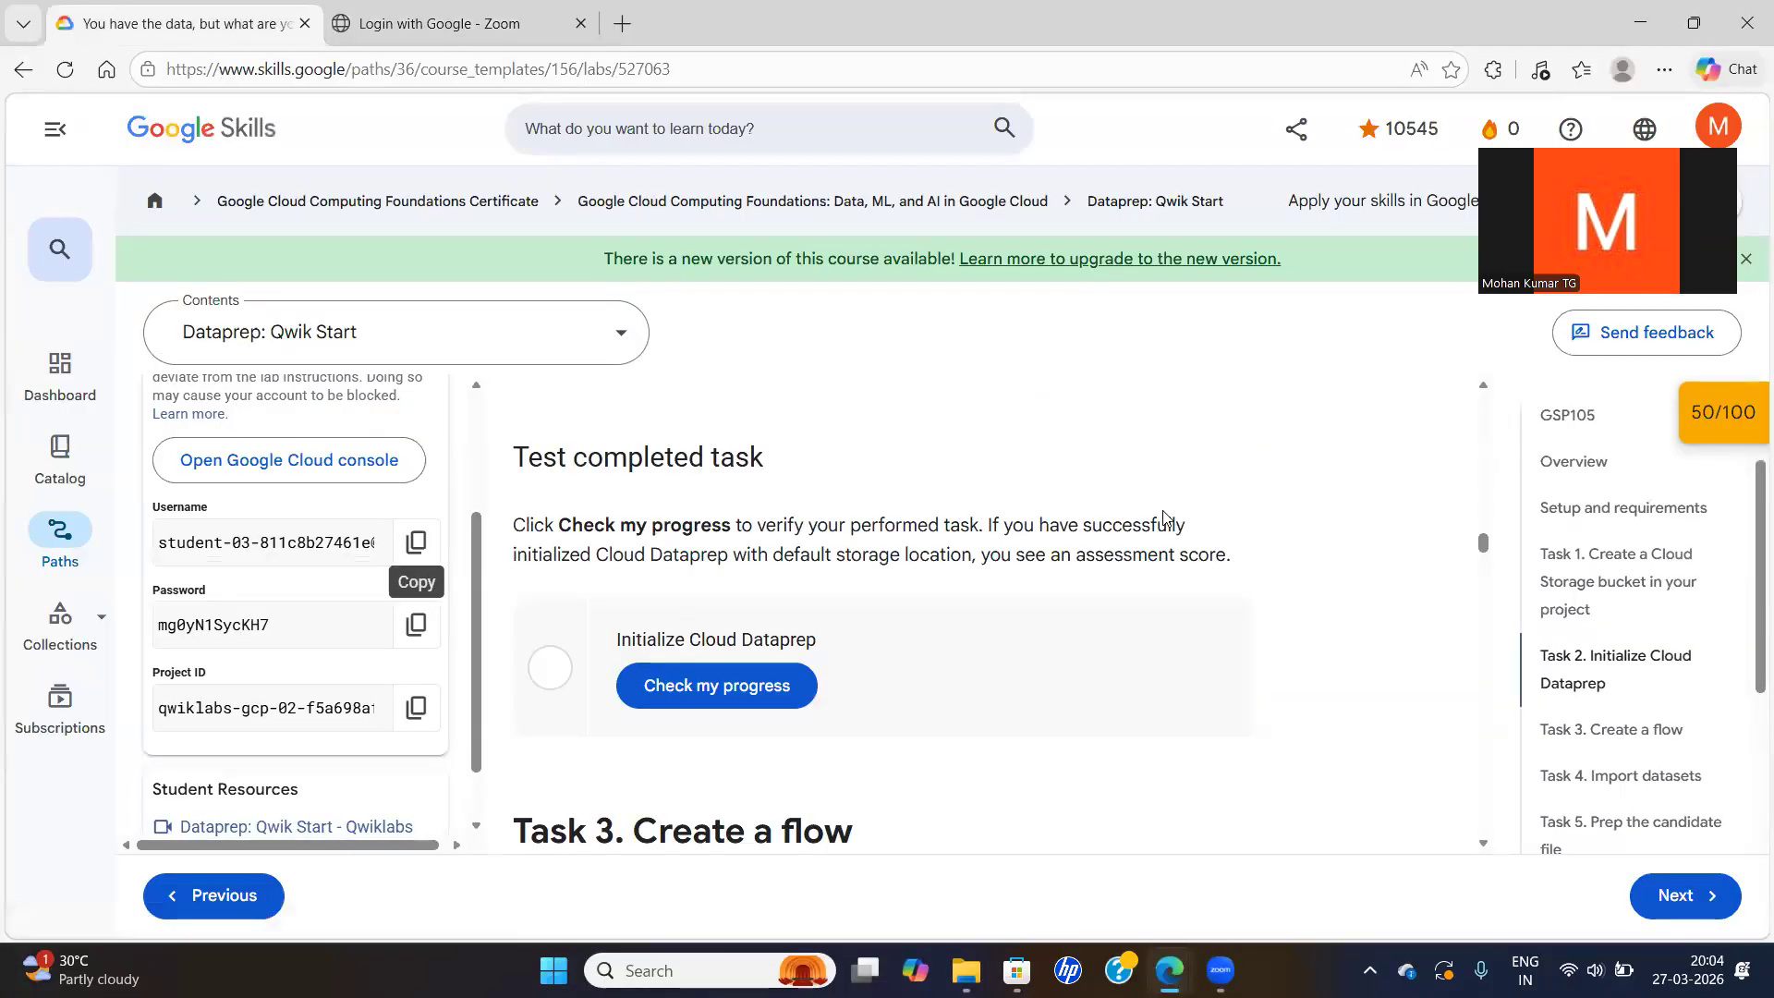
click(417, 624)
key(alt+Tab)
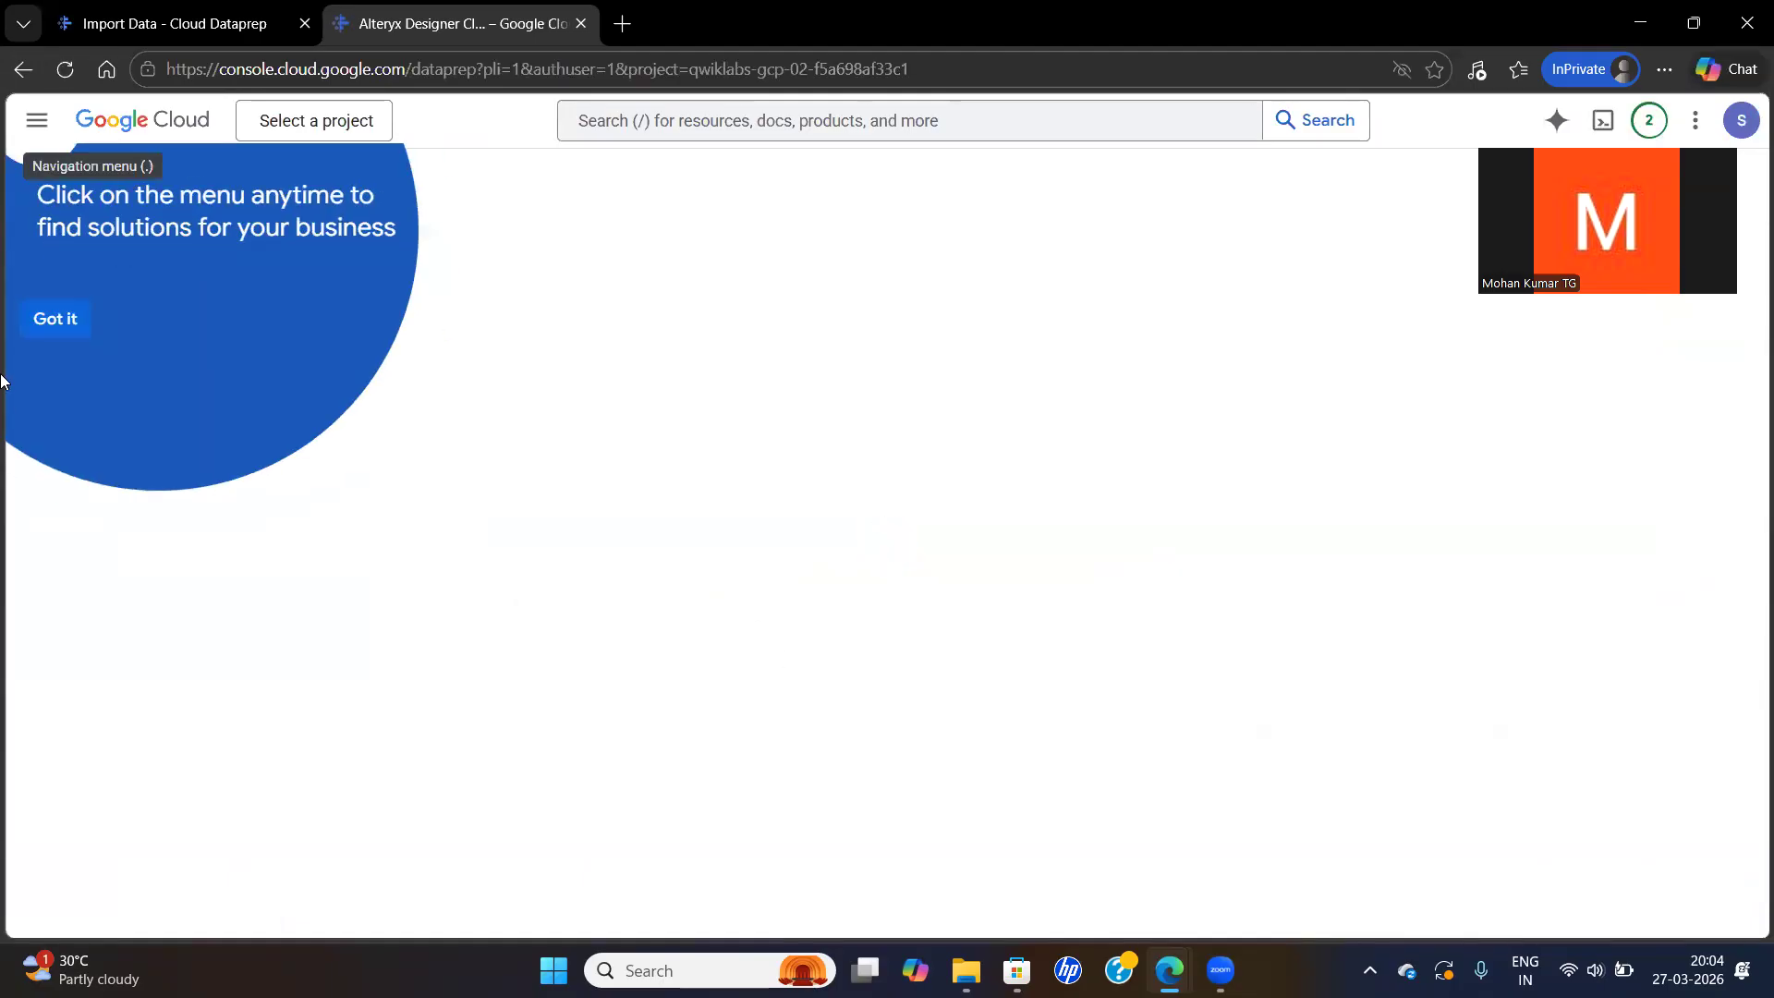
Dismiss the Google Cloud navigation menu tip and close the old Import Data browser tab from the earlier project
click(56, 318)
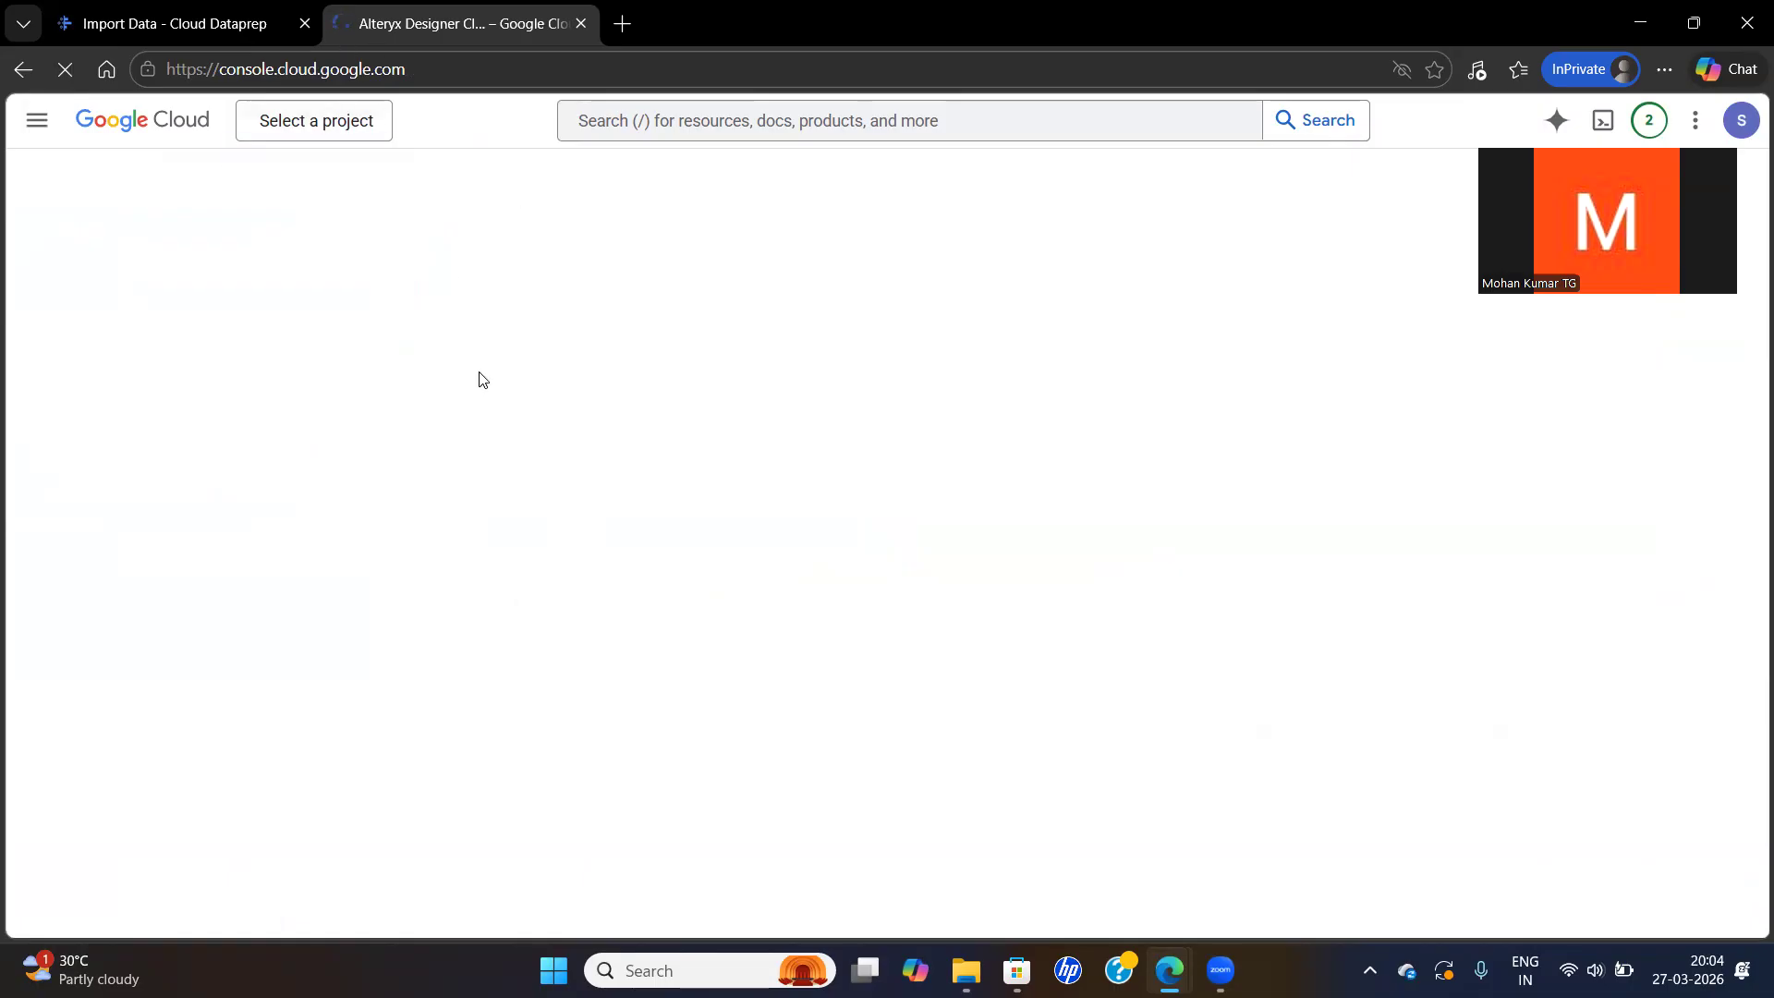
click(234, 35)
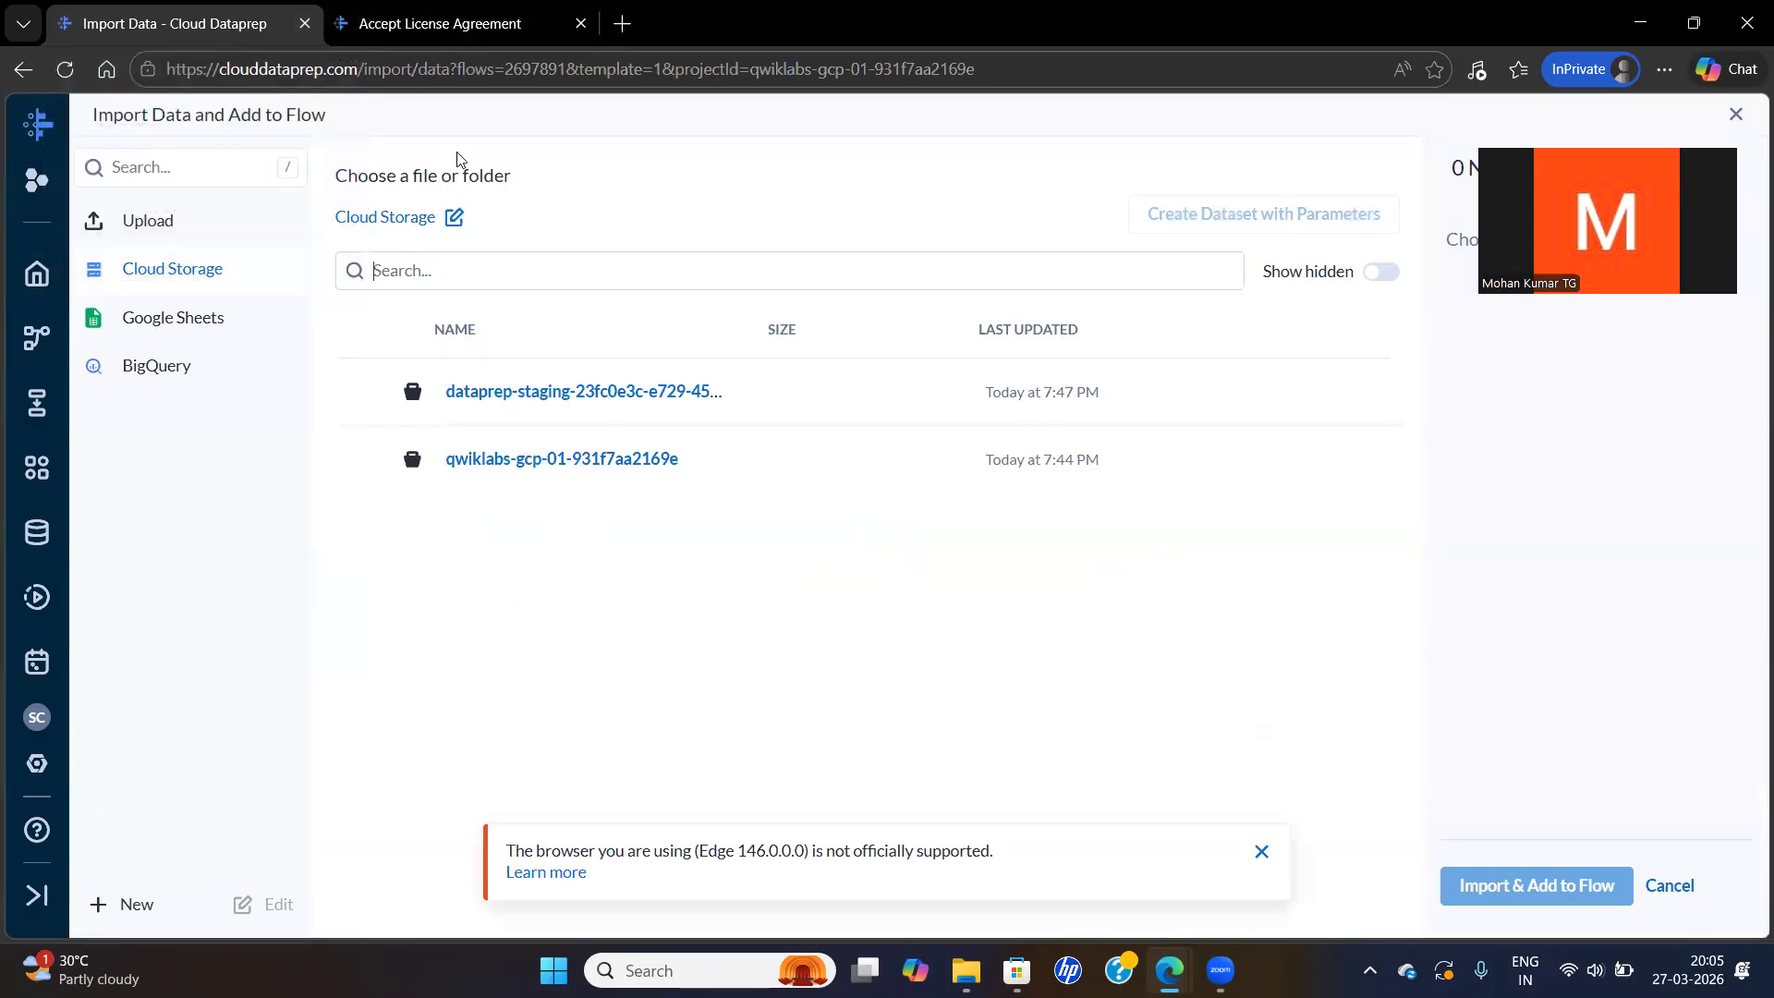
click(305, 24)
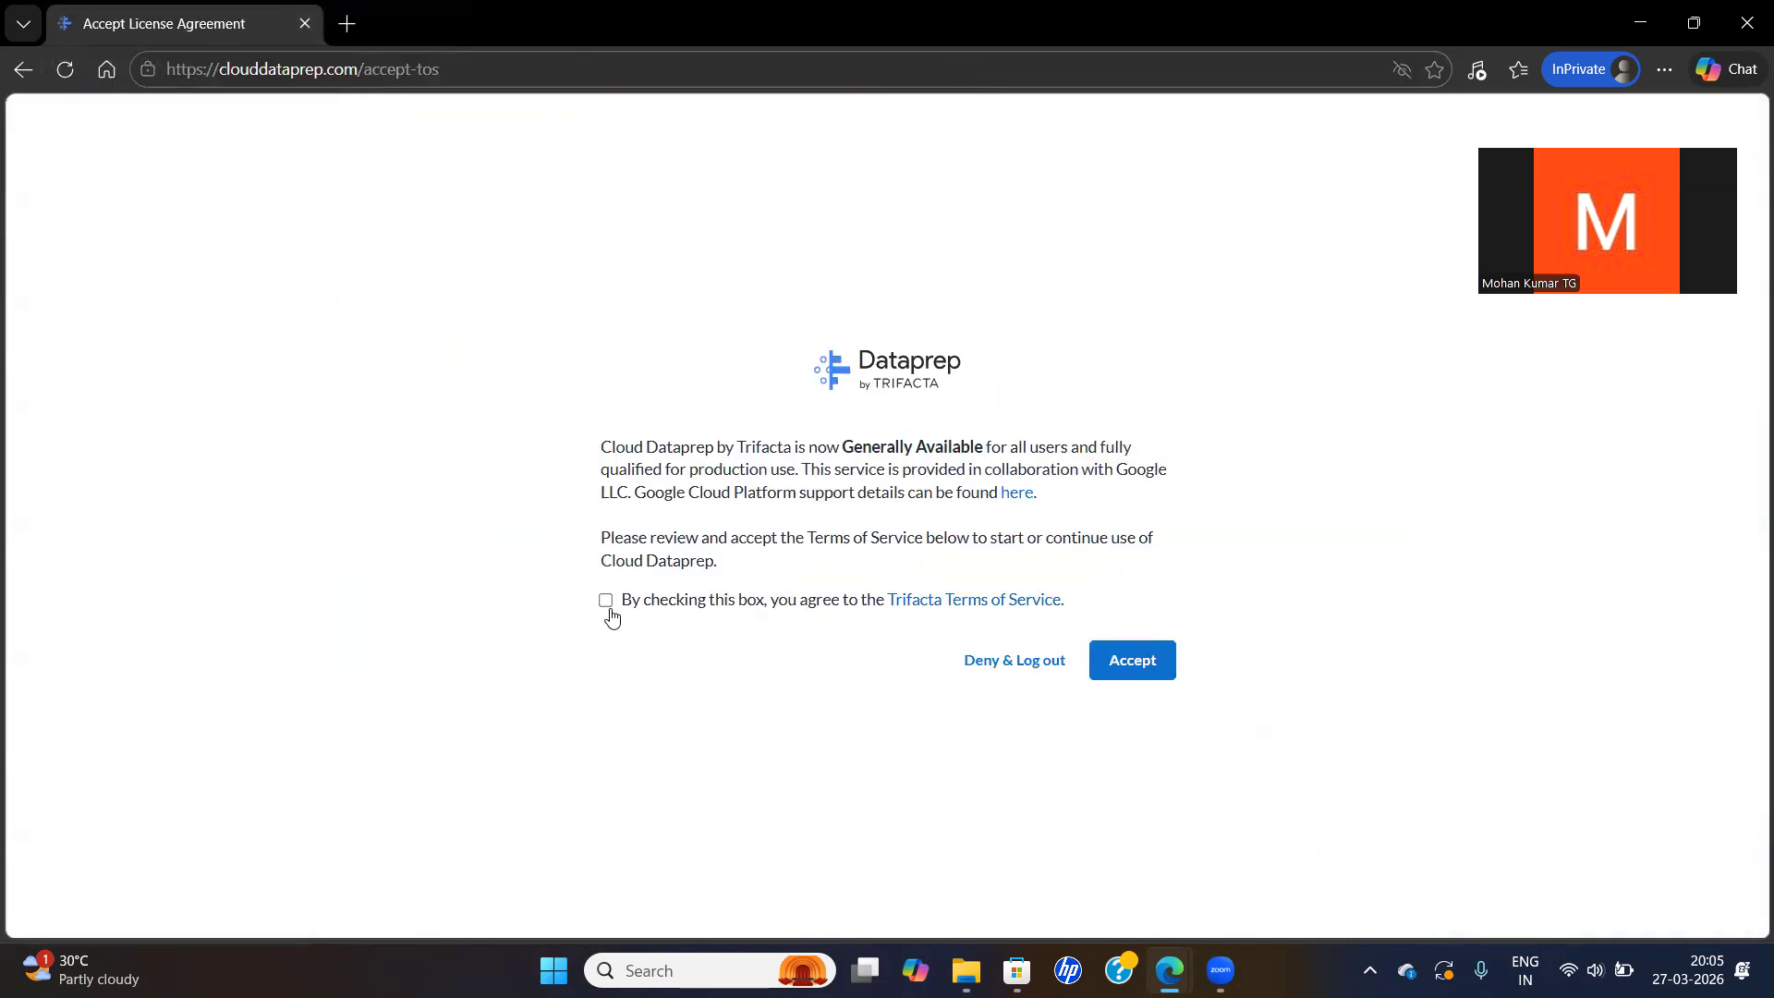
Accept the Trifacta Terms of Service and complete the first time setup with the default storage location, dismissing the unsupported-browser notice
click(606, 601)
click(1135, 670)
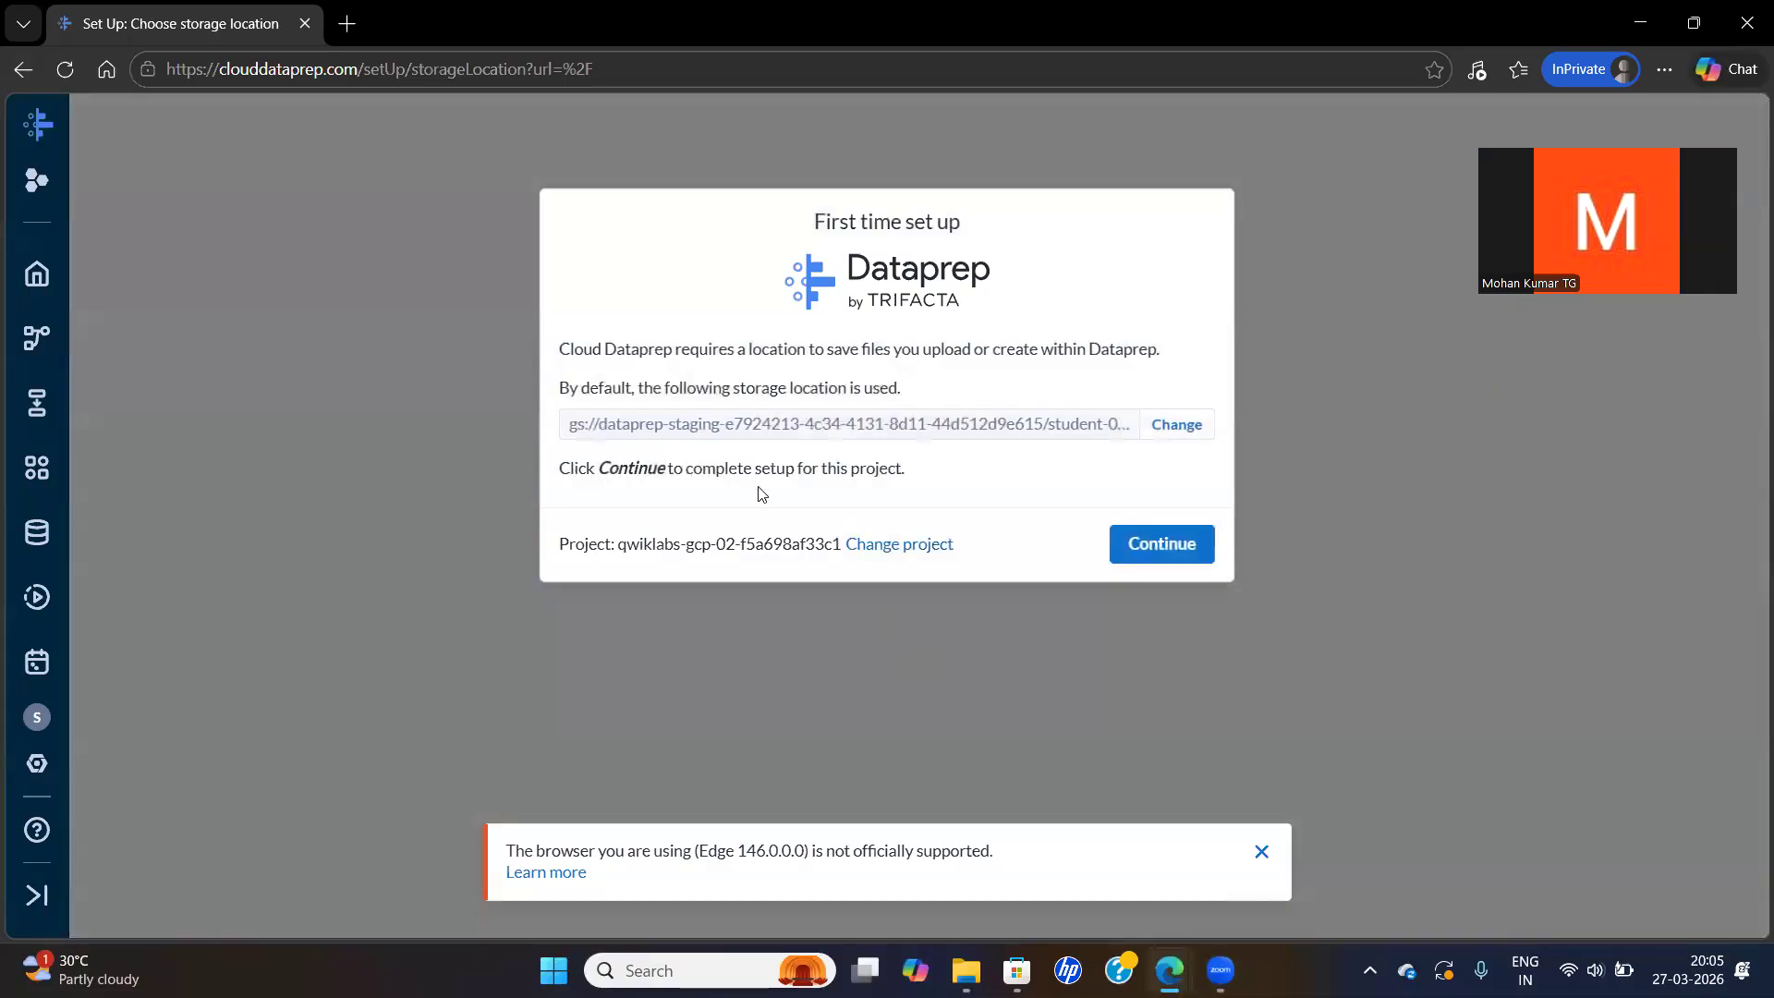
click(1168, 552)
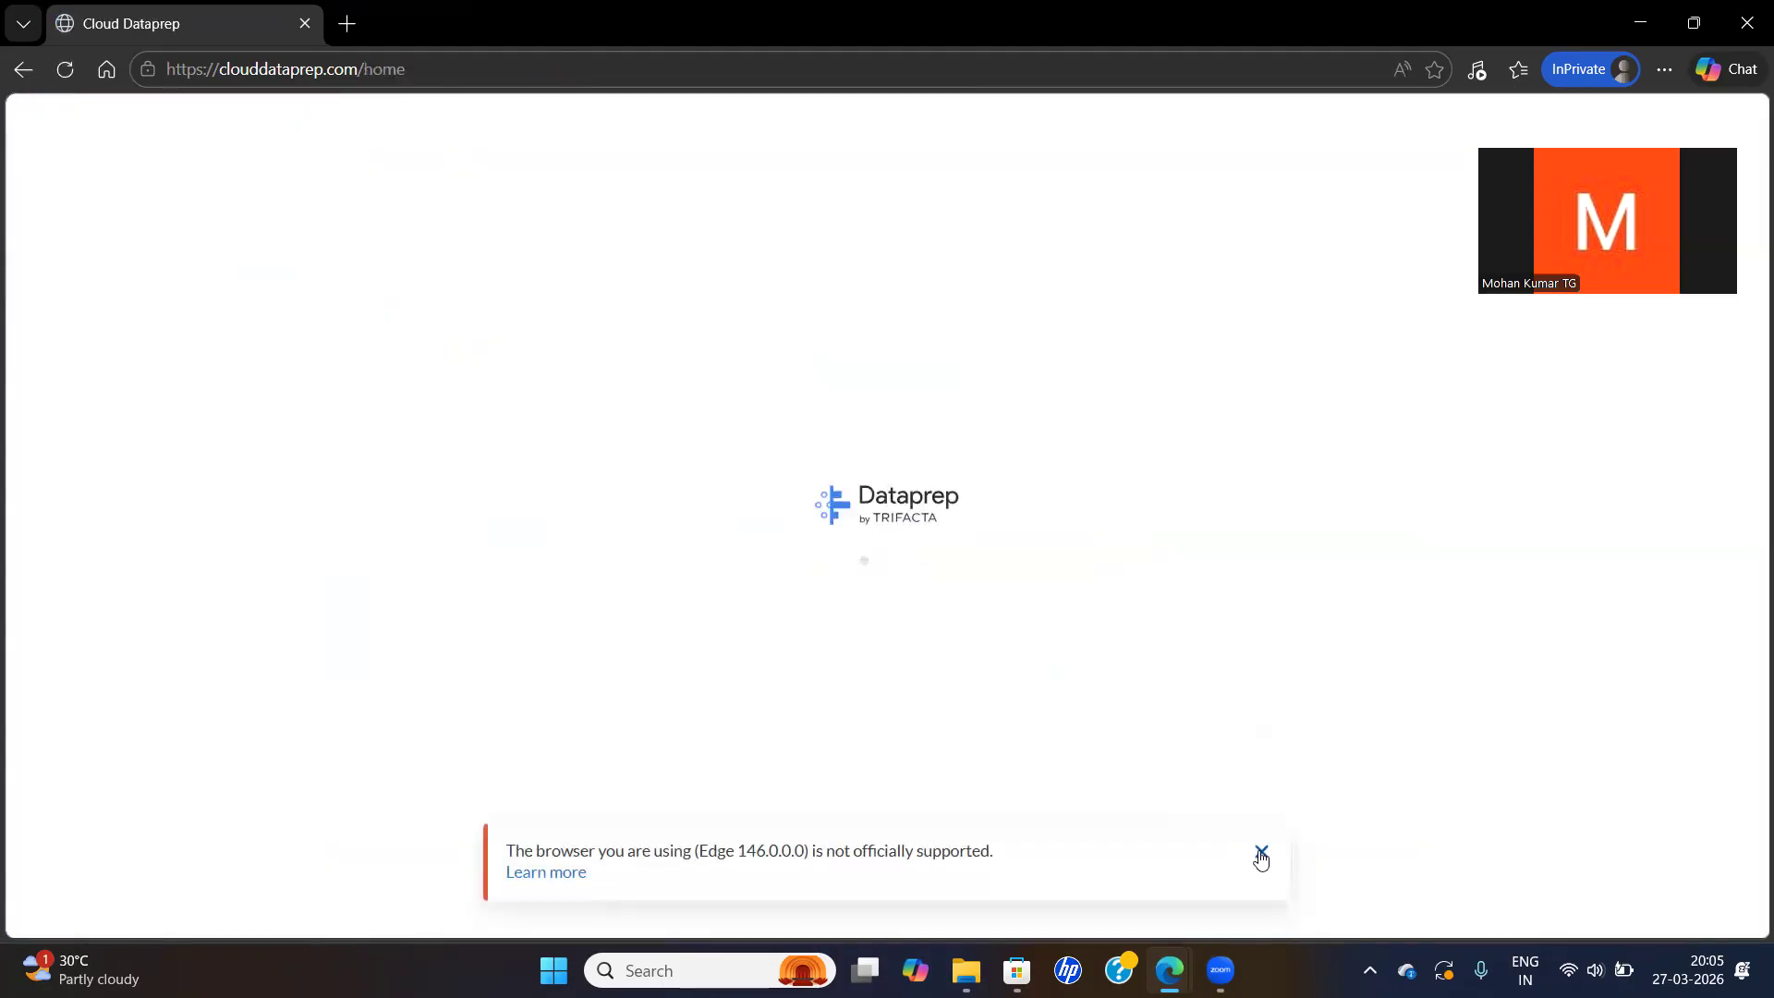
click(1261, 852)
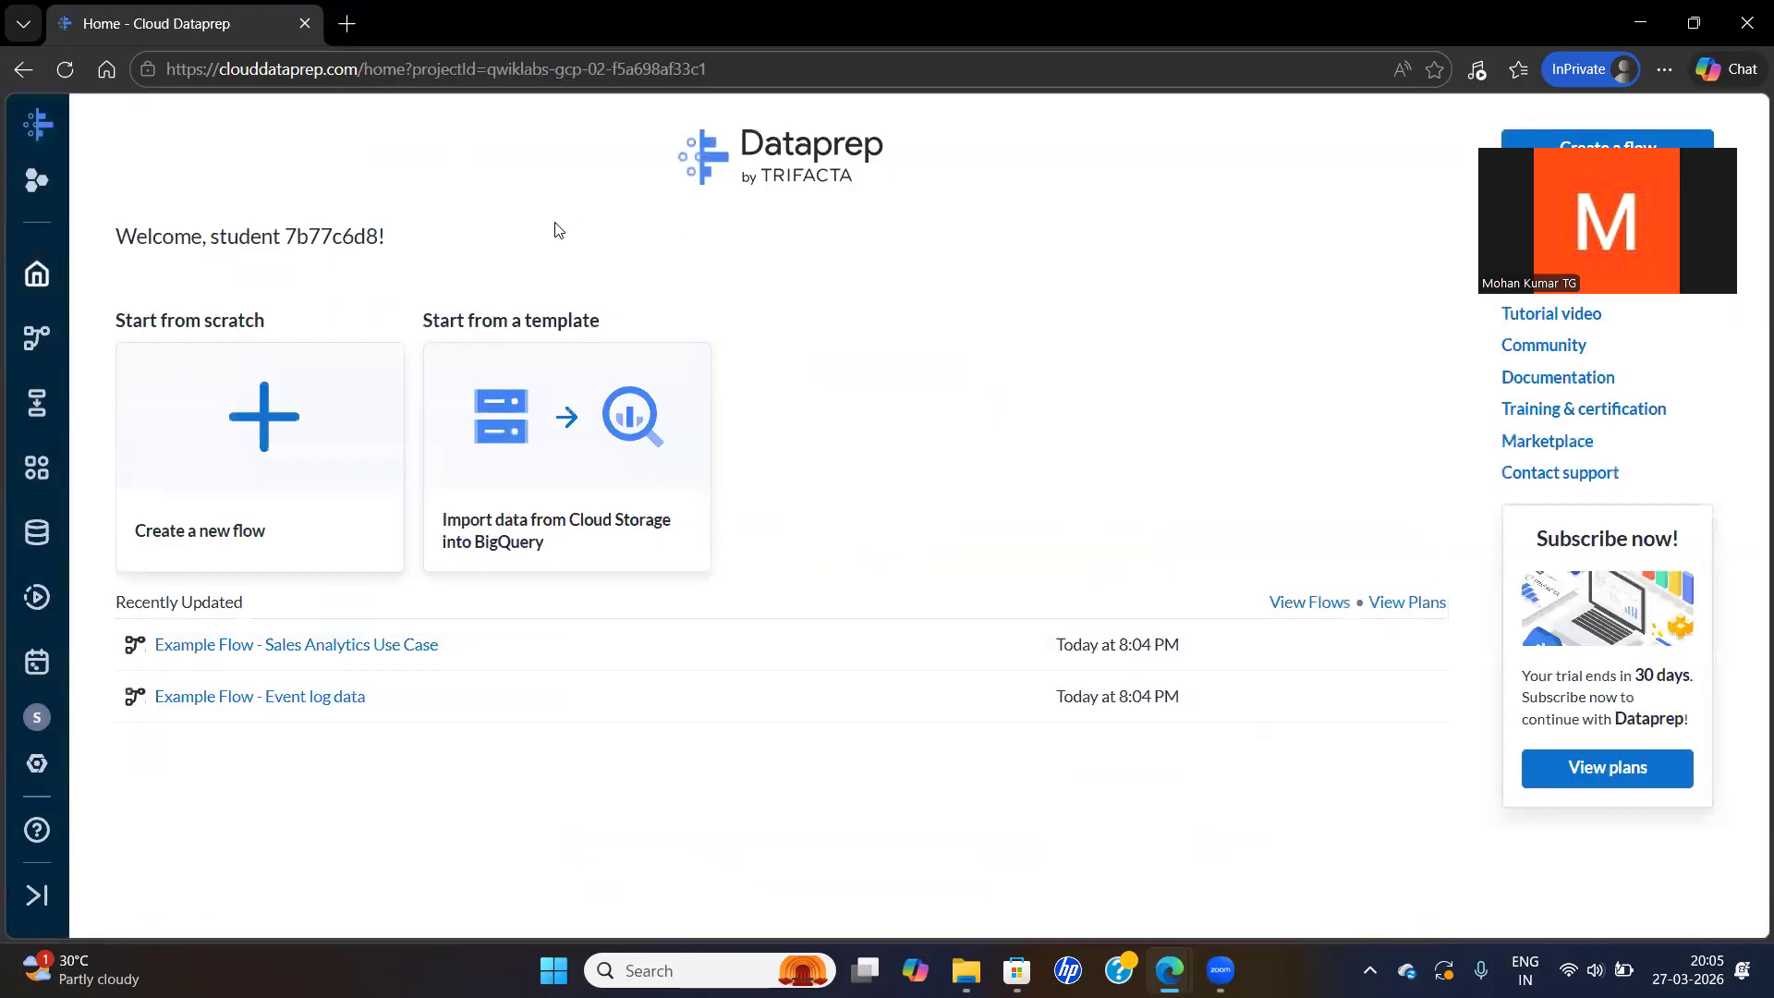
On the lab page, check the progress for initializing Cloud Dataprep and bring up the Task 3 instructions for creating a flow
key(alt+Tab)
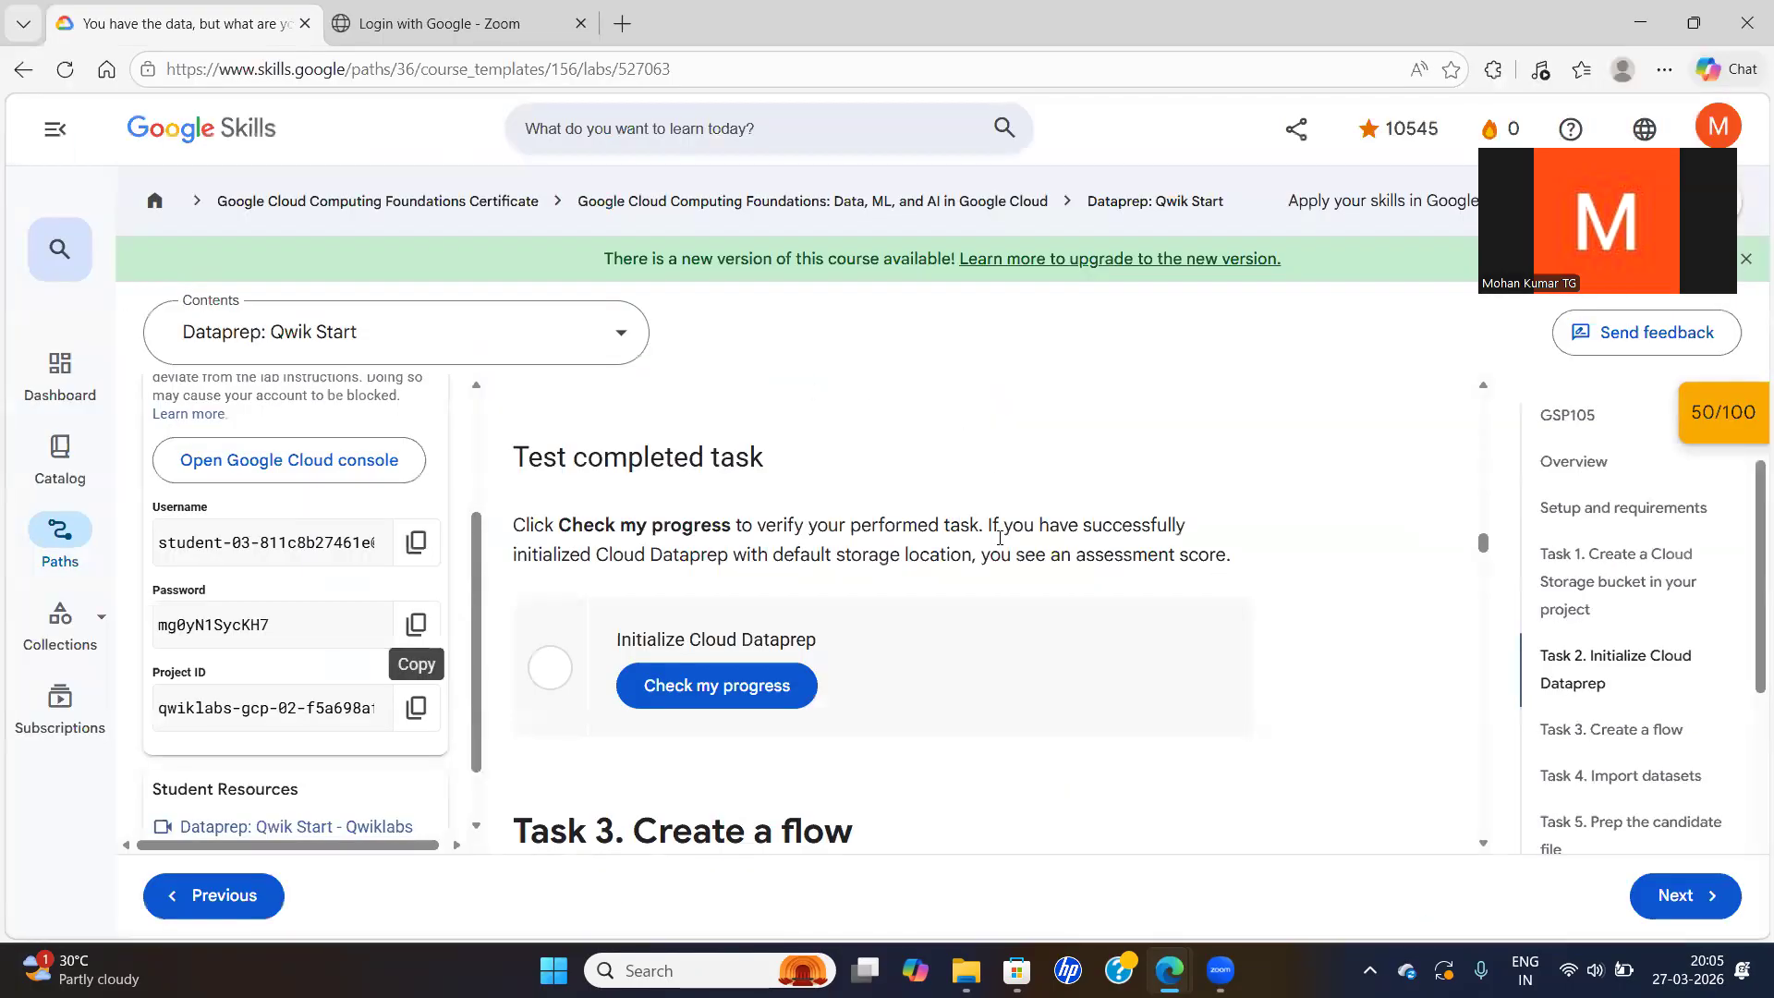
click(724, 685)
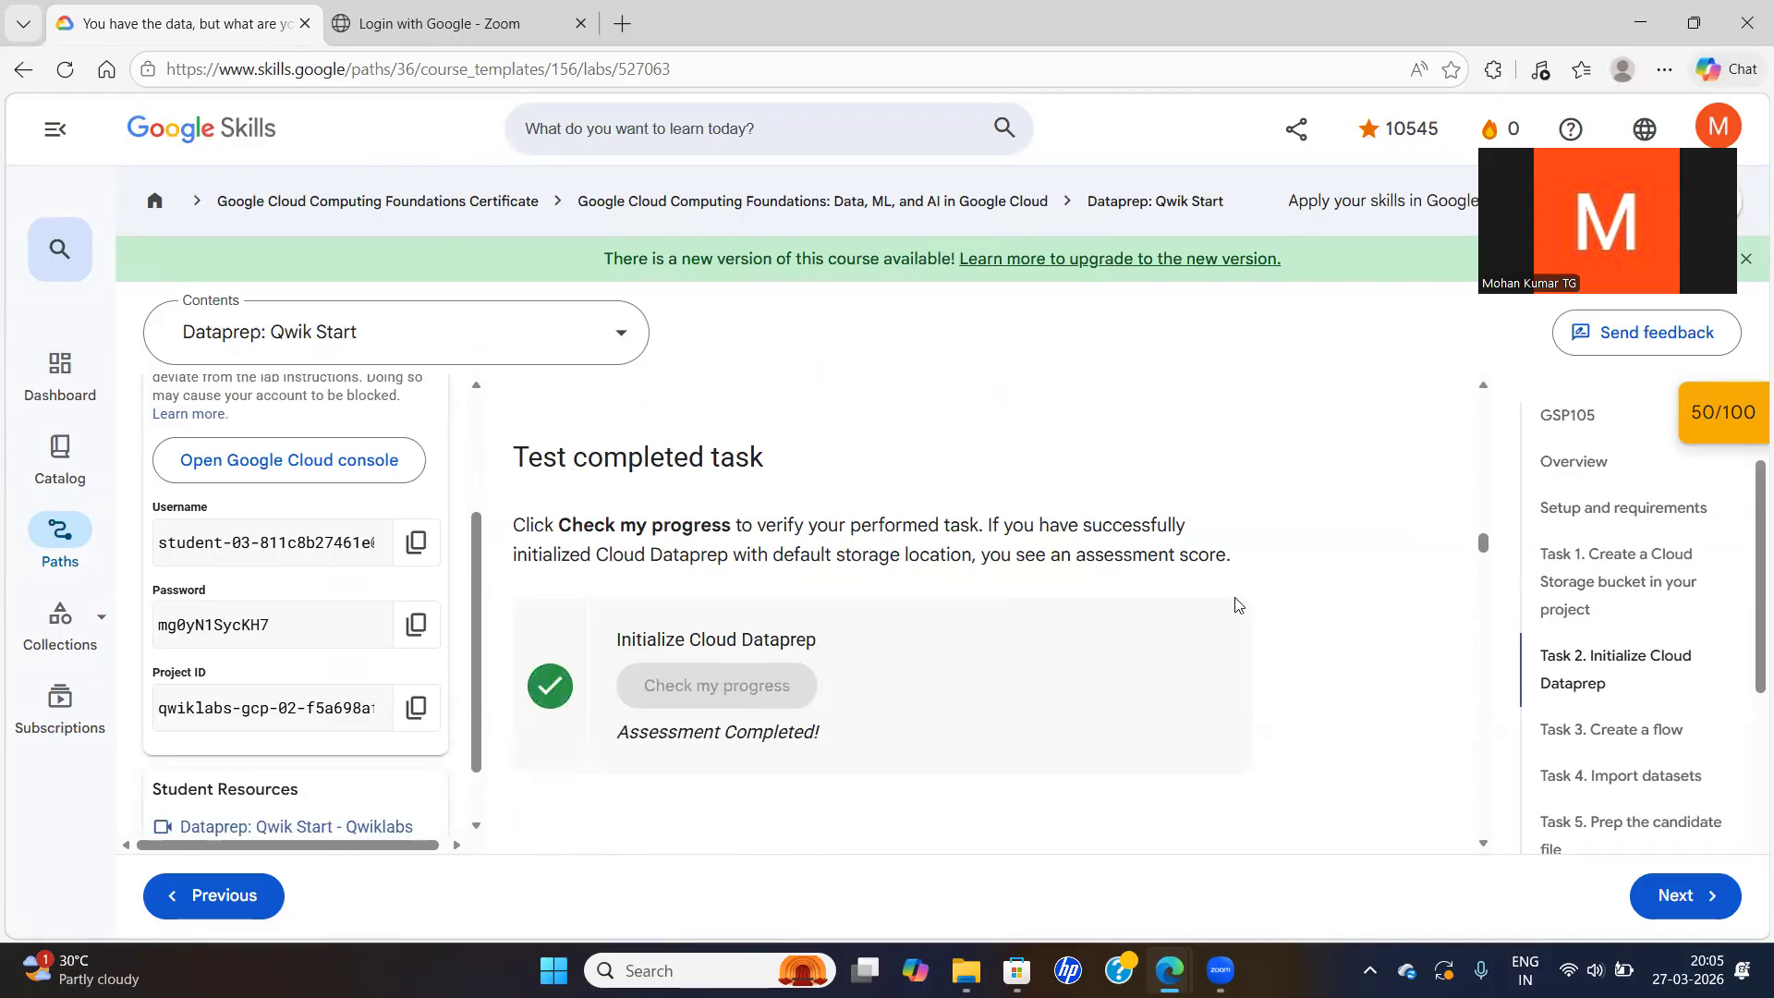
scroll(1478, 841, down, 3)
scroll(1479, 841, down, 3)
Return to Cloud Dataprep and create a blank flow from the Flows page
key(alt+Tab)
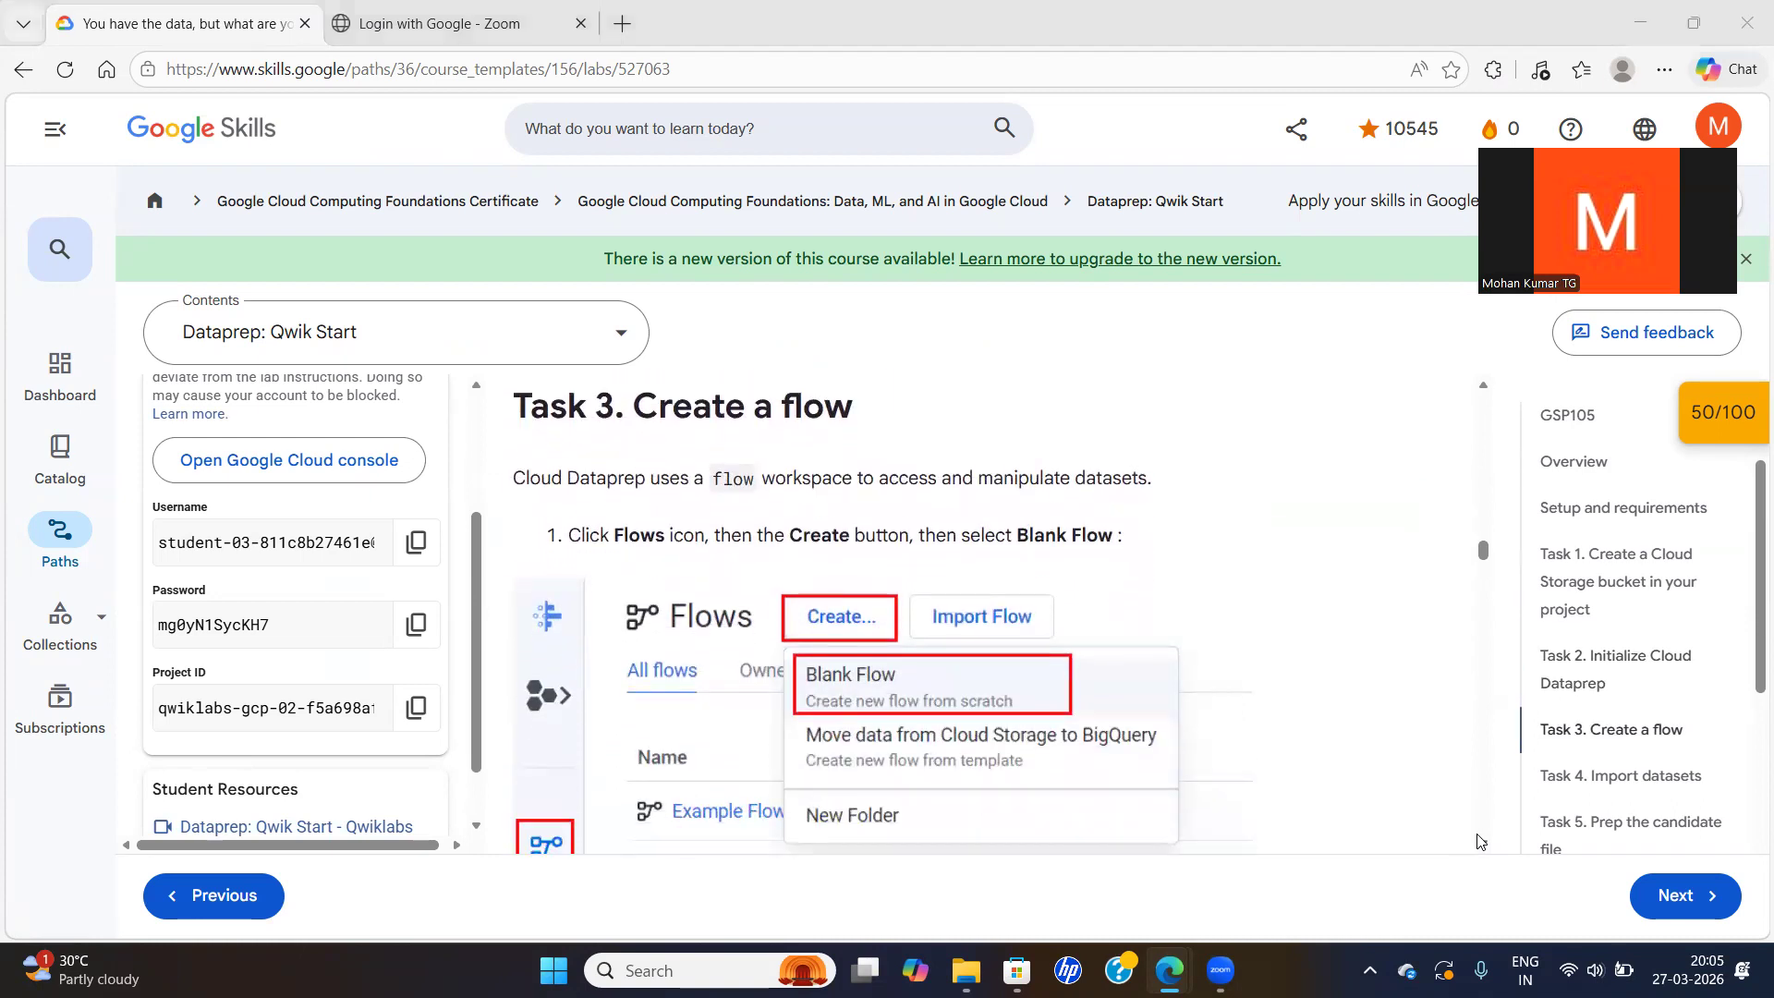
key(alt+Tab)
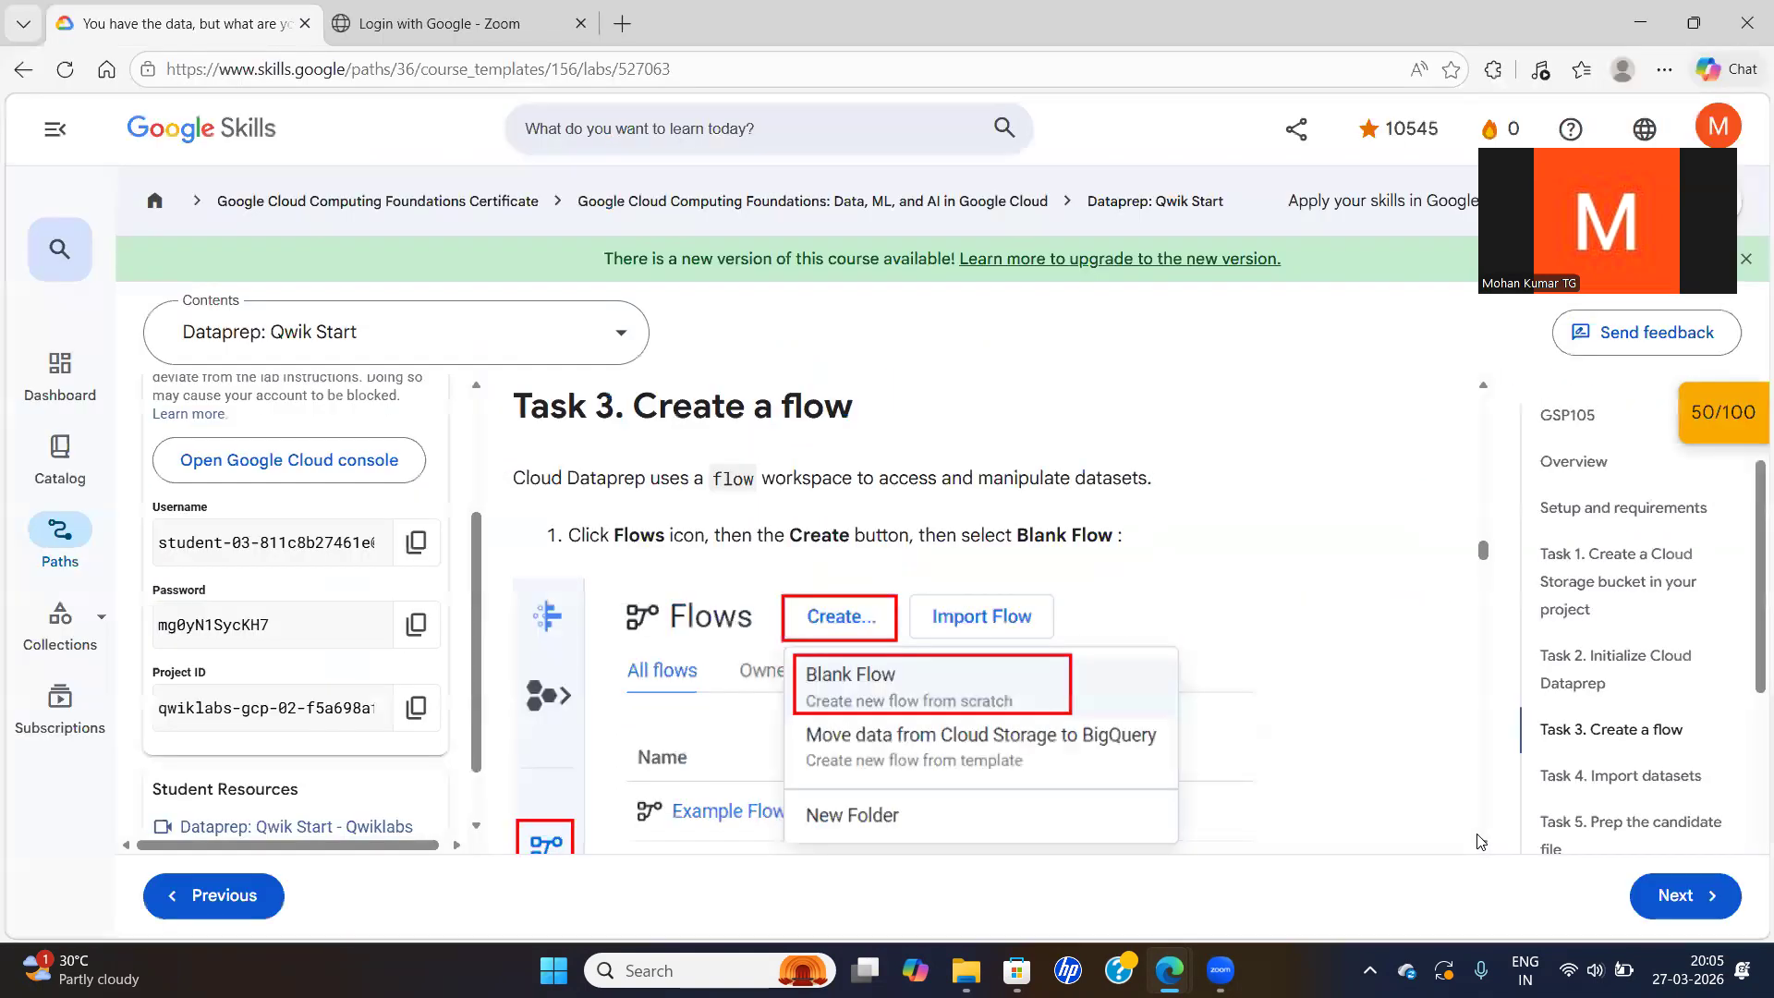
key(alt+Tab)
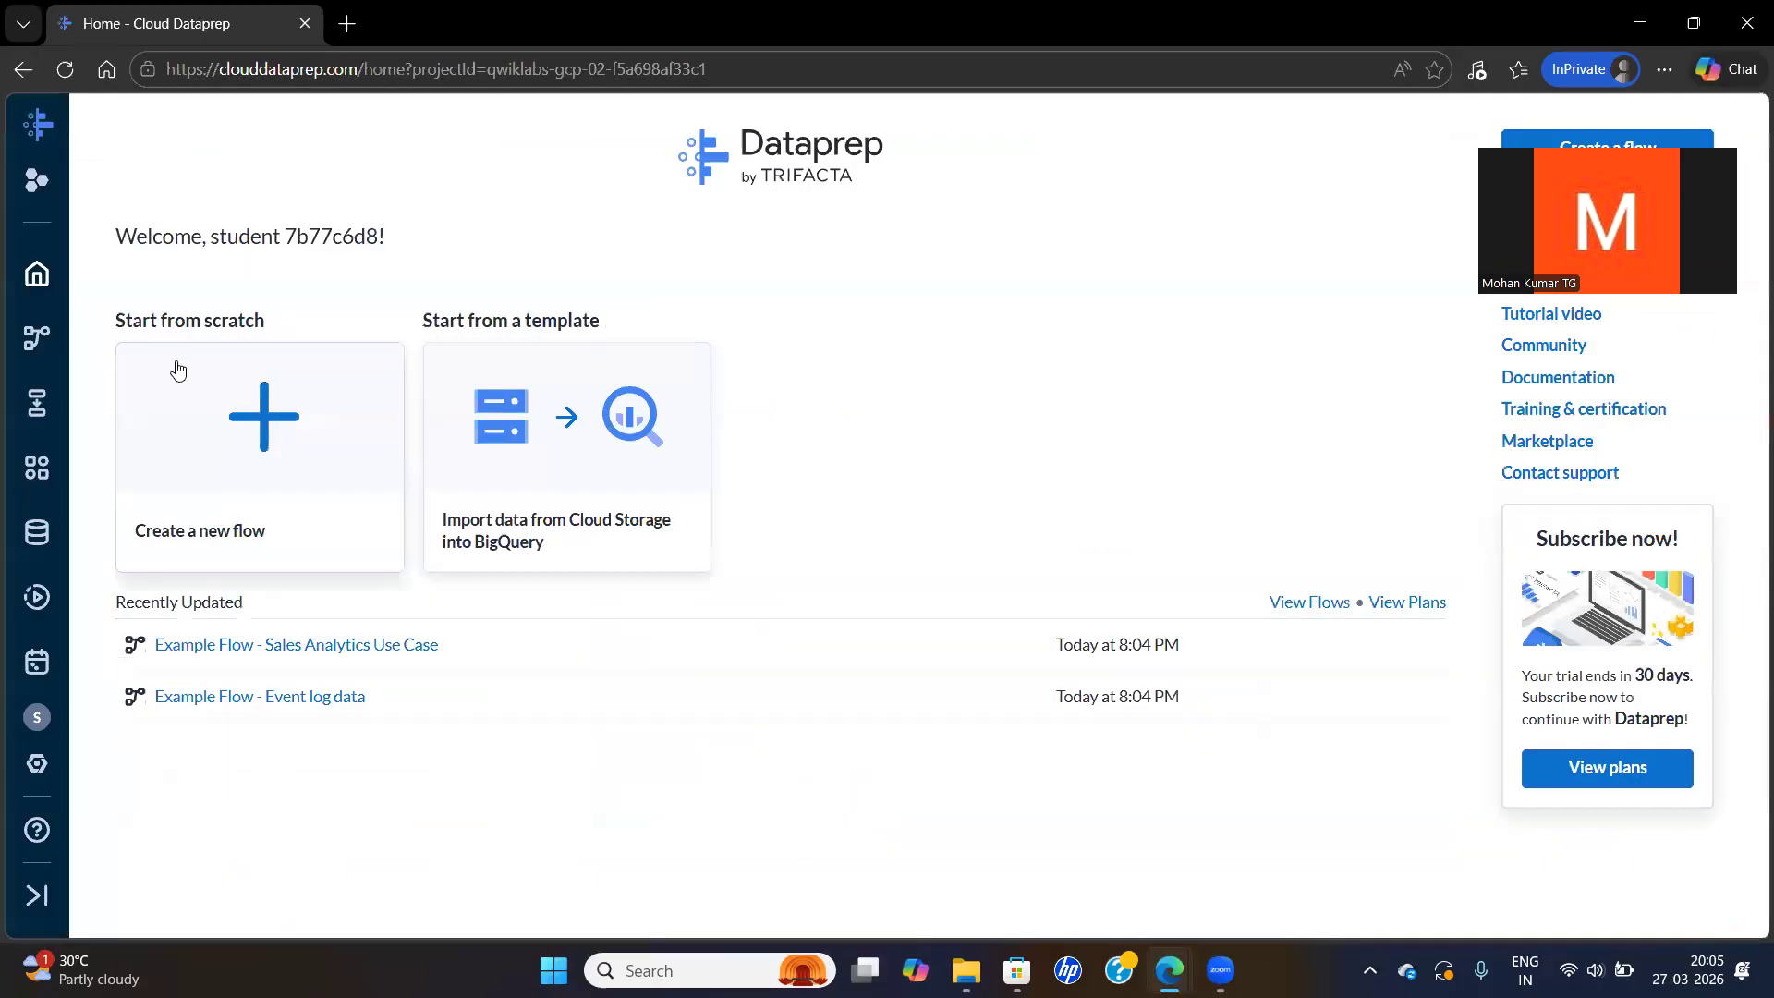
click(34, 346)
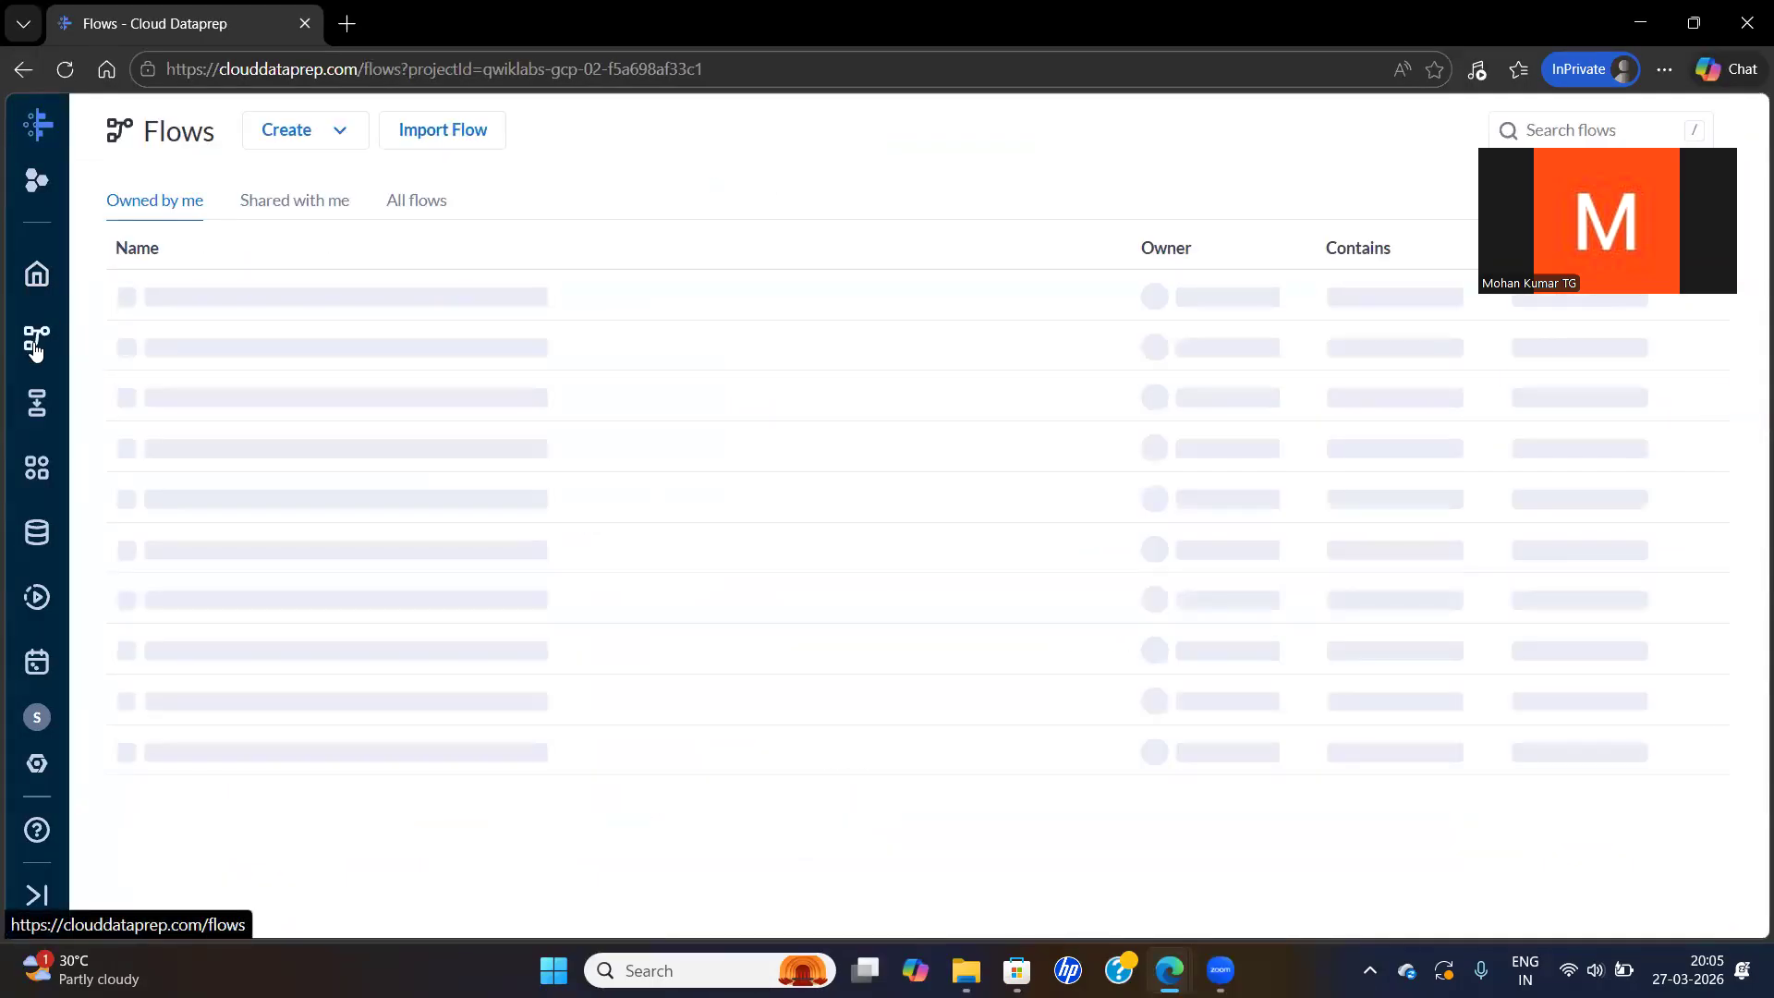
click(332, 139)
click(323, 183)
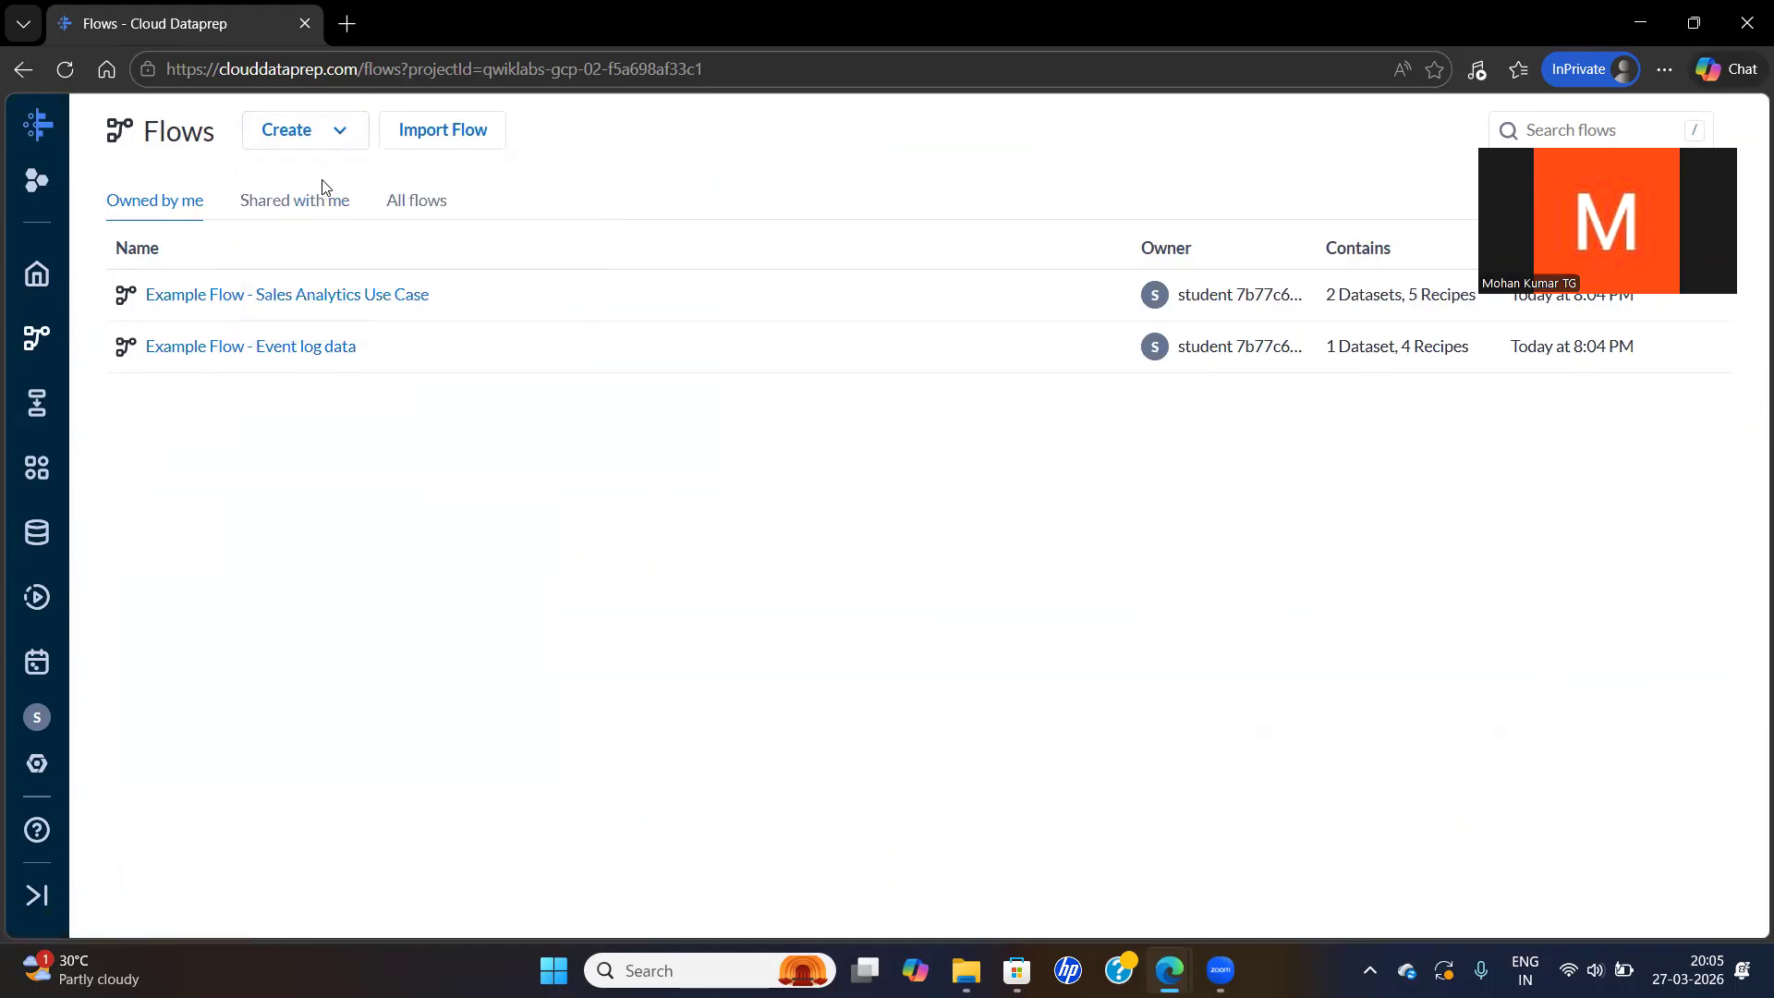
Copy the flow name FEC-2016 from the lab instructions and enter it as the new flow's name
key(alt+Tab)
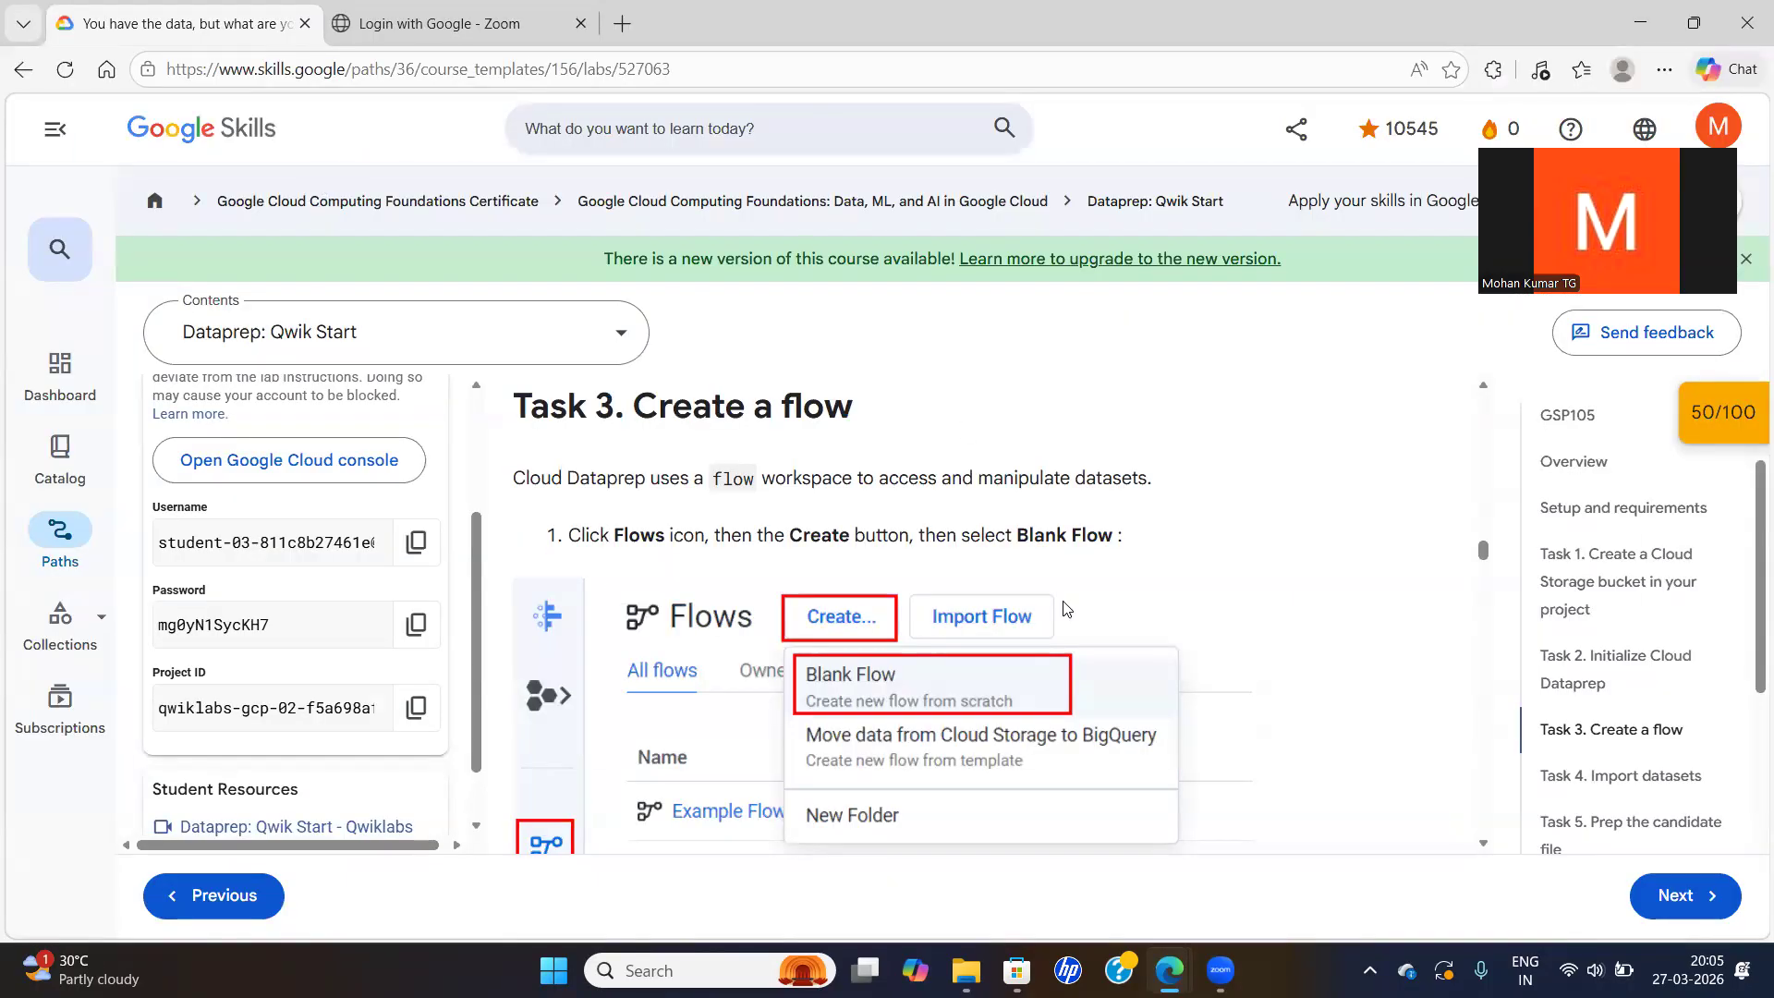
scroll(1476, 834, down, 4)
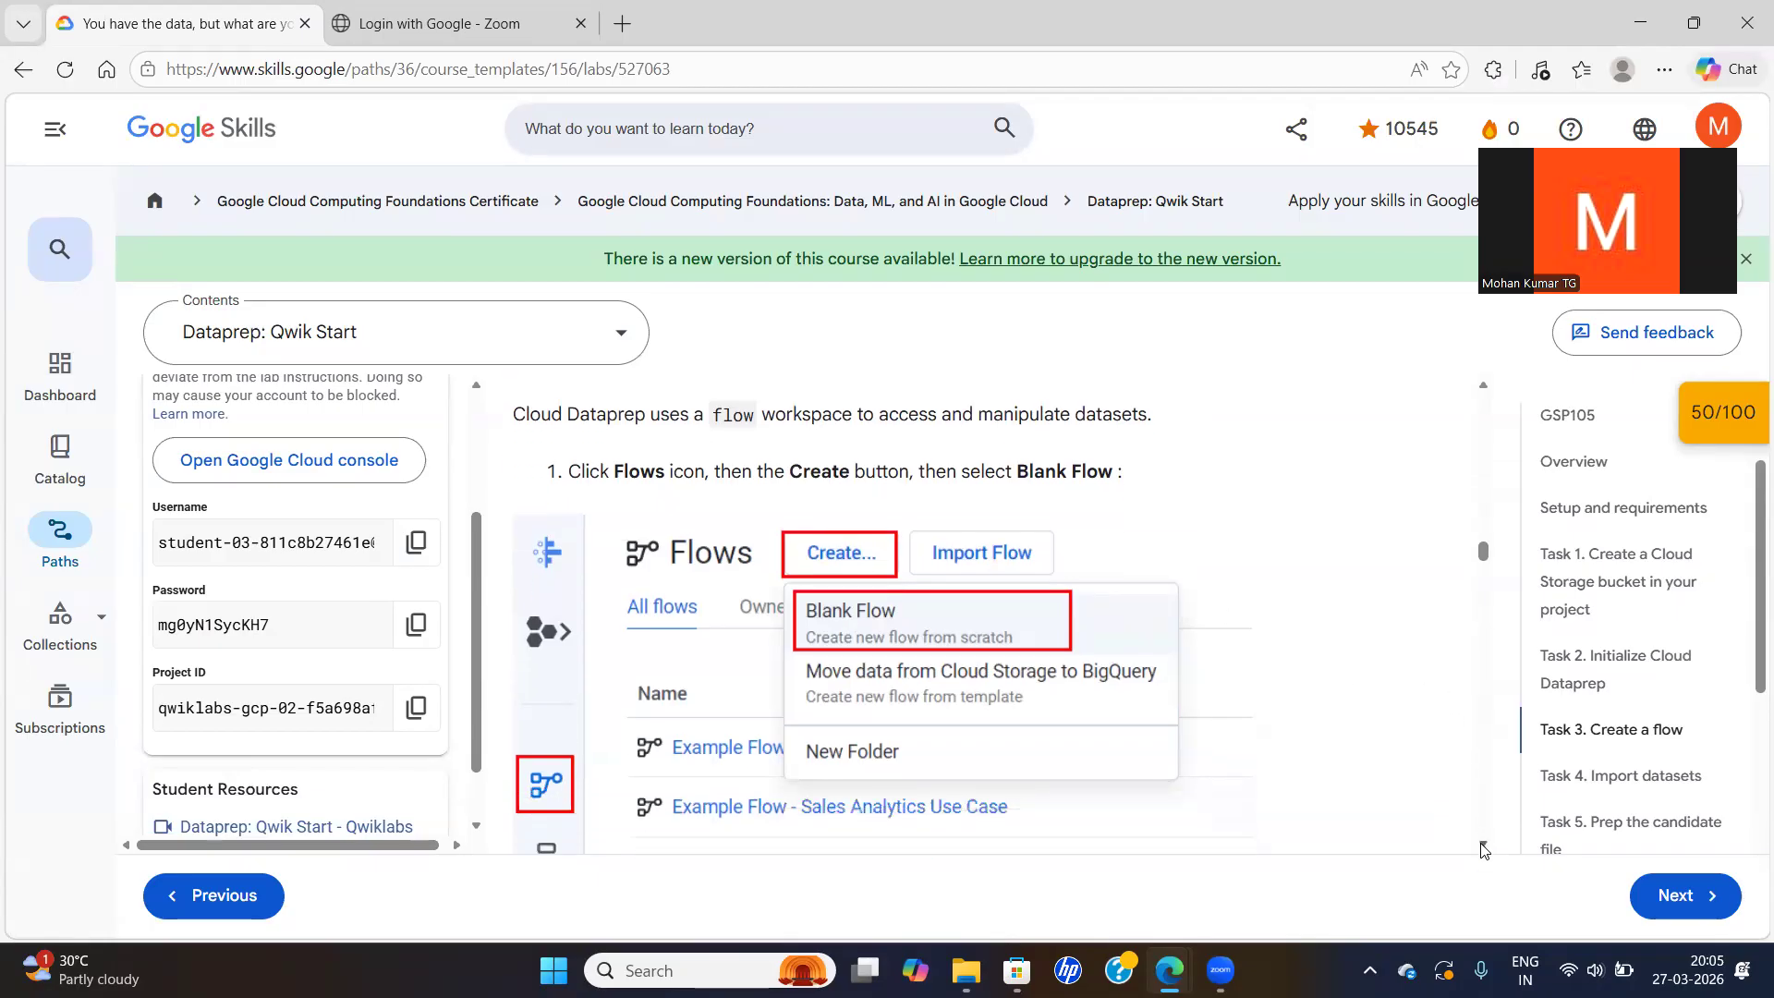
scroll(1483, 851, down, 2)
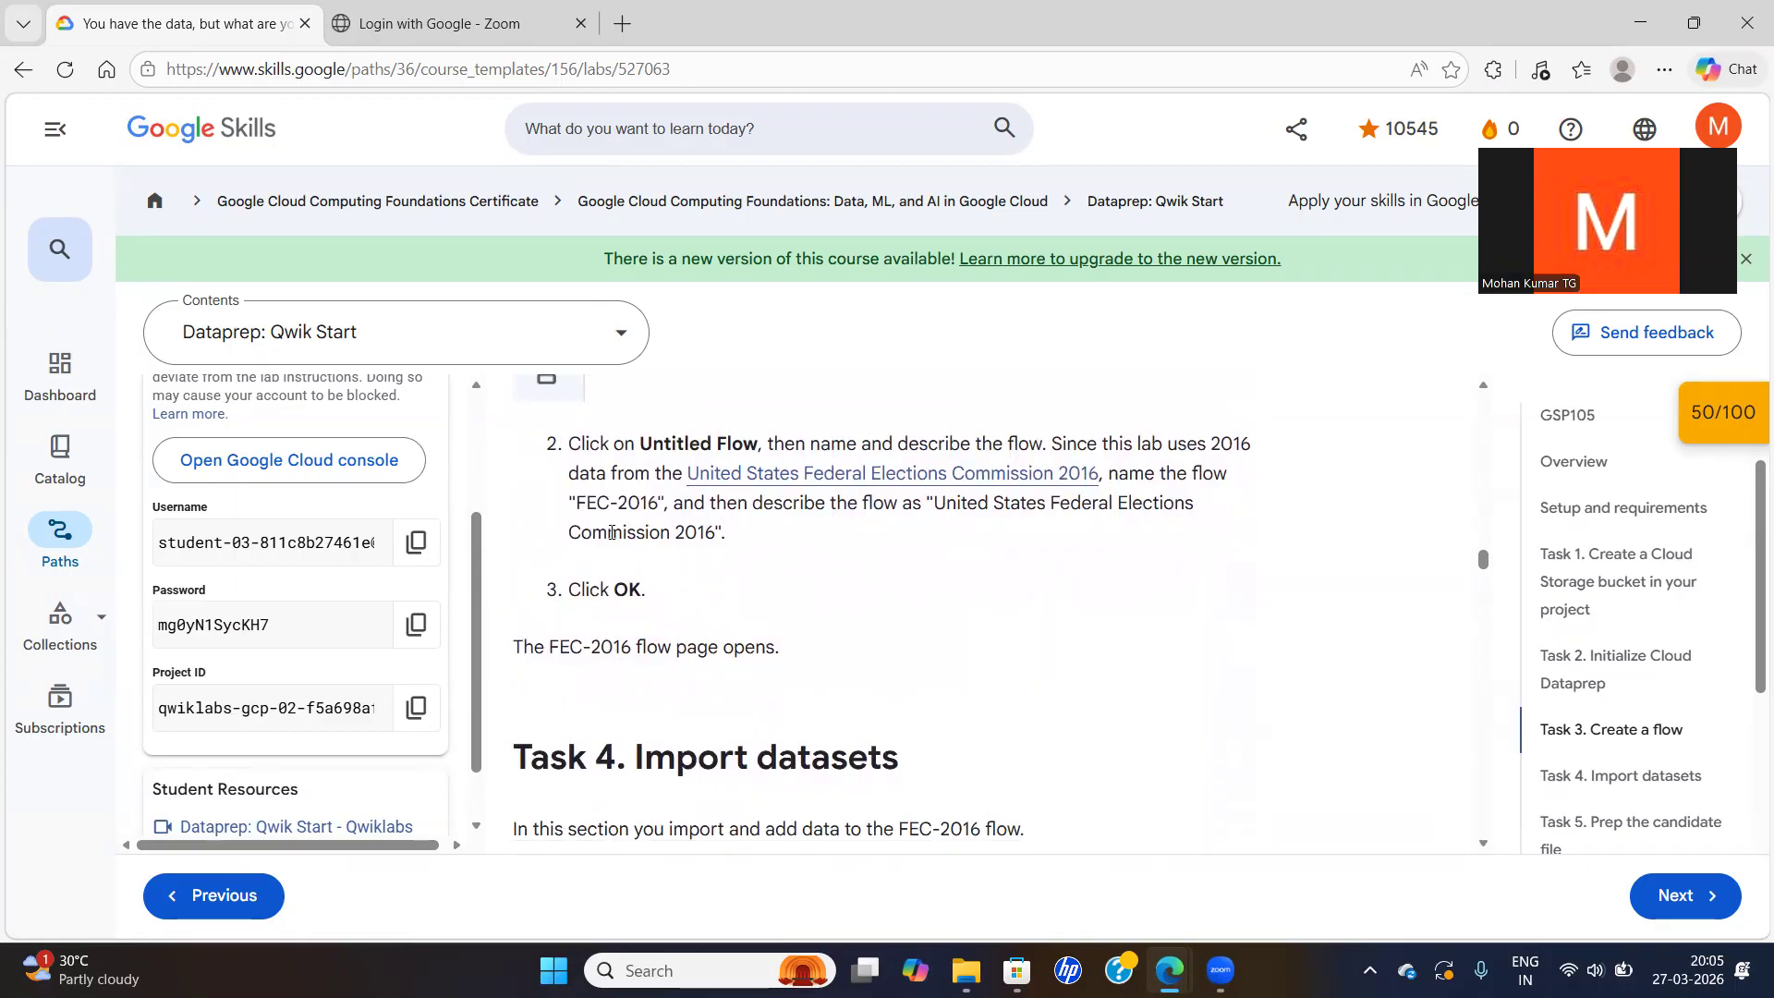
drag(578, 504, 657, 509)
key(ctrl+c)
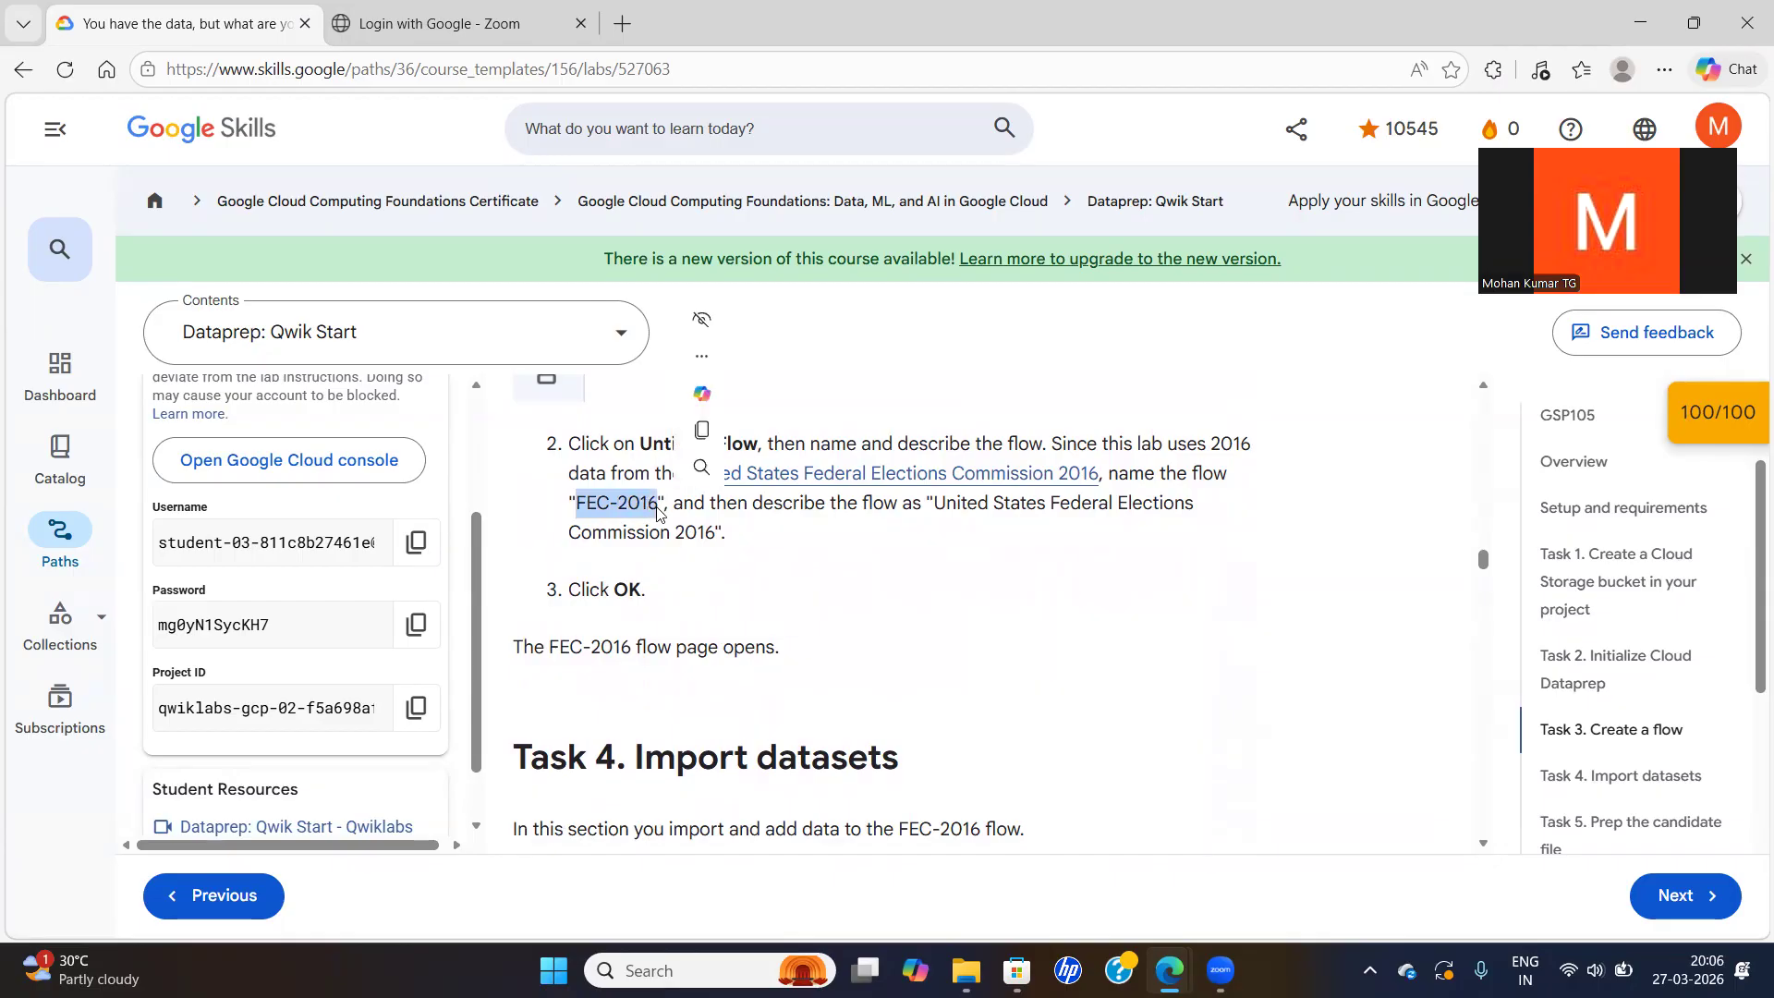
key(alt+Tab)
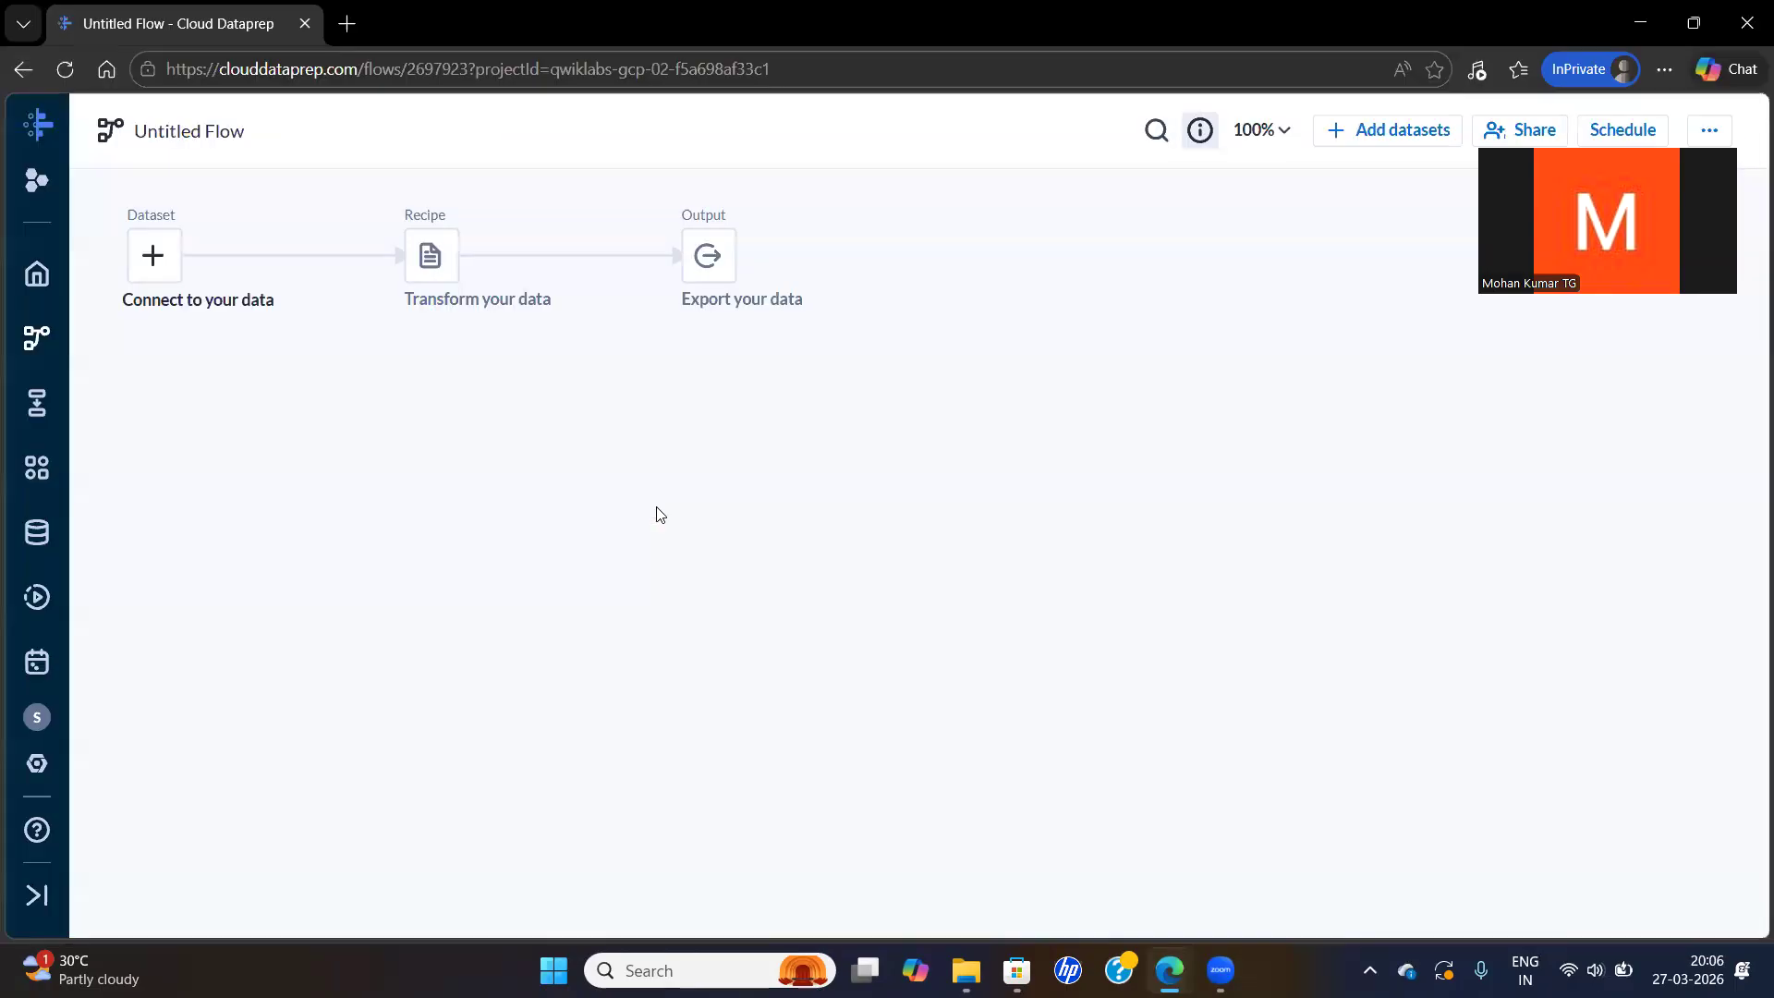
click(214, 133)
key(ctrl+v)
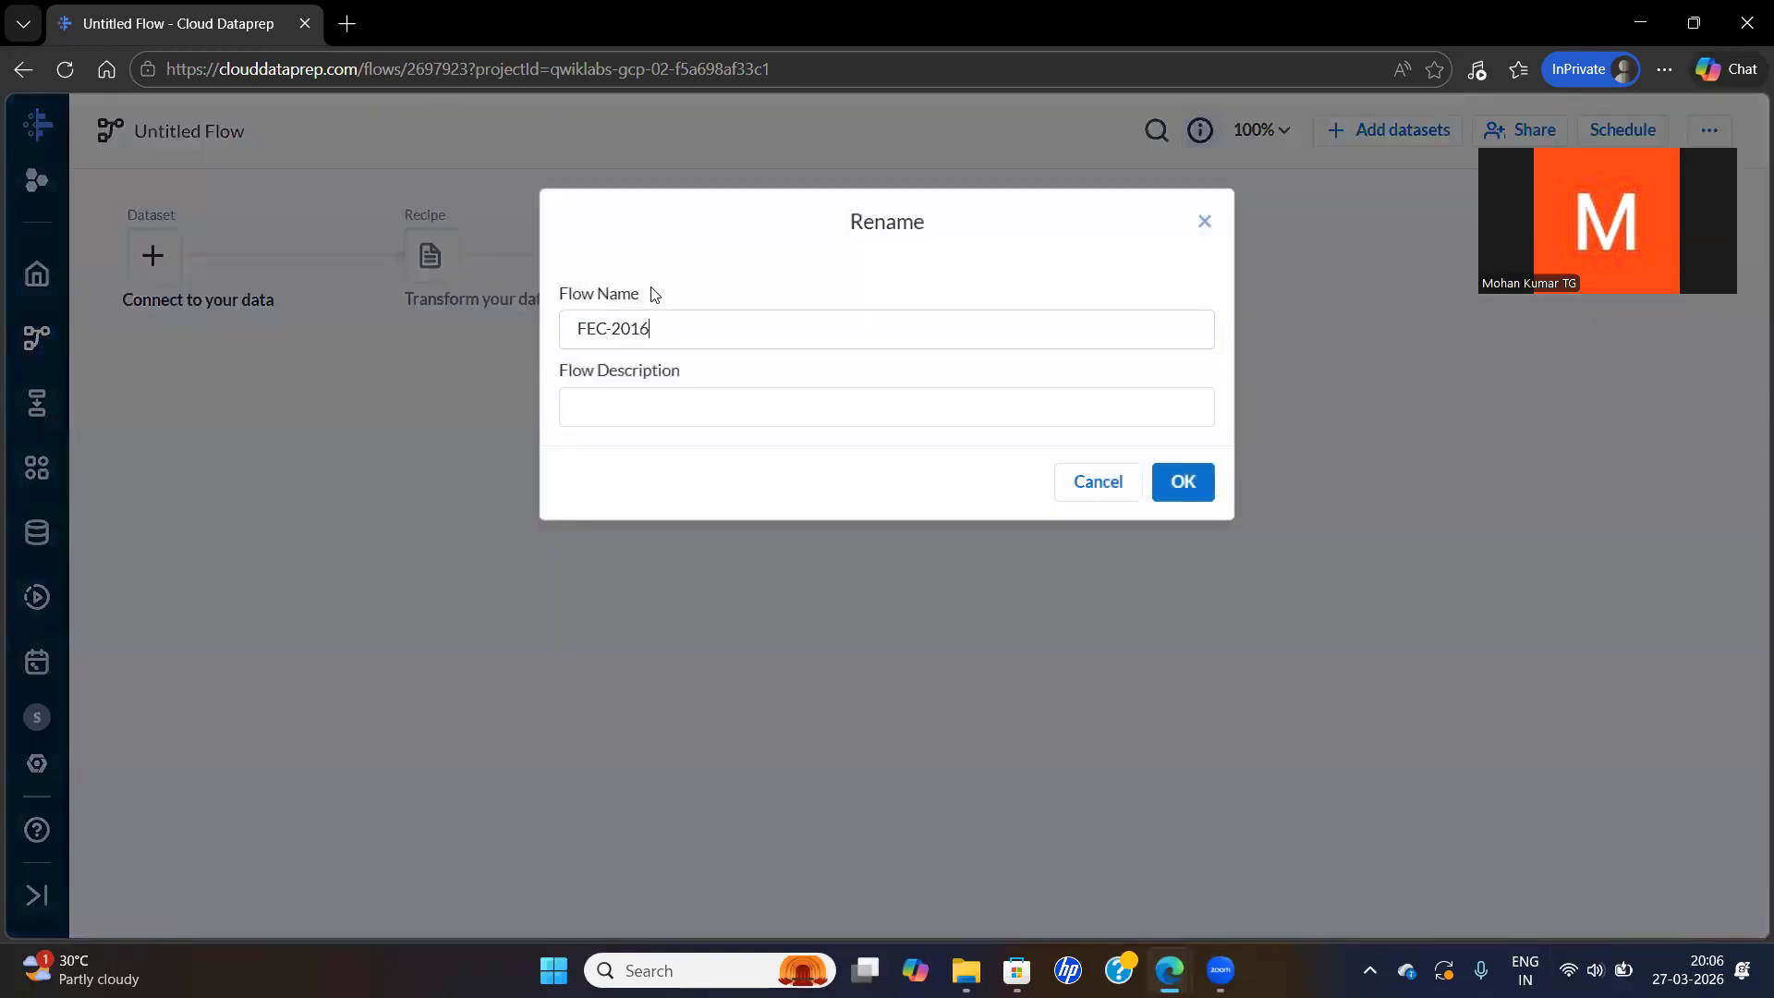
Copy the description "United States Federal Elections Commission 2016" from the lab page into the flow description and confirm the rename
key(alt+Tab)
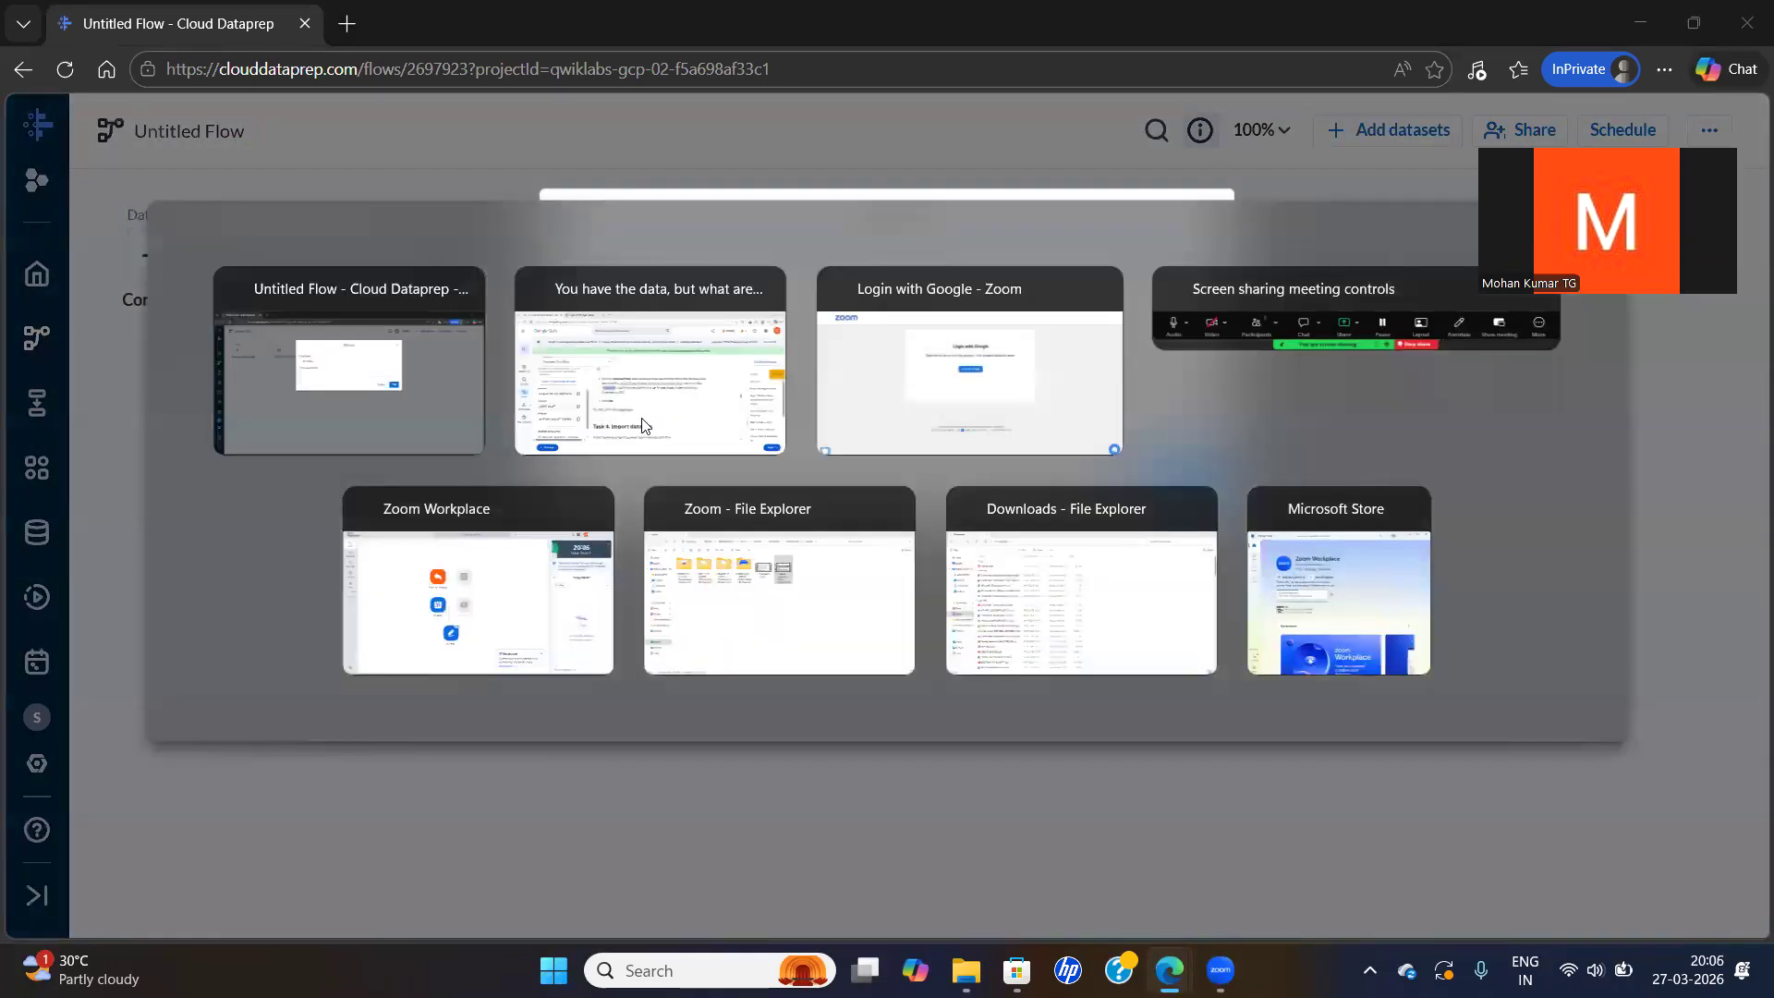
drag(935, 507, 716, 531)
click(936, 533)
key(ctrl+c)
key(alt+Tab)
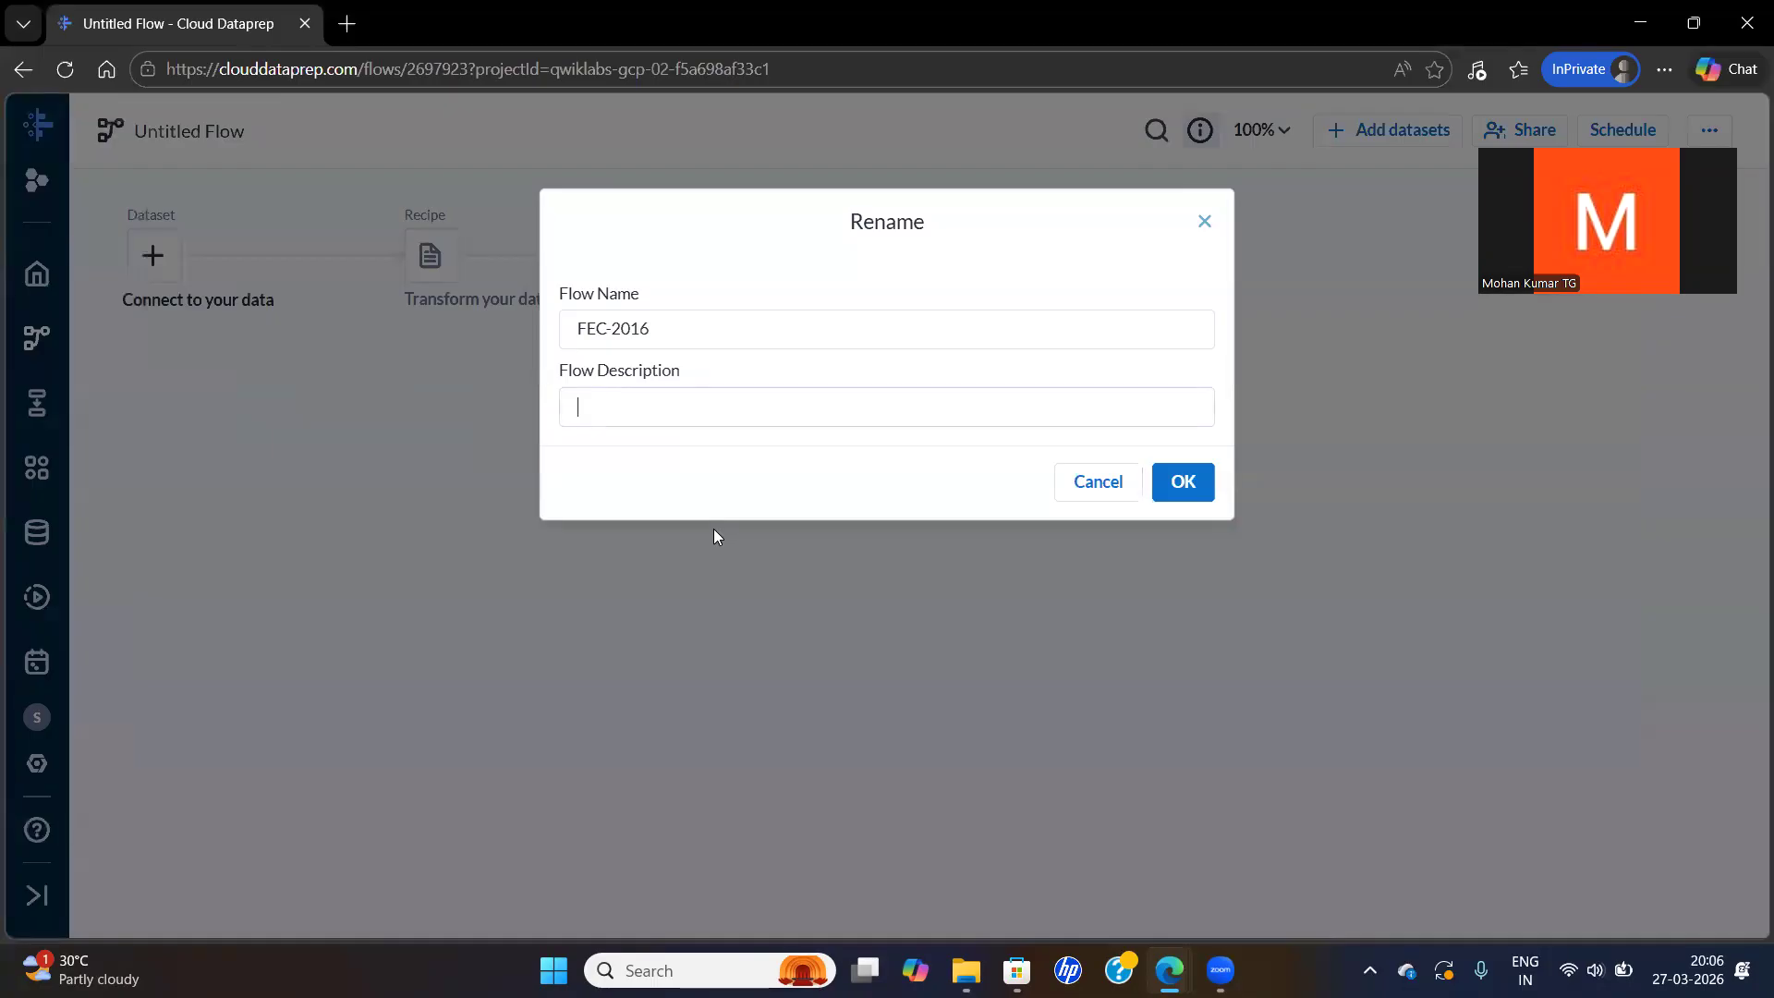
key(ctrl+v)
click(1182, 483)
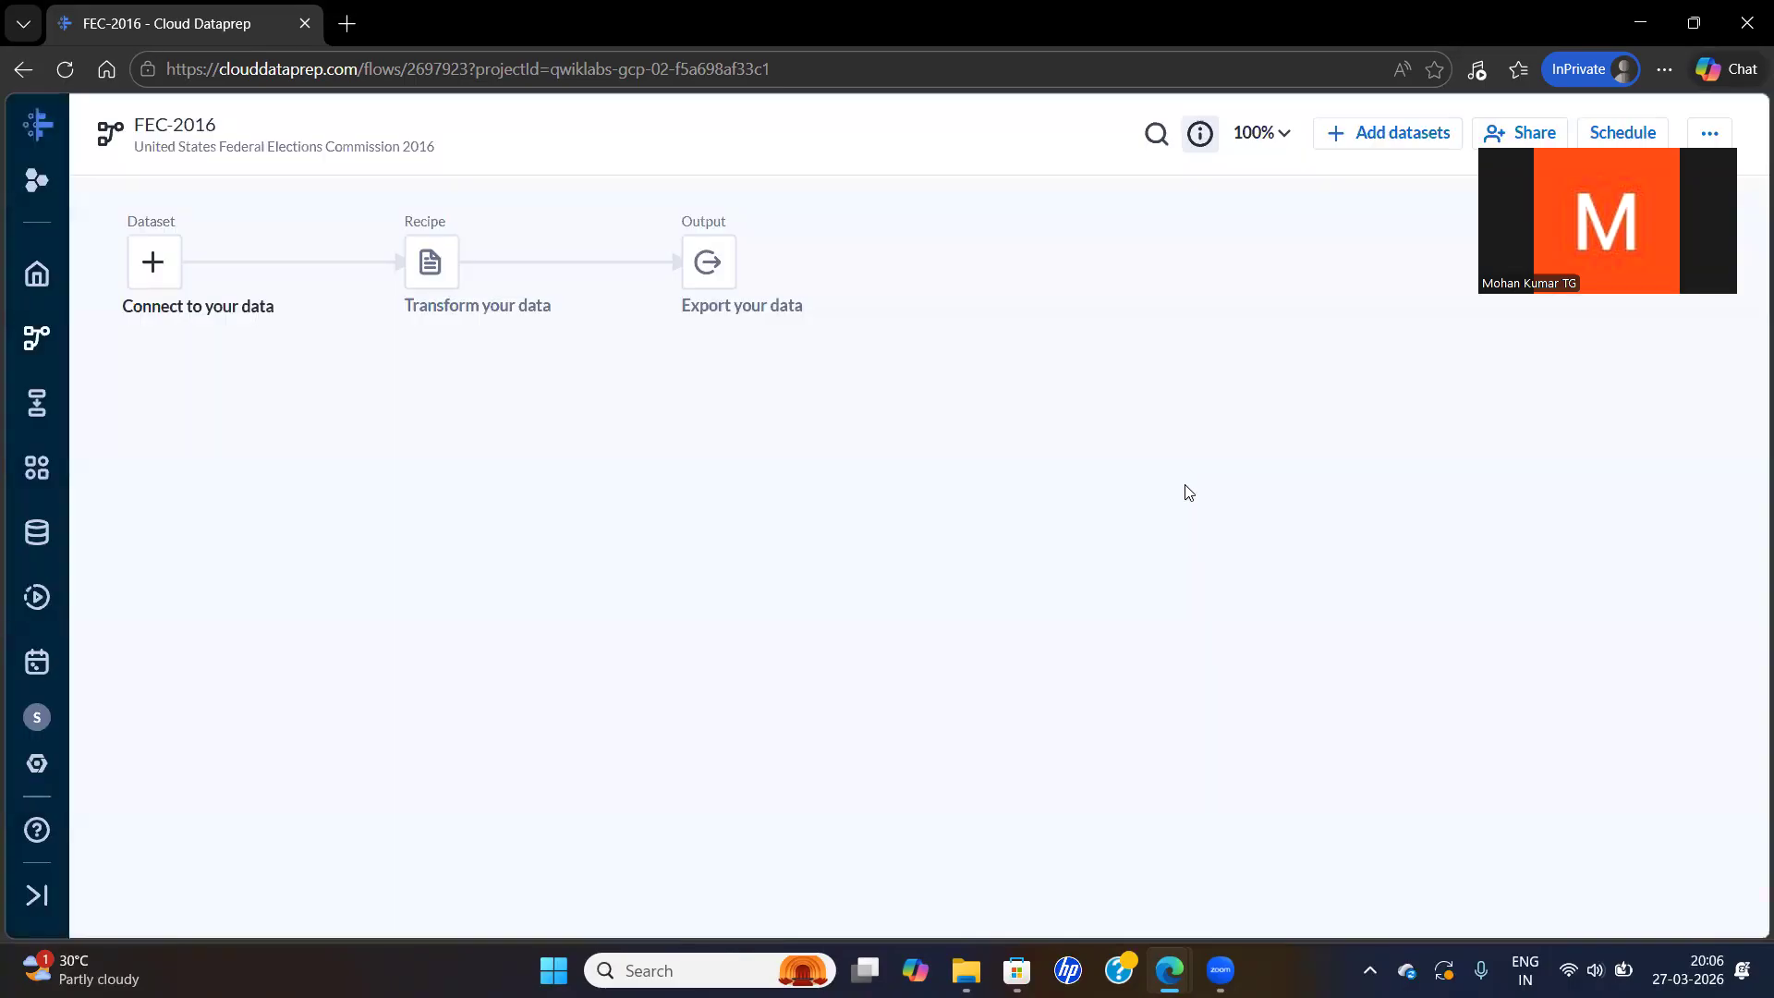
Following the lab's Task 4 instructions, open the dataset import for the FEC-2016 flow with Cloud Storage as the source
key(alt+Tab)
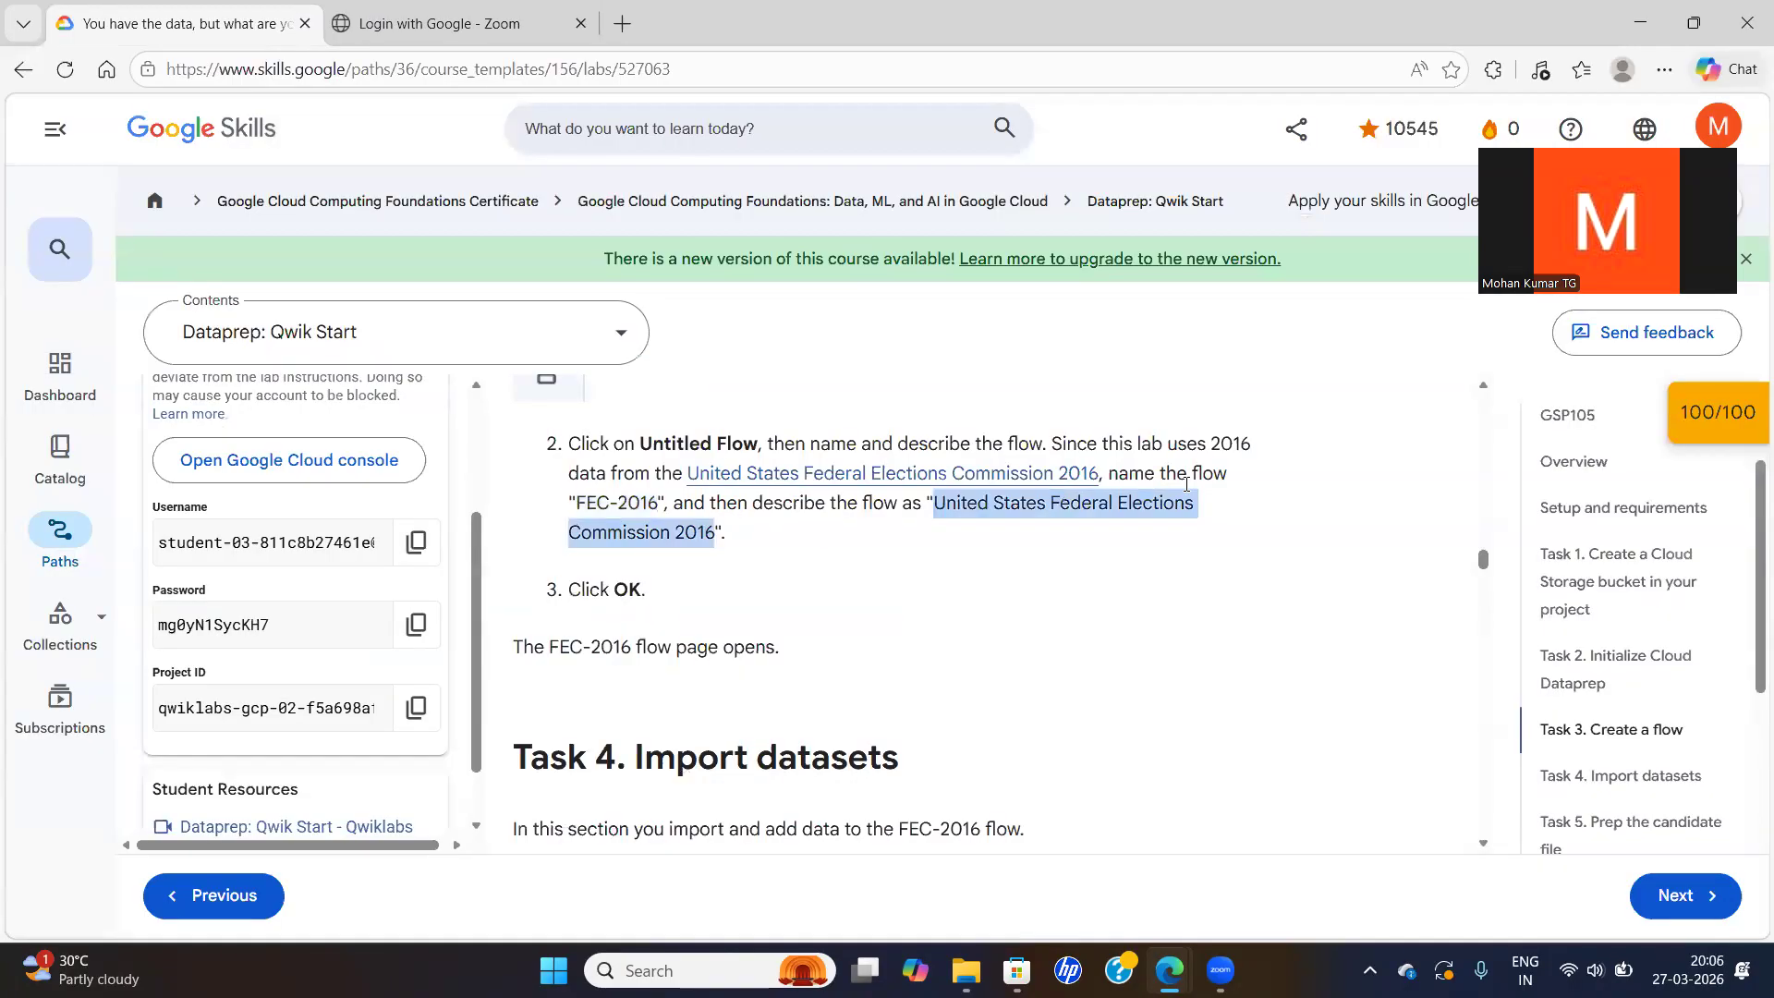
key(alt+Tab)
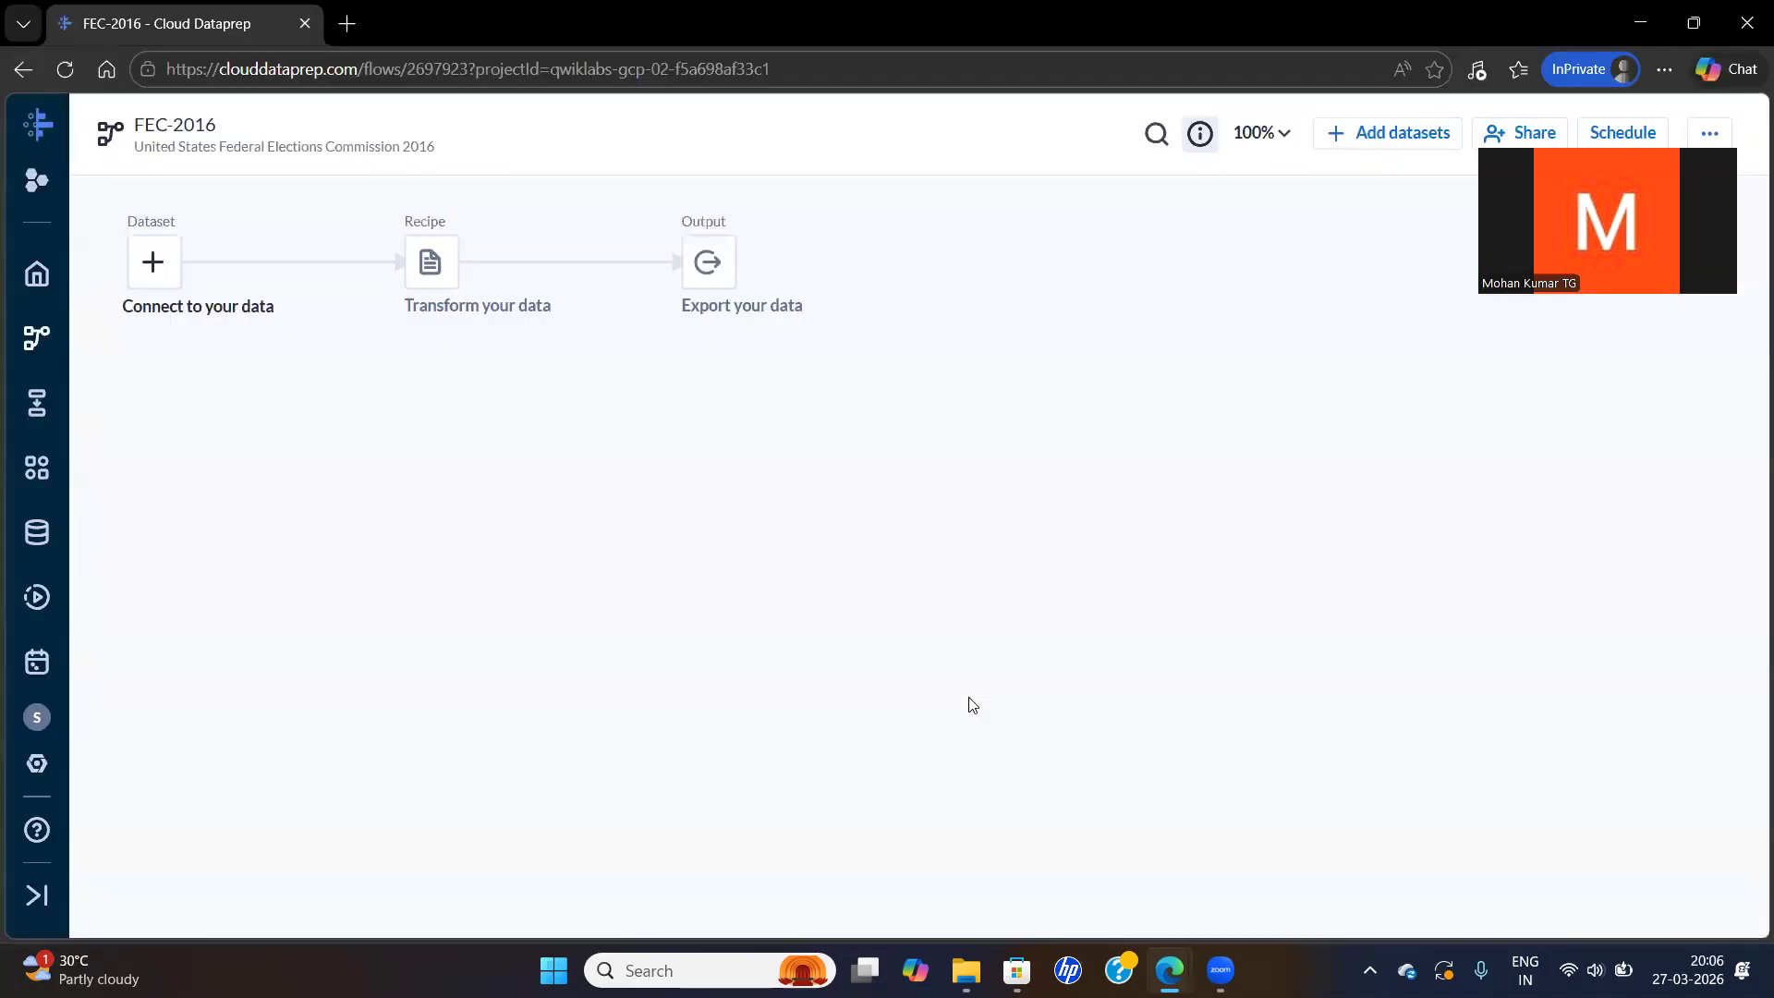
key(alt+Tab)
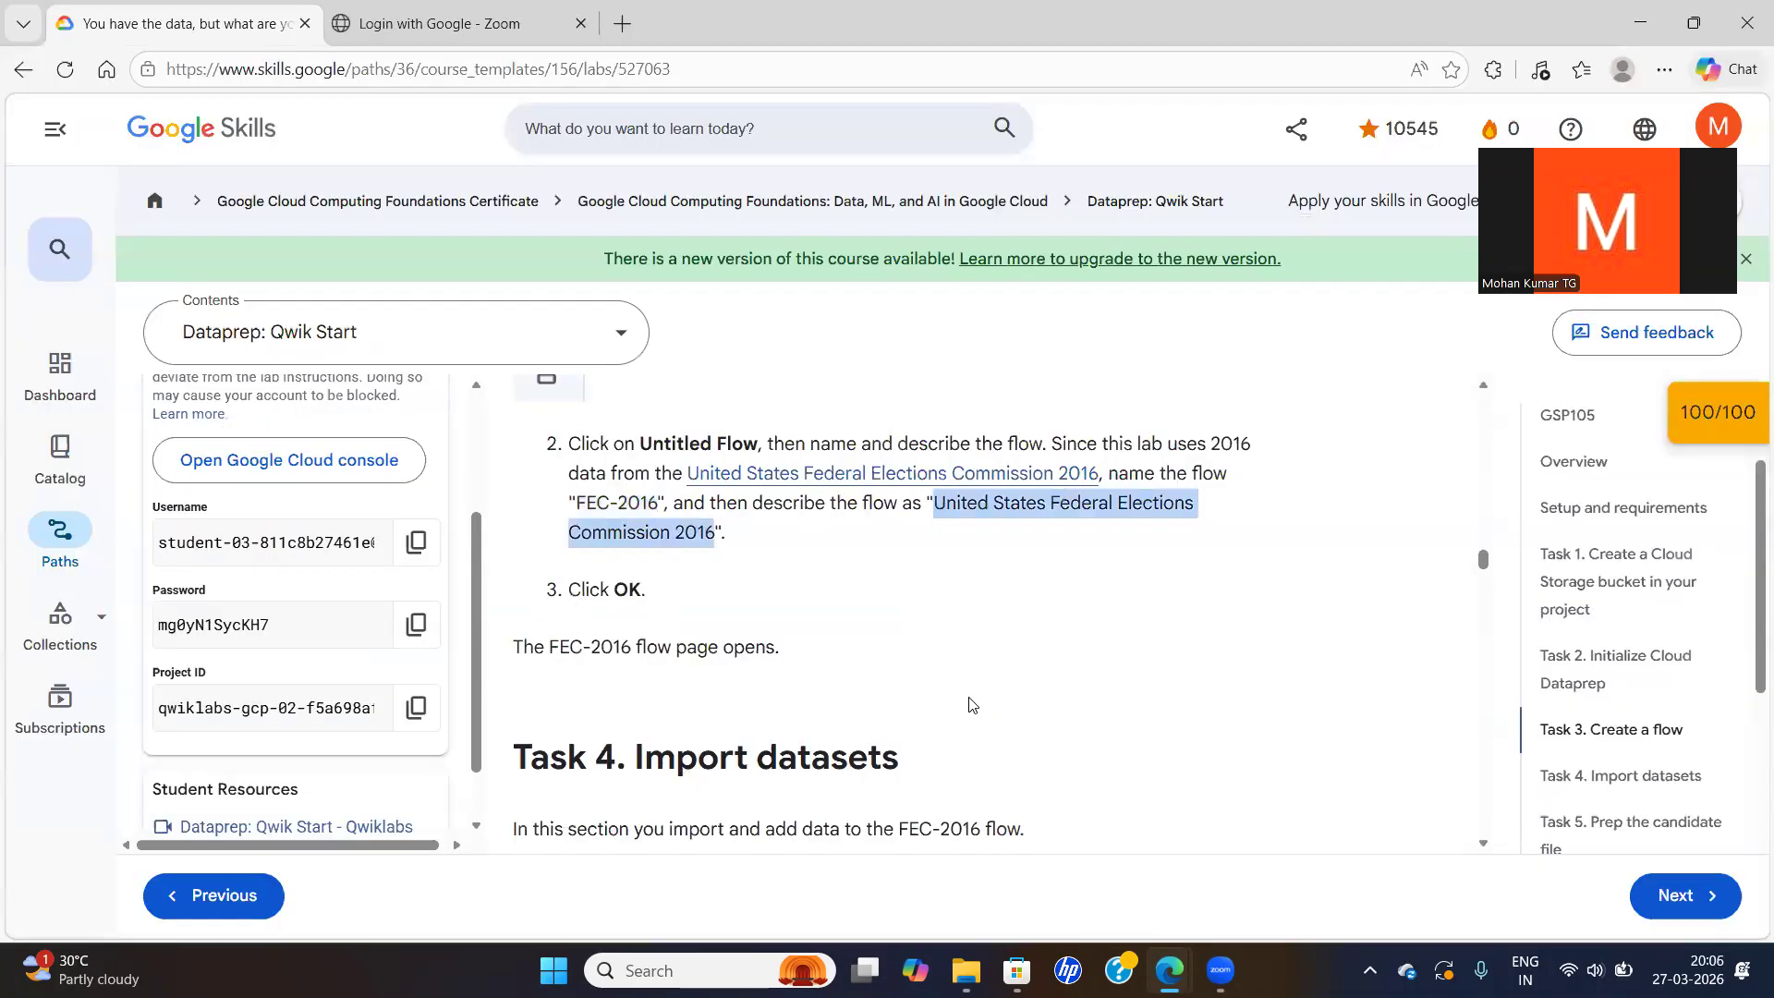
scroll(1479, 845, down, 2)
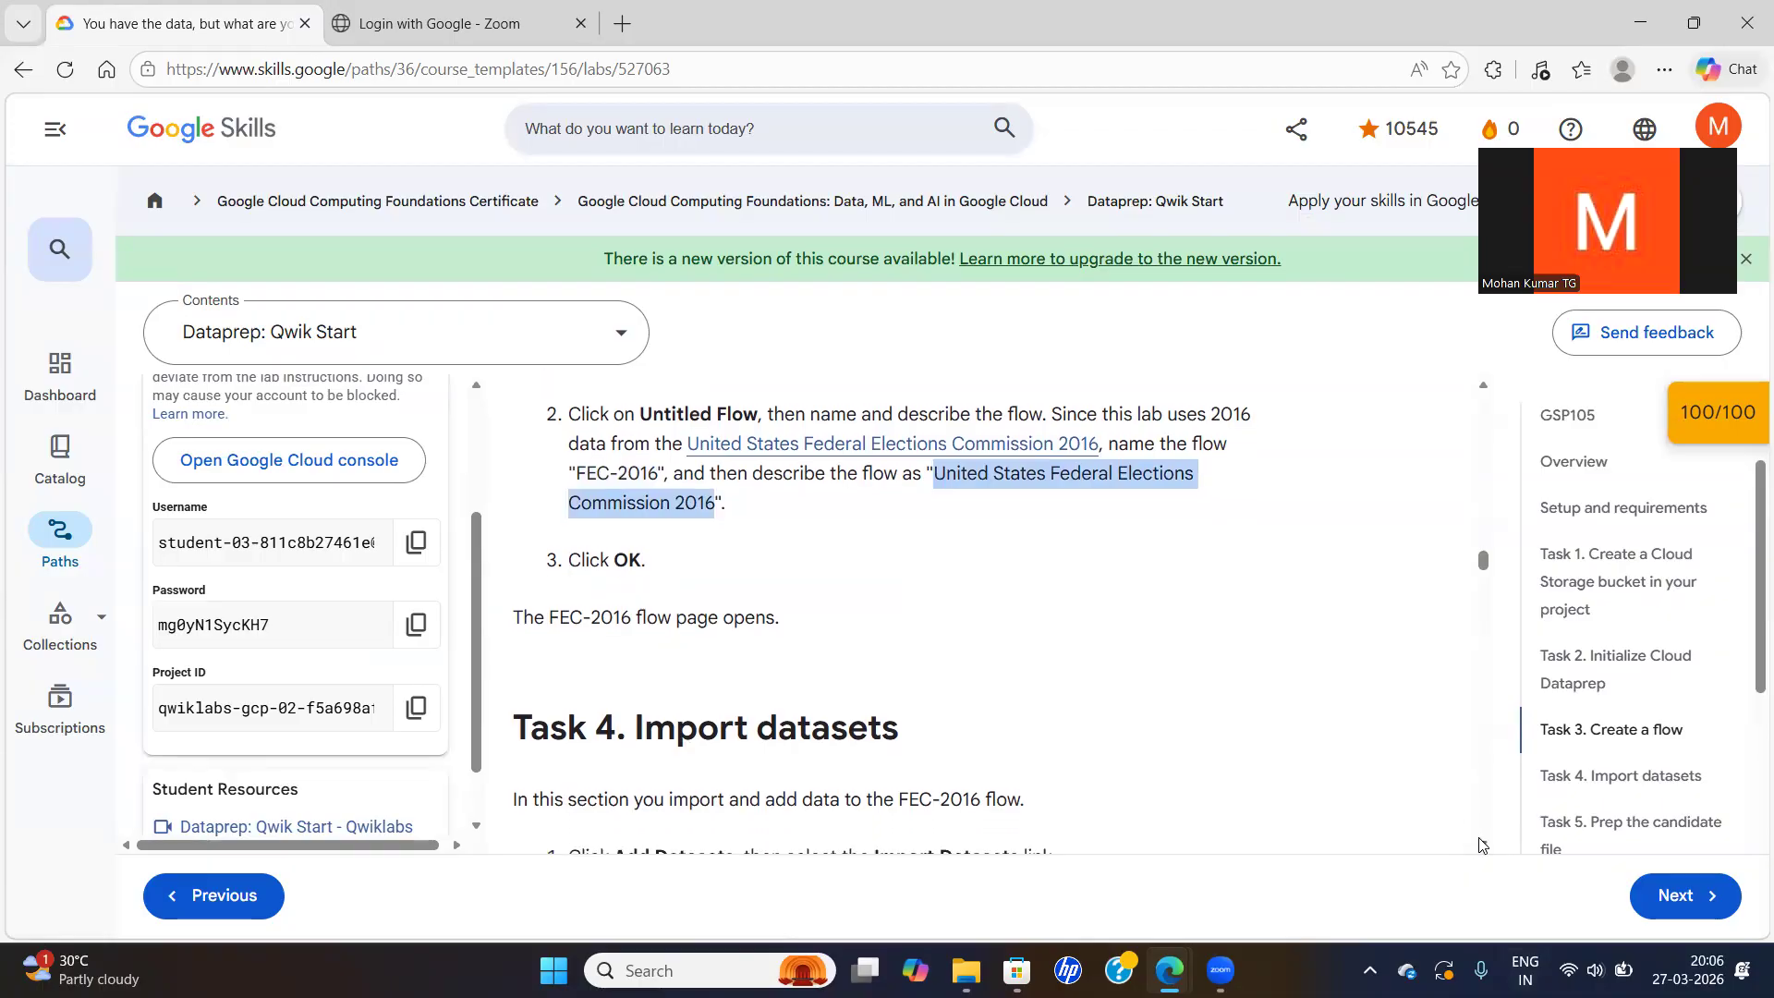
scroll(1479, 845, down, 3)
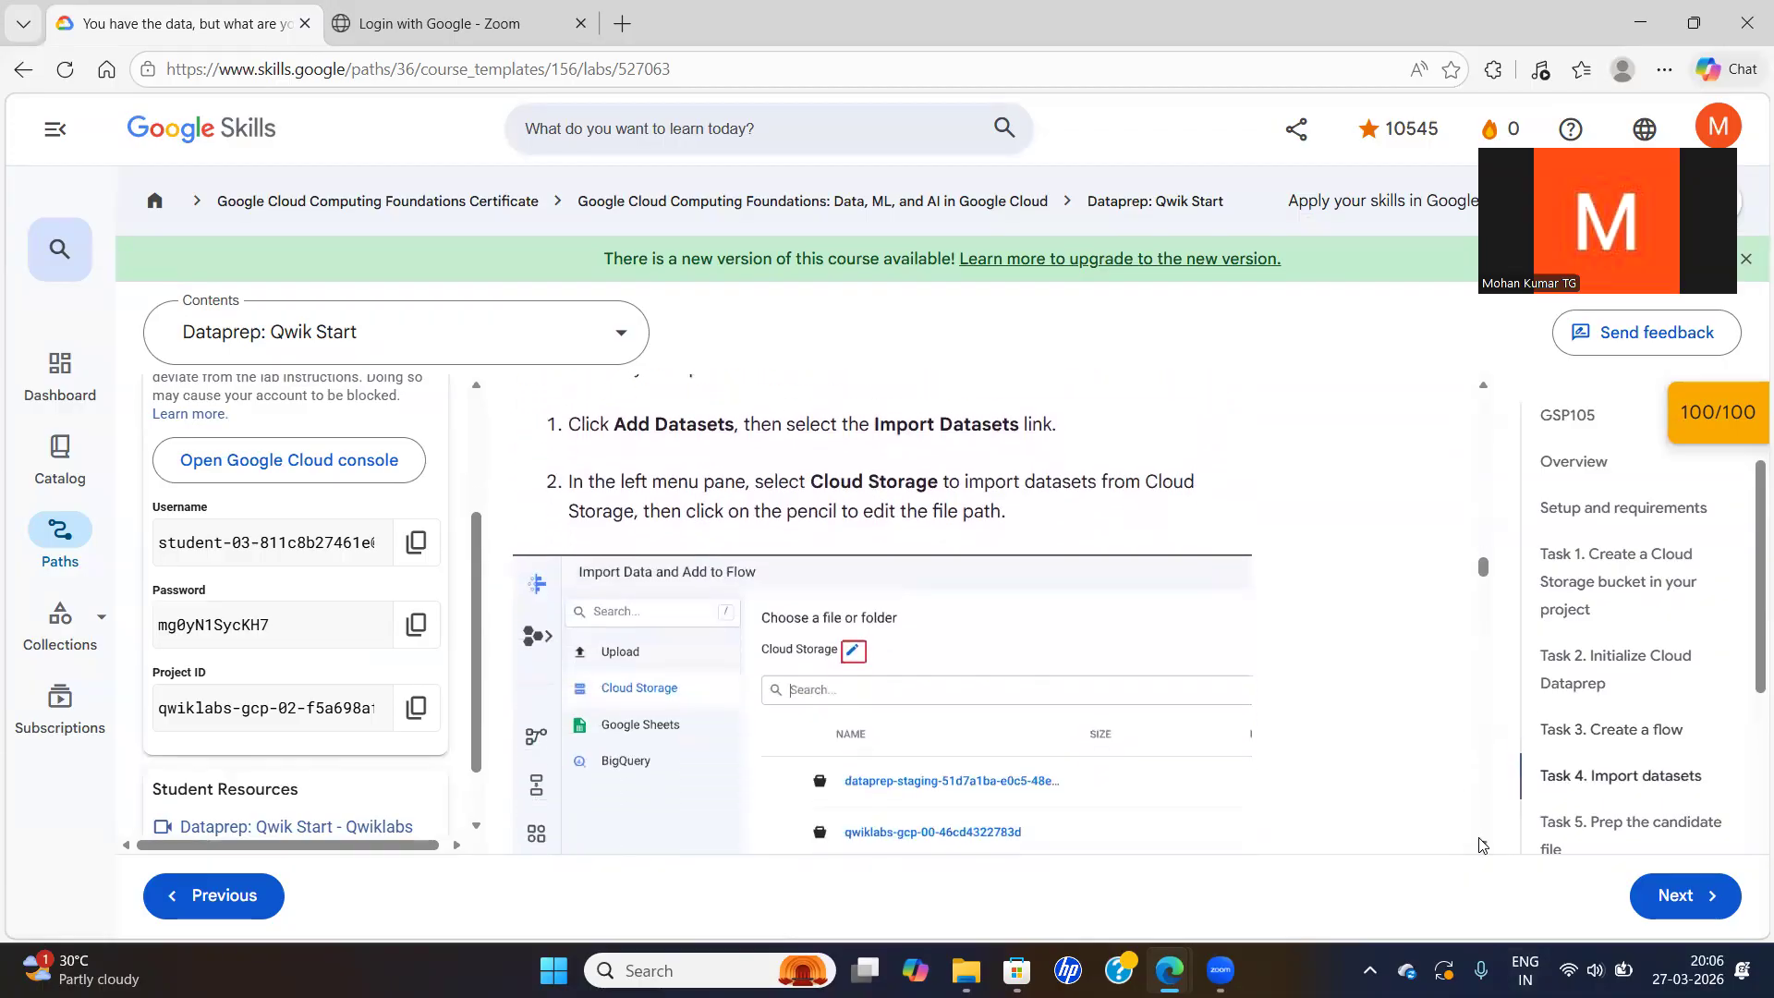
scroll(1481, 386, up, 1)
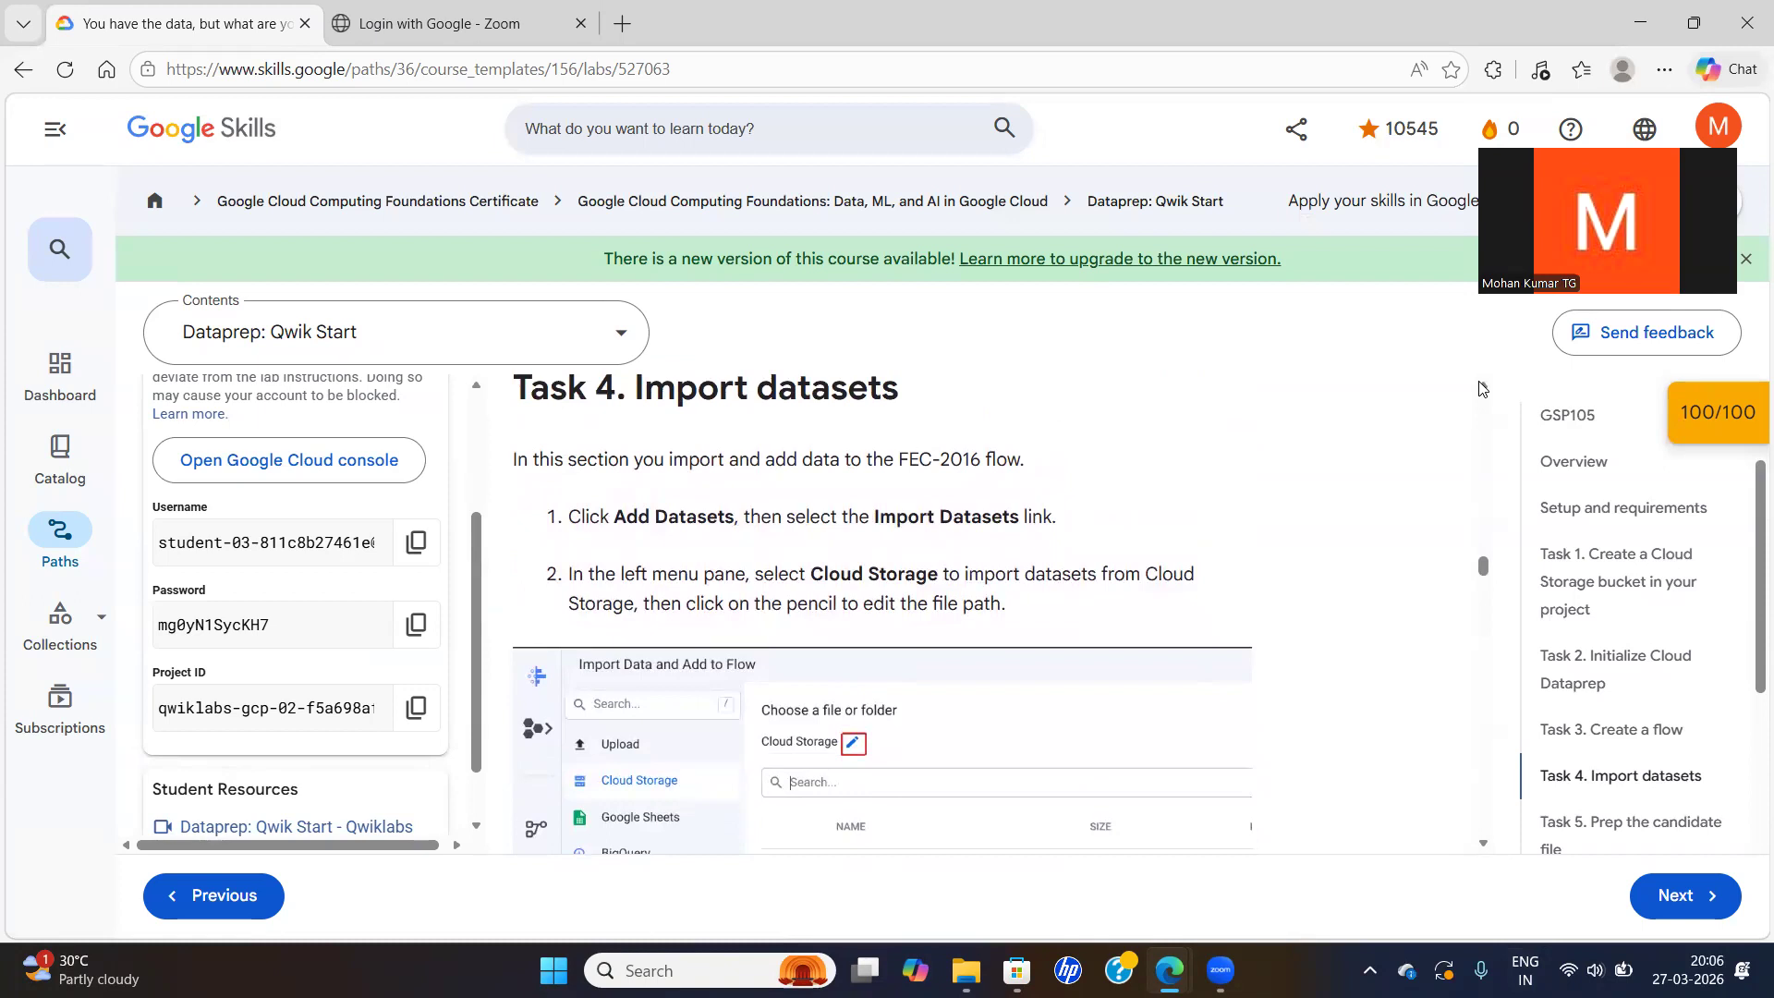
key(alt+Tab)
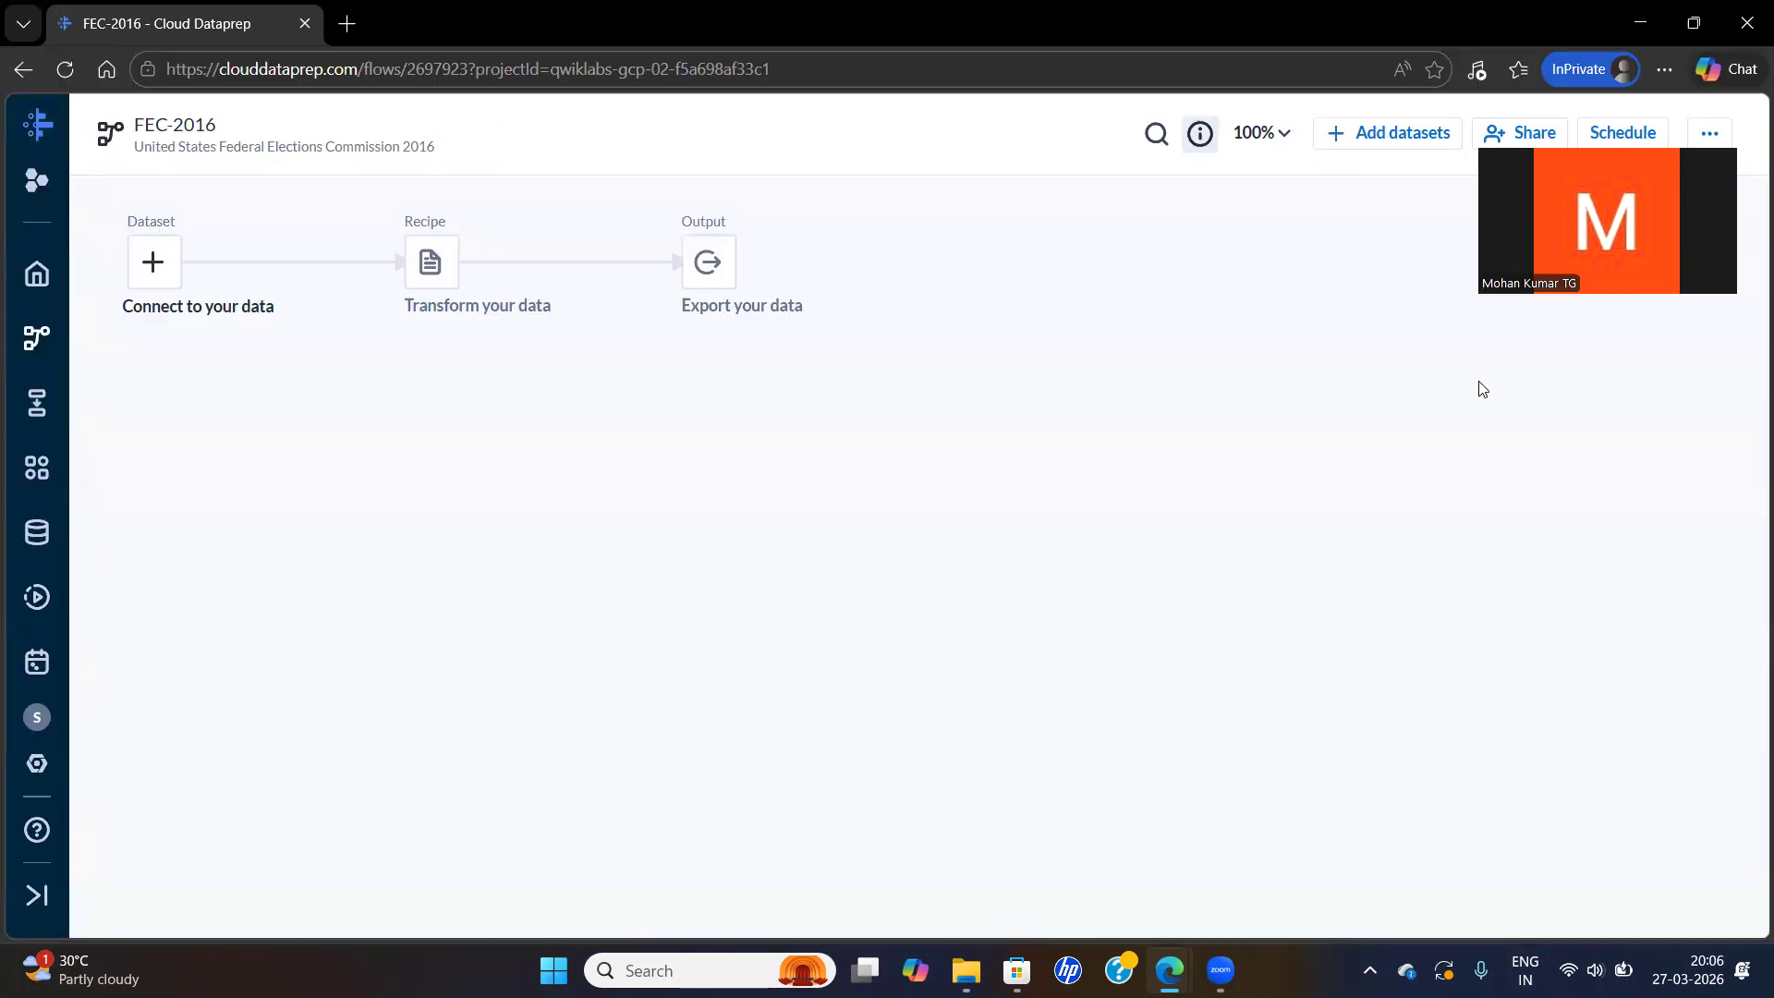
key(alt+Tab)
key(alt+Tab)
click(1388, 138)
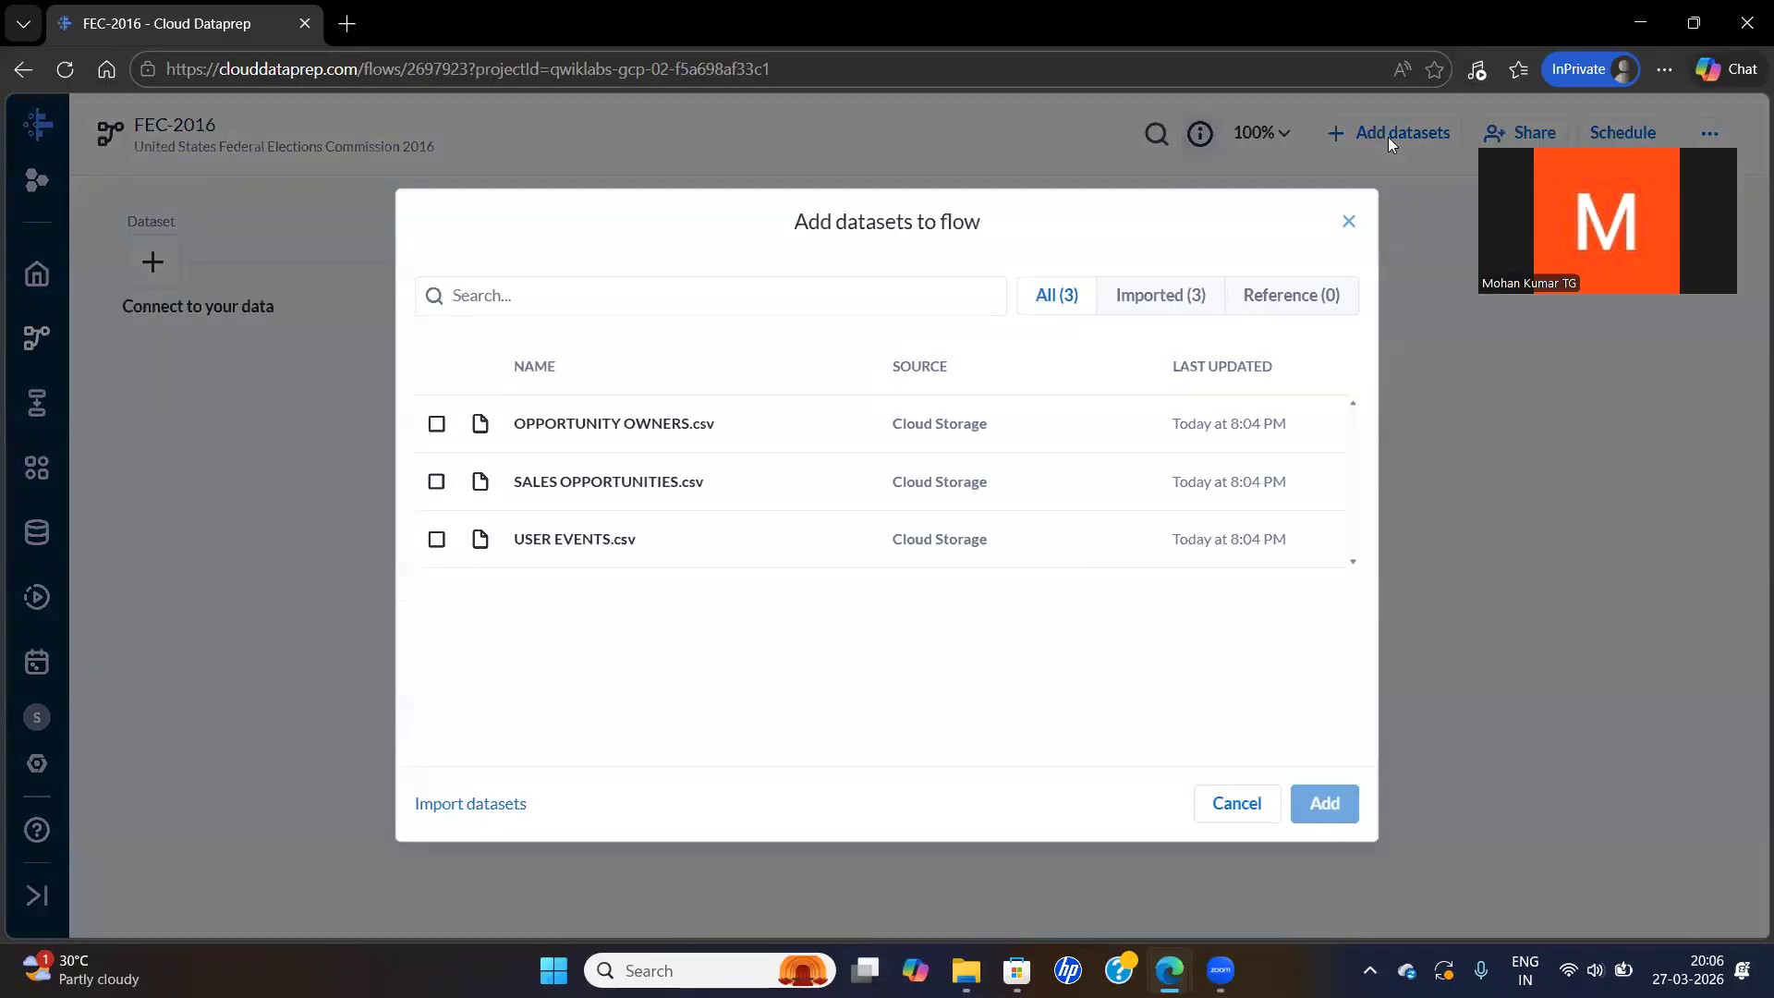
click(454, 805)
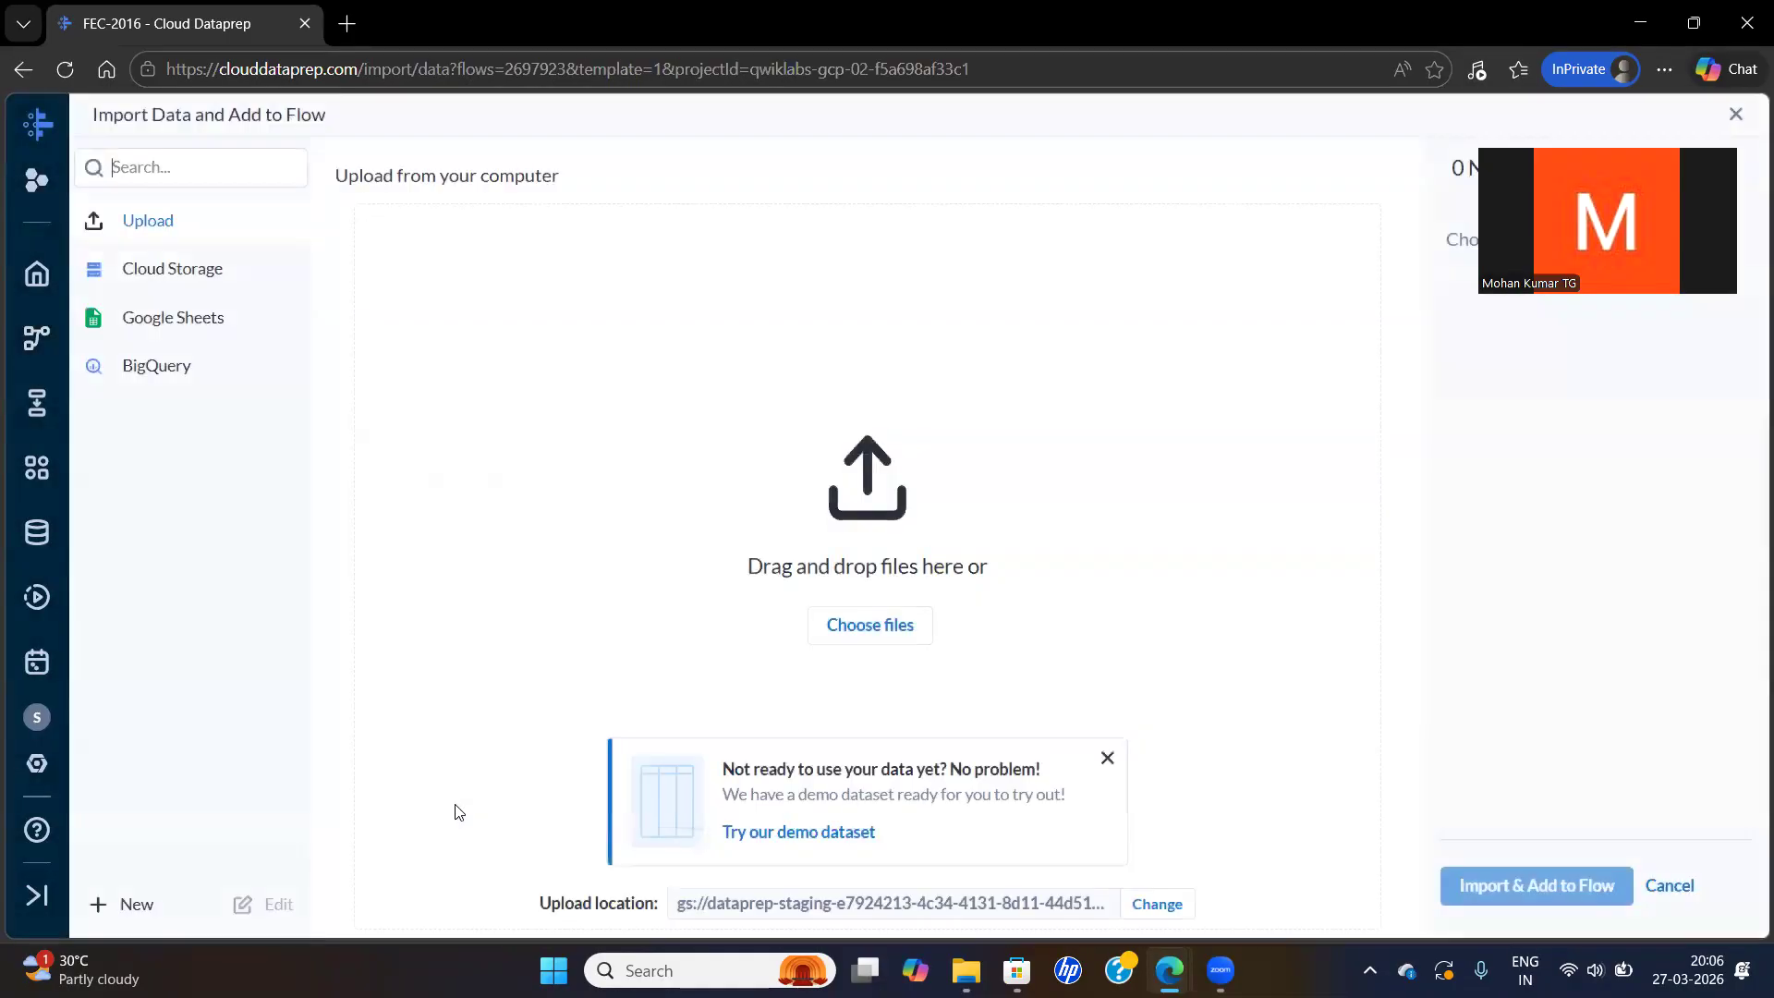
click(203, 281)
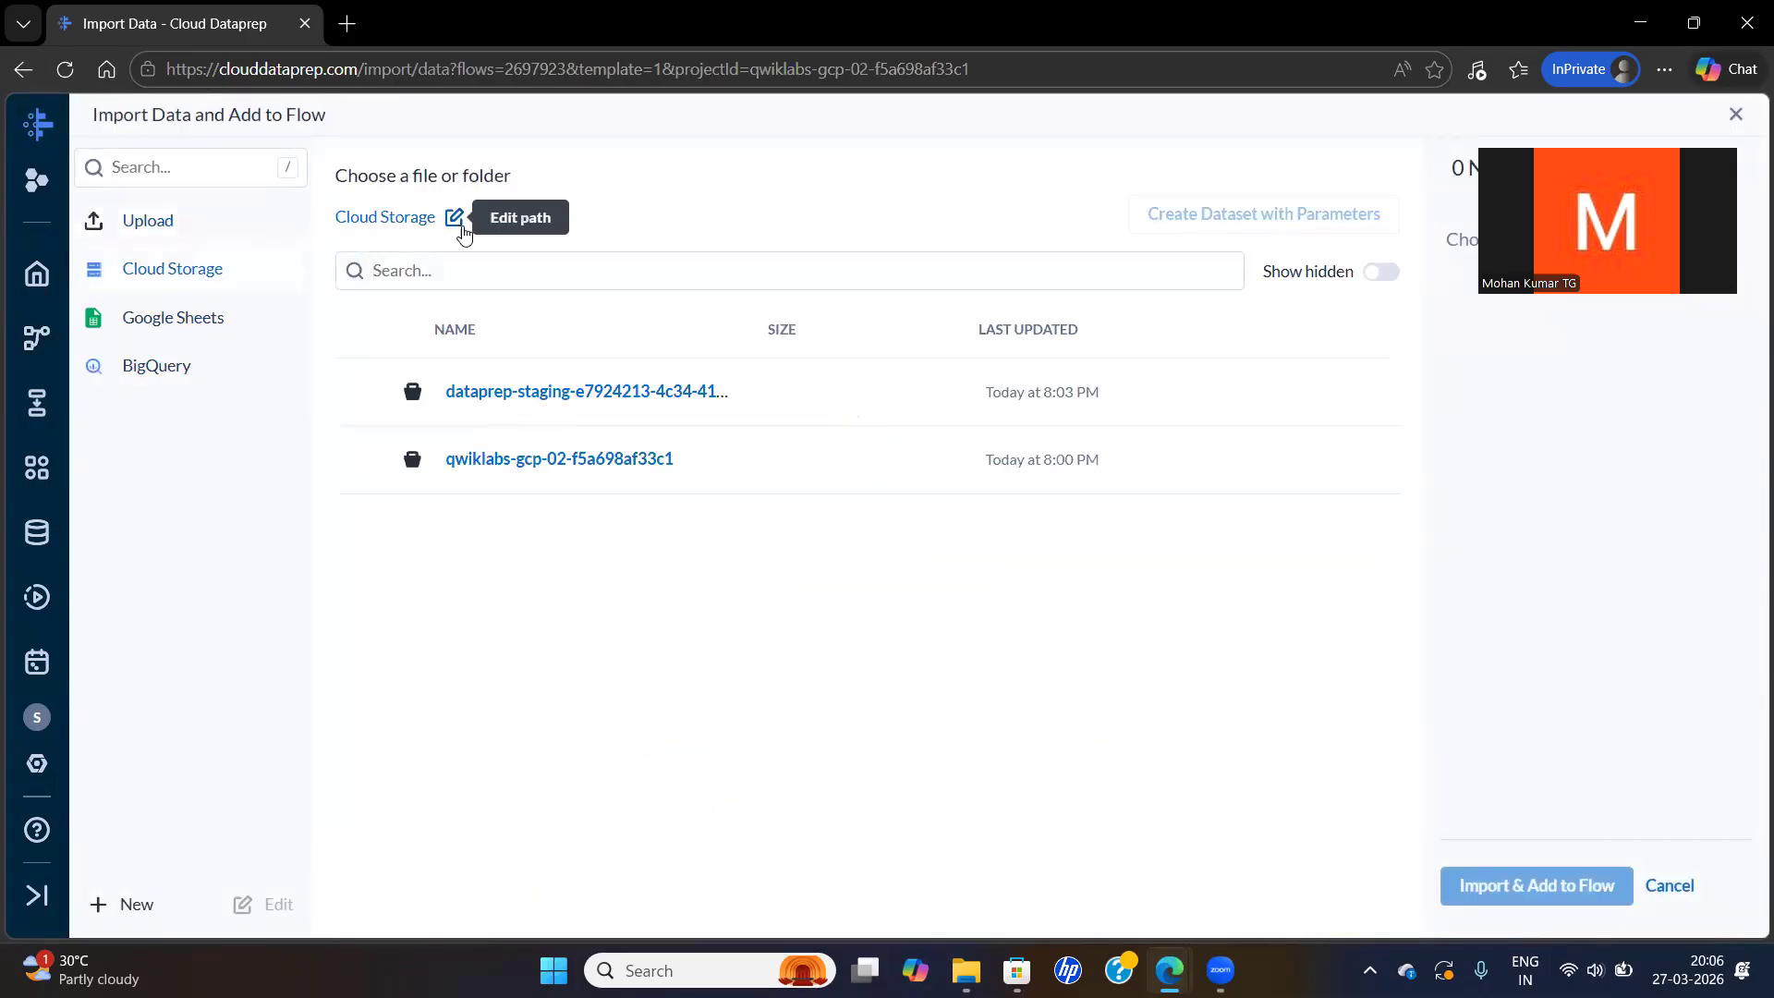
Replace the Cloud Storage path with gs://spls/gsp105, copied from the lab instructions, and open its us-fec folder
click(453, 218)
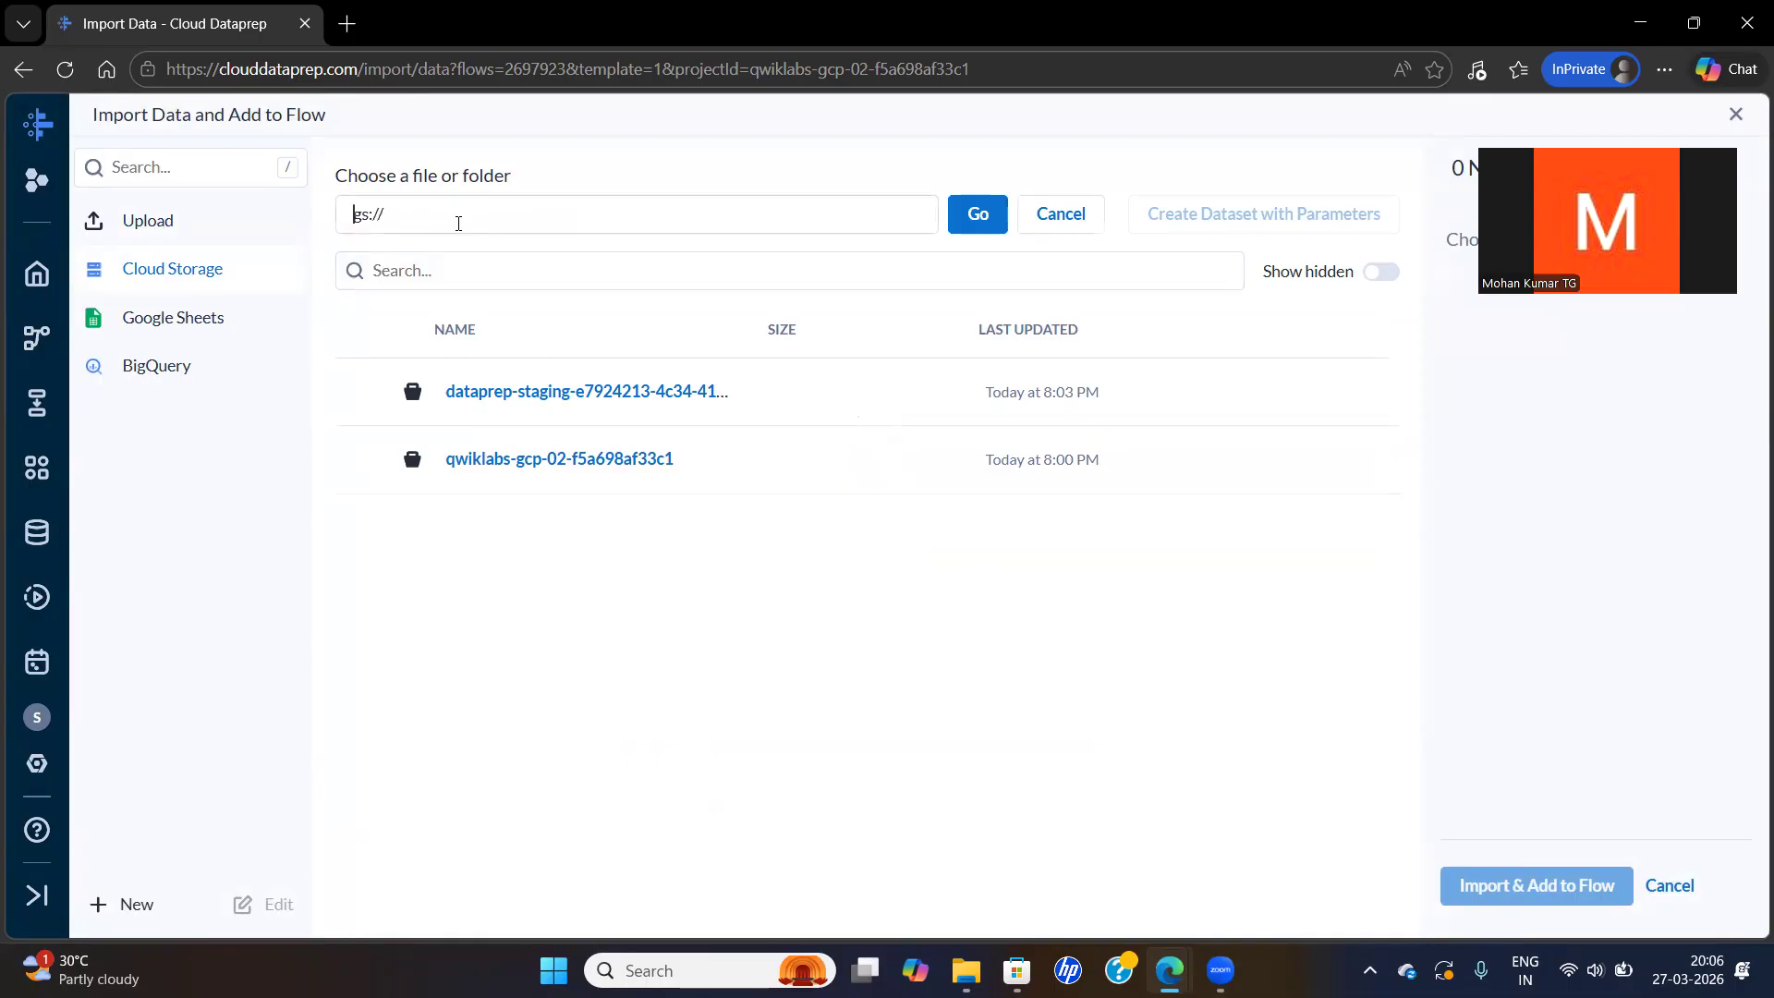
drag(460, 218, 256, 203)
key(BackSpace)
key(alt+Tab)
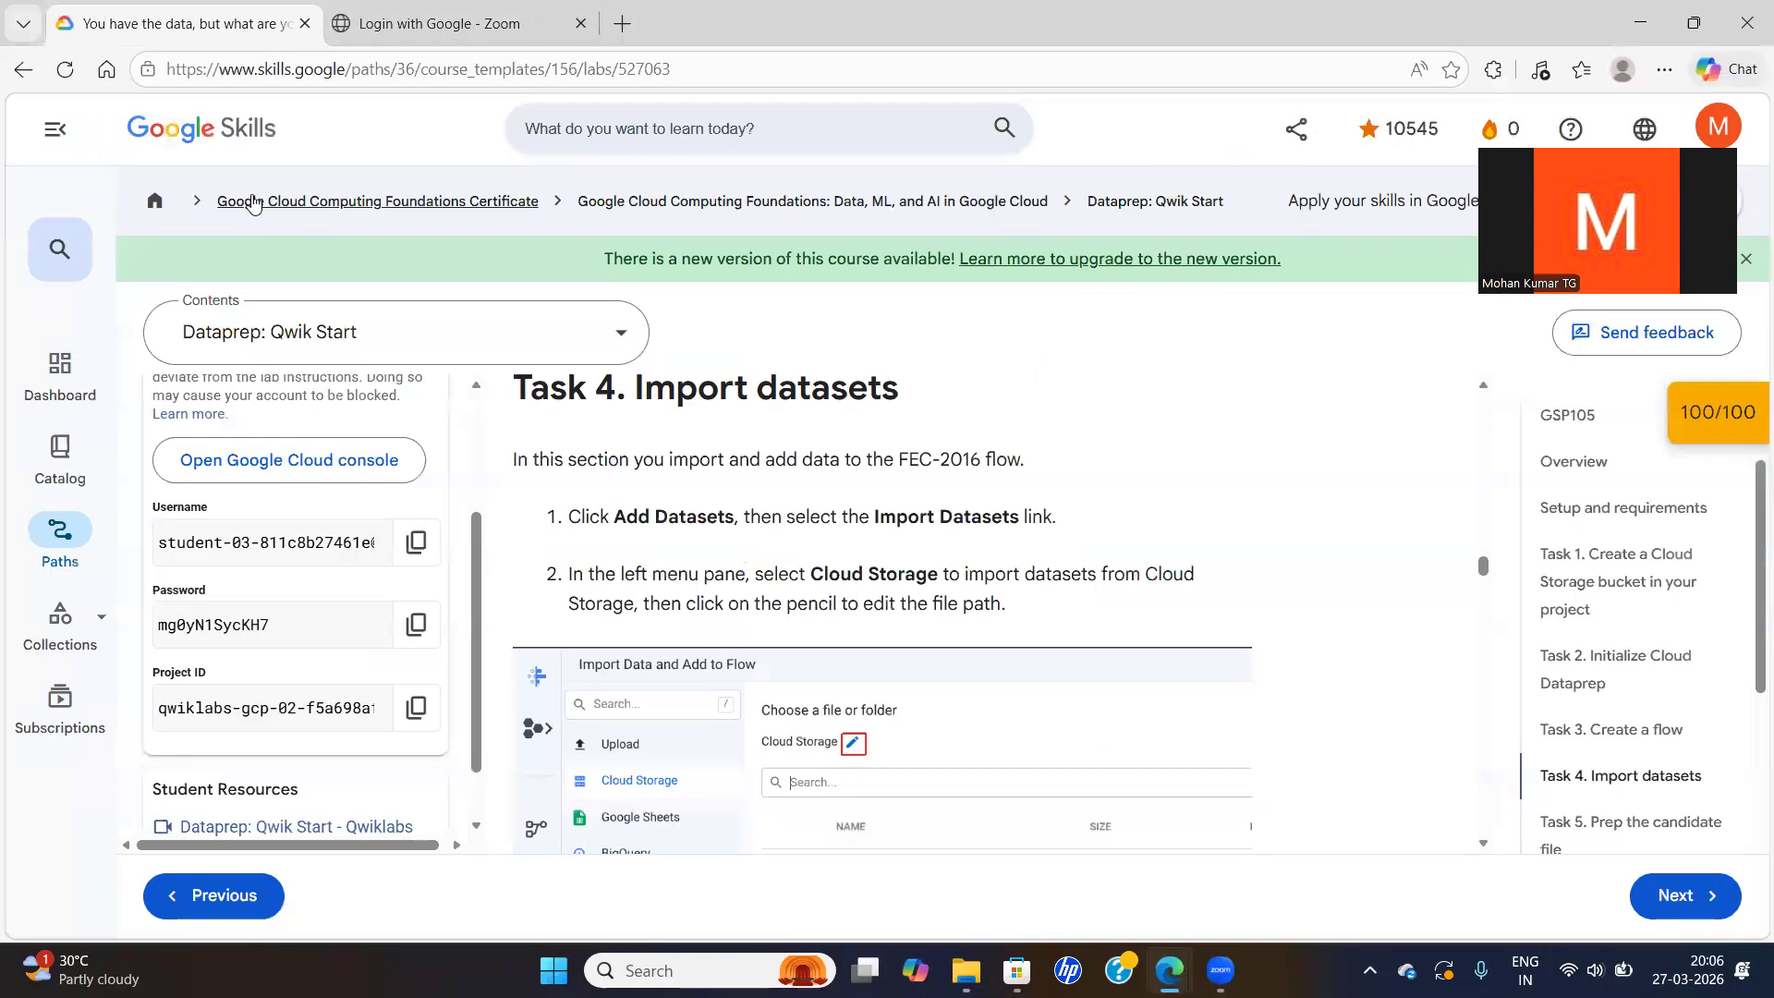
click(1484, 845)
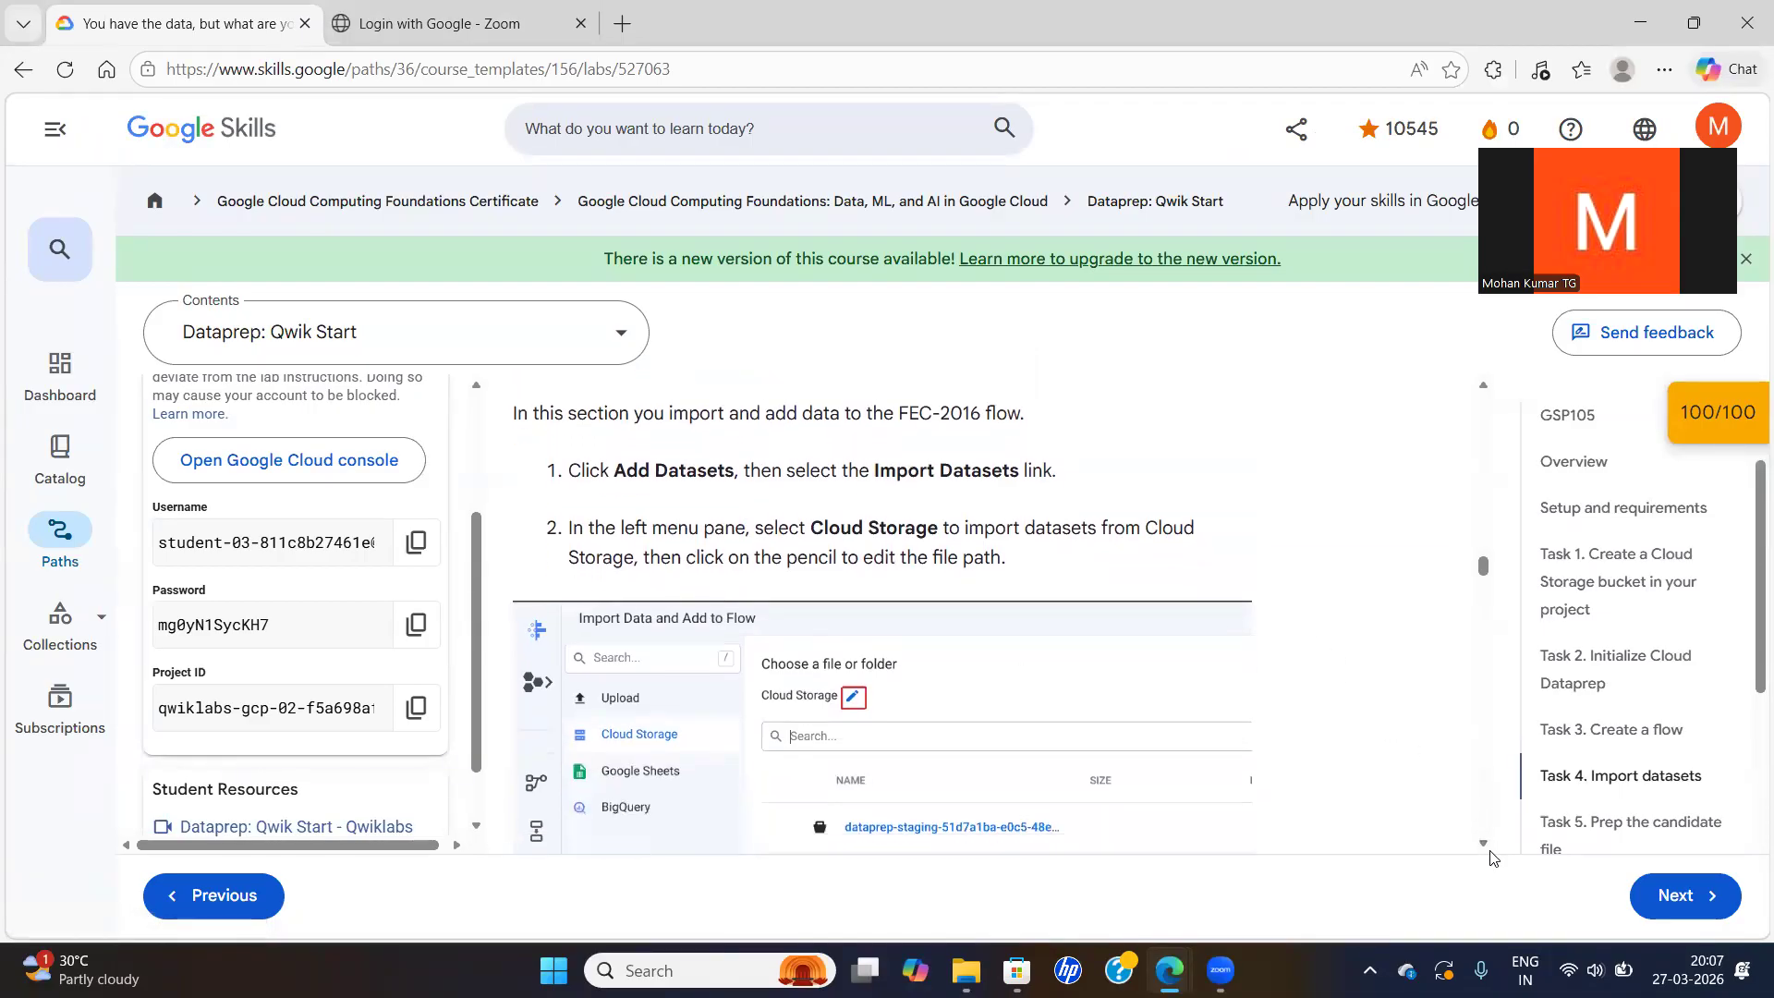
scroll(1480, 847, down, 1)
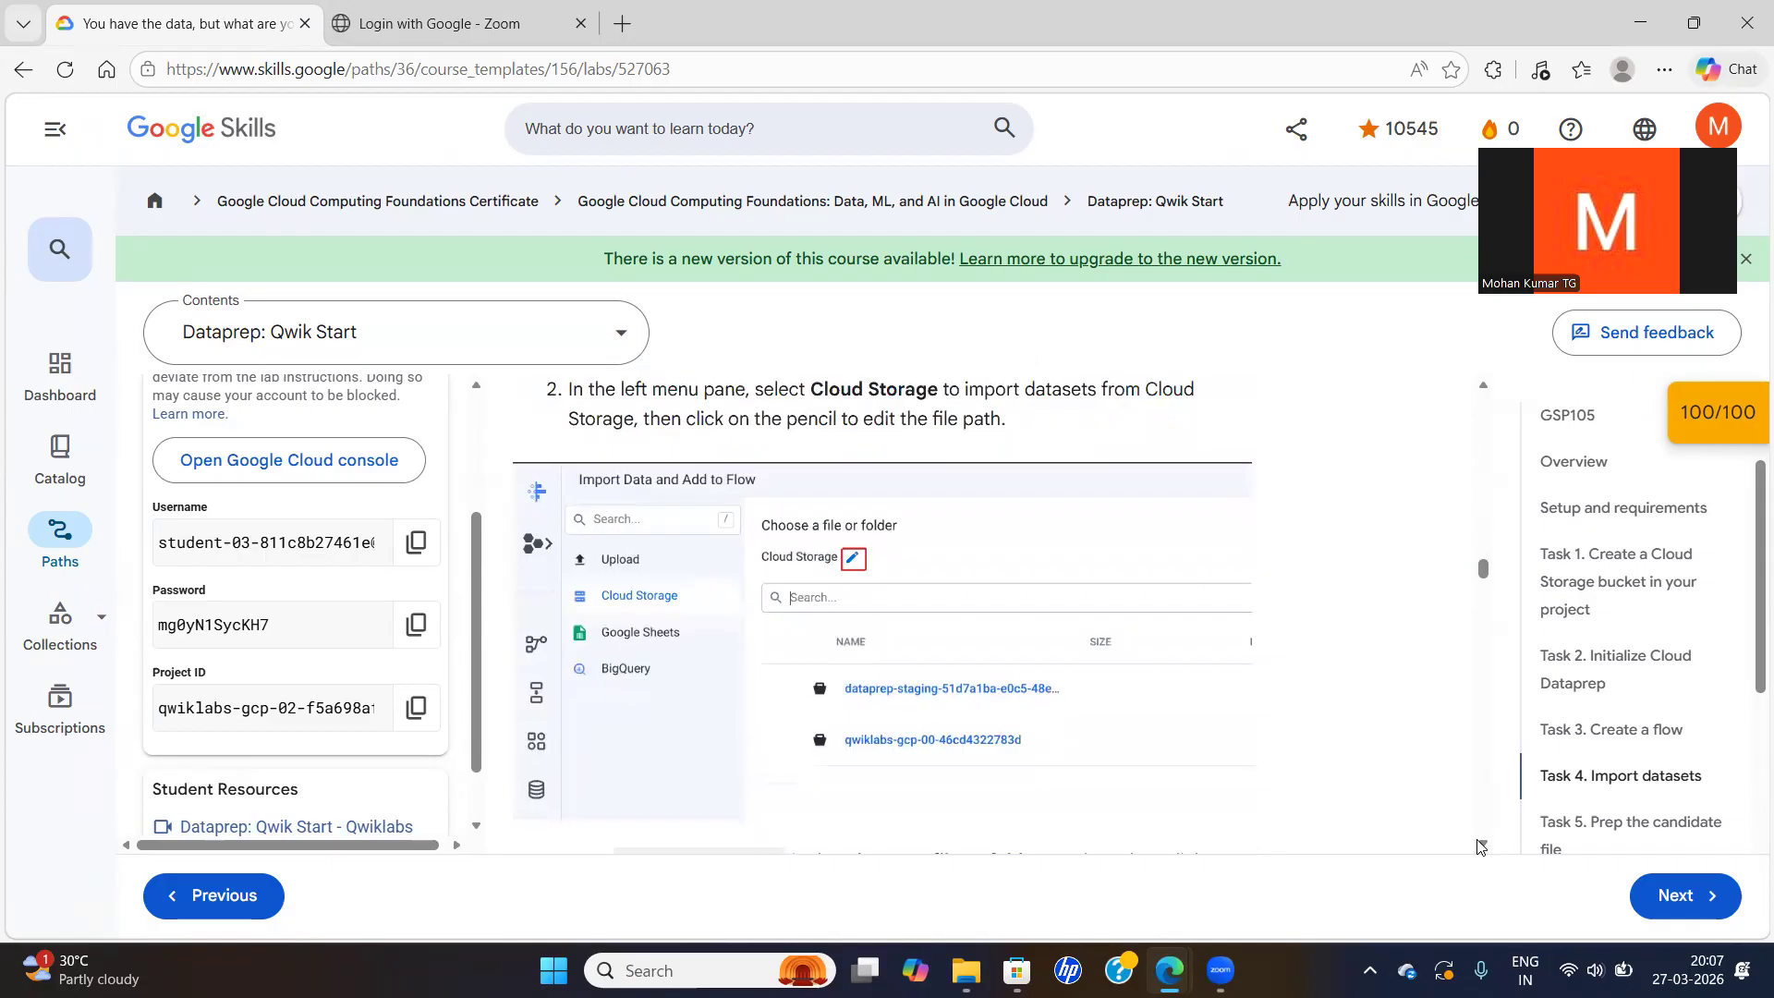
scroll(1480, 846, down, 3)
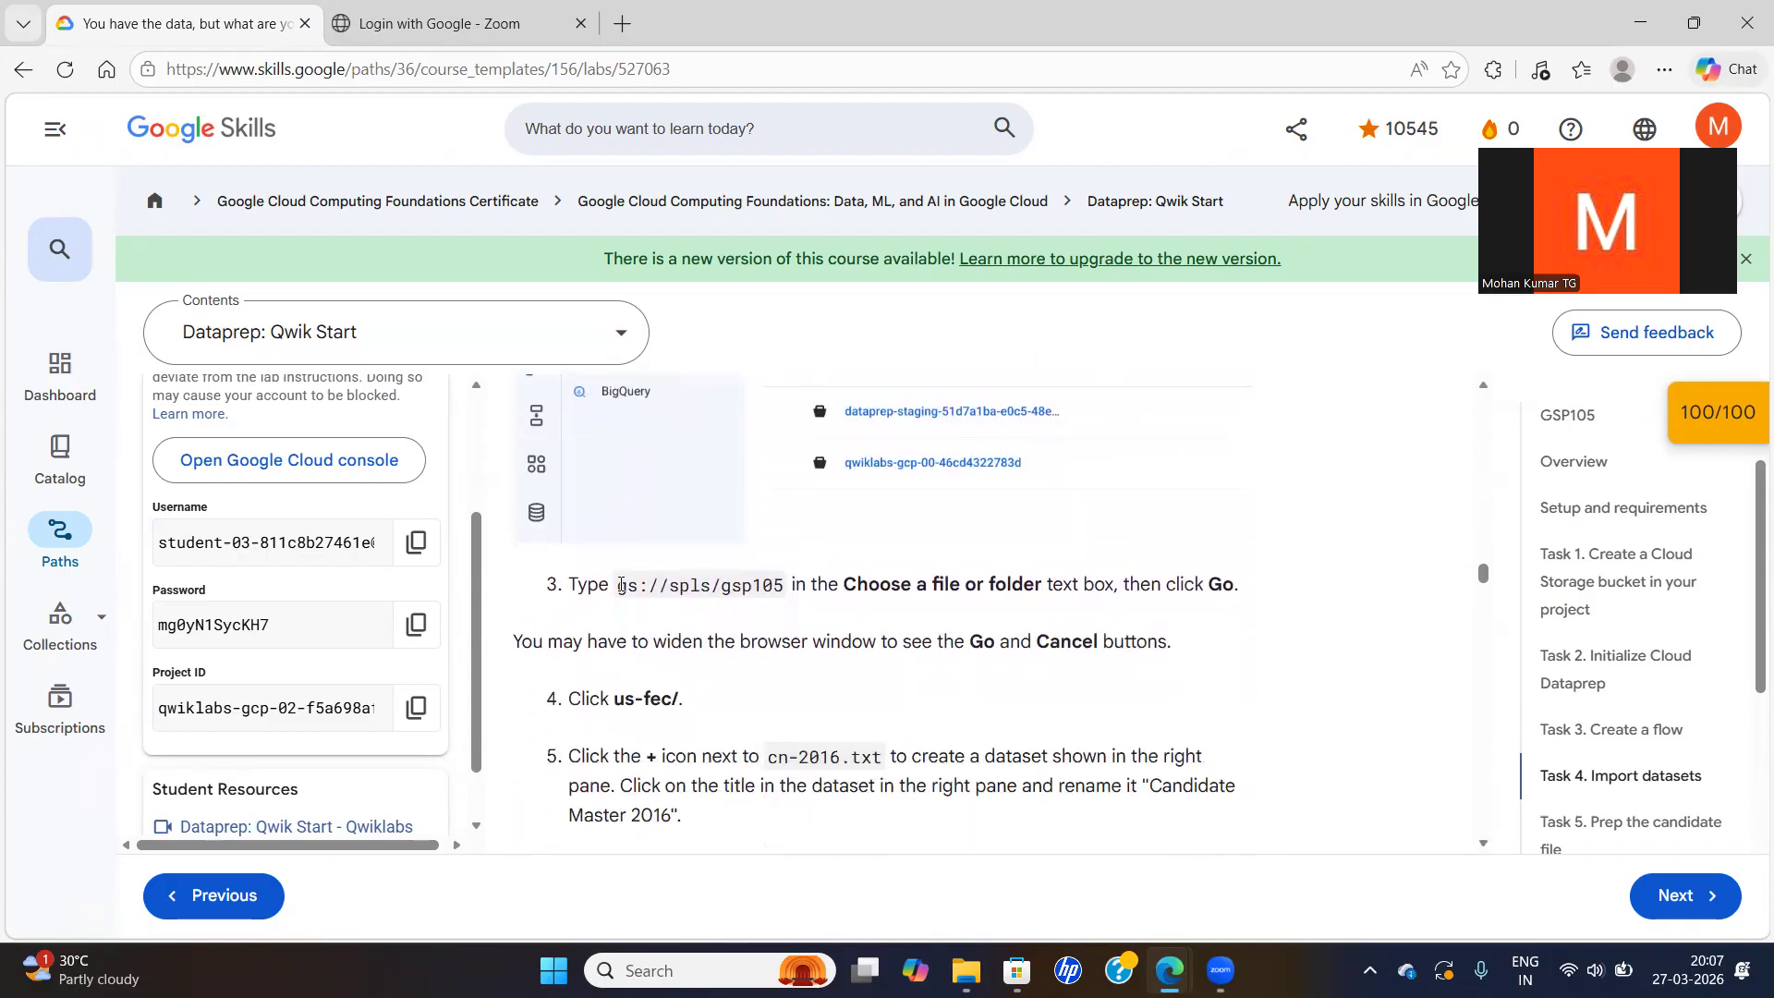
drag(619, 585, 780, 583)
key(ctrl+c)
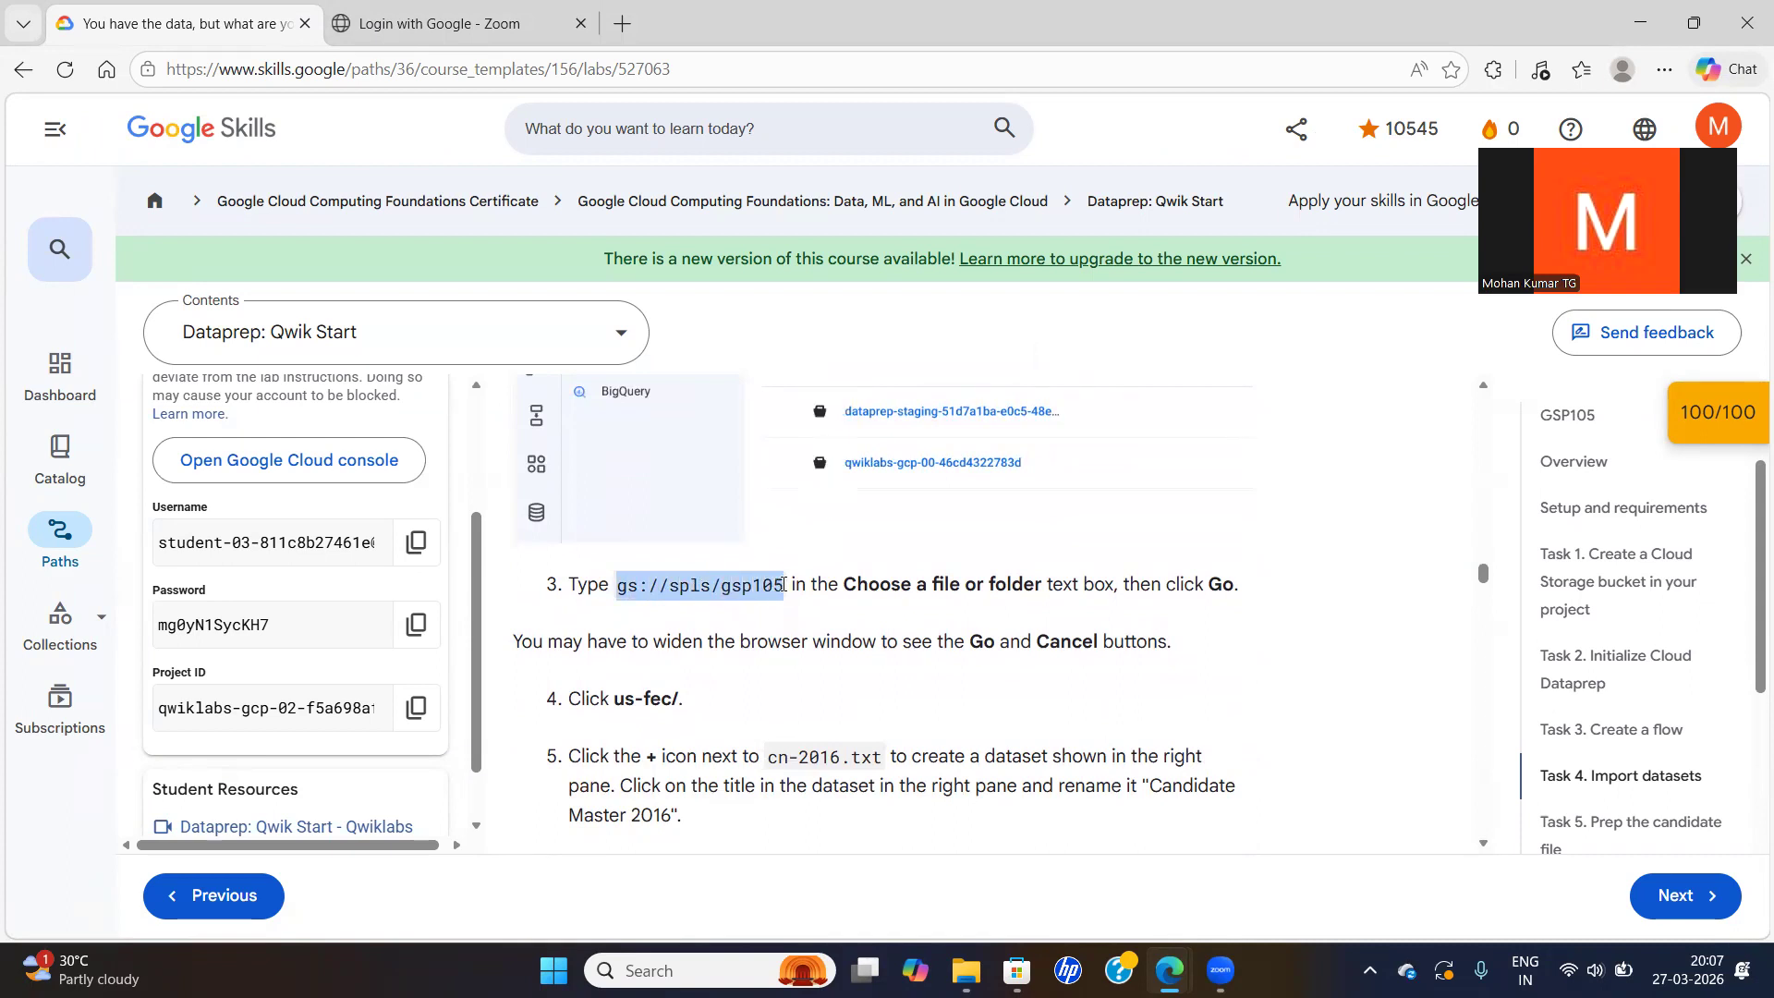
key(alt+Tab)
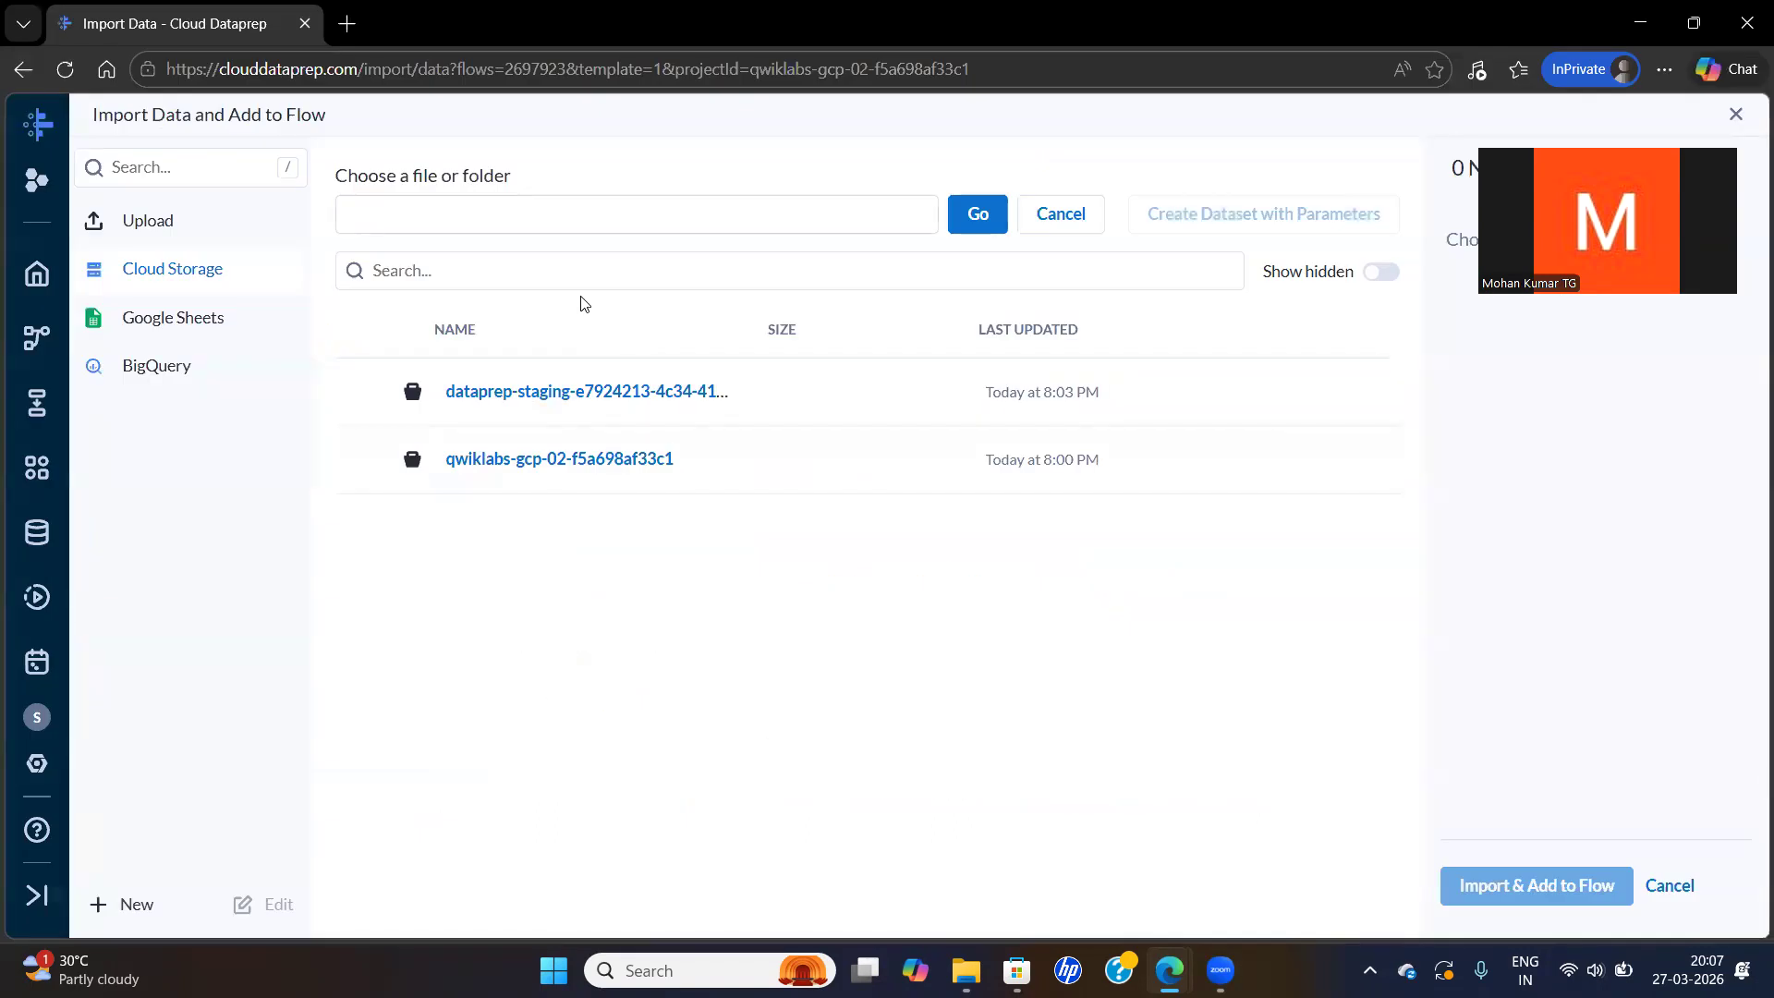
key(ctrl+v)
click(987, 216)
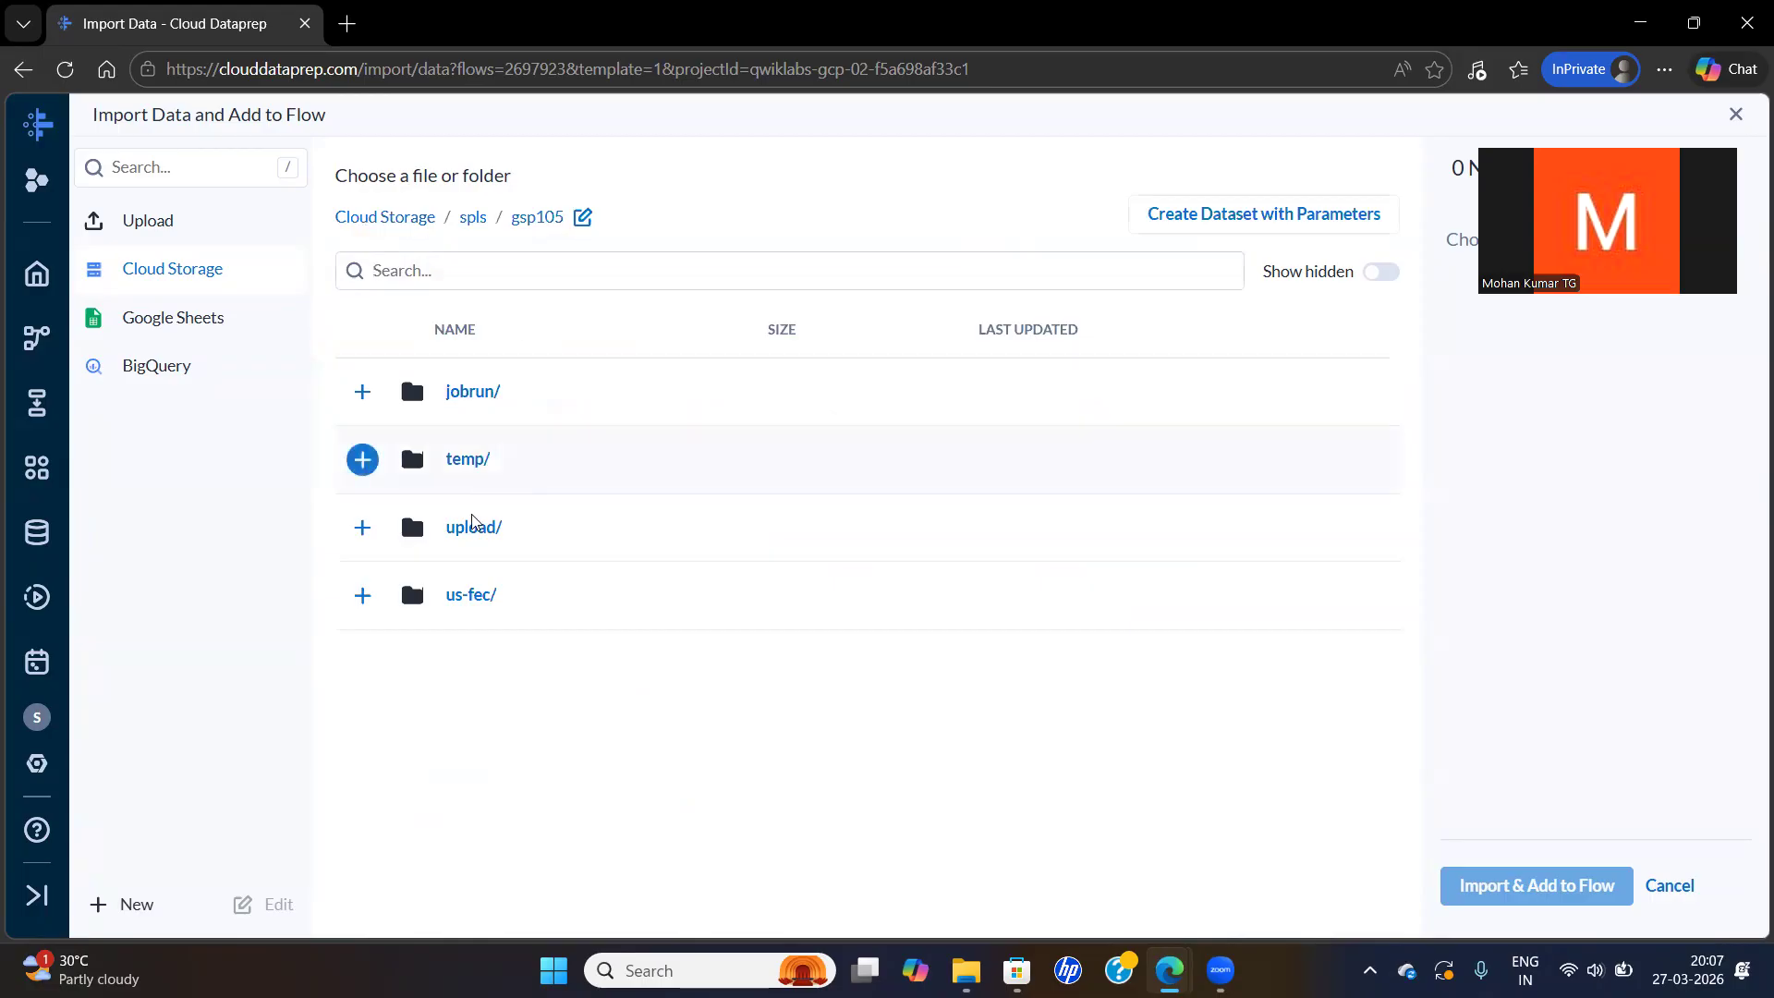
double_click(464, 604)
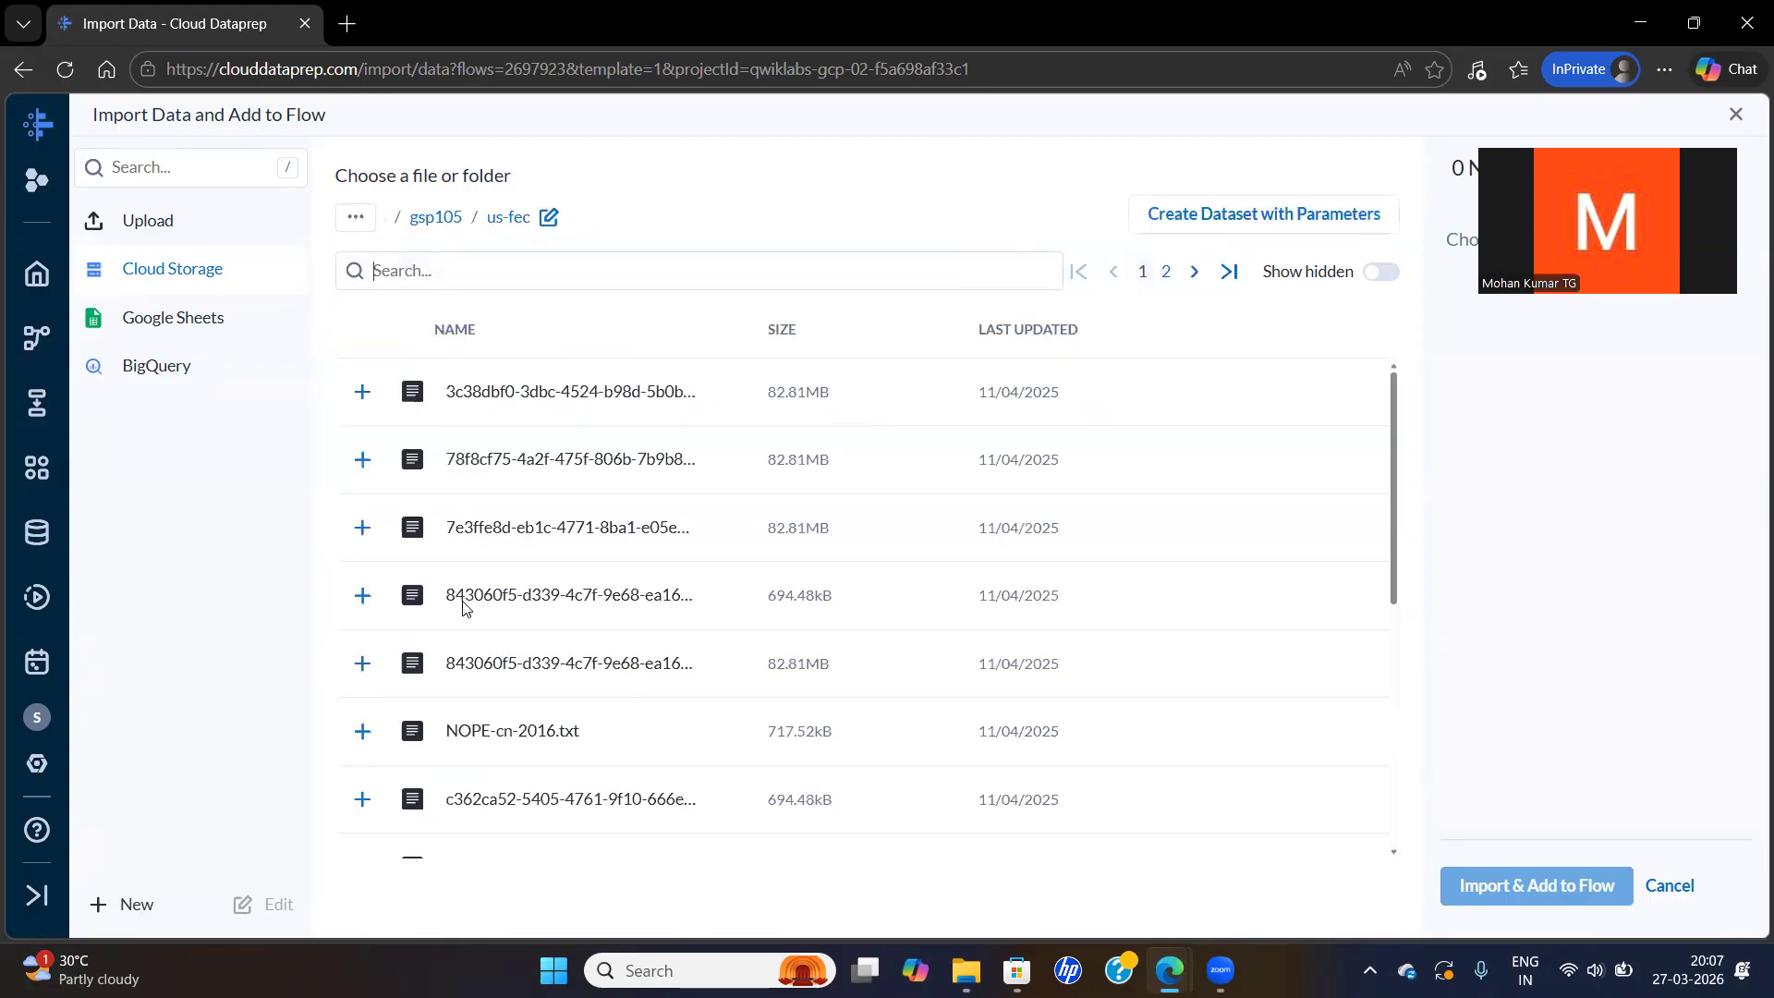
Following the lab's Task 4 instructions, add cn-2016.txt from the us-fec folder to the datasets for import
drag(1394, 536, 1406, 840)
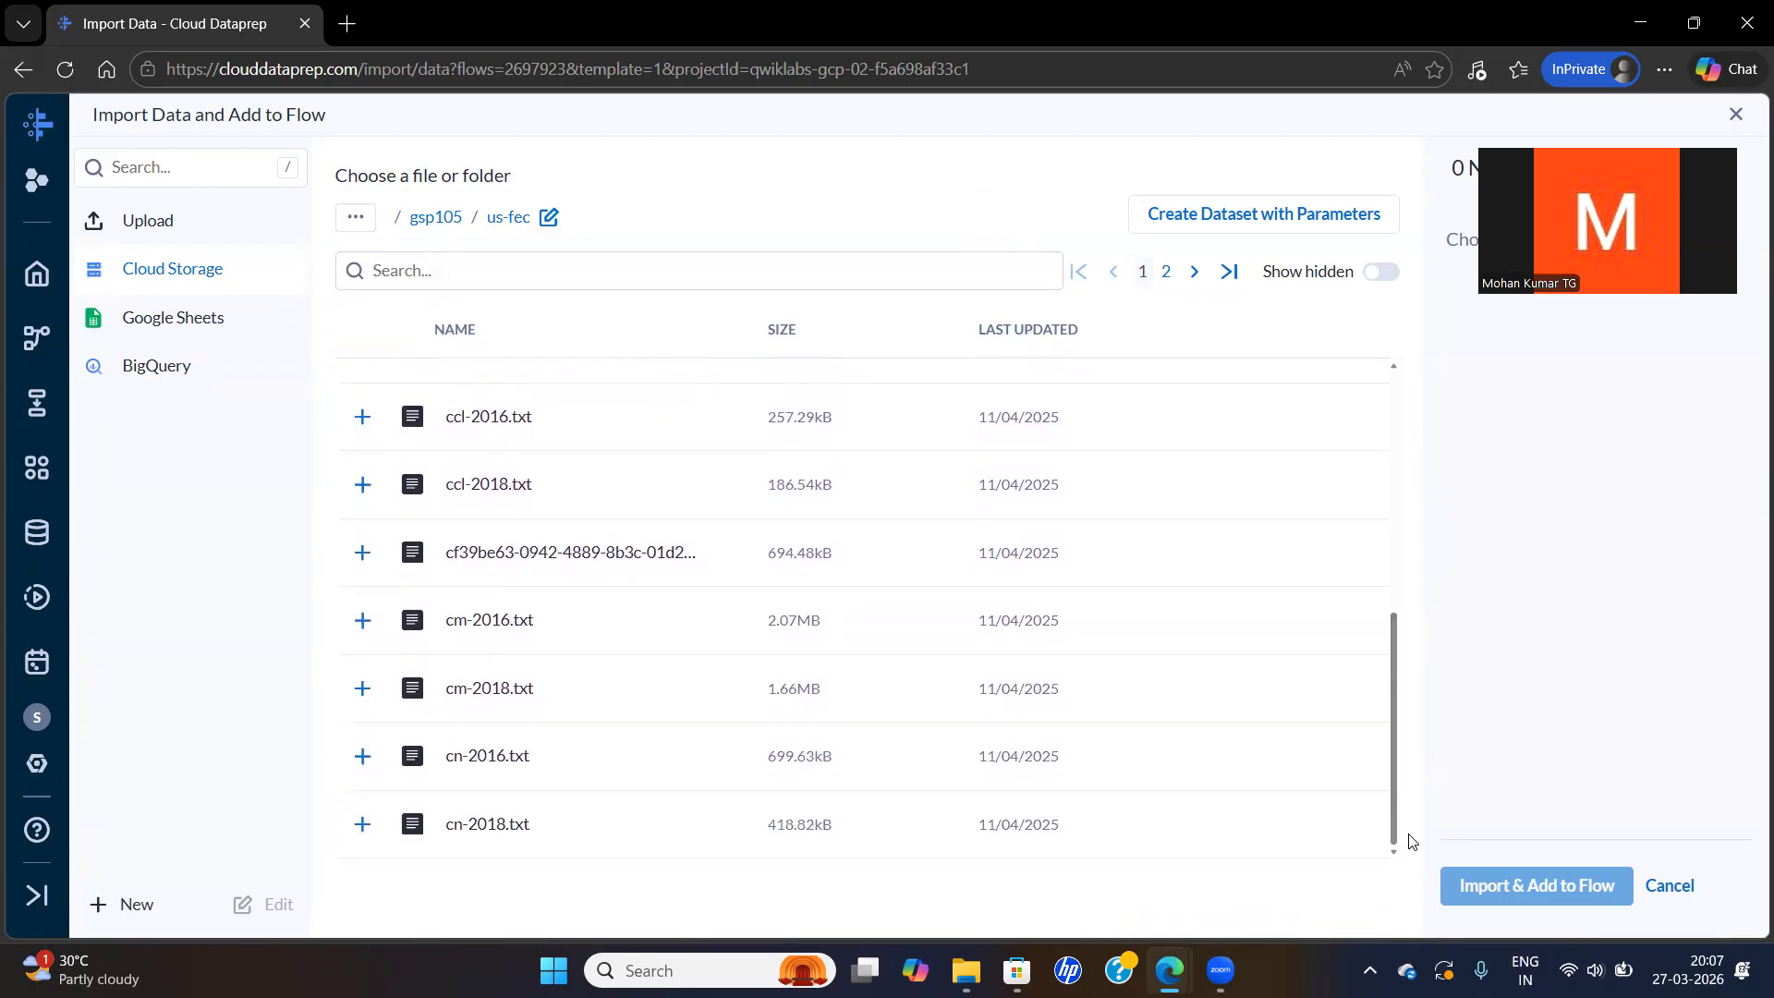
key(alt+Tab)
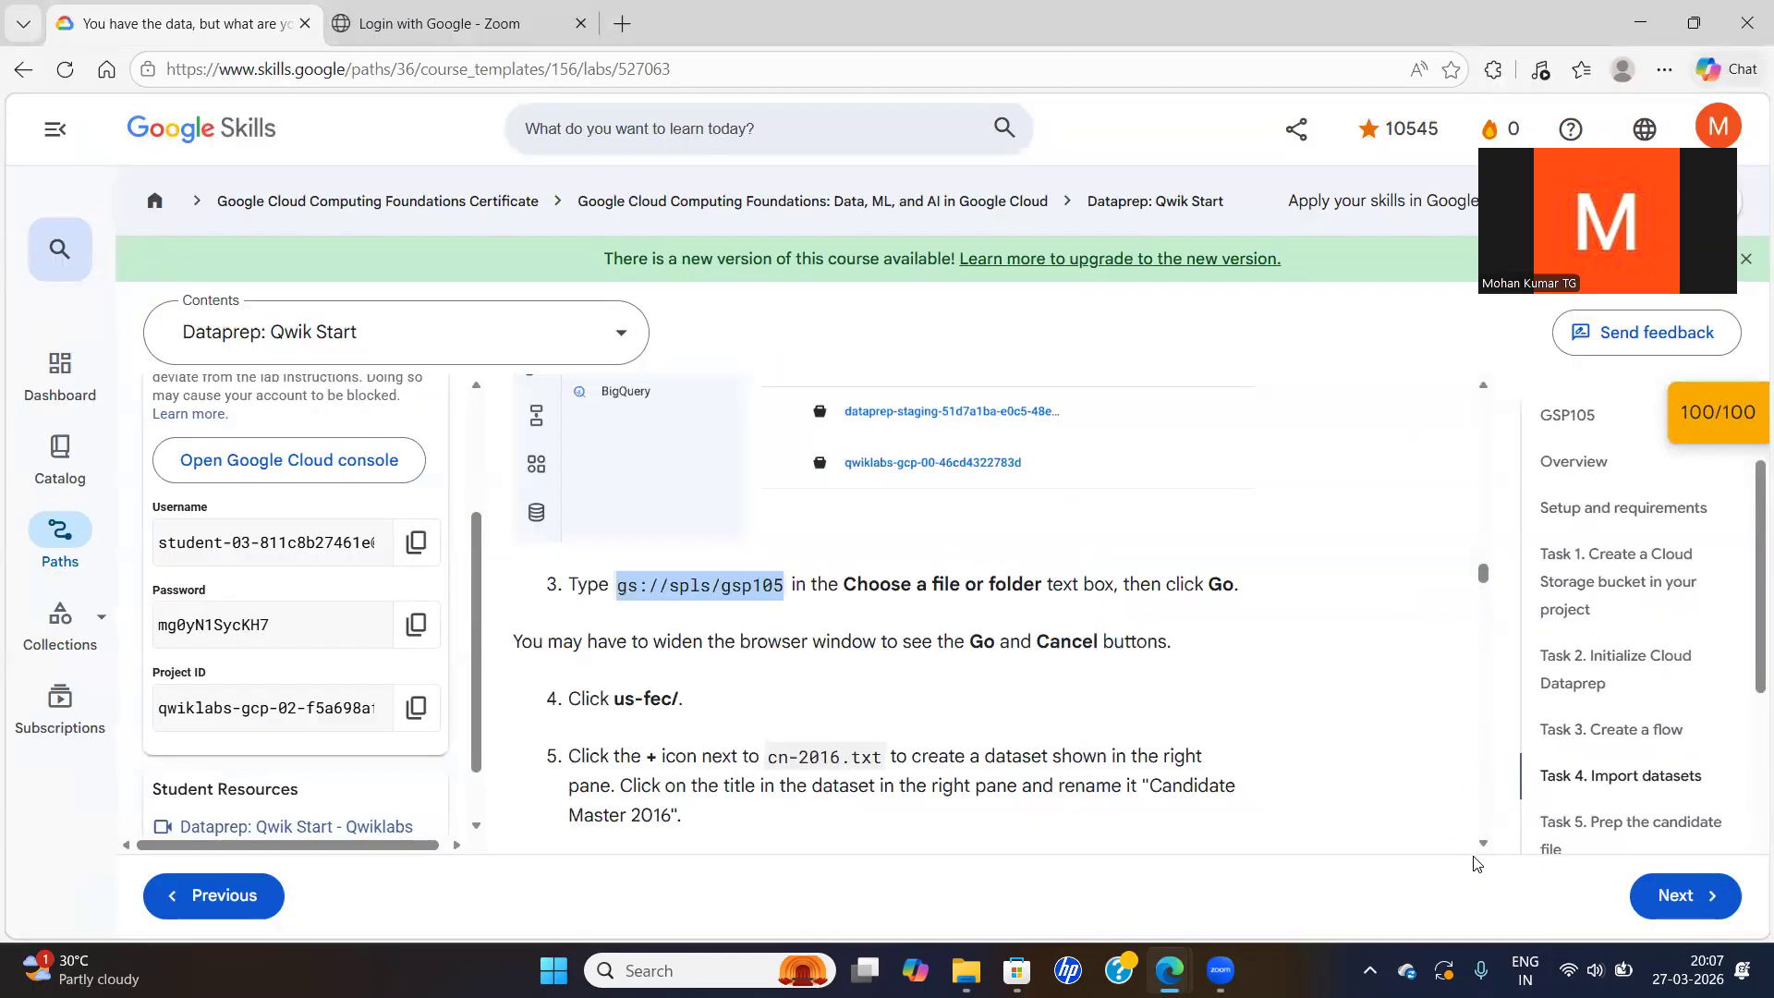
scroll(1485, 851, down, 2)
scroll(1485, 851, down, 2)
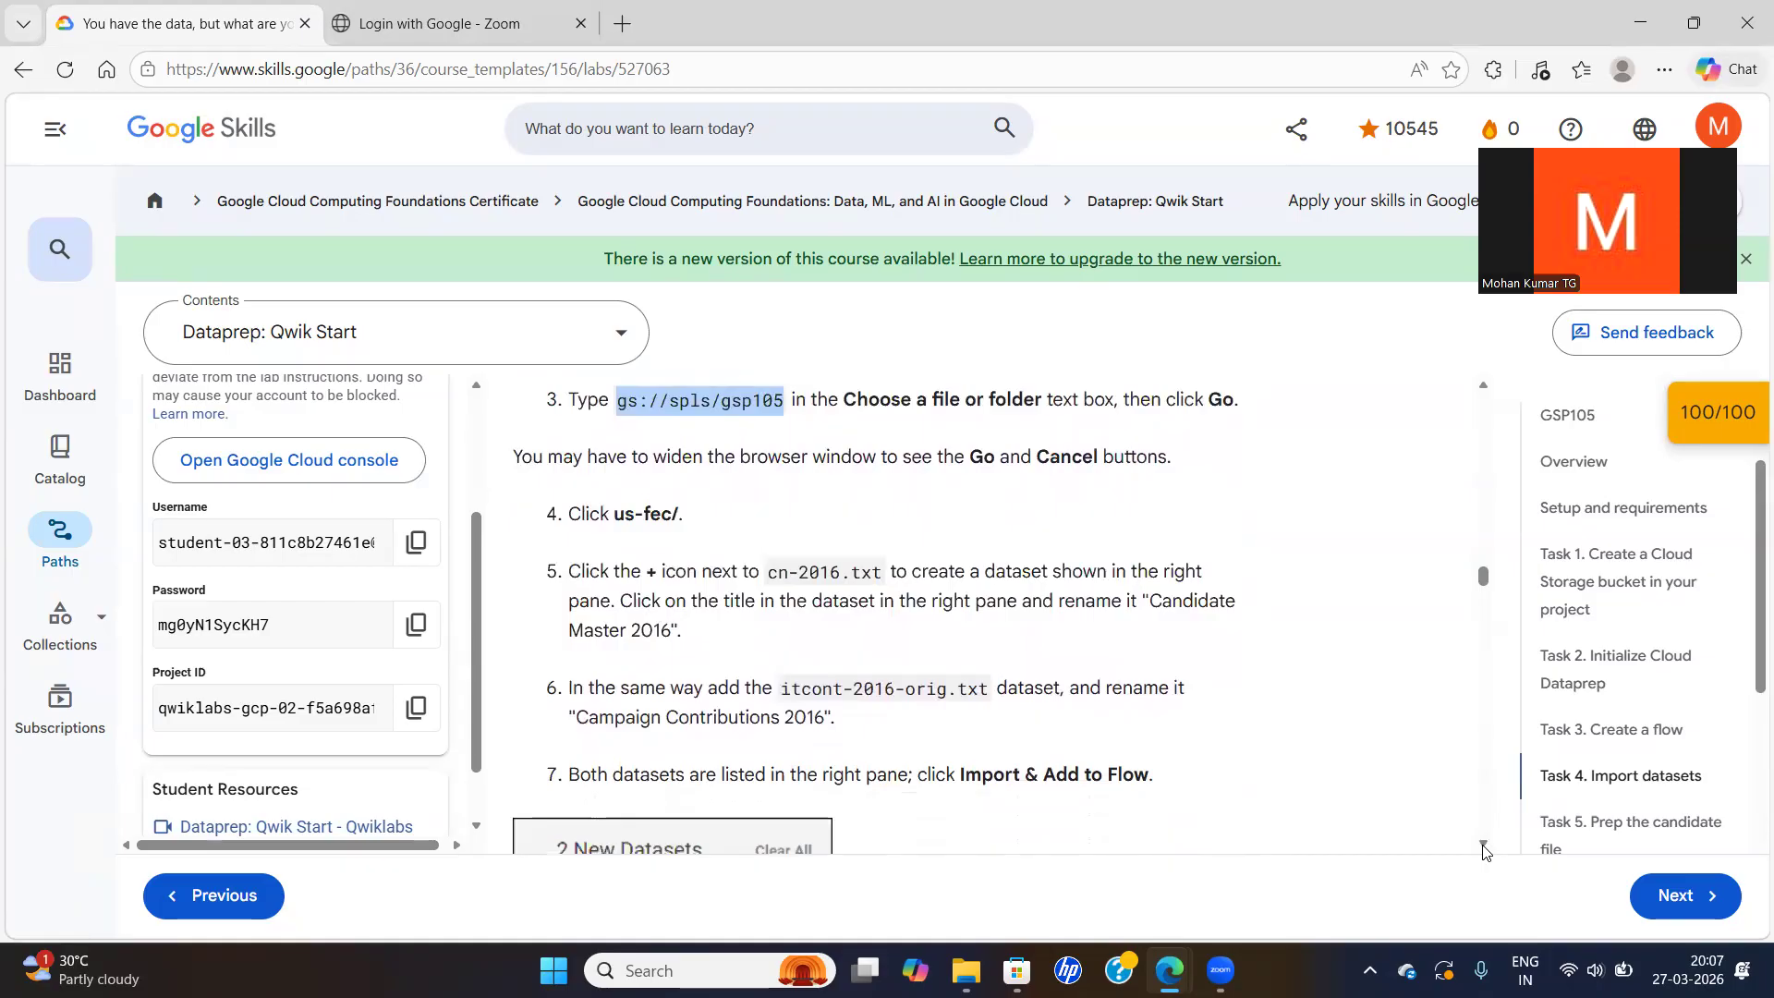
scroll(1485, 851, down, 2)
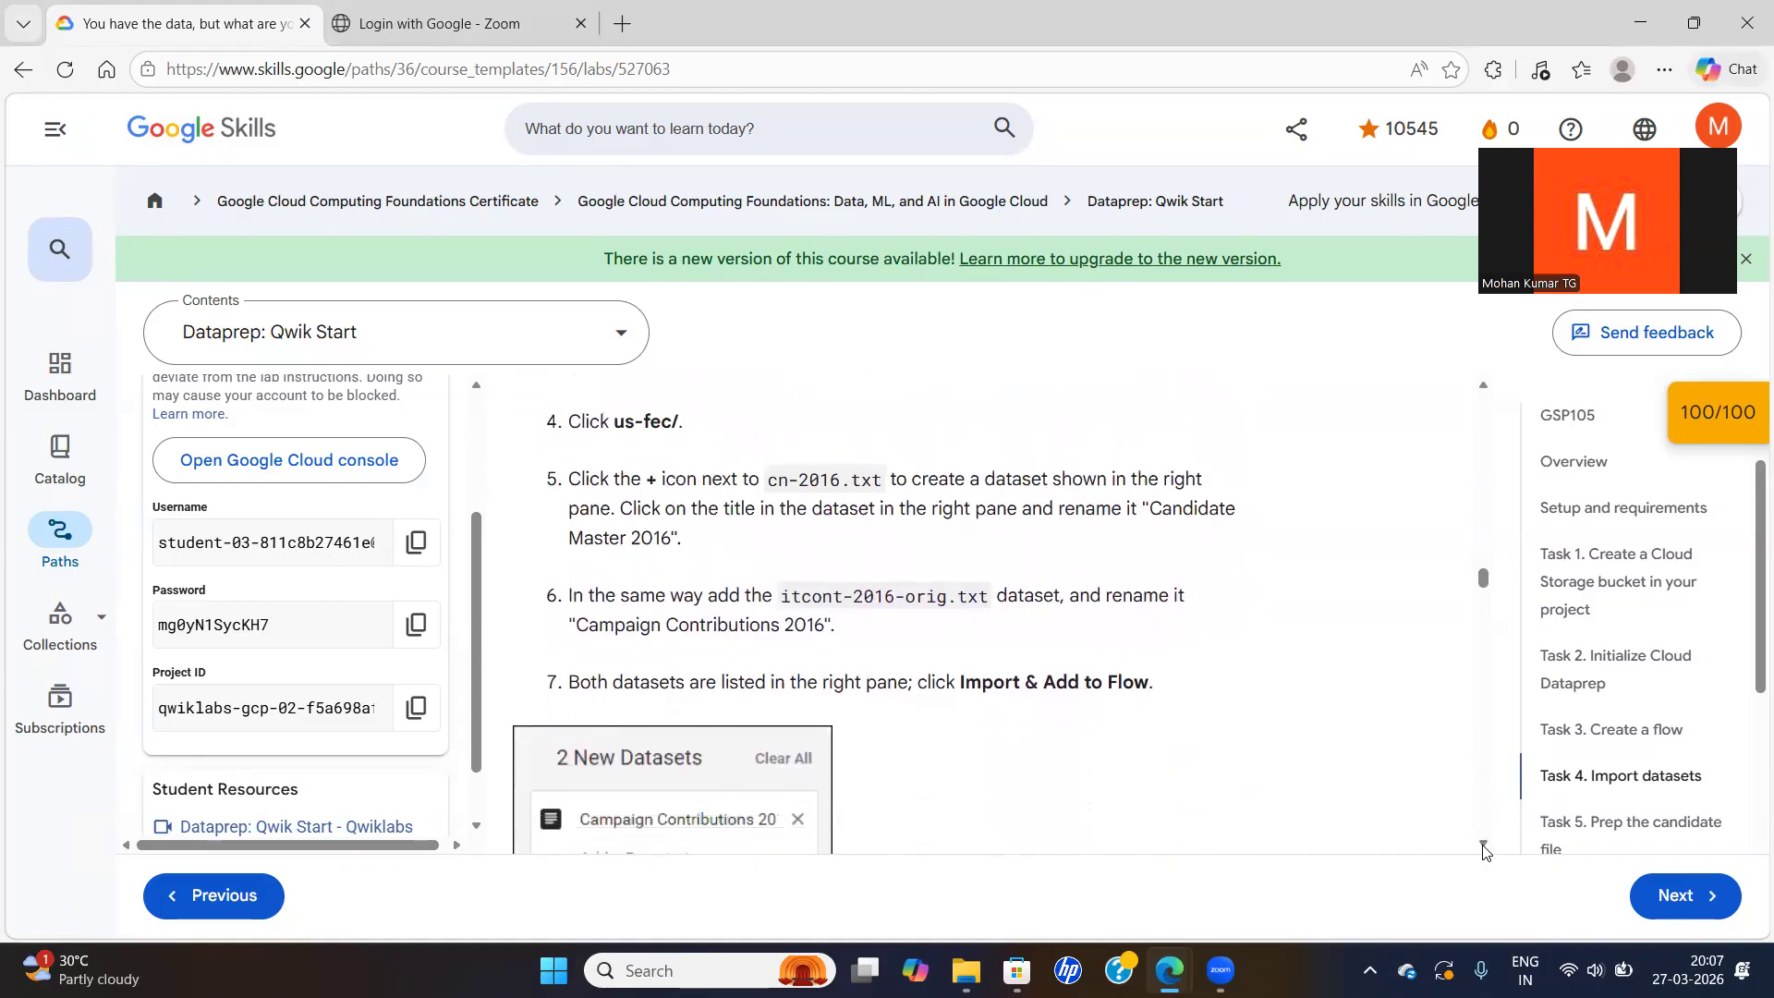
key(alt+Tab)
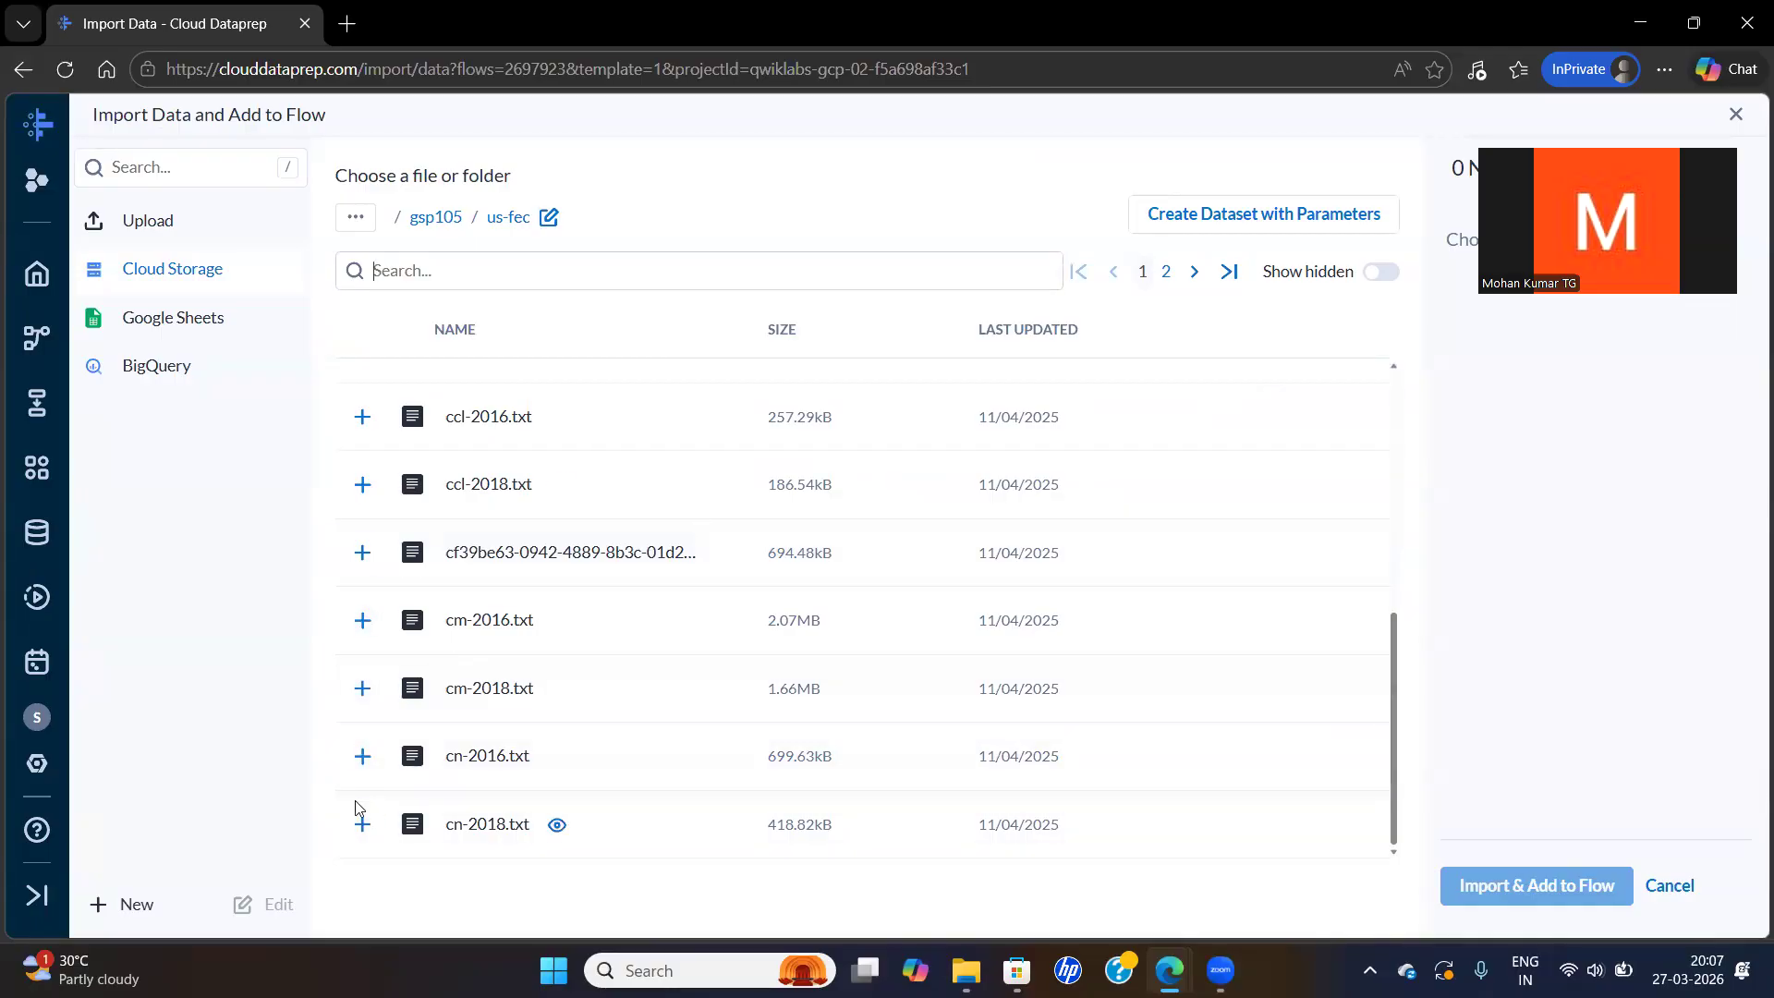
click(362, 764)
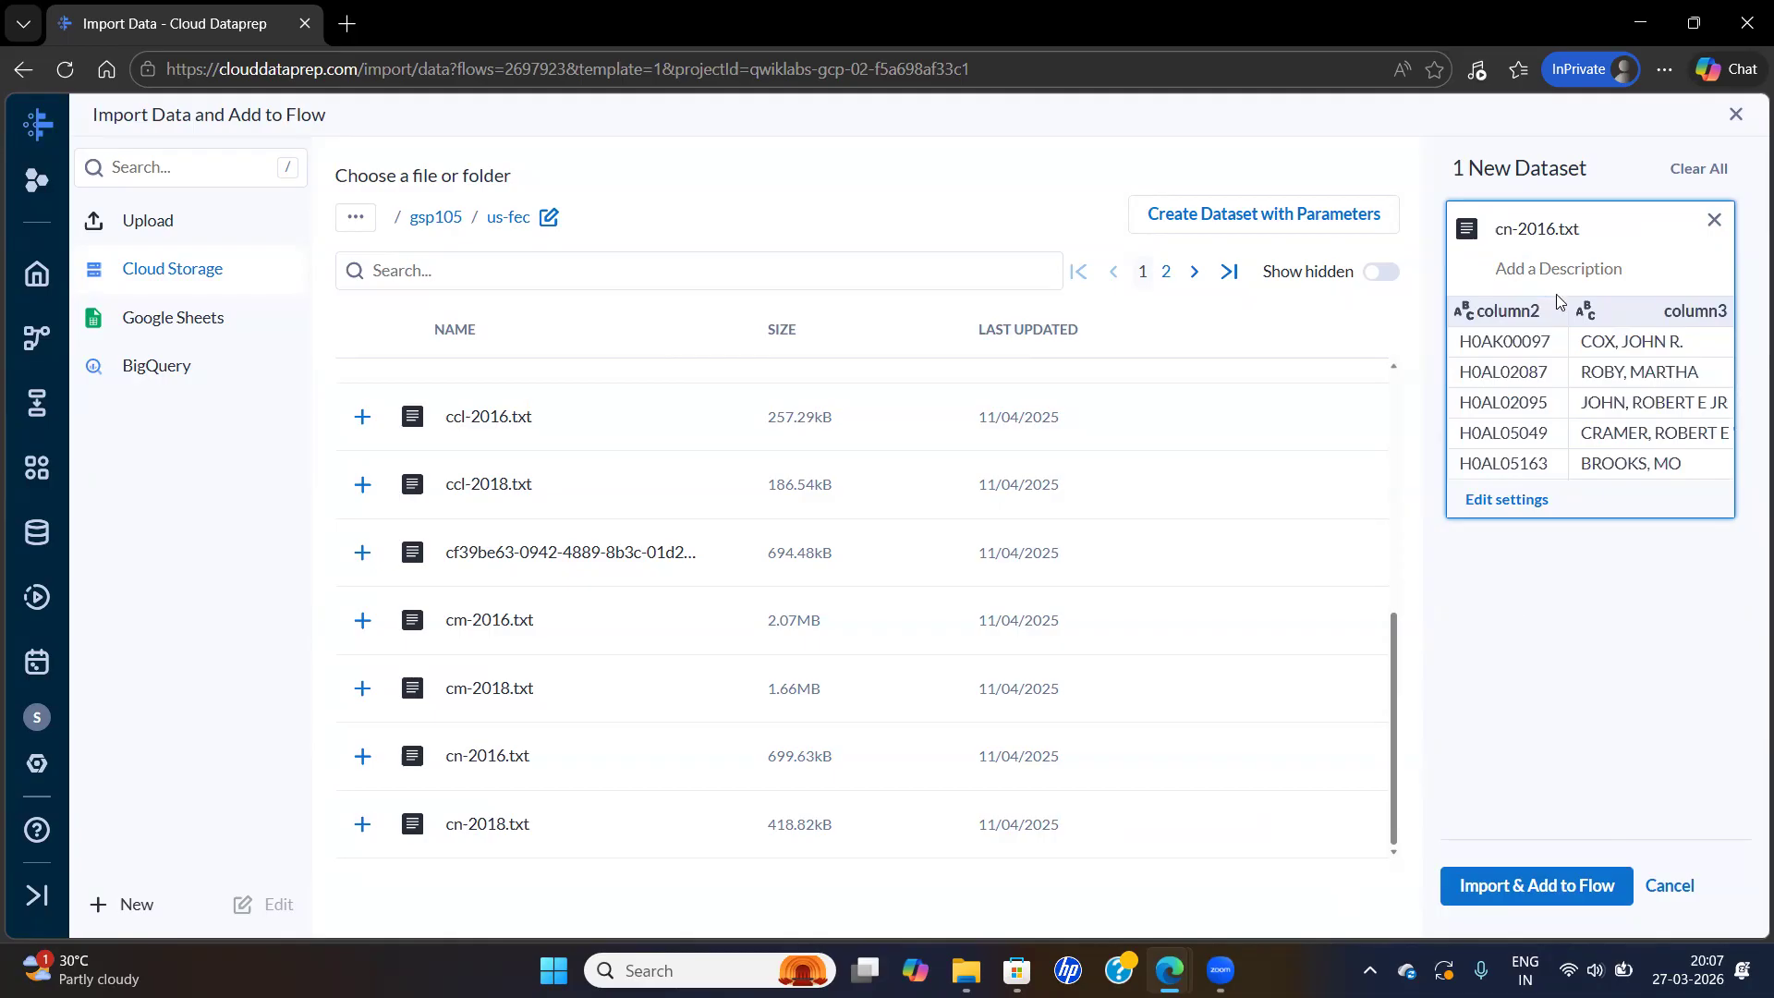
Copy the name "Candidate Master 2016" from the lab page and rename the cn-2016.txt dataset Candidate Master 2016.txt
mouse_move(1678, 343)
key(alt+Tab)
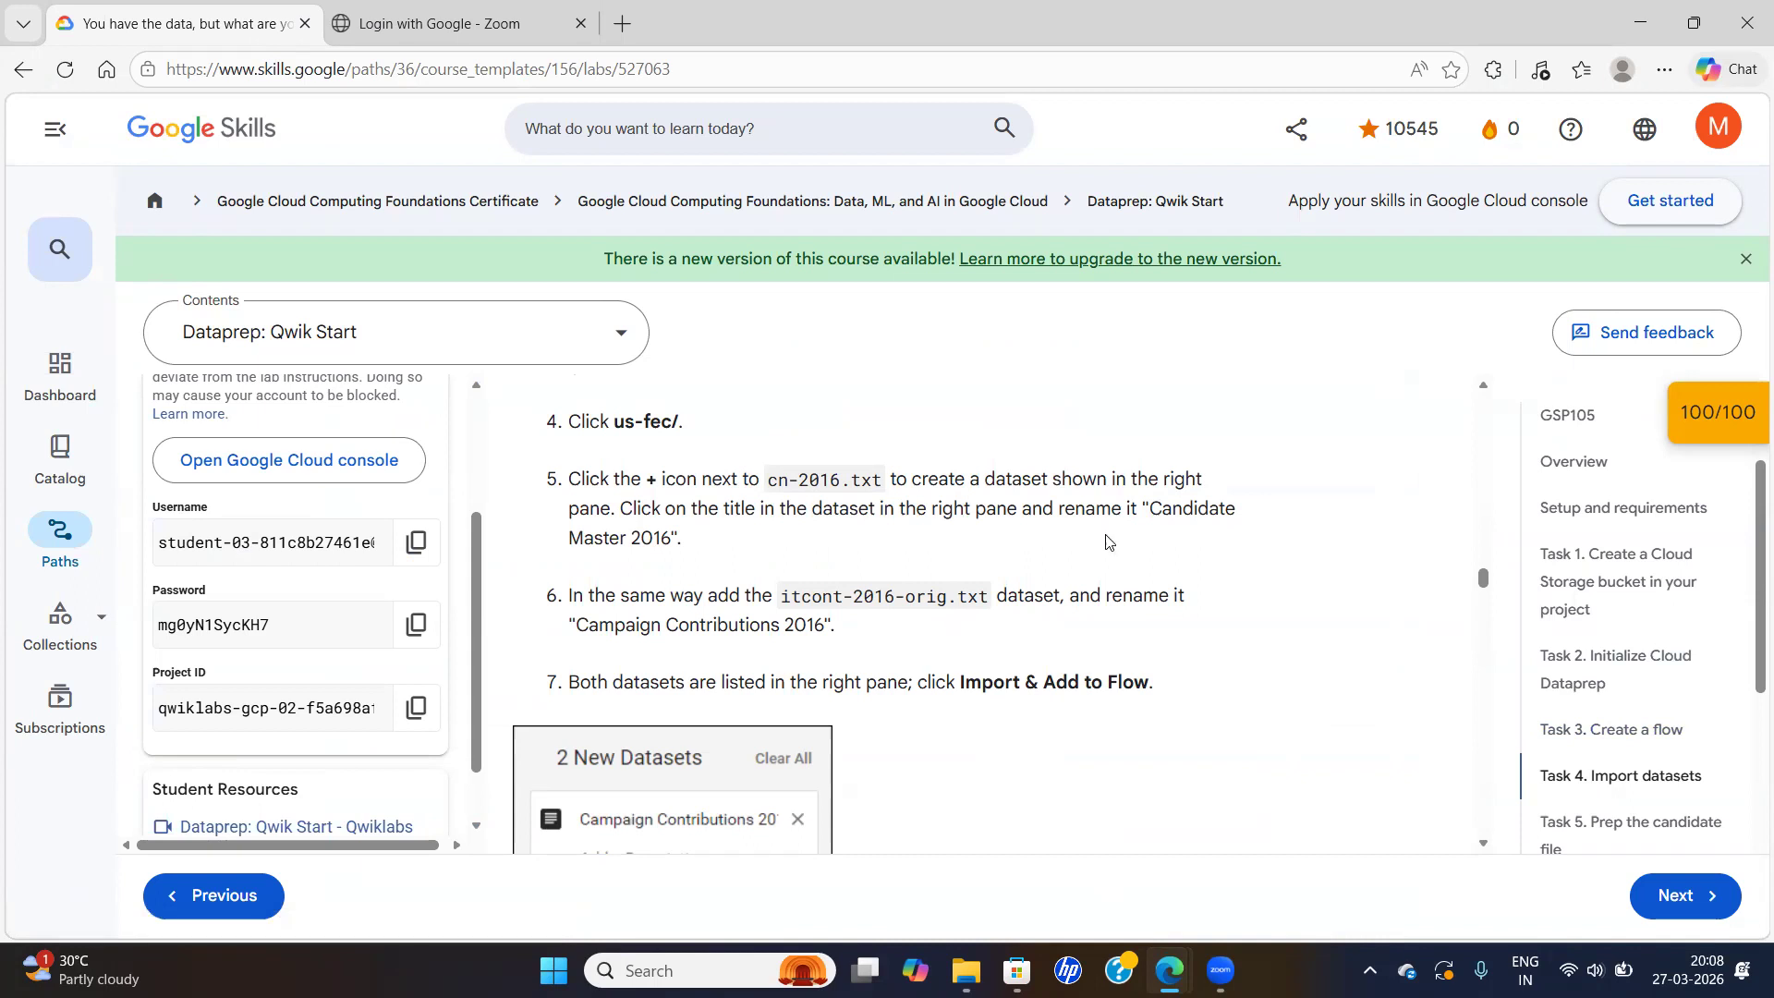
drag(1150, 508, 673, 545)
key(ctrl+c)
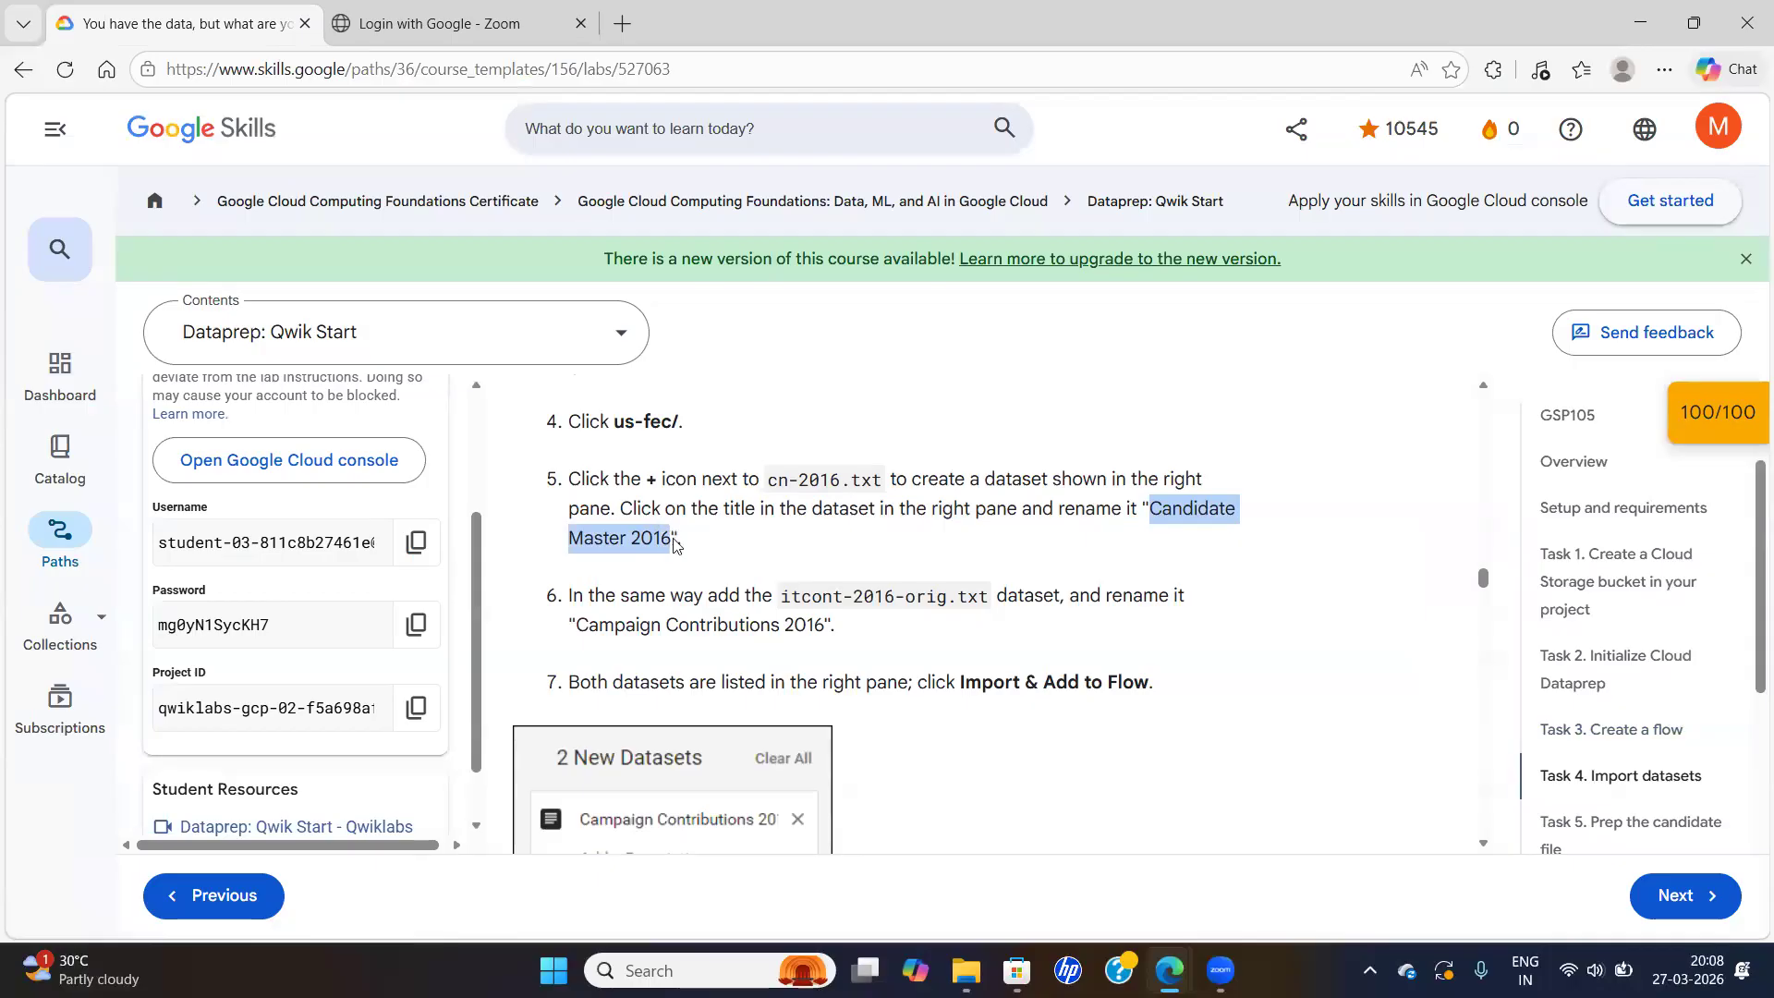
key(alt+Tab)
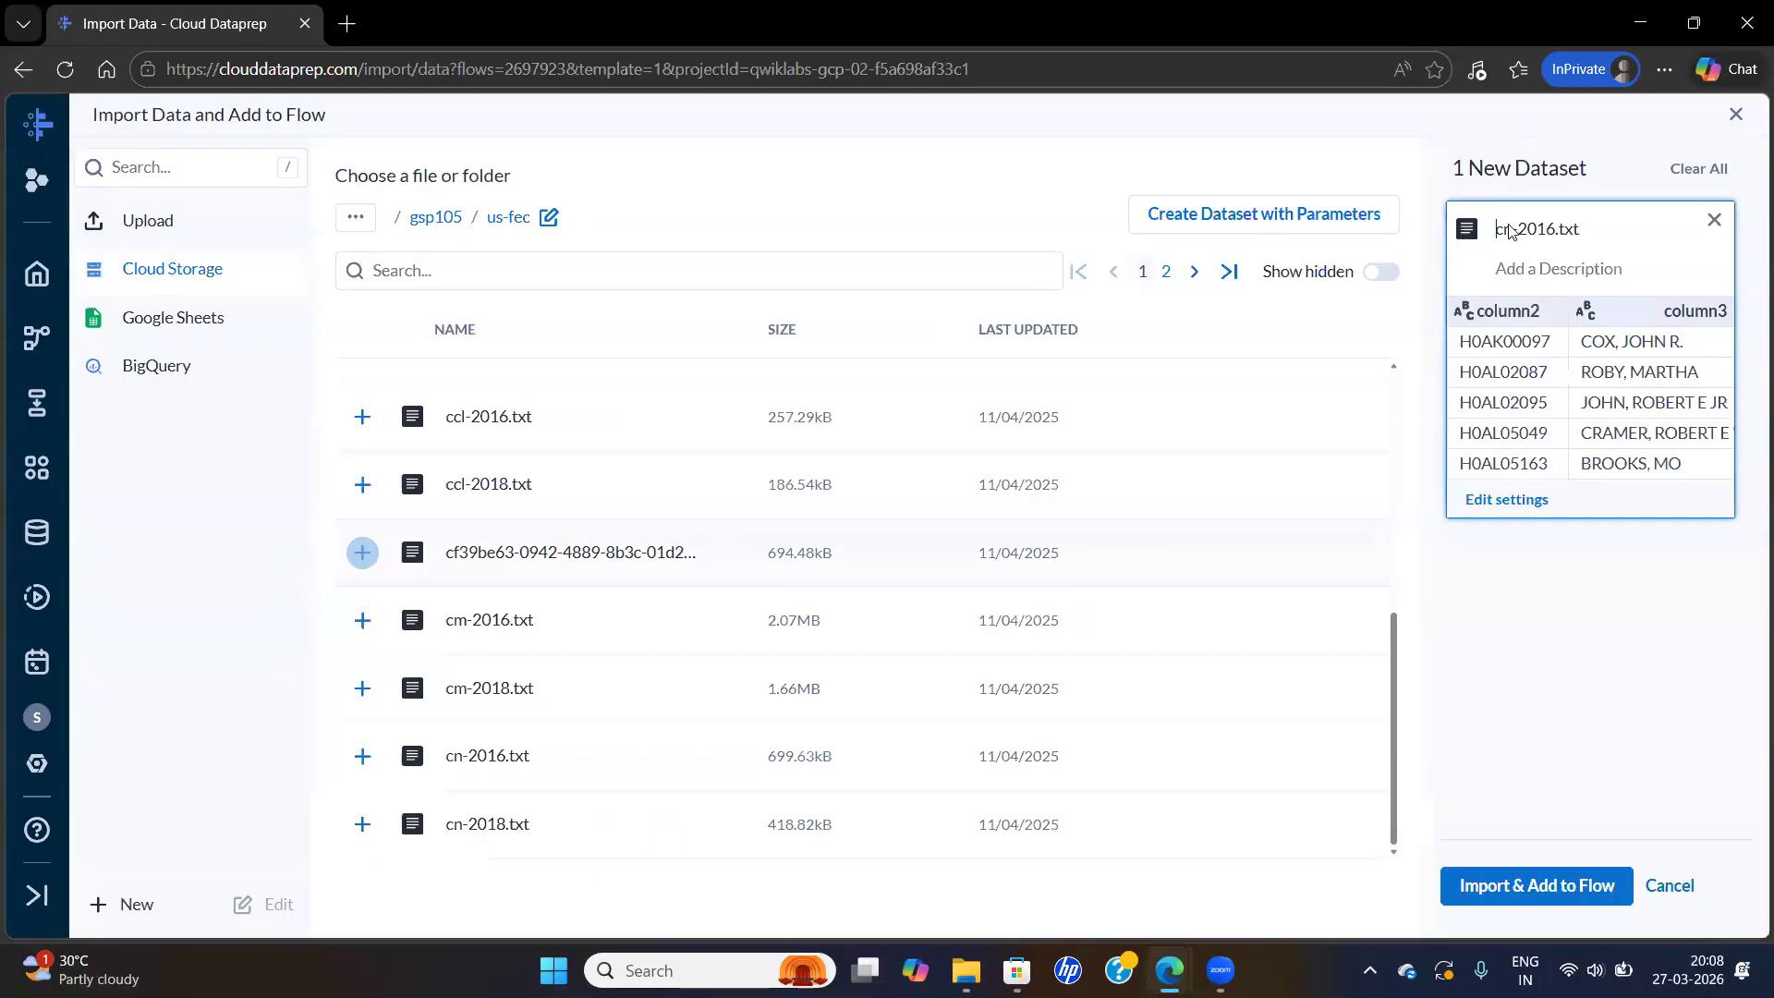
drag(1552, 228, 1497, 238)
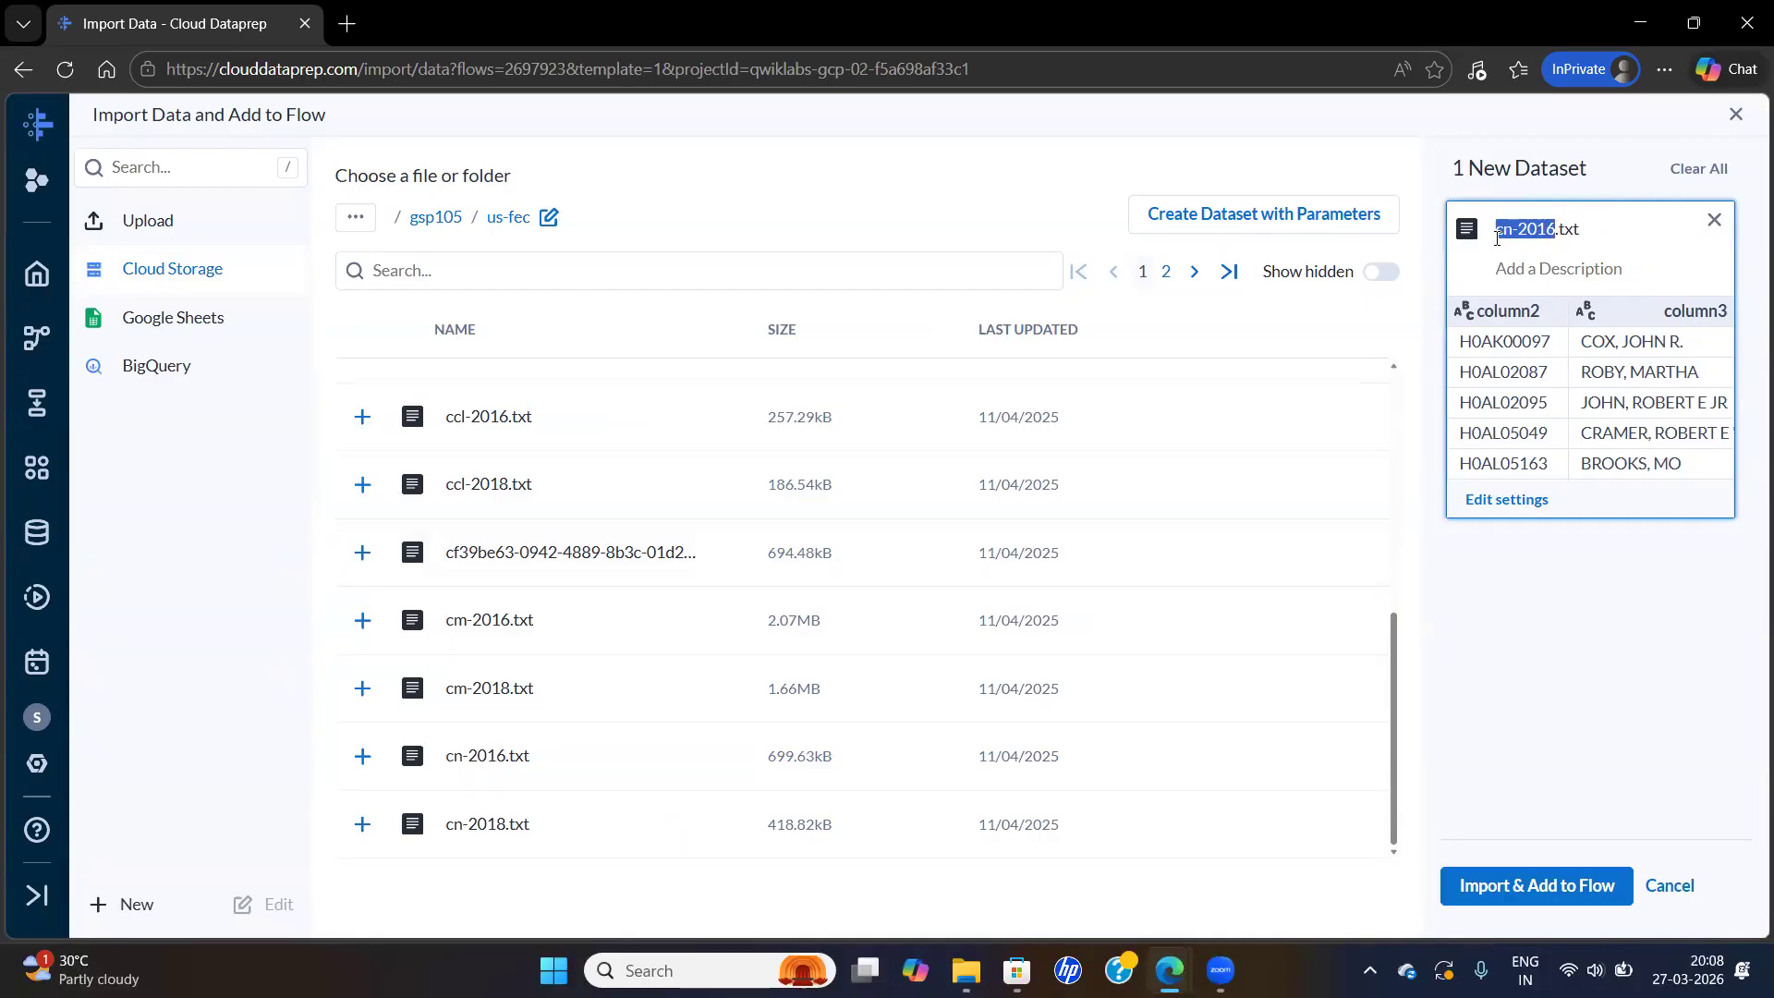
key(ctrl+v)
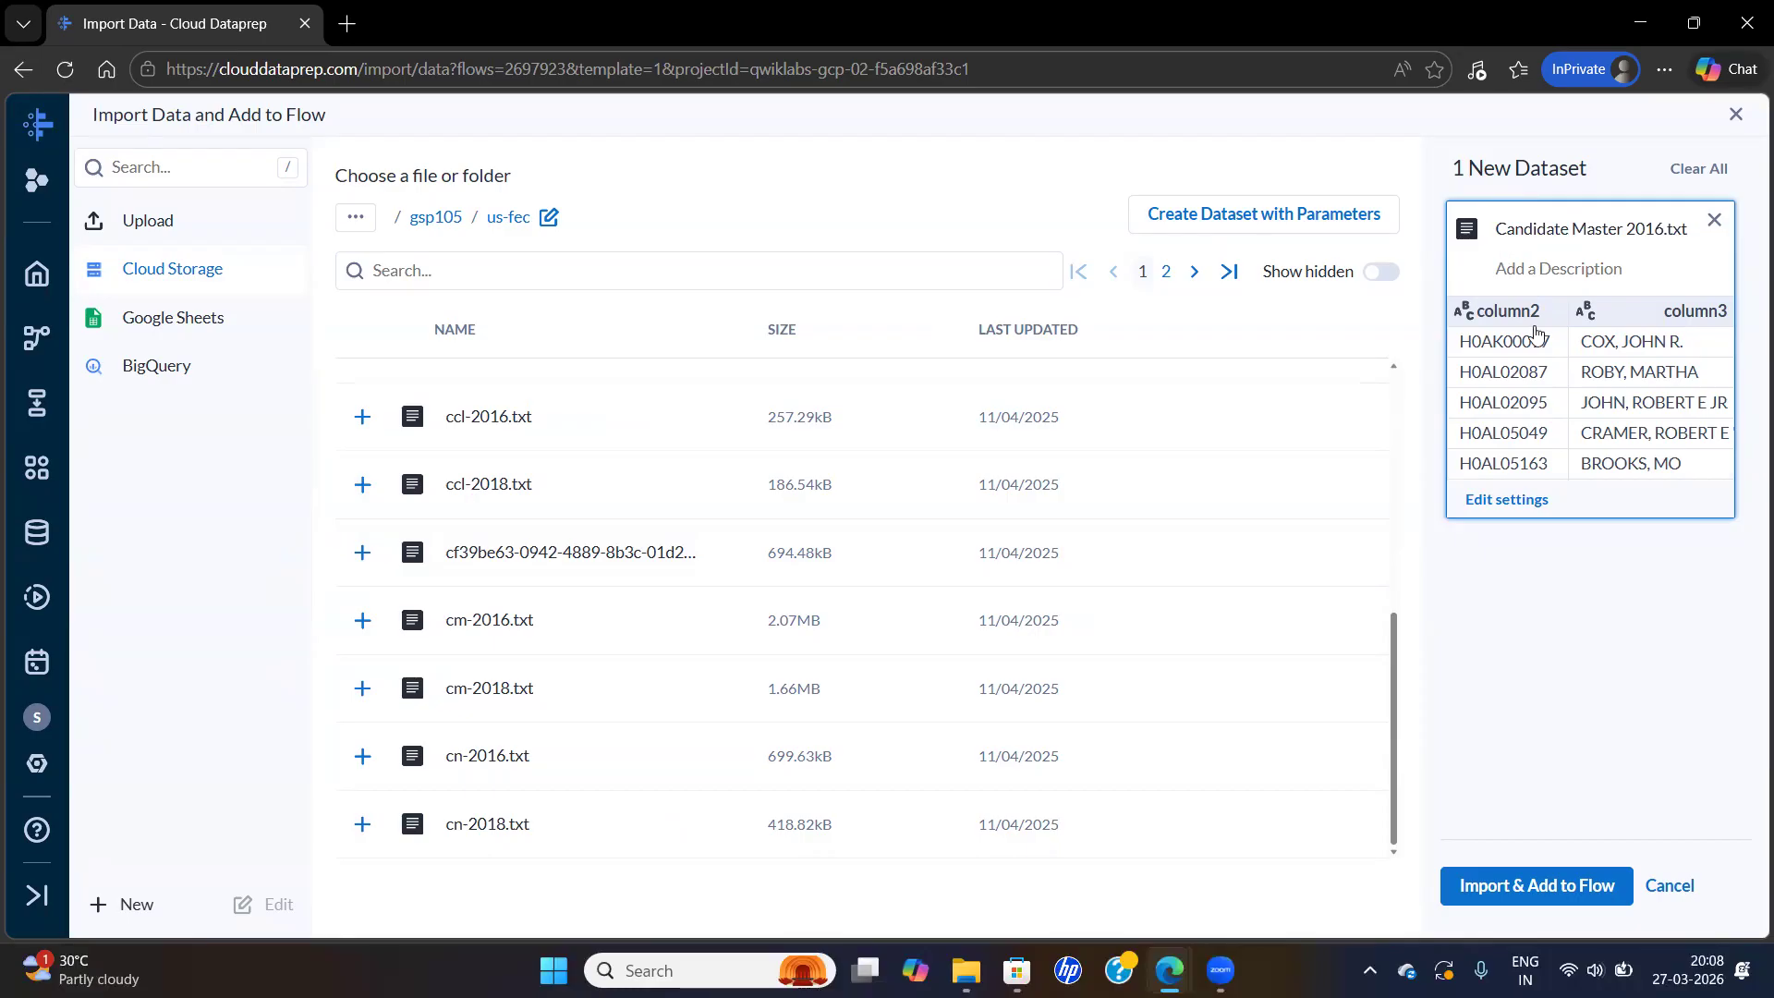
Add cm-2016.txt as the second dataset for import and remove the mistakenly added cm-2018.txt
key(alt+Tab)
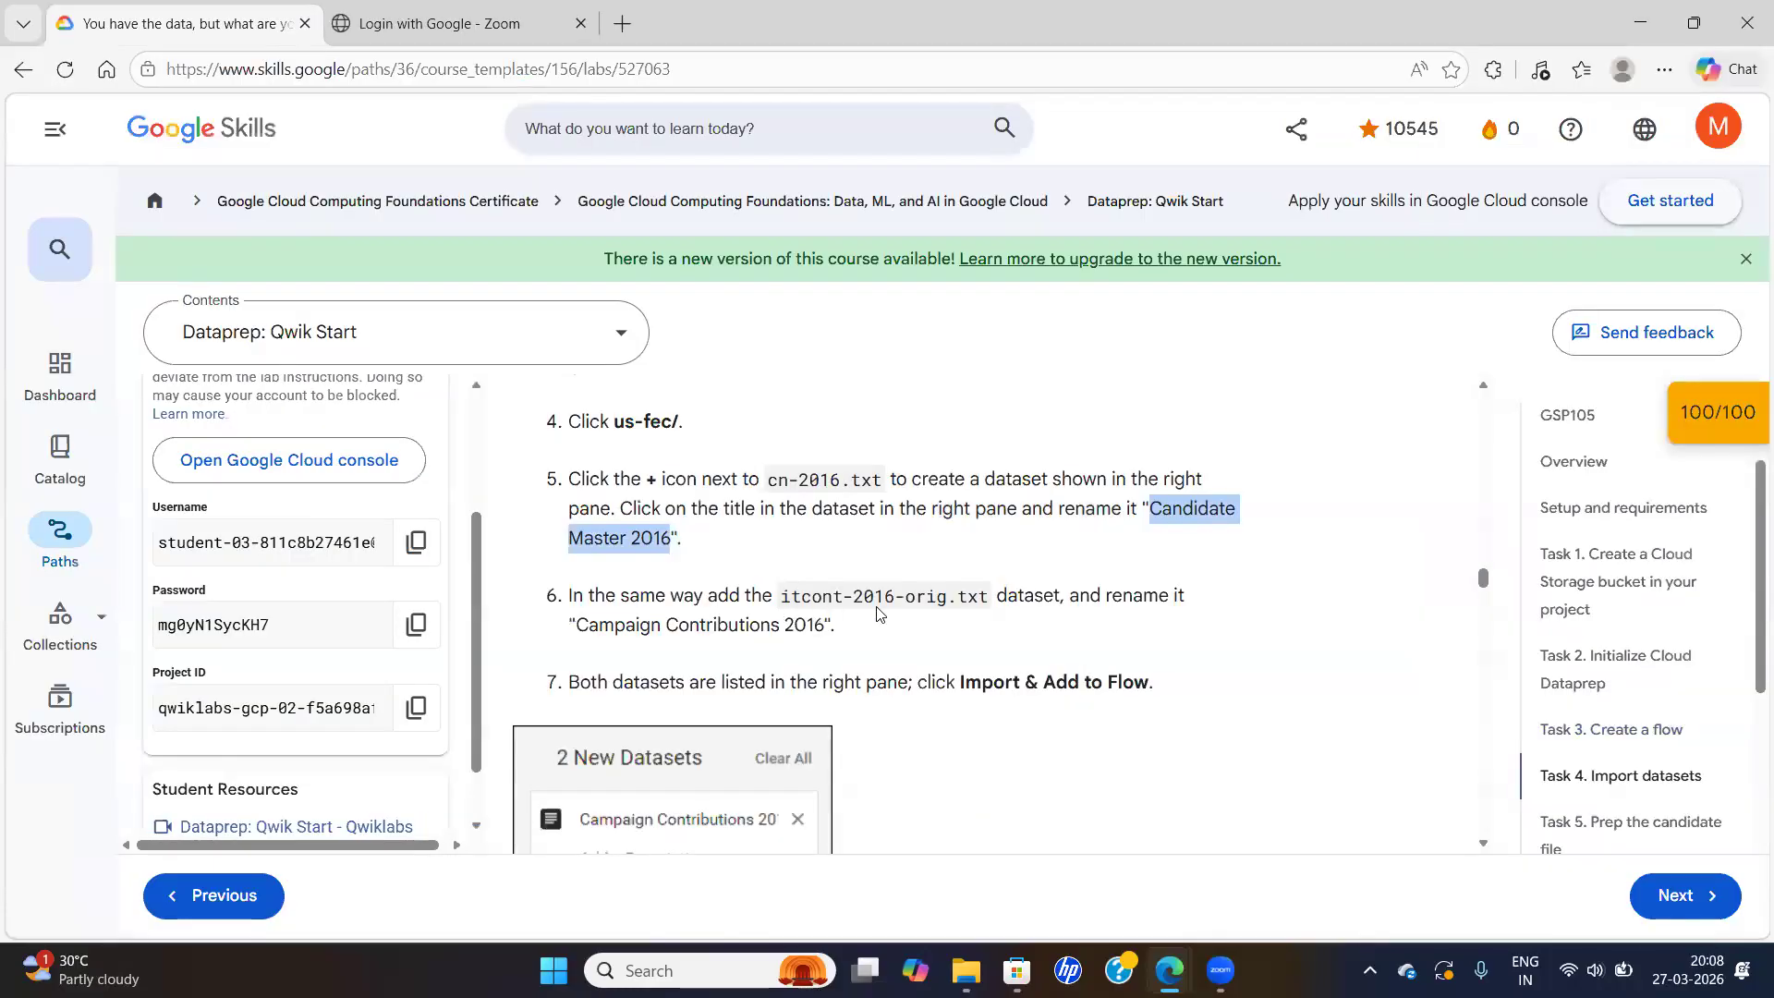
key(alt+Tab)
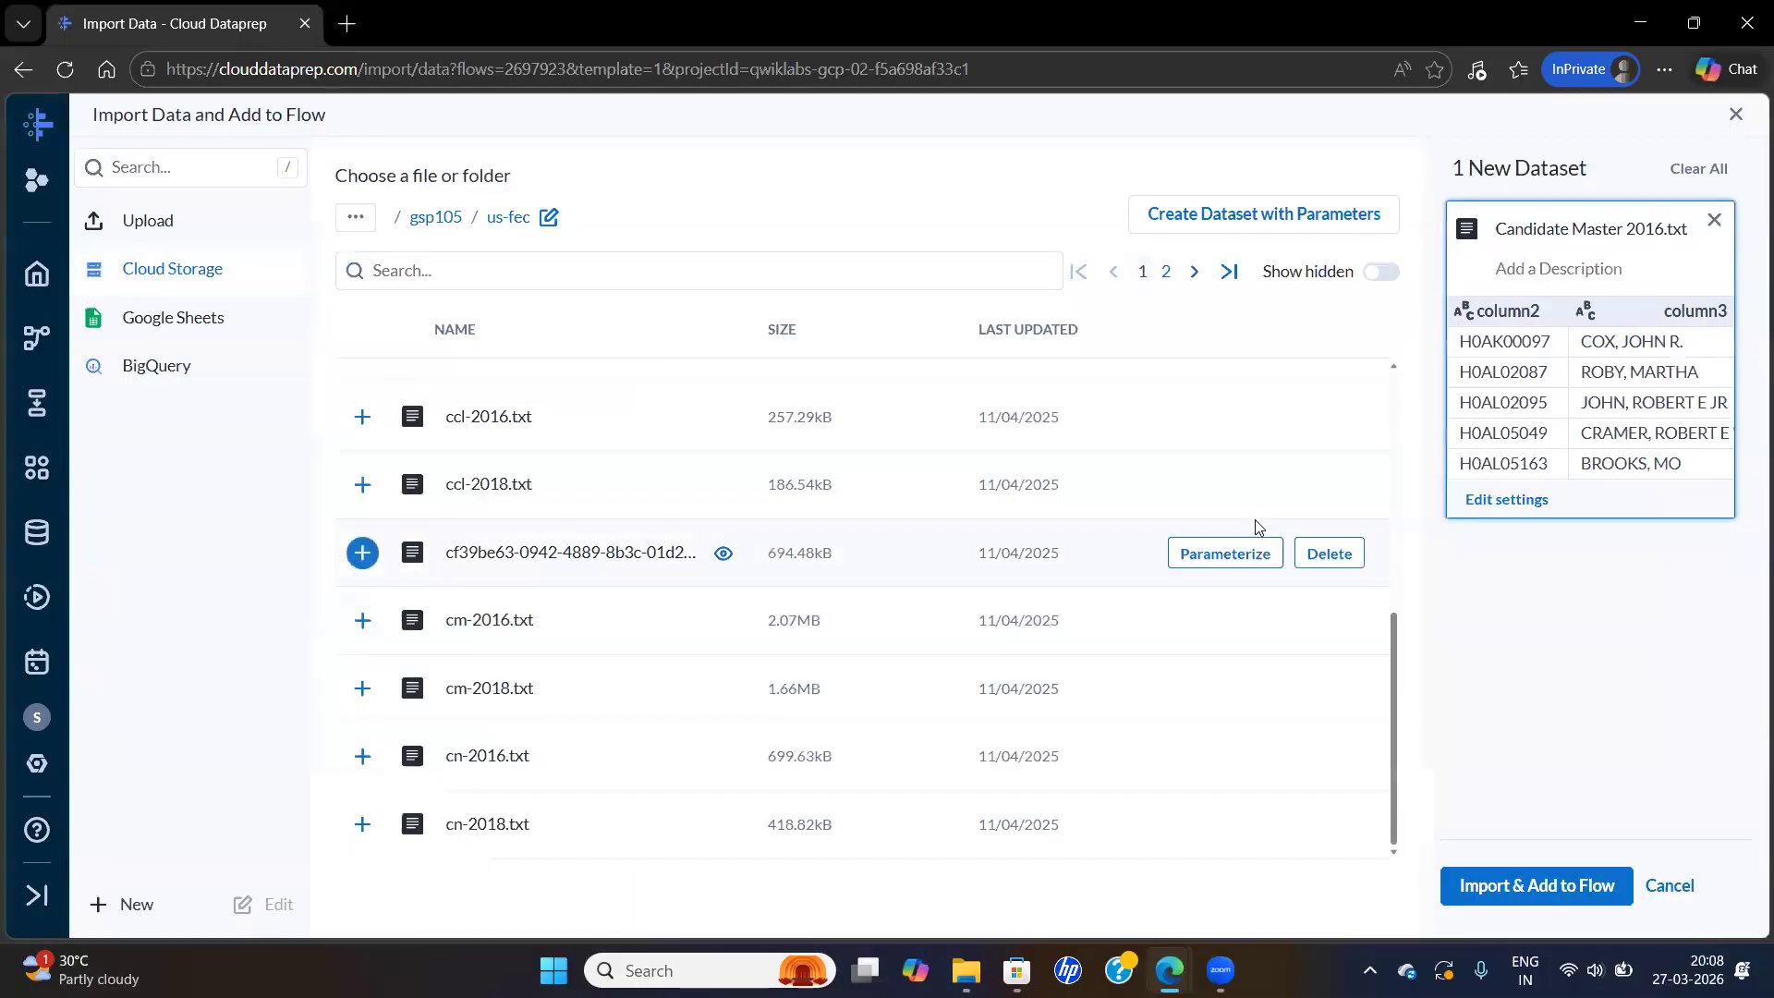
drag(1393, 656, 1362, 632)
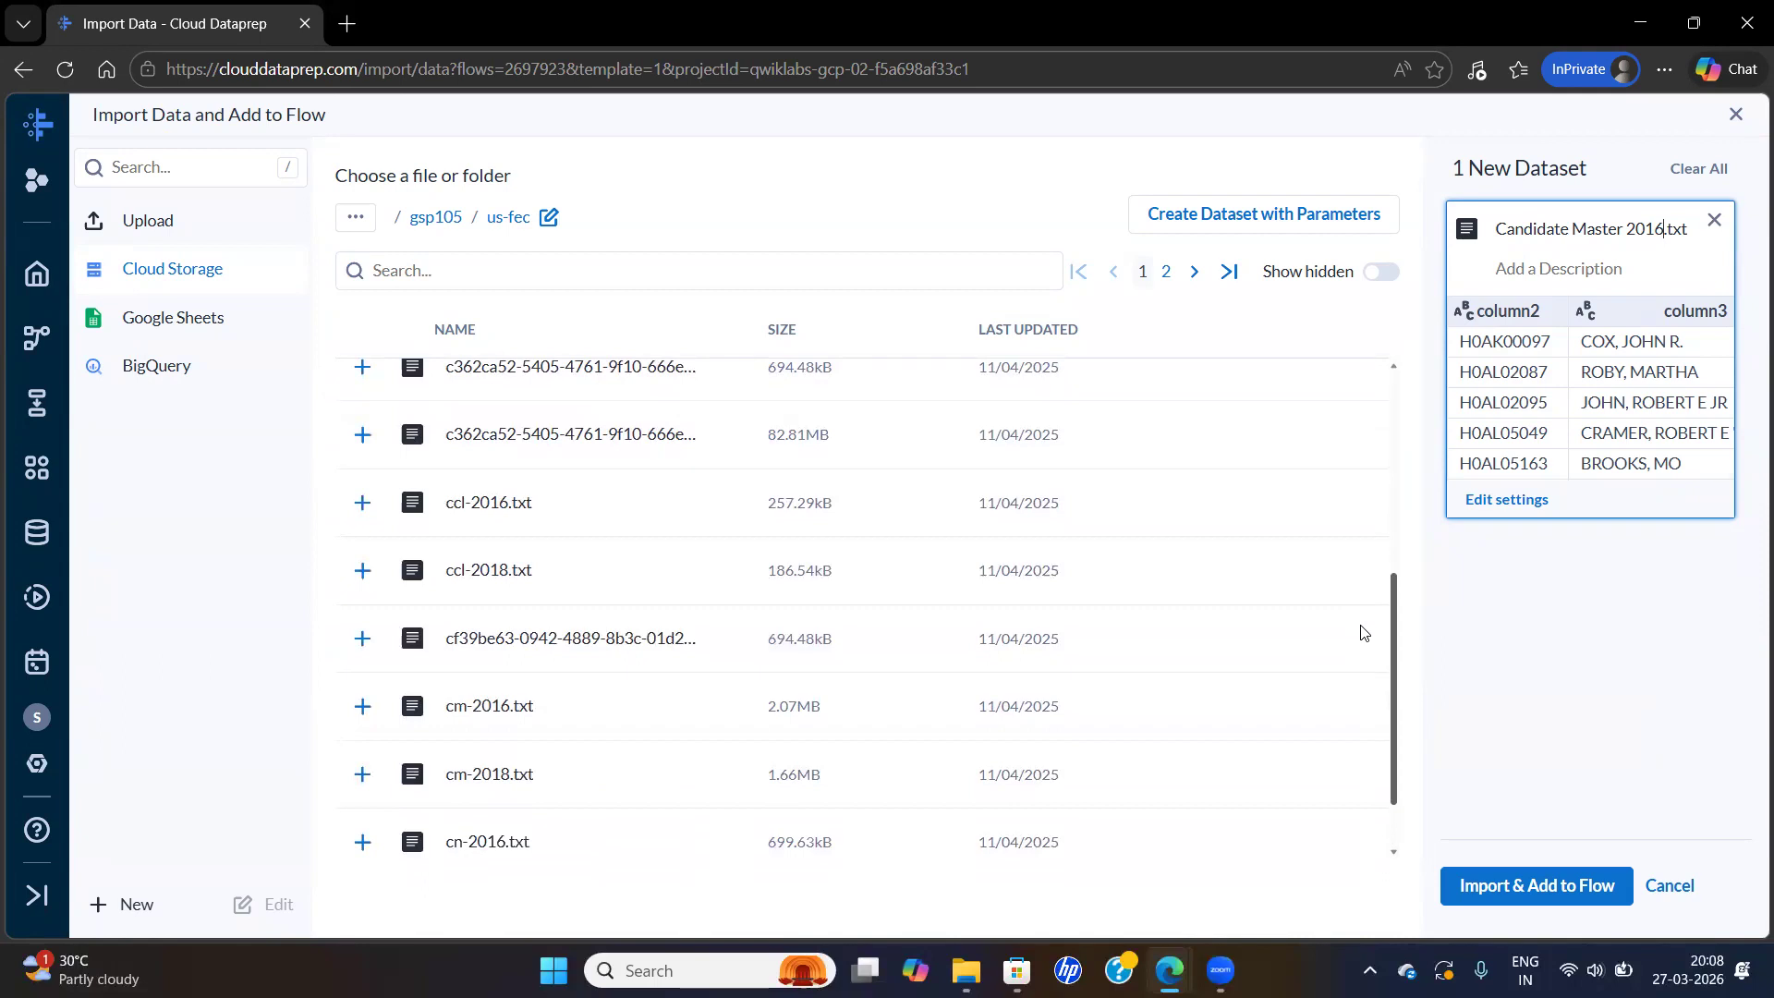
scroll(1362, 633, down, 1)
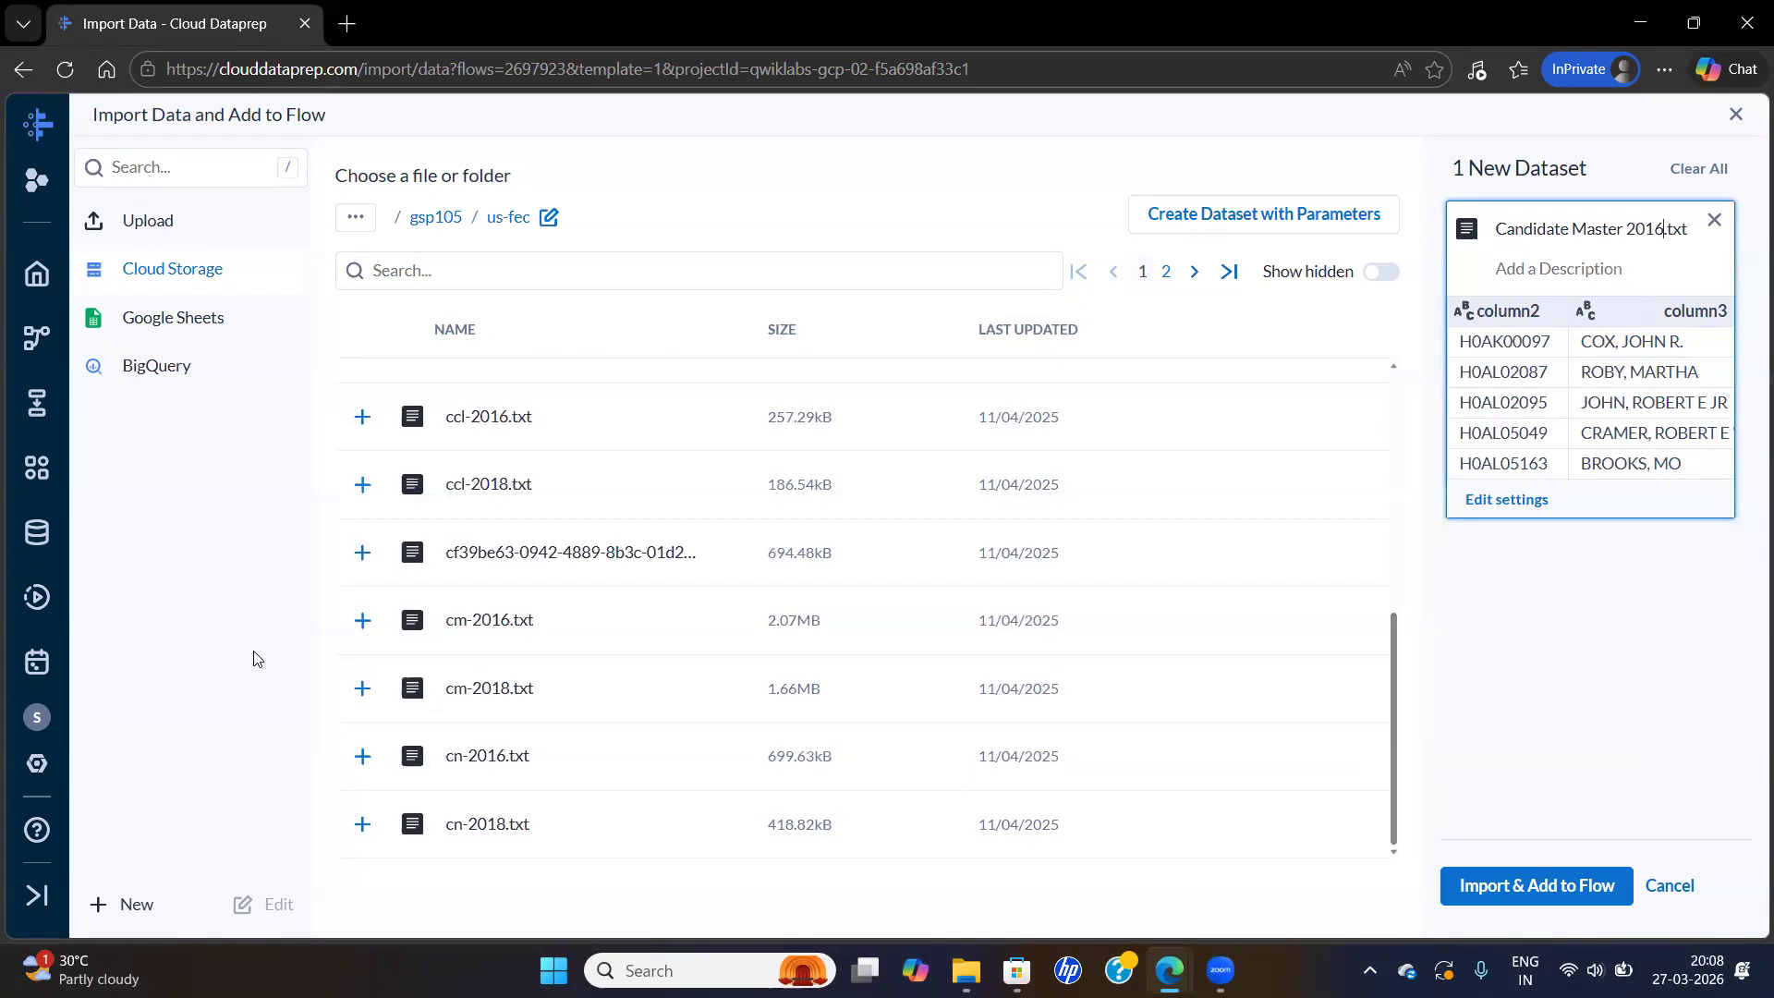
click(363, 689)
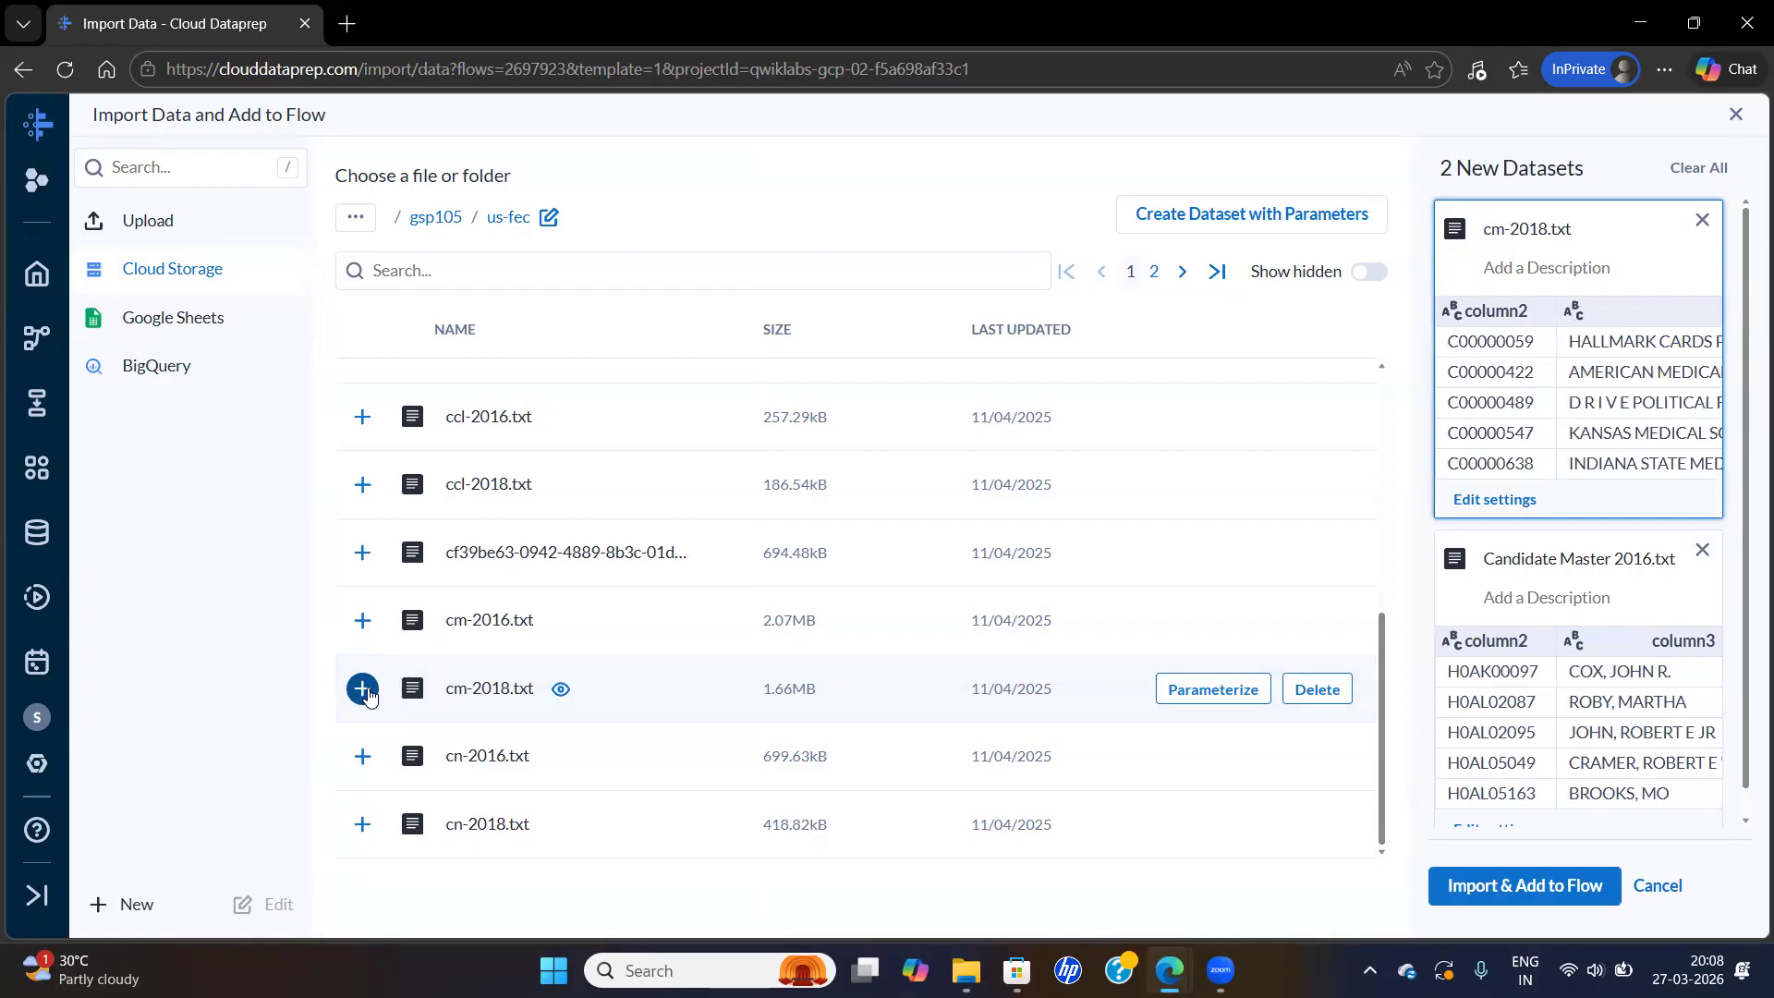
click(362, 623)
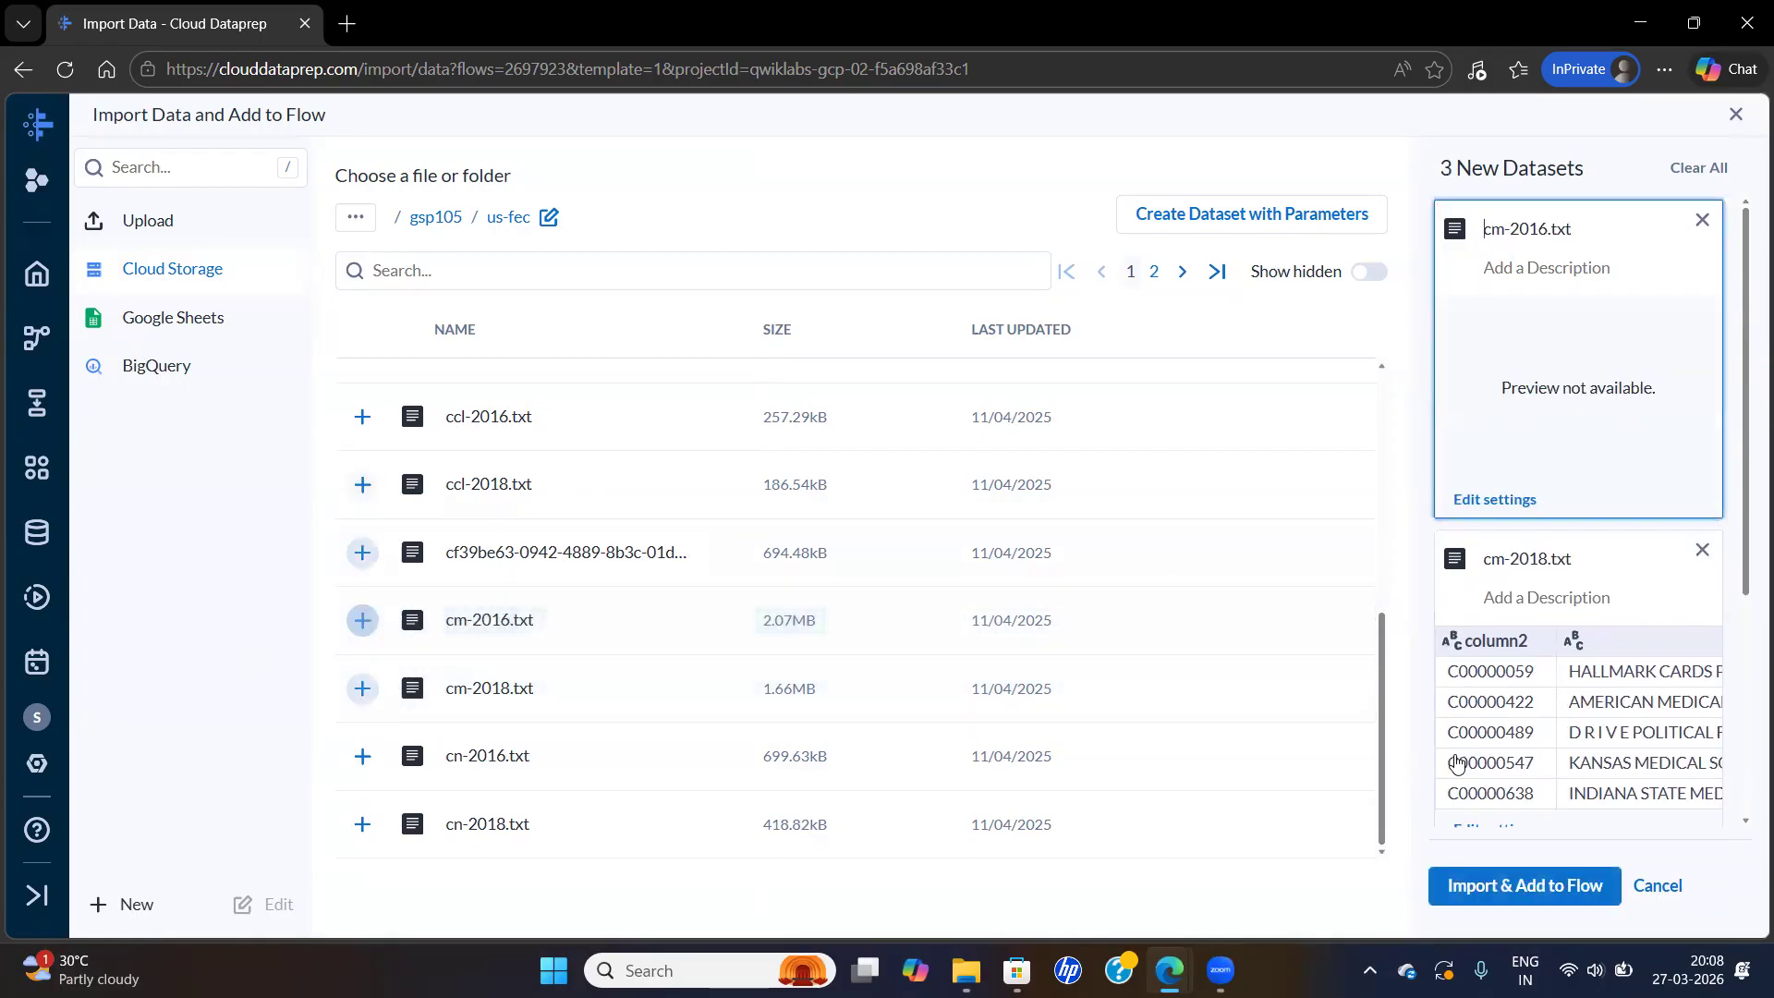
click(1703, 554)
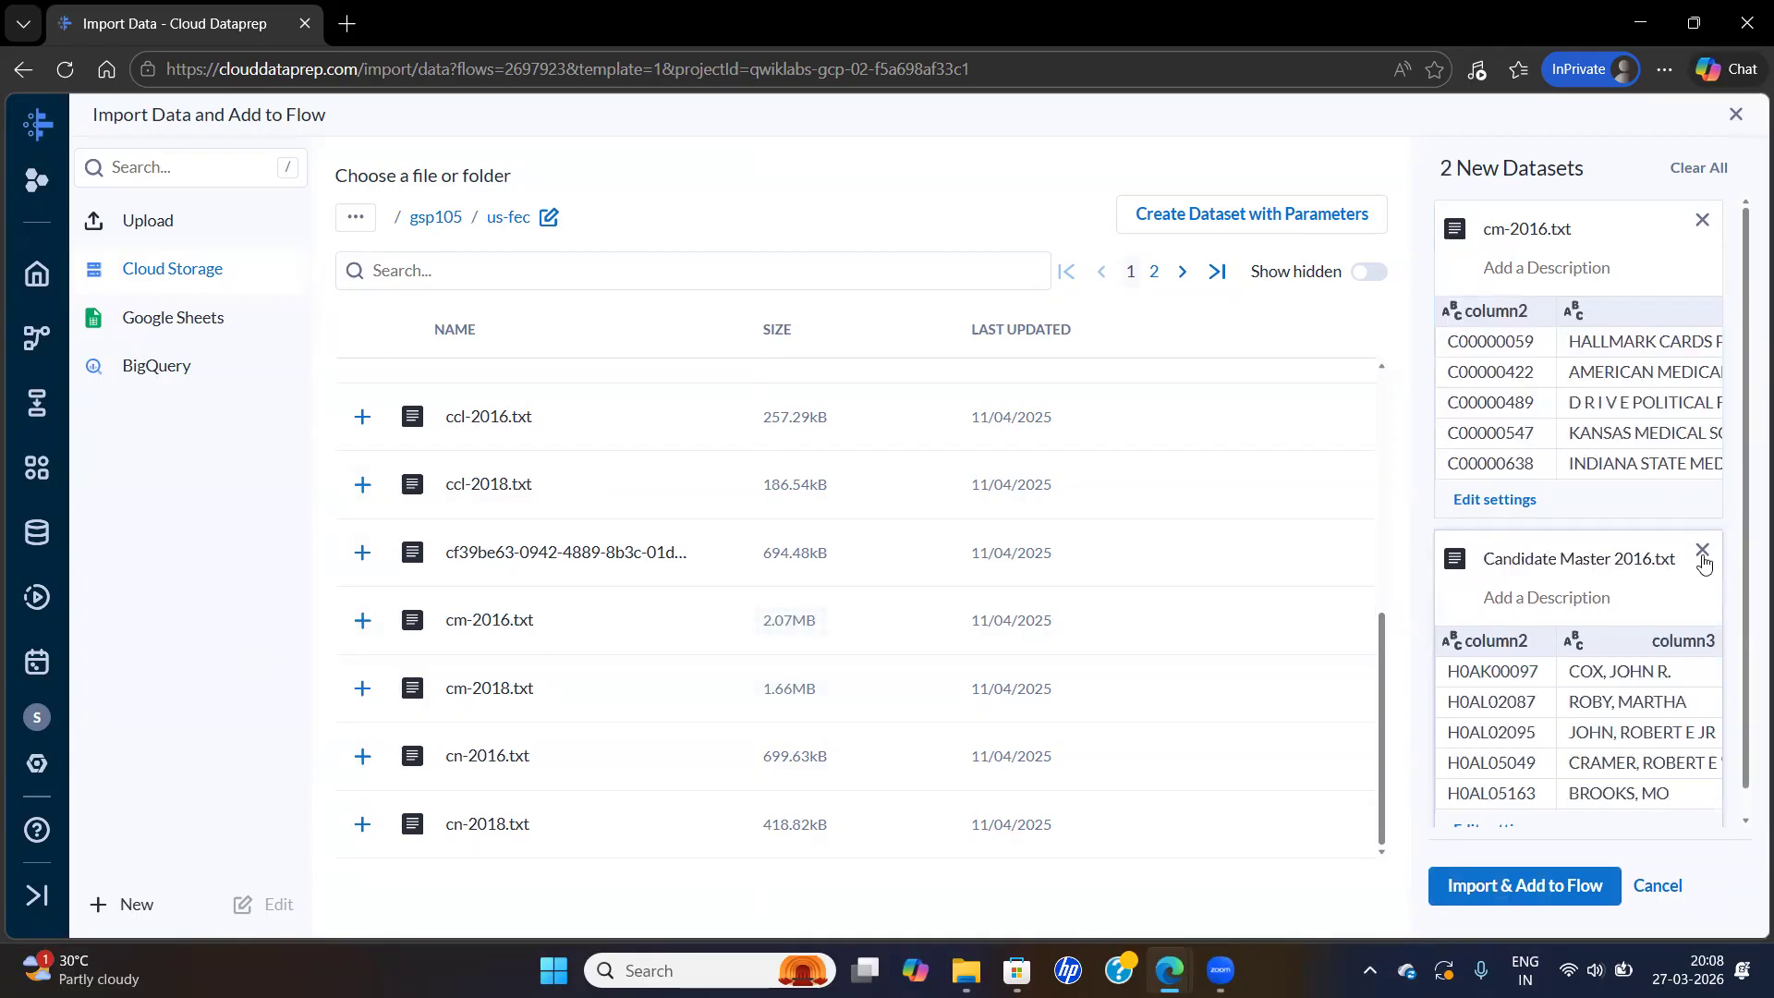
Copy the name "Campaign Contributions 2016" from the lab page and rename the cm-2016.txt dataset Campaign Contributions 2016.txt
click(1546, 221)
key(alt+Tab)
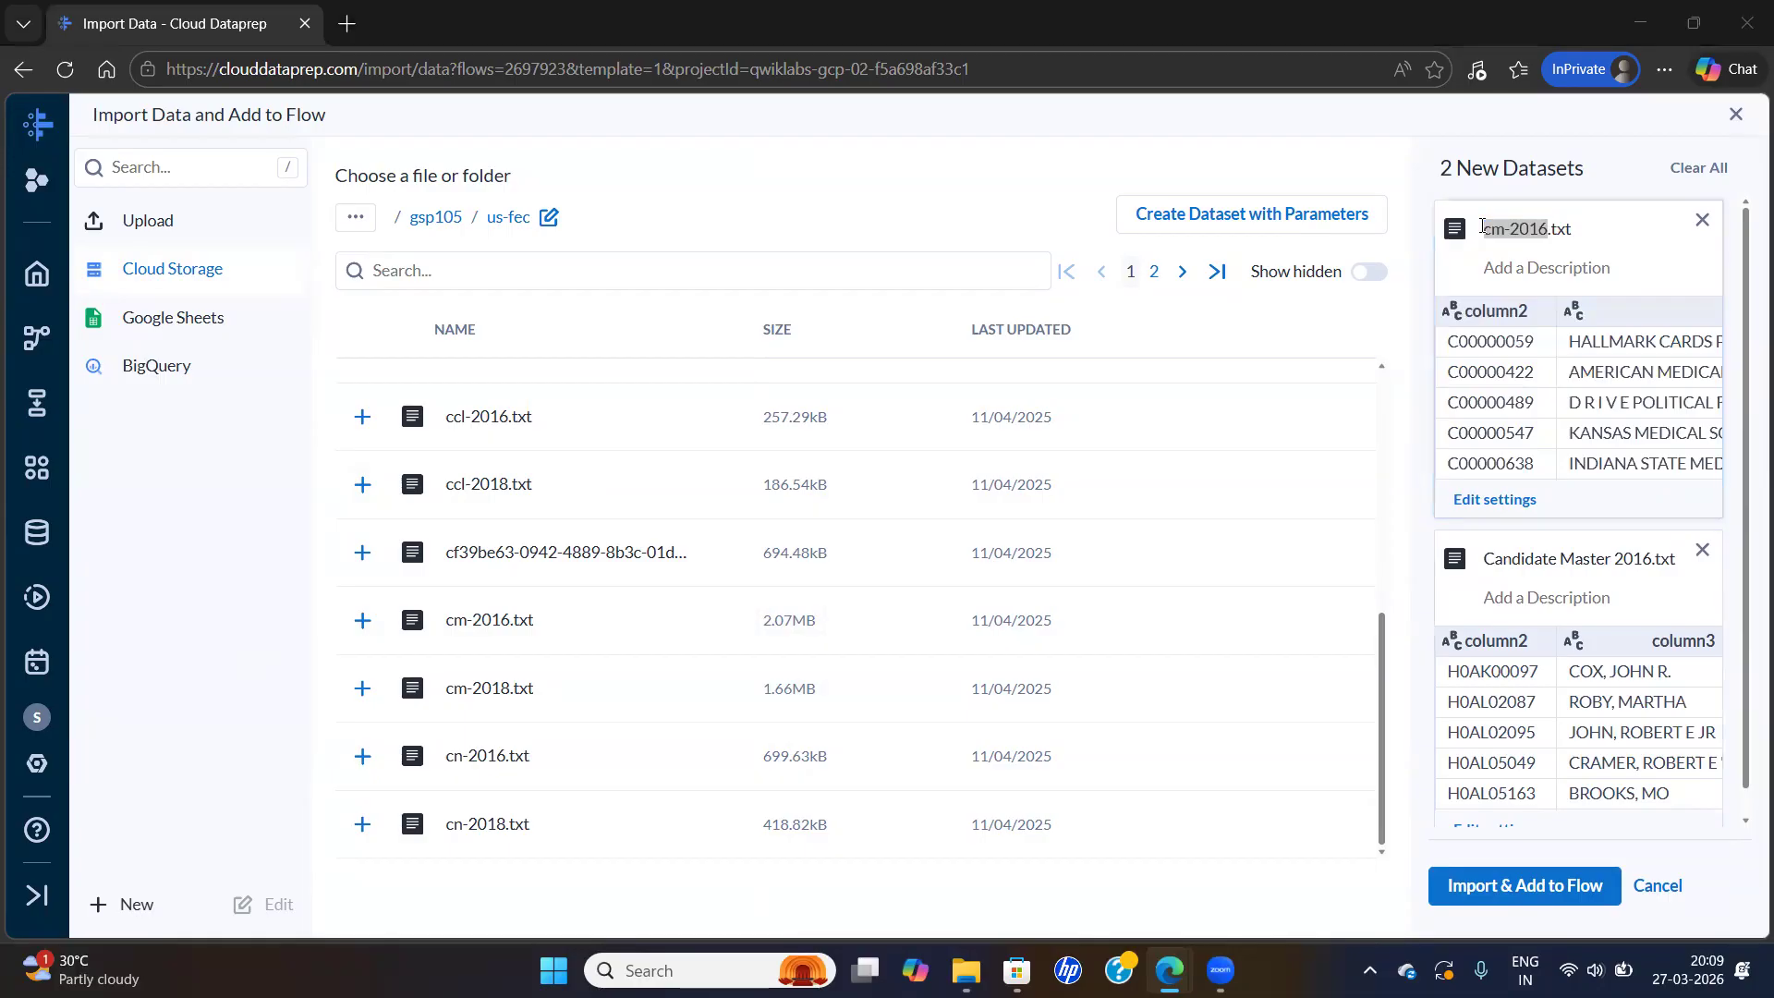
drag(581, 632, 824, 632)
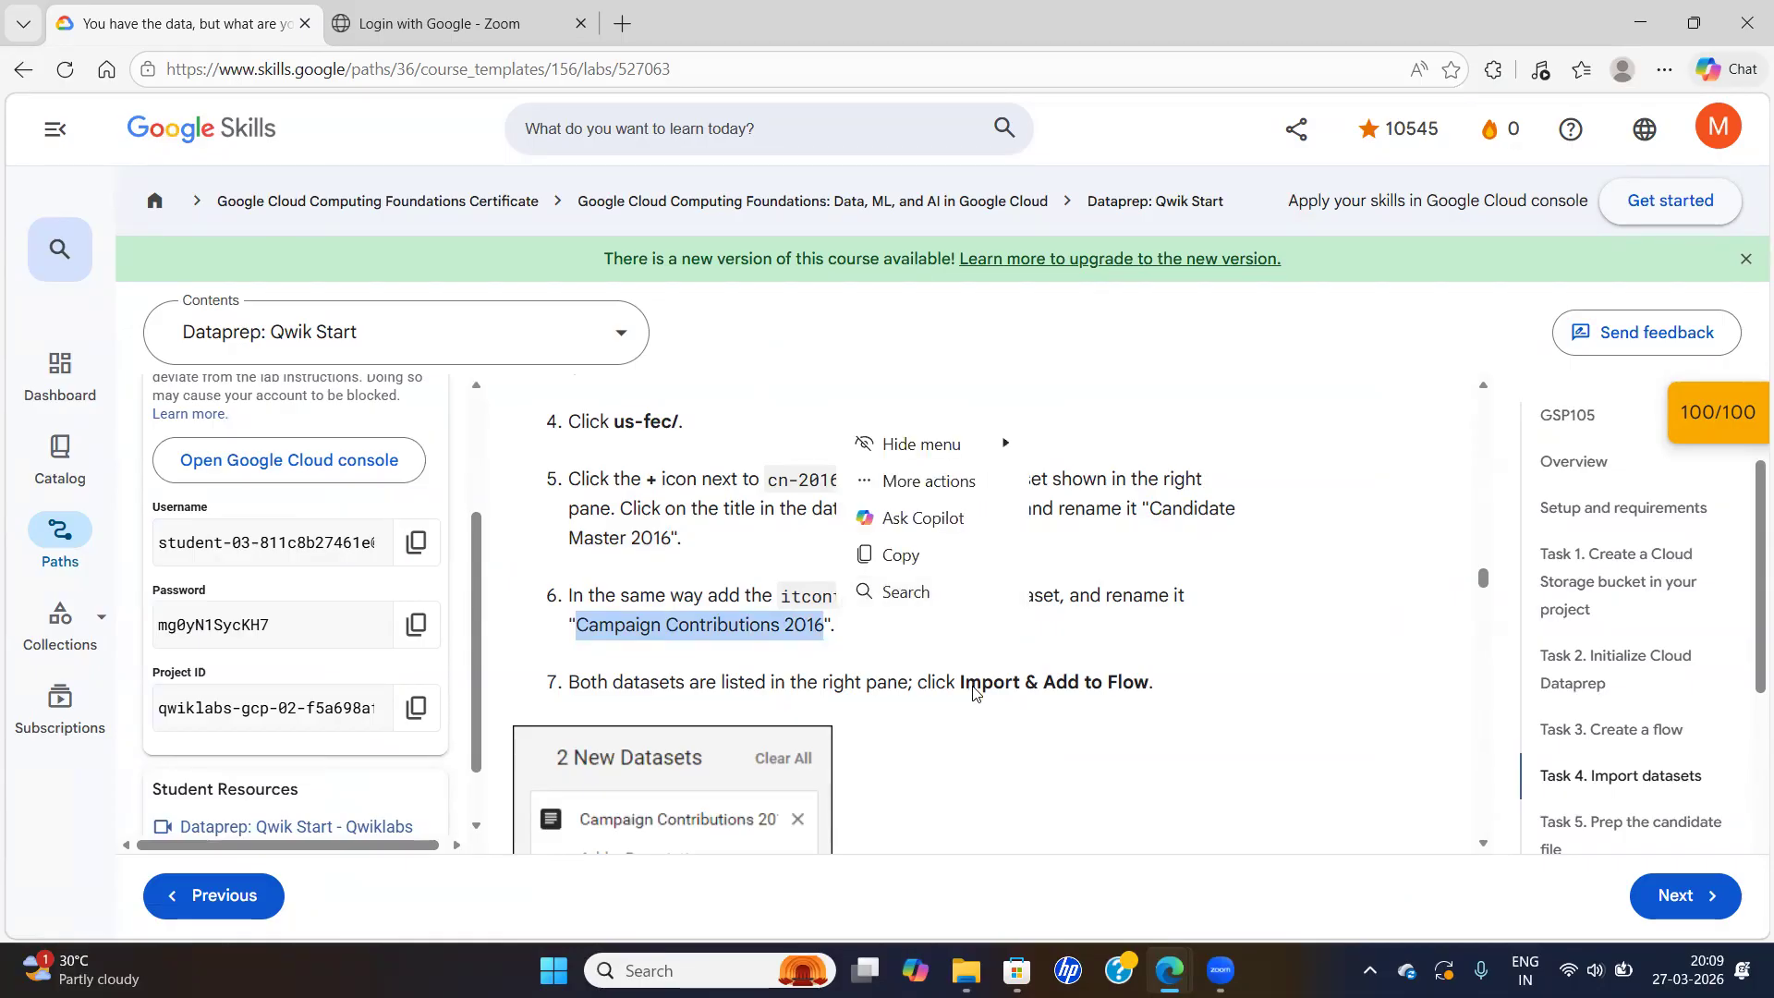
key(ctrl+c)
key(alt+Tab)
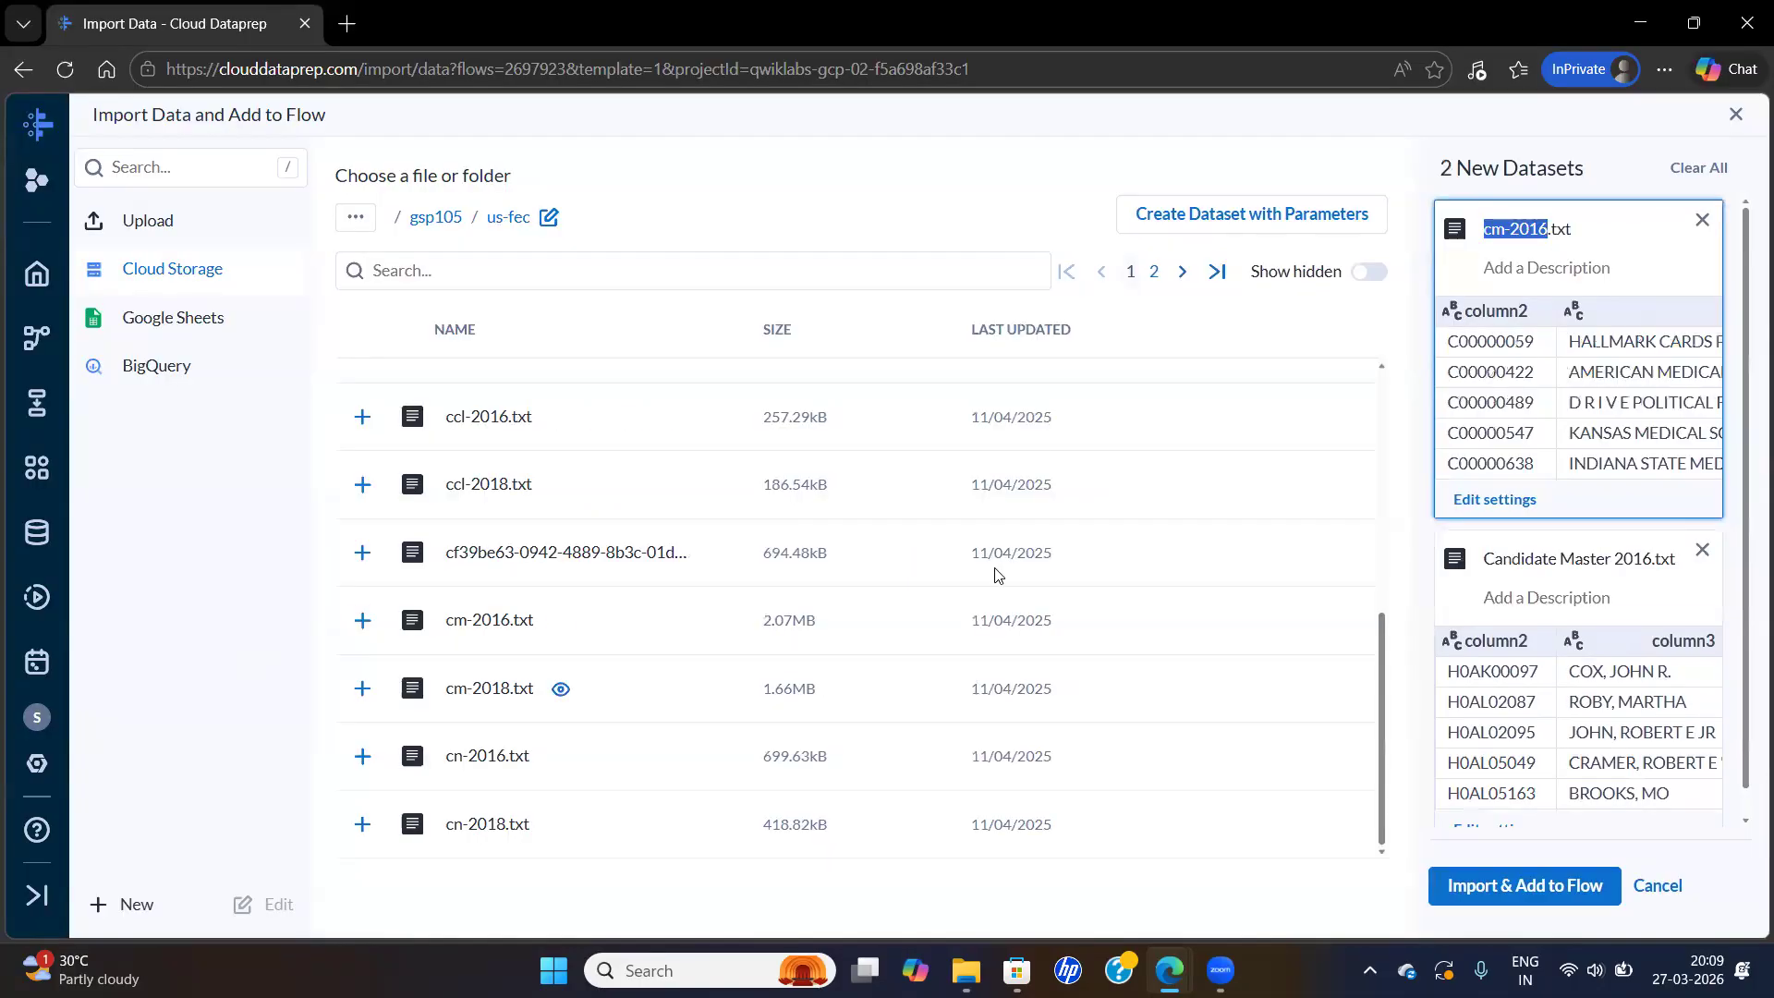
key(ctrl+v)
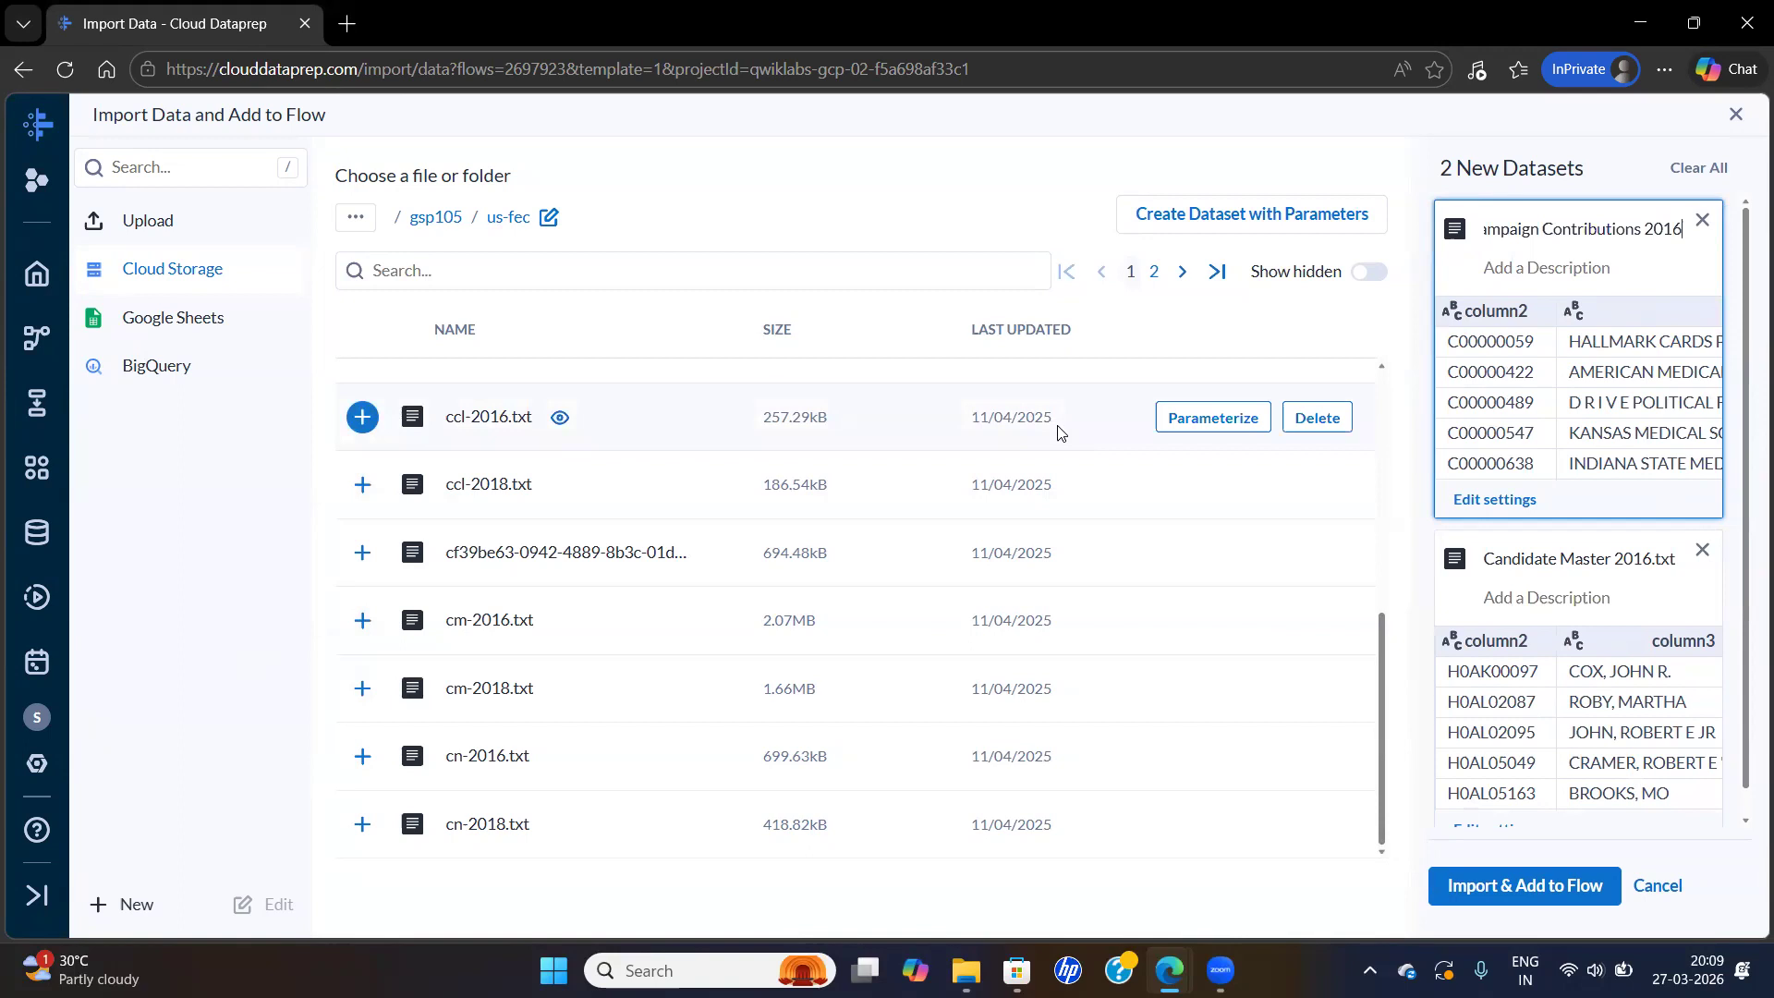
mouse_move(1574, 332)
text(.txt)
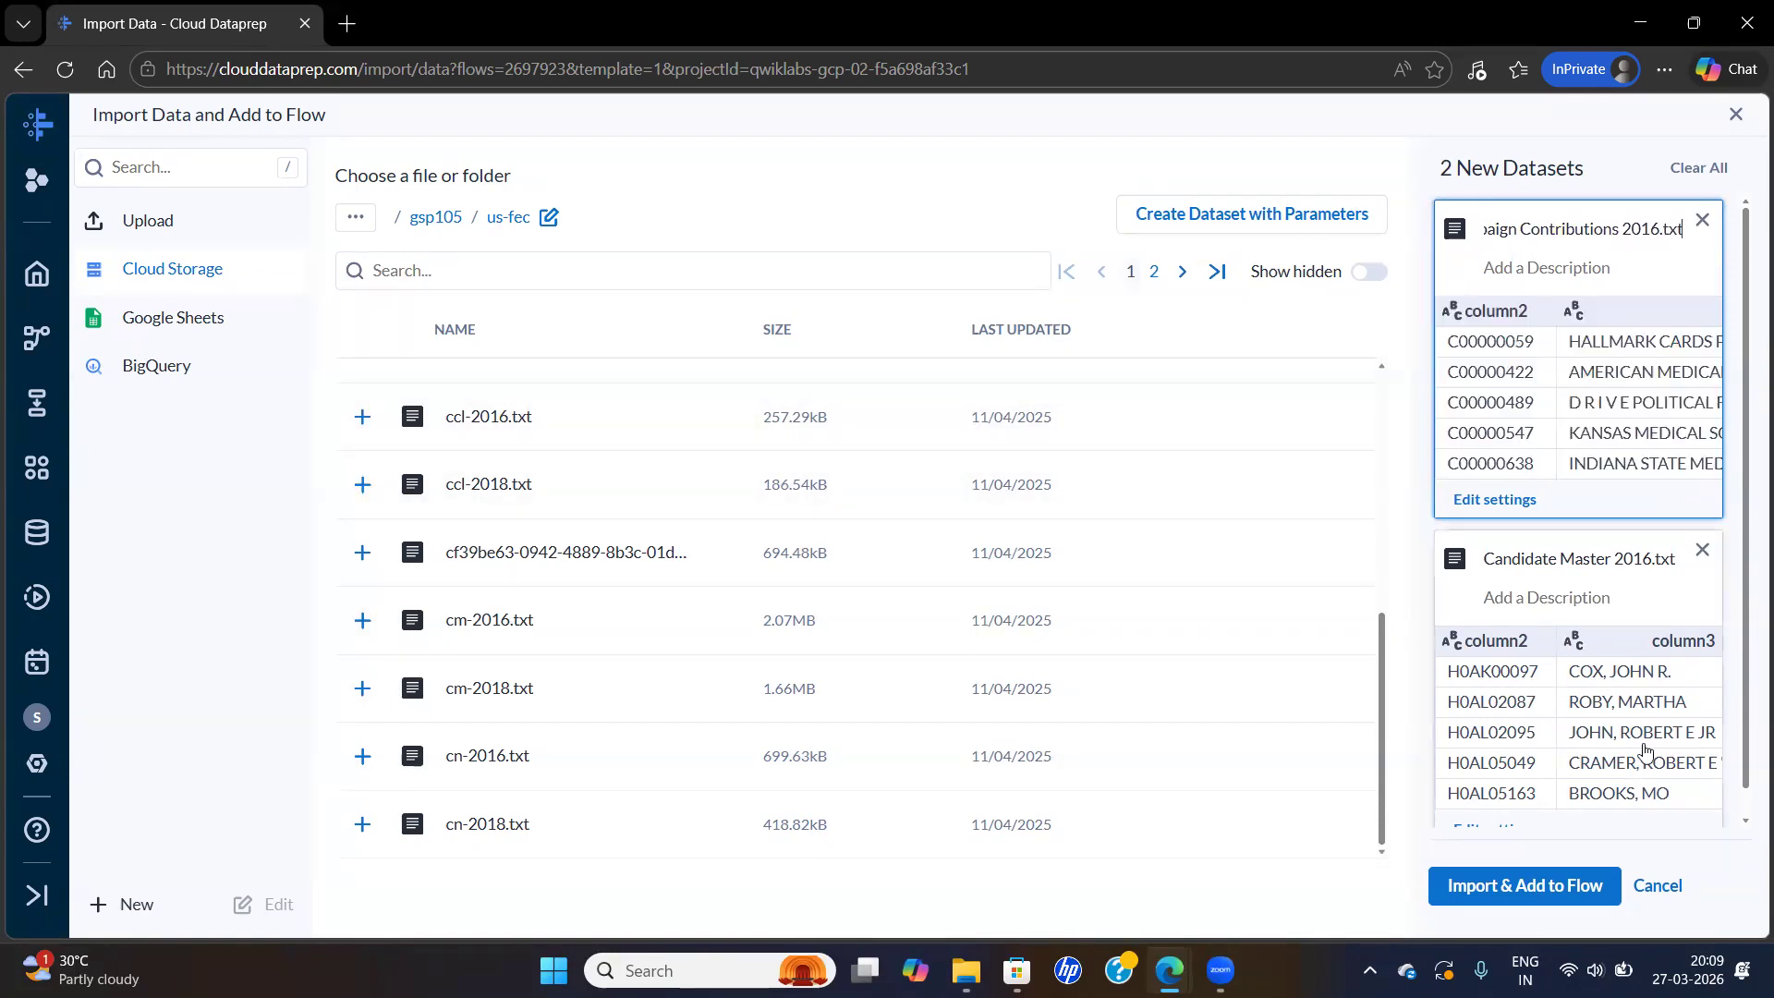
Check the lab's reference picture of both datasets, and import the two selected datasets into the FEC-2016 flow
key(alt+Tab)
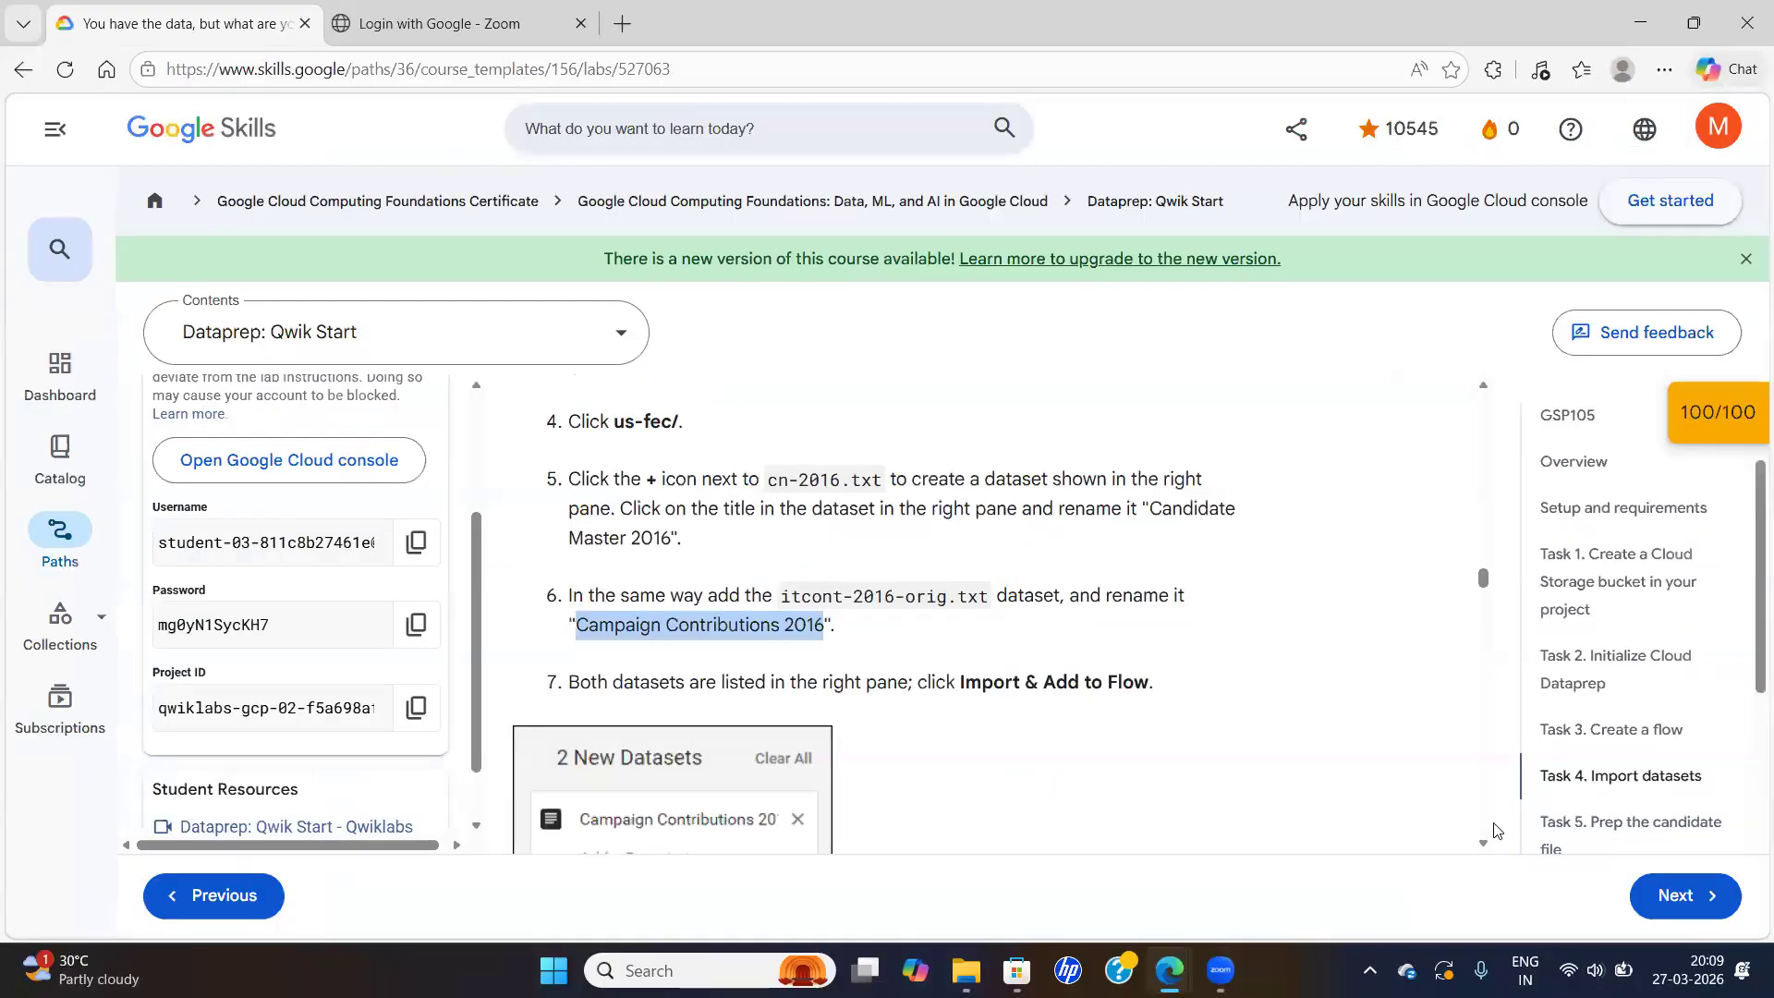
scroll(1485, 848, down, 5)
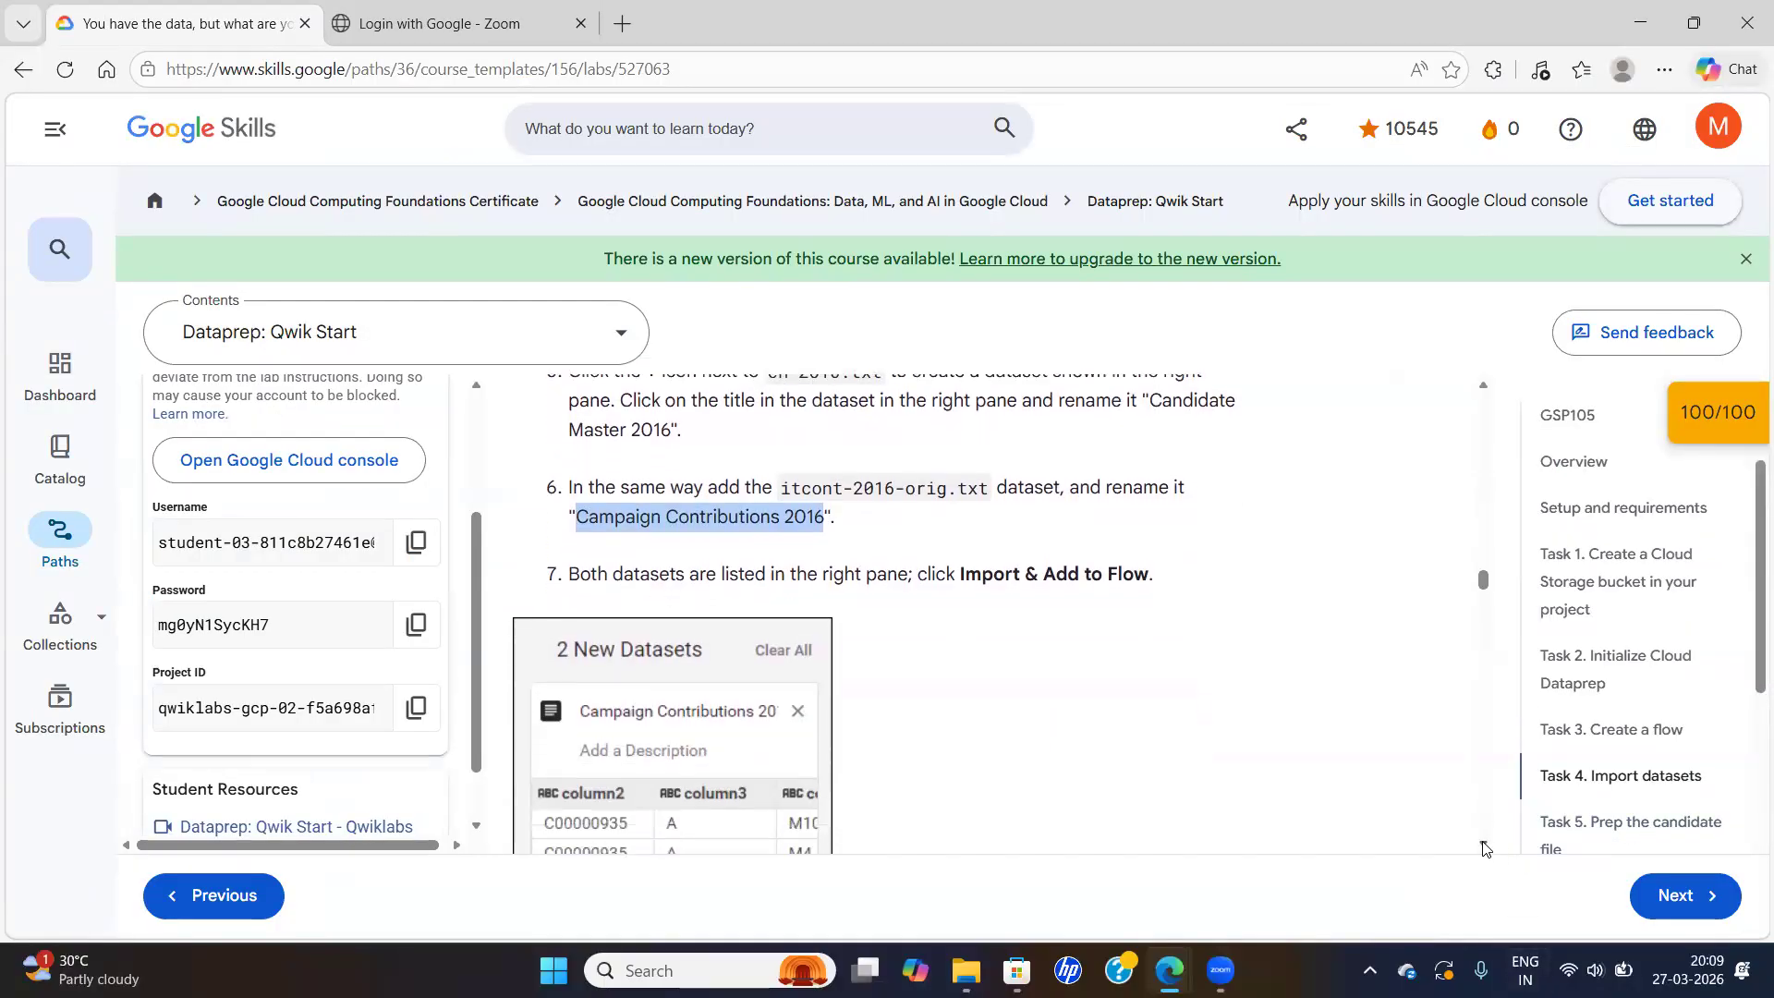
scroll(1485, 847, down, 3)
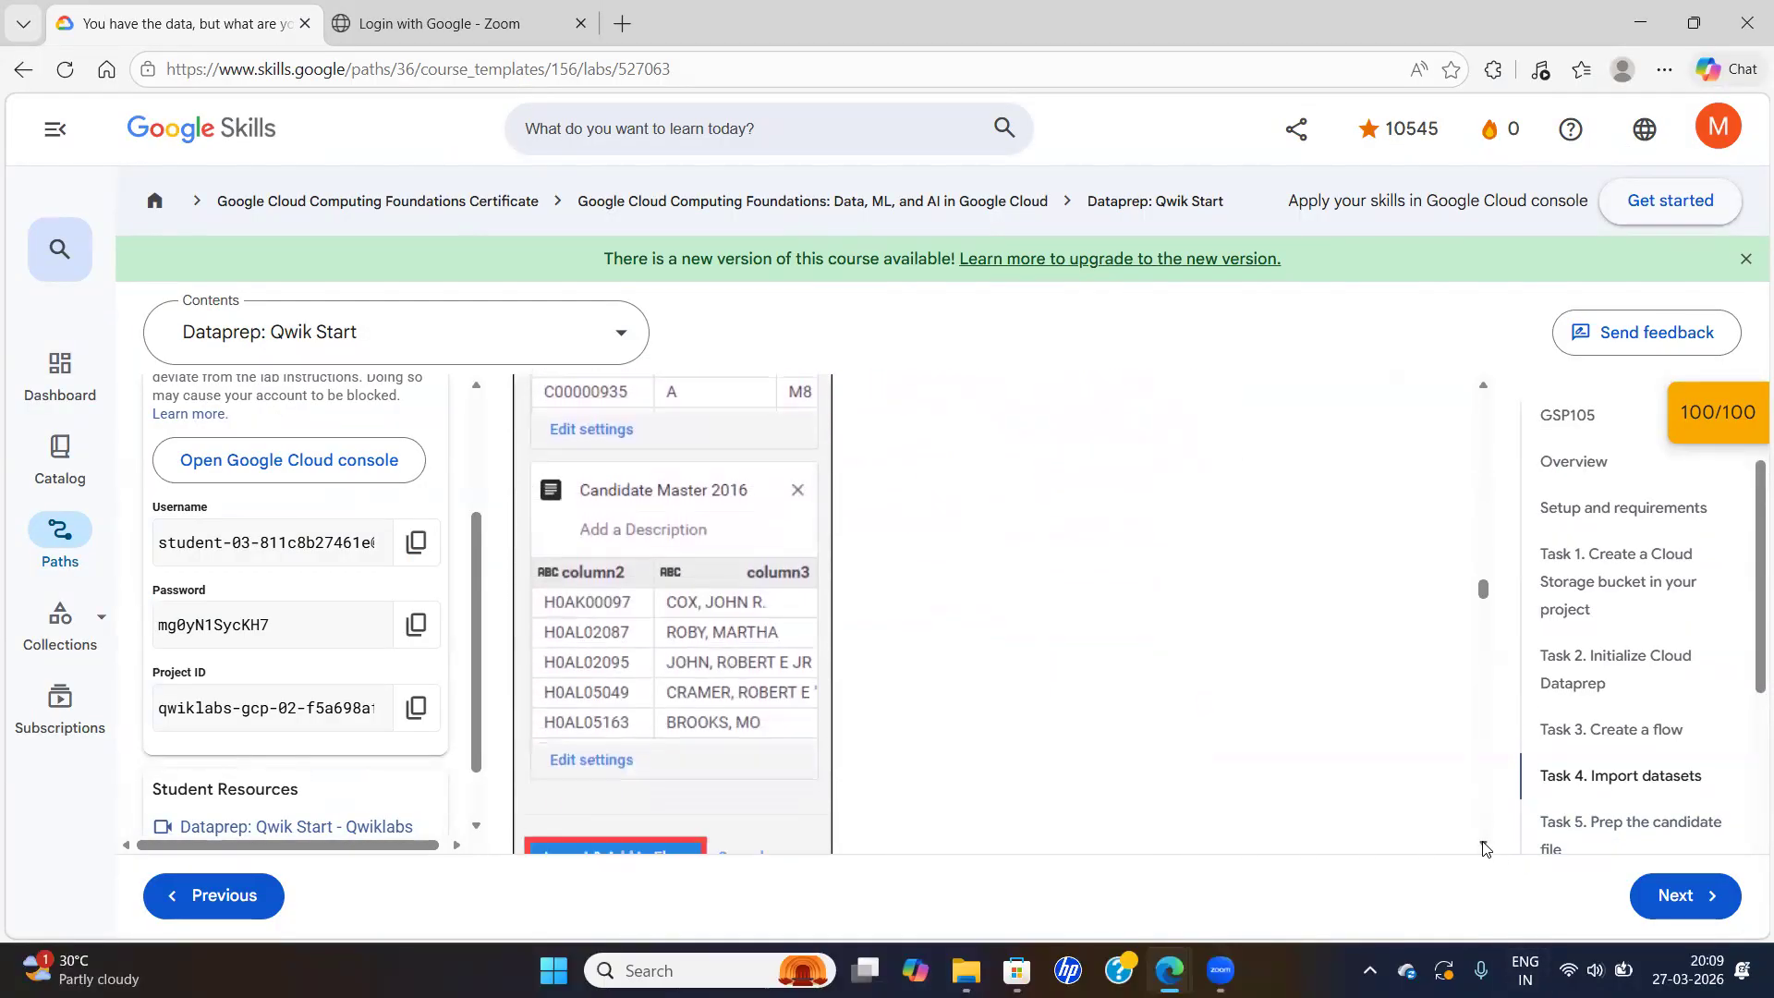
click(1489, 885)
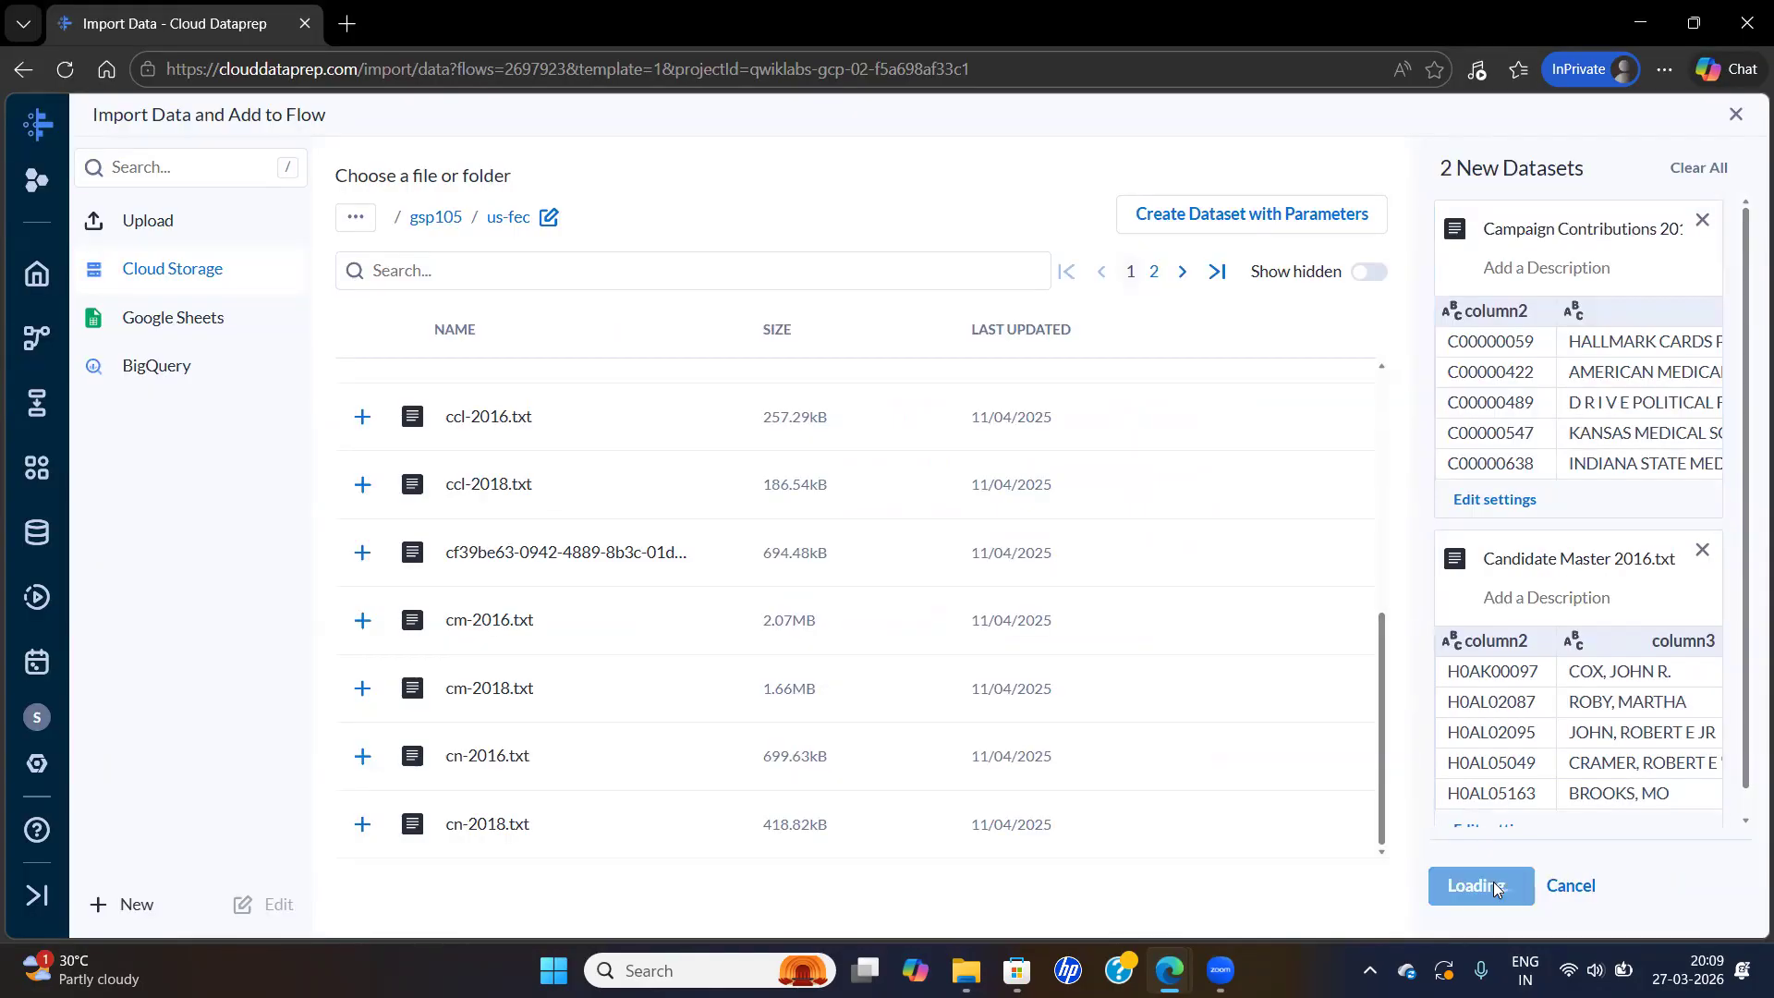
key(alt+Tab)
key(alt+Tab)
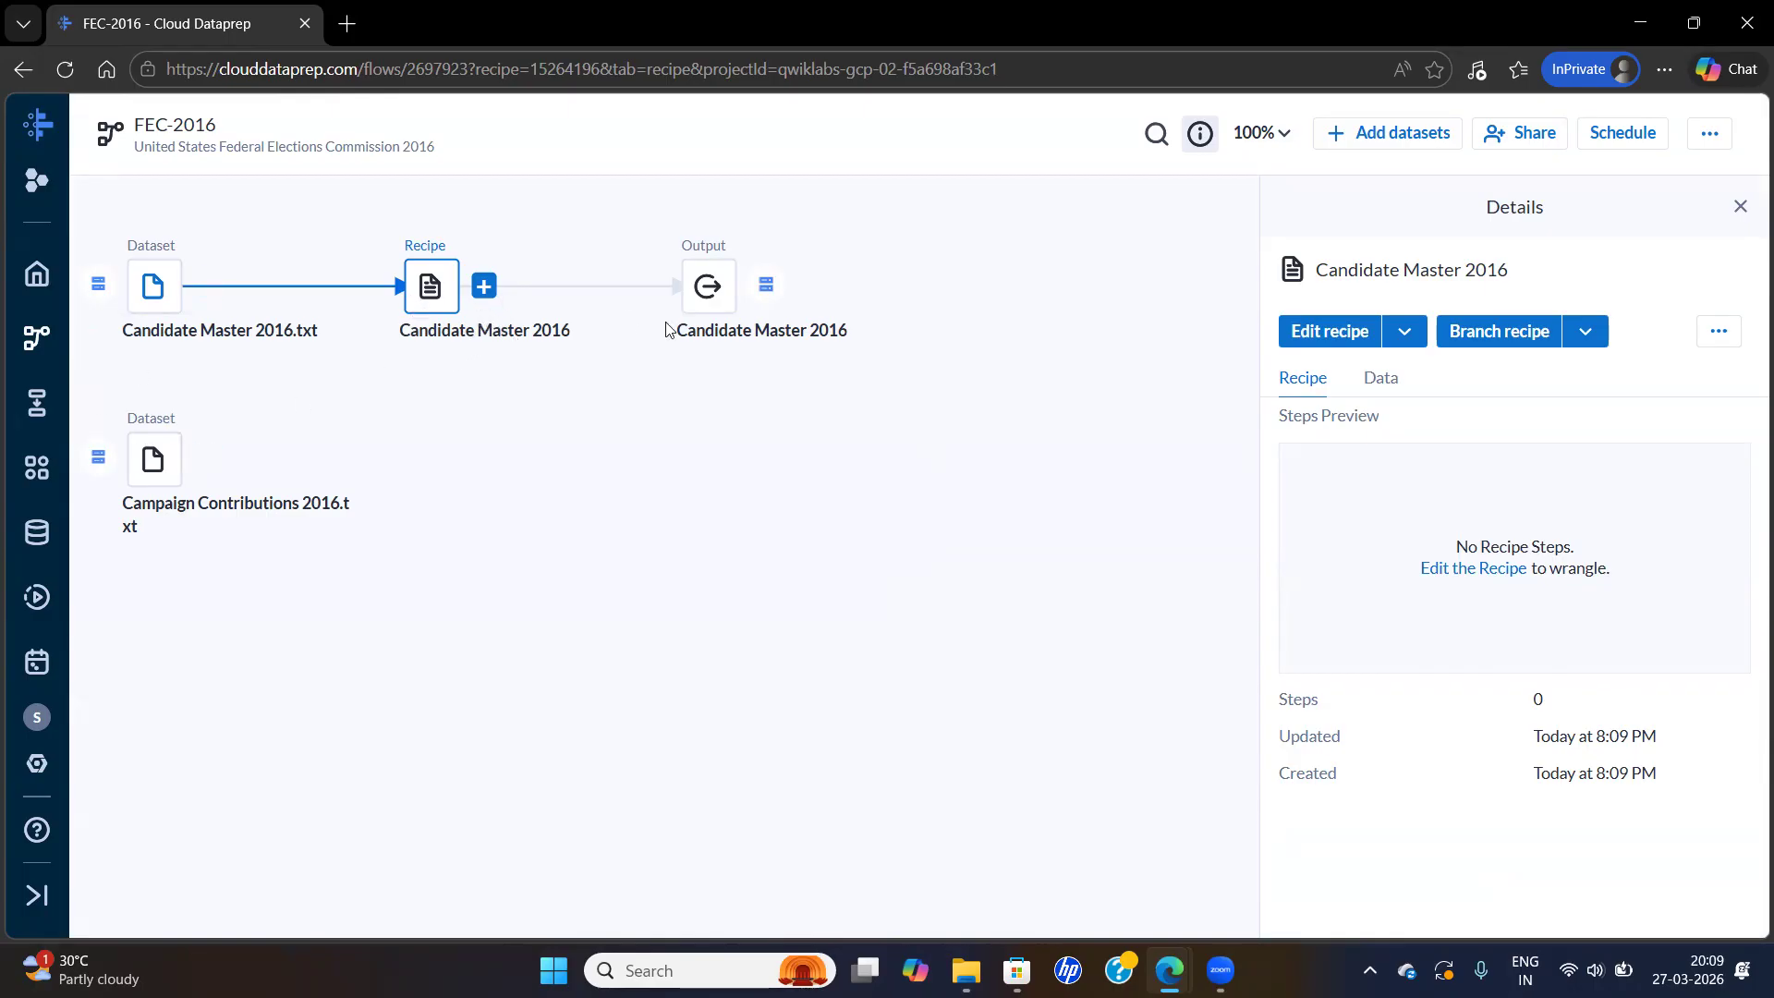
Open the Candidate Master 2016 recipe for editing and consult the lab's Task 5 instructions on prepping the candidate file
click(1326, 334)
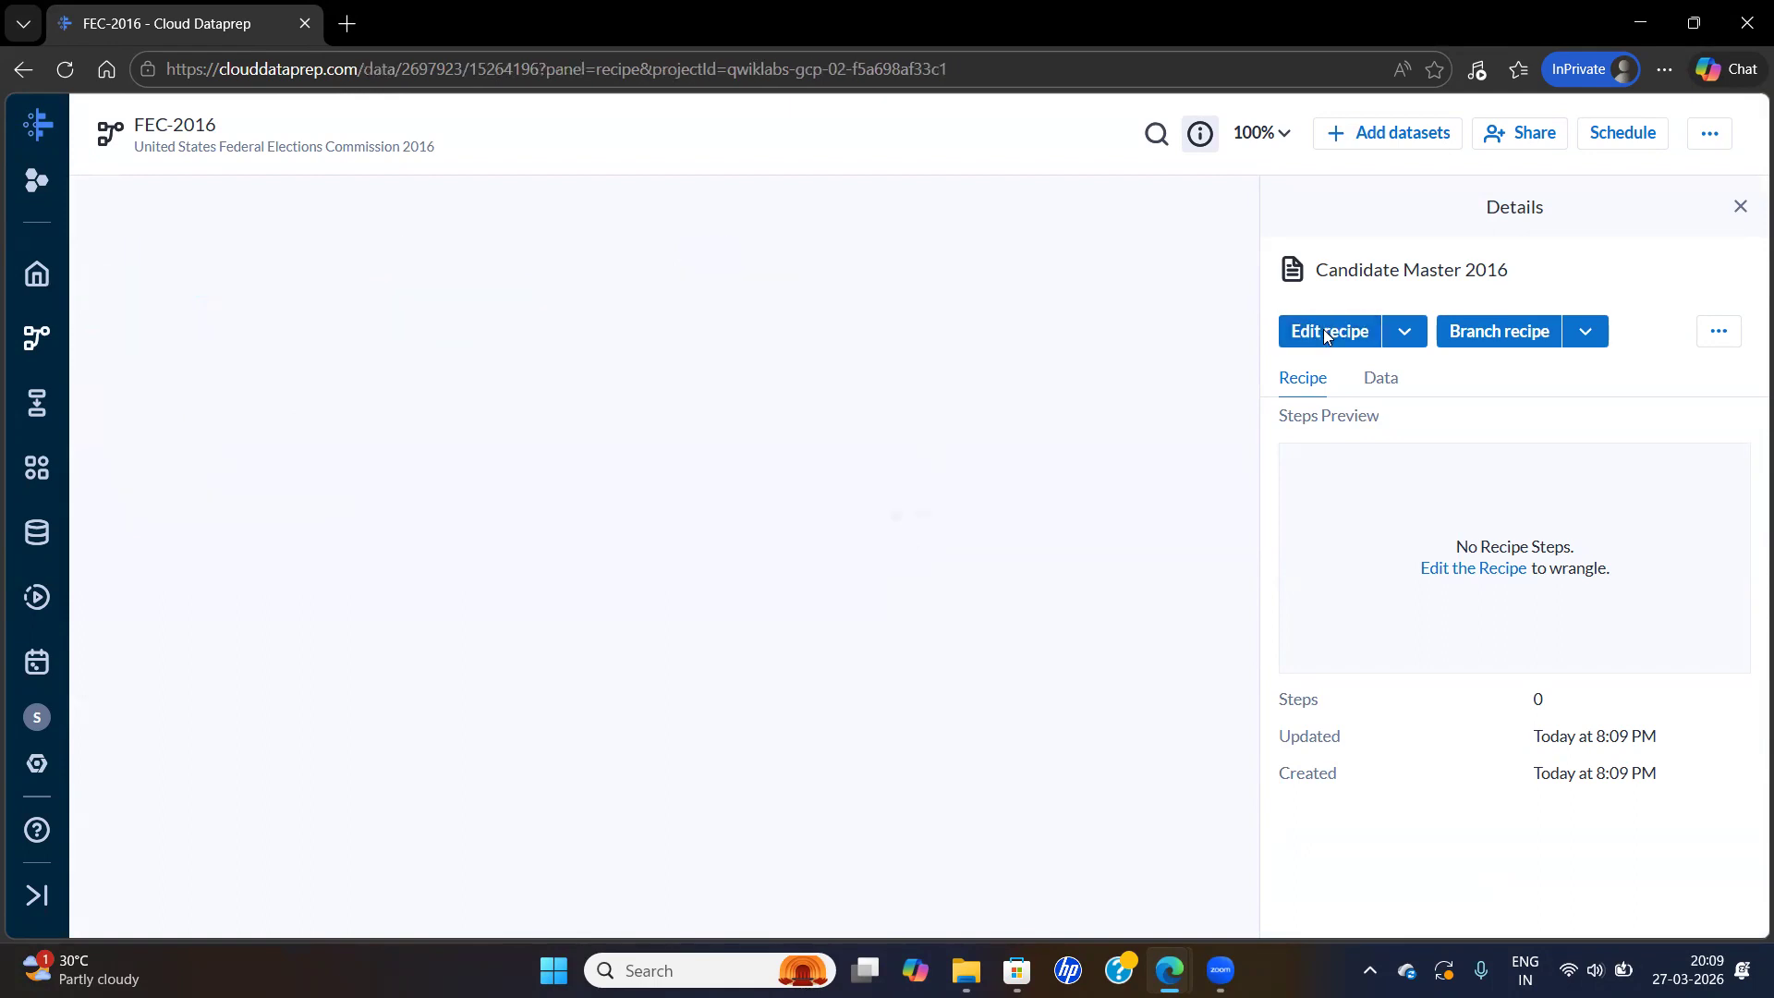
key(alt+Tab)
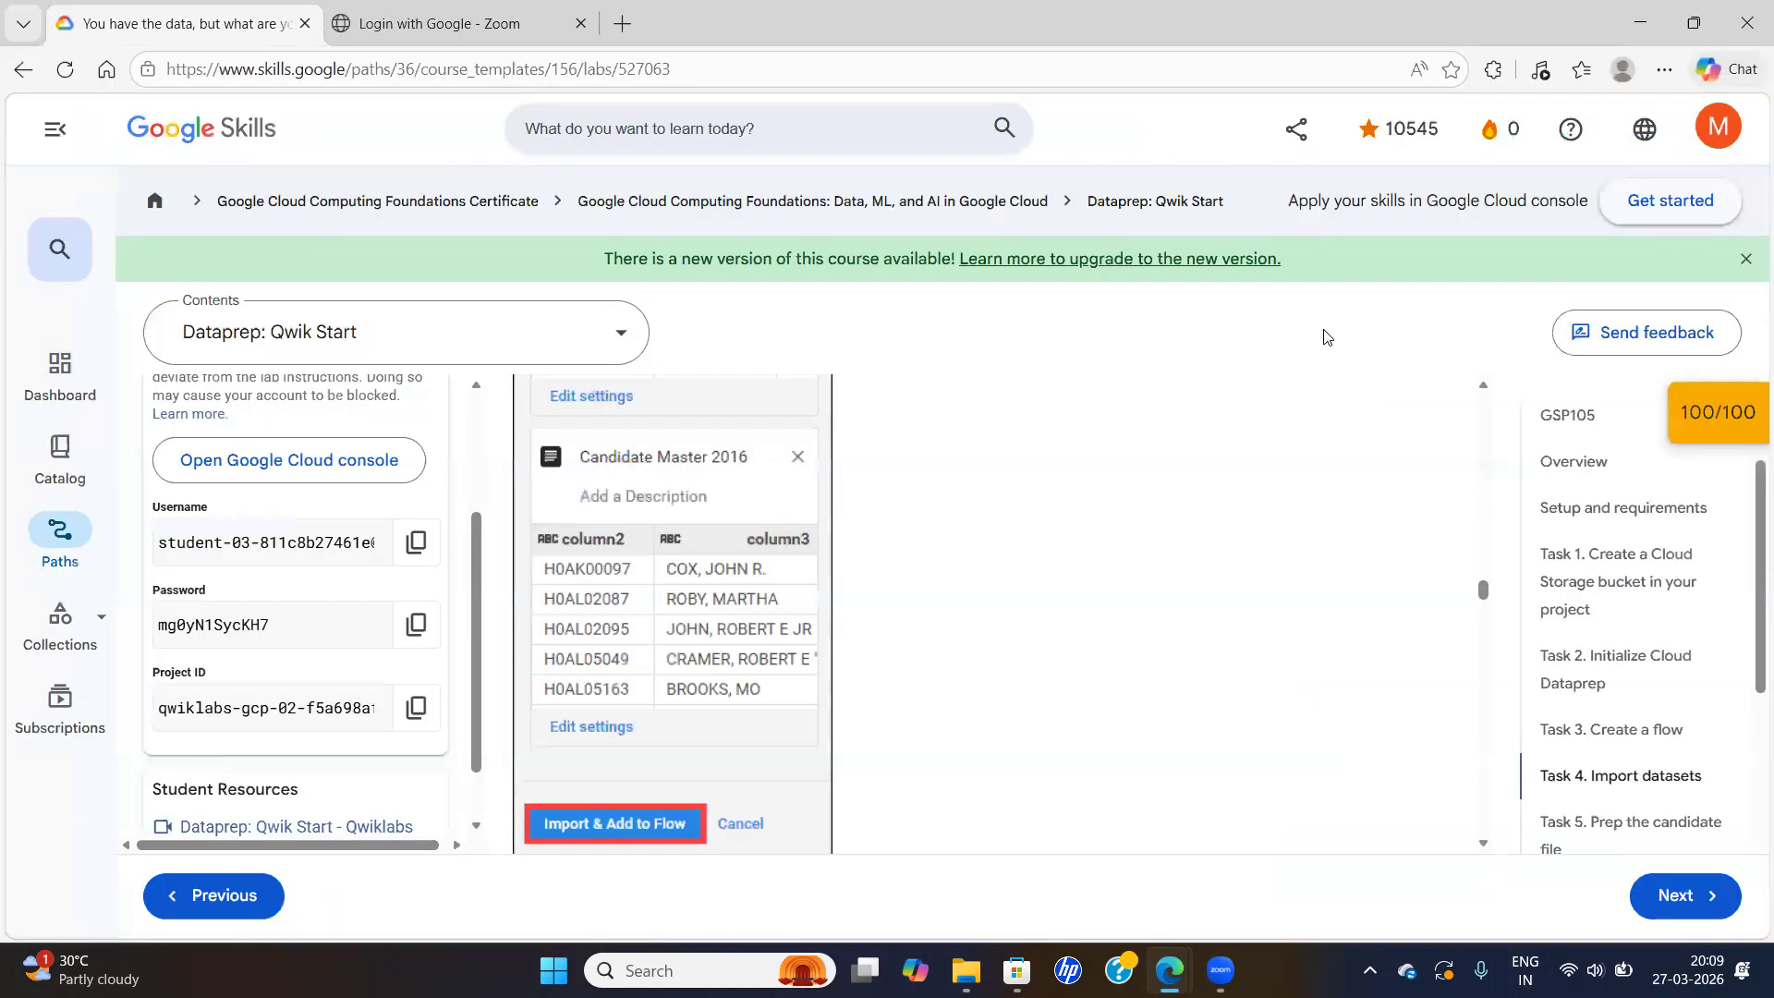
scroll(1485, 846, down, 4)
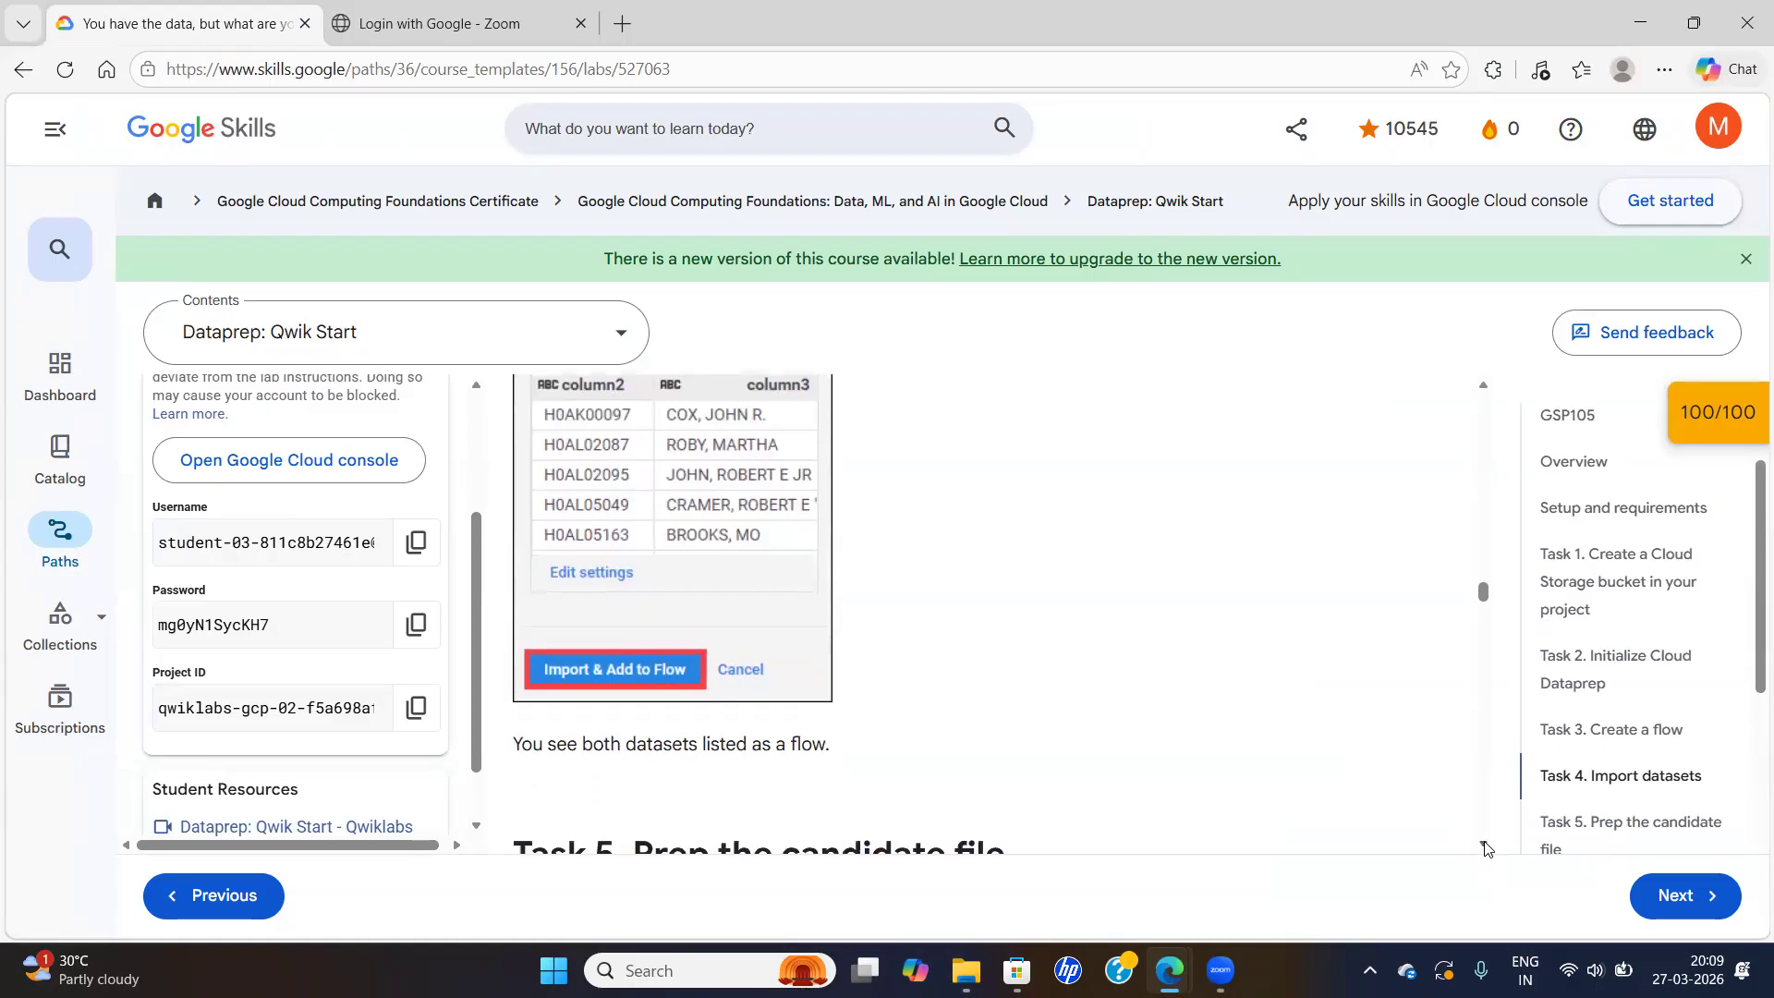
scroll(1485, 847, down, 1)
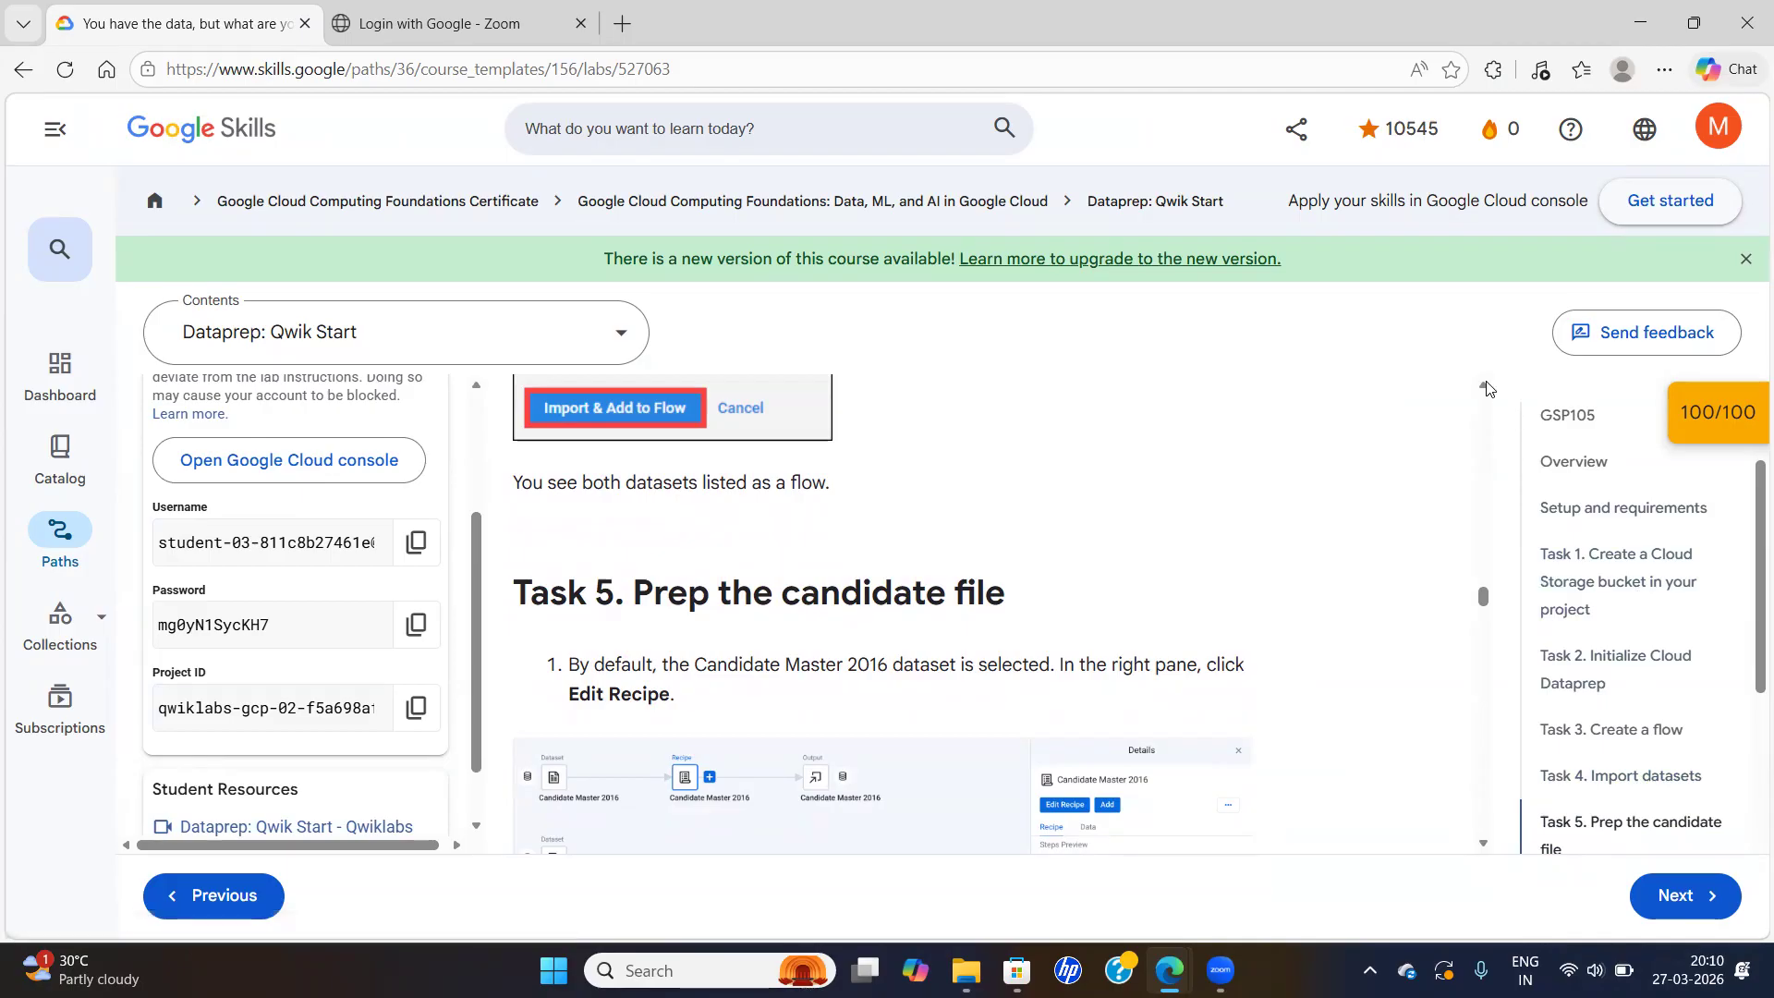
key(alt+Tab)
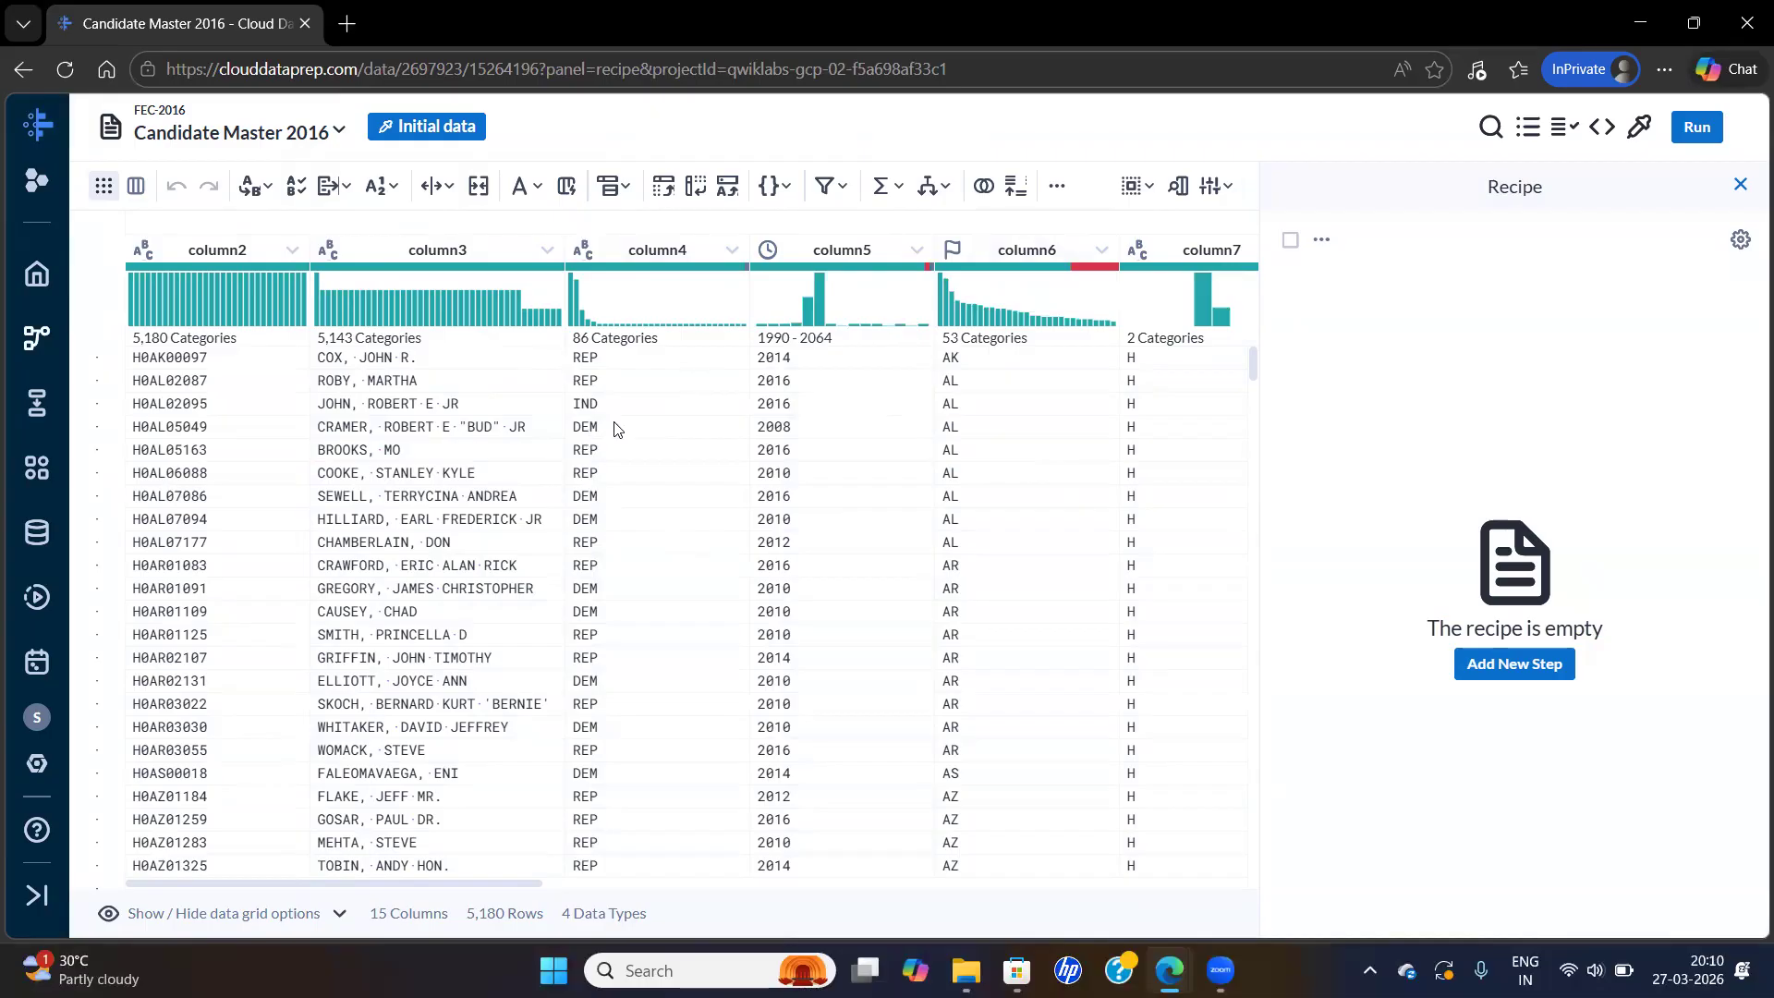
key(alt+Tab)
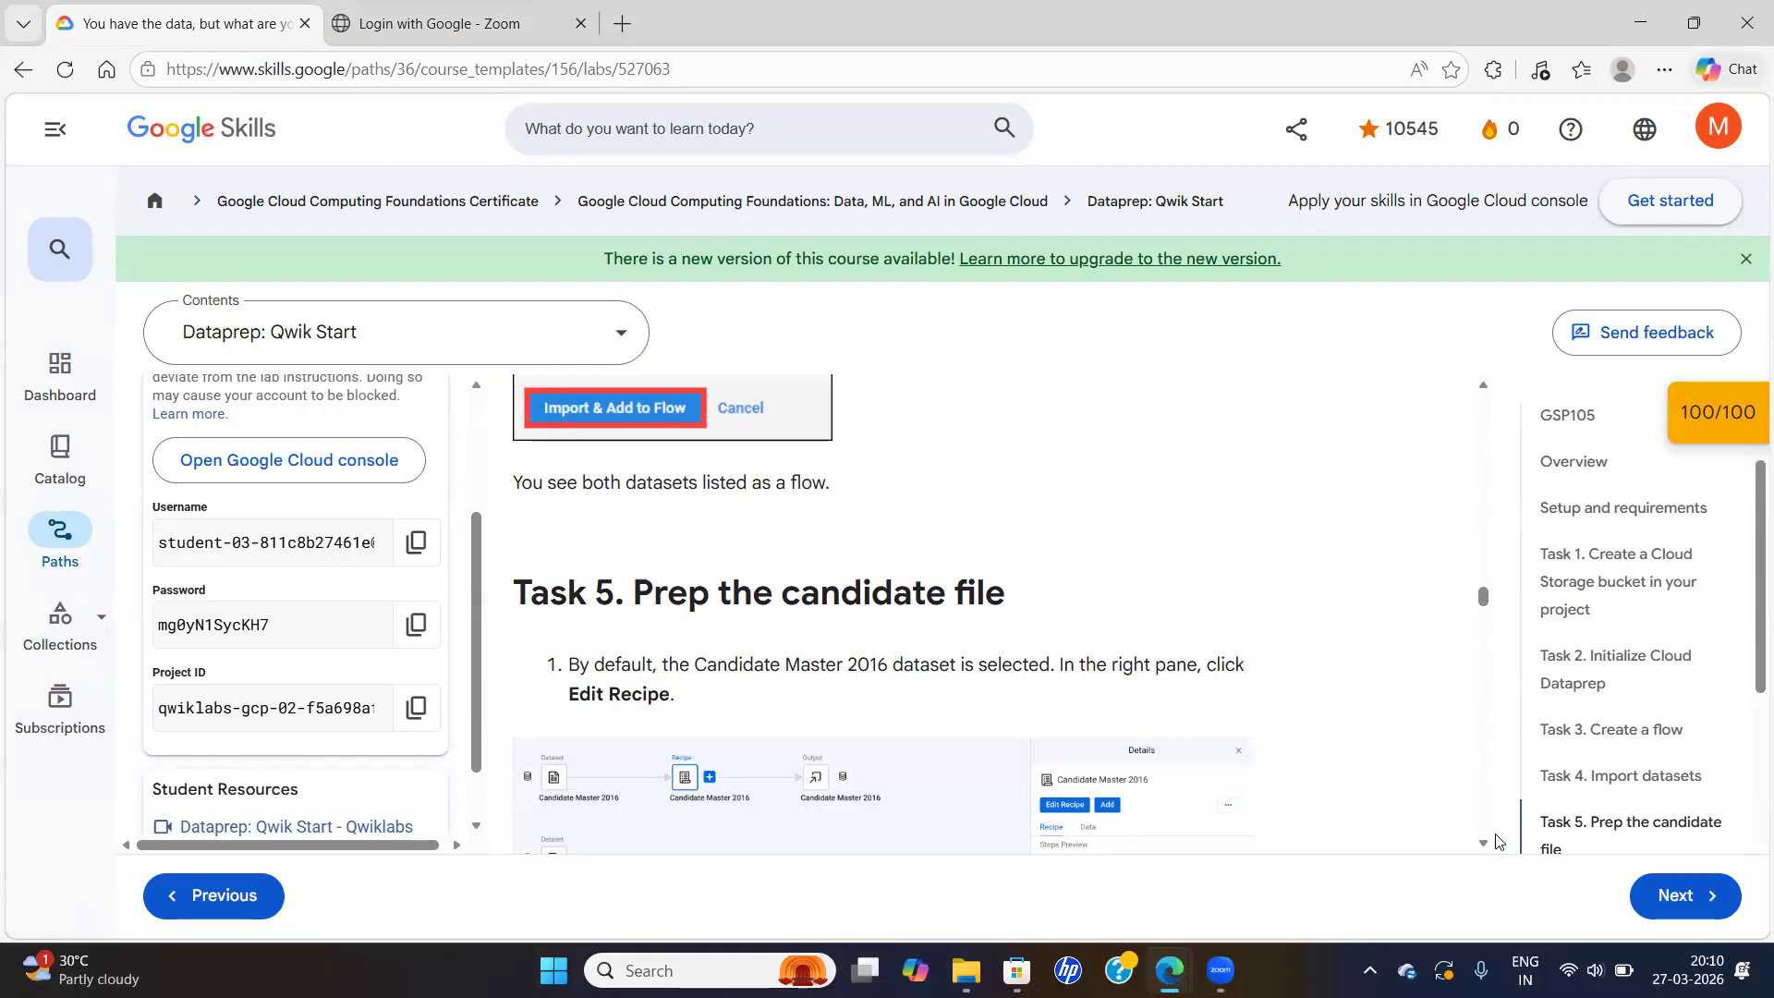
scroll(1724, 734, down, 4)
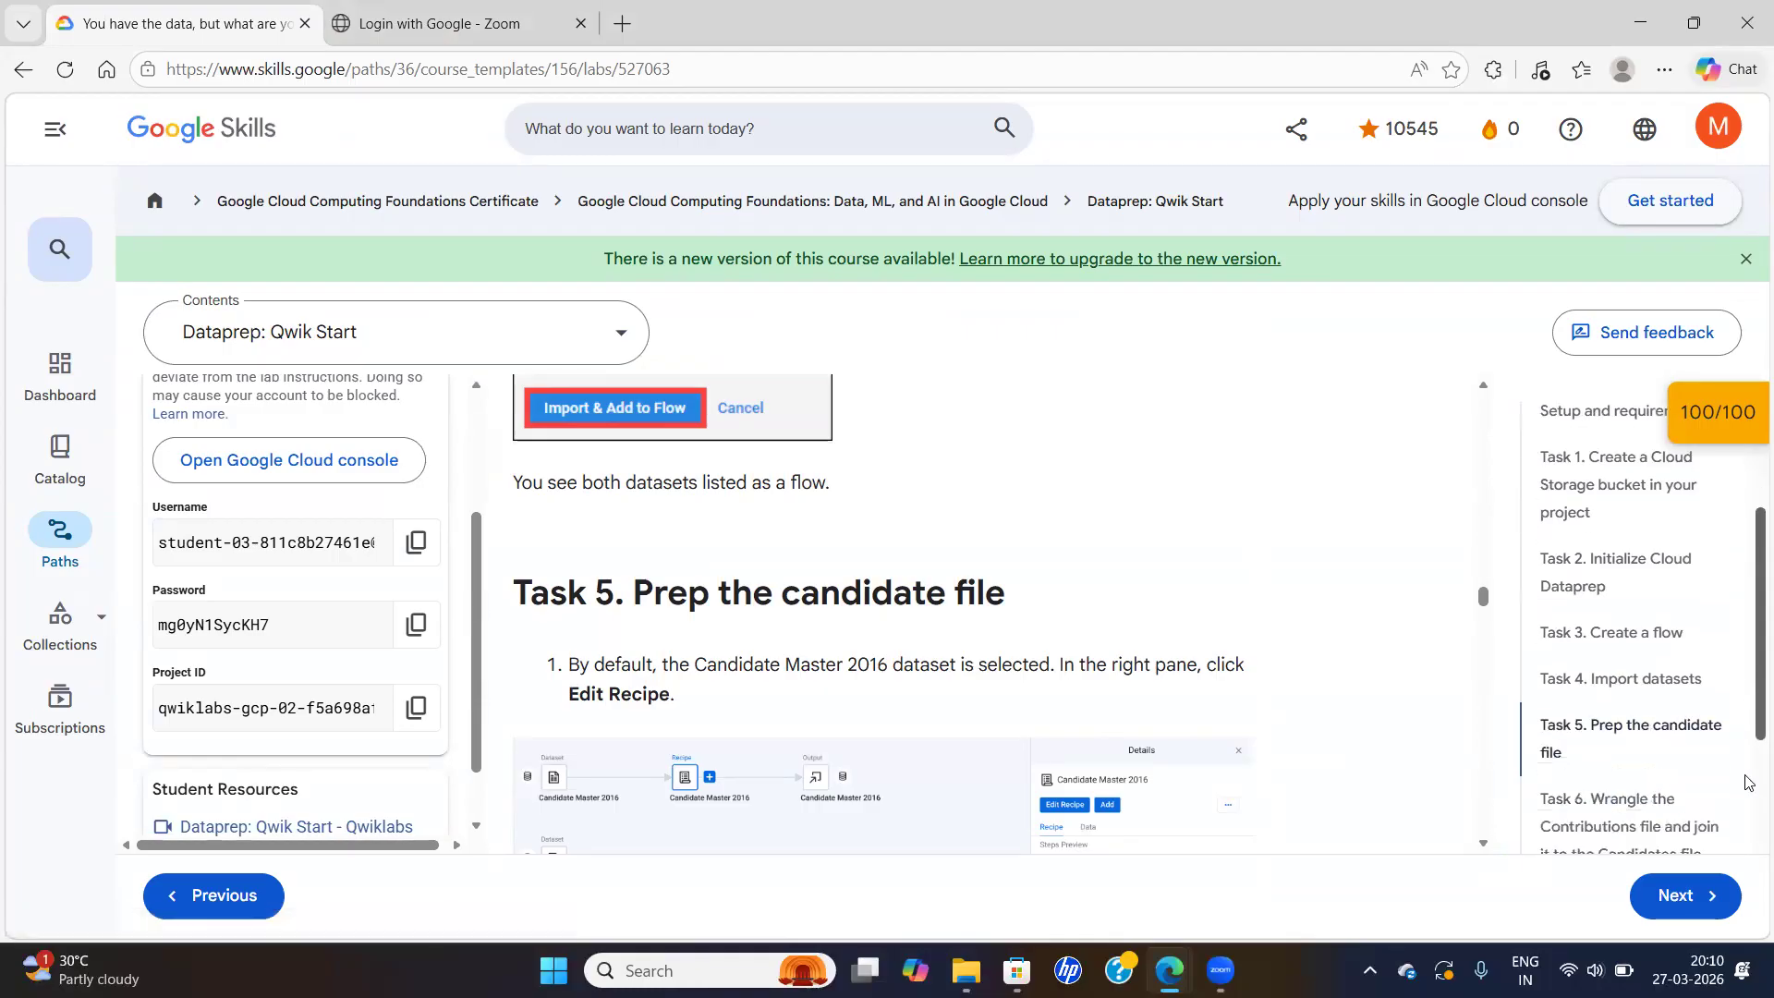
Read the lab's Task 5 instructions on column data types and on keeping the 2016 rows of column5
scroll(1746, 848, up, 1)
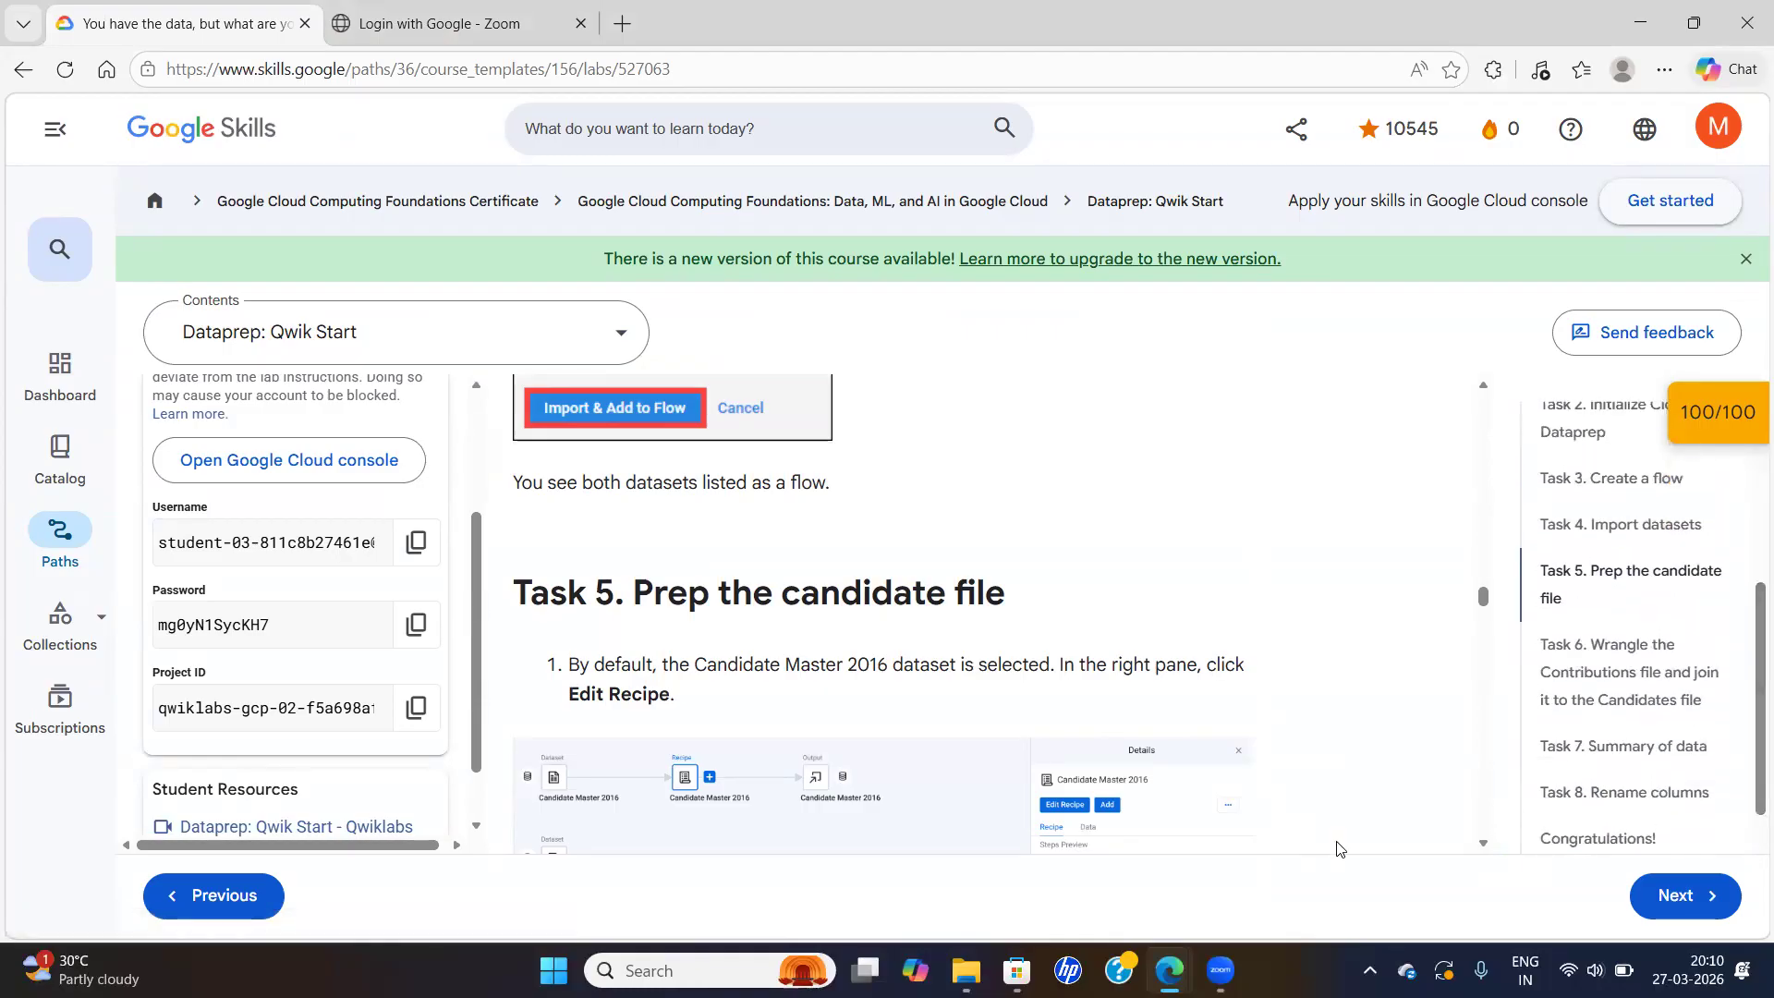
scroll(1483, 848, down, 8)
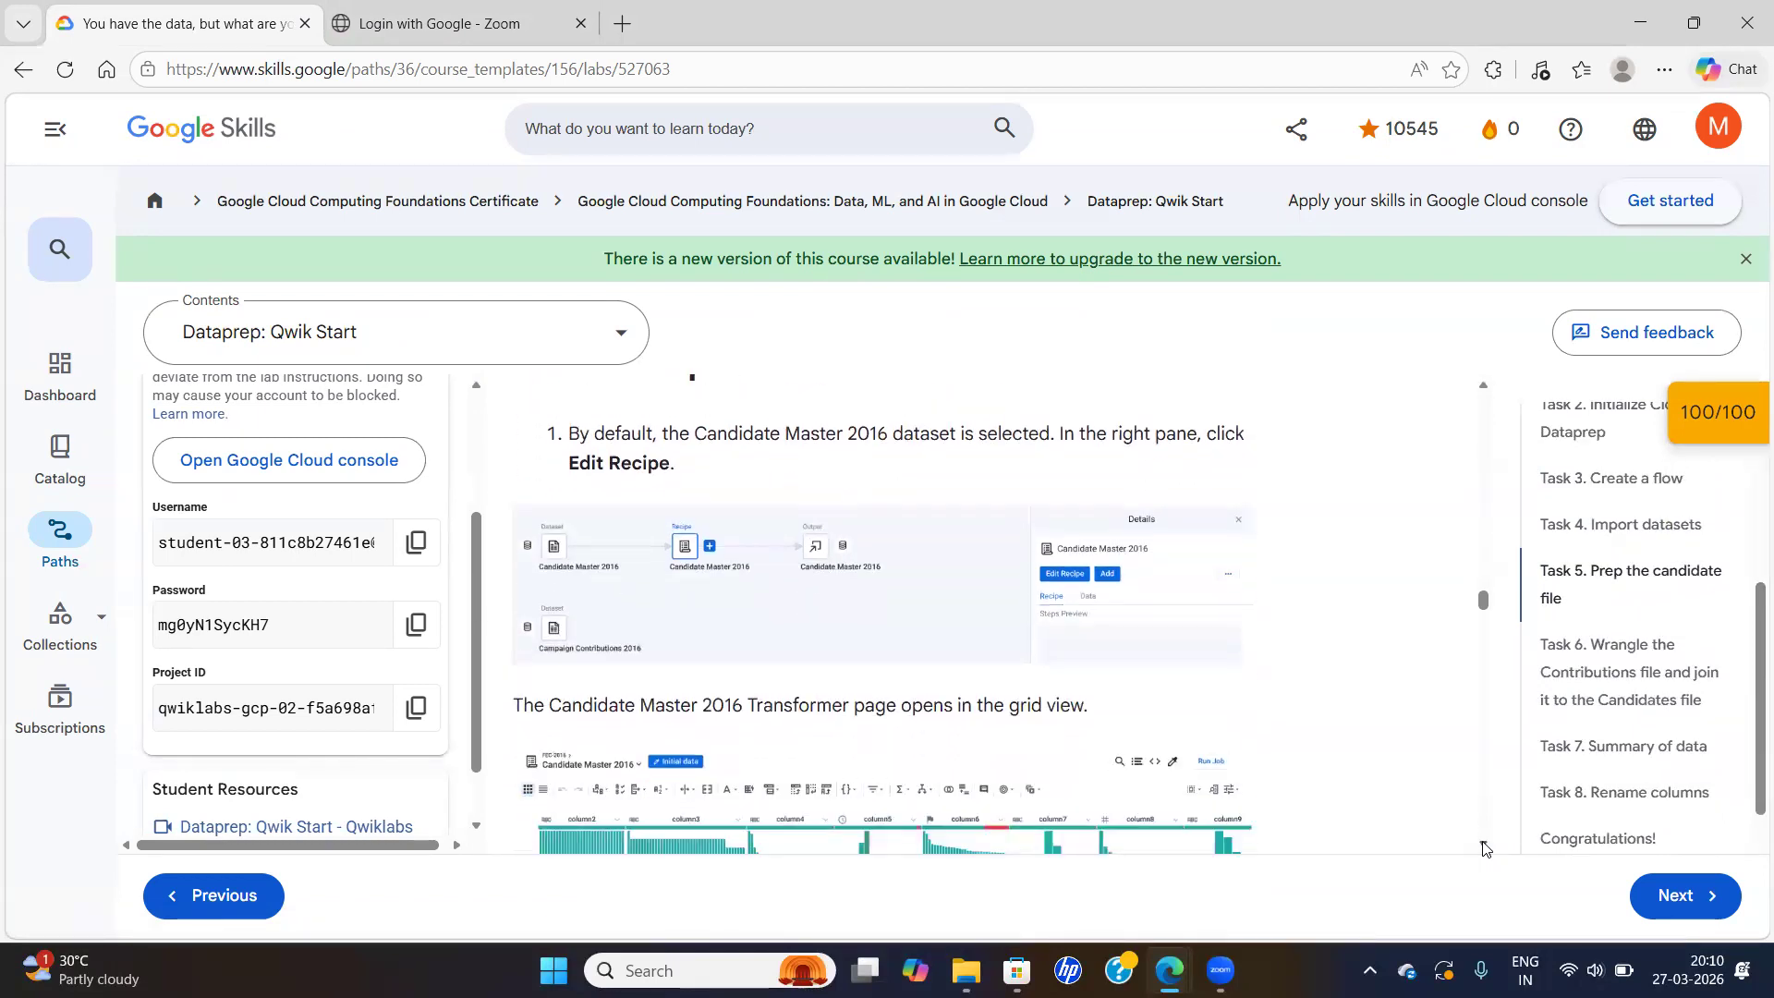
scroll(1483, 848, down, 5)
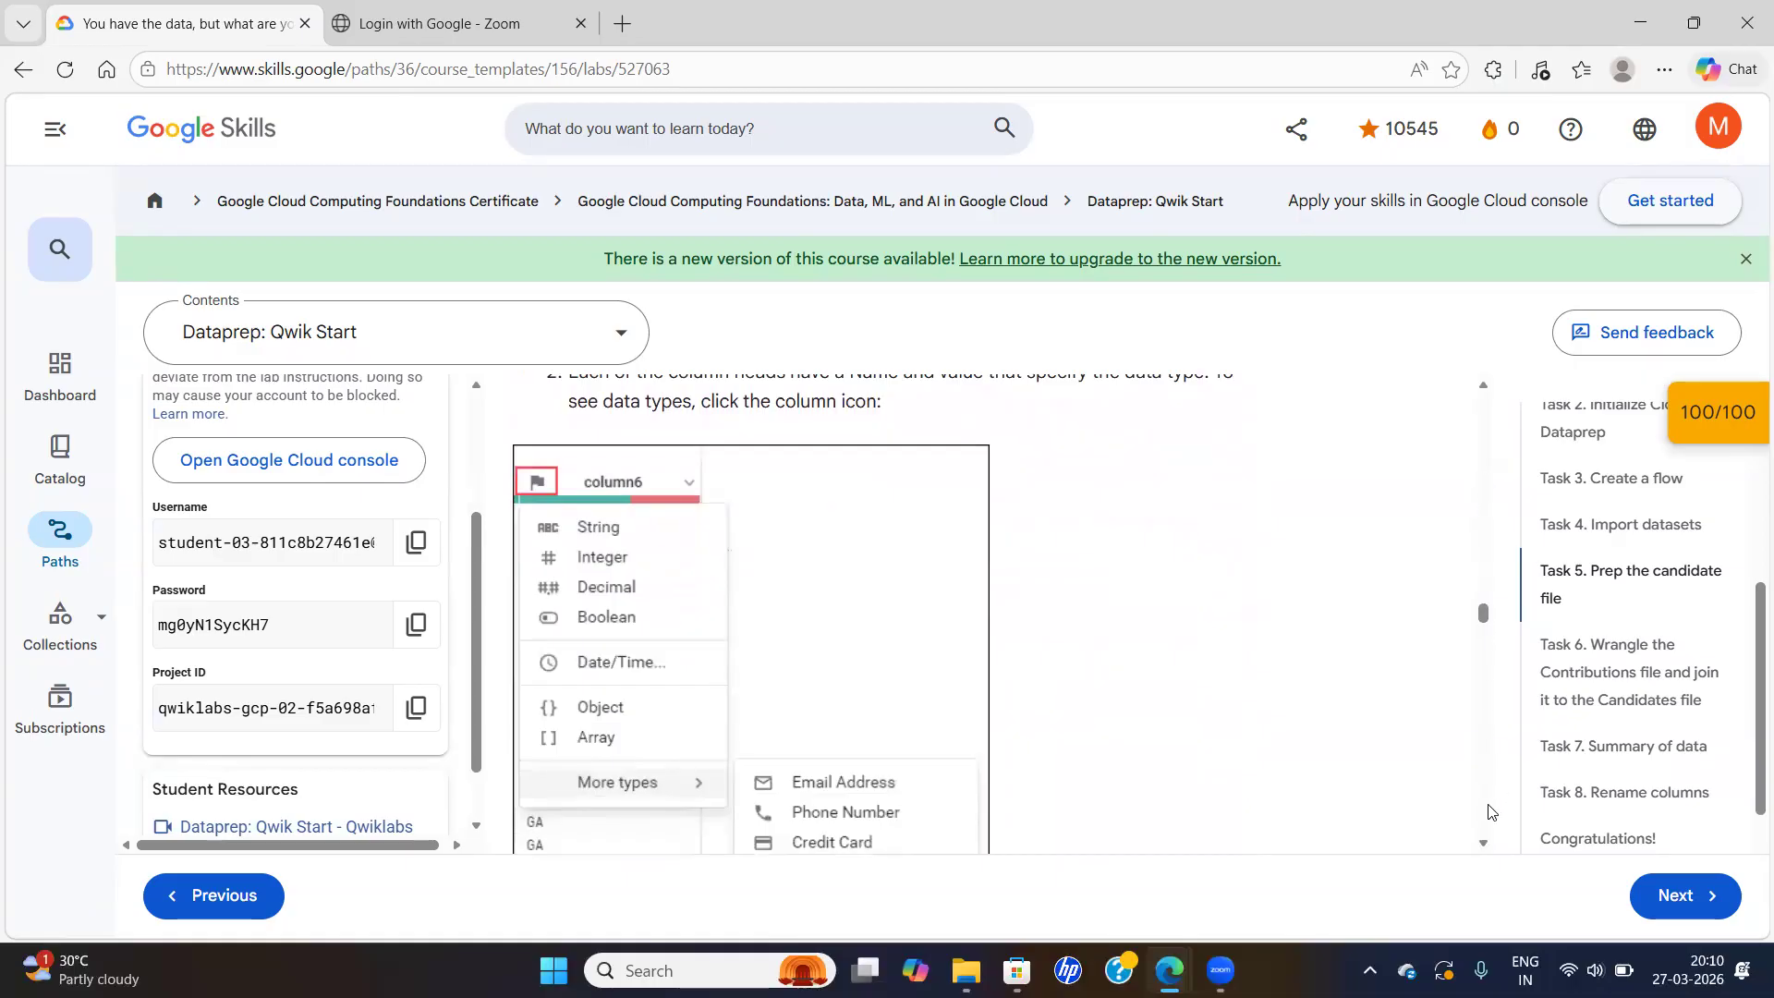
scroll(1476, 854, down, 6)
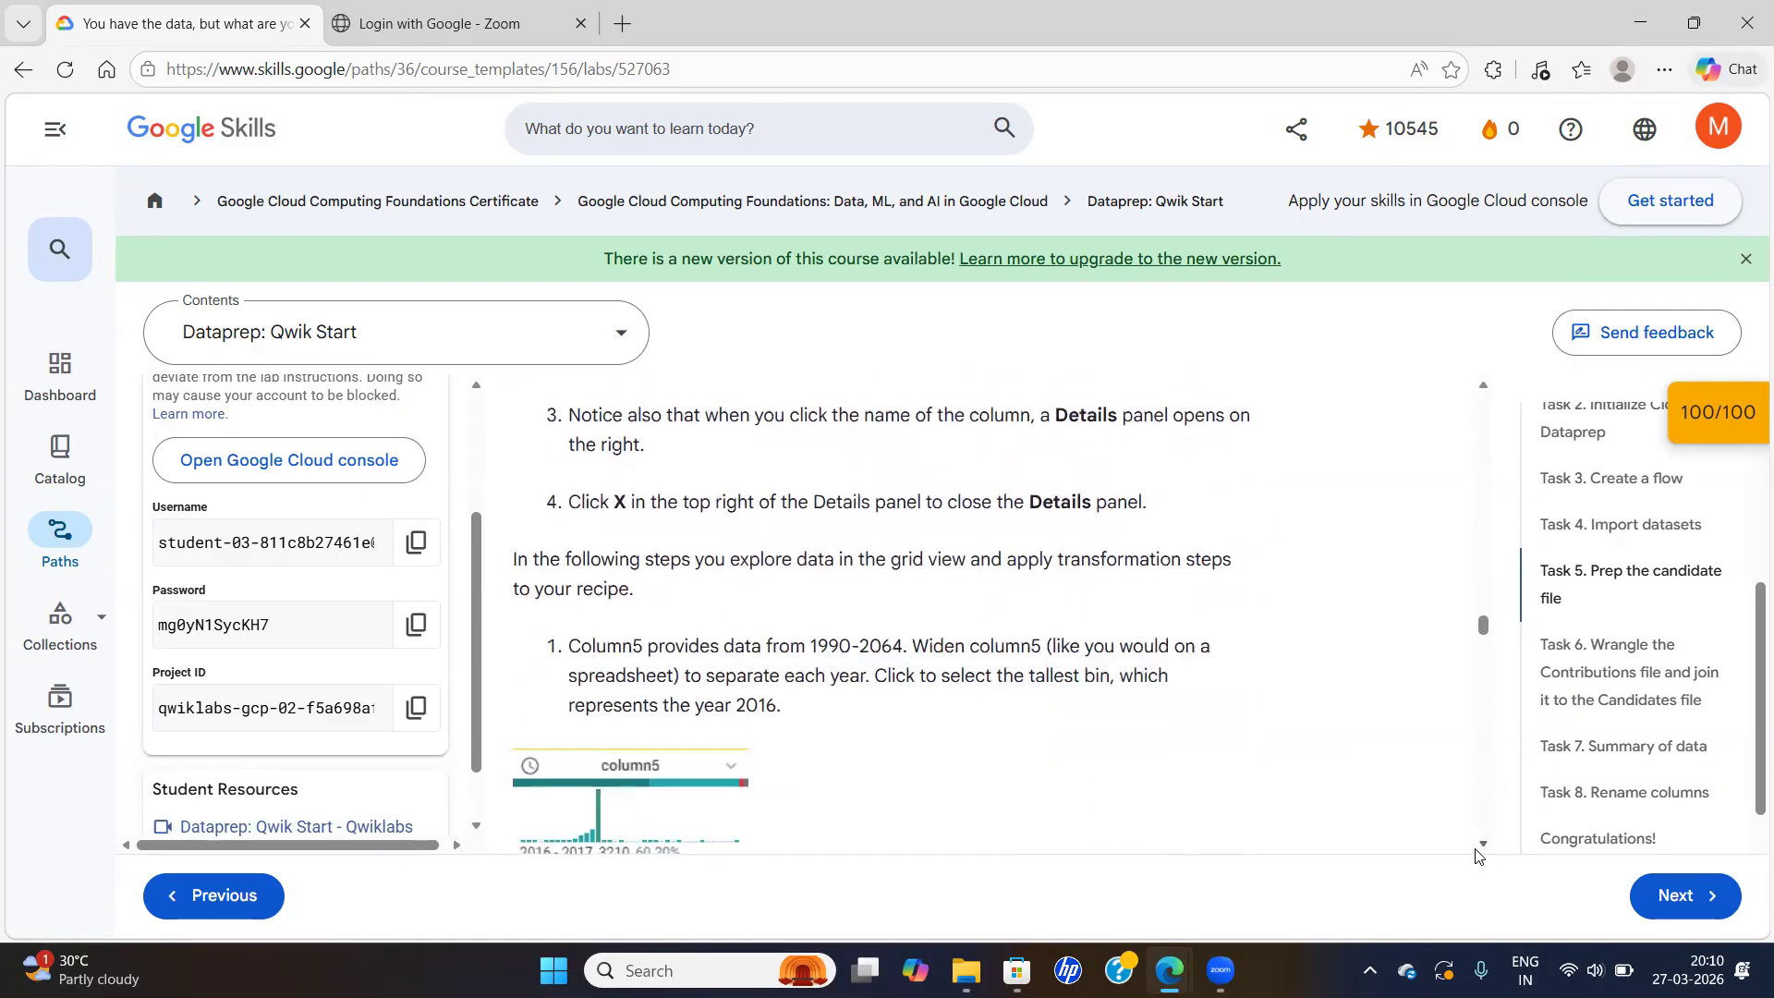
scroll(1477, 855, down, 1)
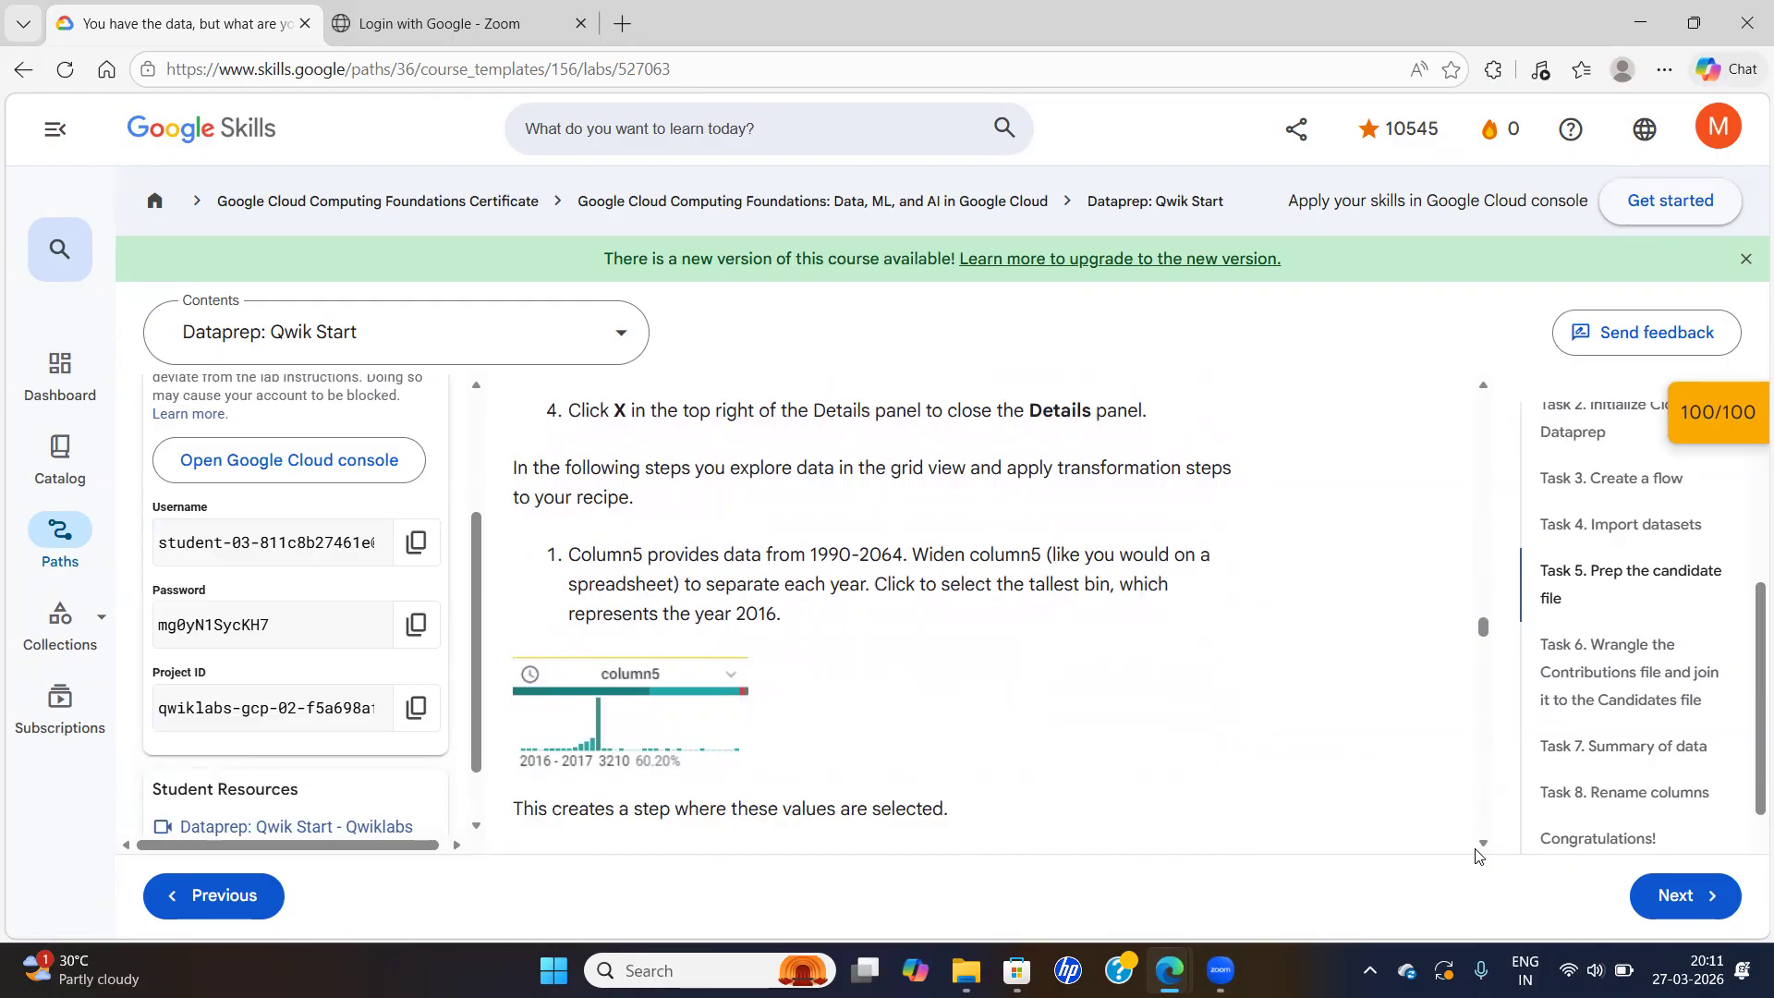
scroll(1475, 854, down, 1)
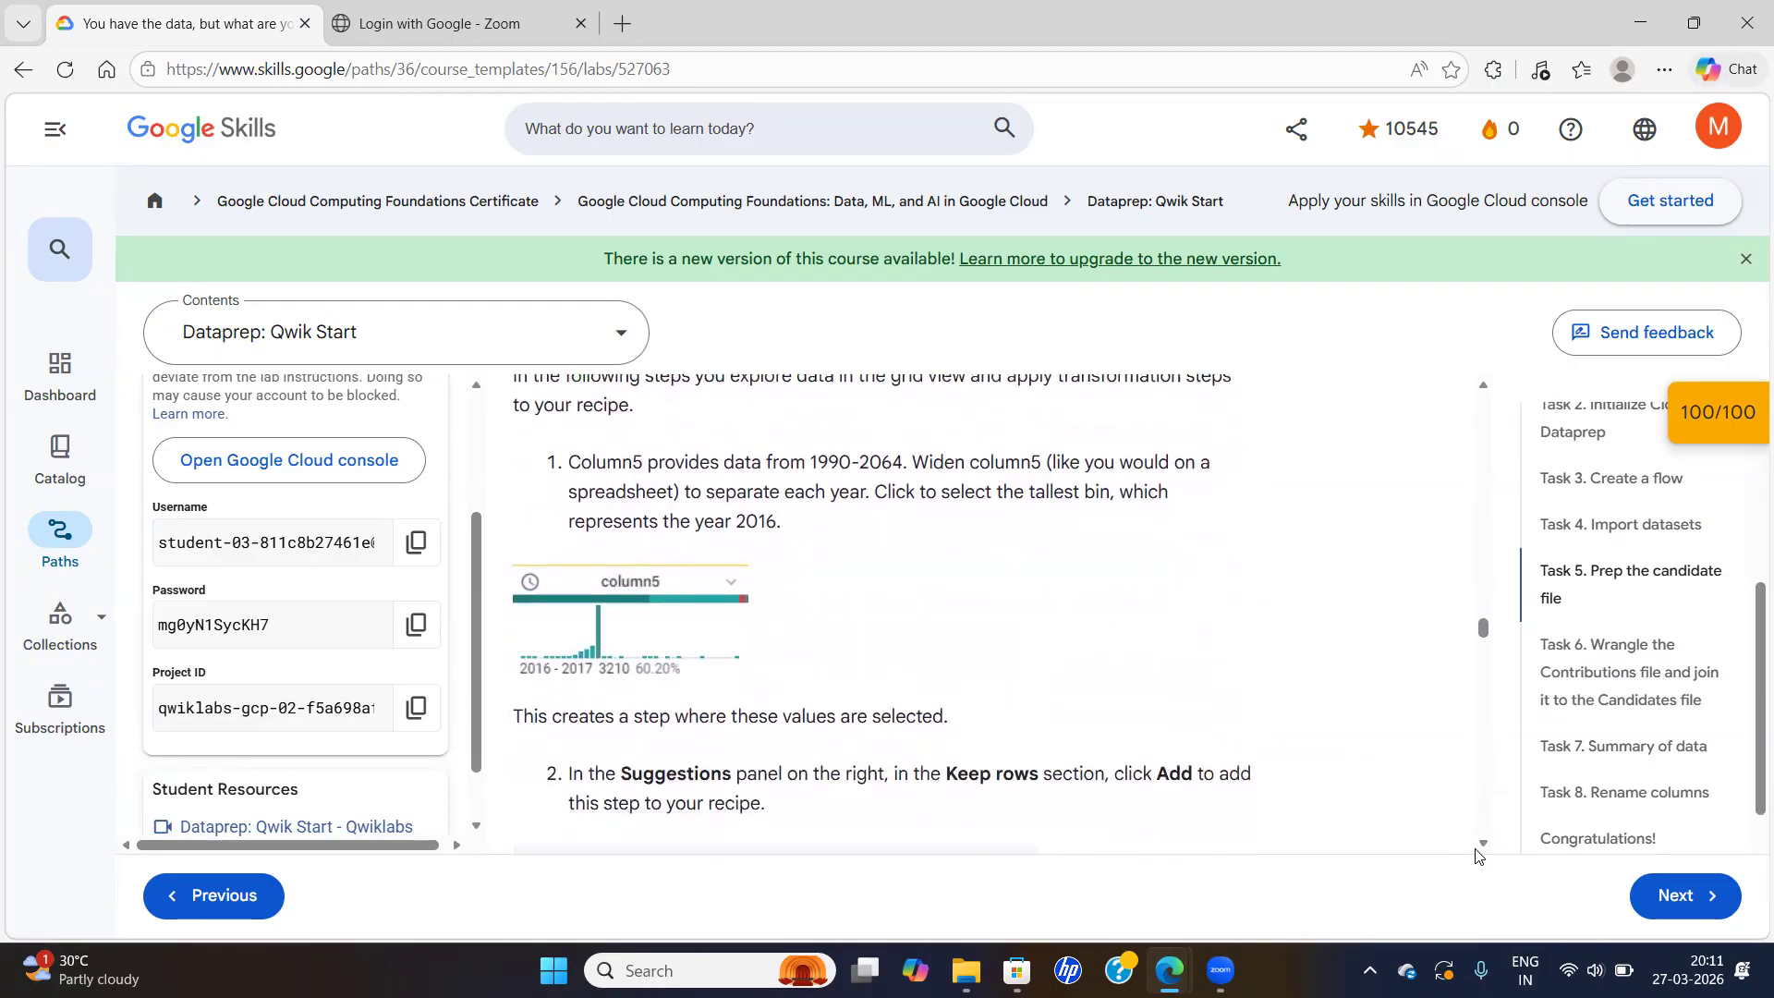
scroll(1476, 855, down, 4)
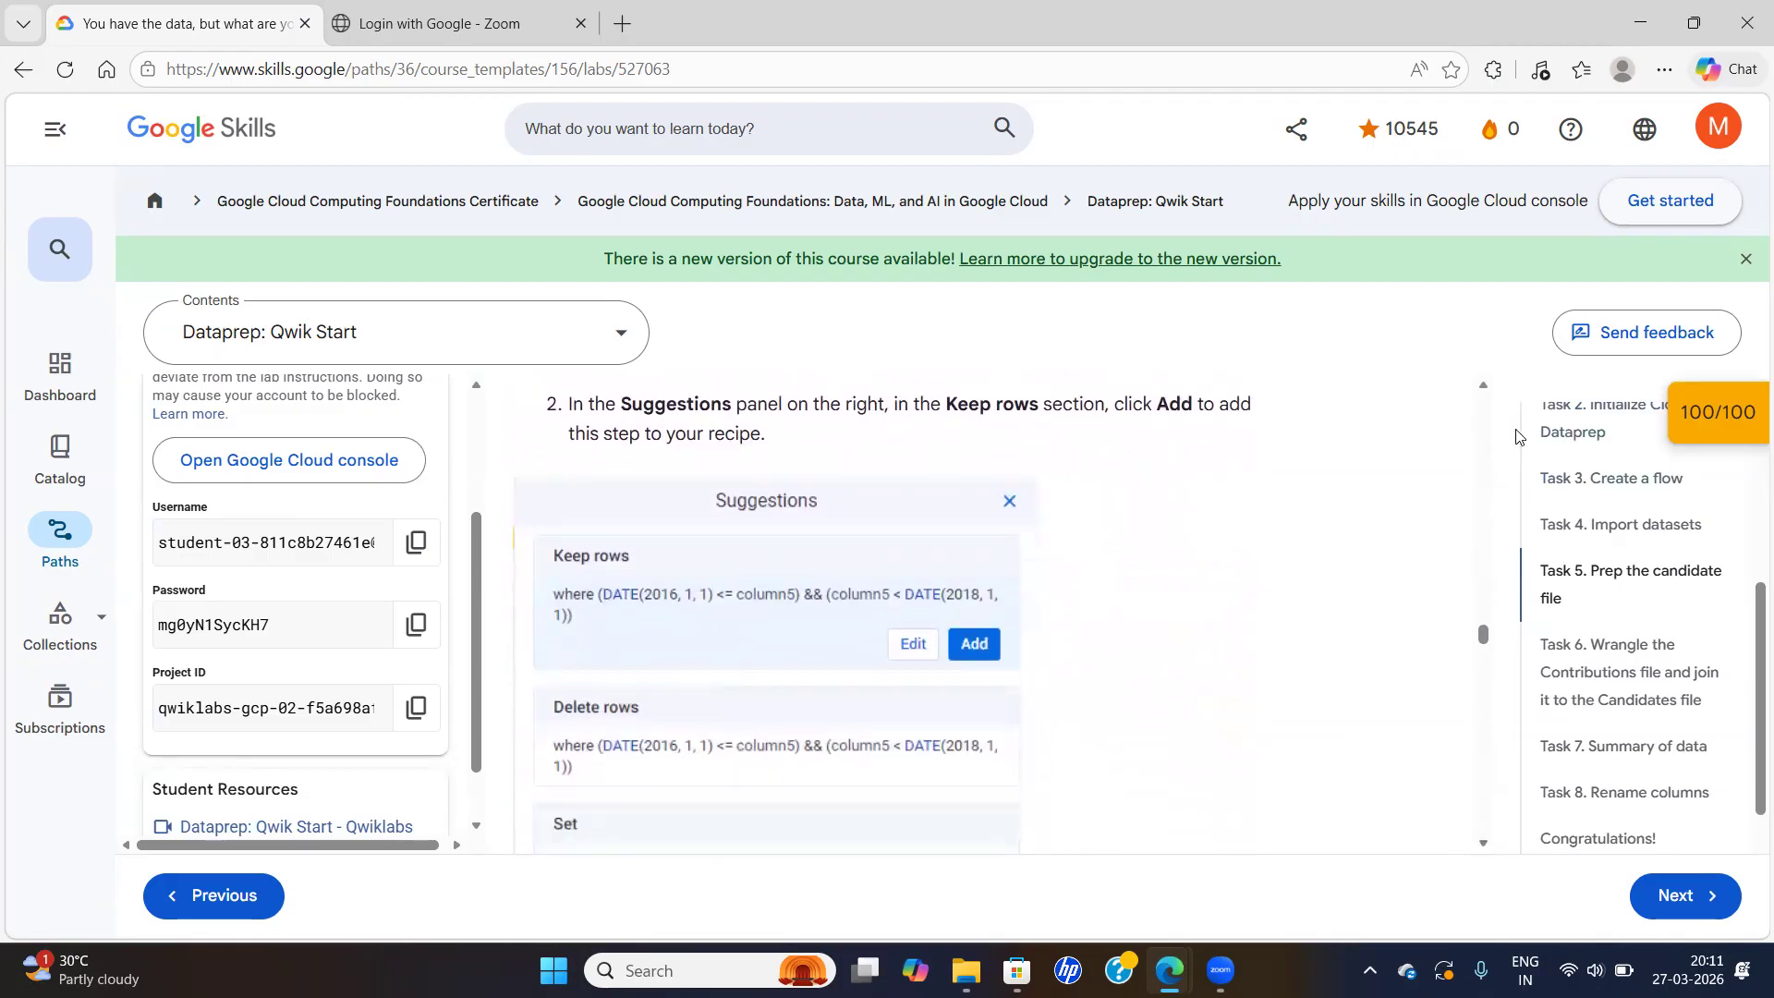
click(1483, 384)
scroll(1483, 385, up, 4)
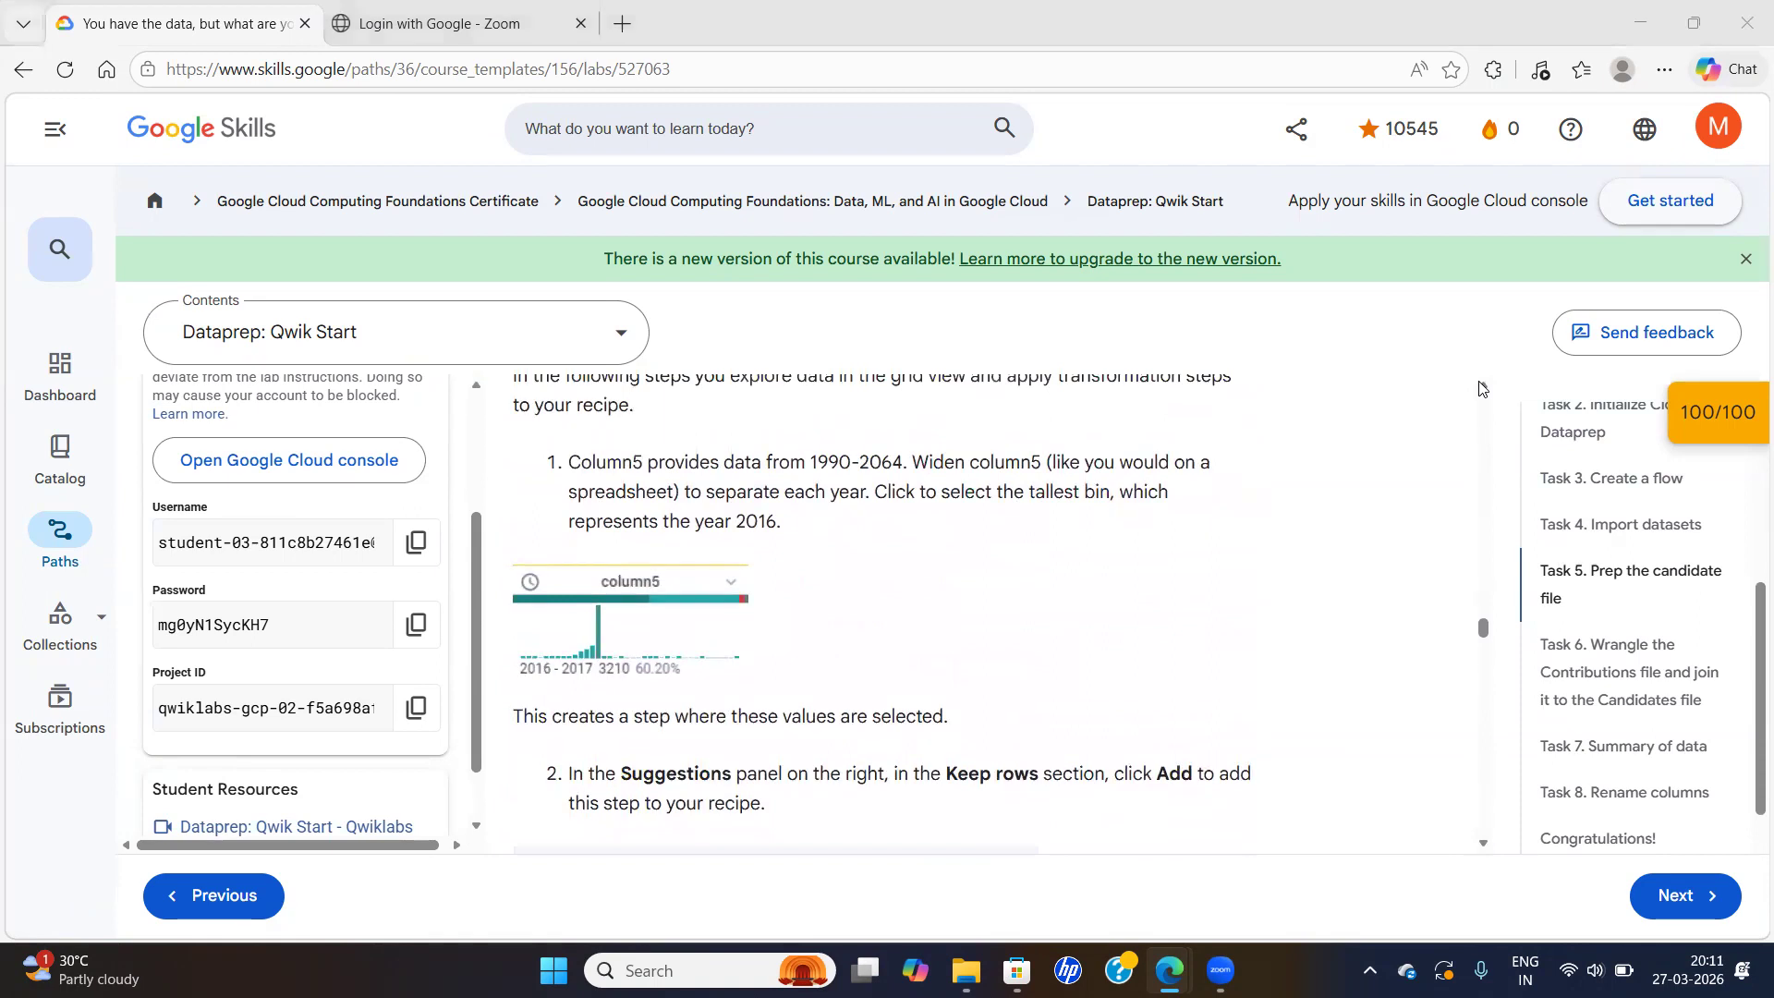
In the Candidate Master 2016 recipe, edit the Keep rows suggestion for column5's tallest bin and set the start date's year to 2016
key(alt+Tab)
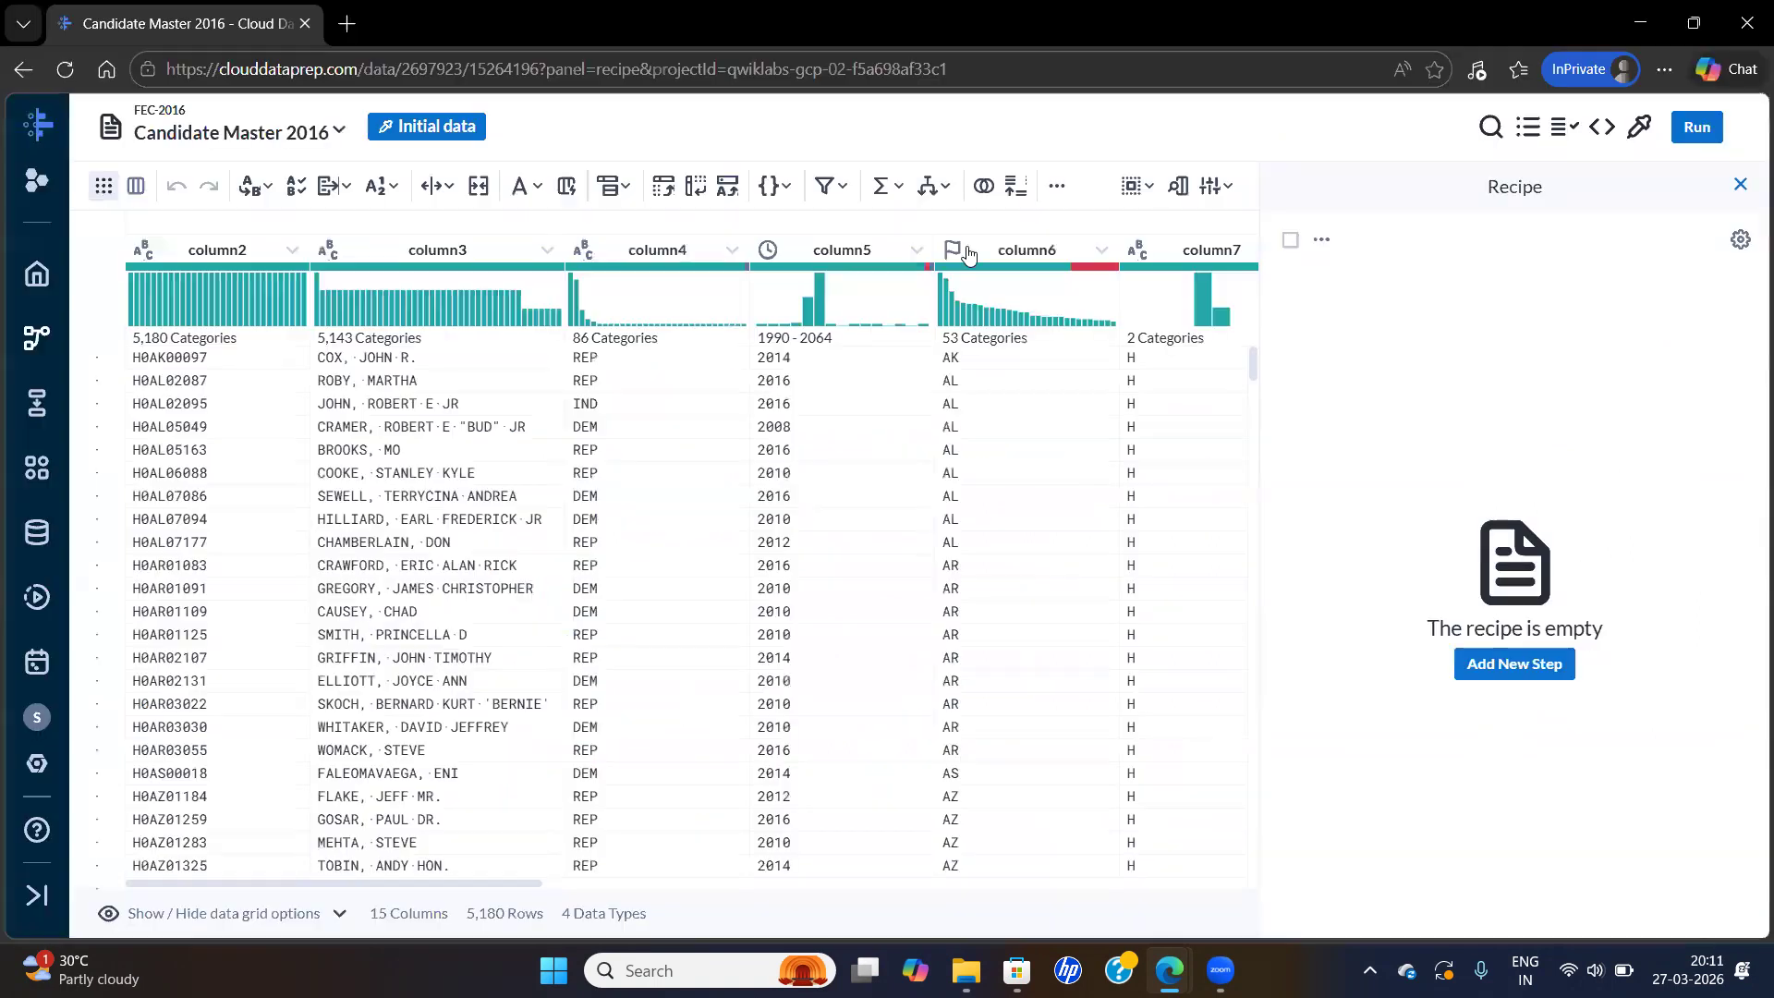
click(819, 299)
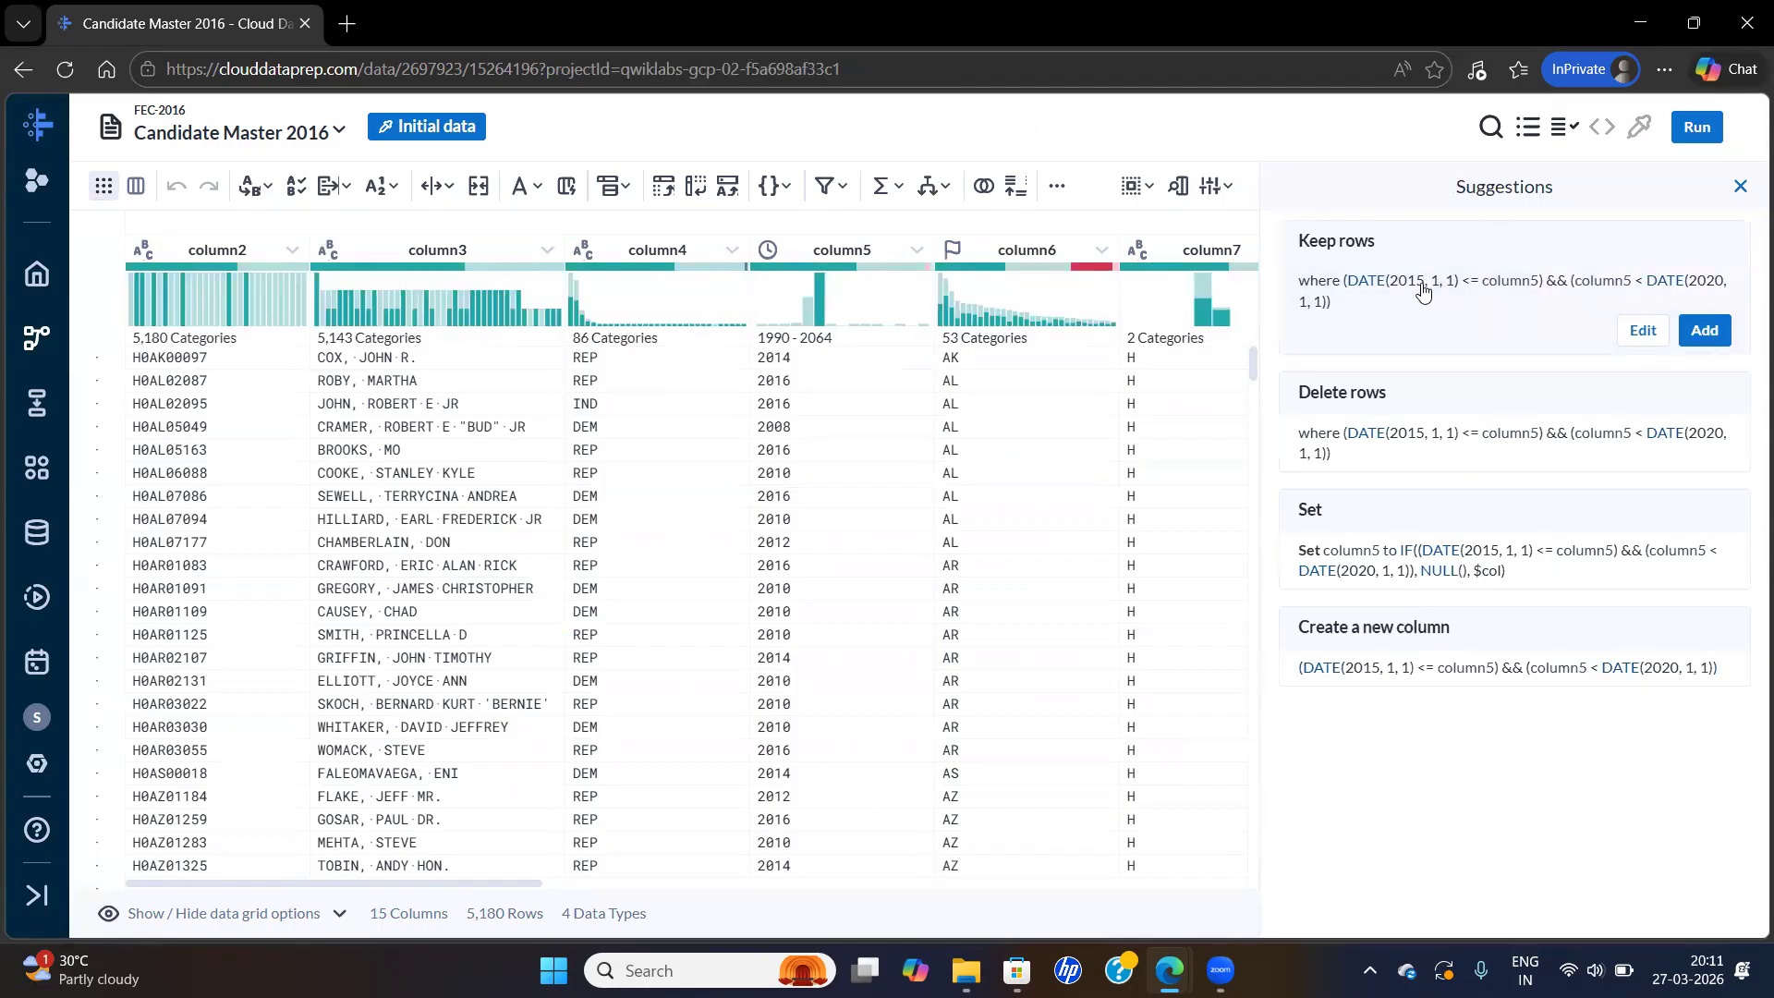
click(1638, 332)
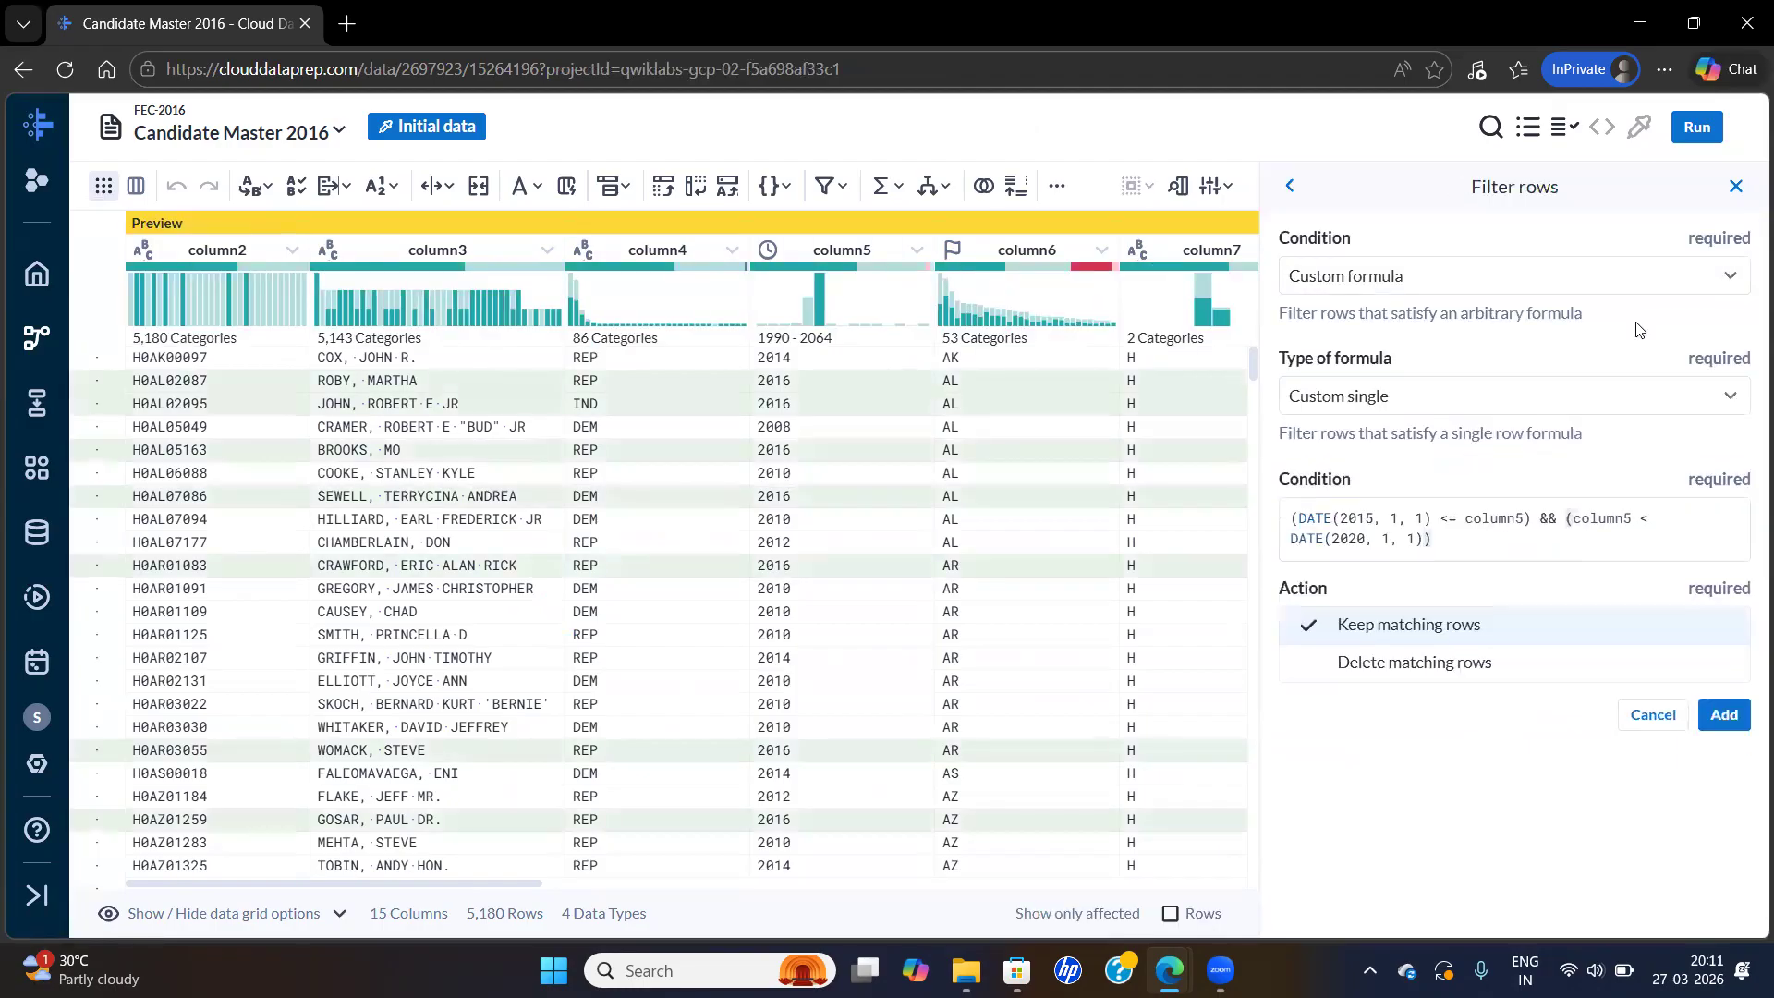
click(1374, 519)
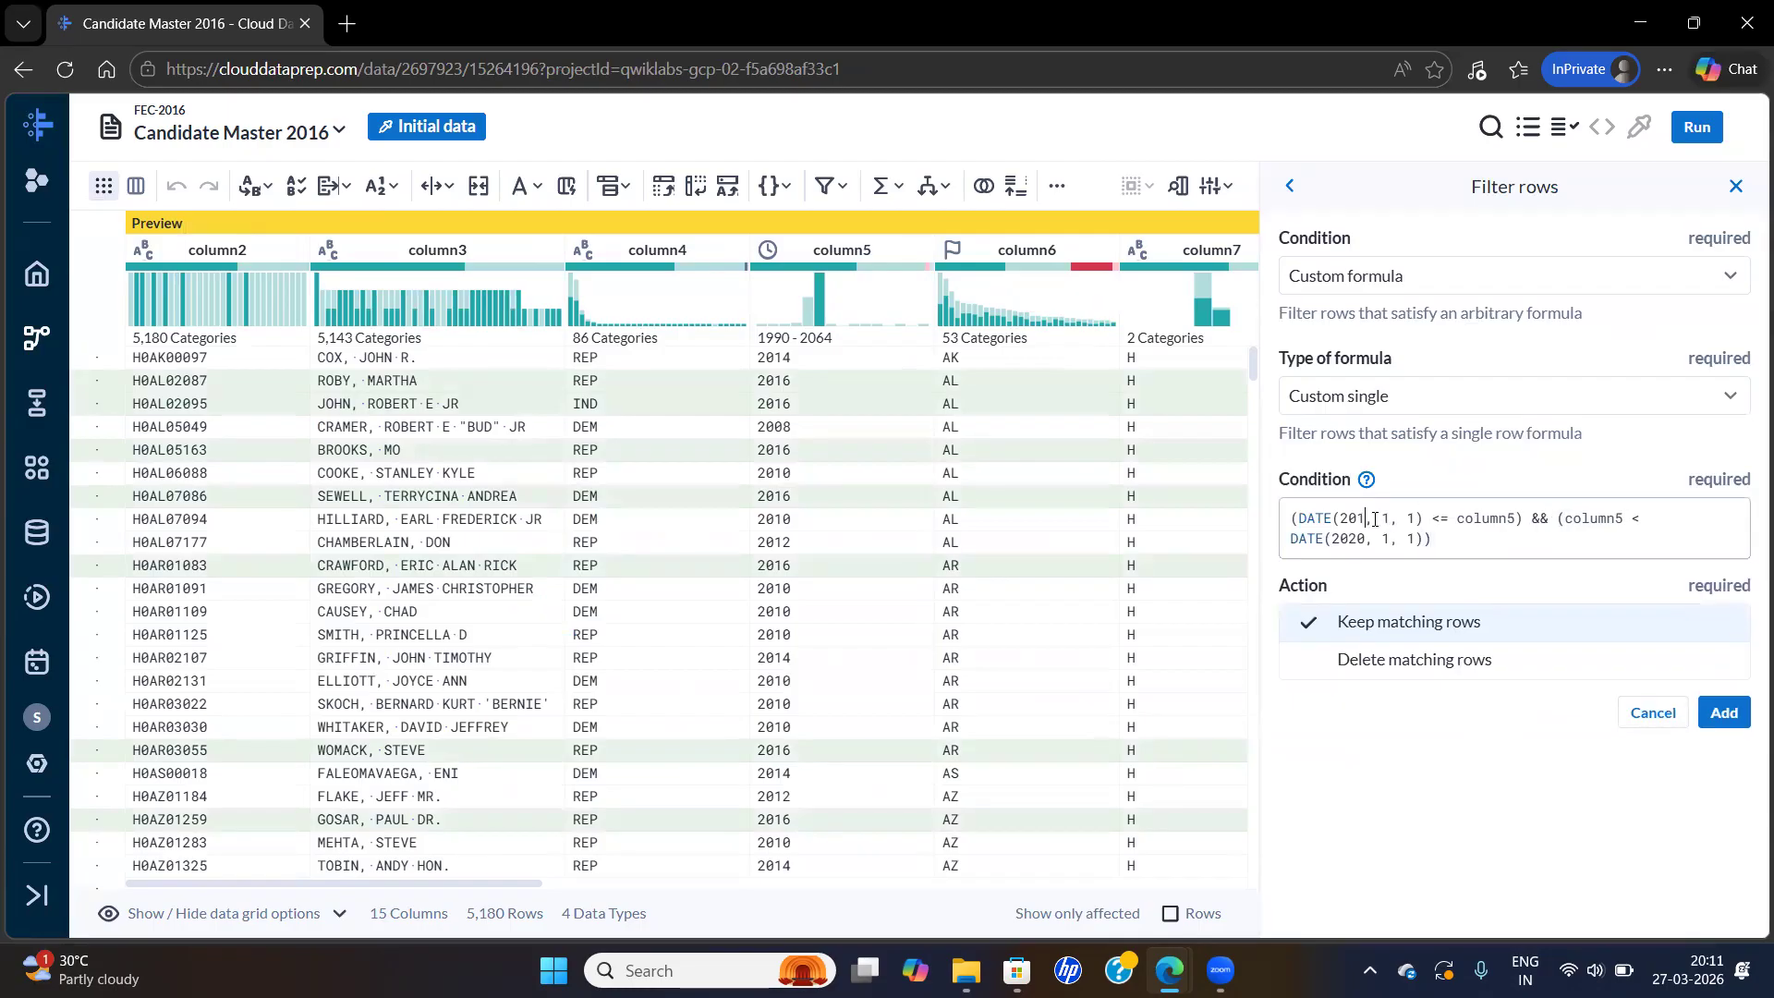
Check the lab's Keep rows formula, set the condition's end year to 2018, and add the filter to the recipe keeping matching rows
key(alt+Tab)
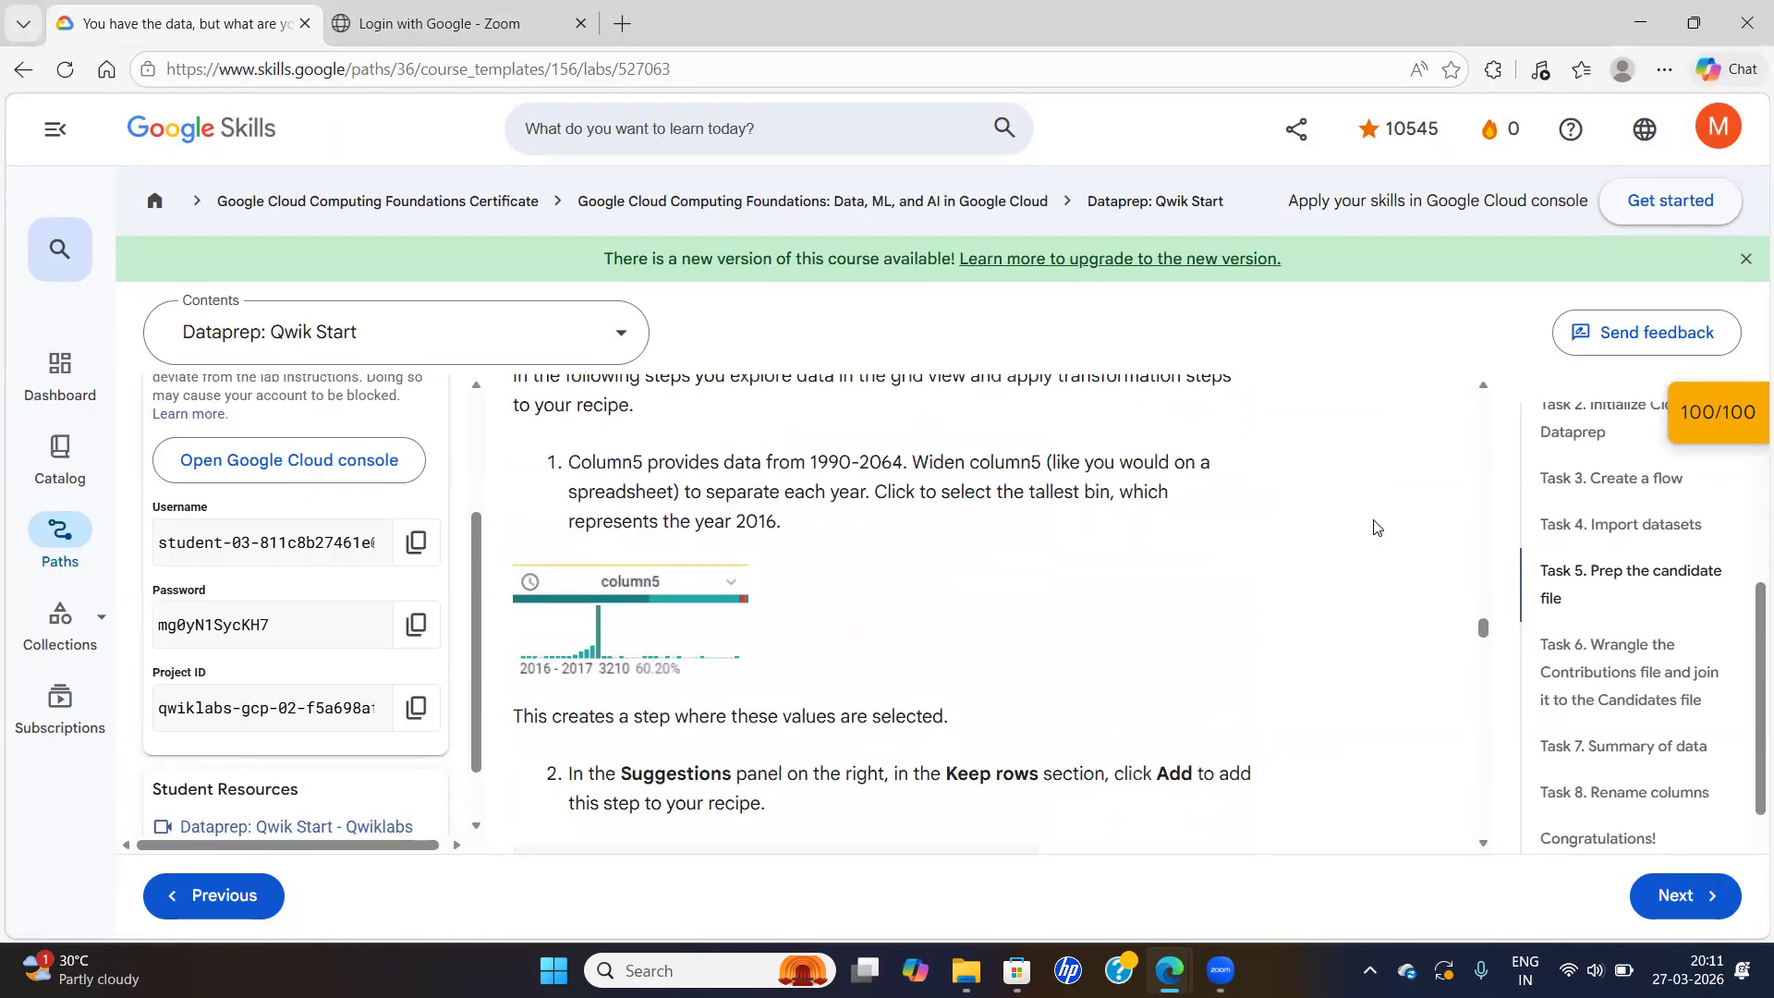
click(1483, 845)
scroll(1483, 844, down, 3)
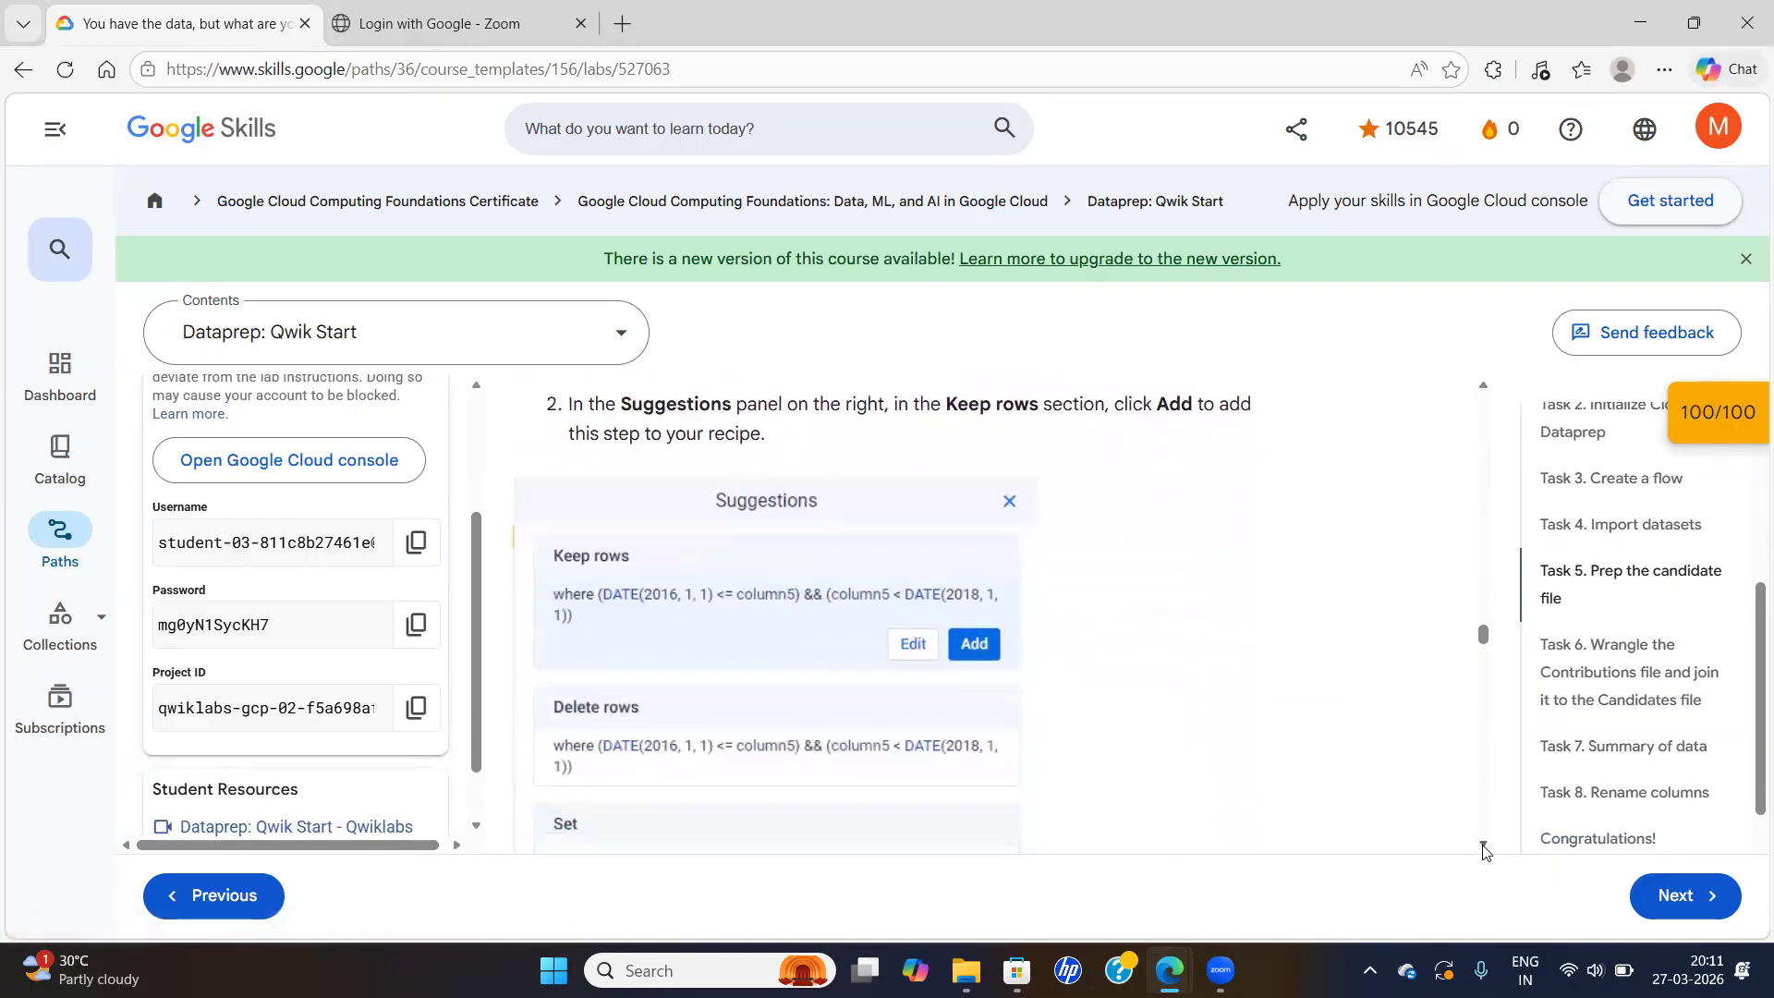
key(alt+Tab)
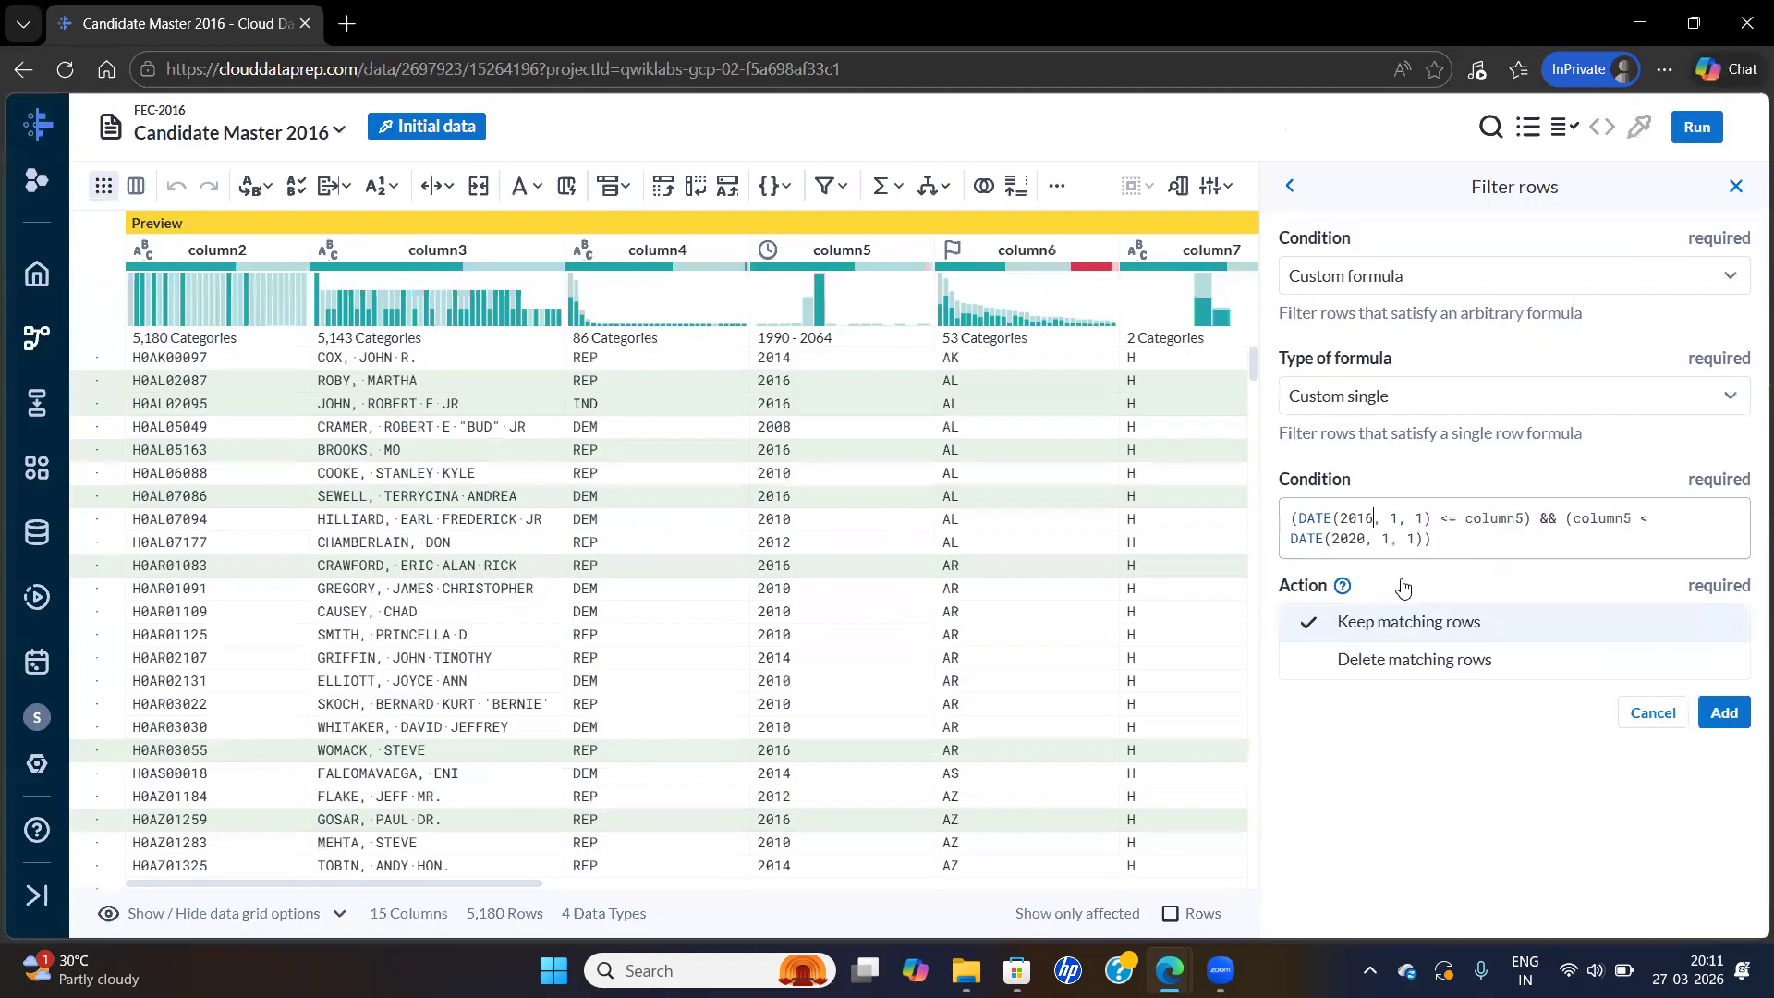
click(1366, 540)
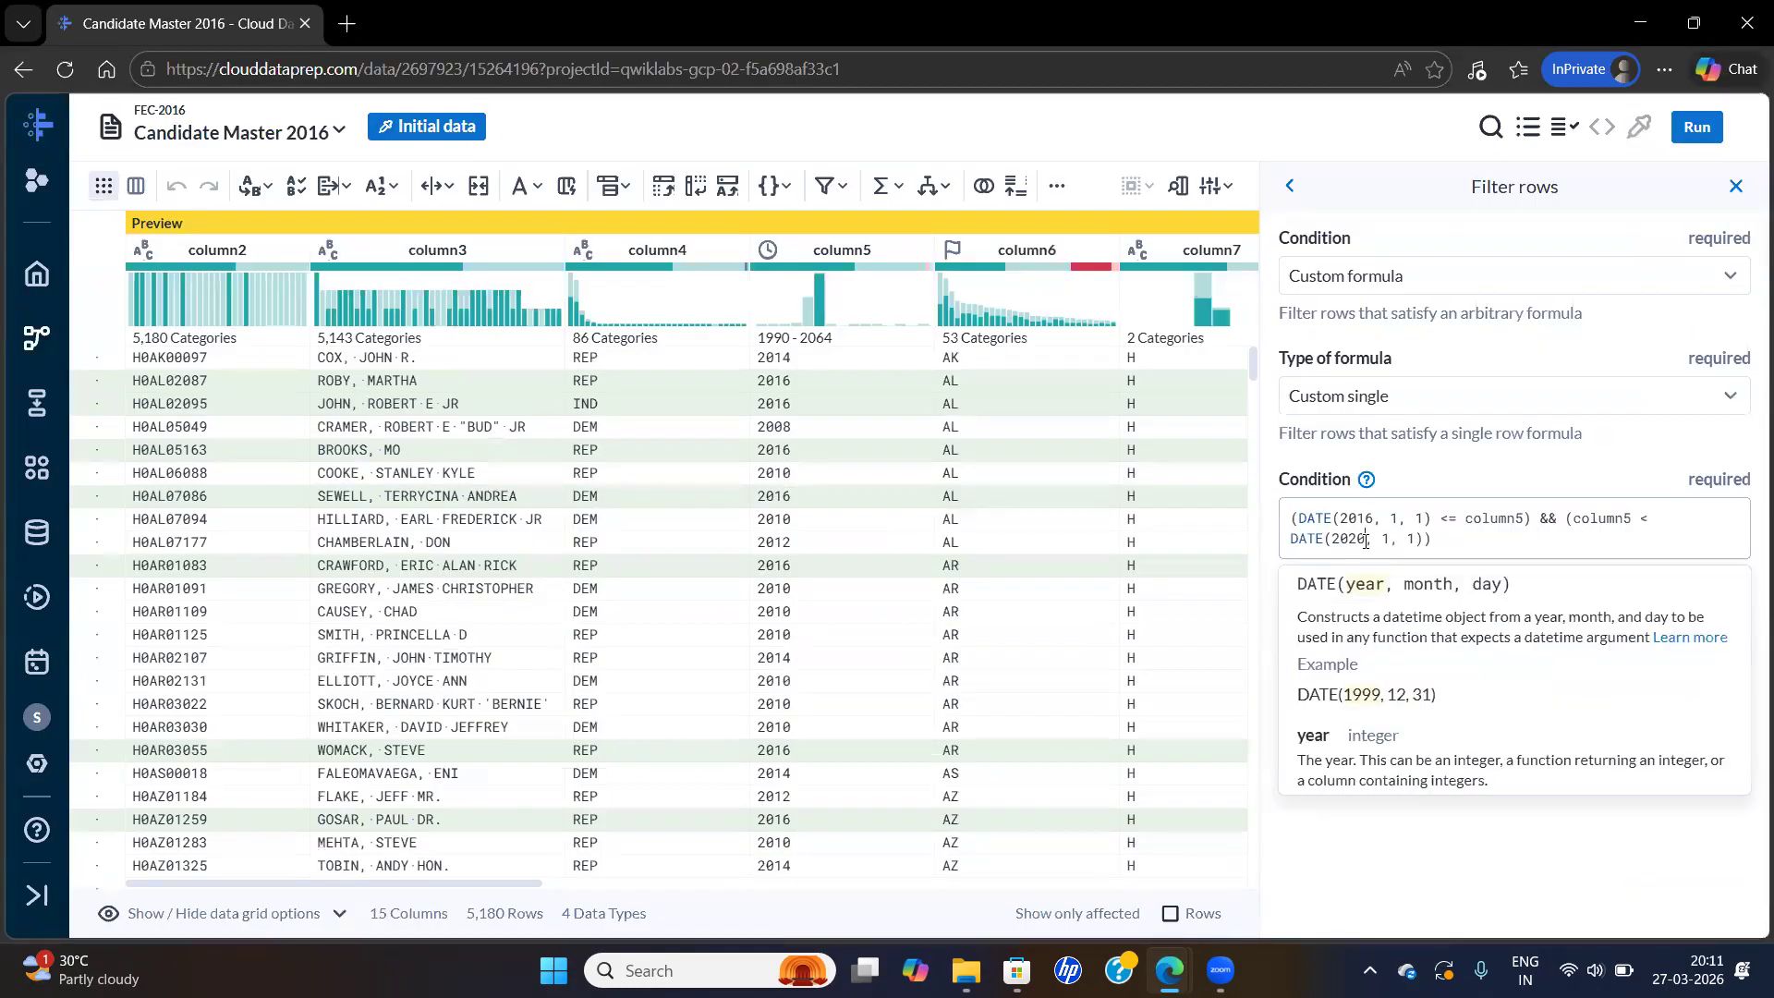
key(Num_Lock)
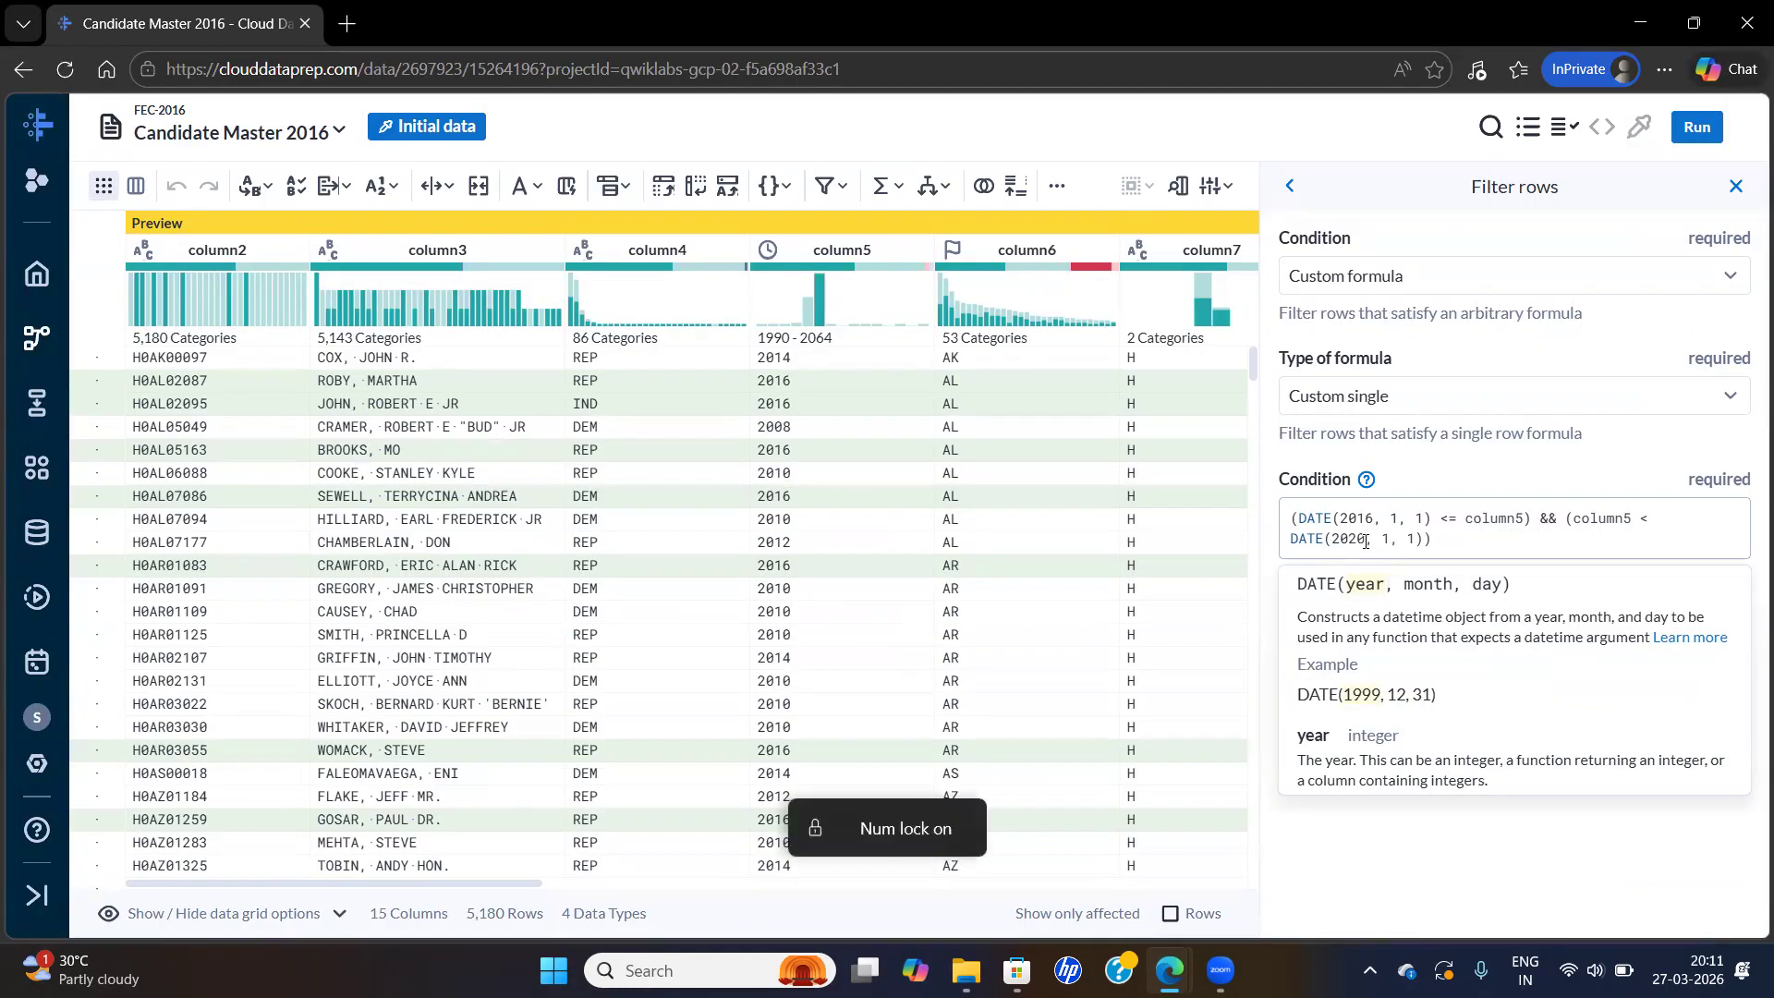
key(BackSpace)
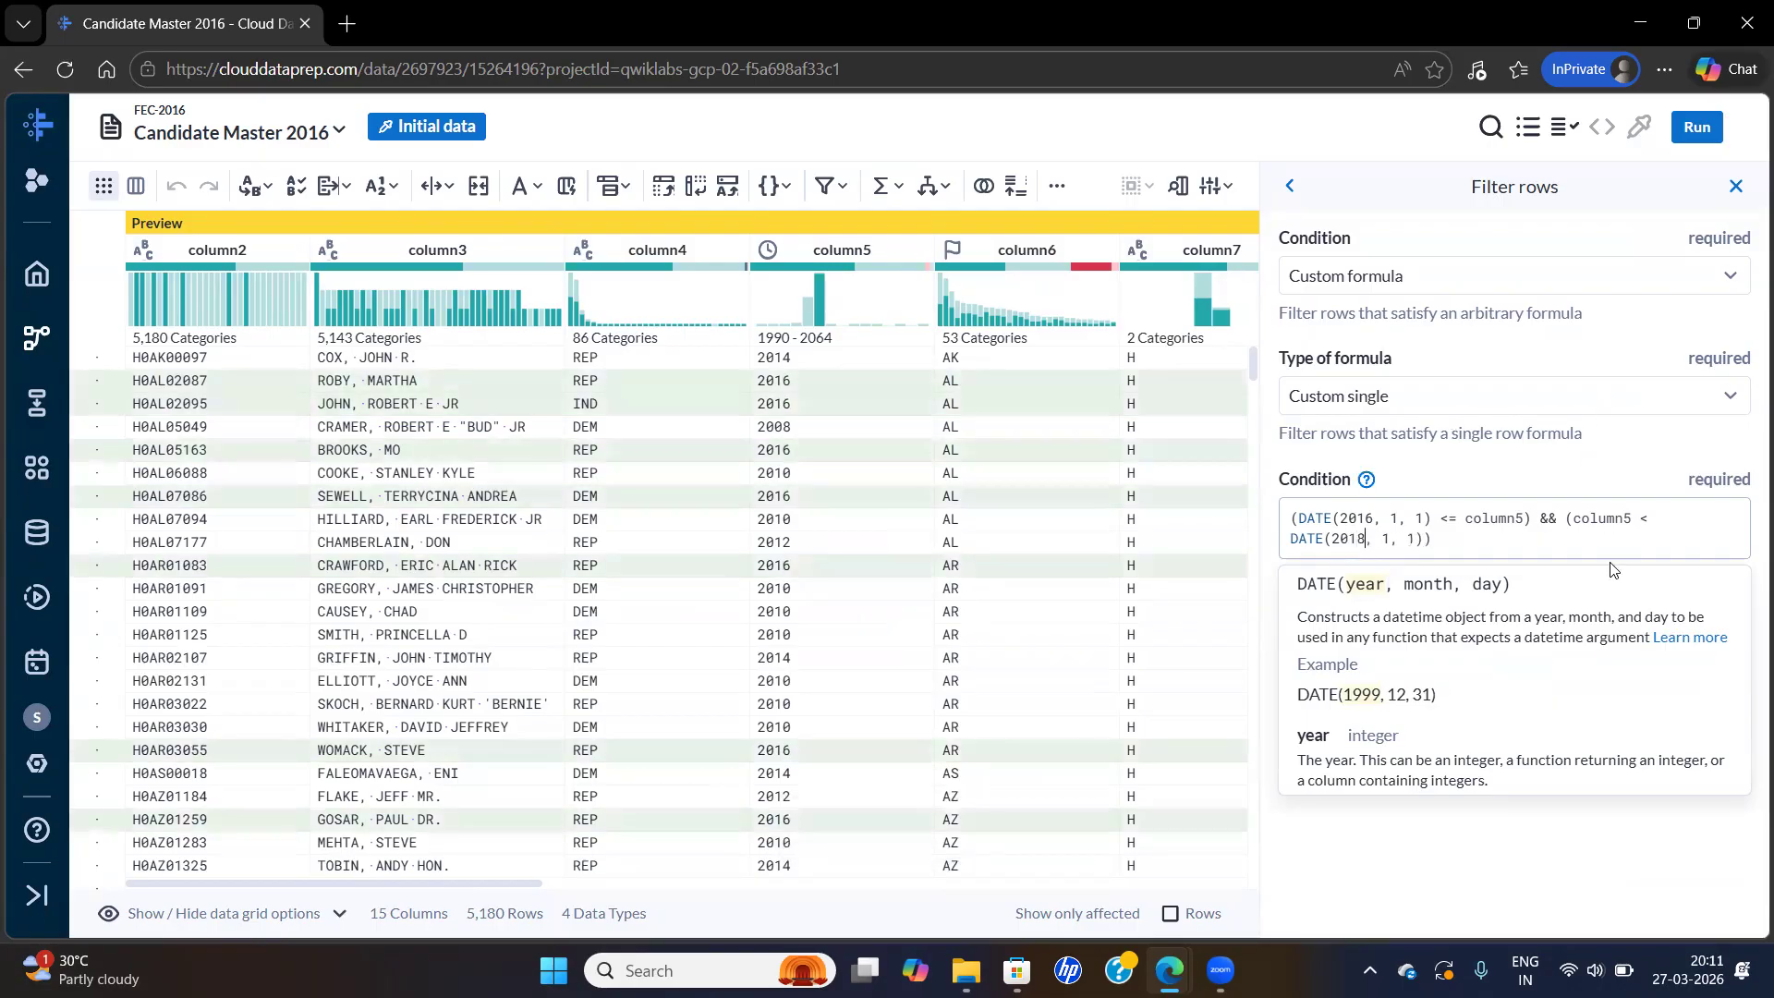
click(1586, 852)
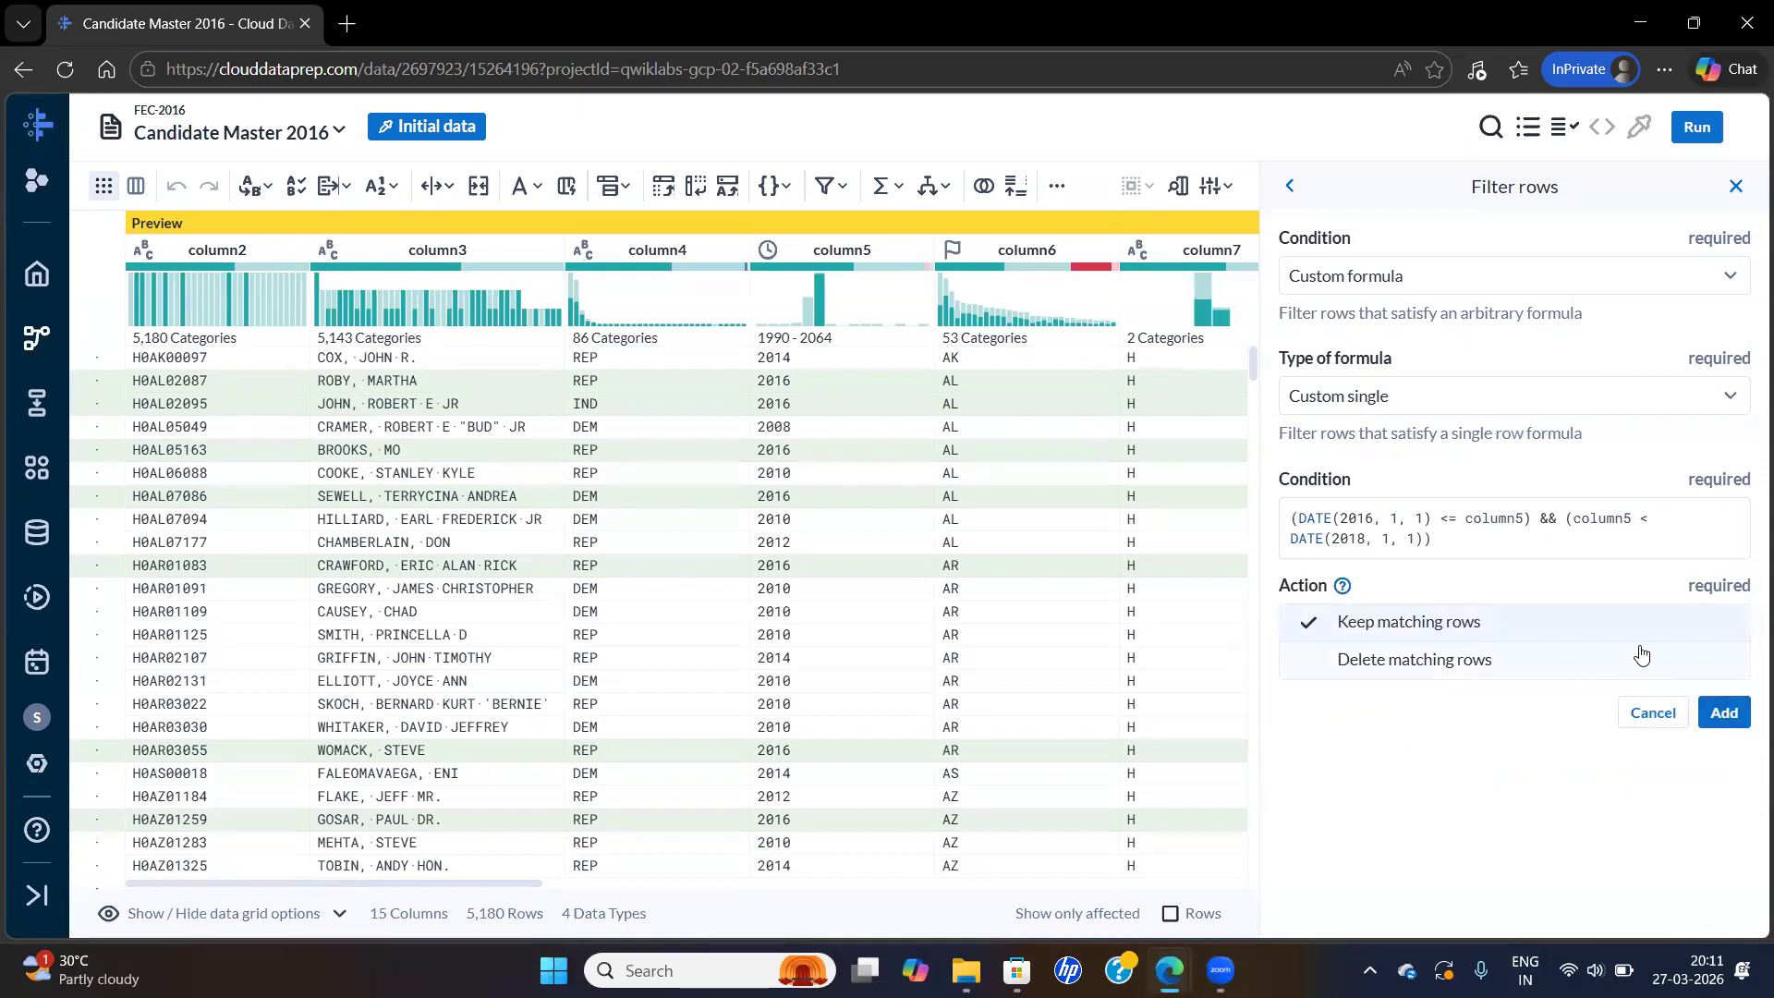
click(1726, 711)
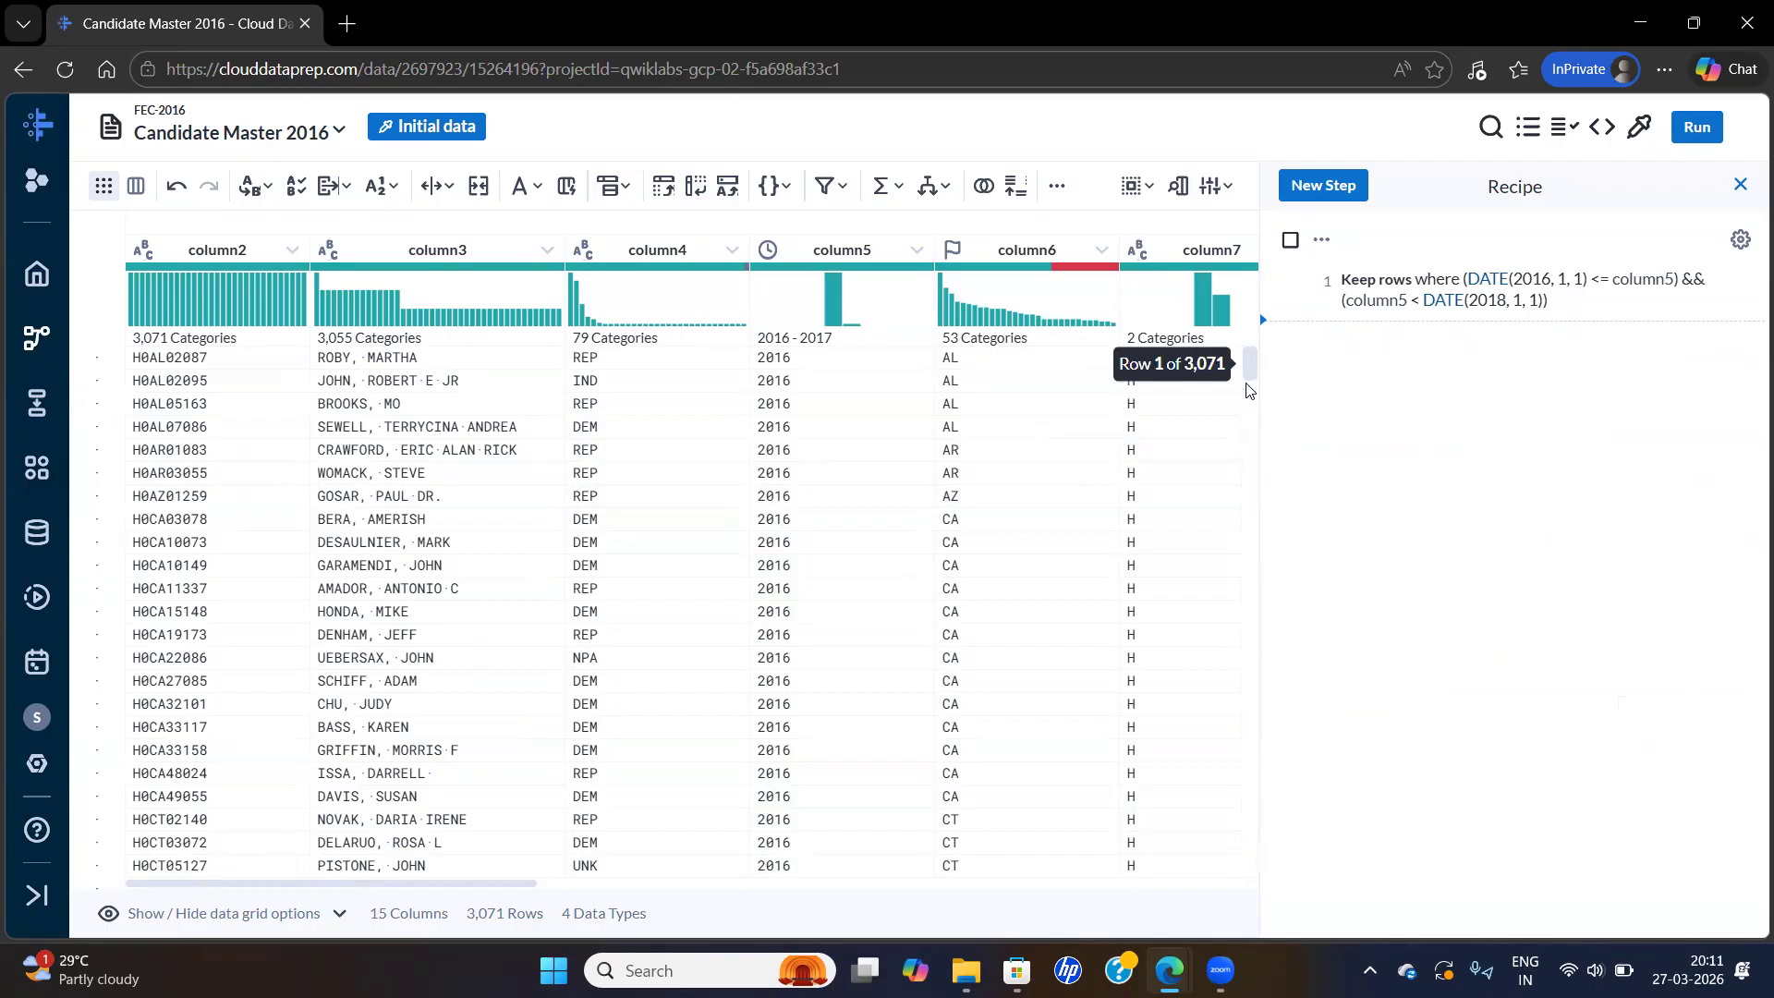
Examine the filtered rows and read the lab's instructions on column6's mismatched values and their correction
drag(1245, 363, 1306, 538)
drag(1276, 479, 1255, 359)
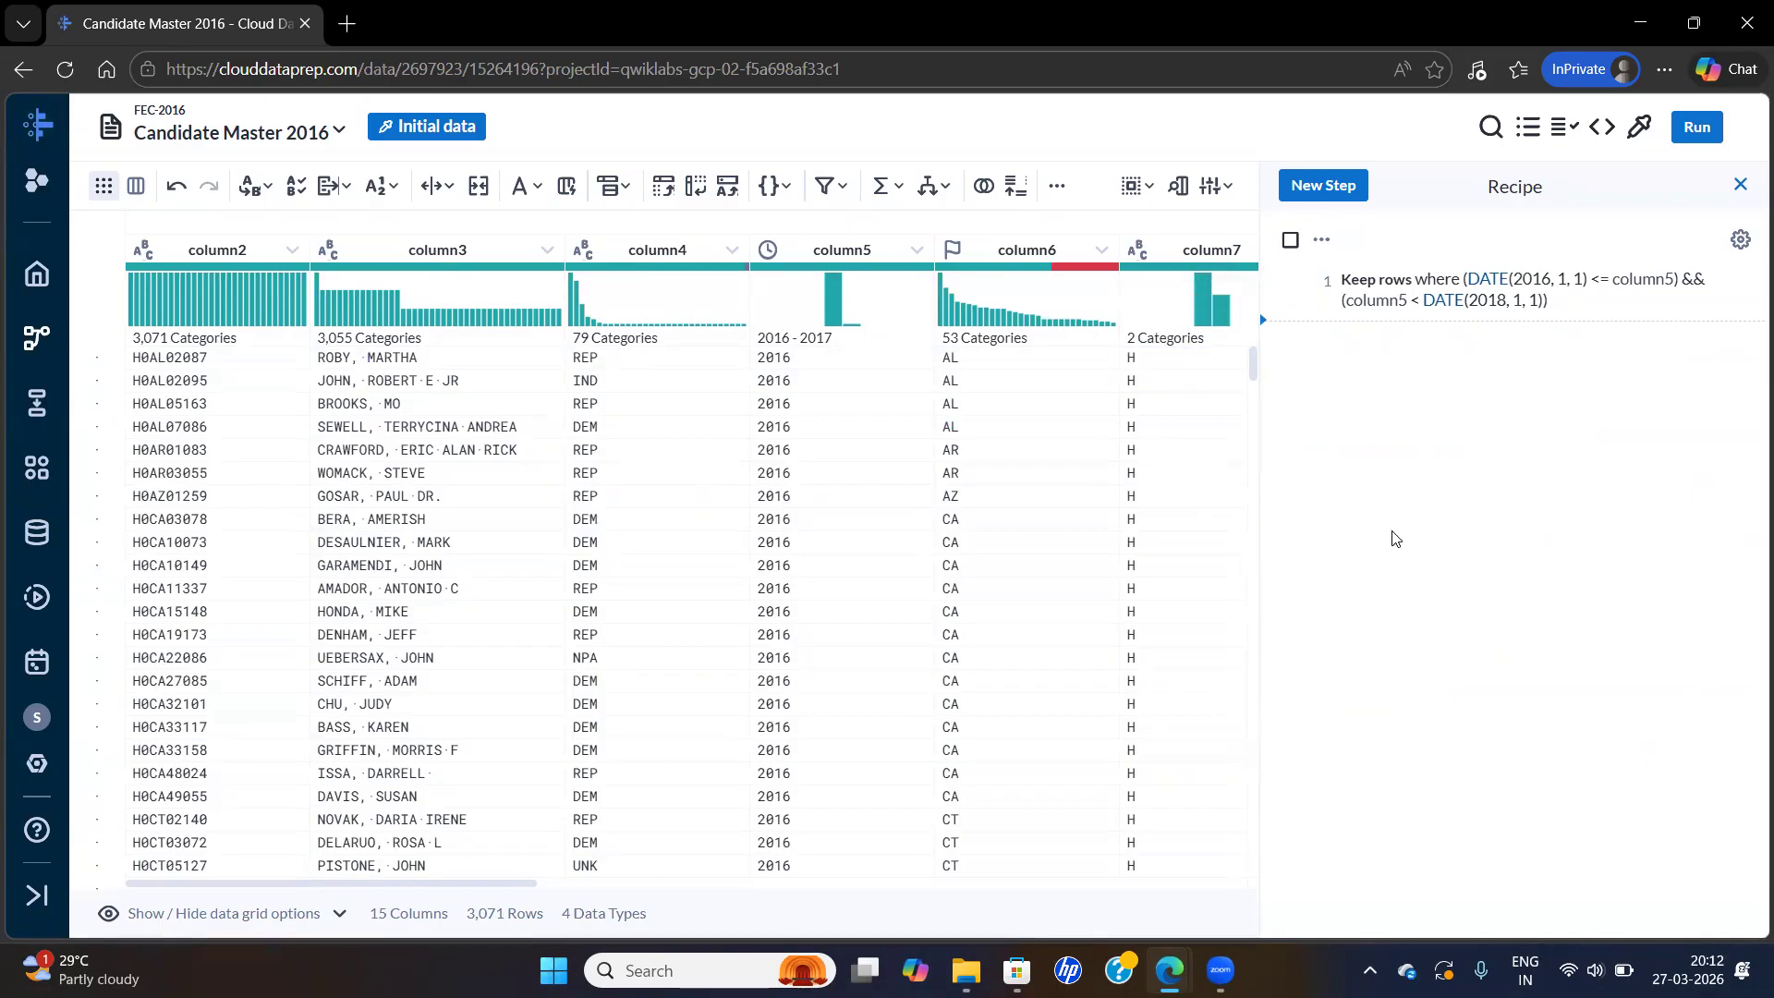
key(alt+Tab)
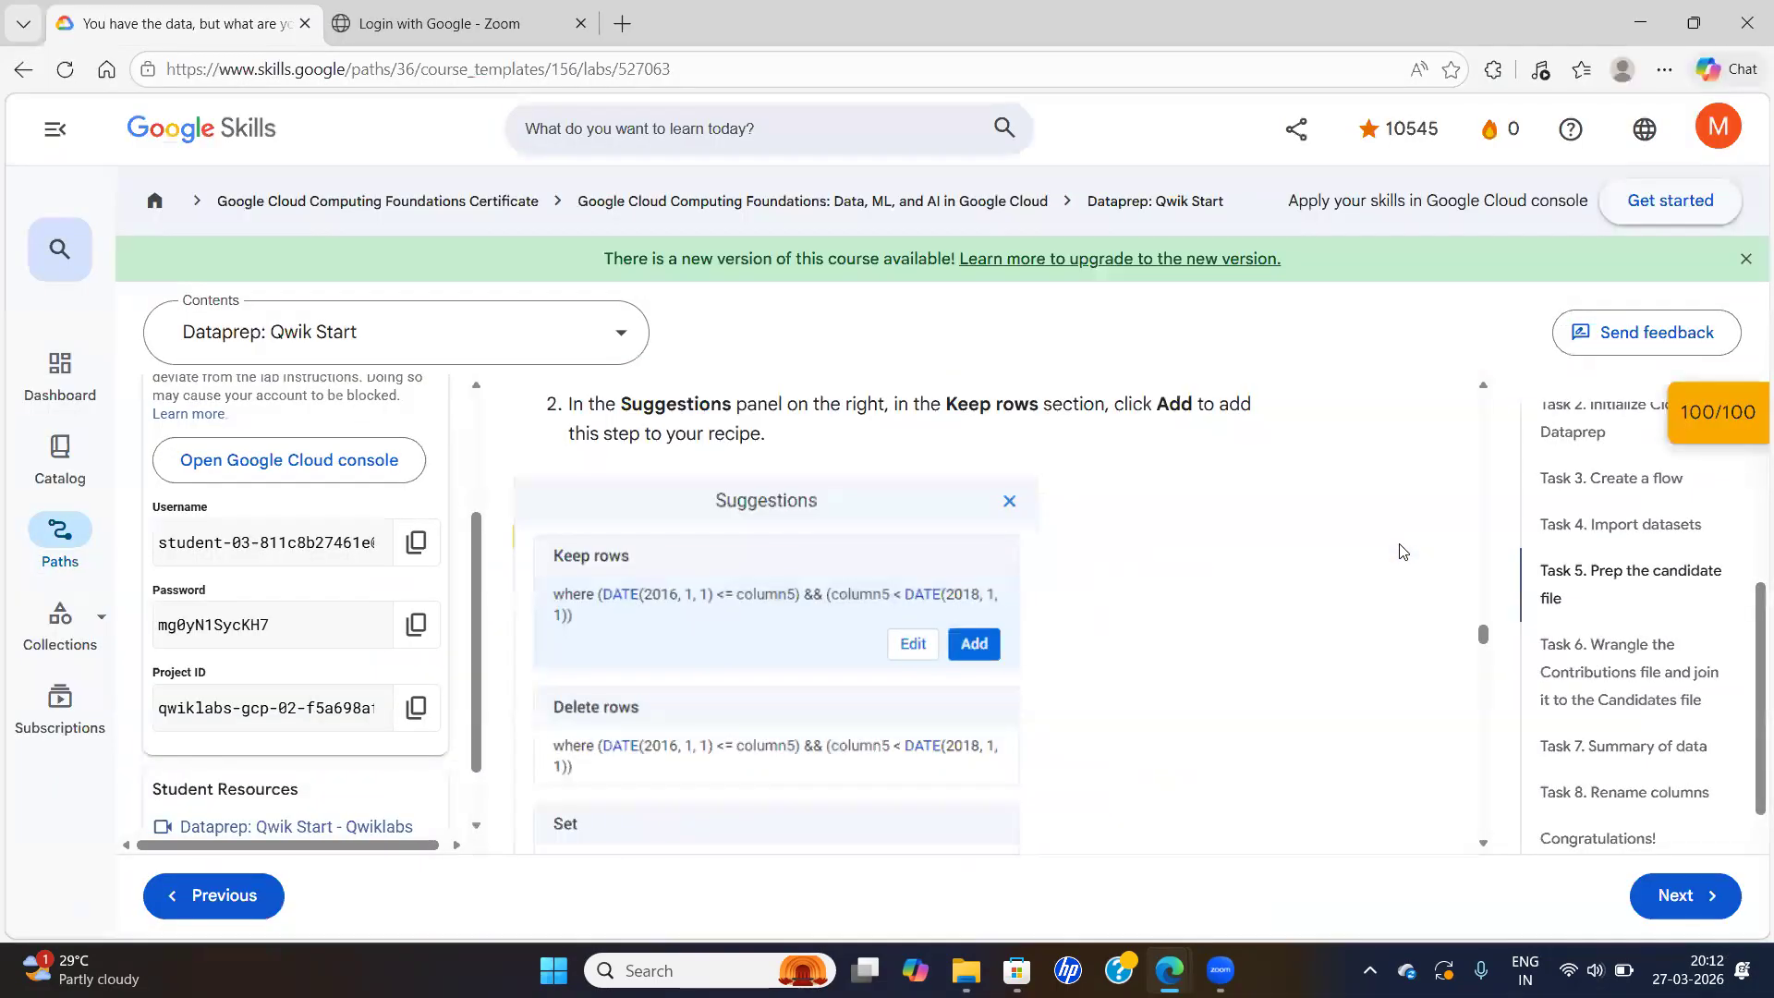
scroll(1486, 841, down, 7)
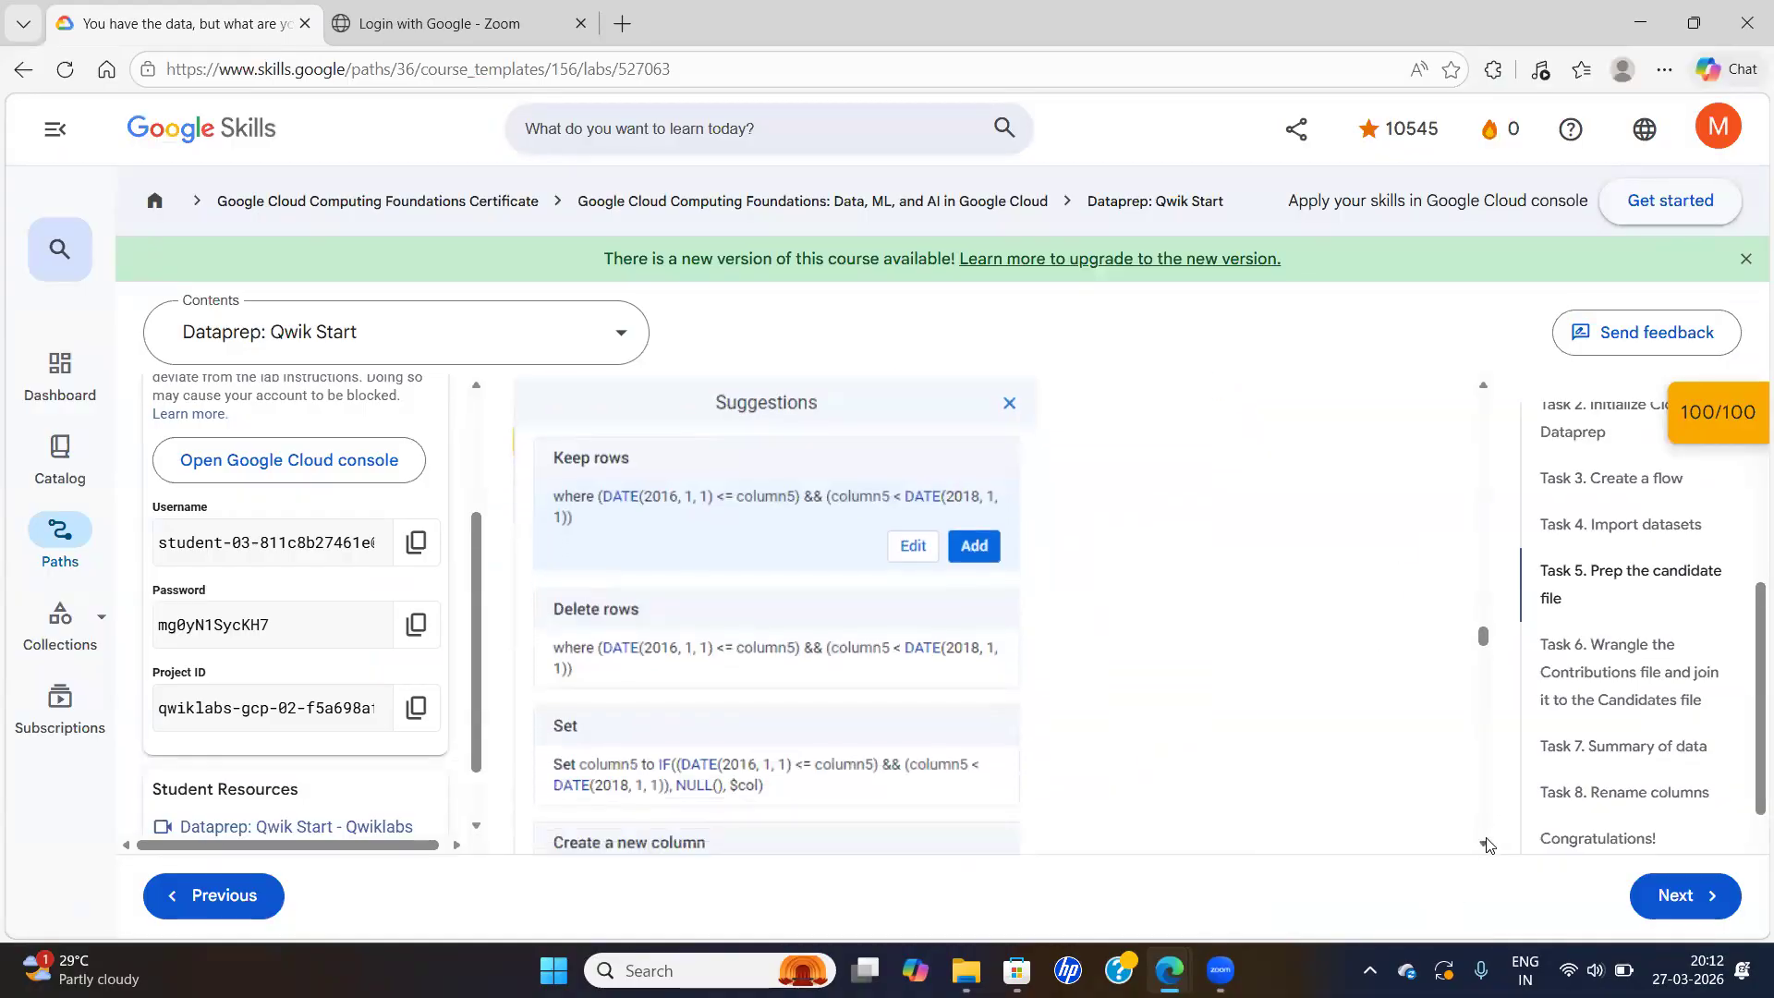
scroll(1486, 841, down, 3)
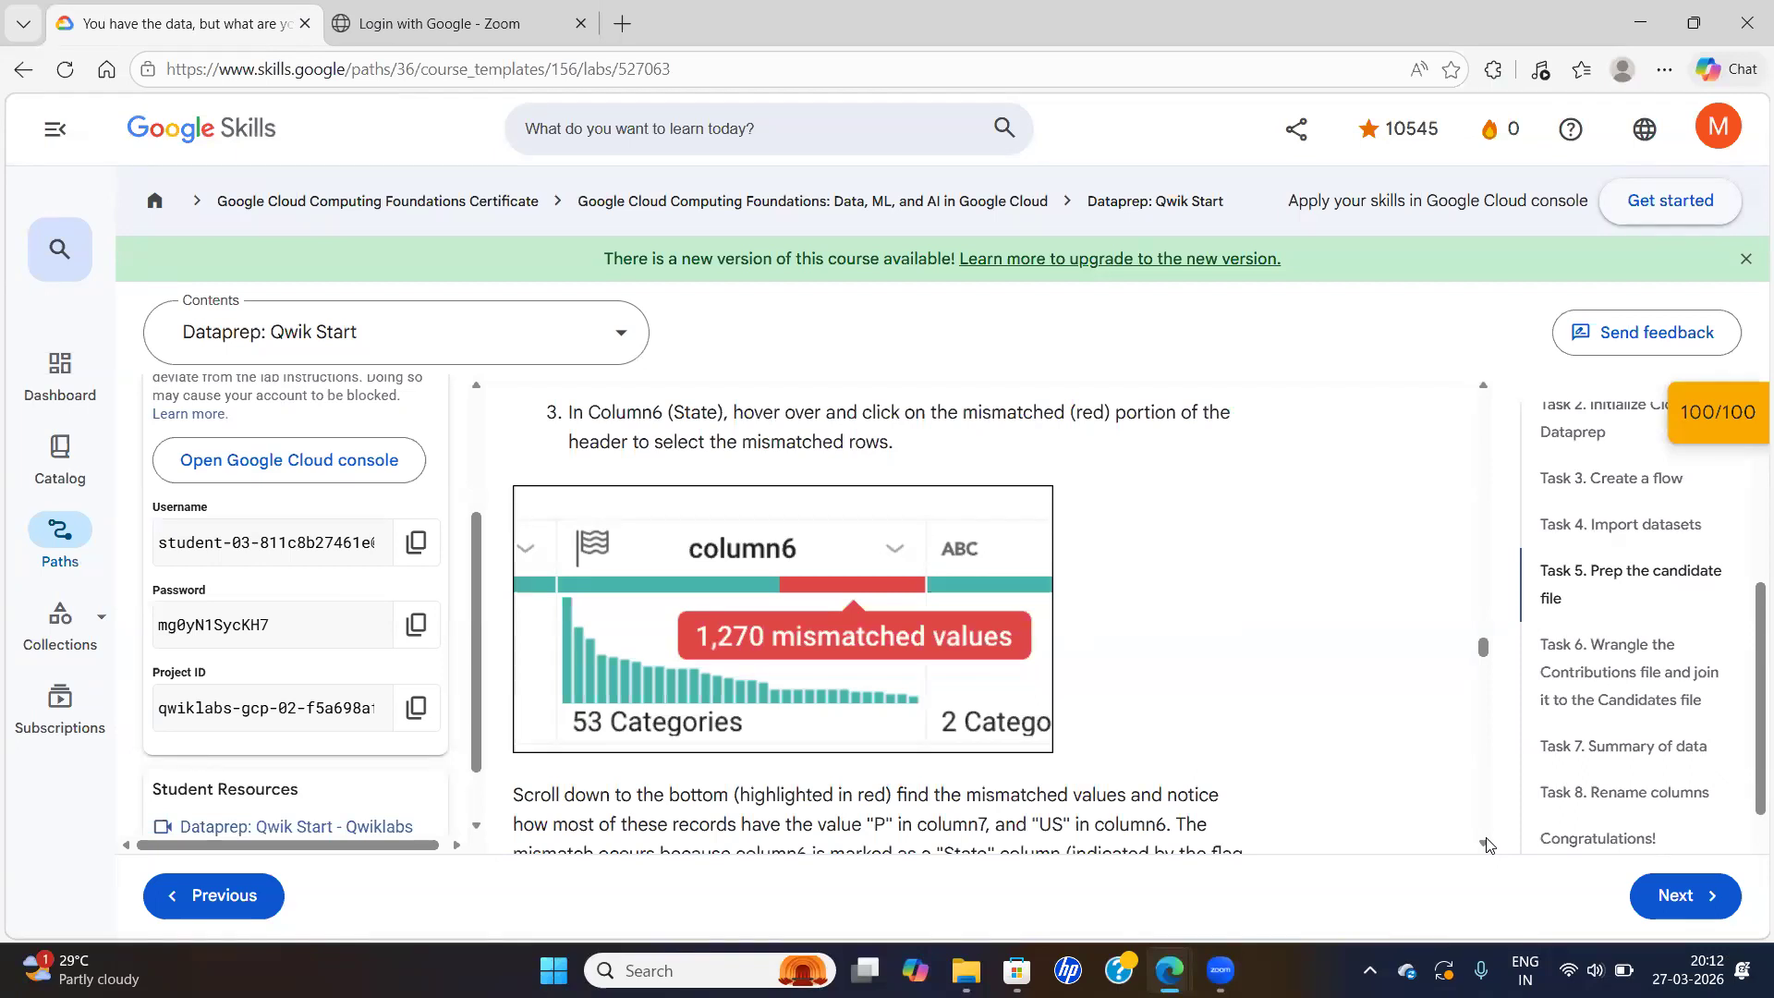
scroll(1487, 845, down, 2)
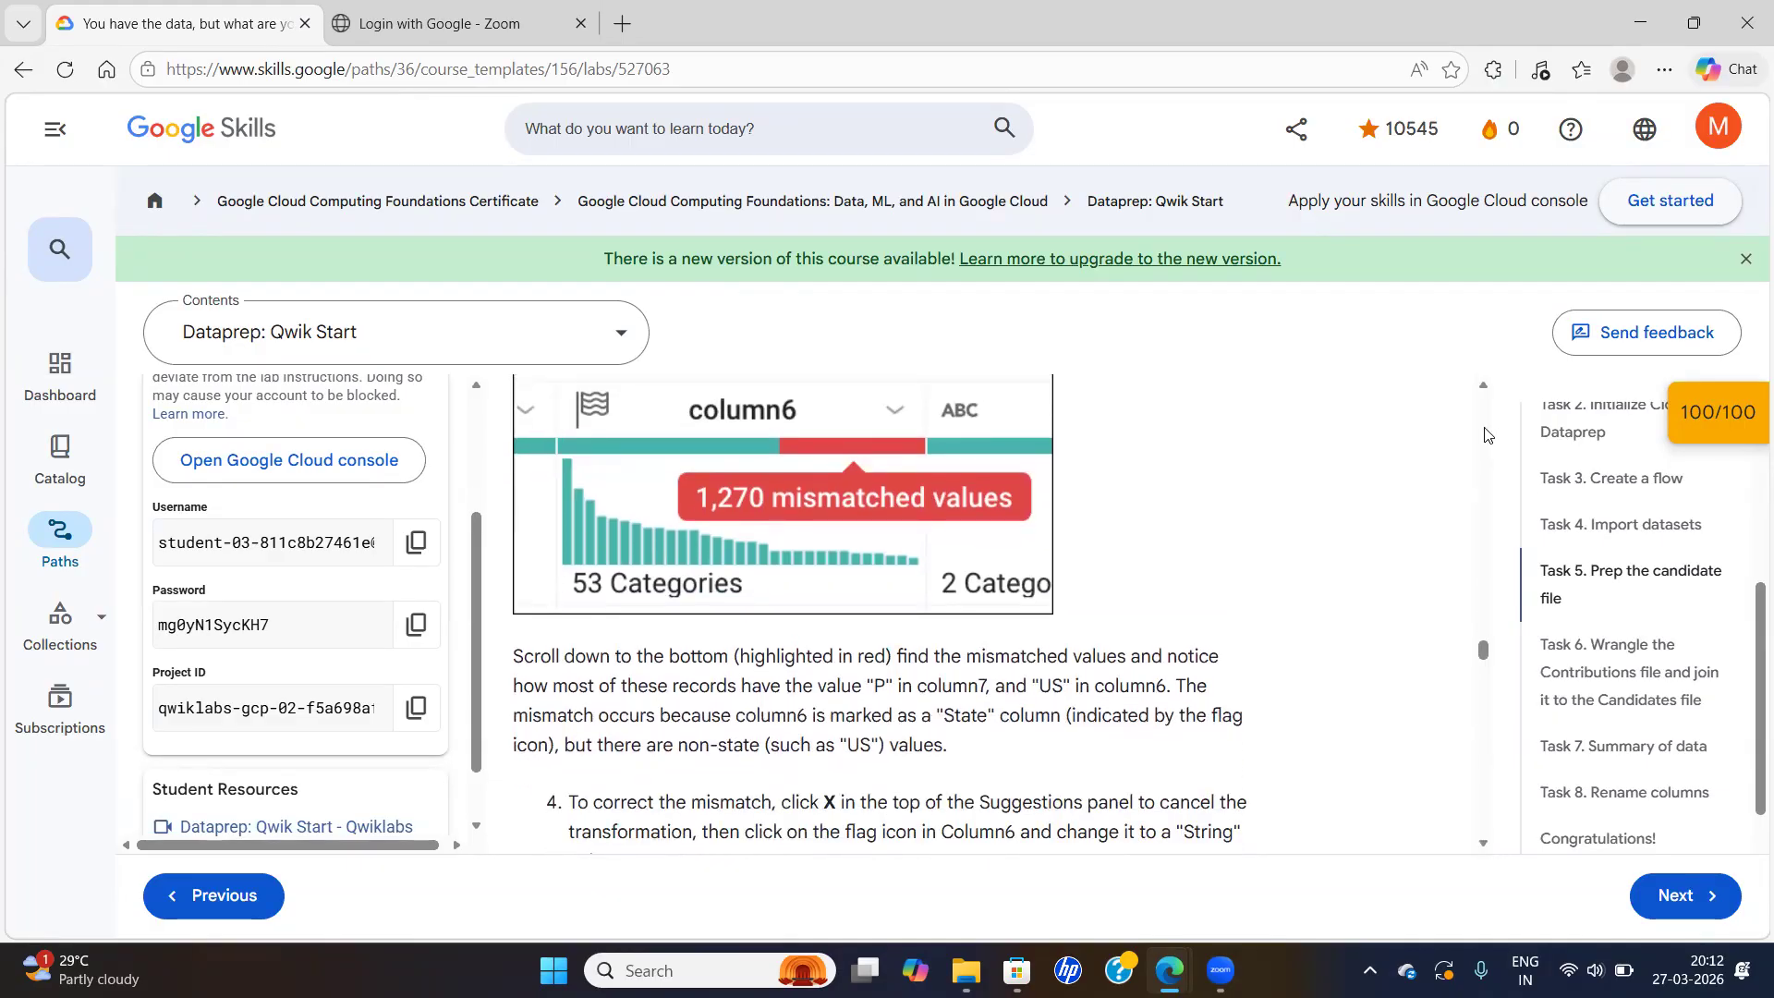
click(1483, 384)
click(1483, 385)
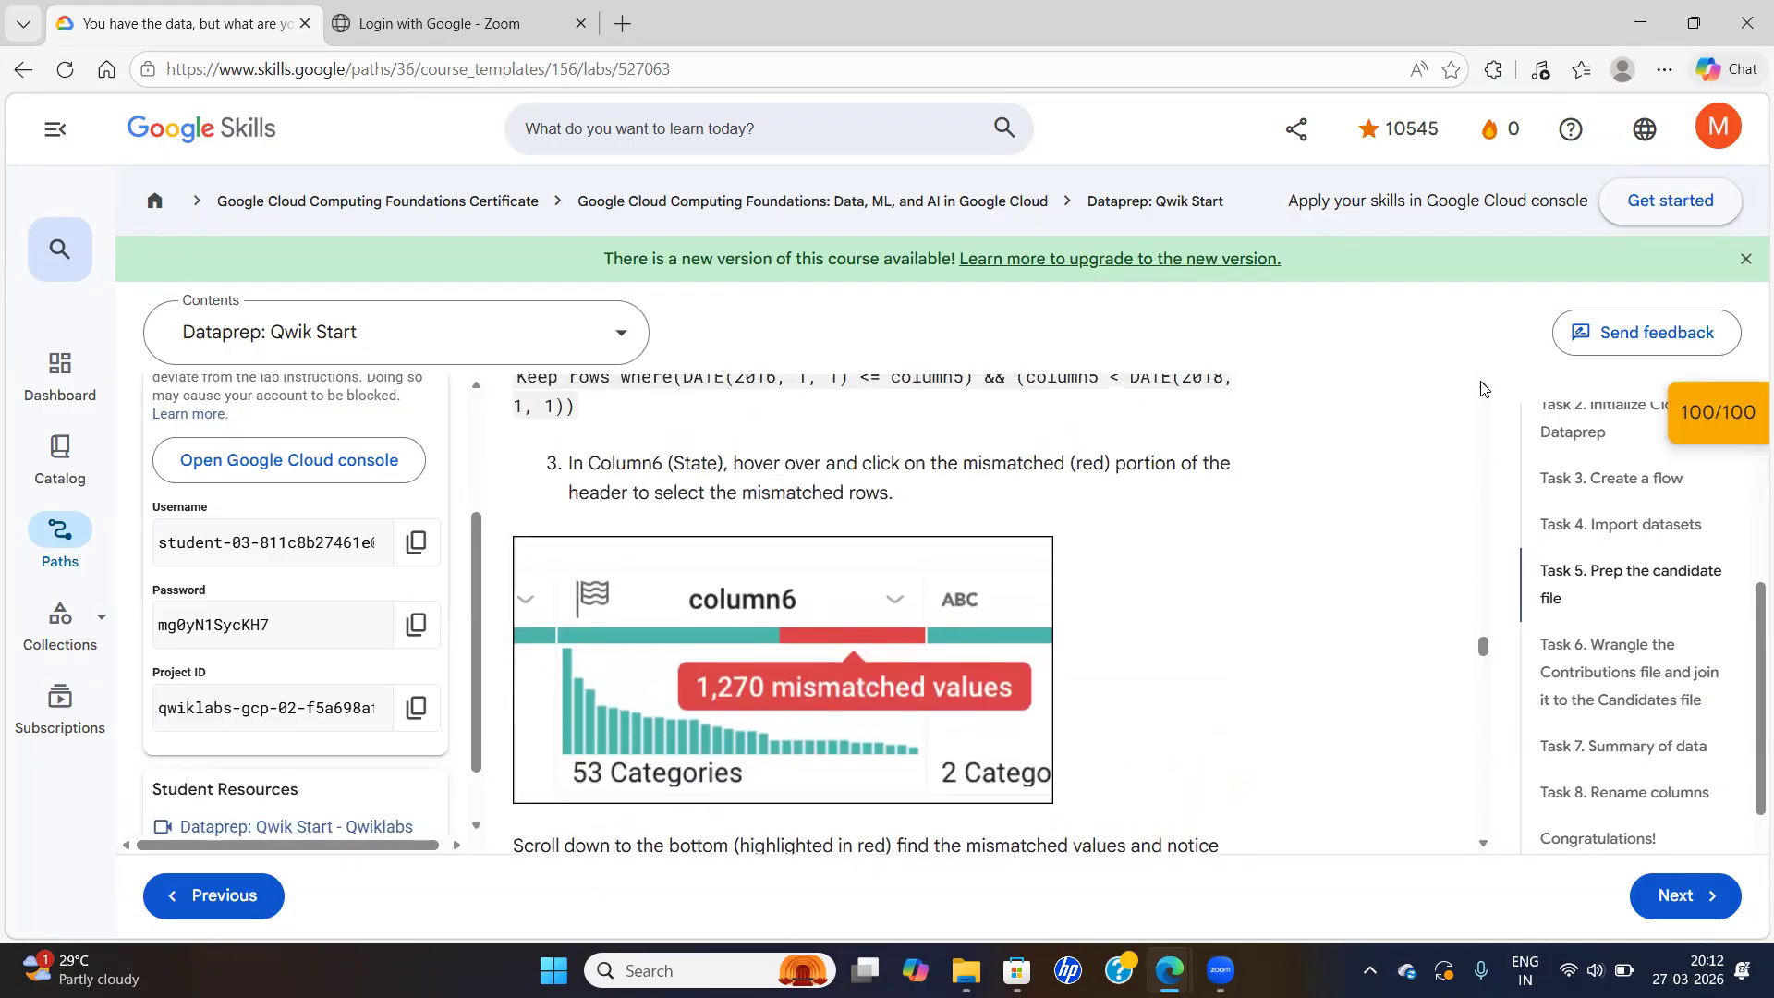
click(1484, 845)
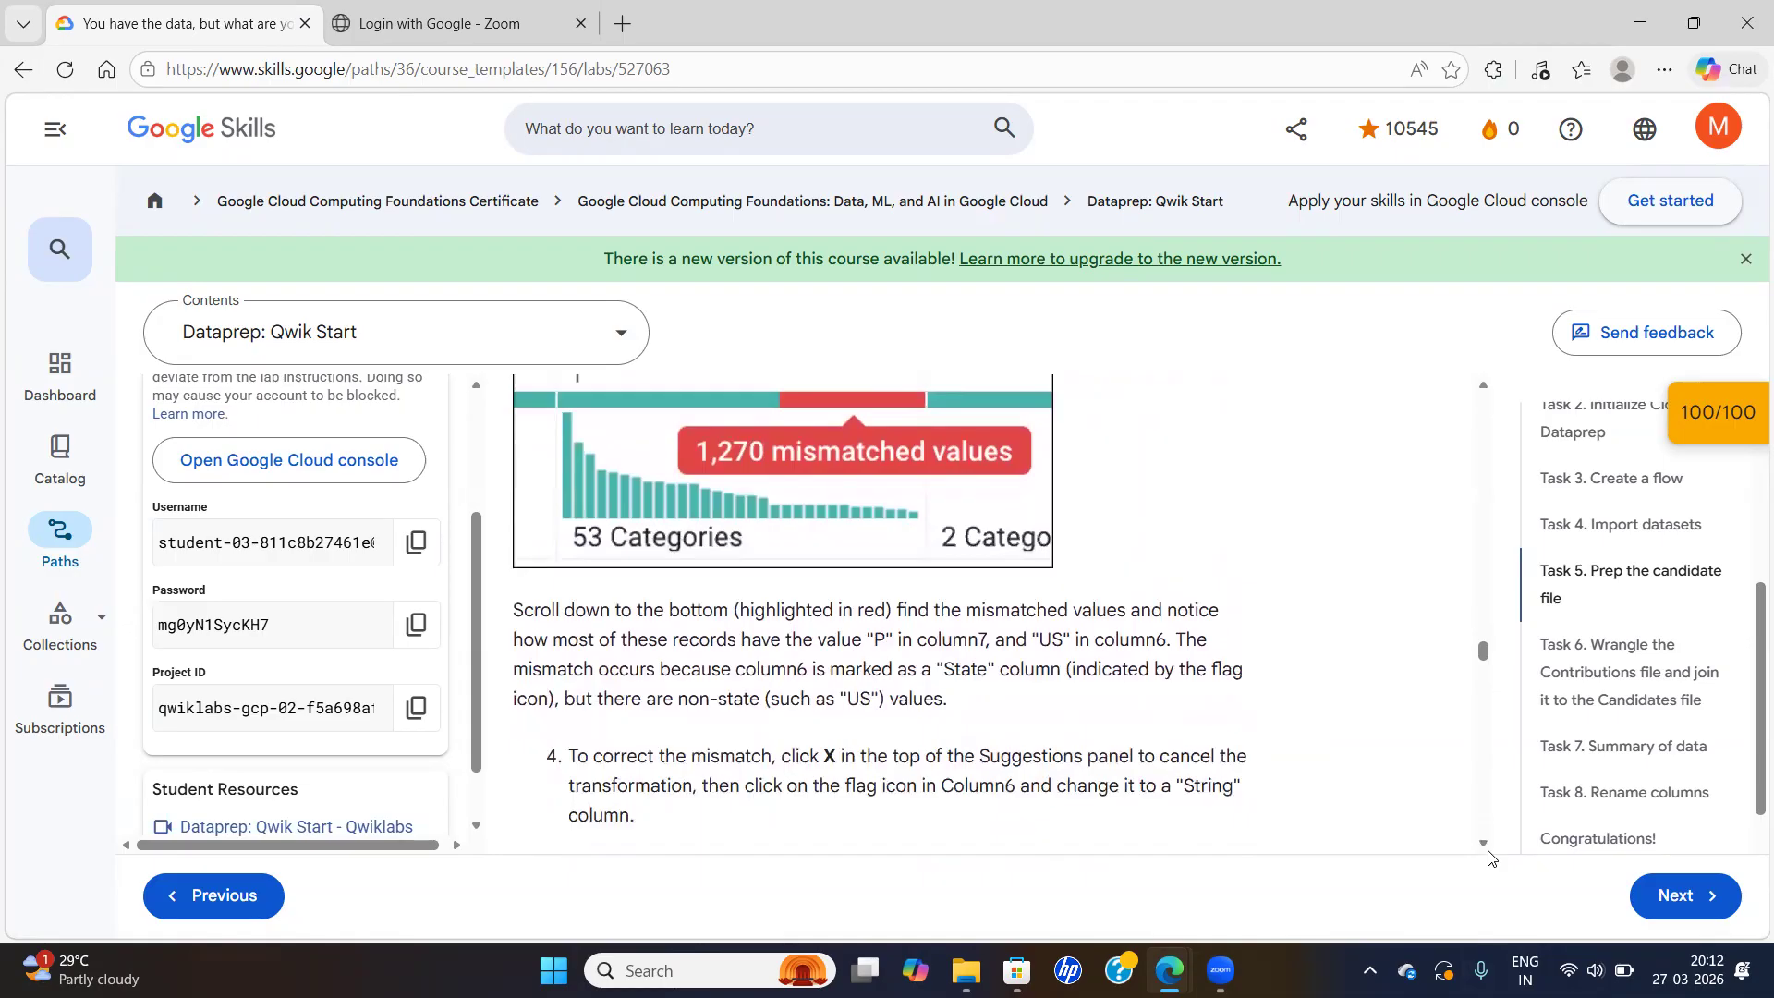
click(1487, 850)
click(1488, 850)
click(1488, 850)
click(1487, 850)
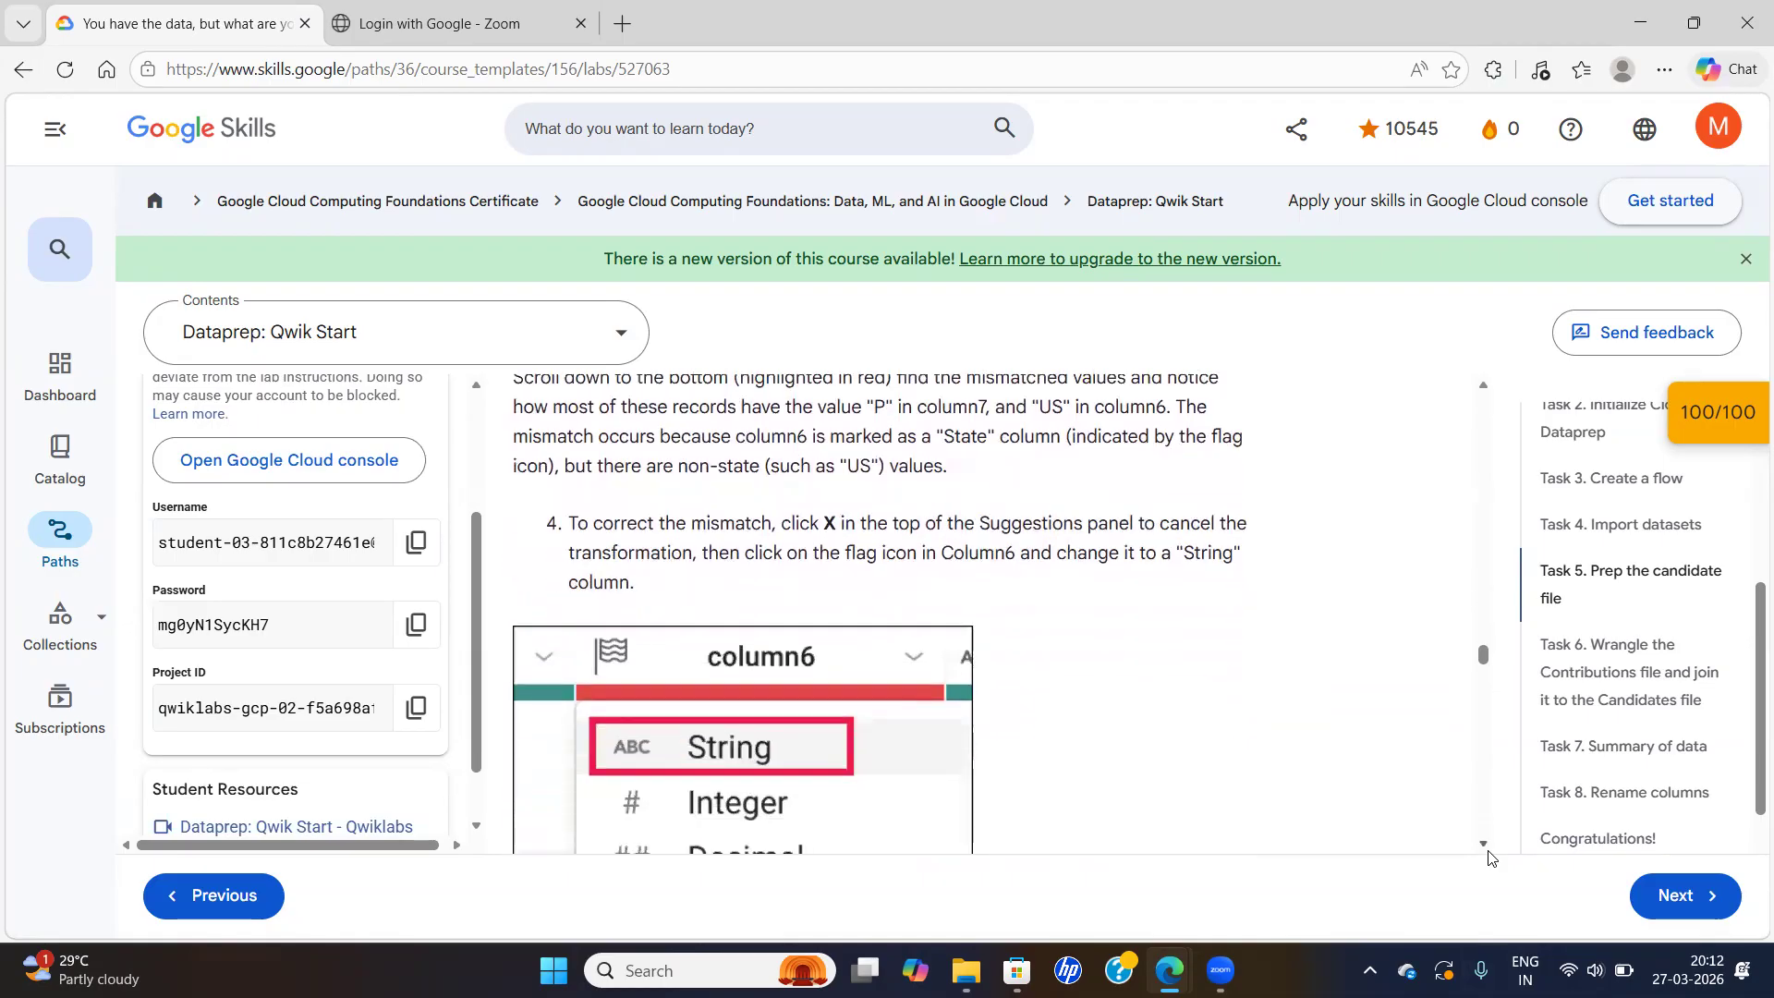
click(1487, 850)
click(1488, 850)
click(1488, 850)
Return to the Candidate Master 2016 recipe and change column6's data type to String
key(alt+Tab)
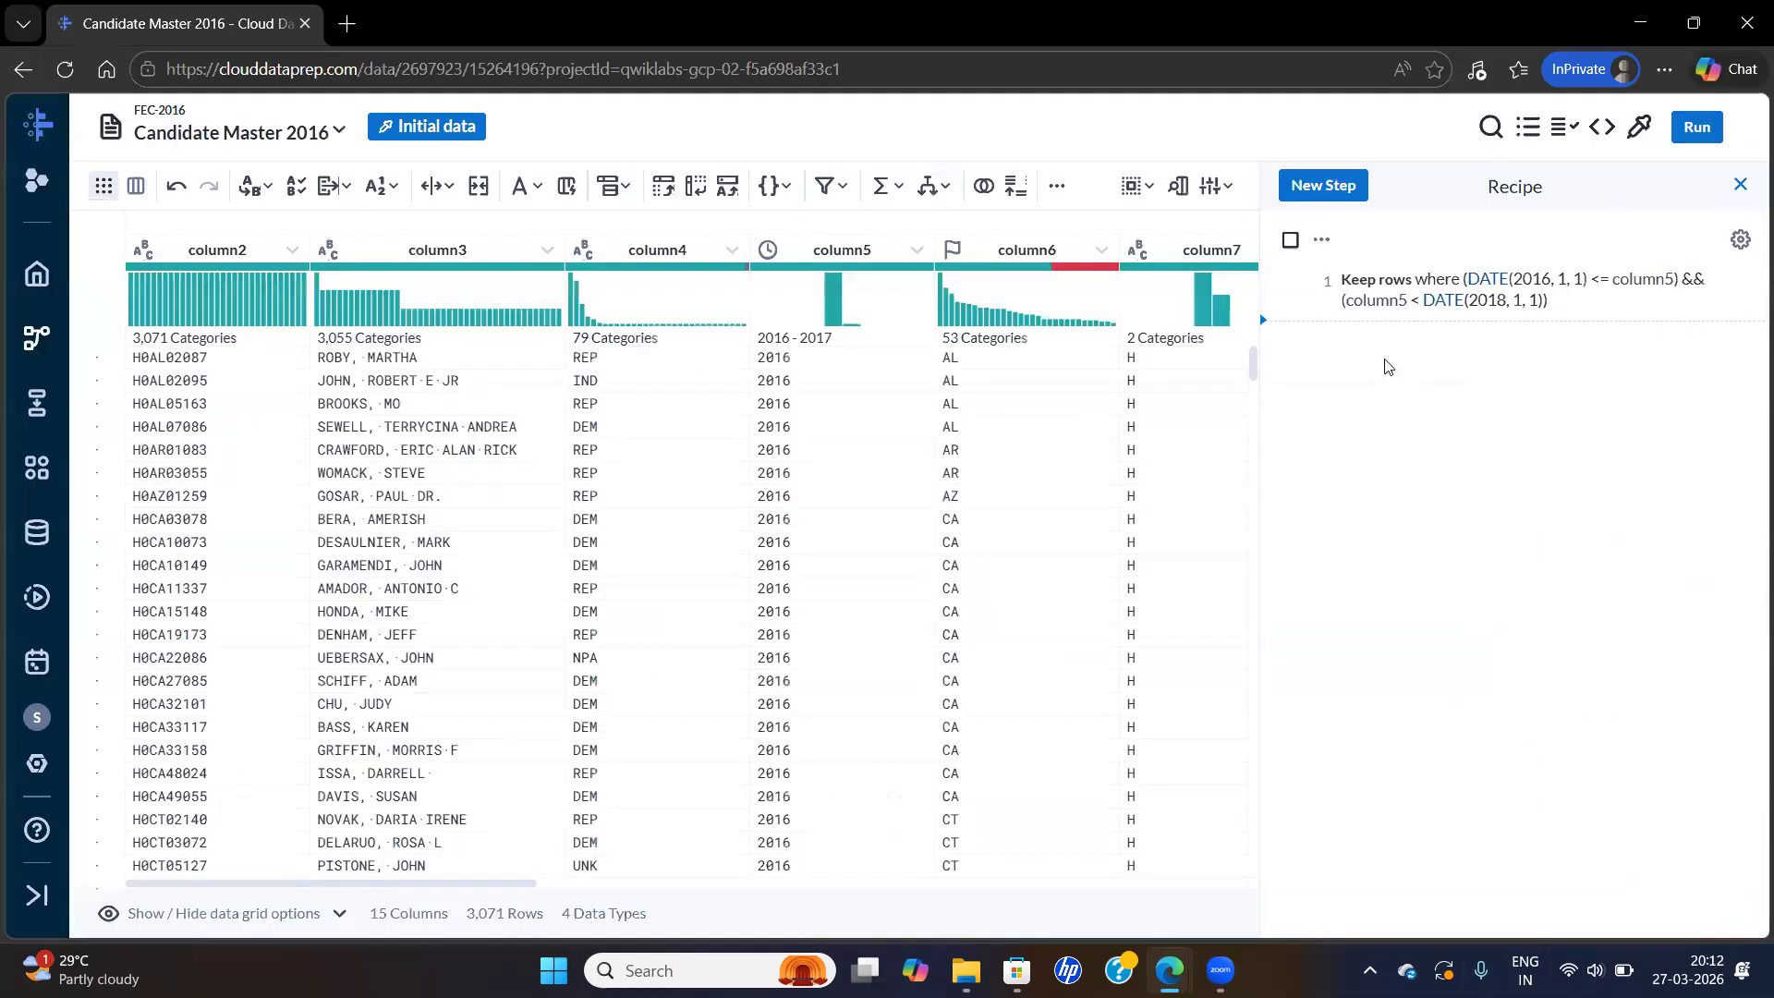
click(1103, 251)
mouse_move(1157, 322)
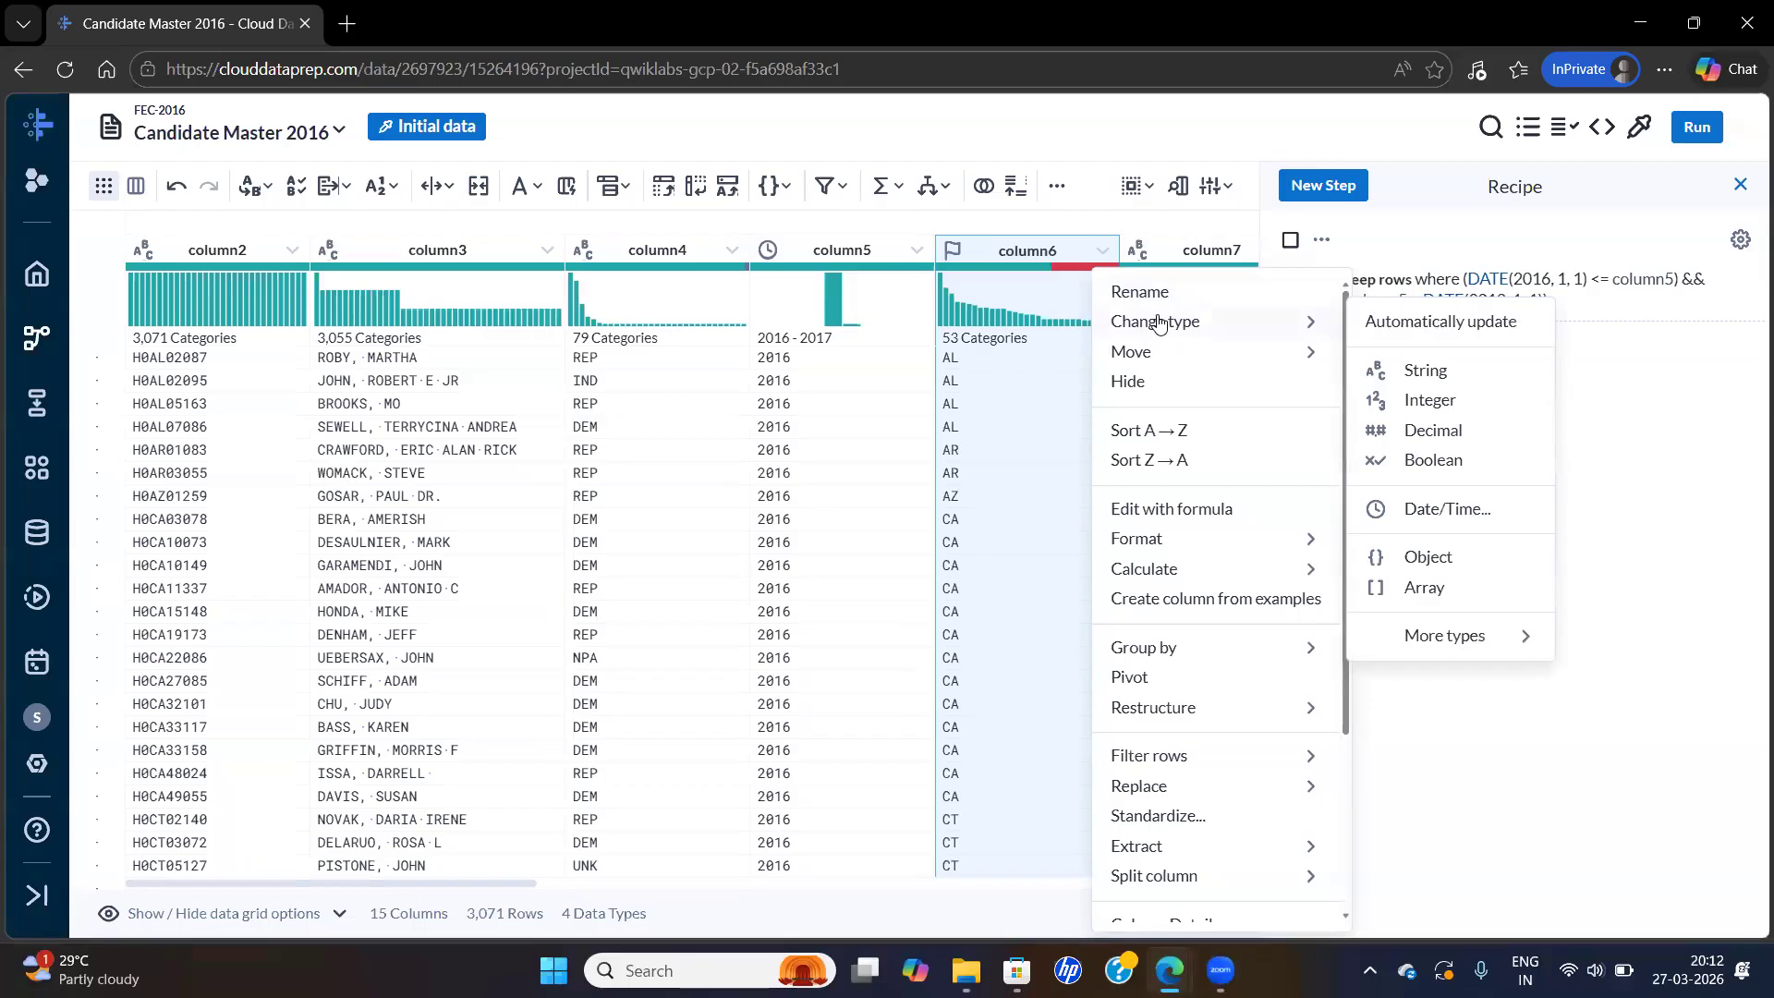
click(1424, 372)
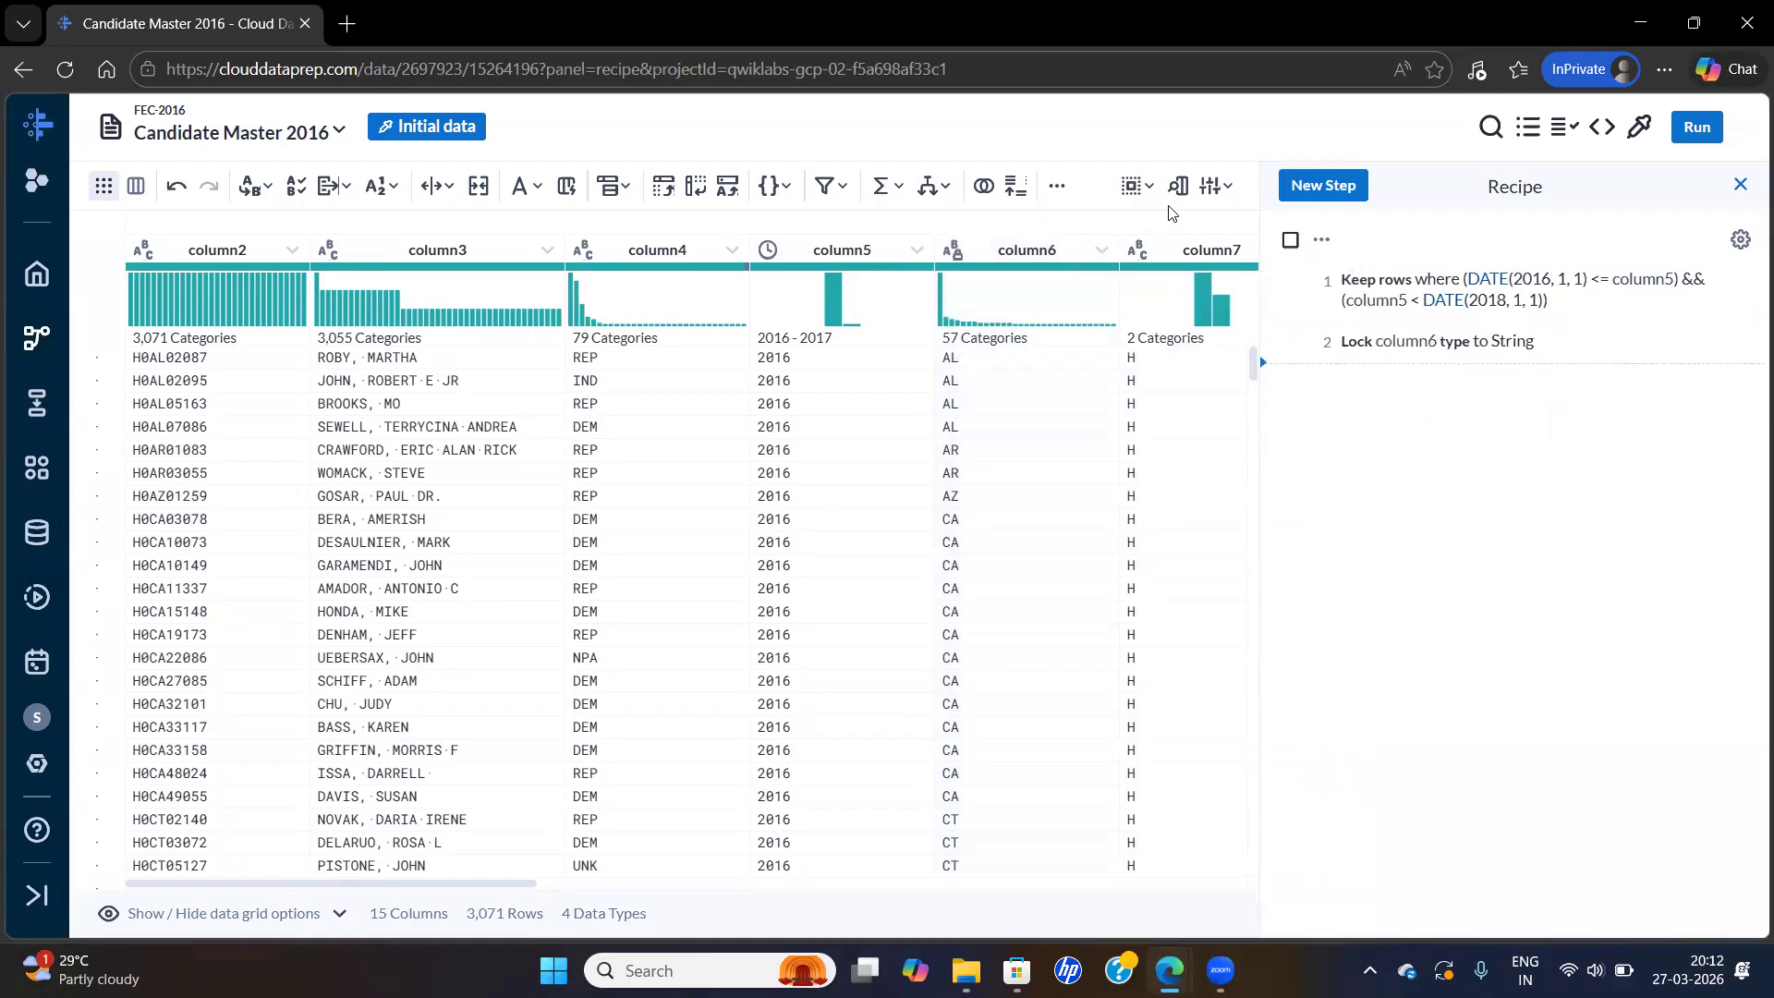
Check the lab's column7 filter instructions, then add a Keep rows step where column7 == 'P' to the Candidate Master 2016 recipe
key(alt+Tab)
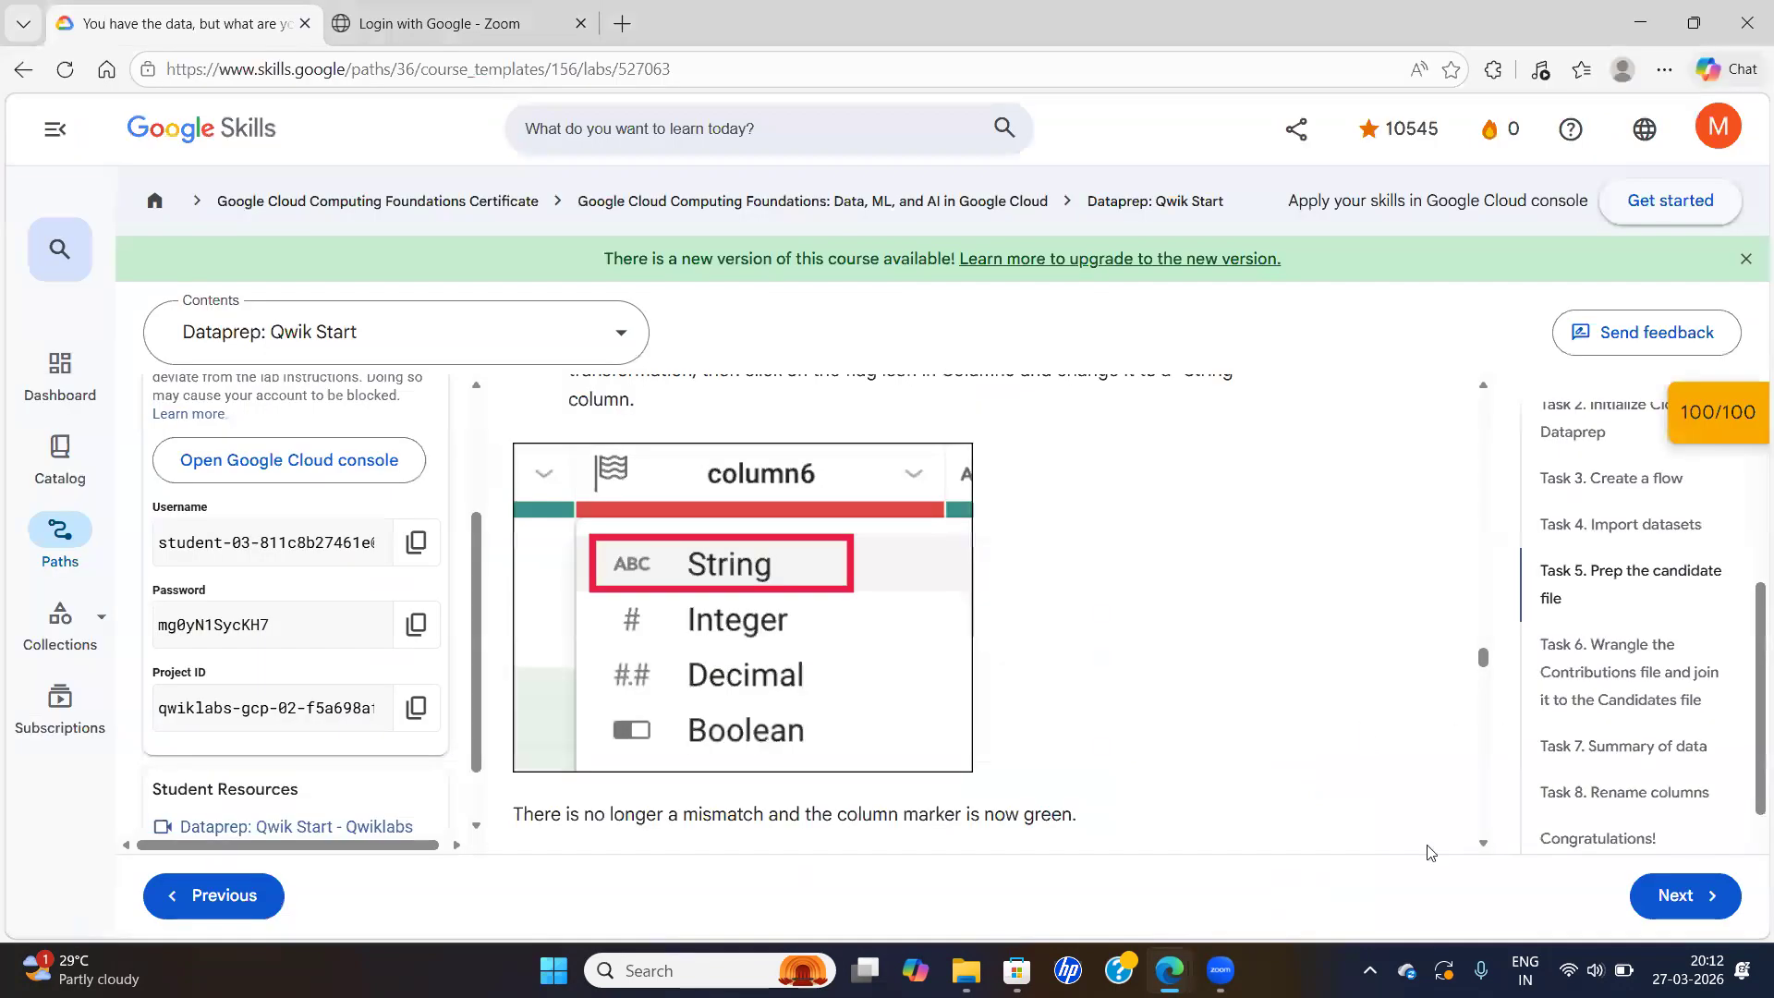
scroll(1483, 851, down, 4)
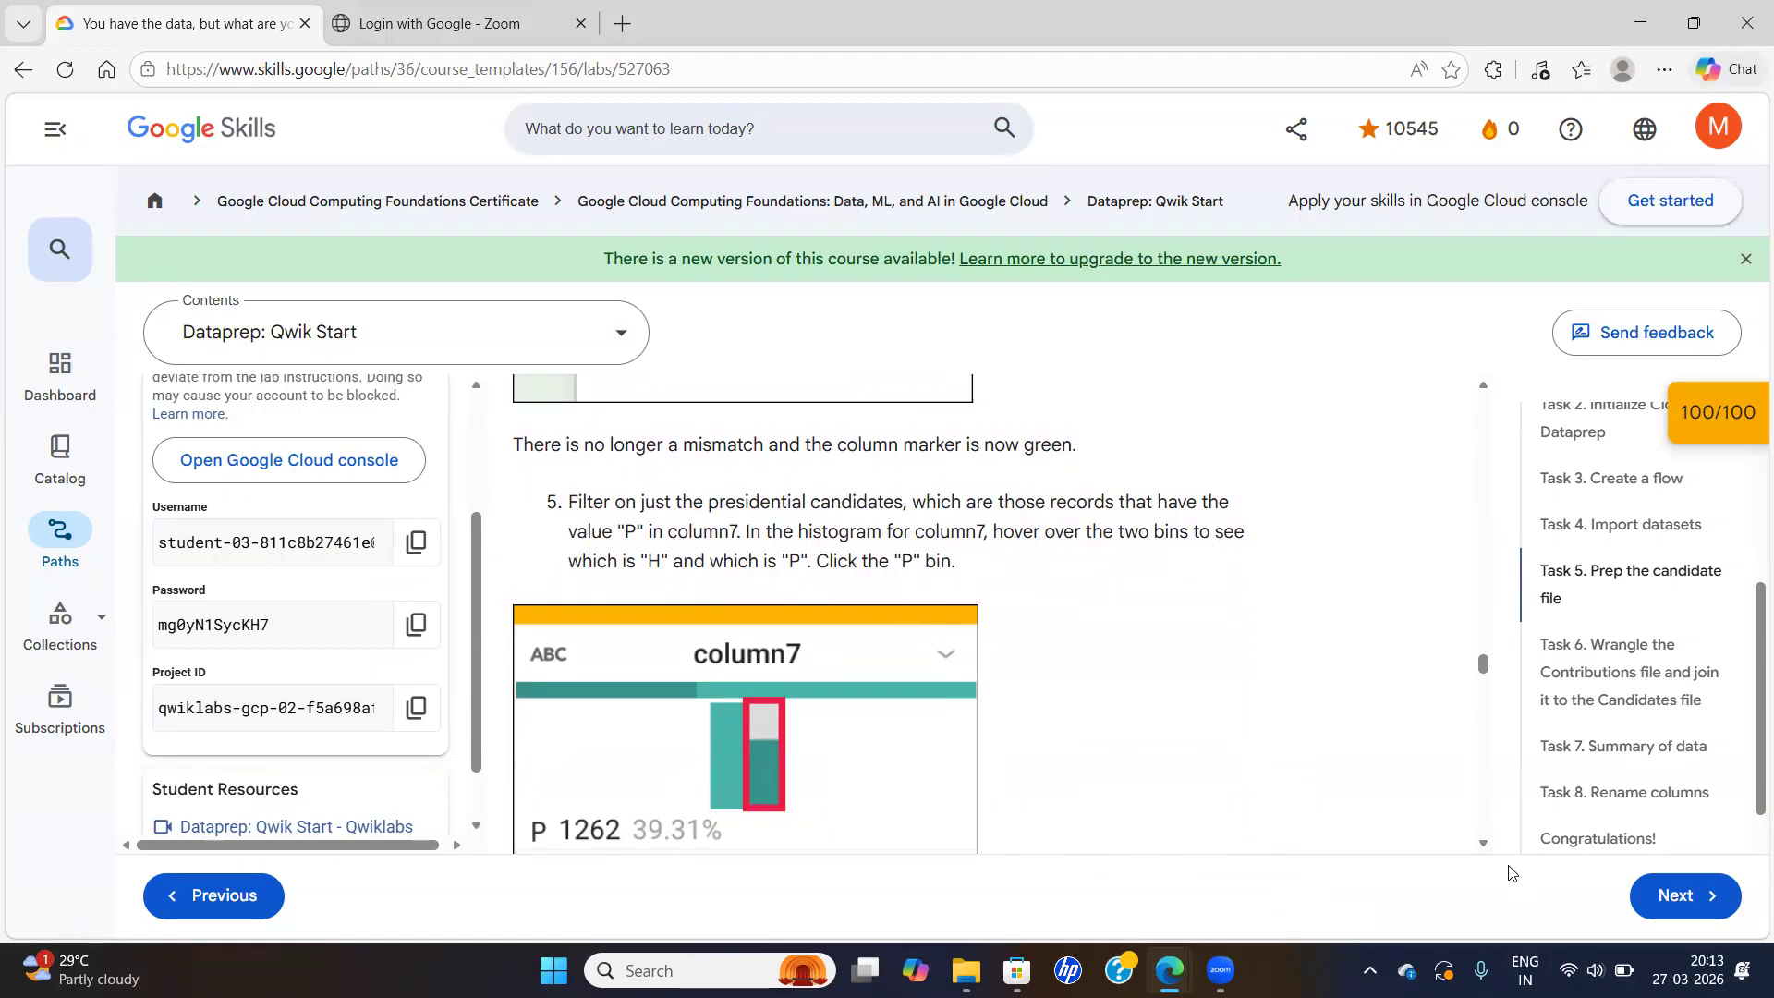
scroll(1482, 848, down, 2)
click(1481, 848)
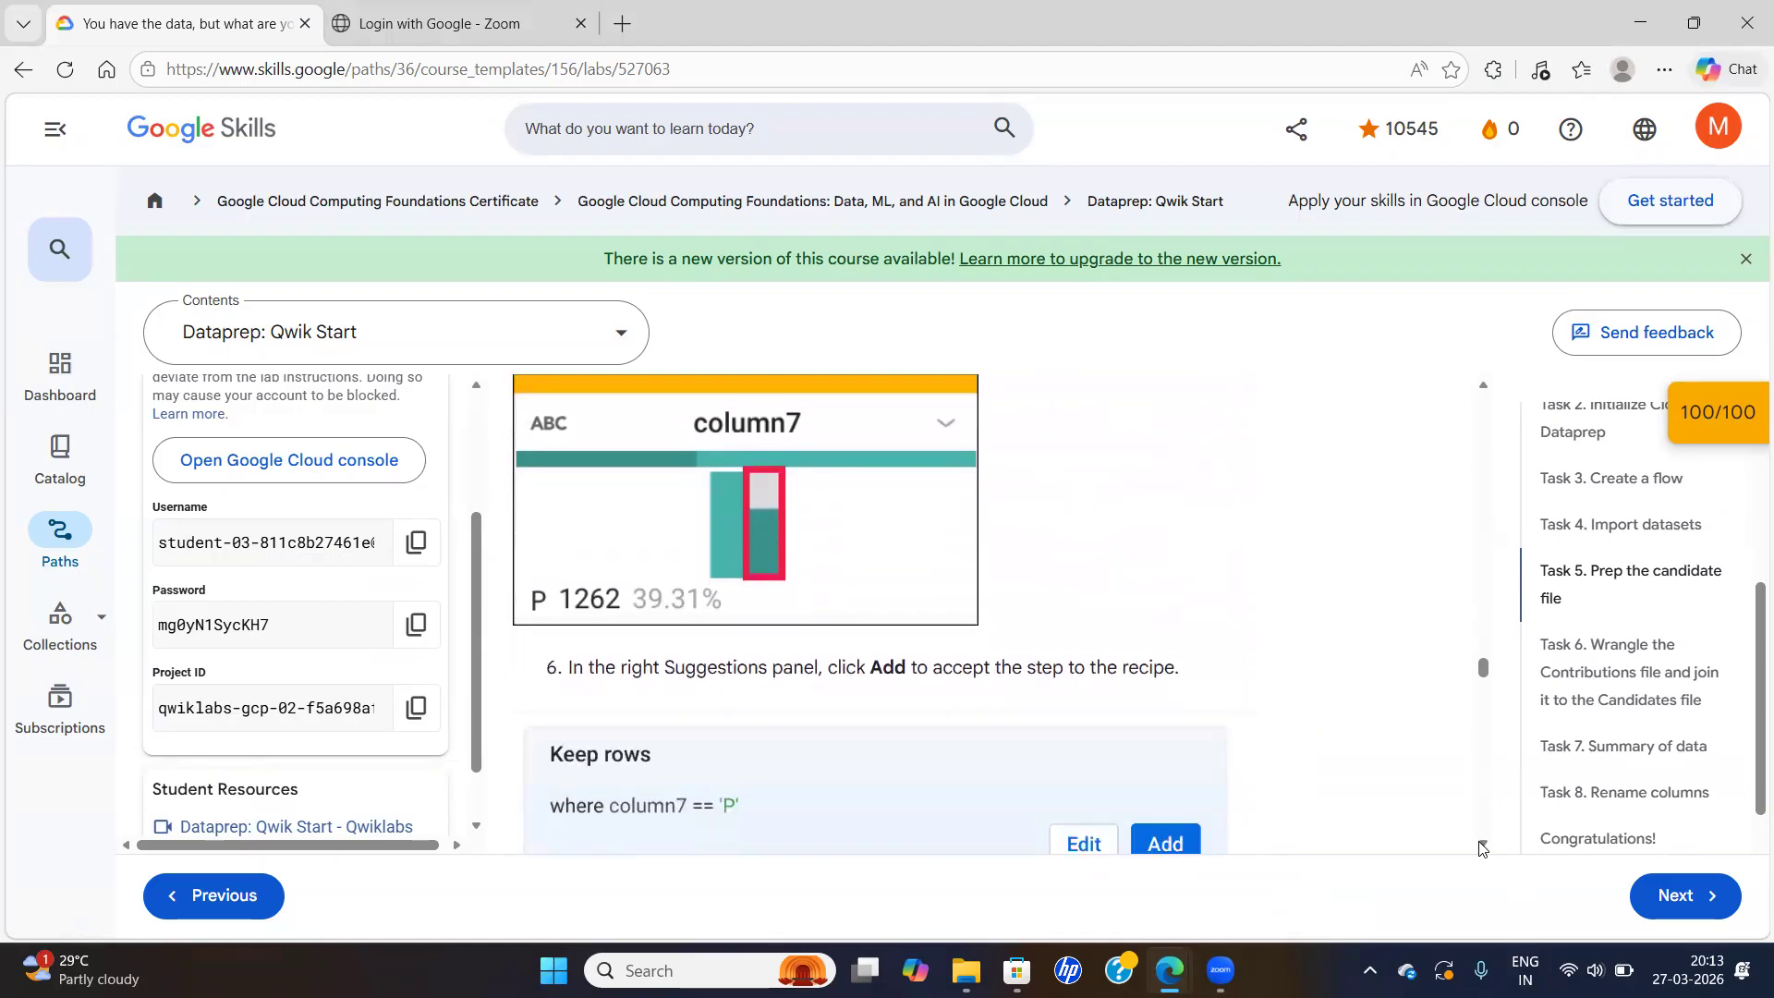
click(1481, 849)
key(alt+Tab)
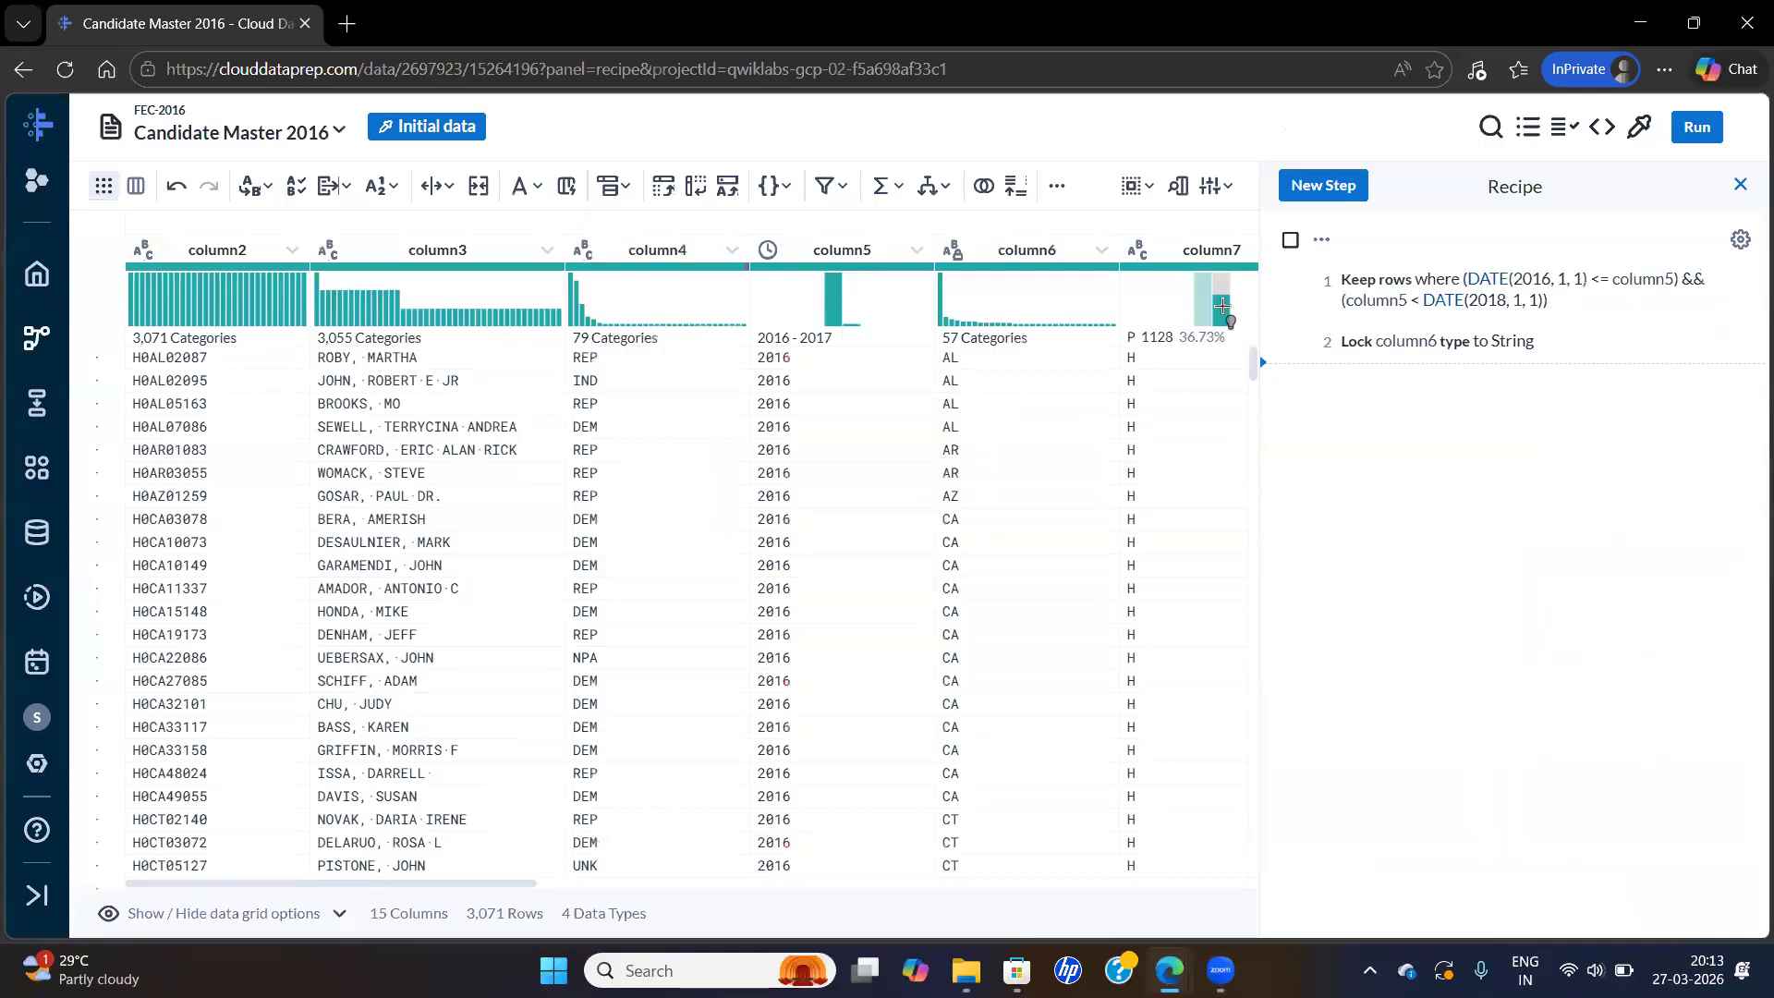
click(1221, 306)
click(1698, 309)
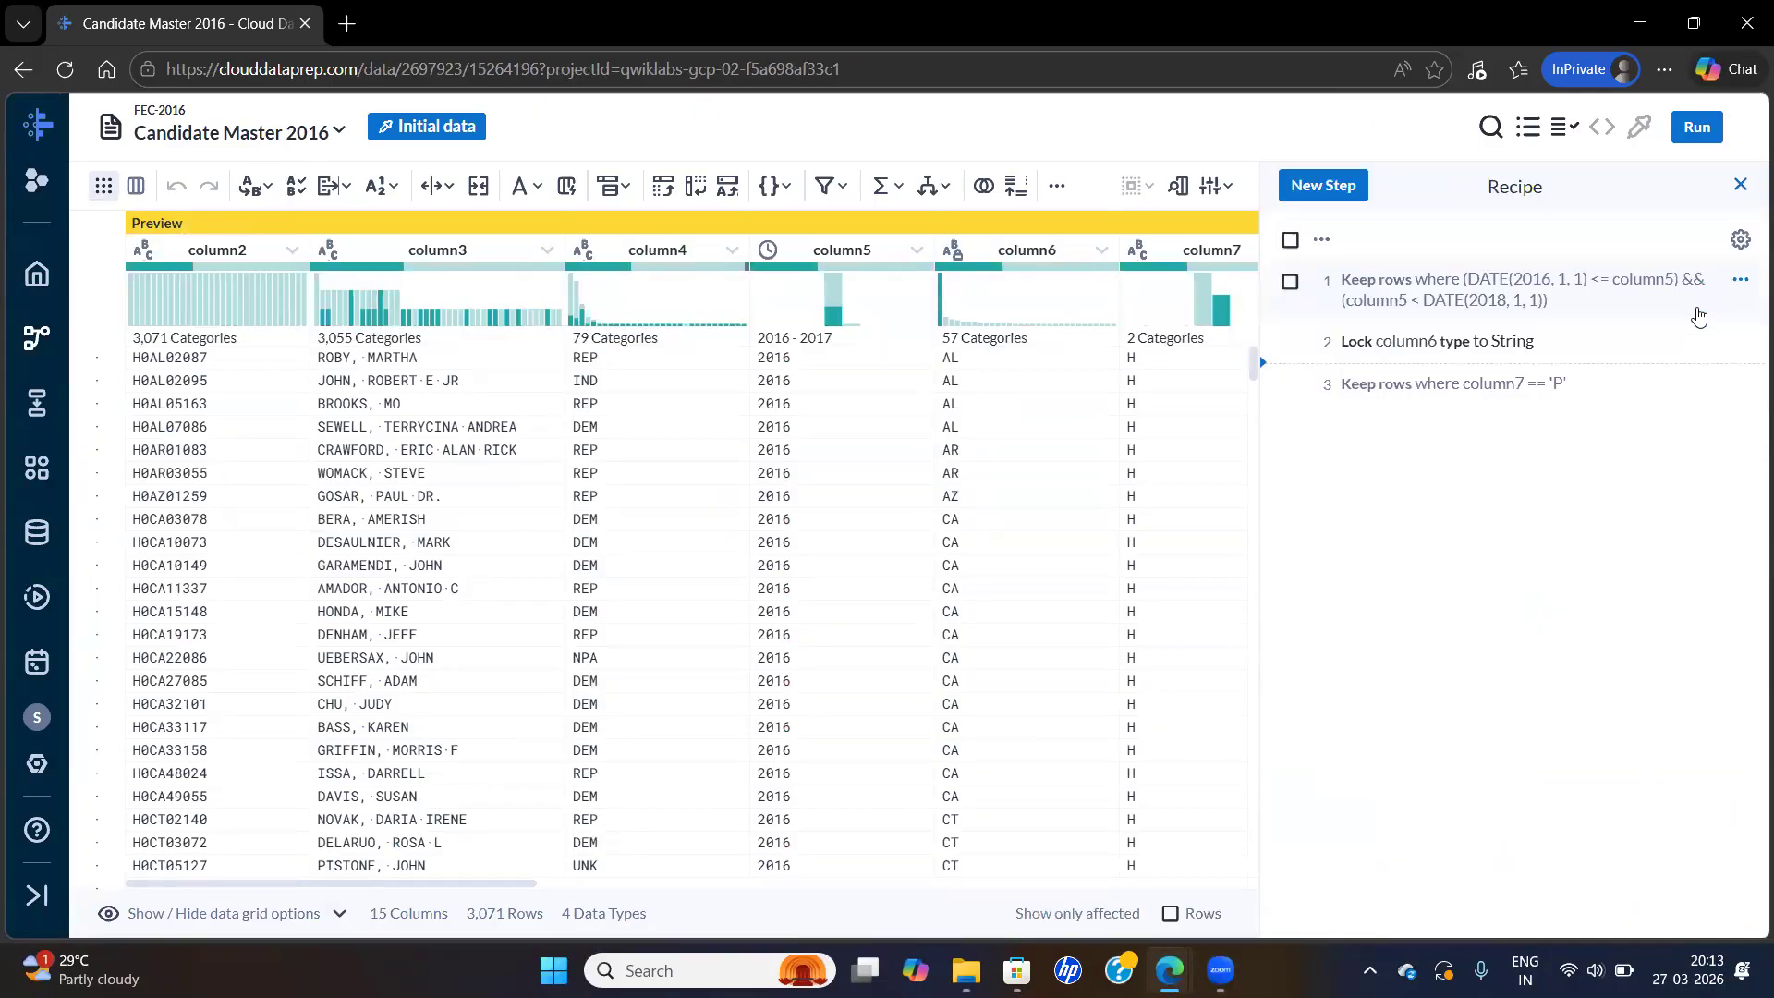
Read the lab's Task 6 instructions on creating and editing a recipe for the Campaign Contributions 2016 dataset
key(alt+Tab)
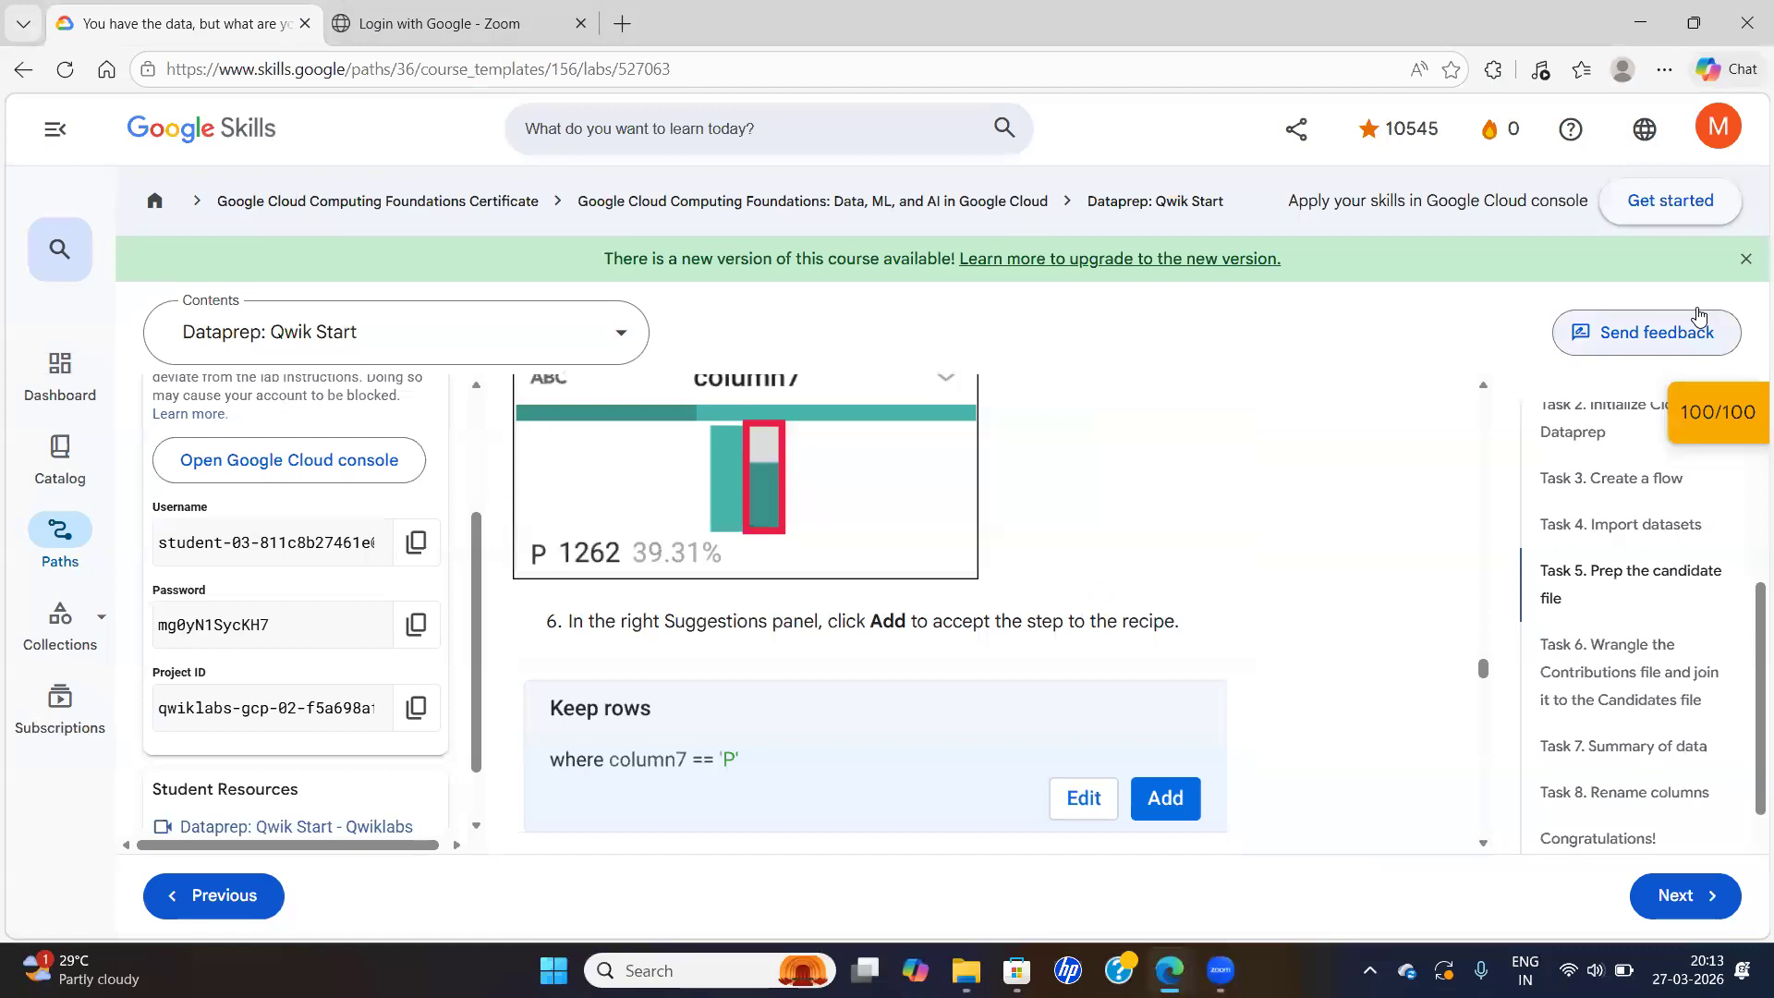
click(1483, 843)
scroll(1483, 847, down, 4)
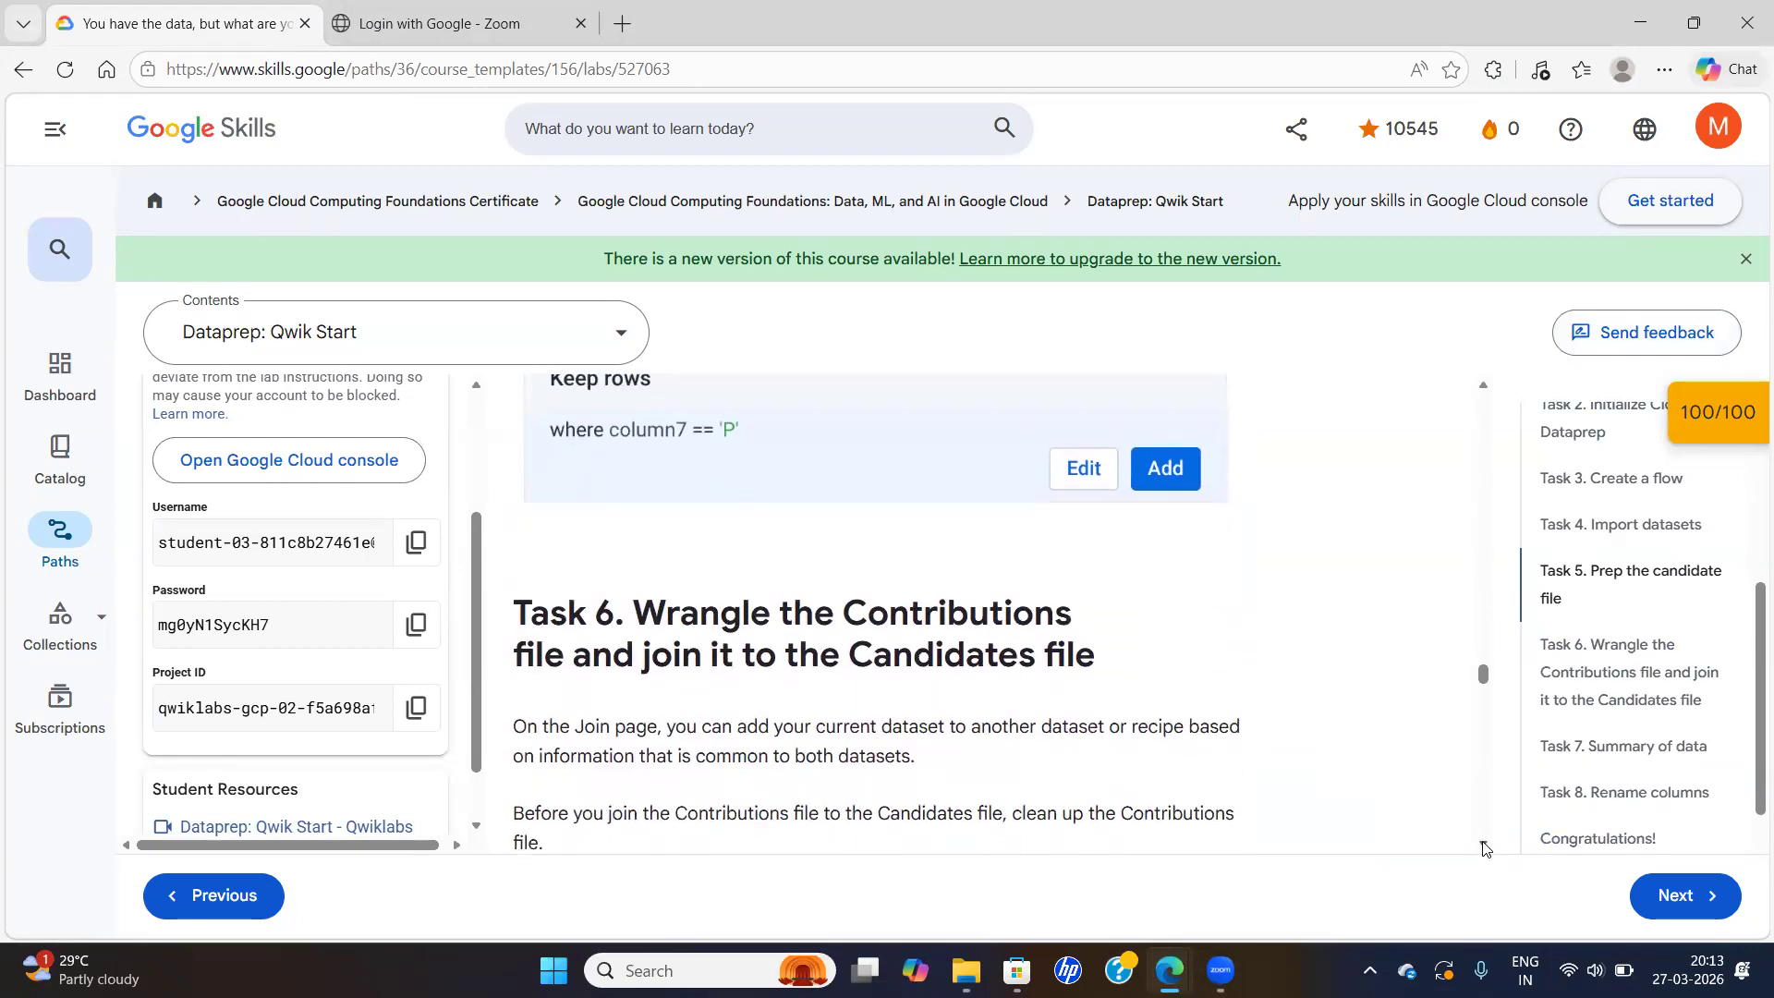
scroll(1483, 847, down, 1)
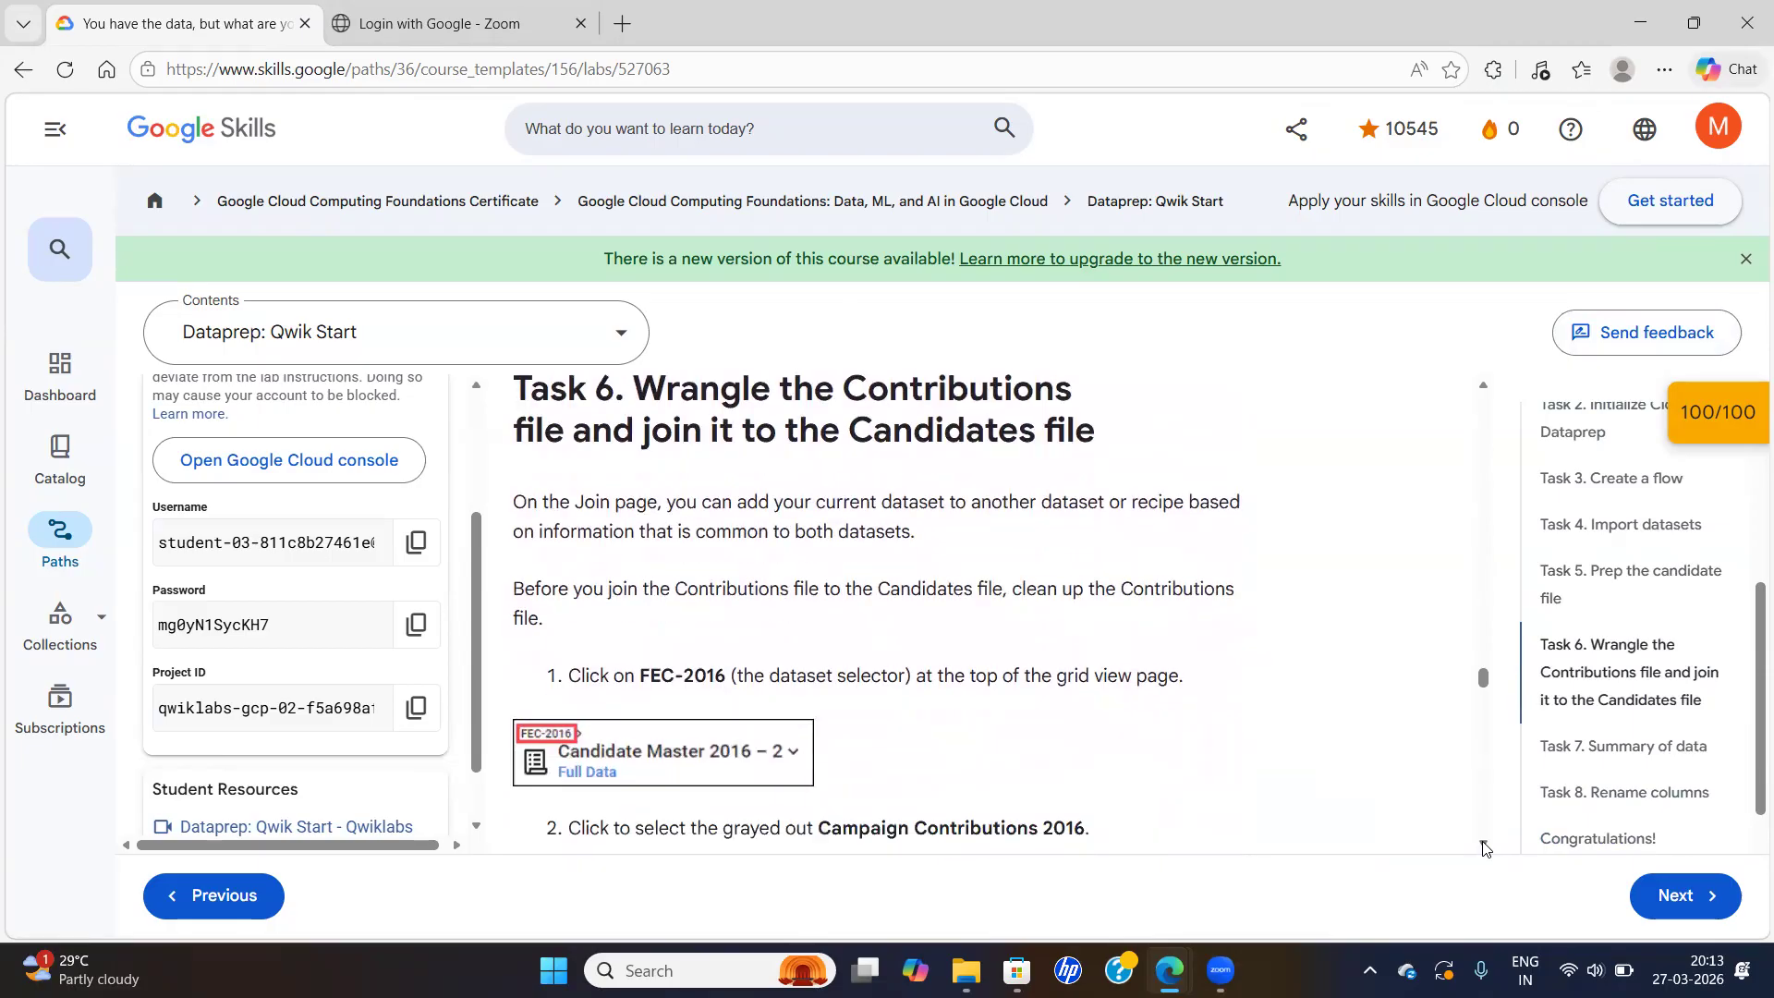
scroll(1483, 847, down, 4)
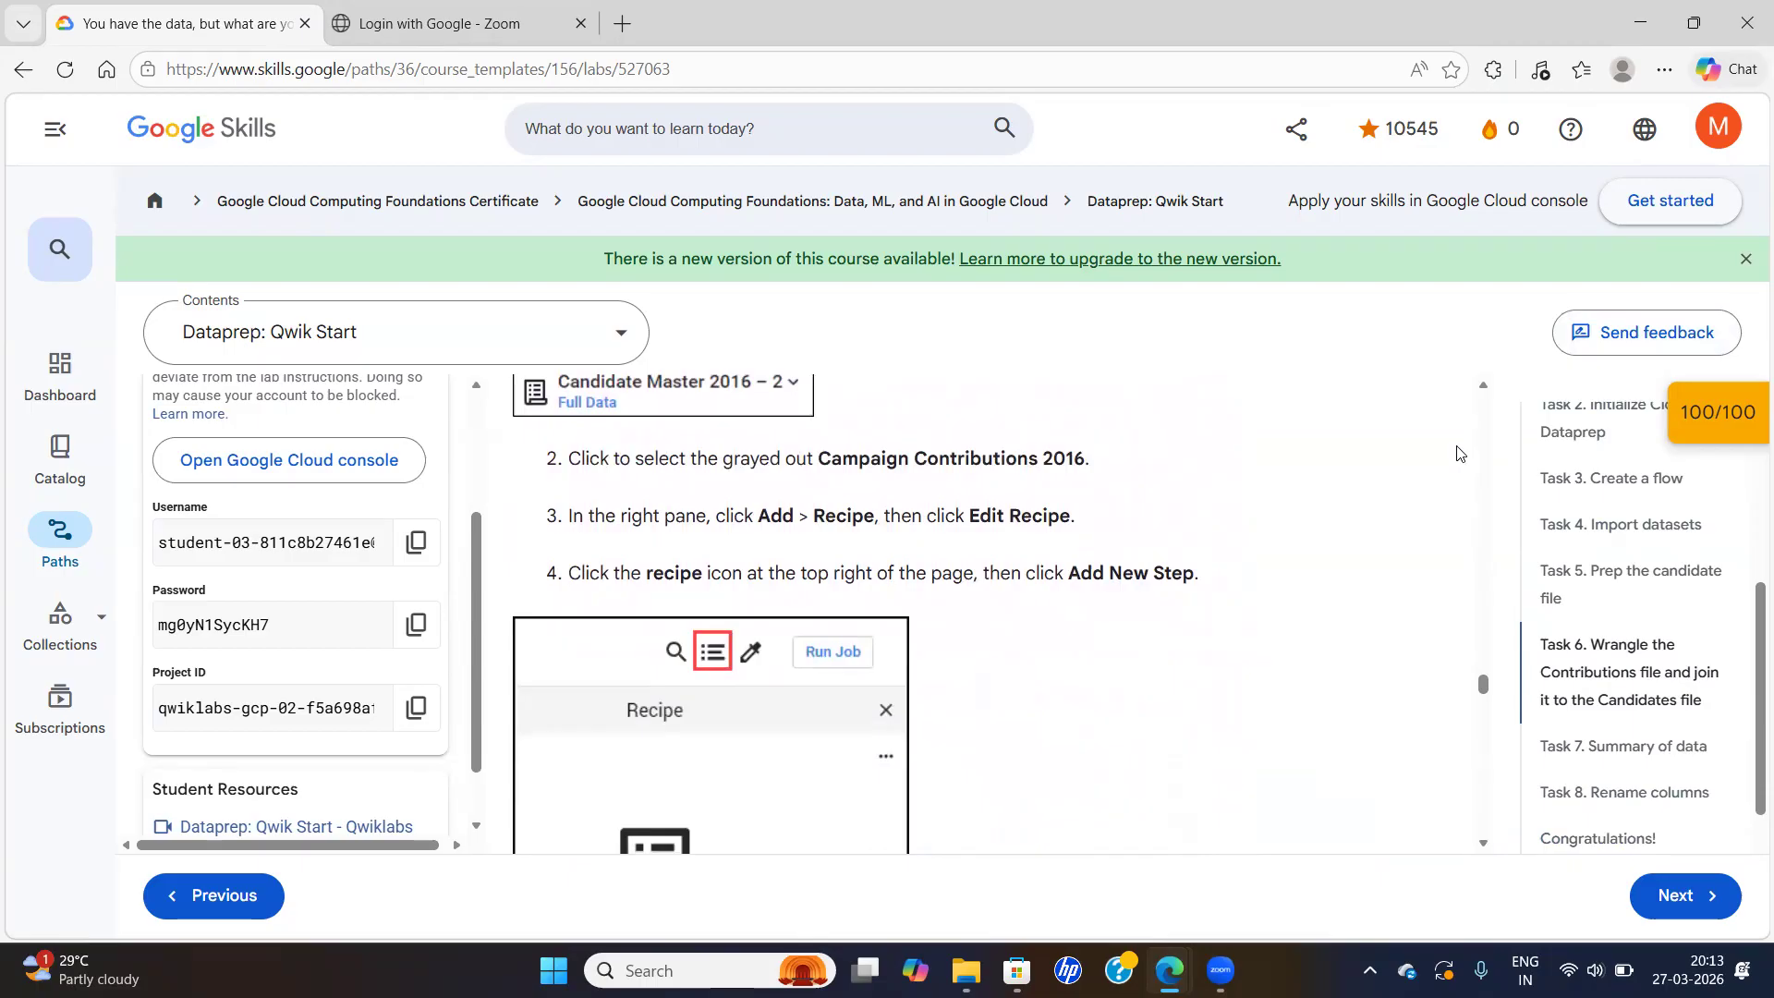
scroll(1485, 387, up, 1)
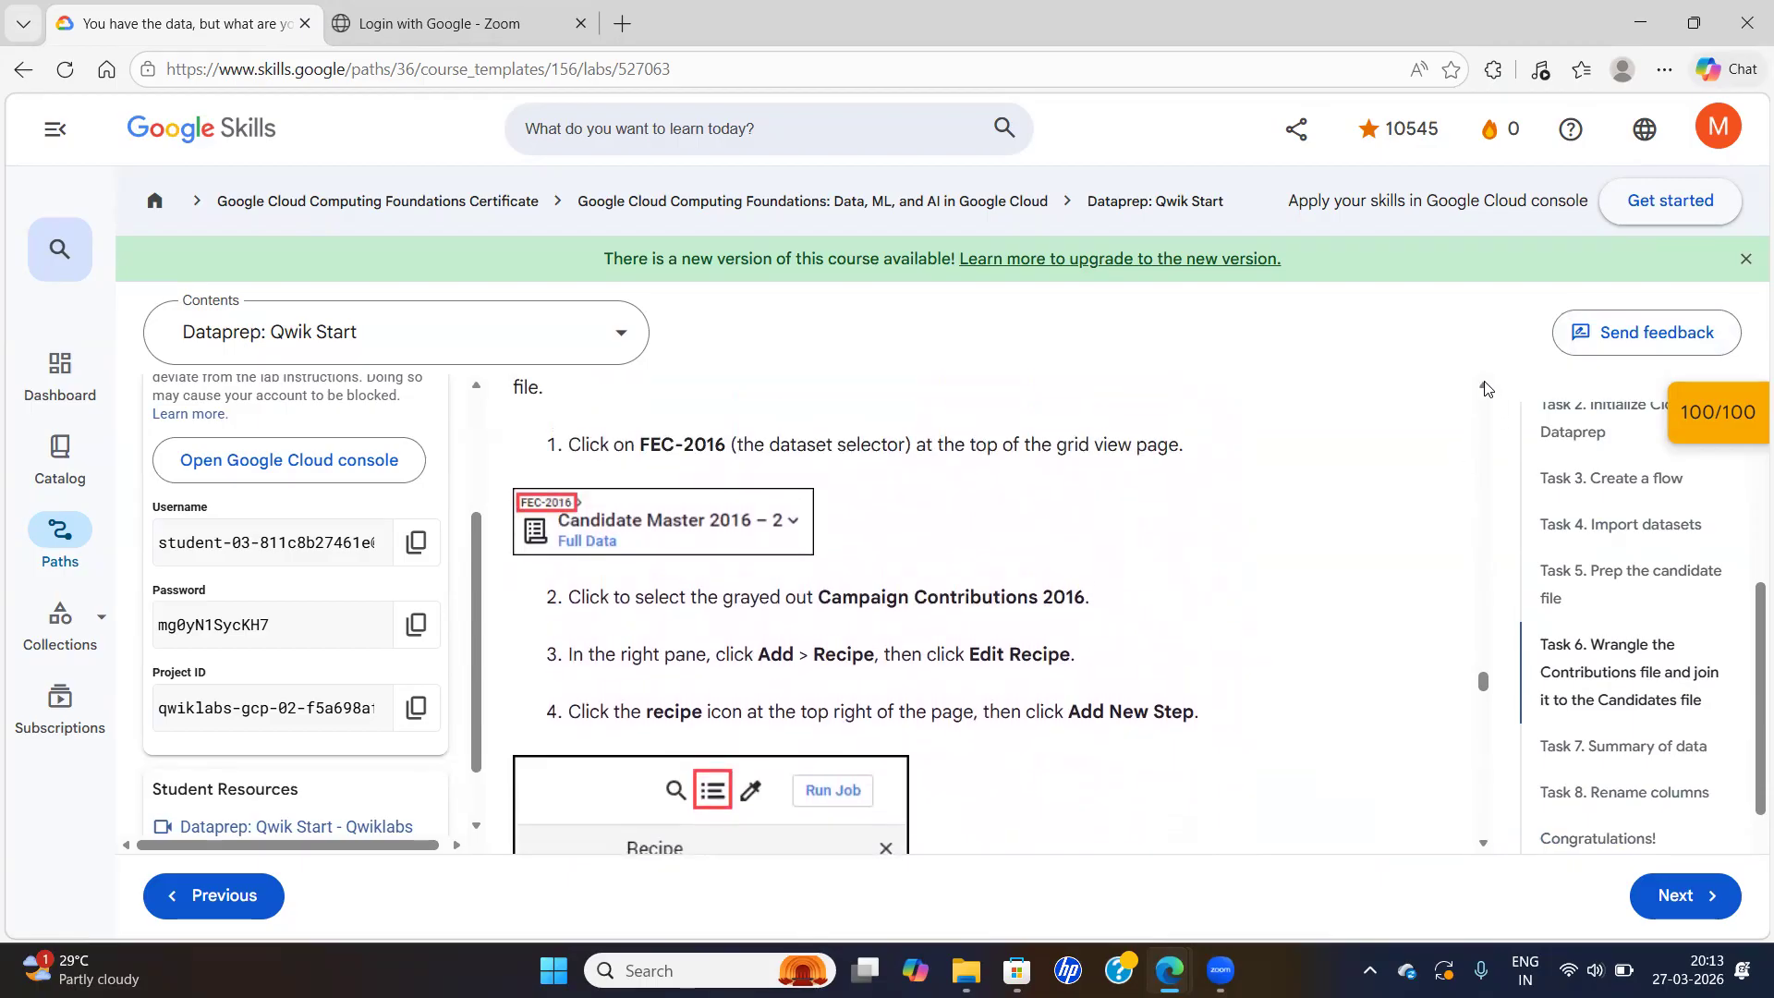
scroll(1484, 387, up, 3)
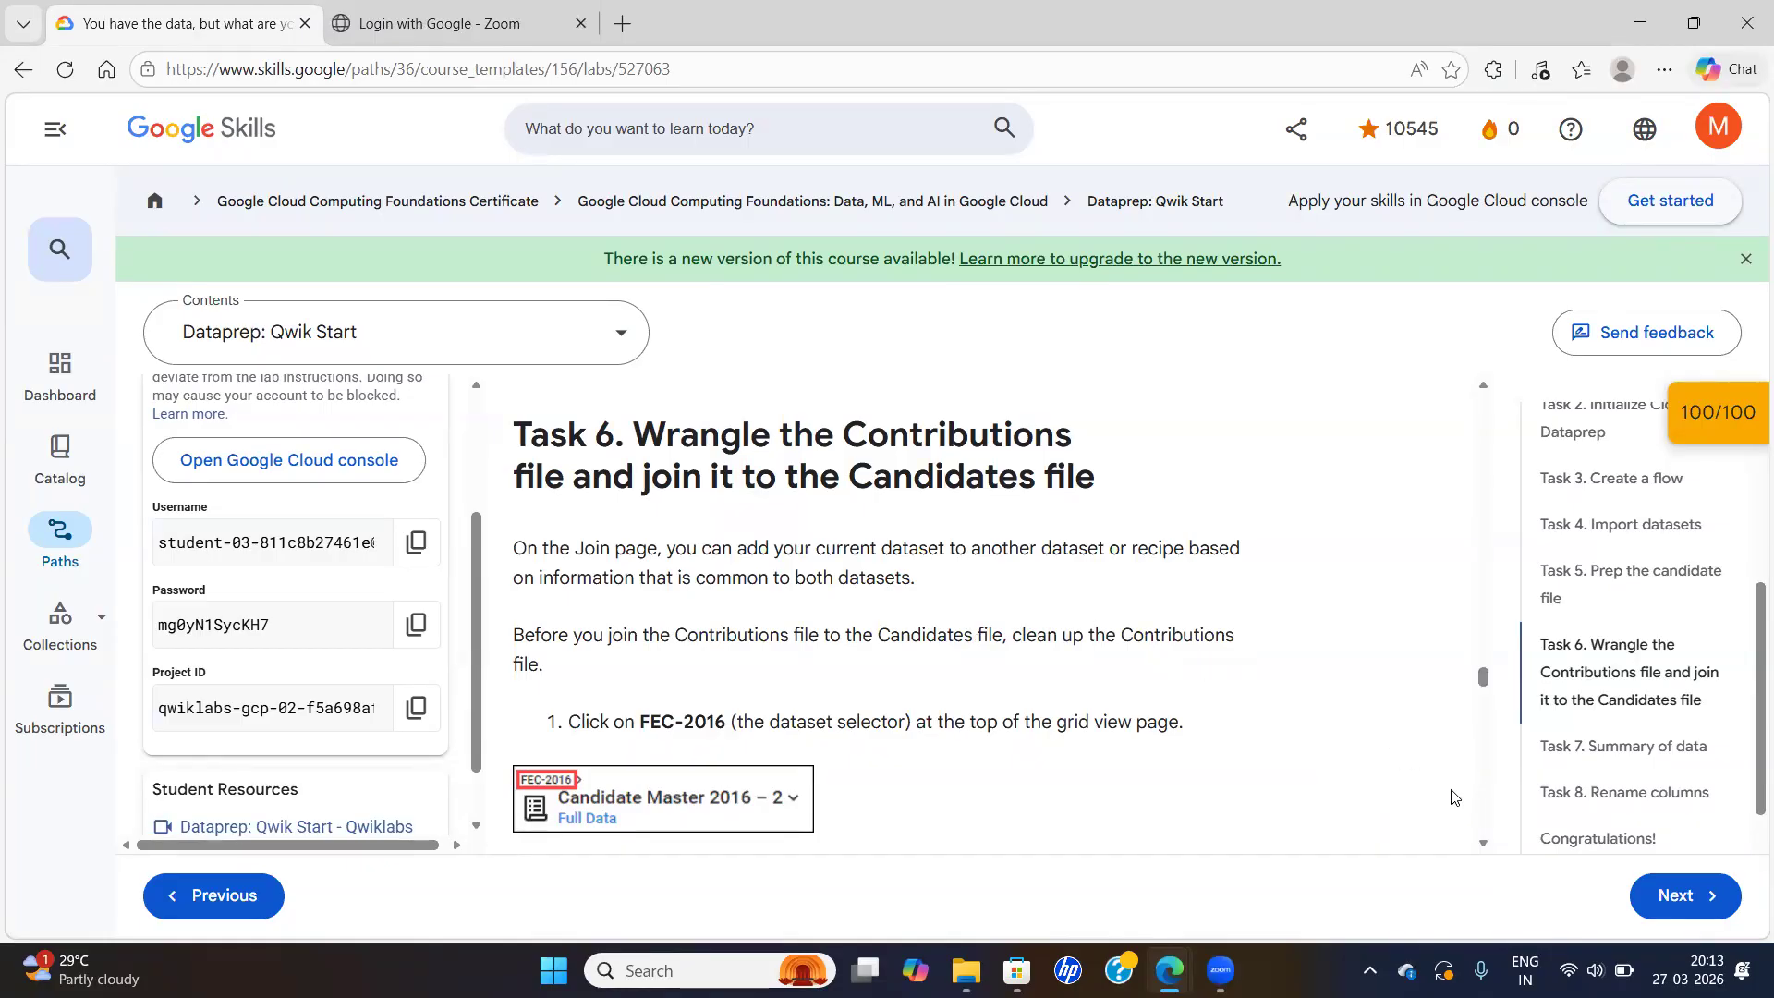
click(1483, 843)
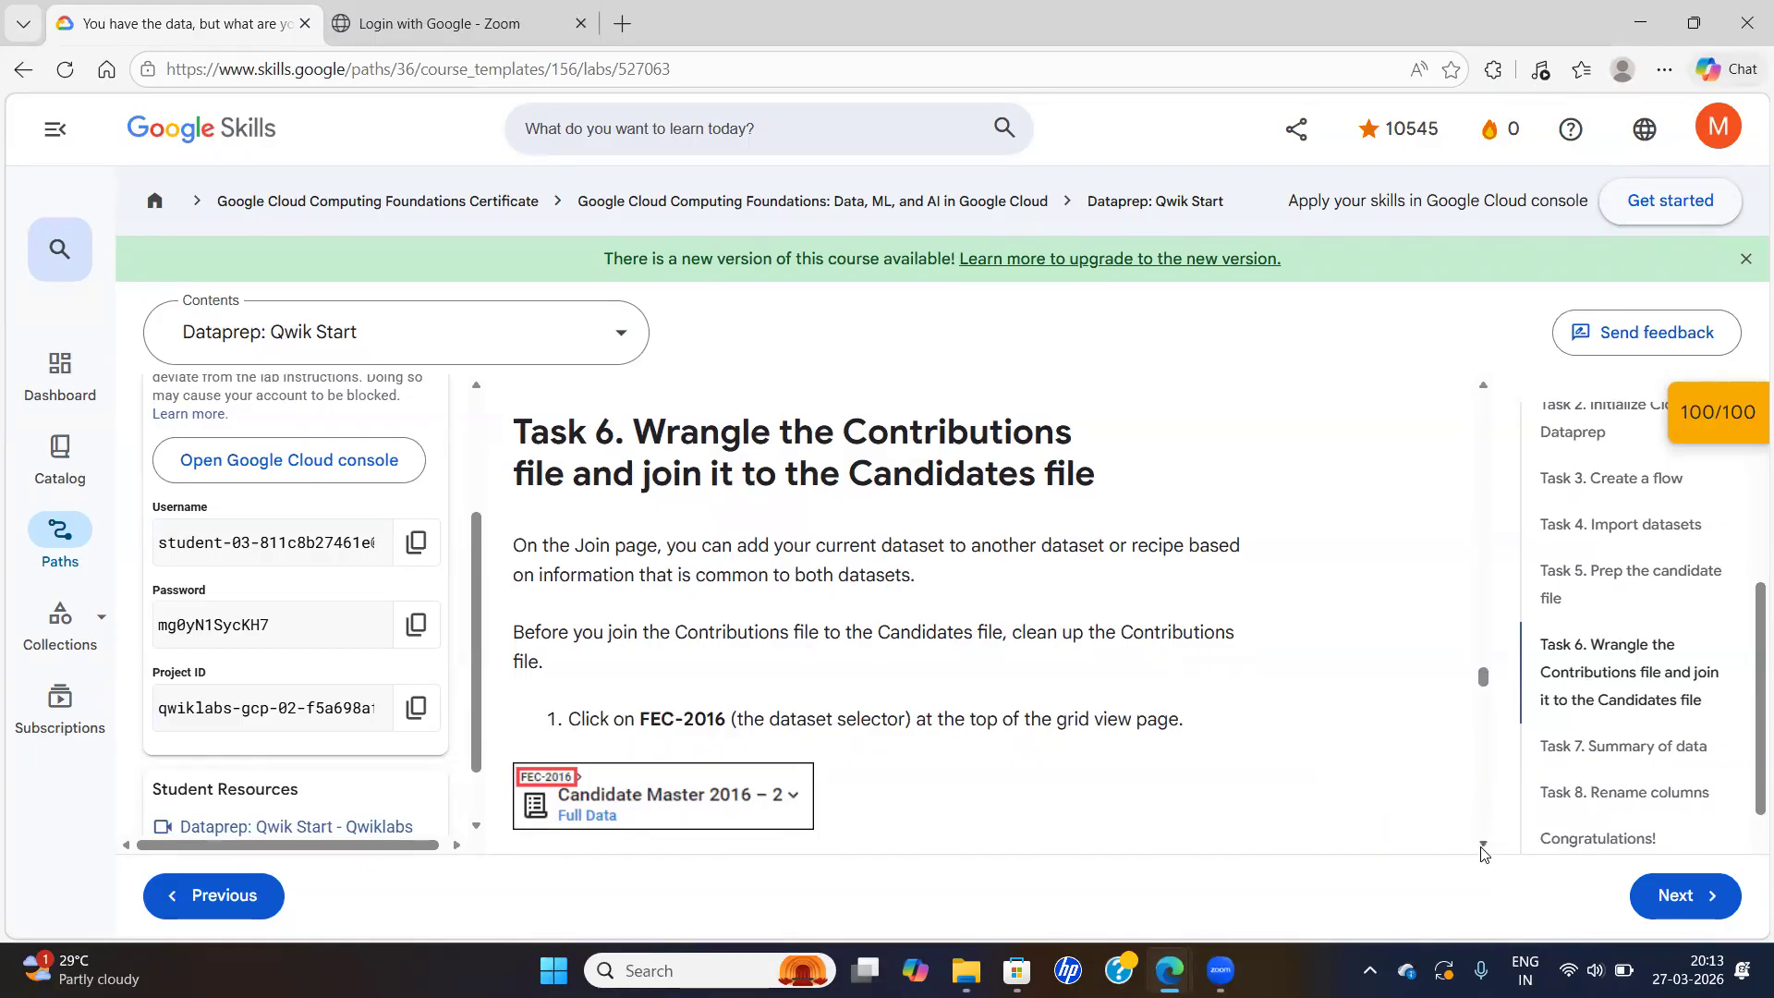
click(1483, 845)
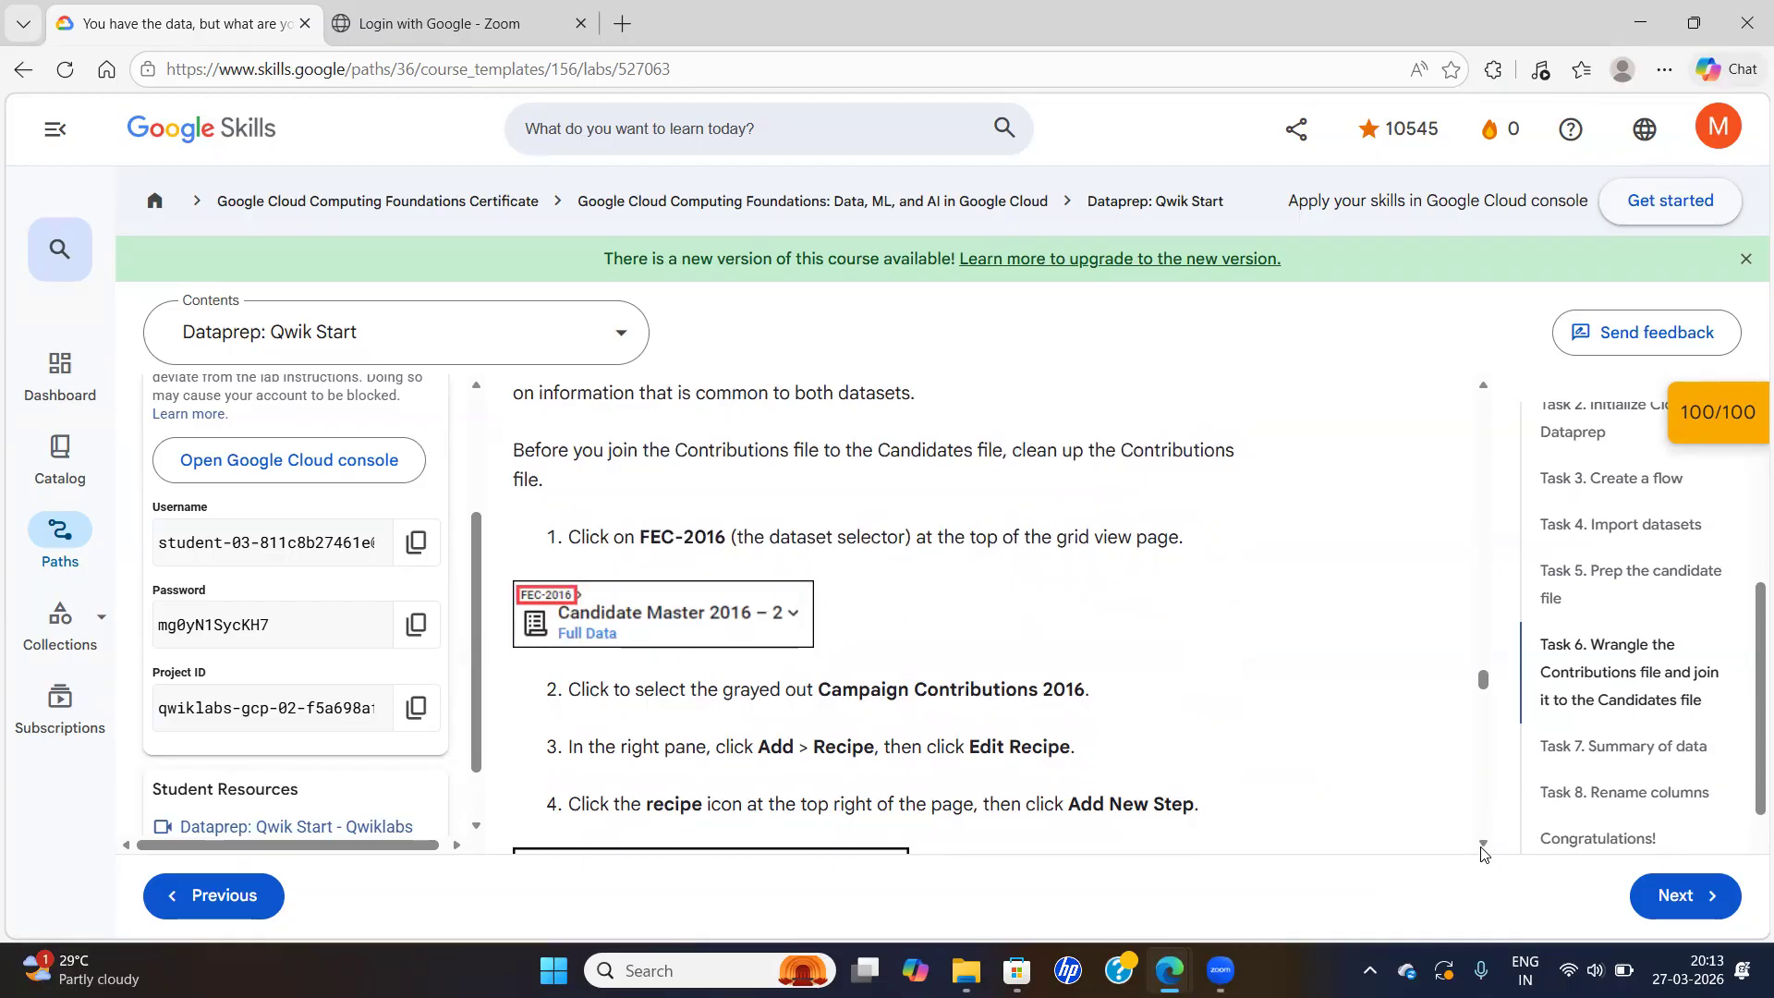
scroll(1482, 852, down, 1)
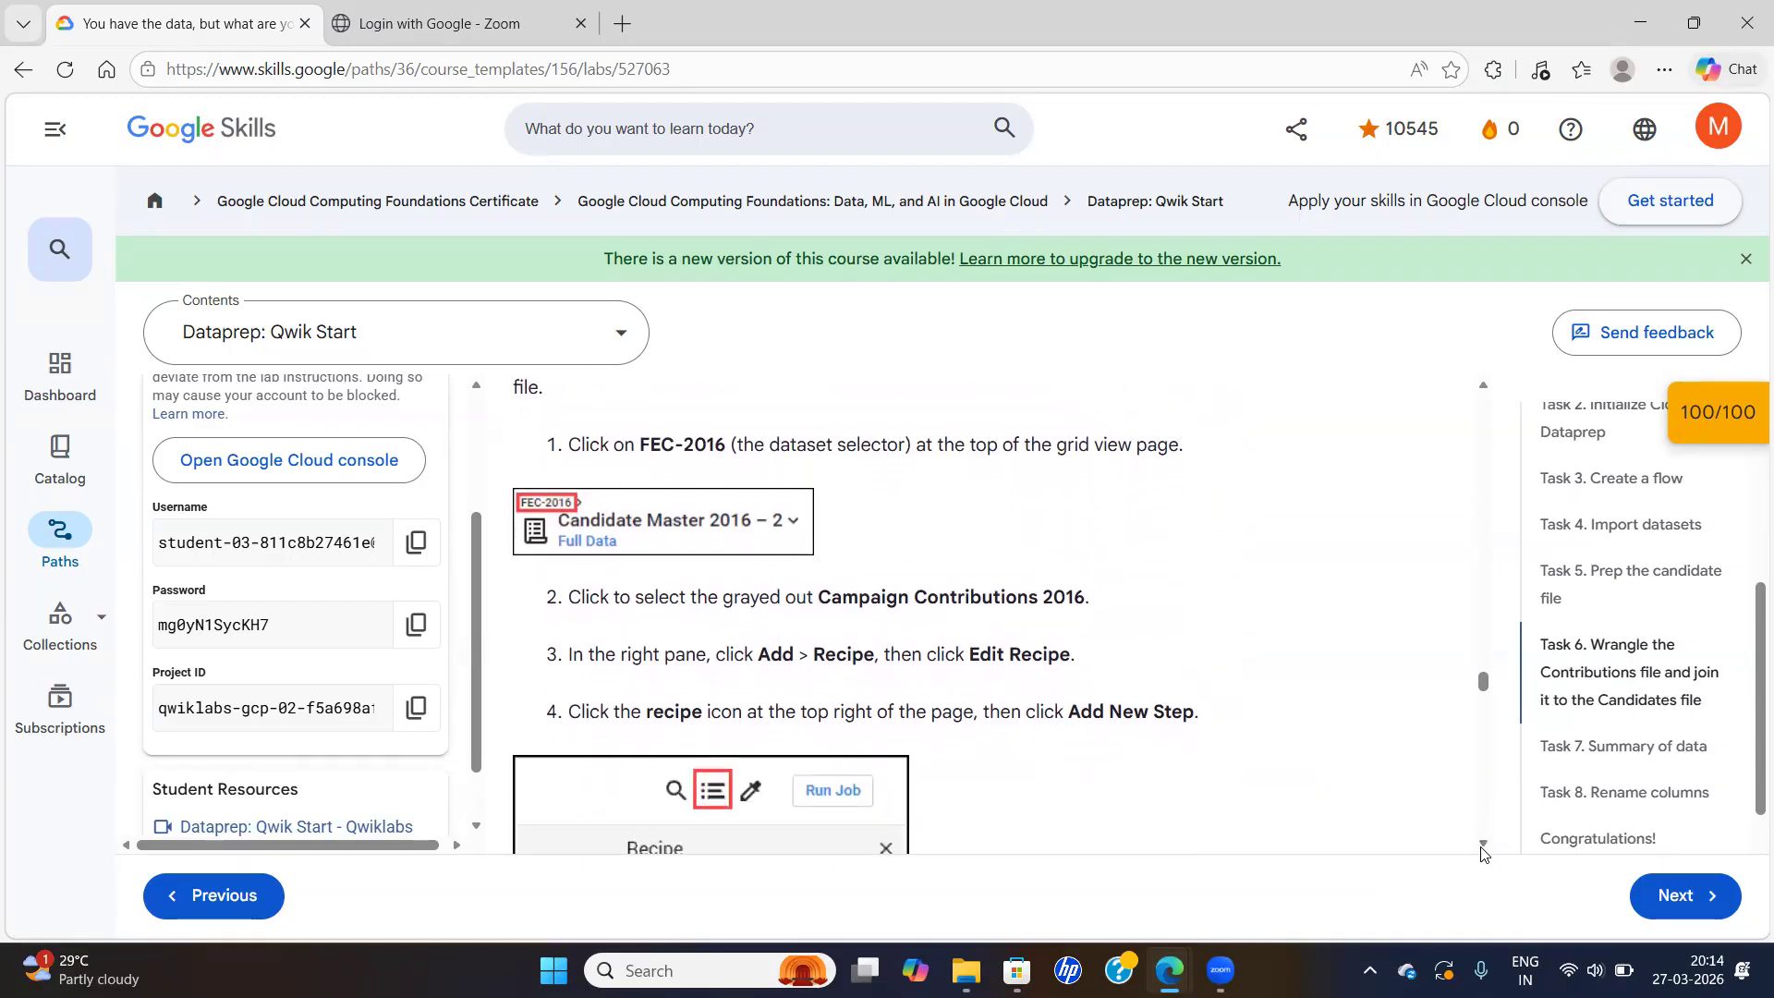
scroll(1481, 850, down, 1)
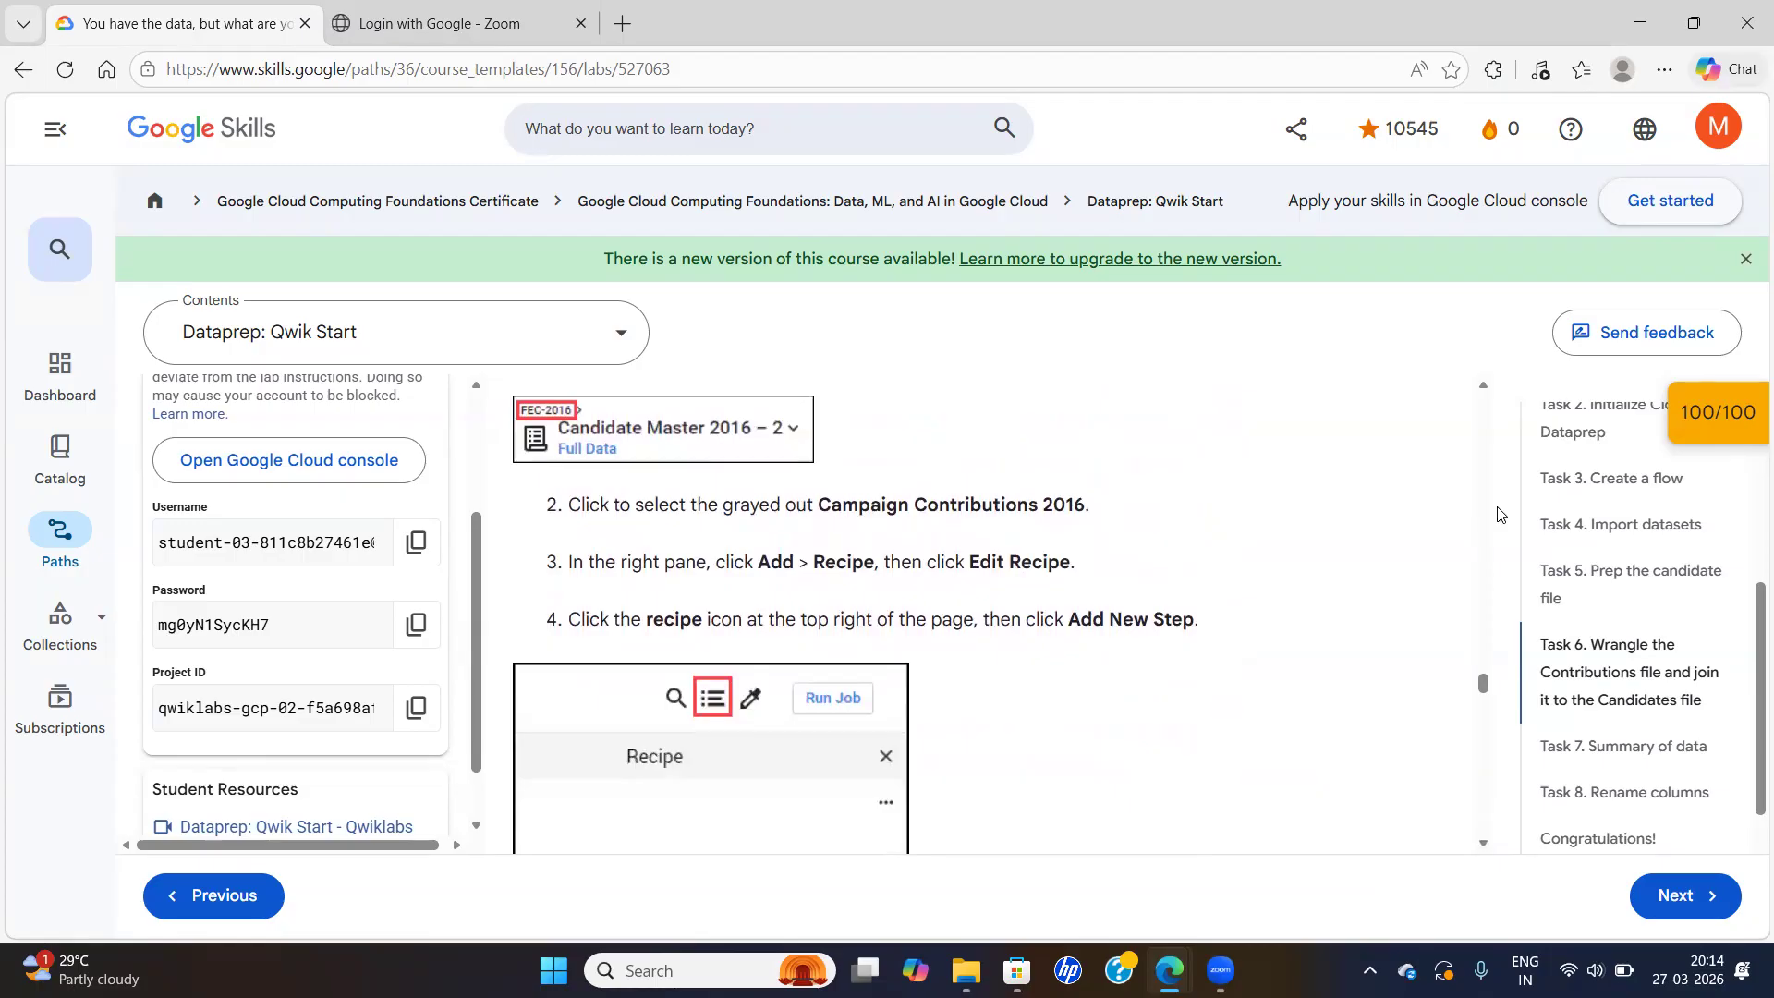
click(1483, 386)
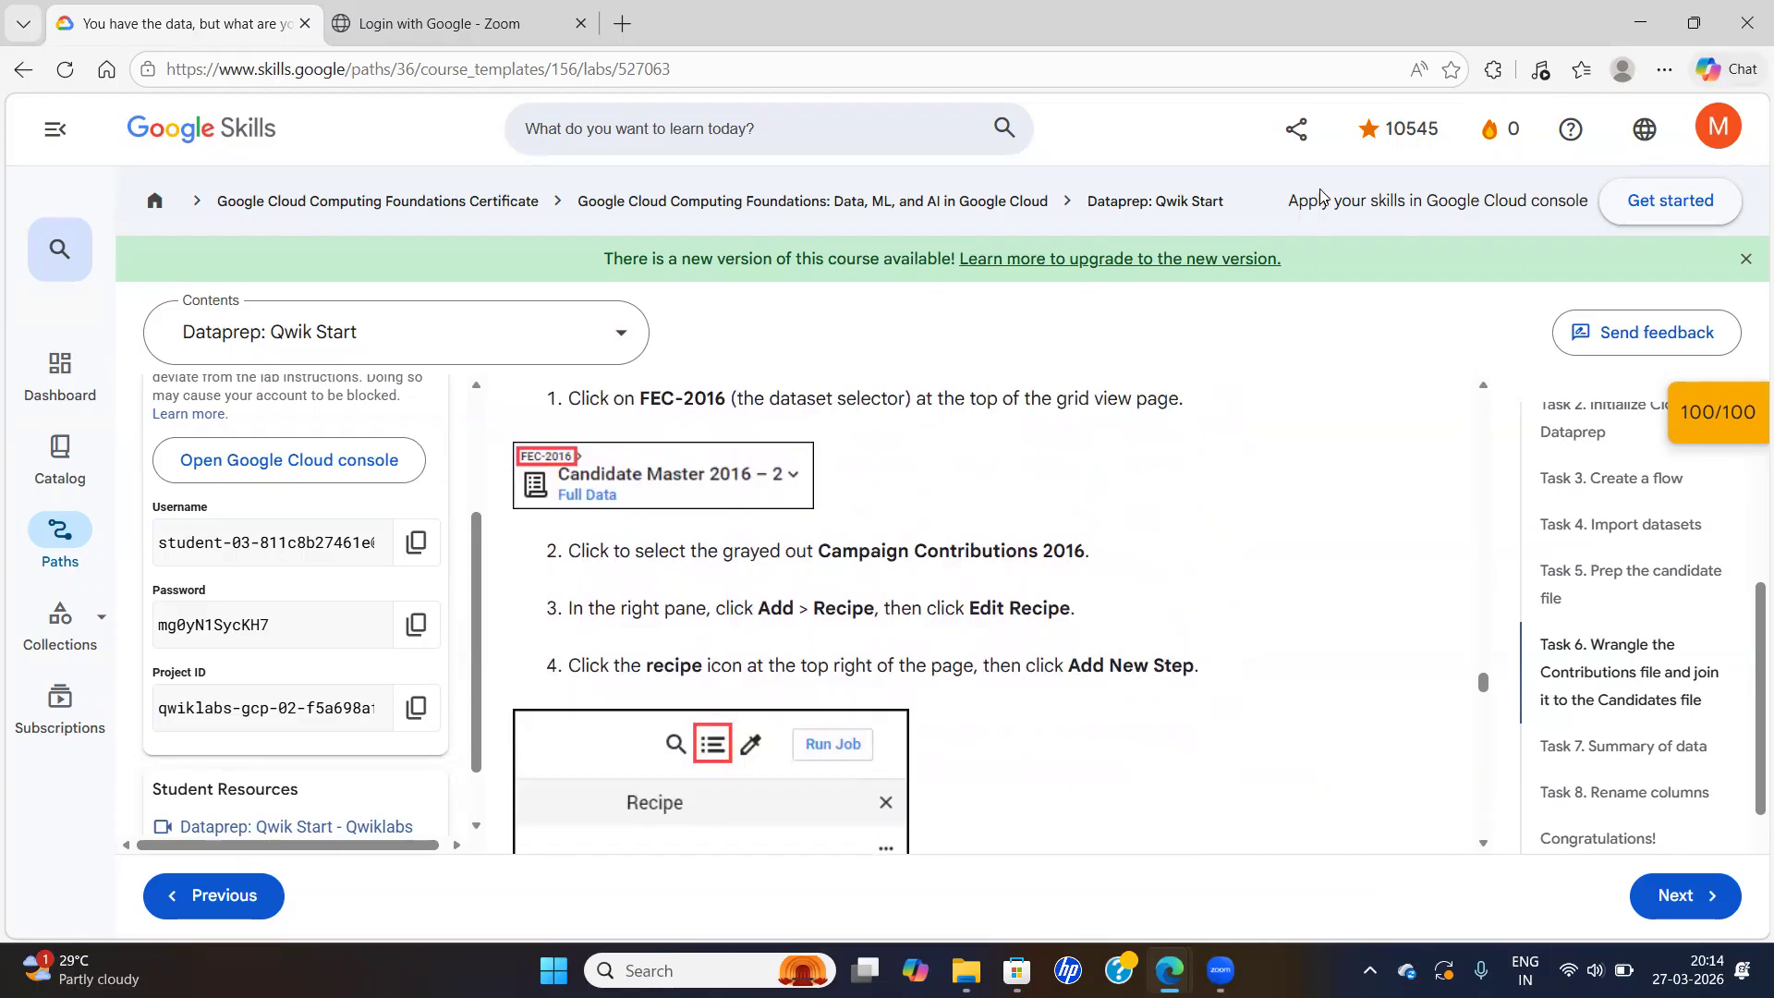
Go back from the Candidate Master 2016 recipe to the FEC-2016 flow and select the Campaign Contributions 2016.txt dataset
key(alt+Tab)
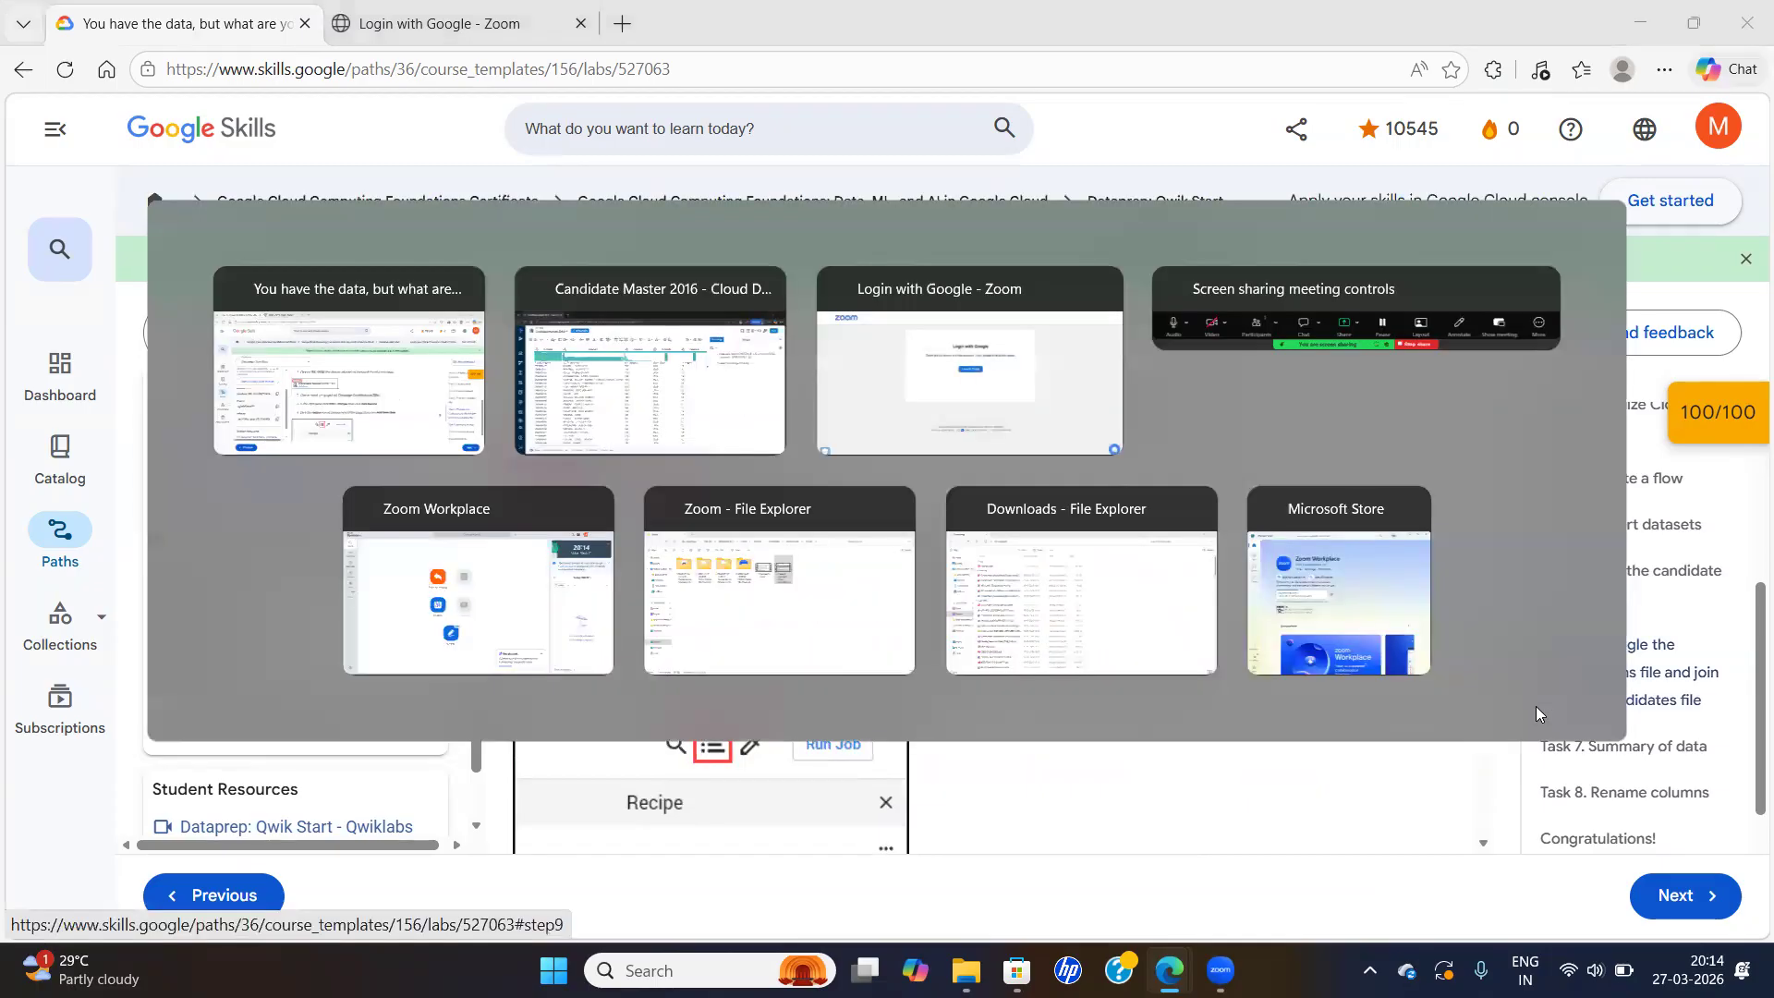
click(148, 111)
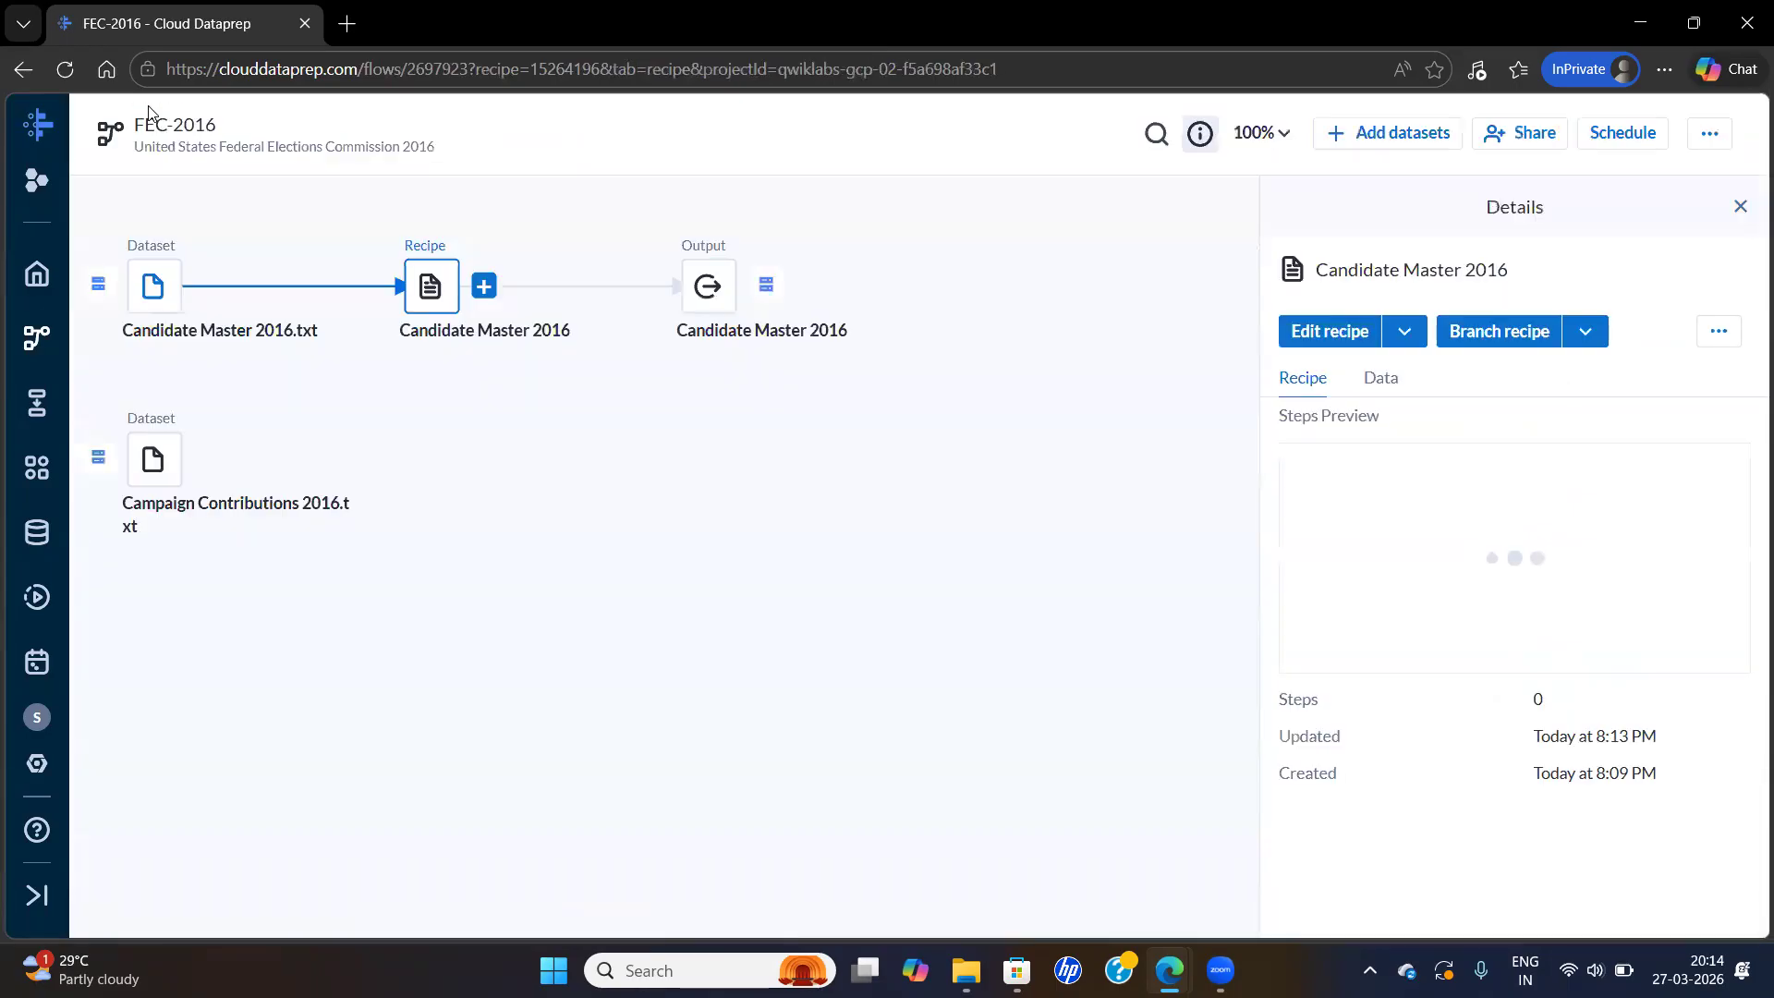
key(alt+Tab)
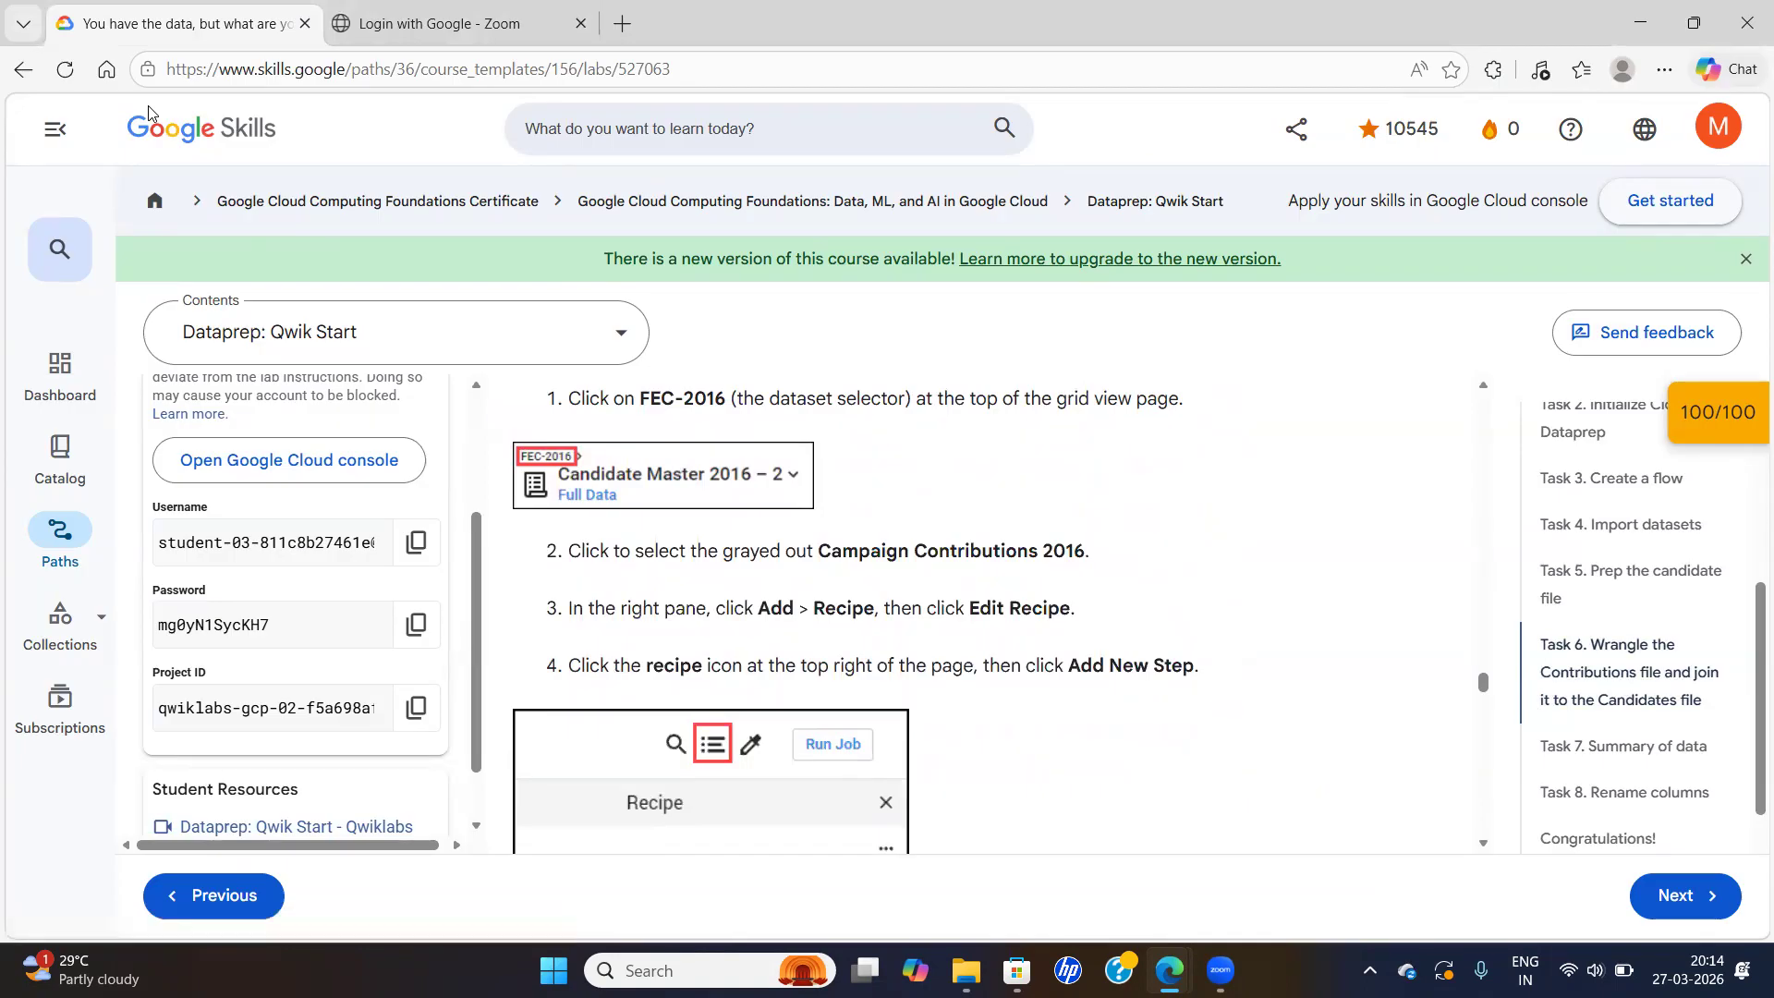
key(alt+Tab)
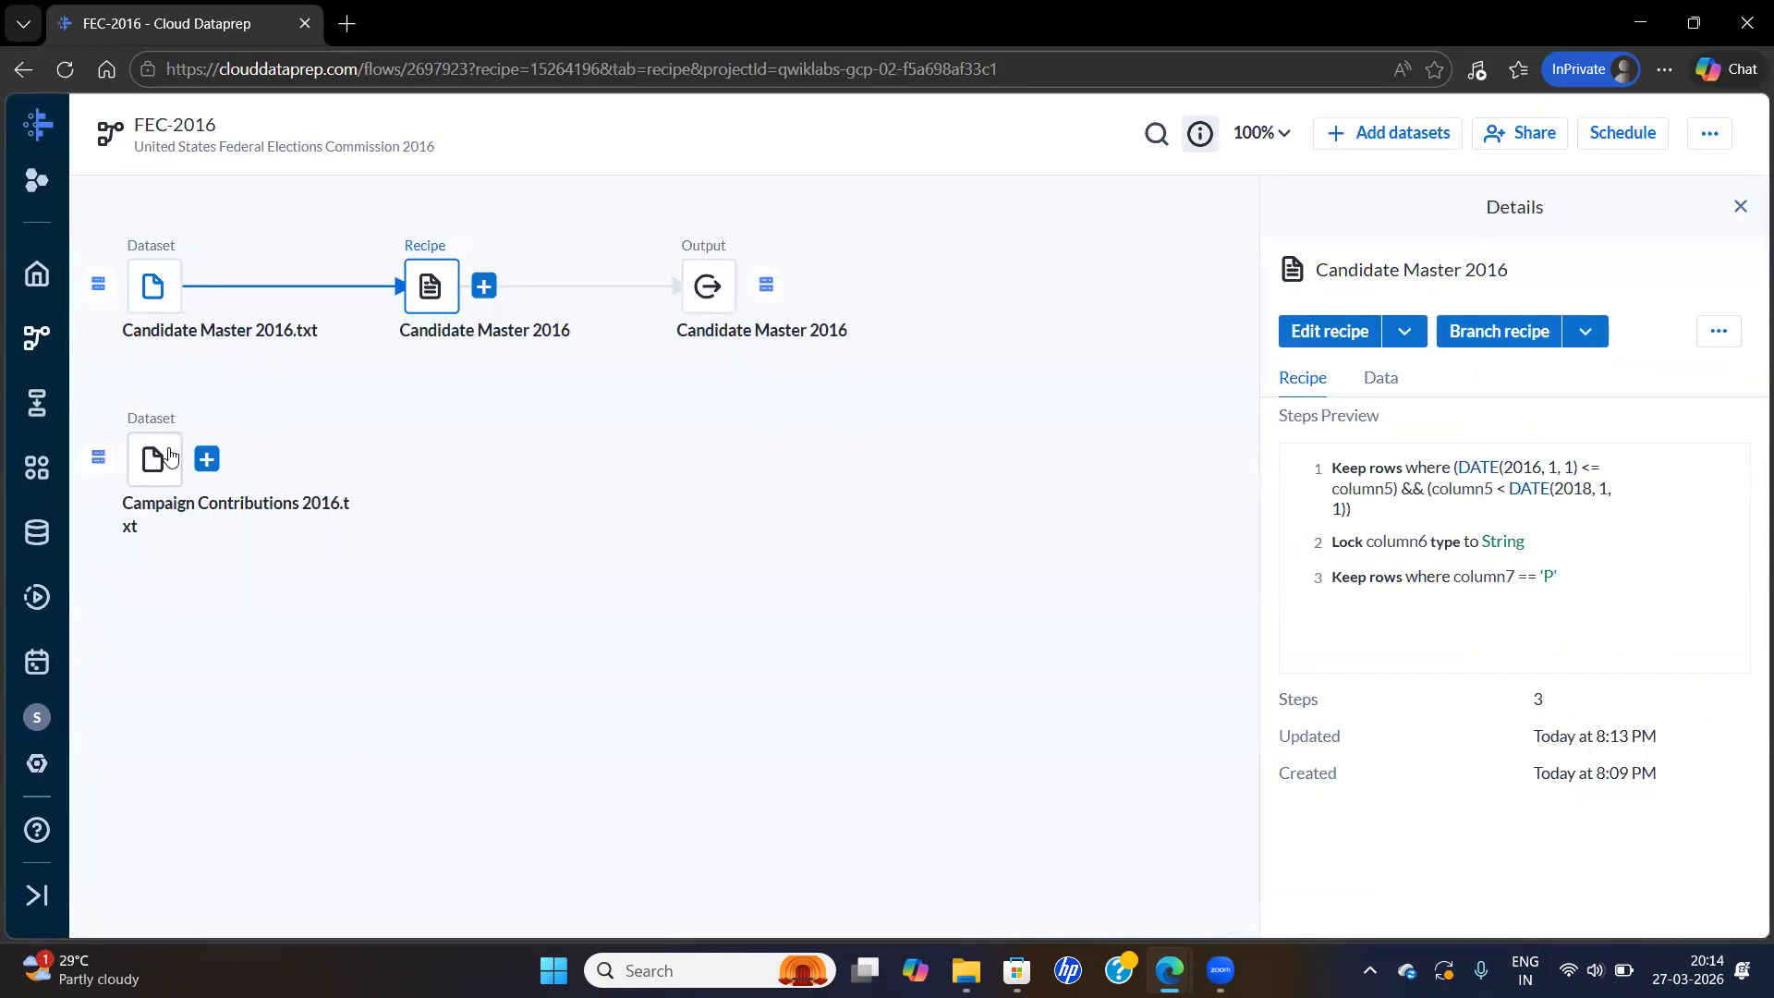
click(169, 454)
key(alt+Tab)
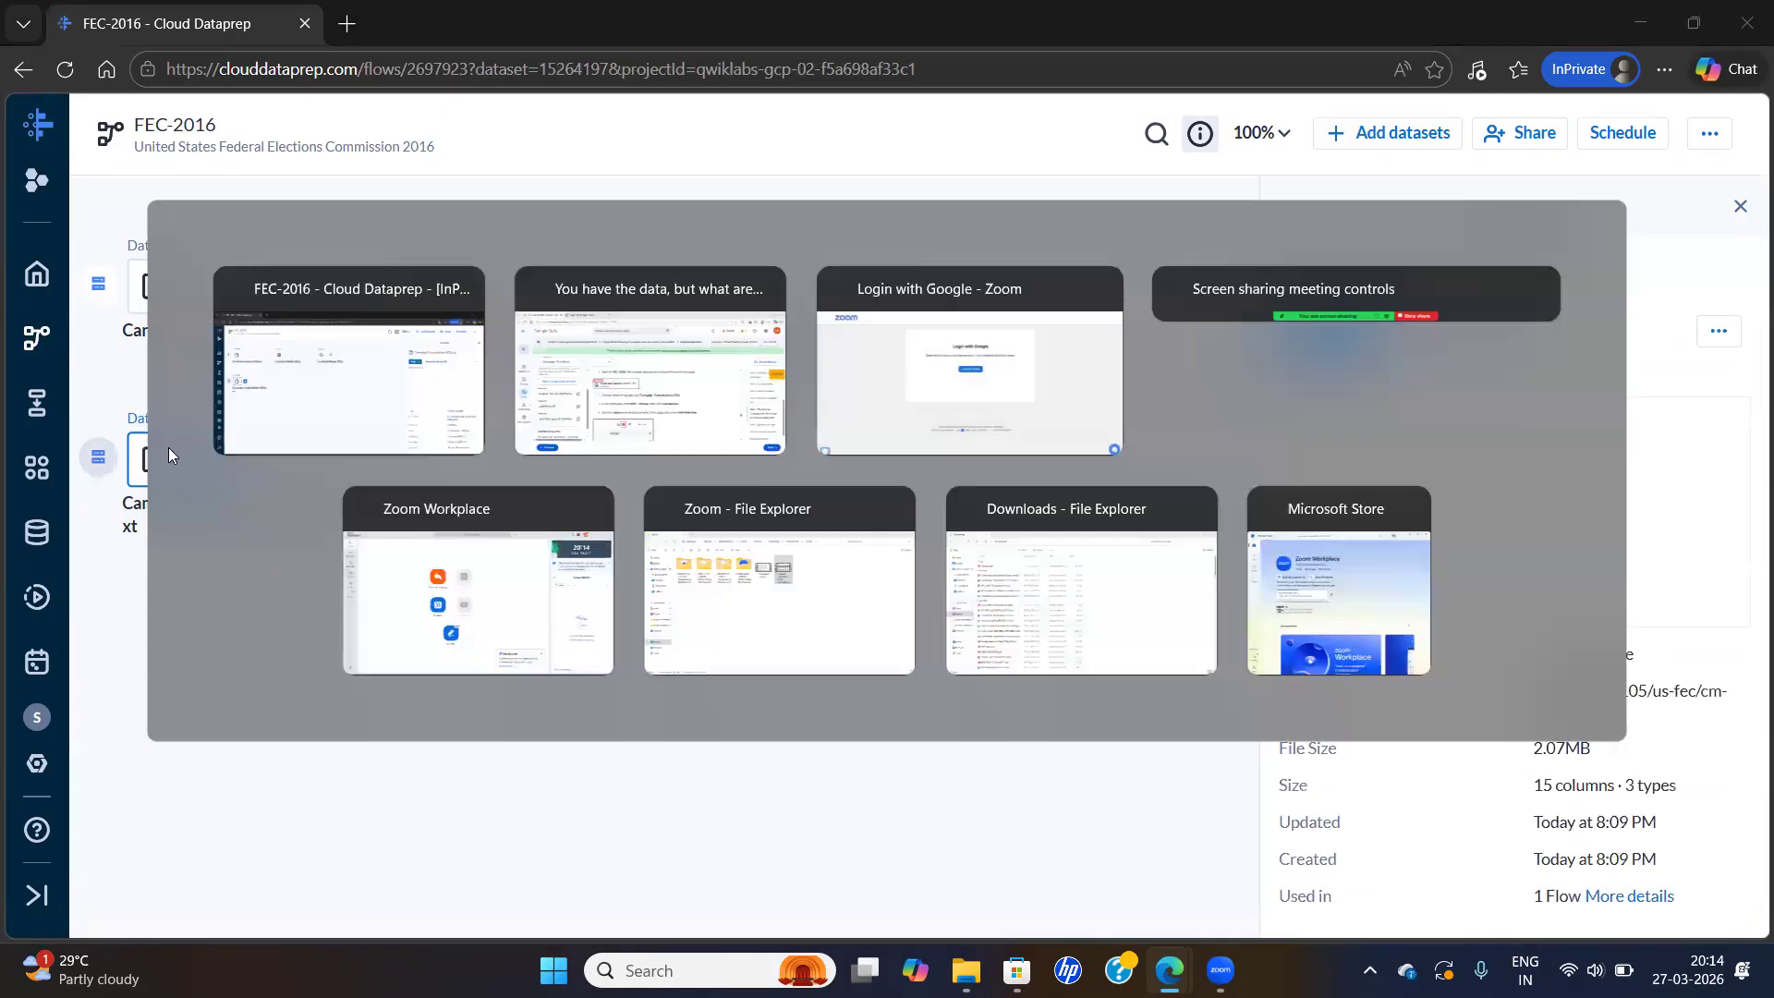
key(alt+Tab)
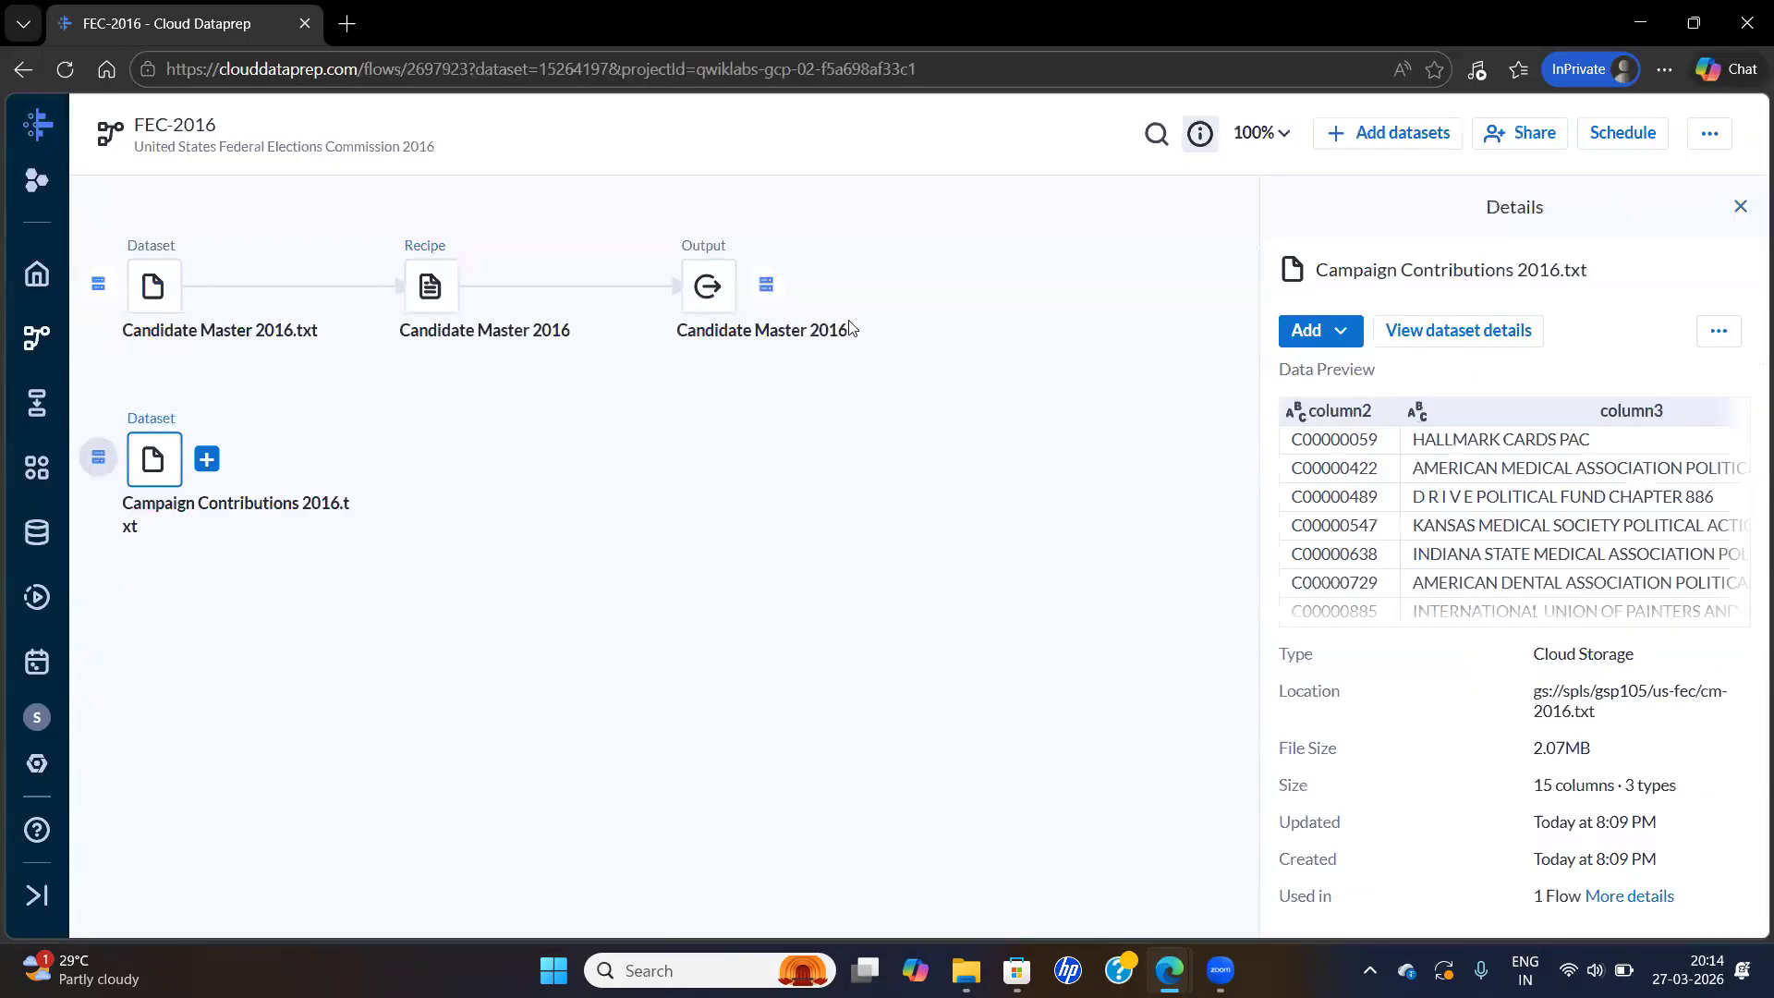
Add a recipe to the Campaign Contributions 2016.txt dataset and open it for editing
click(1341, 334)
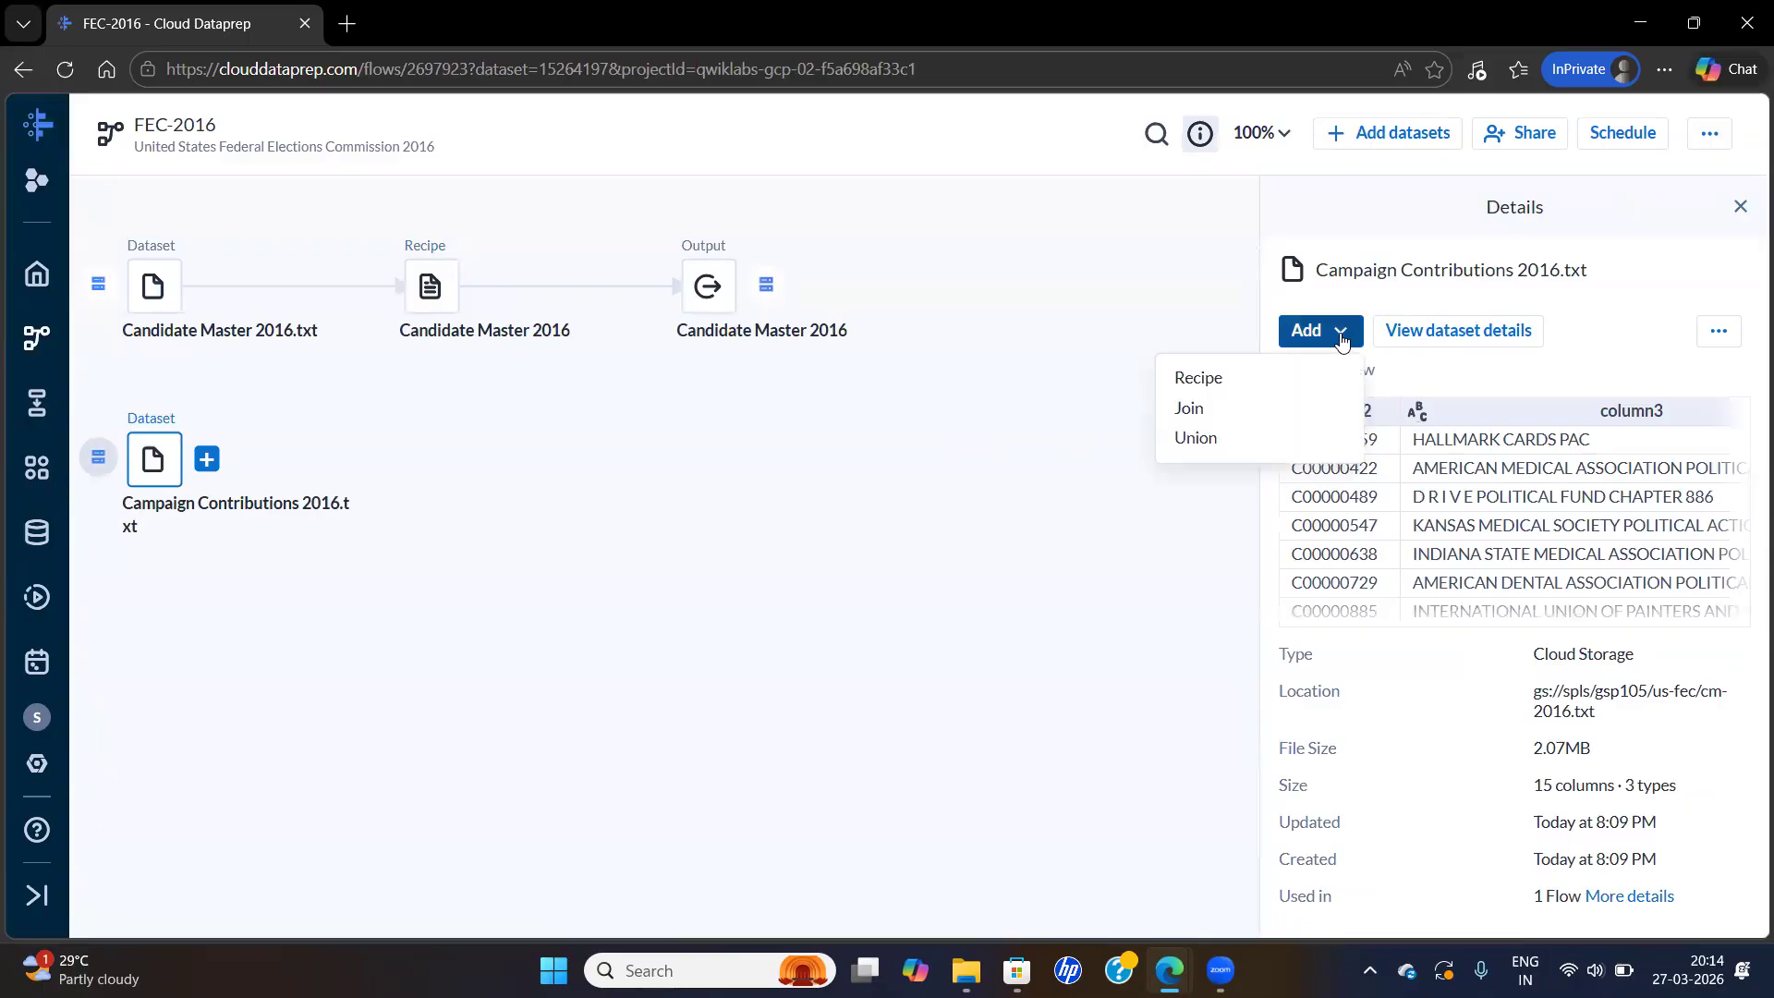
click(1256, 381)
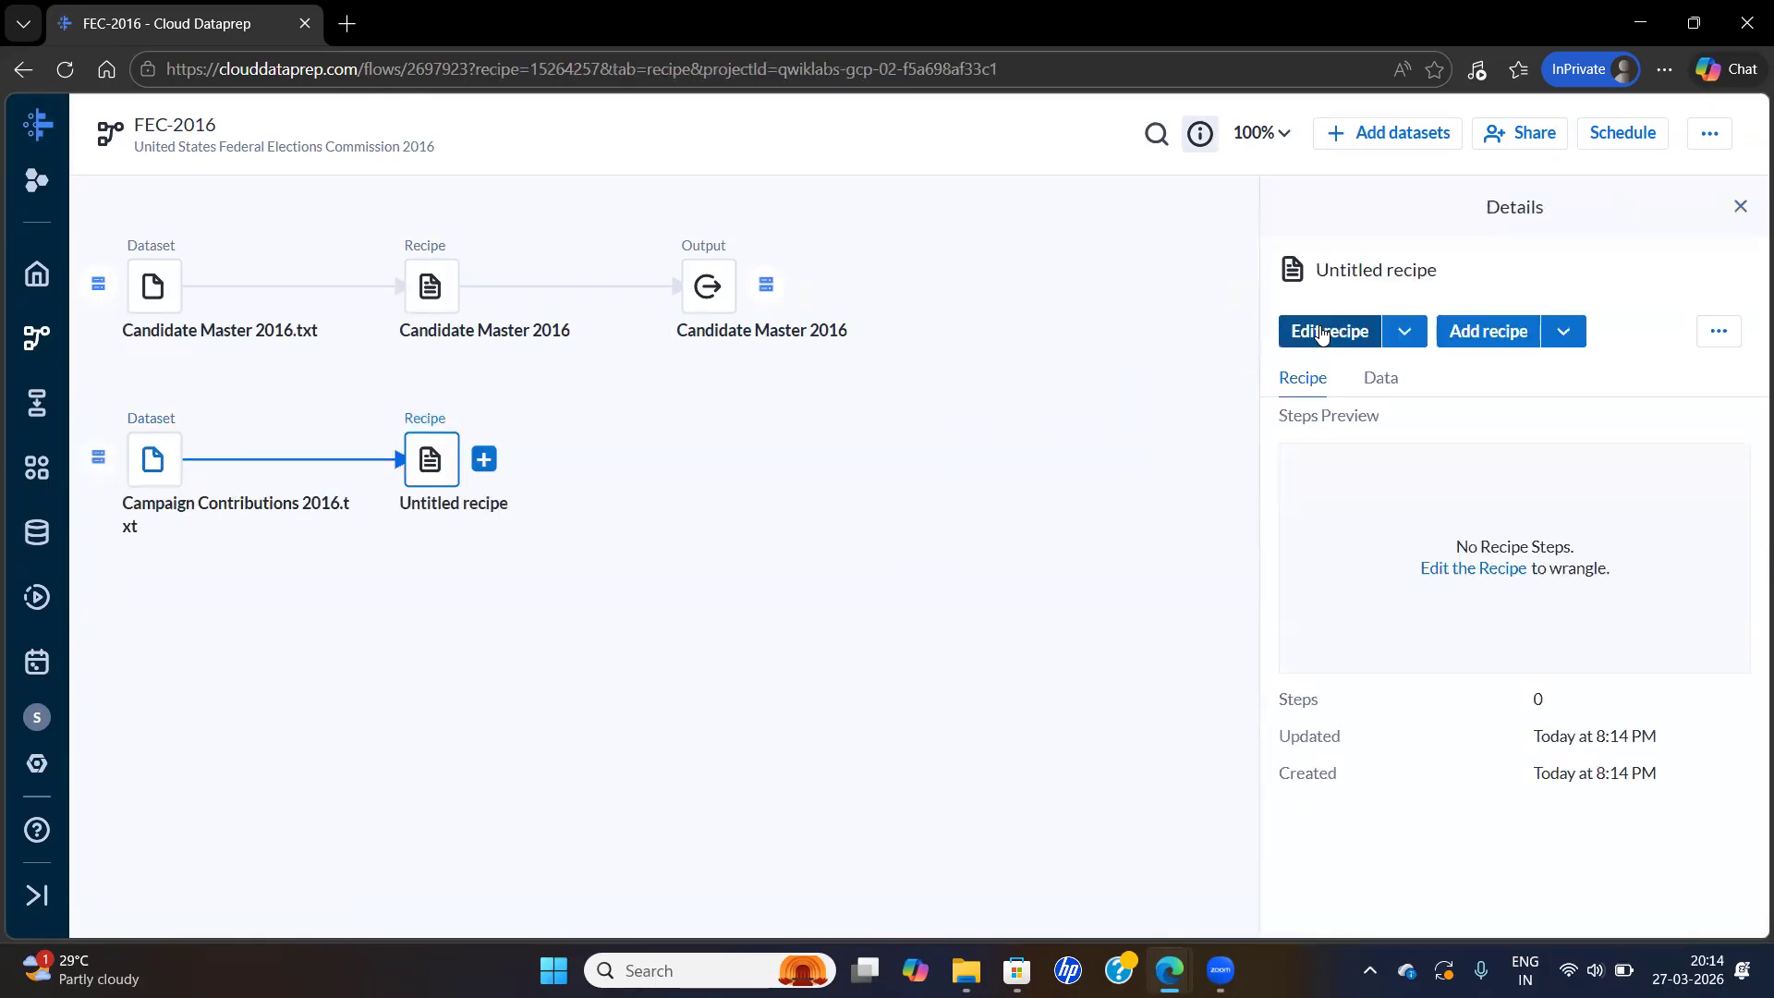
key(alt+Tab)
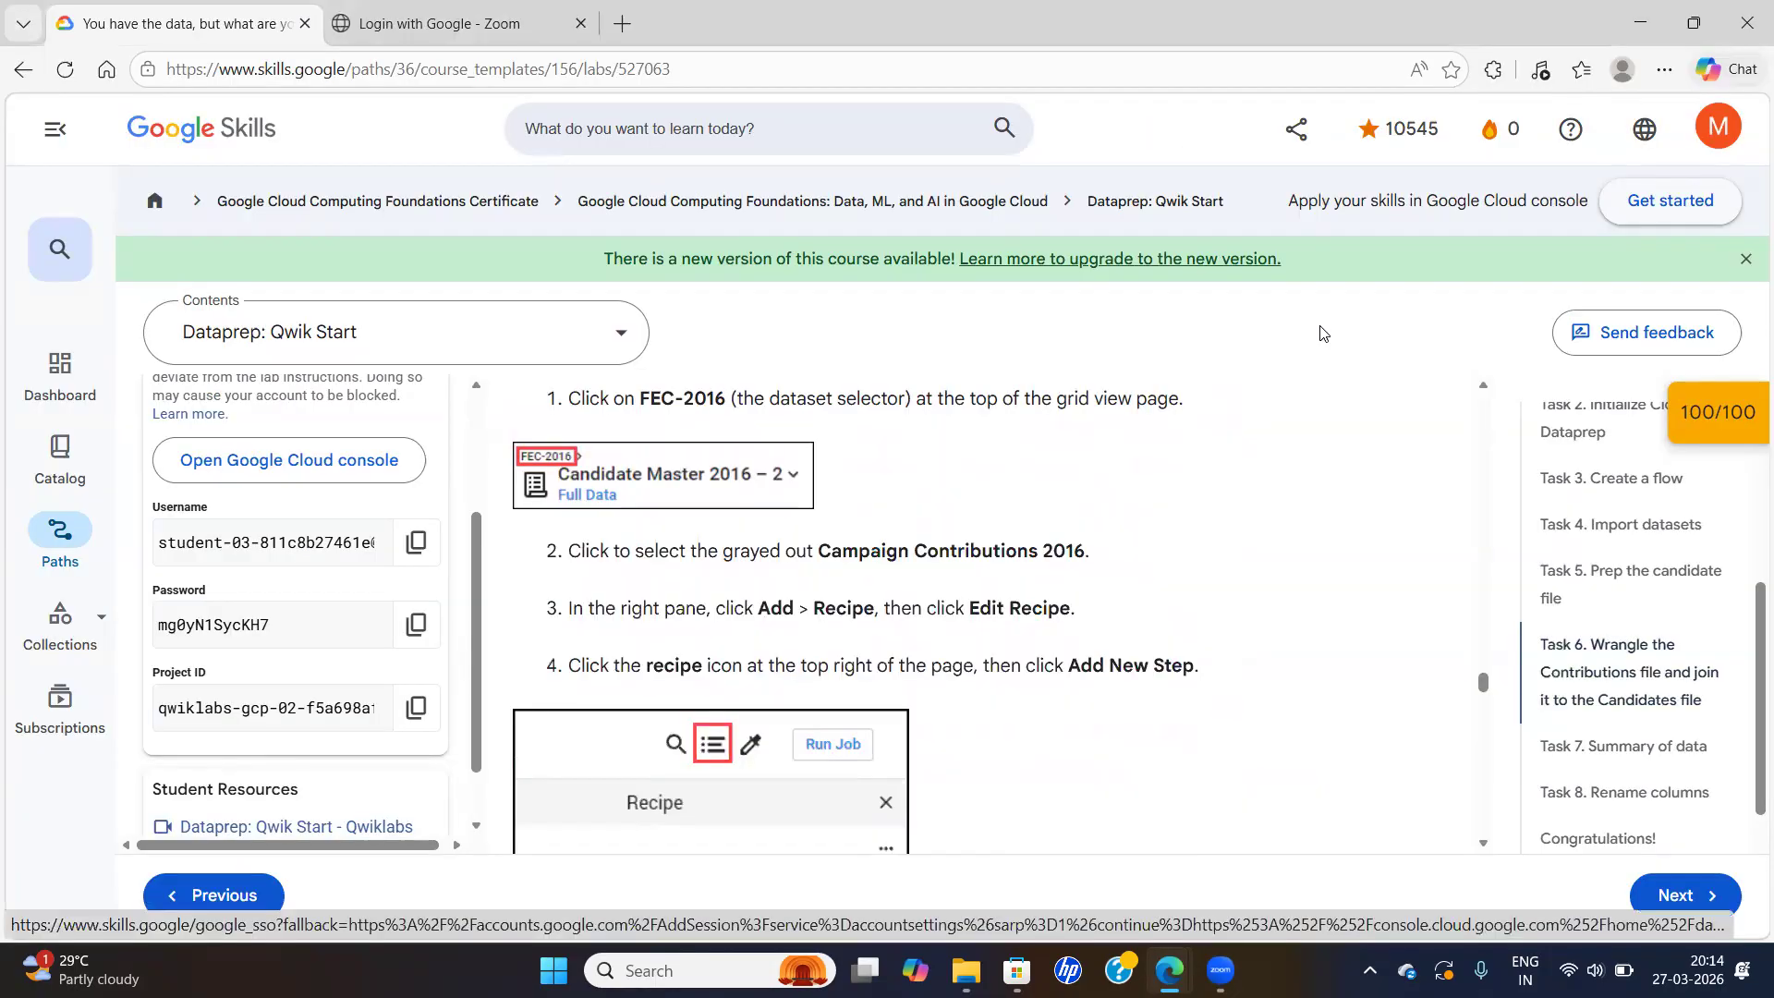
key(alt+Tab)
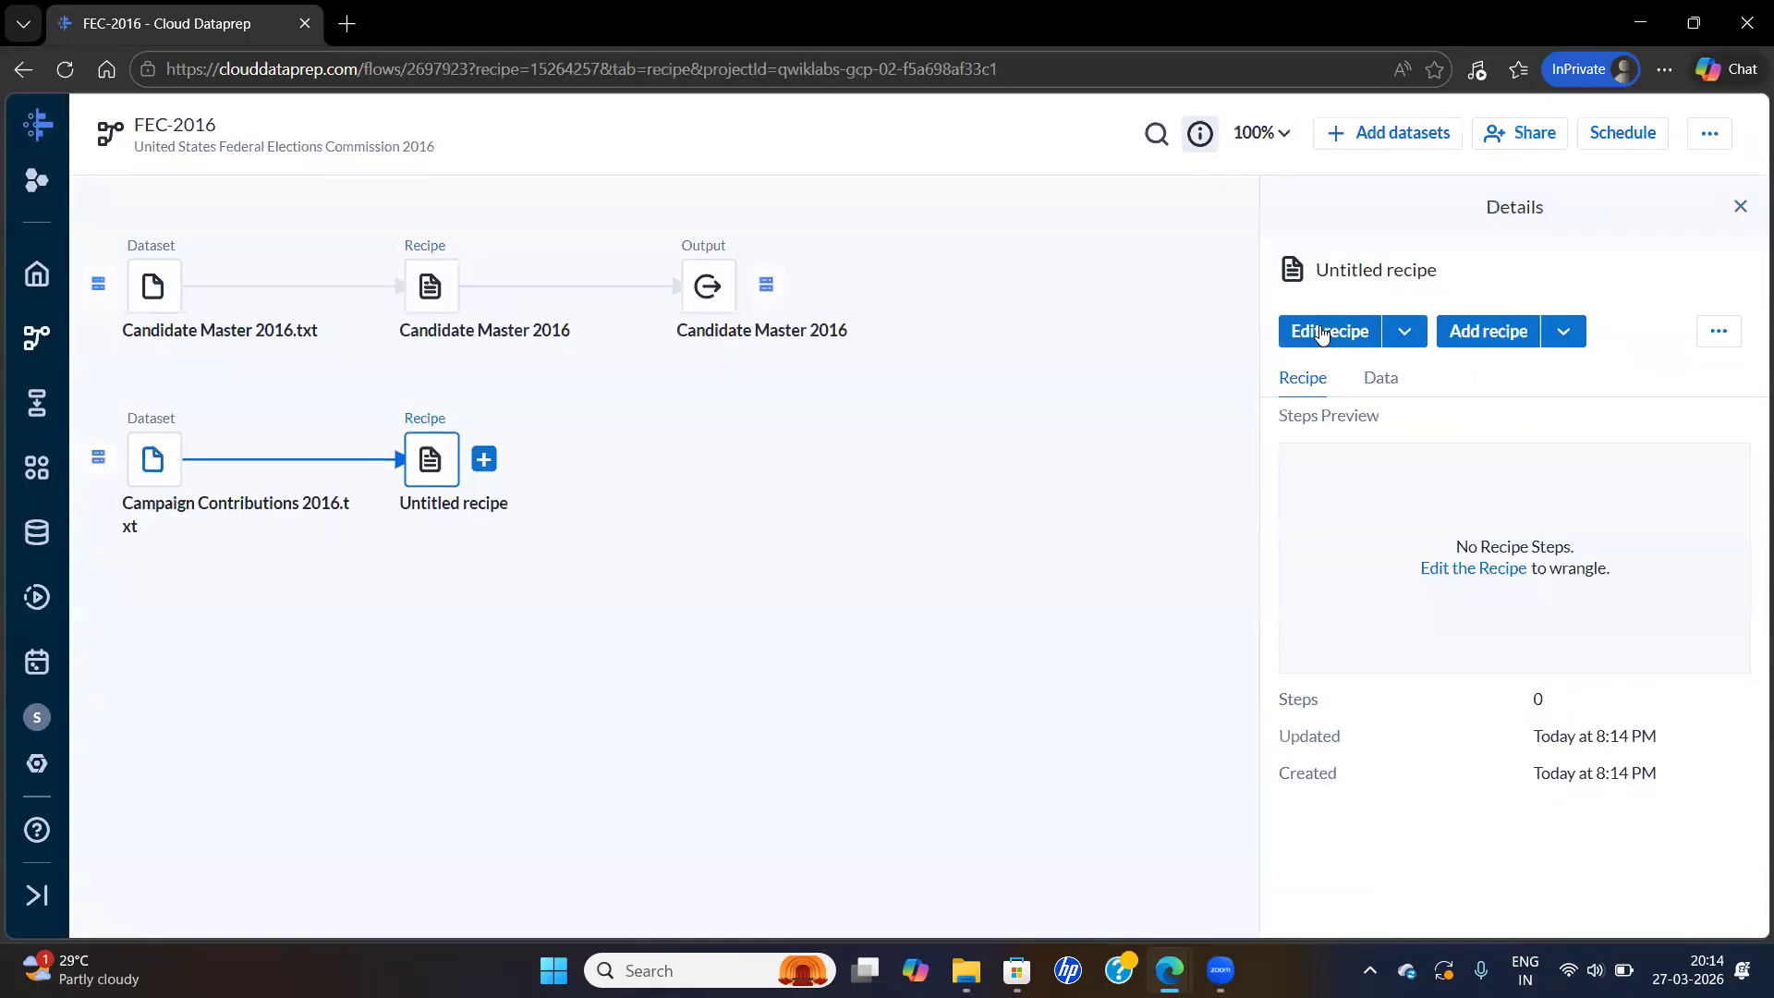
click(1331, 333)
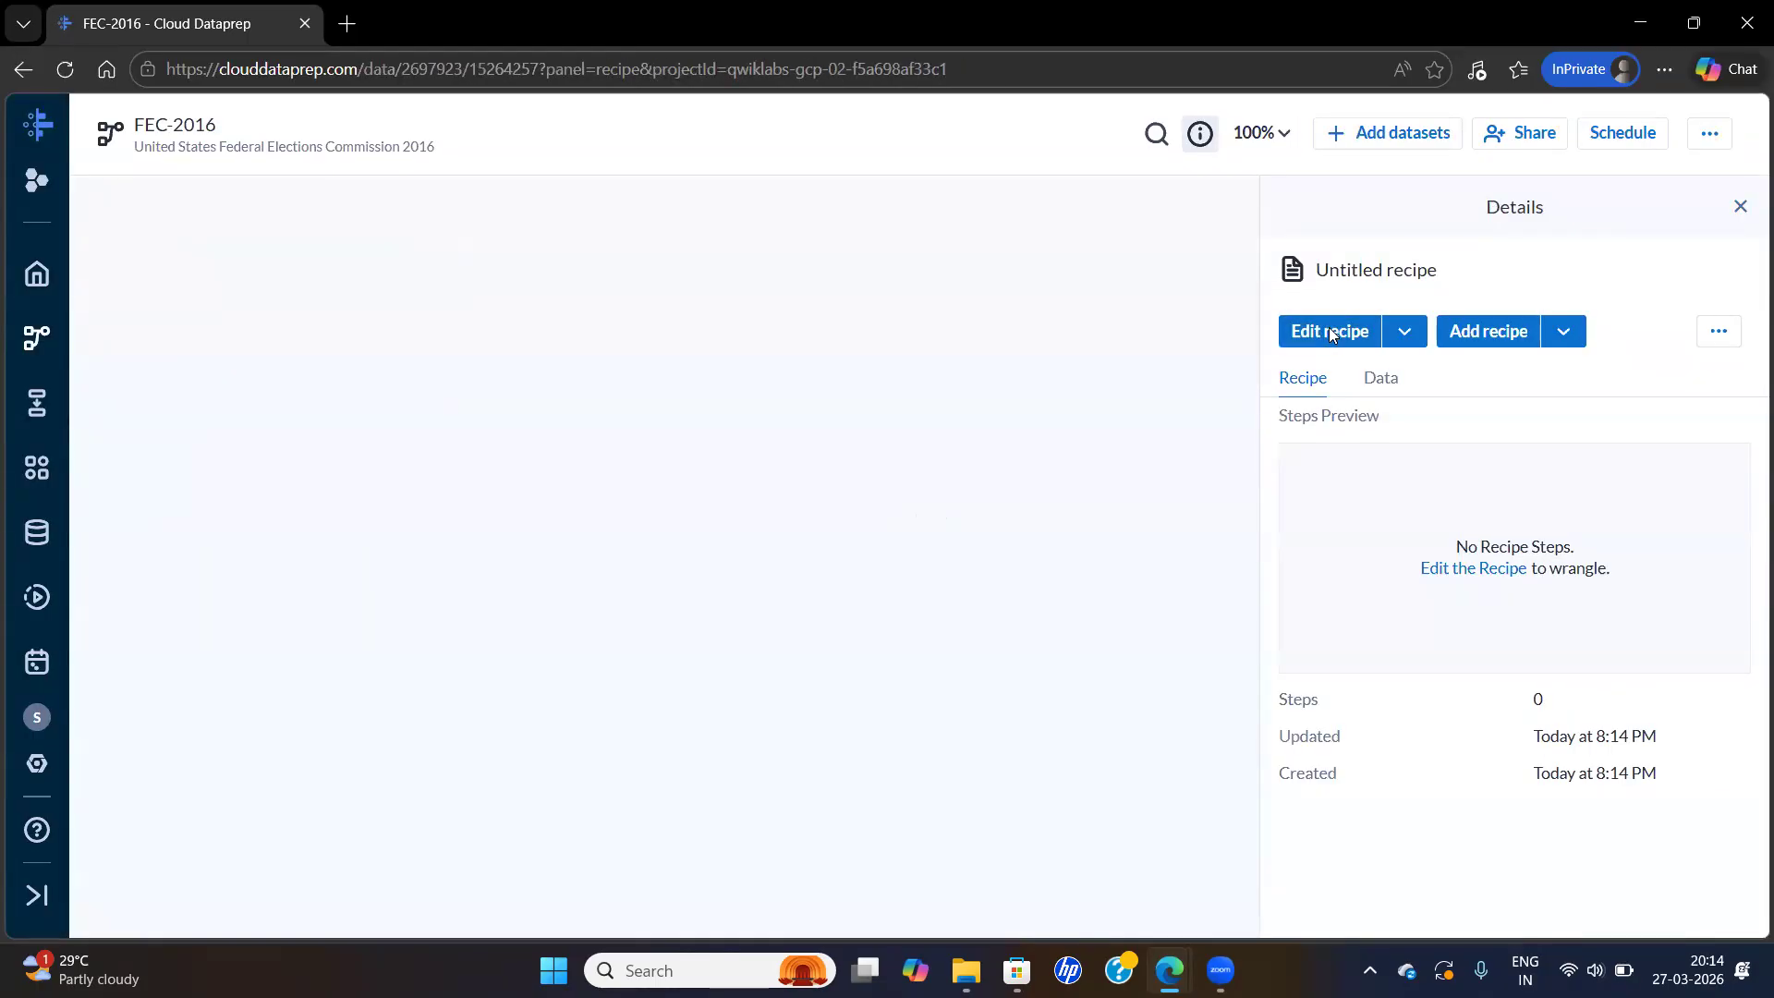
Check the lab's instructions for the empty recipe, then start a new step in the Campaign Contributions recipe
key(alt+Tab)
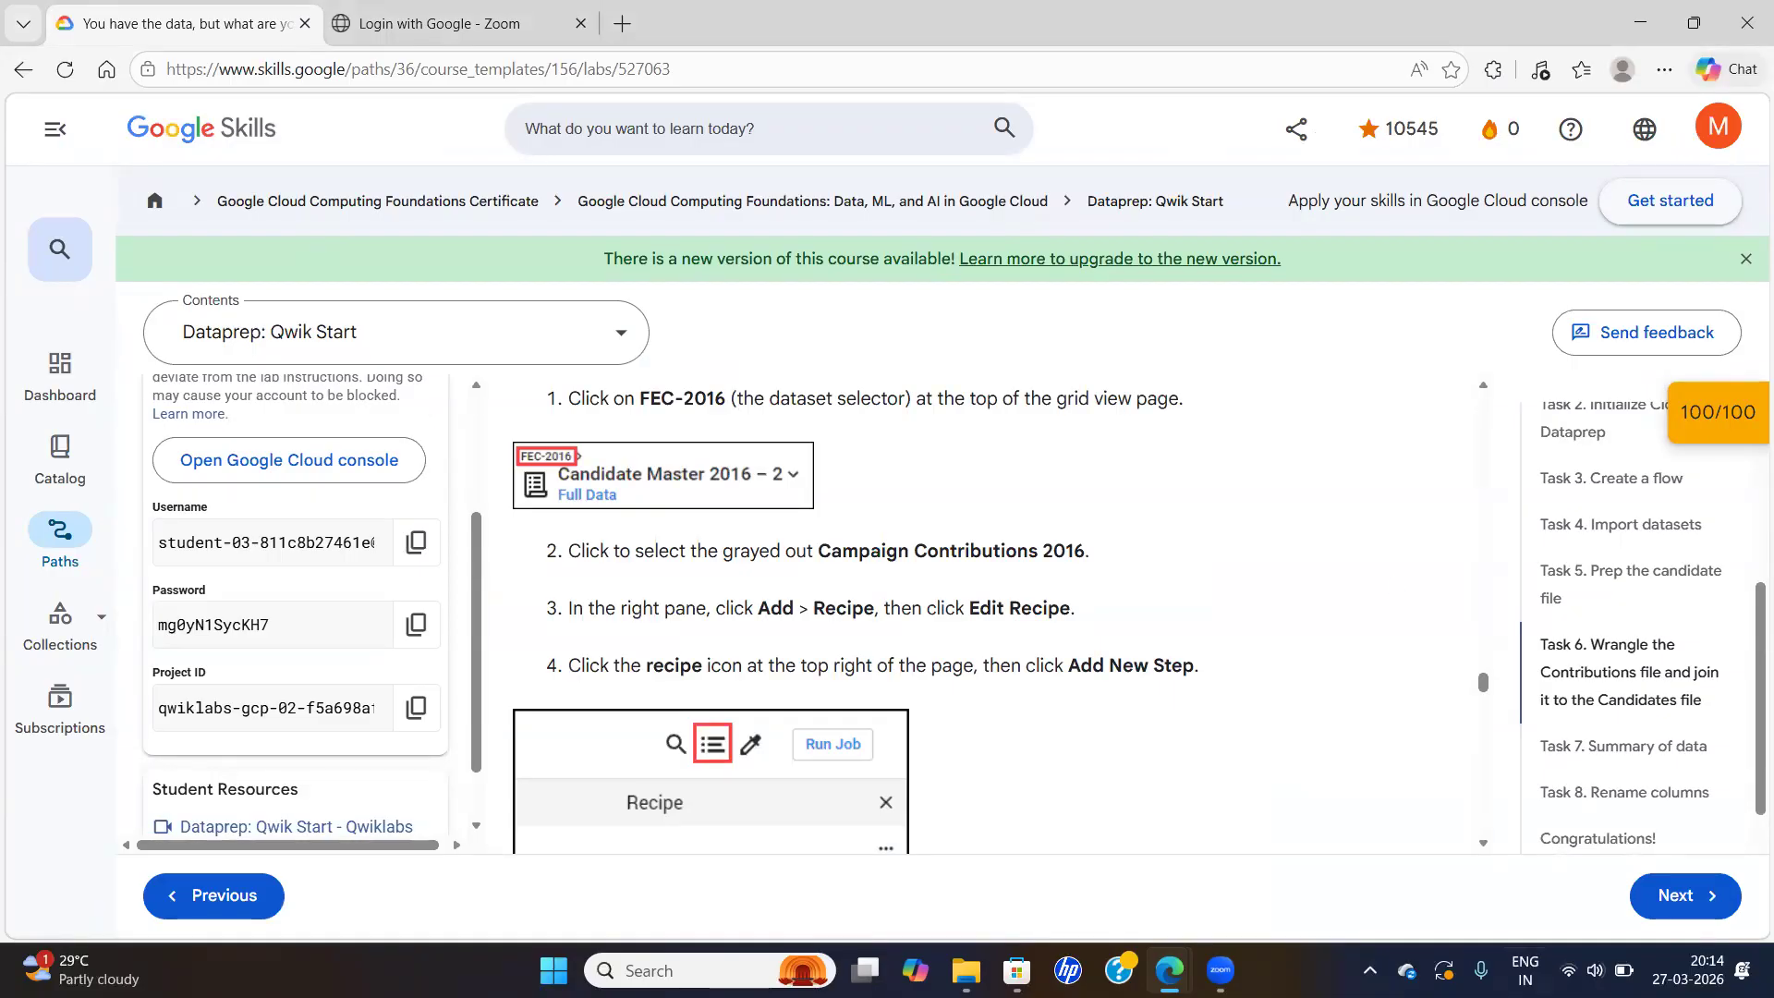
click(1484, 835)
scroll(1486, 839, down, 3)
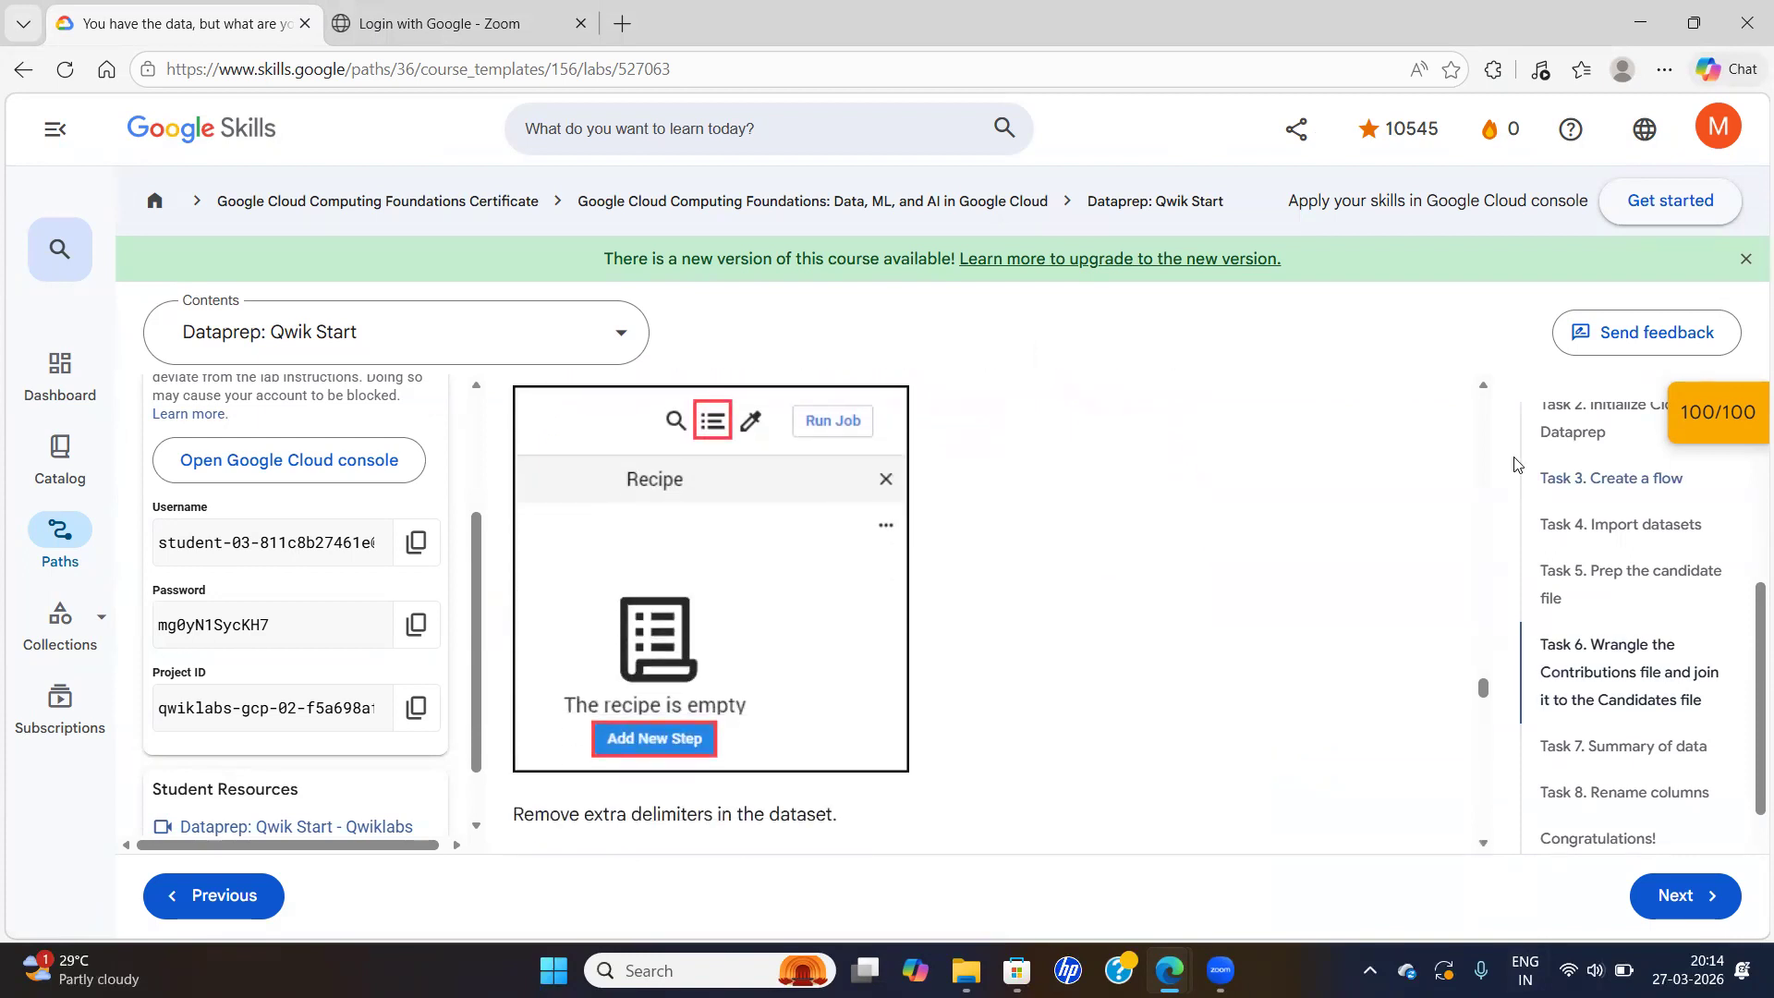
click(1484, 388)
click(1484, 389)
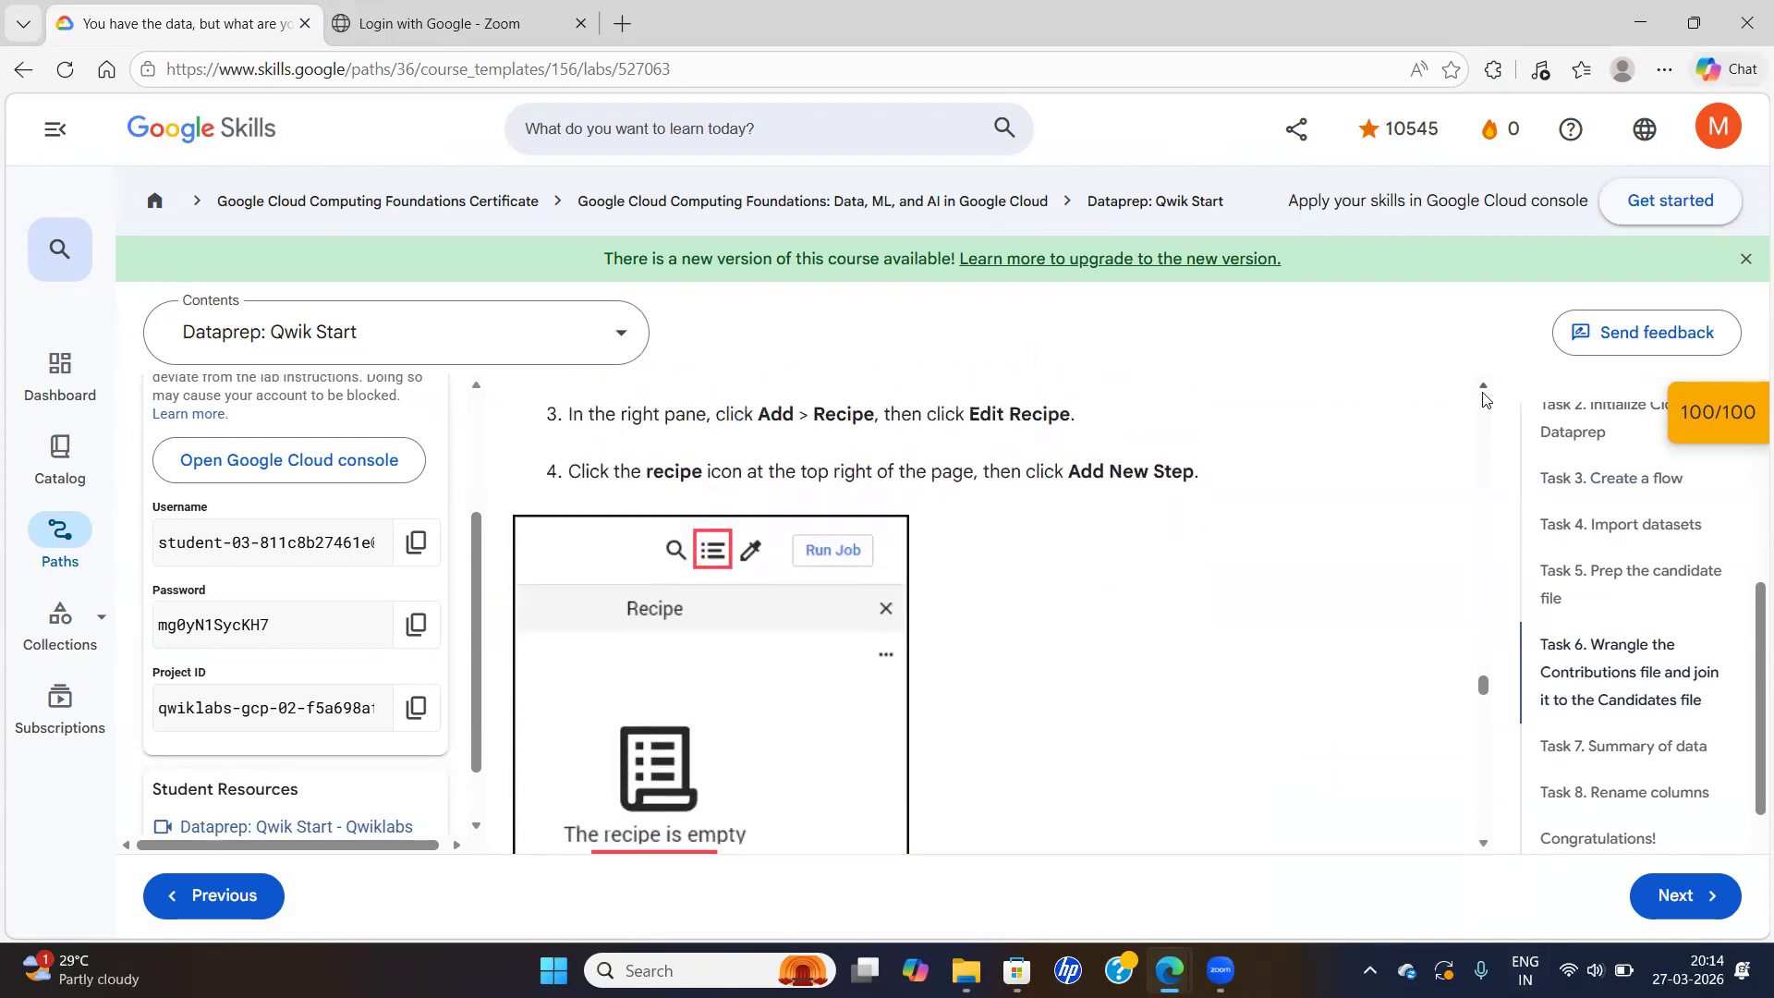
key(alt+Tab)
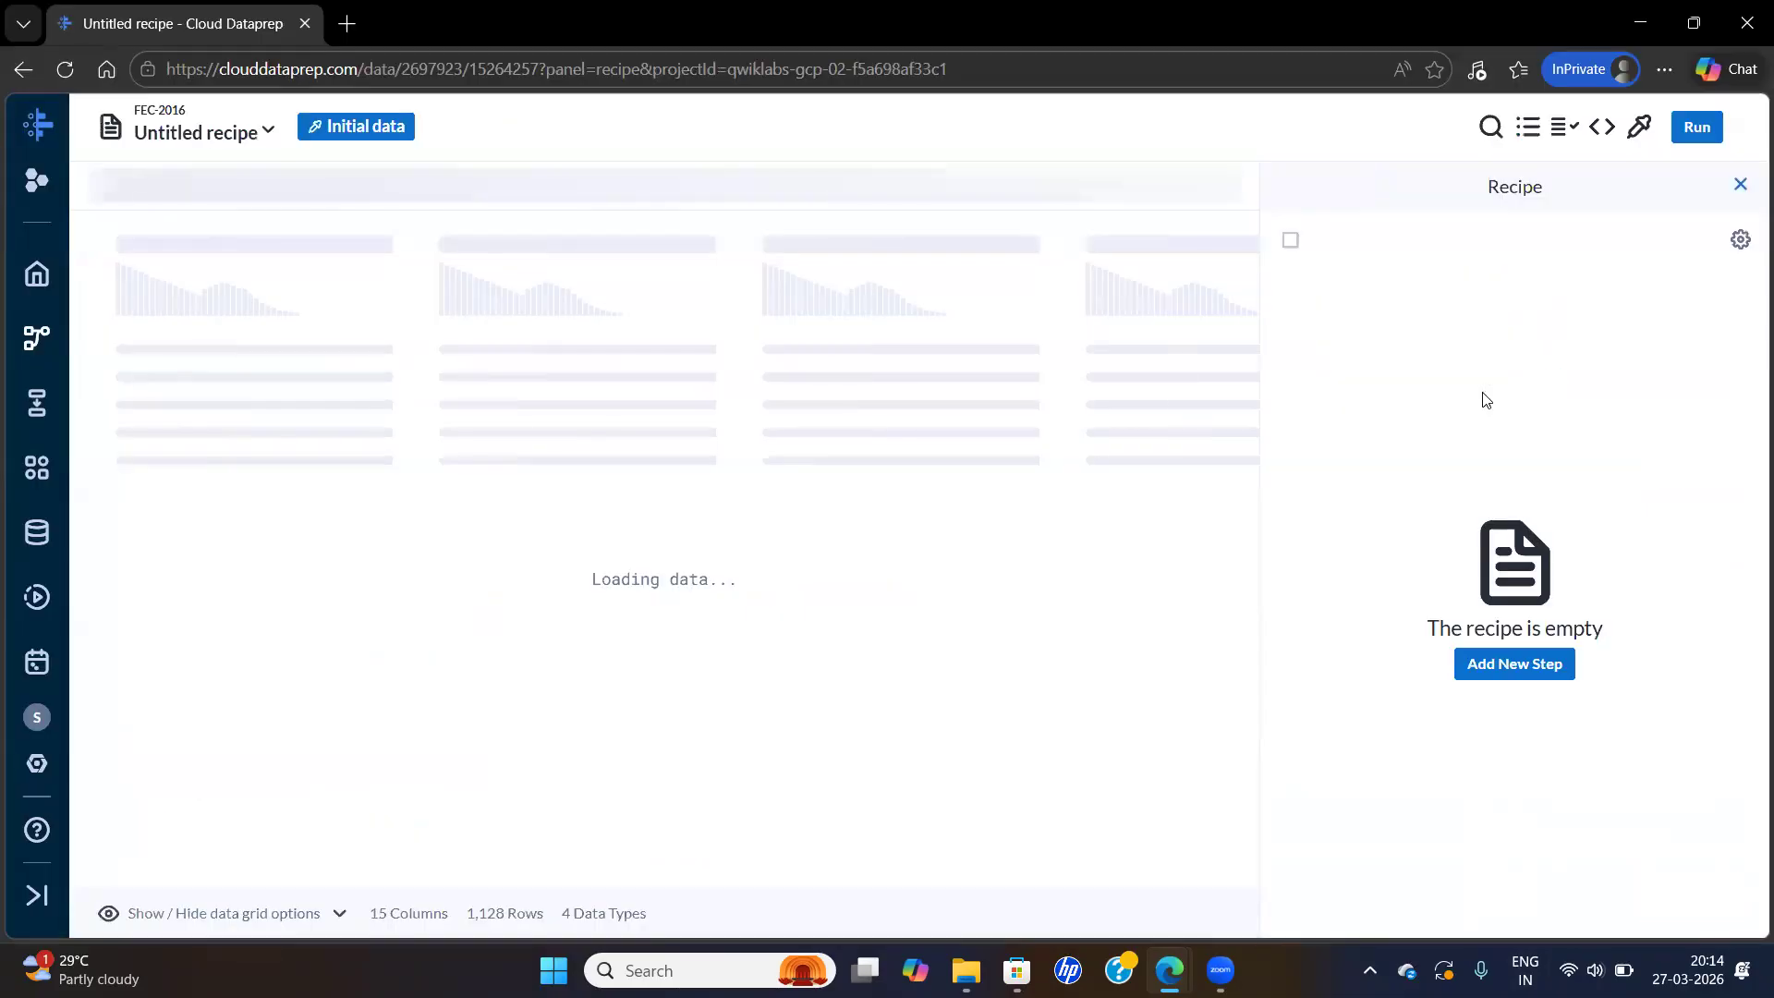
click(1515, 667)
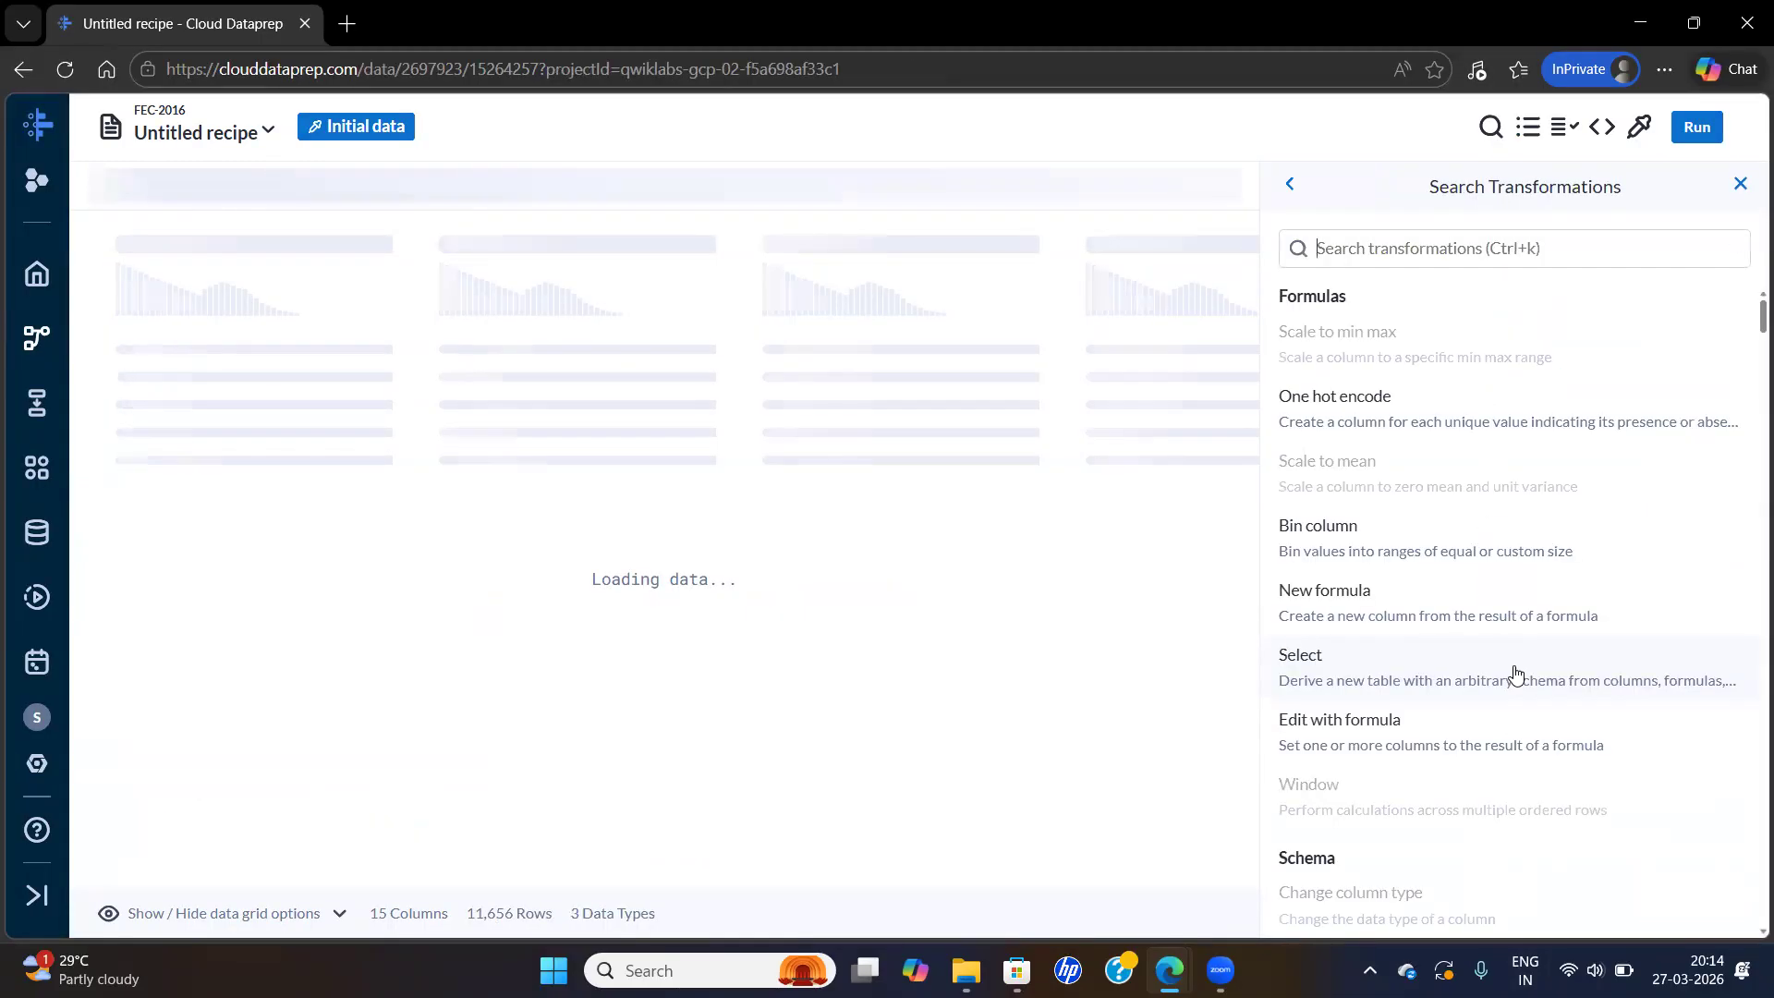
Copy the lab's replacepatterns Wrangle command for removing extra delimiters and return to the Campaign Contributions recipe's transformation search
key(alt+Tab)
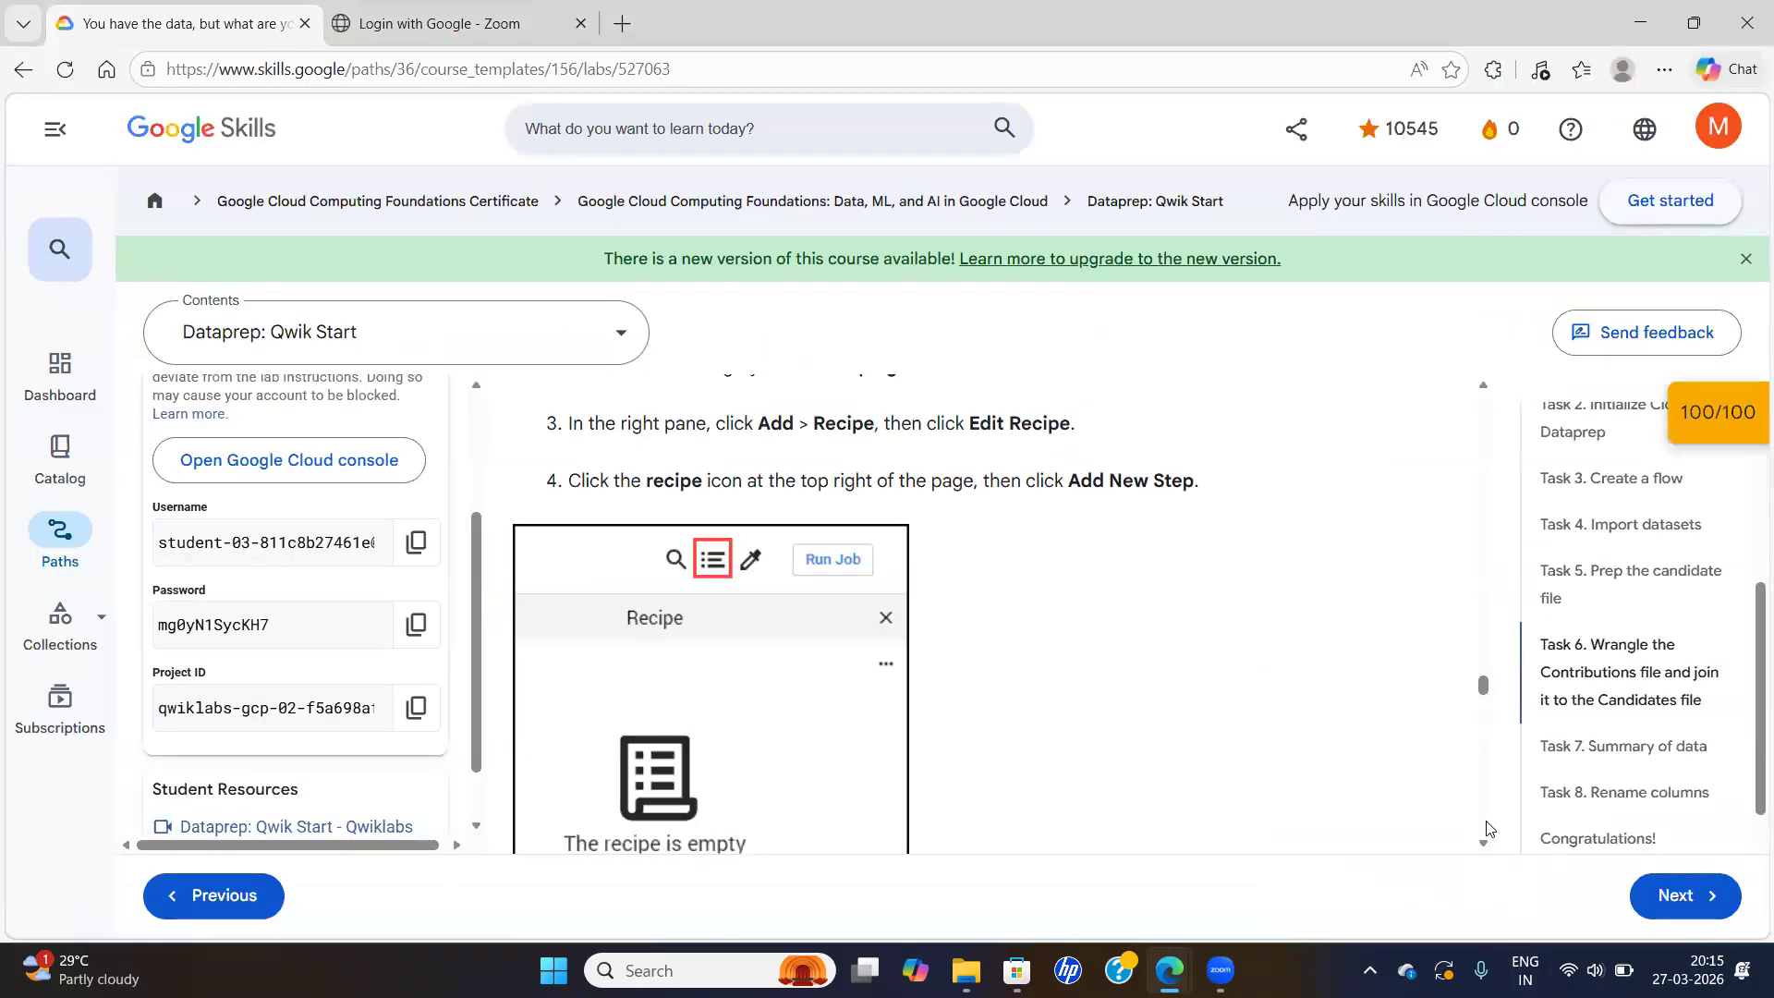
scroll(1485, 848, down, 3)
scroll(1485, 848, down, 2)
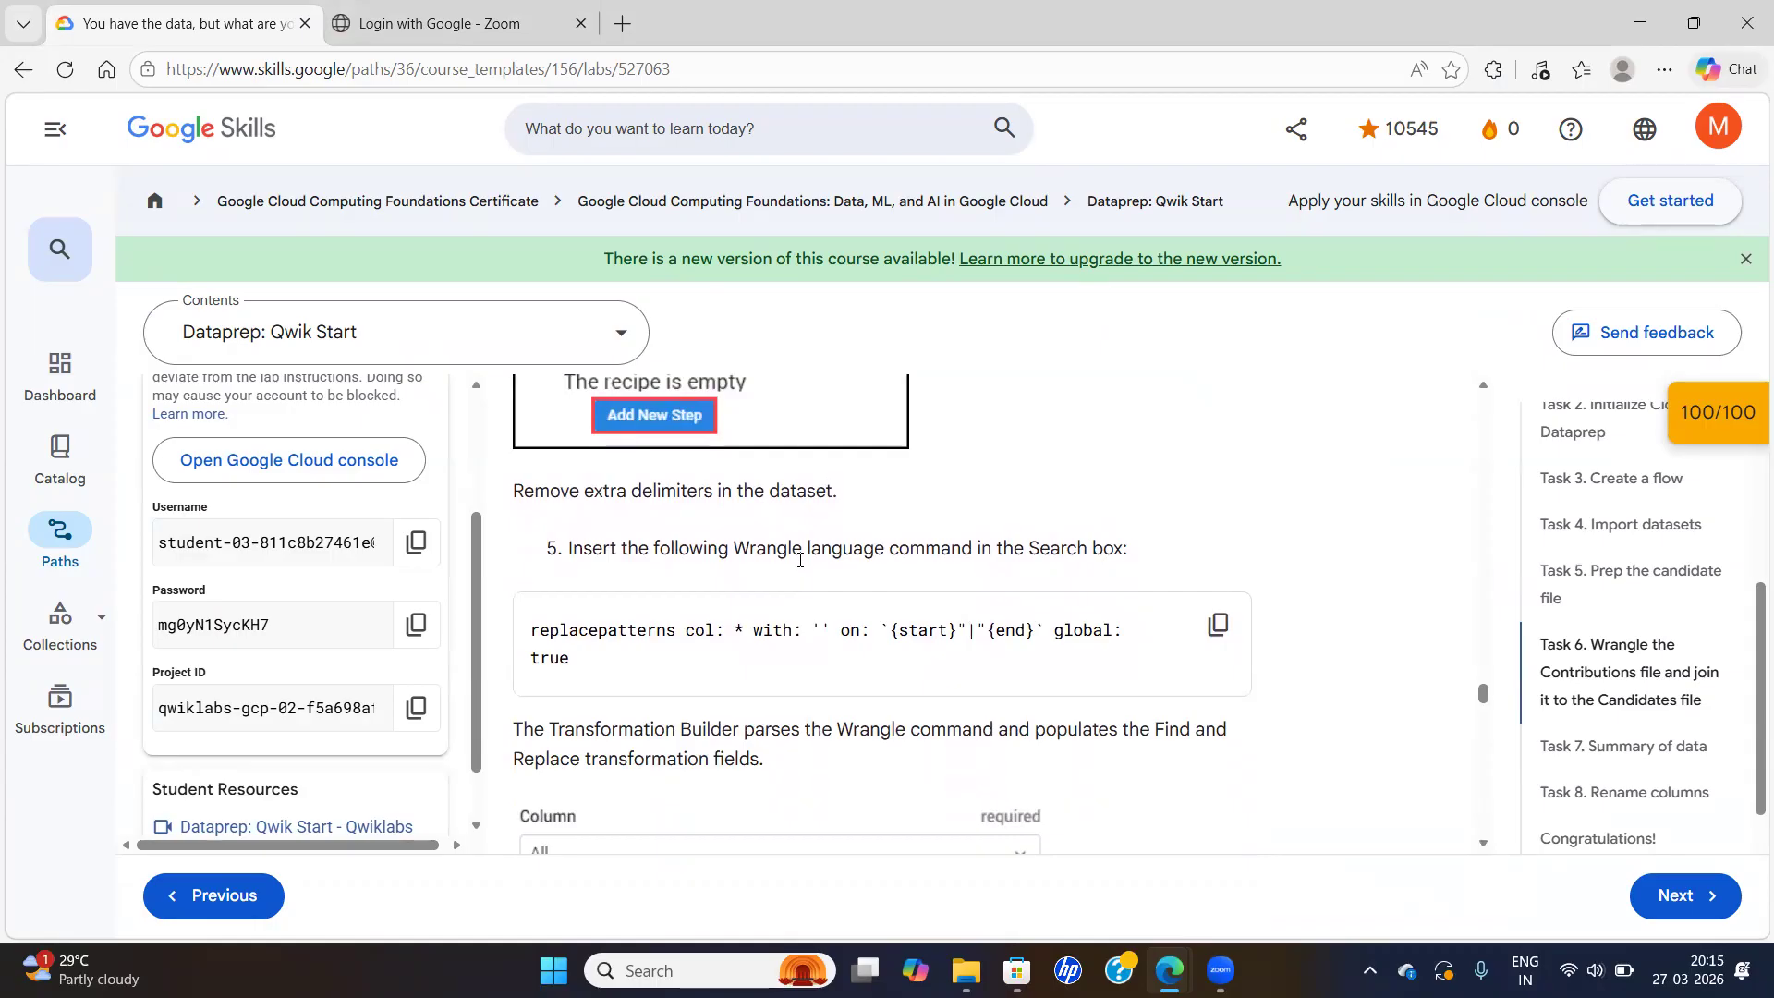
click(1219, 624)
key(alt+Tab)
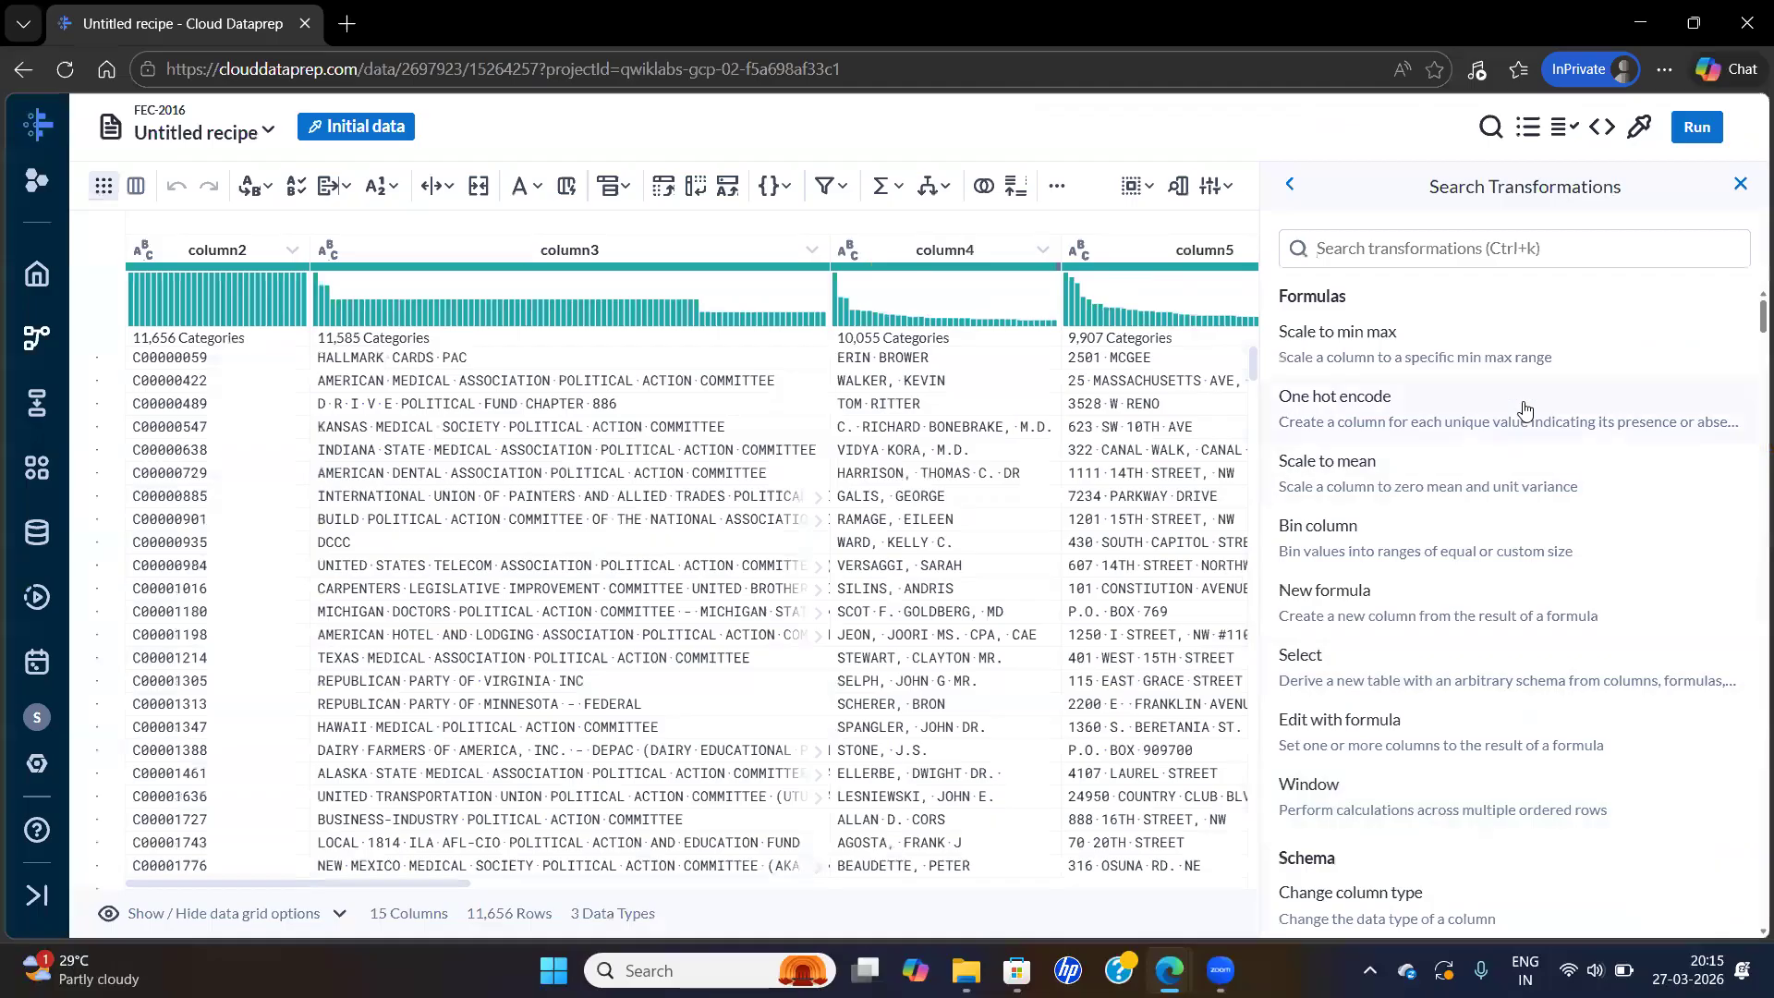
Insert the copied replacepatterns command, check it against the lab, and add the transform removing `{start}"|"{end}` from all columns
key(ctrl+v)
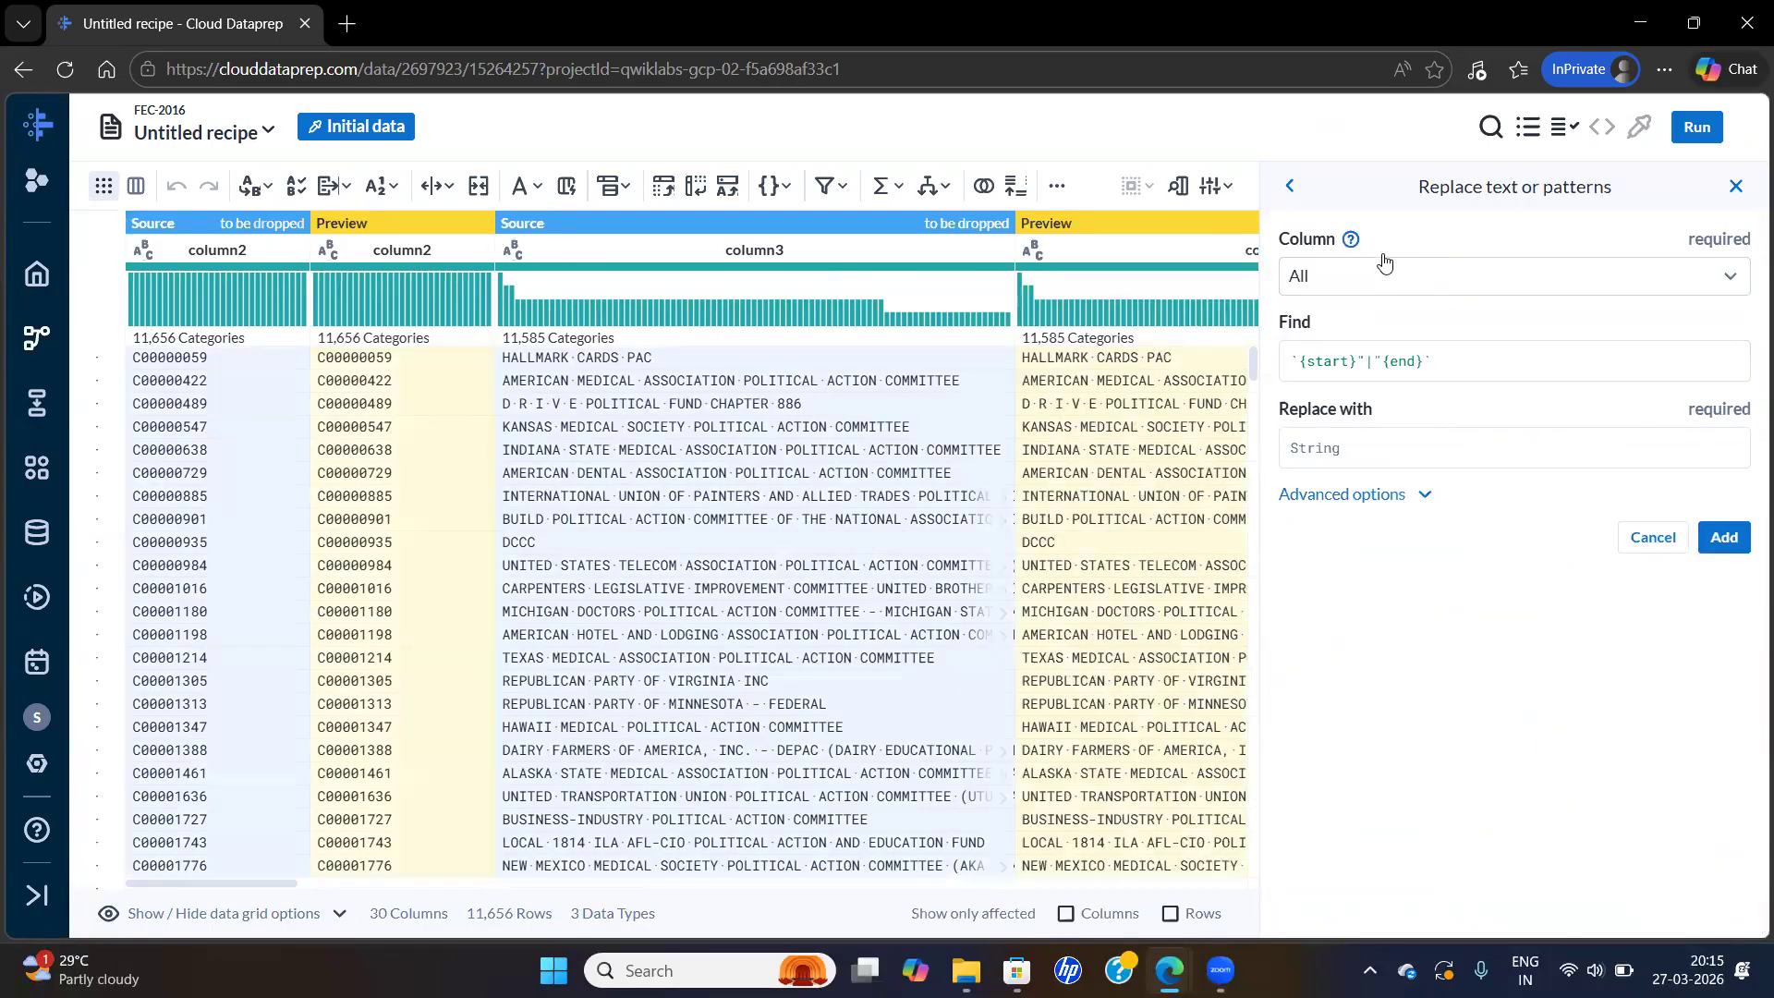
key(alt+Tab)
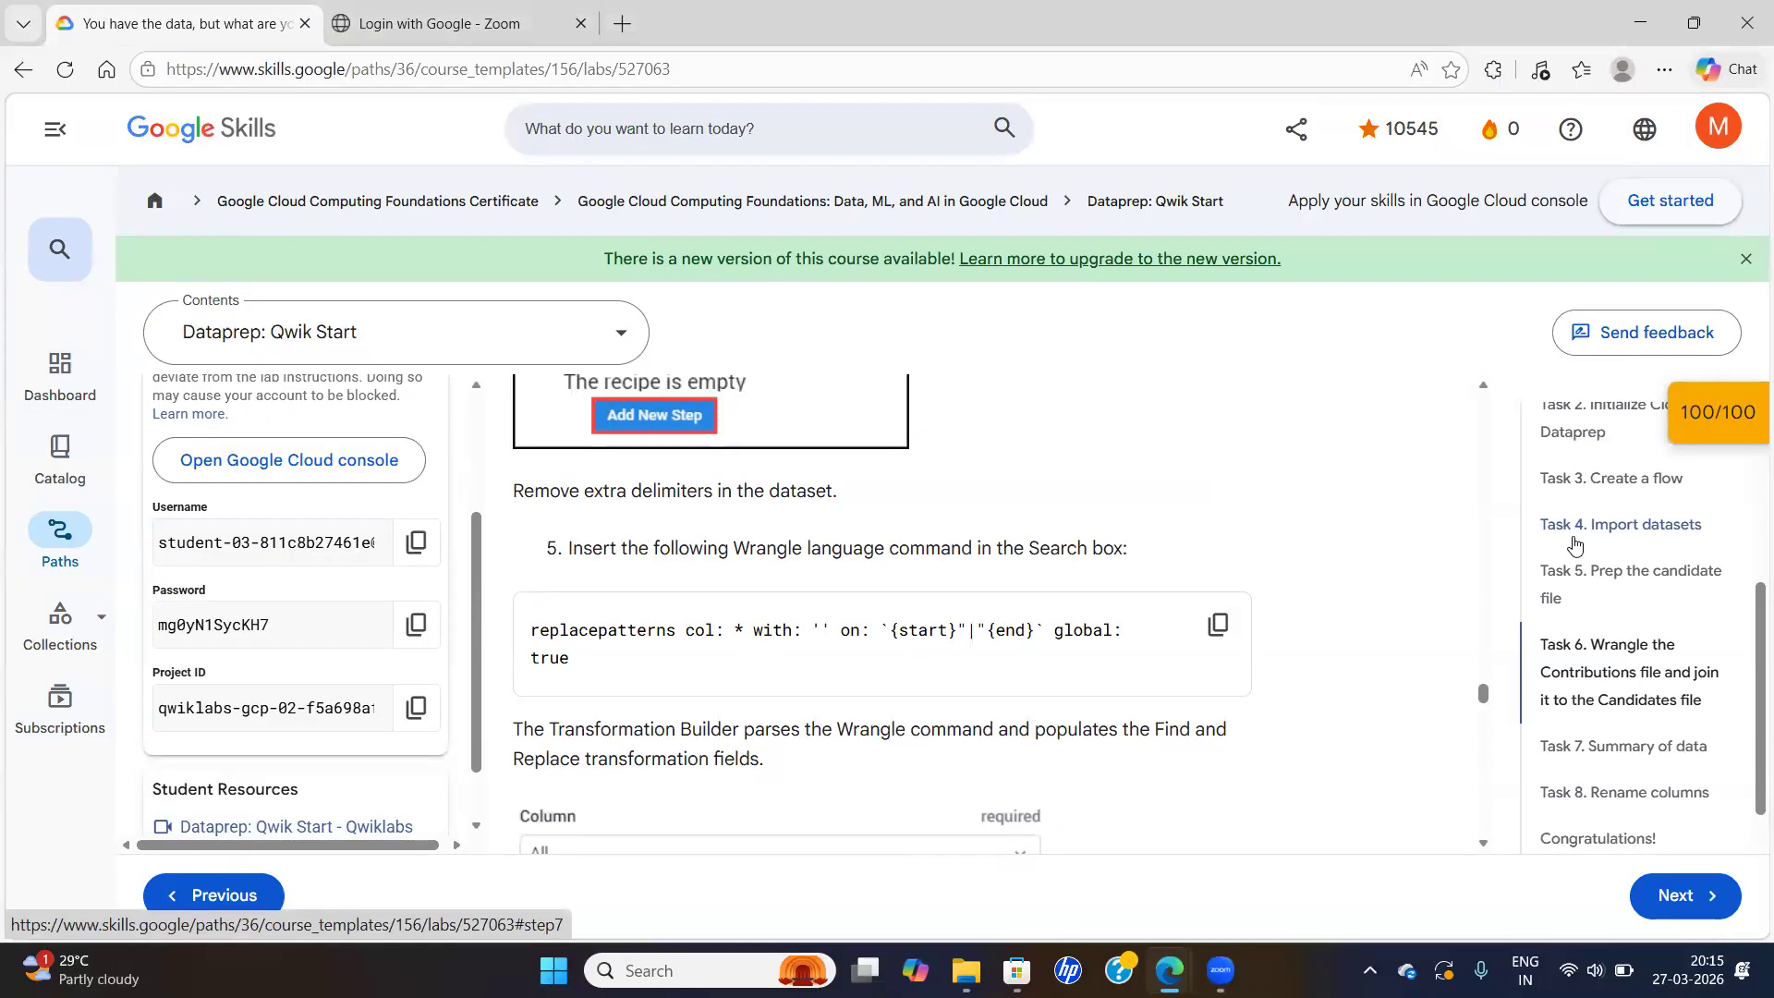
click(1484, 843)
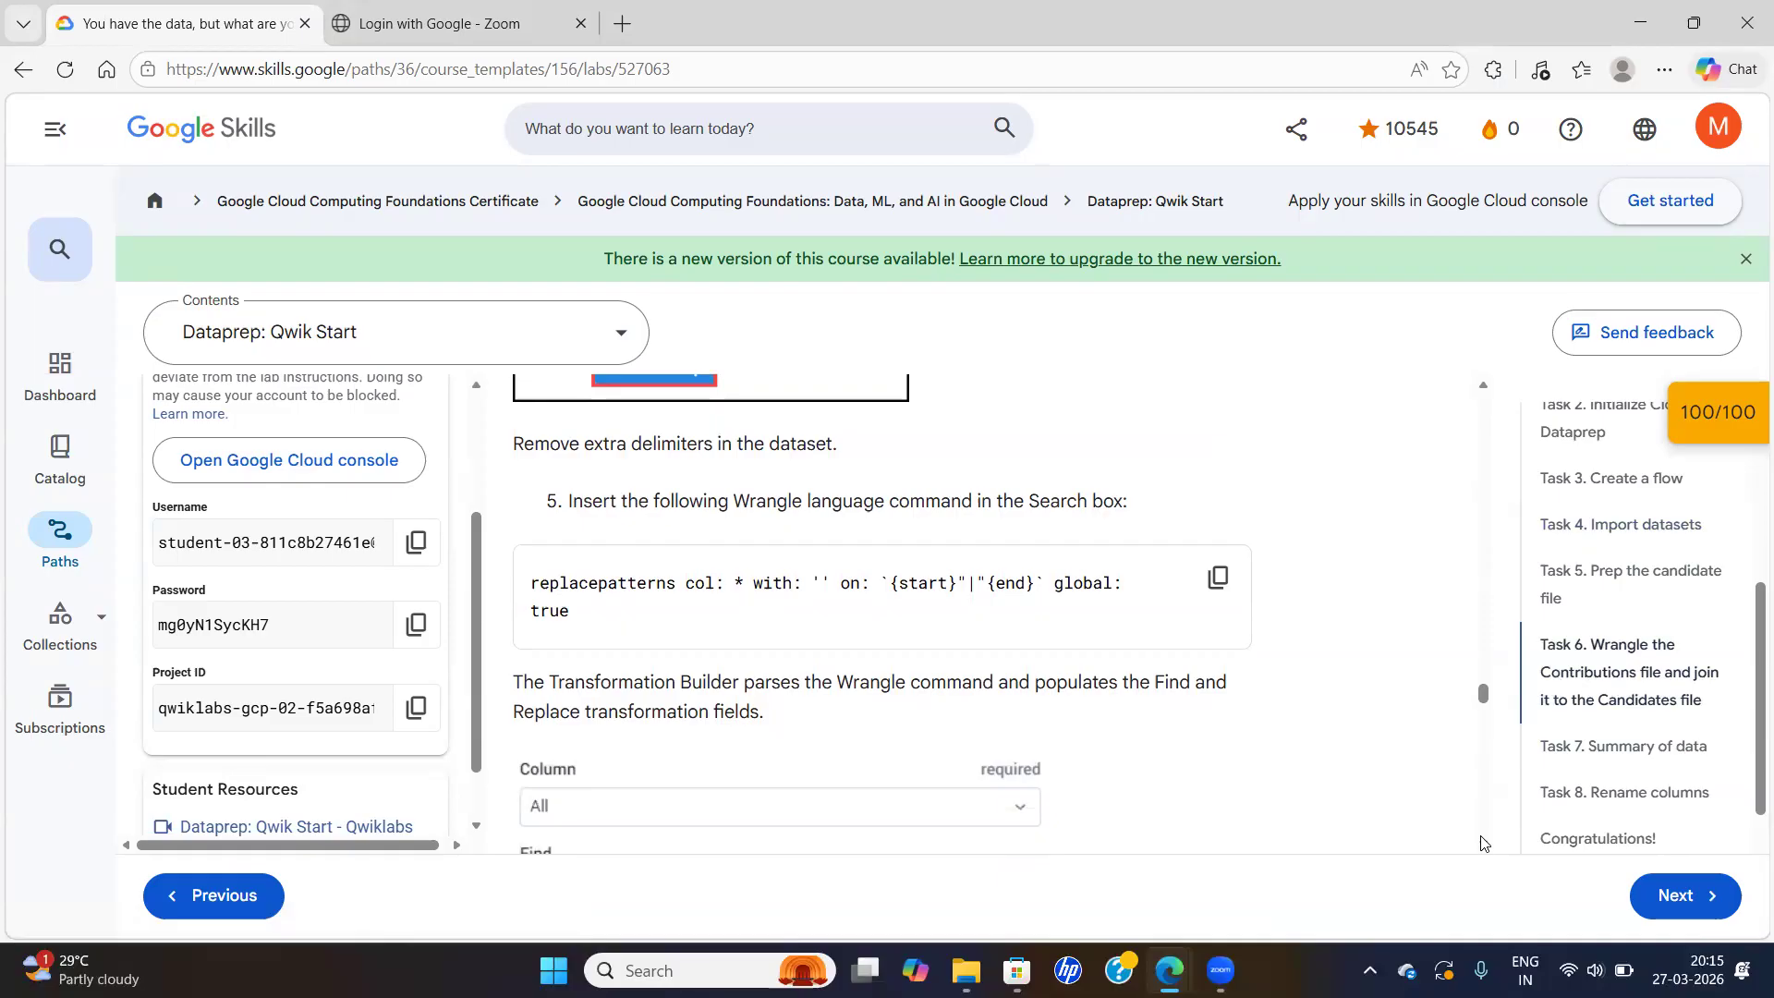
scroll(1484, 843, down, 6)
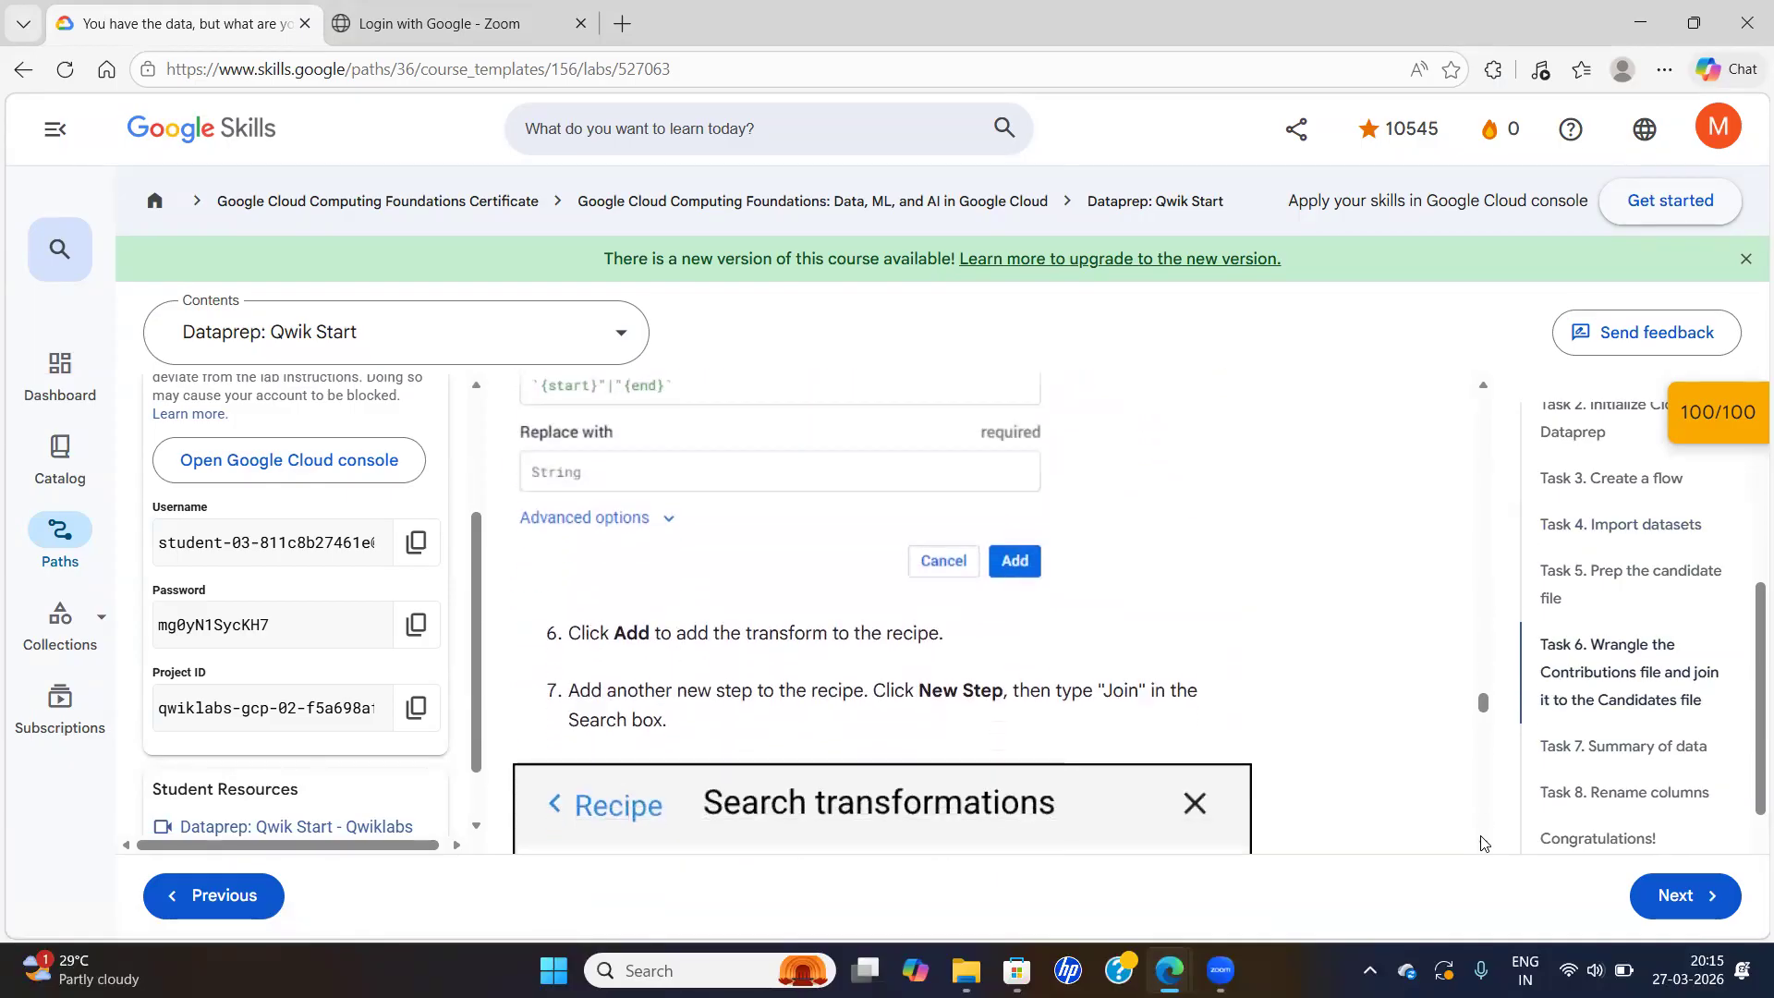
key(alt+Tab)
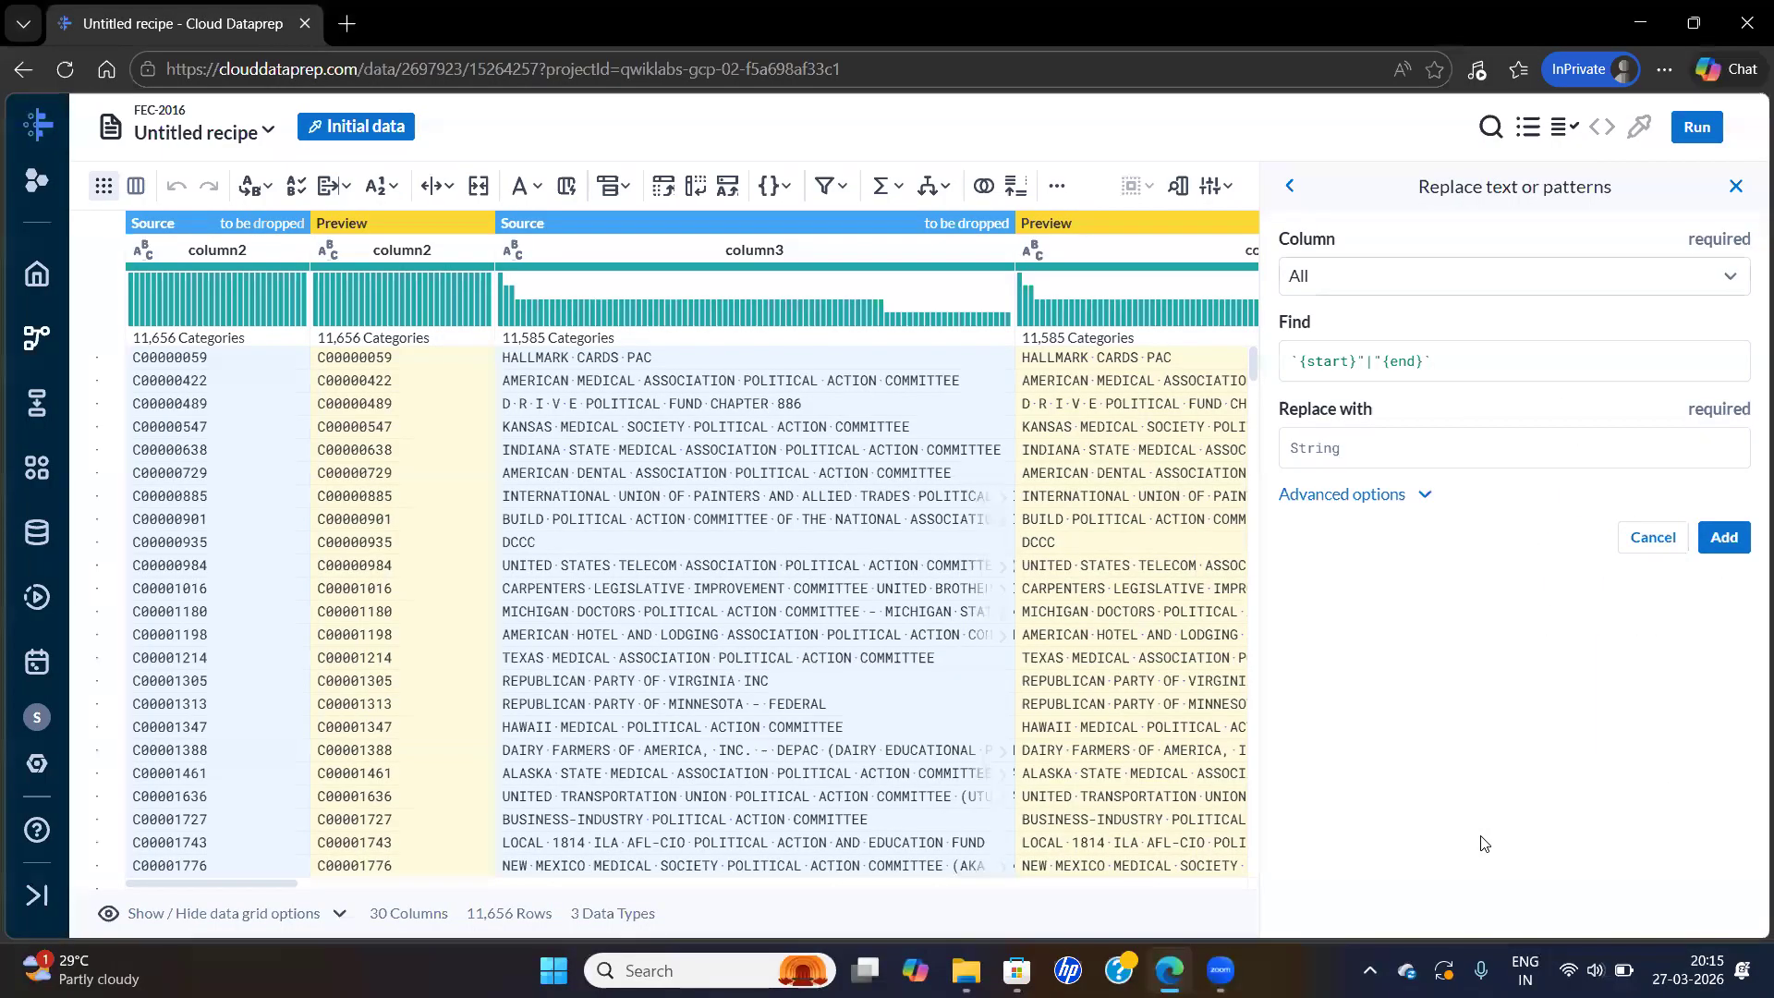
click(1725, 538)
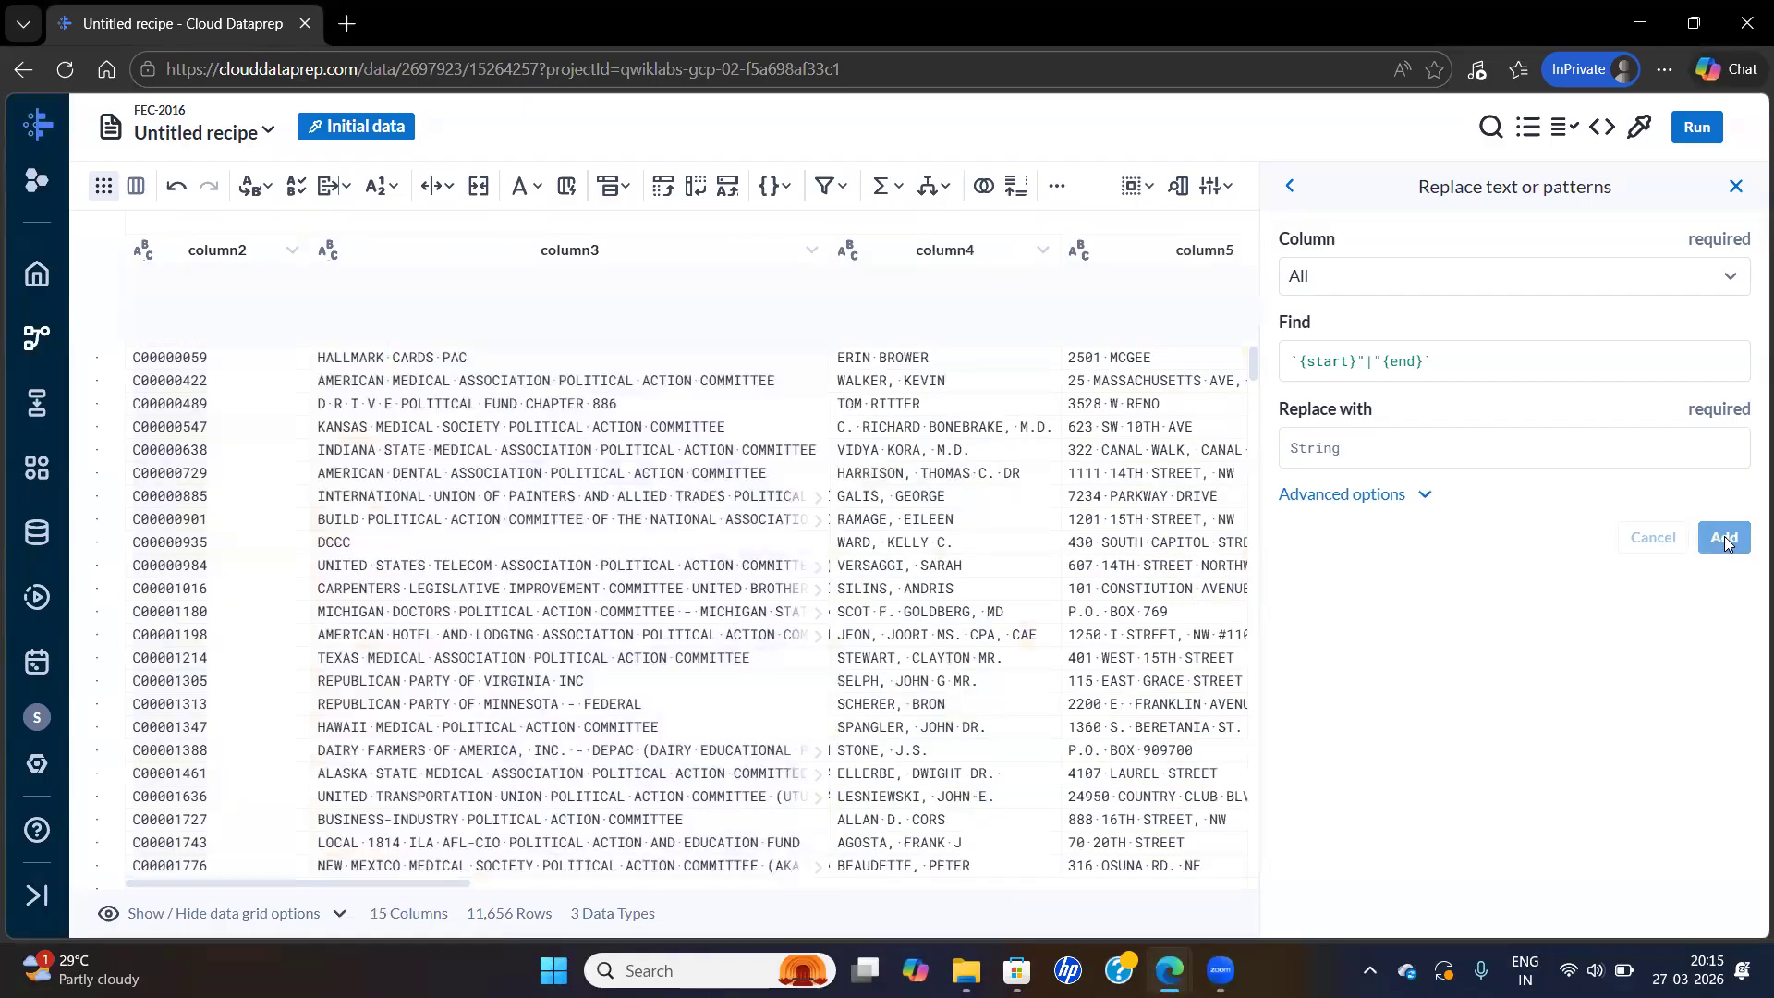
Start another new recipe step, read the lab's instructions for joining Candidate Master 2016 and editing join keys, and return to the transformation search
key(alt+Tab)
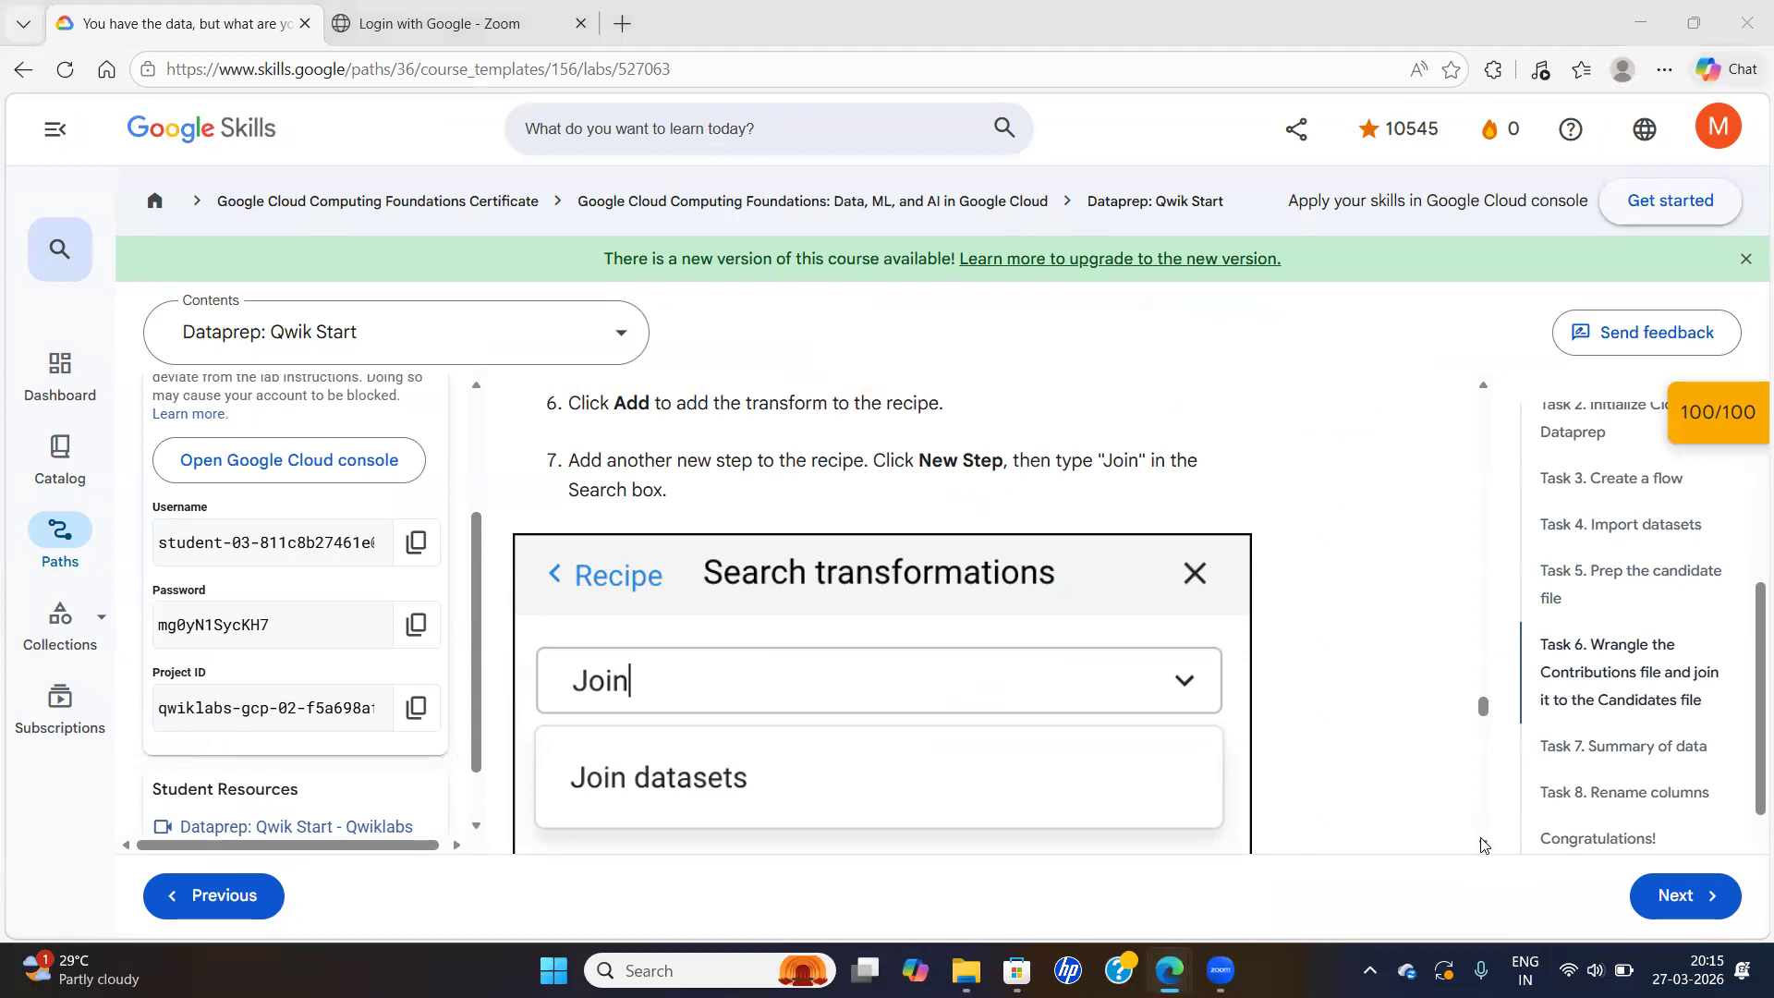
key(alt+Tab)
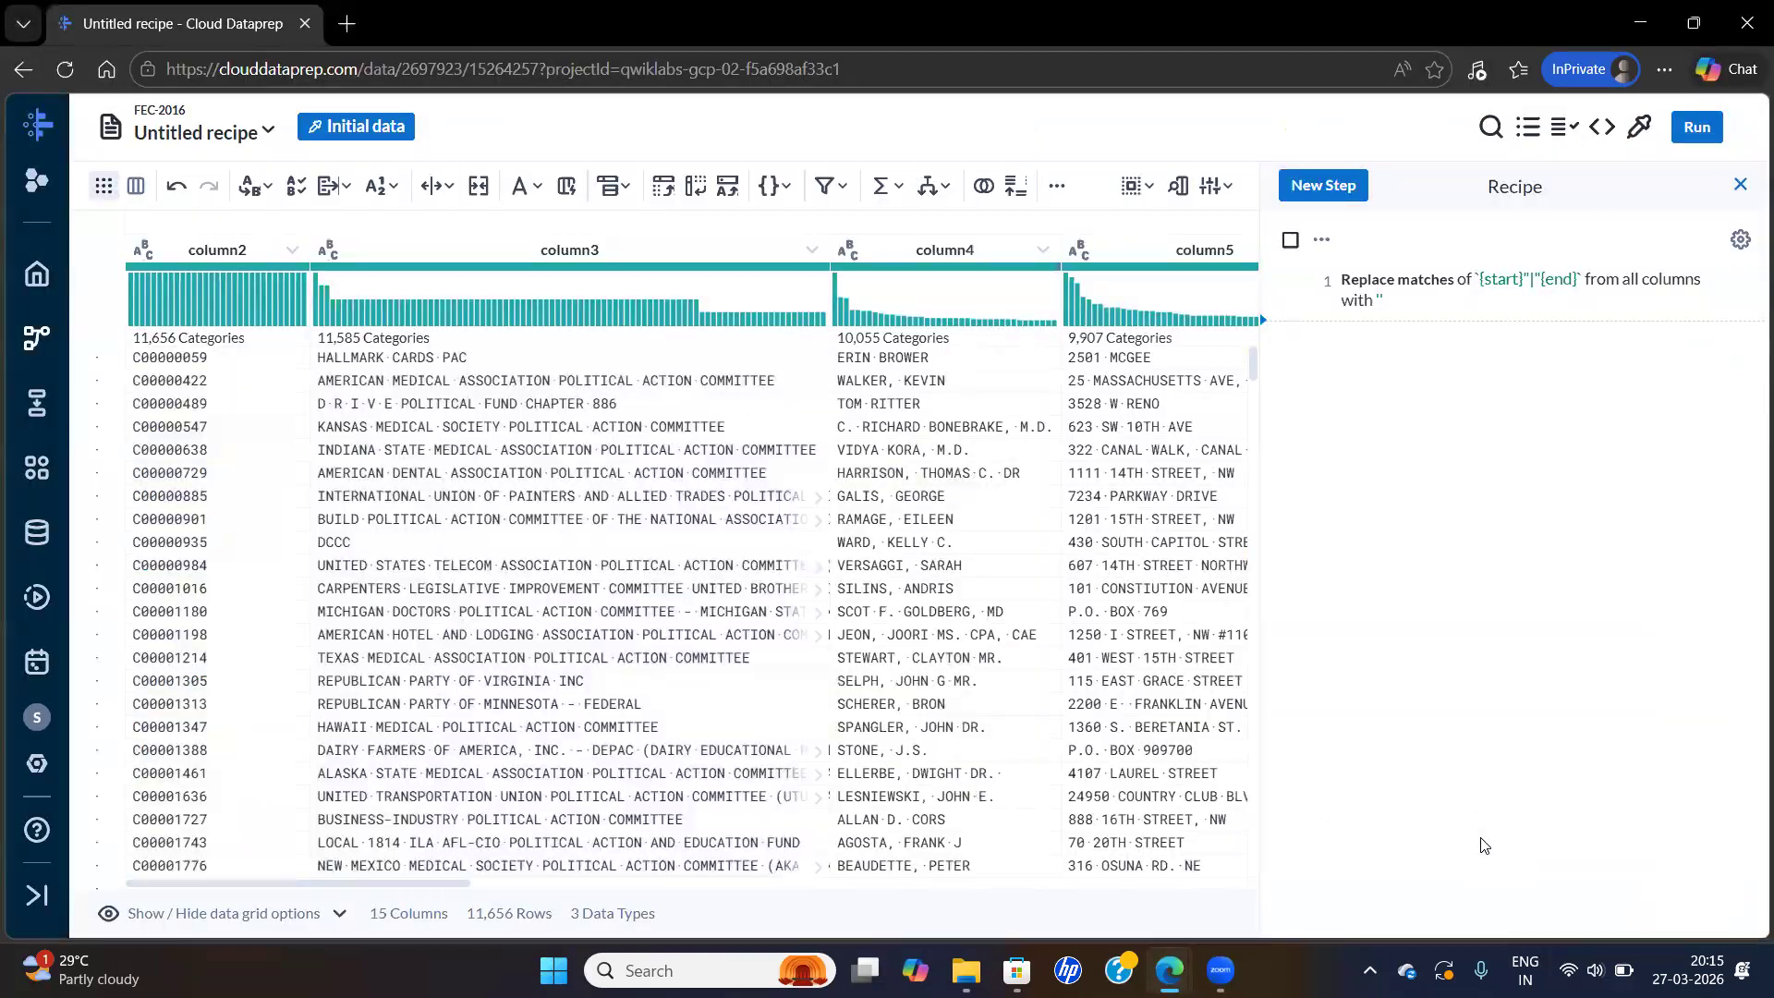
click(1323, 189)
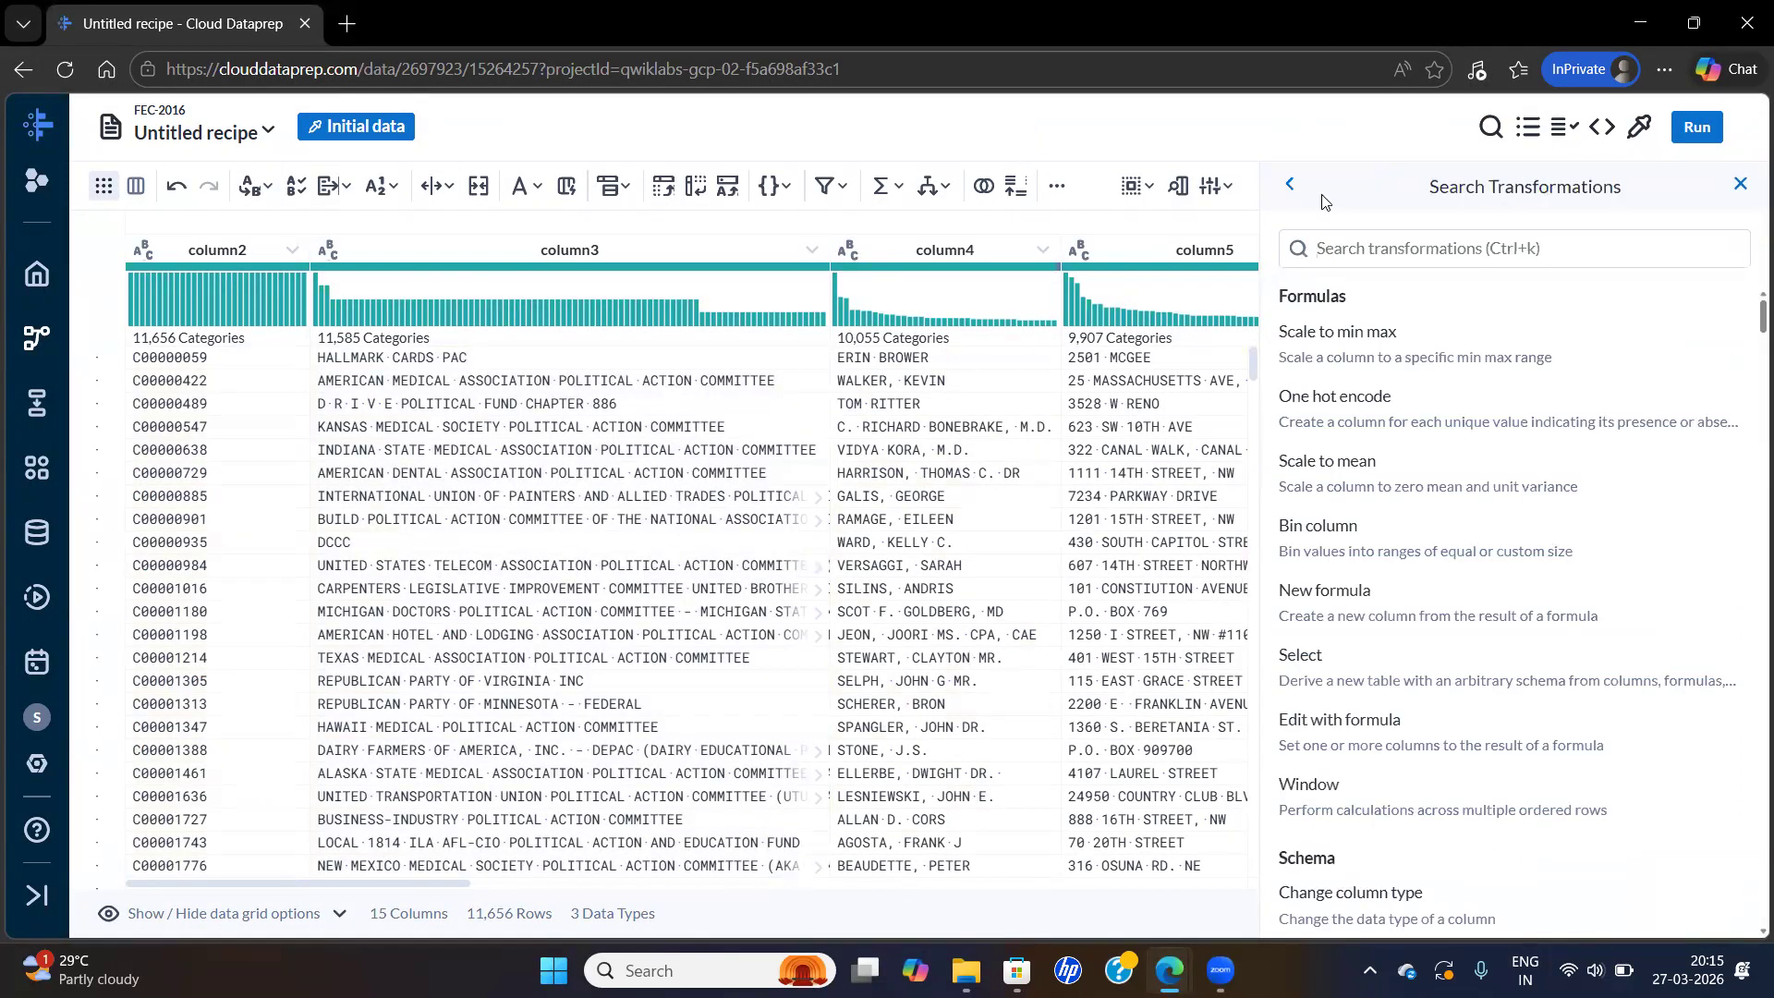
key(alt+Tab)
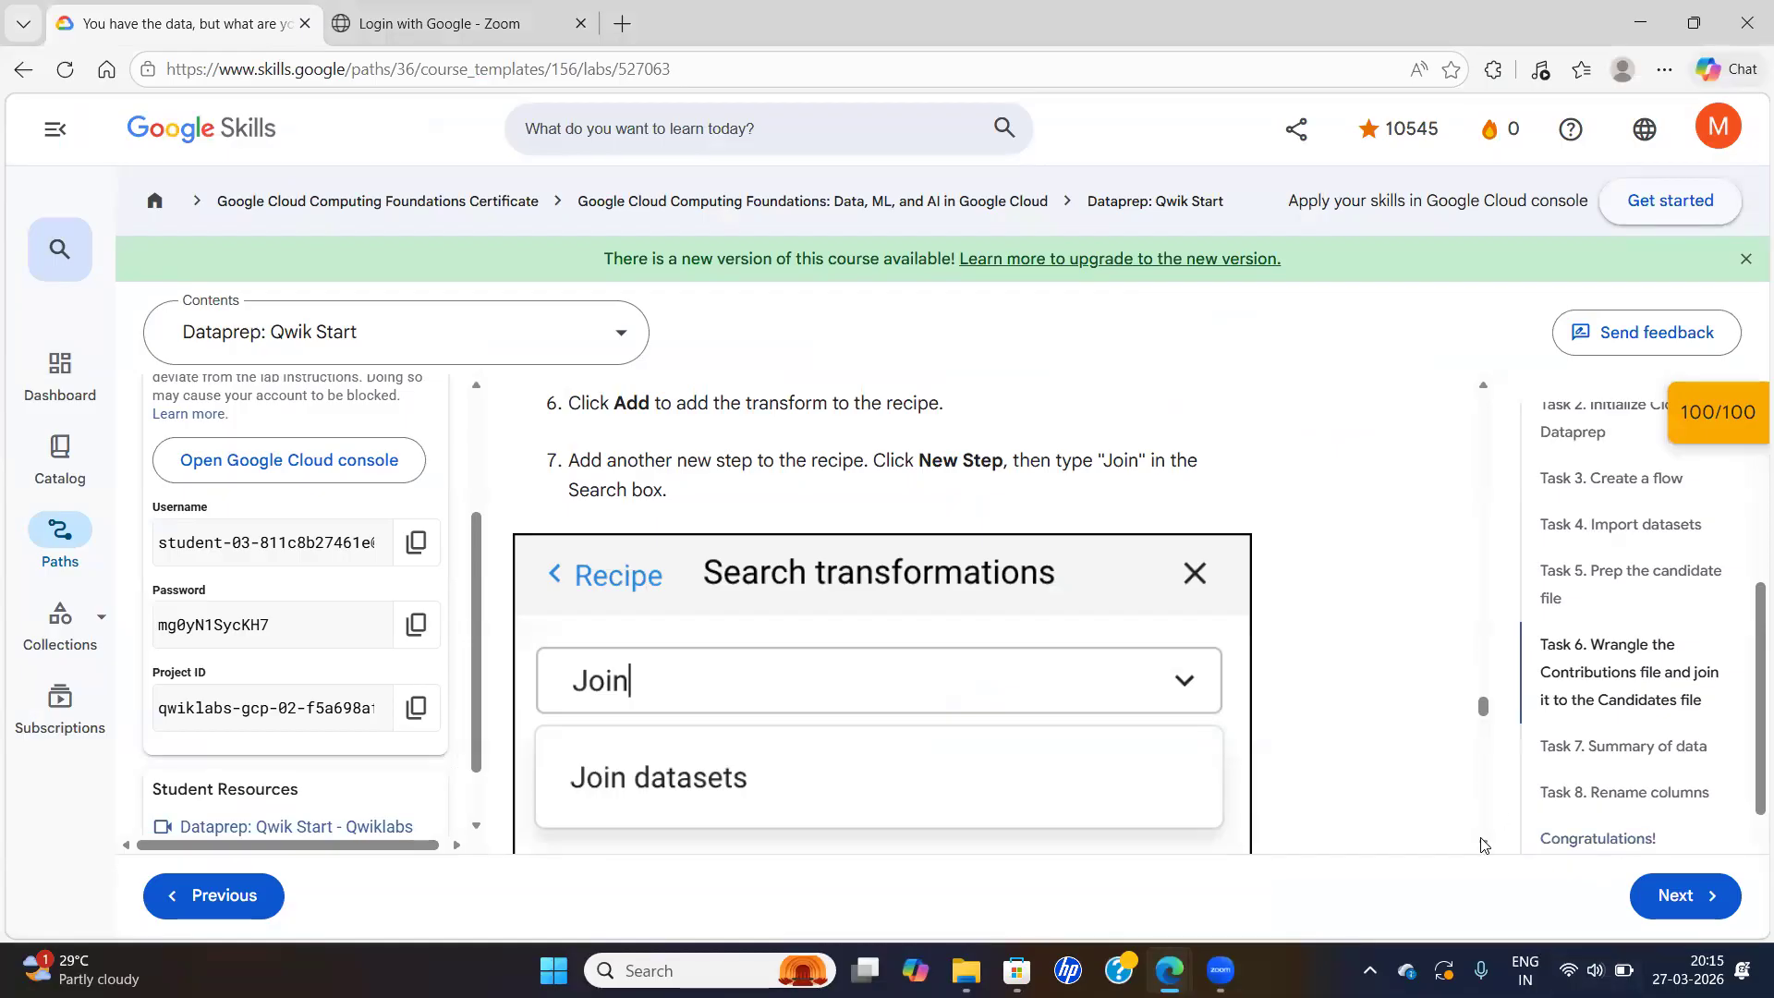
scroll(1481, 845, down, 4)
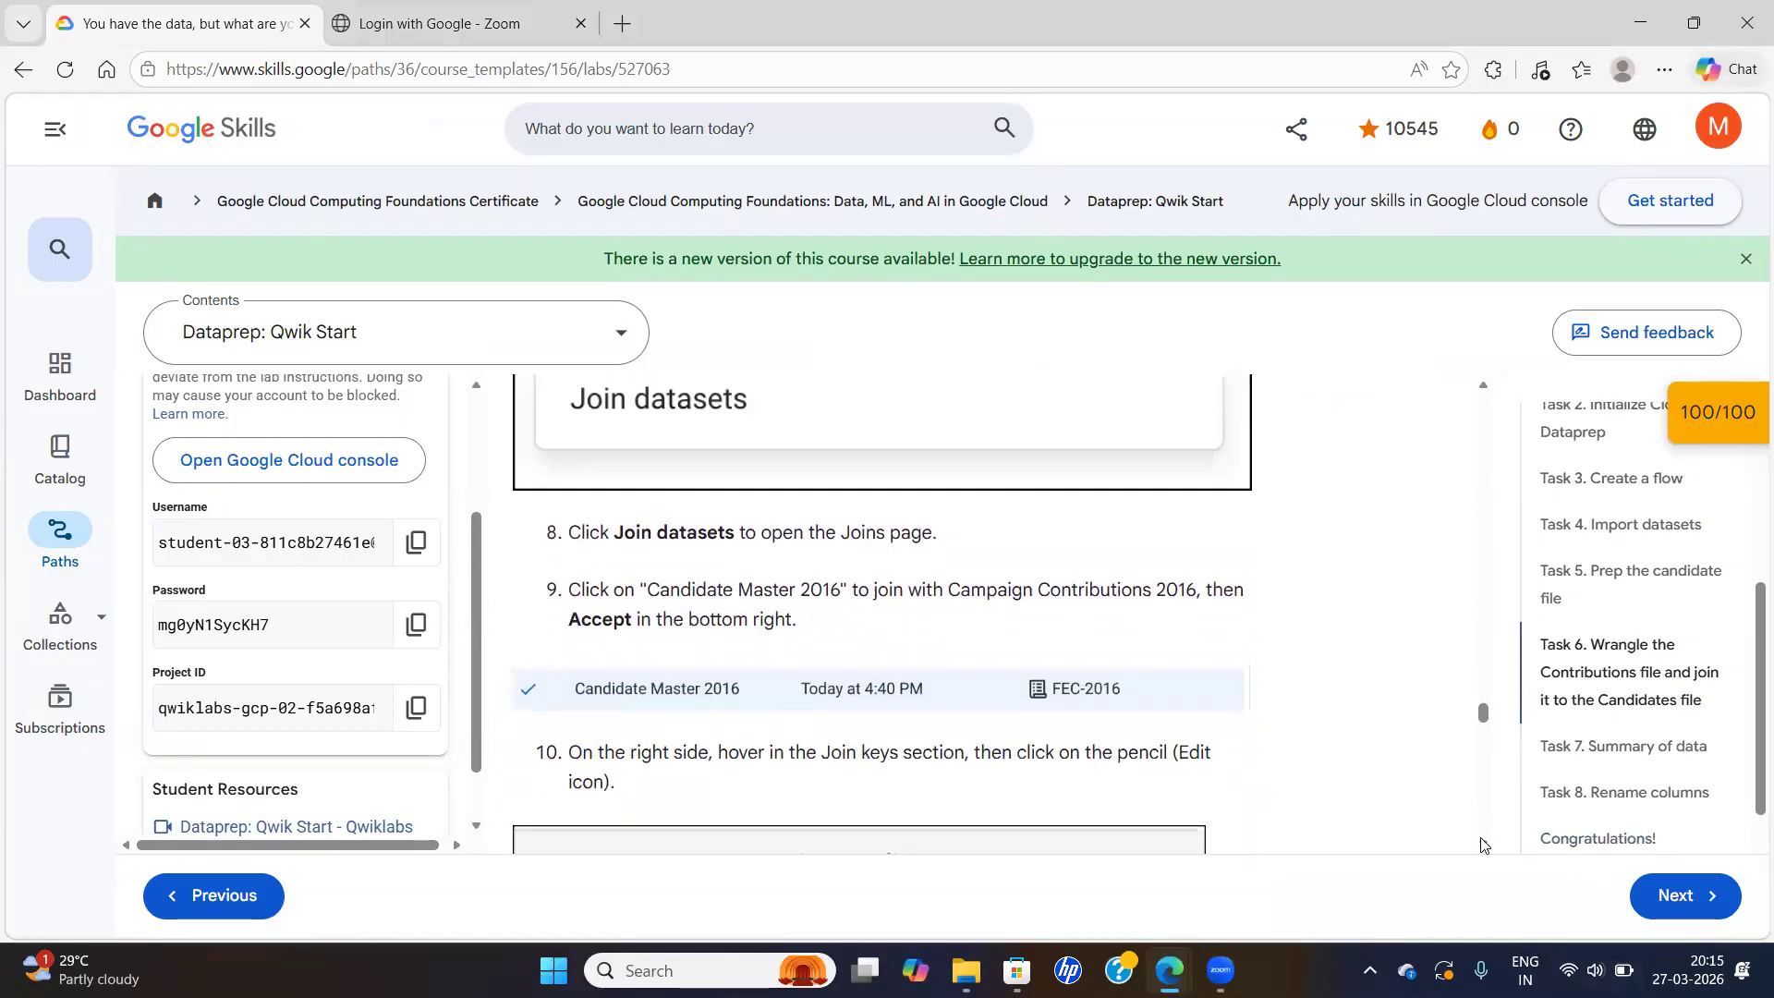
scroll(1481, 844, down, 1)
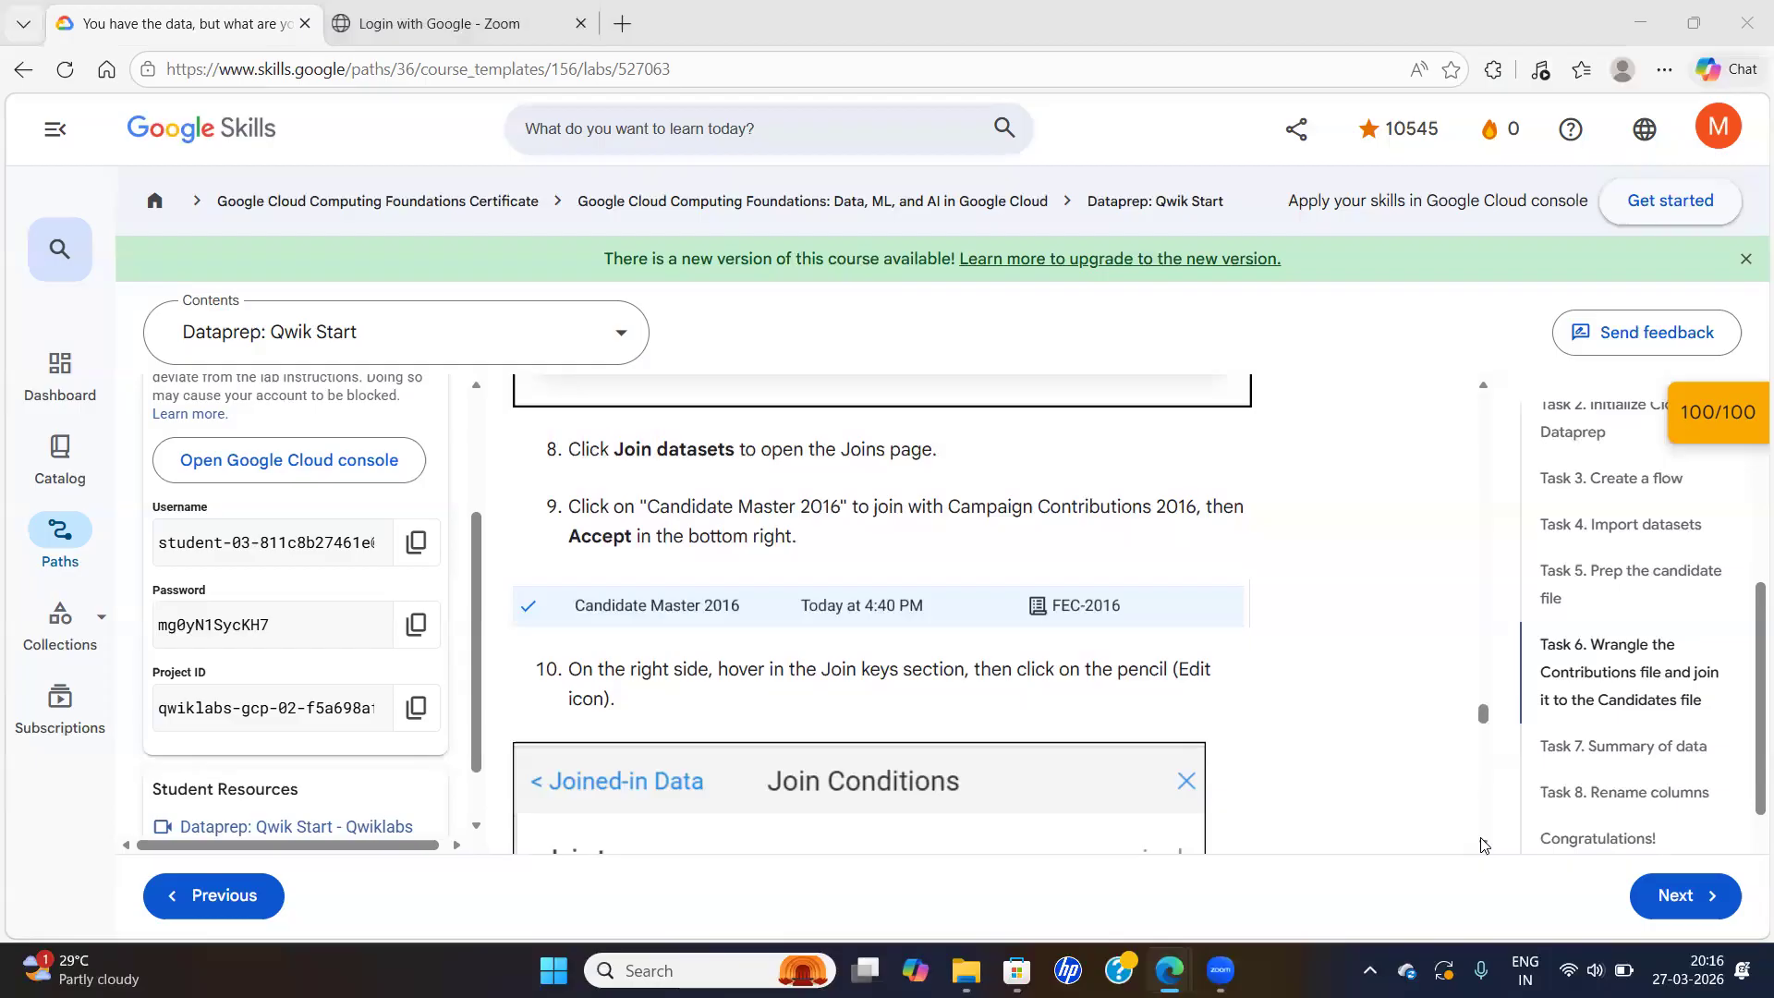
key(alt+Tab)
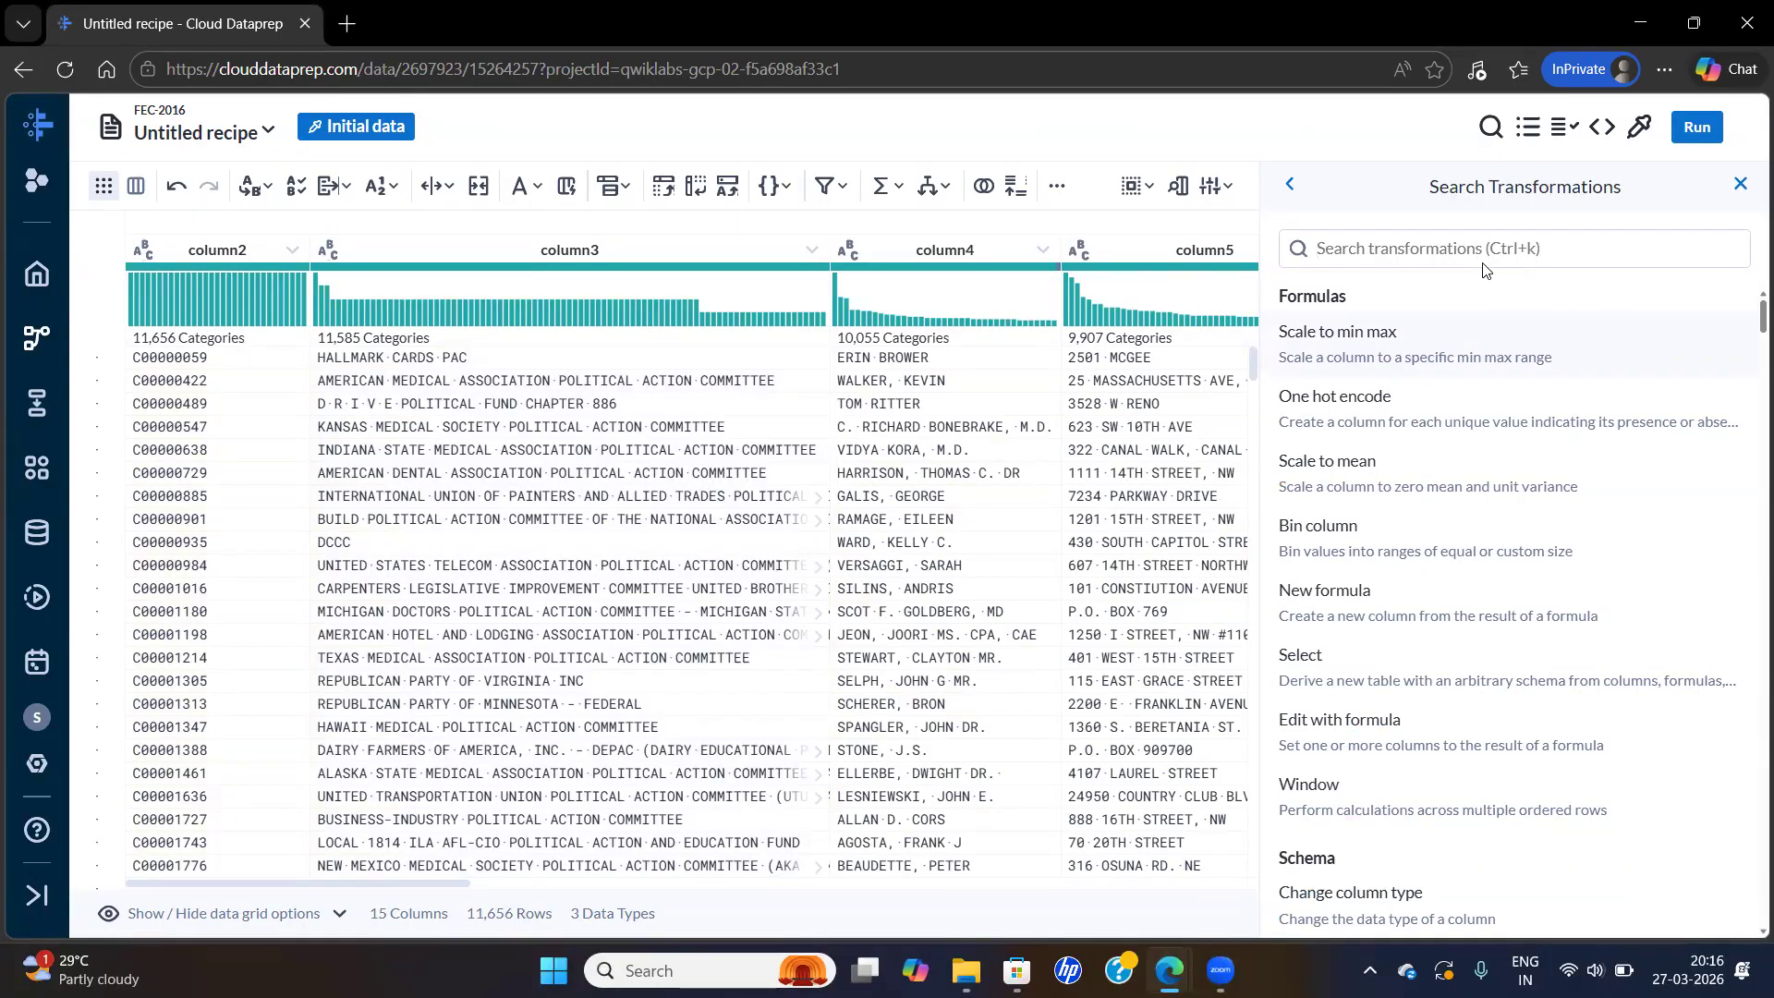
key(alt+Tab)
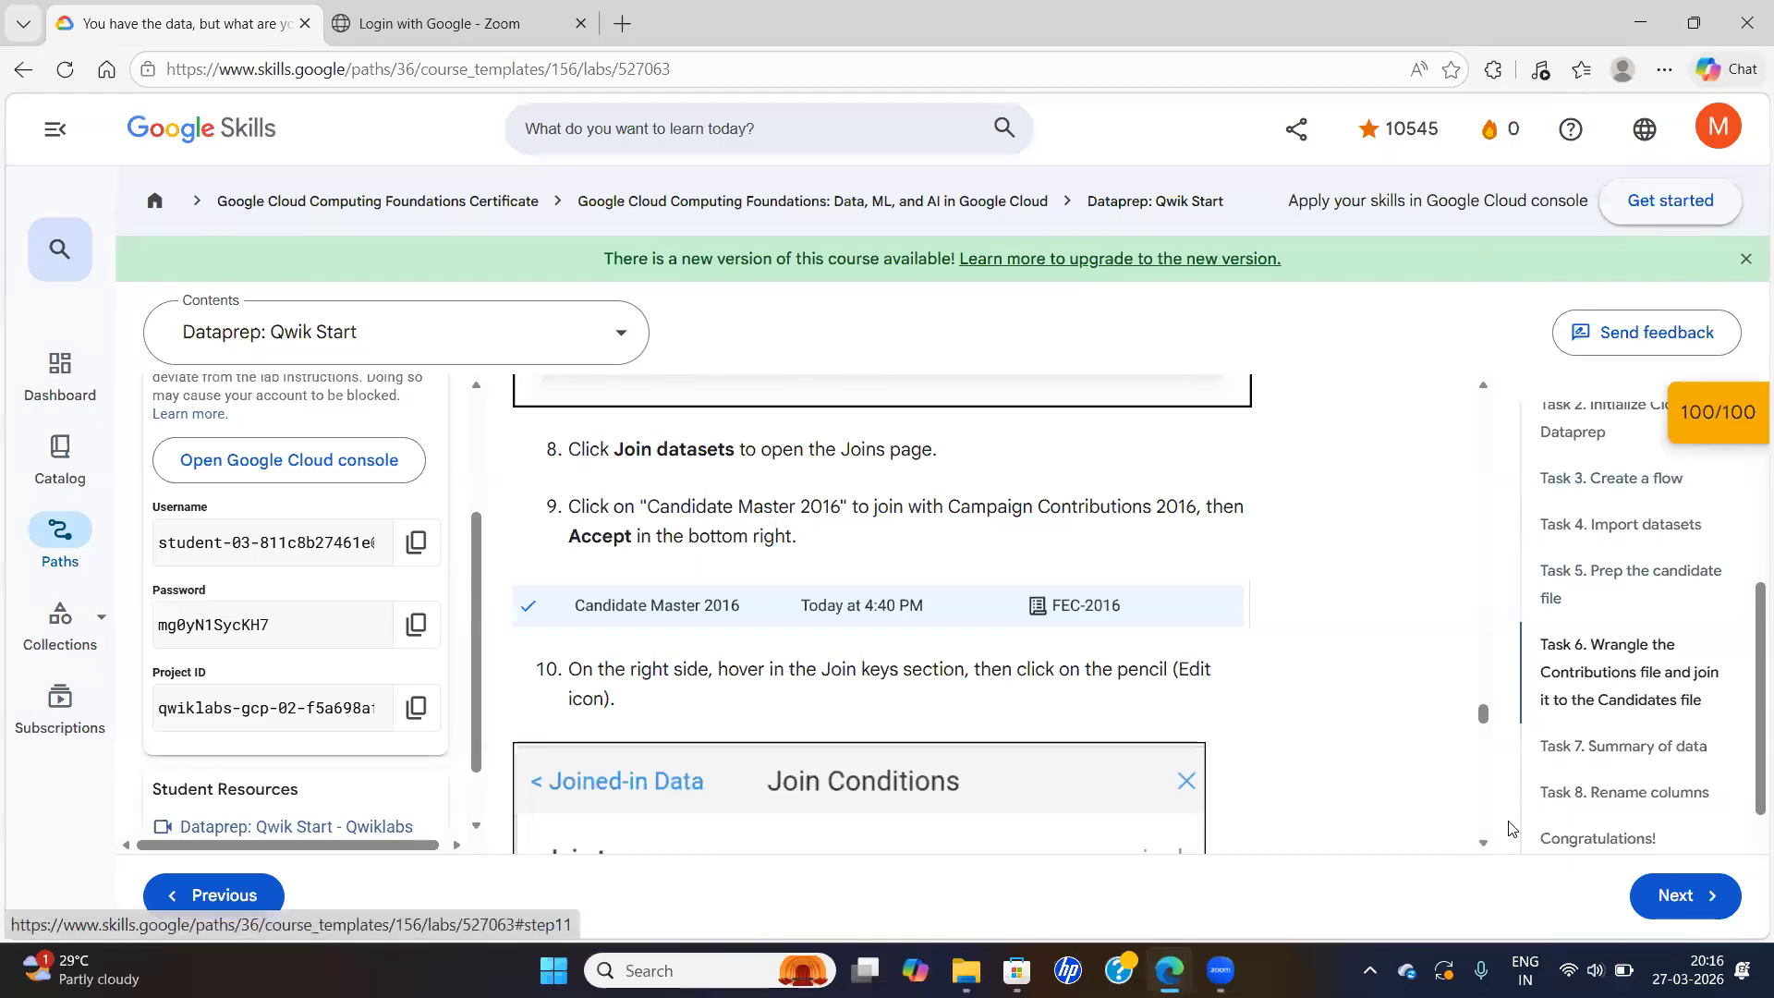
scroll(1482, 849, down, 4)
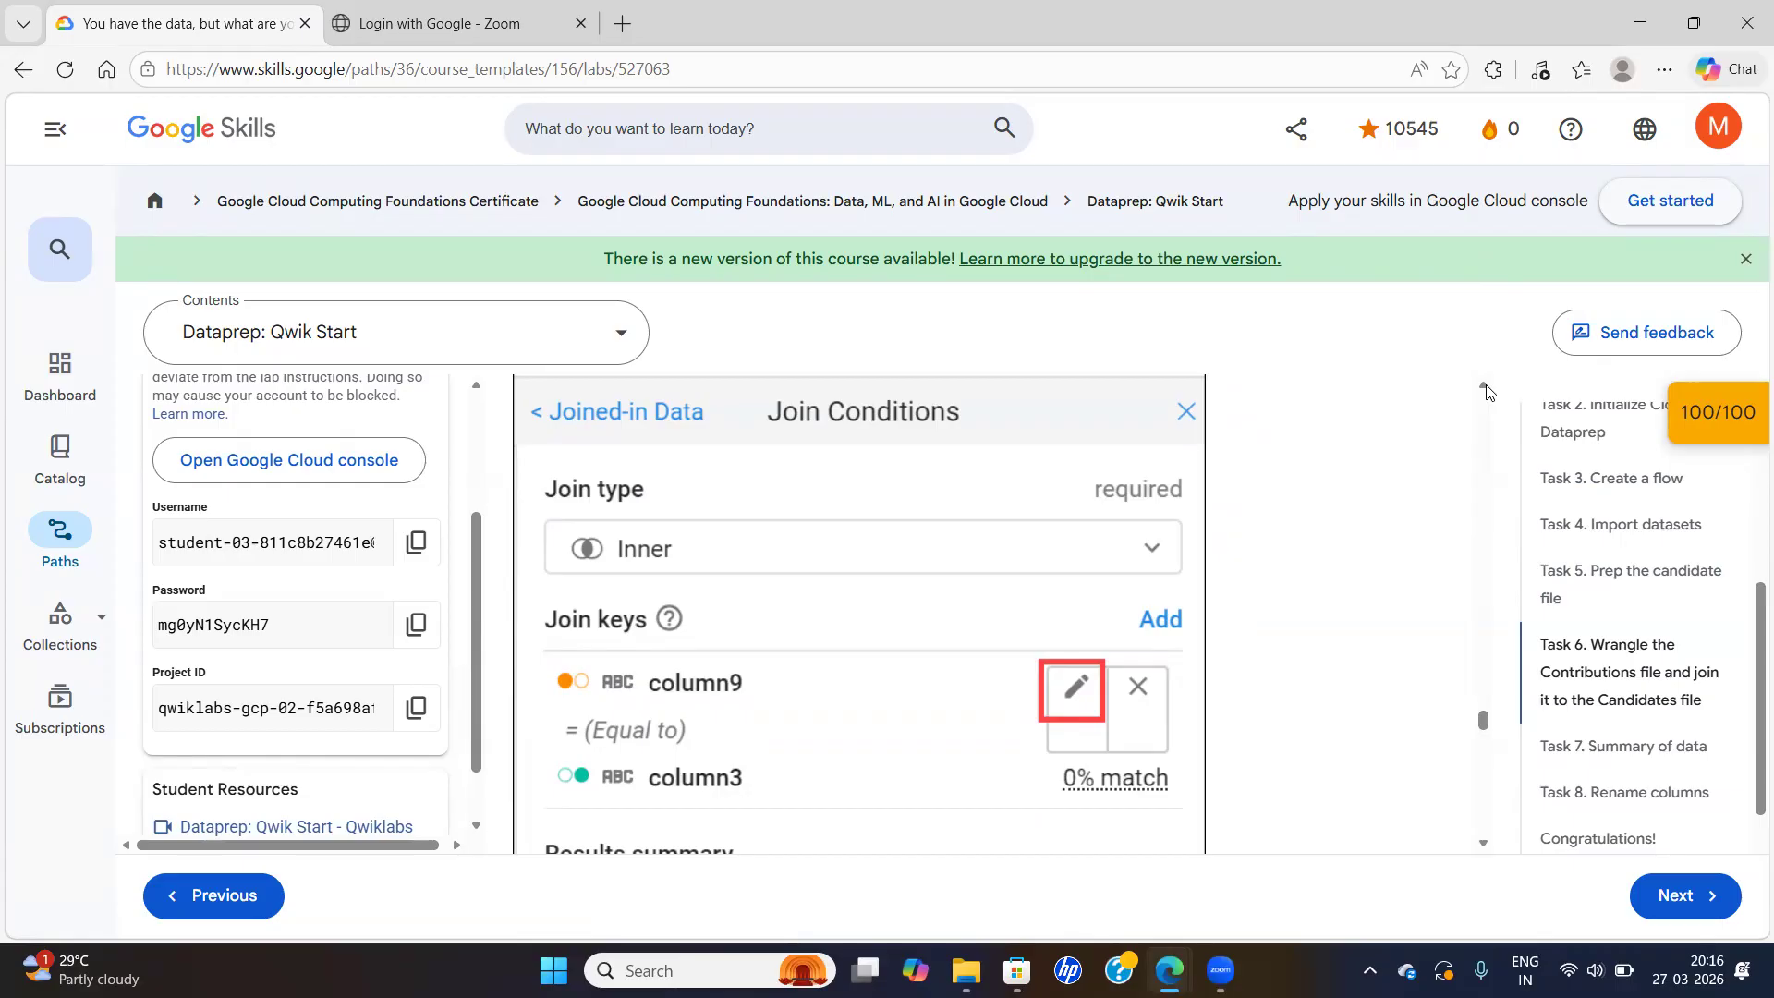
scroll(1485, 386, up, 4)
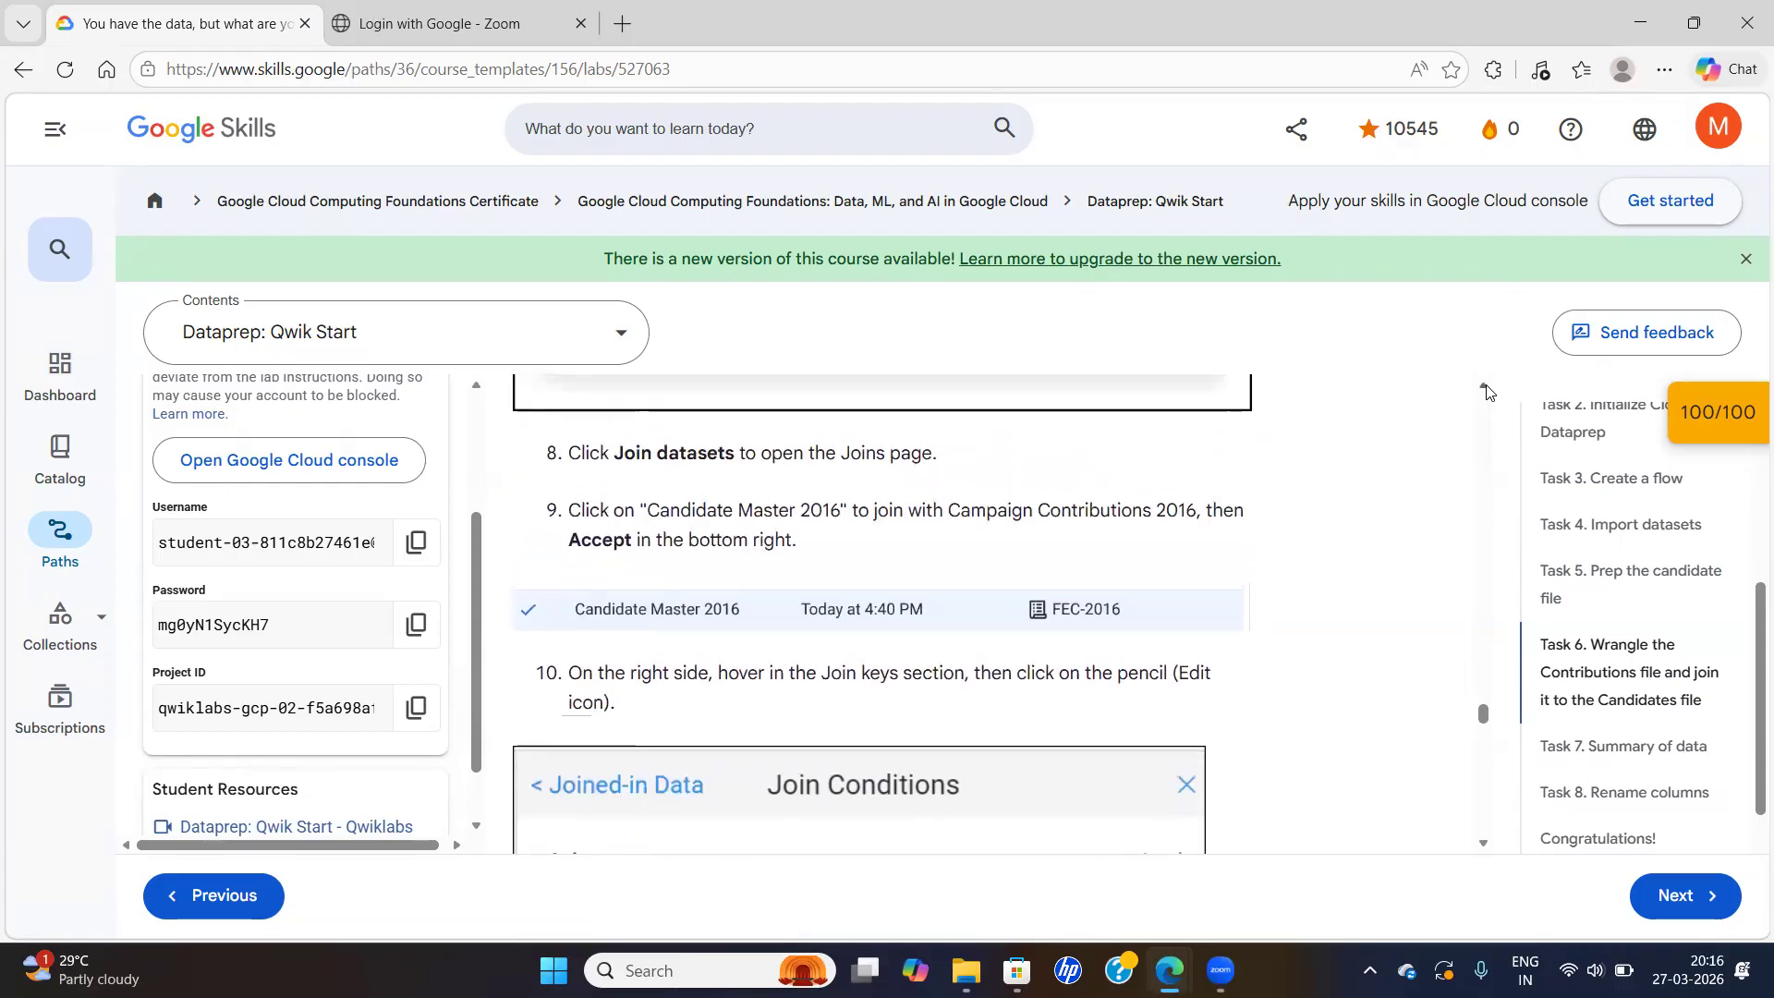
scroll(1486, 390, up, 4)
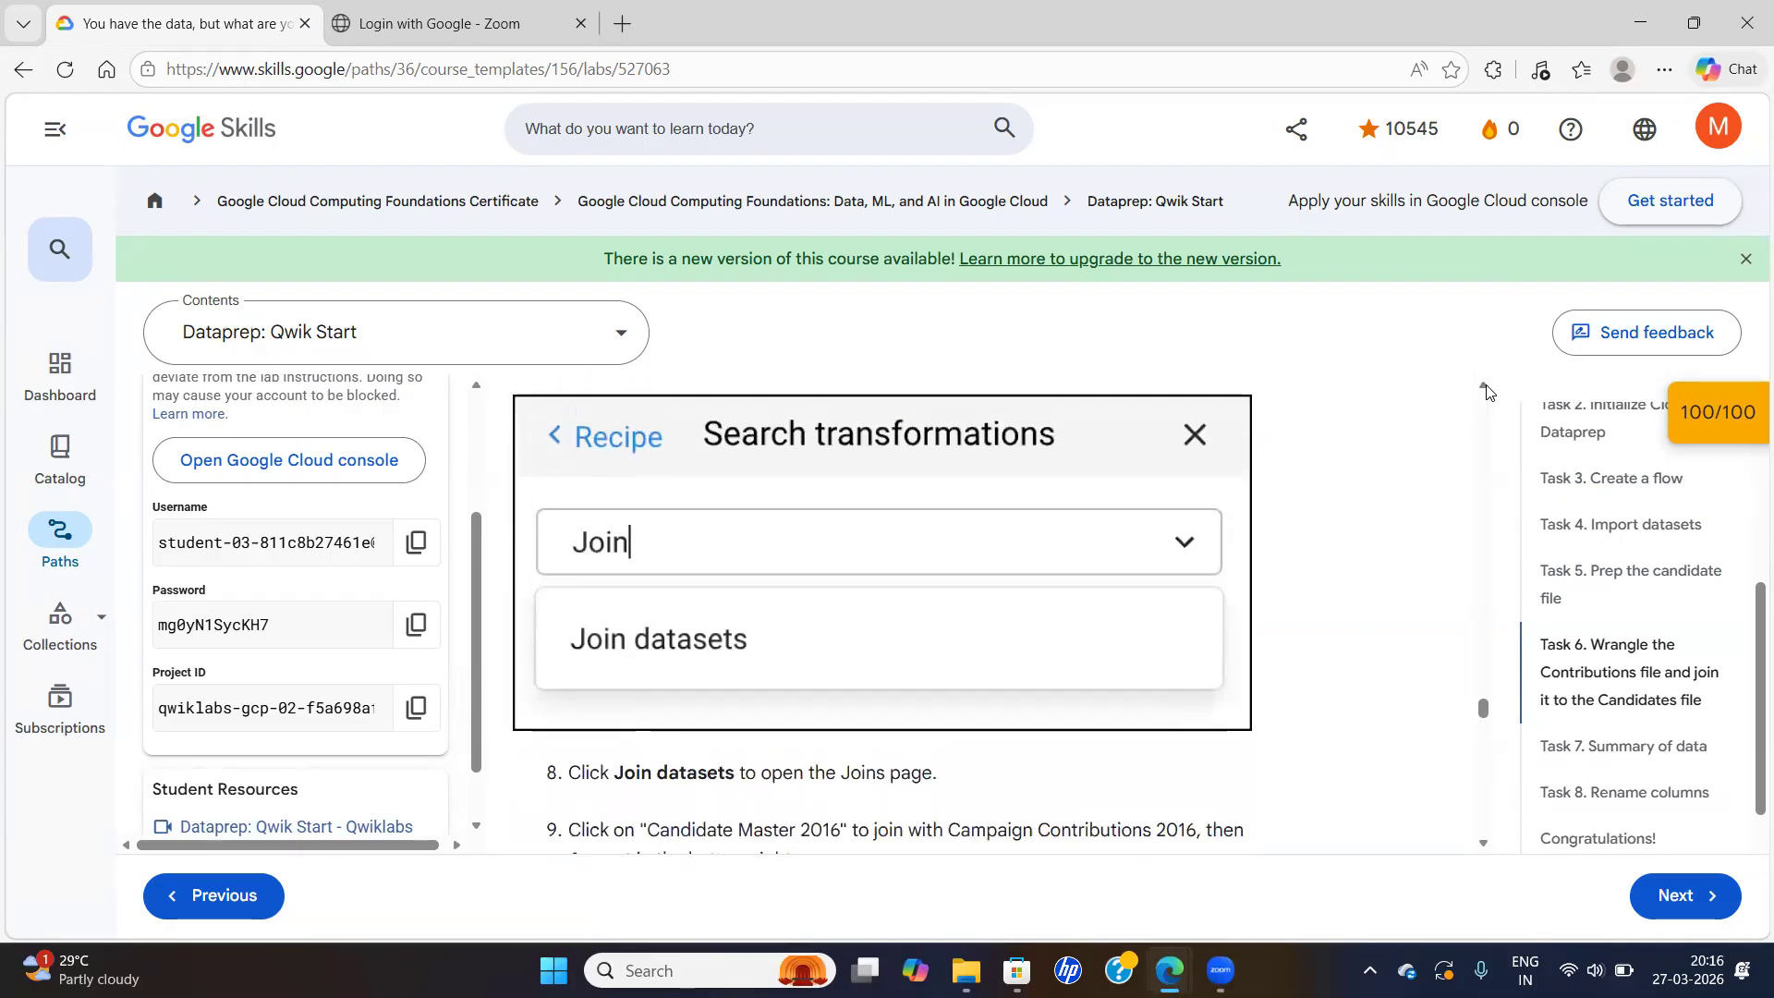
scroll(1486, 390, up, 2)
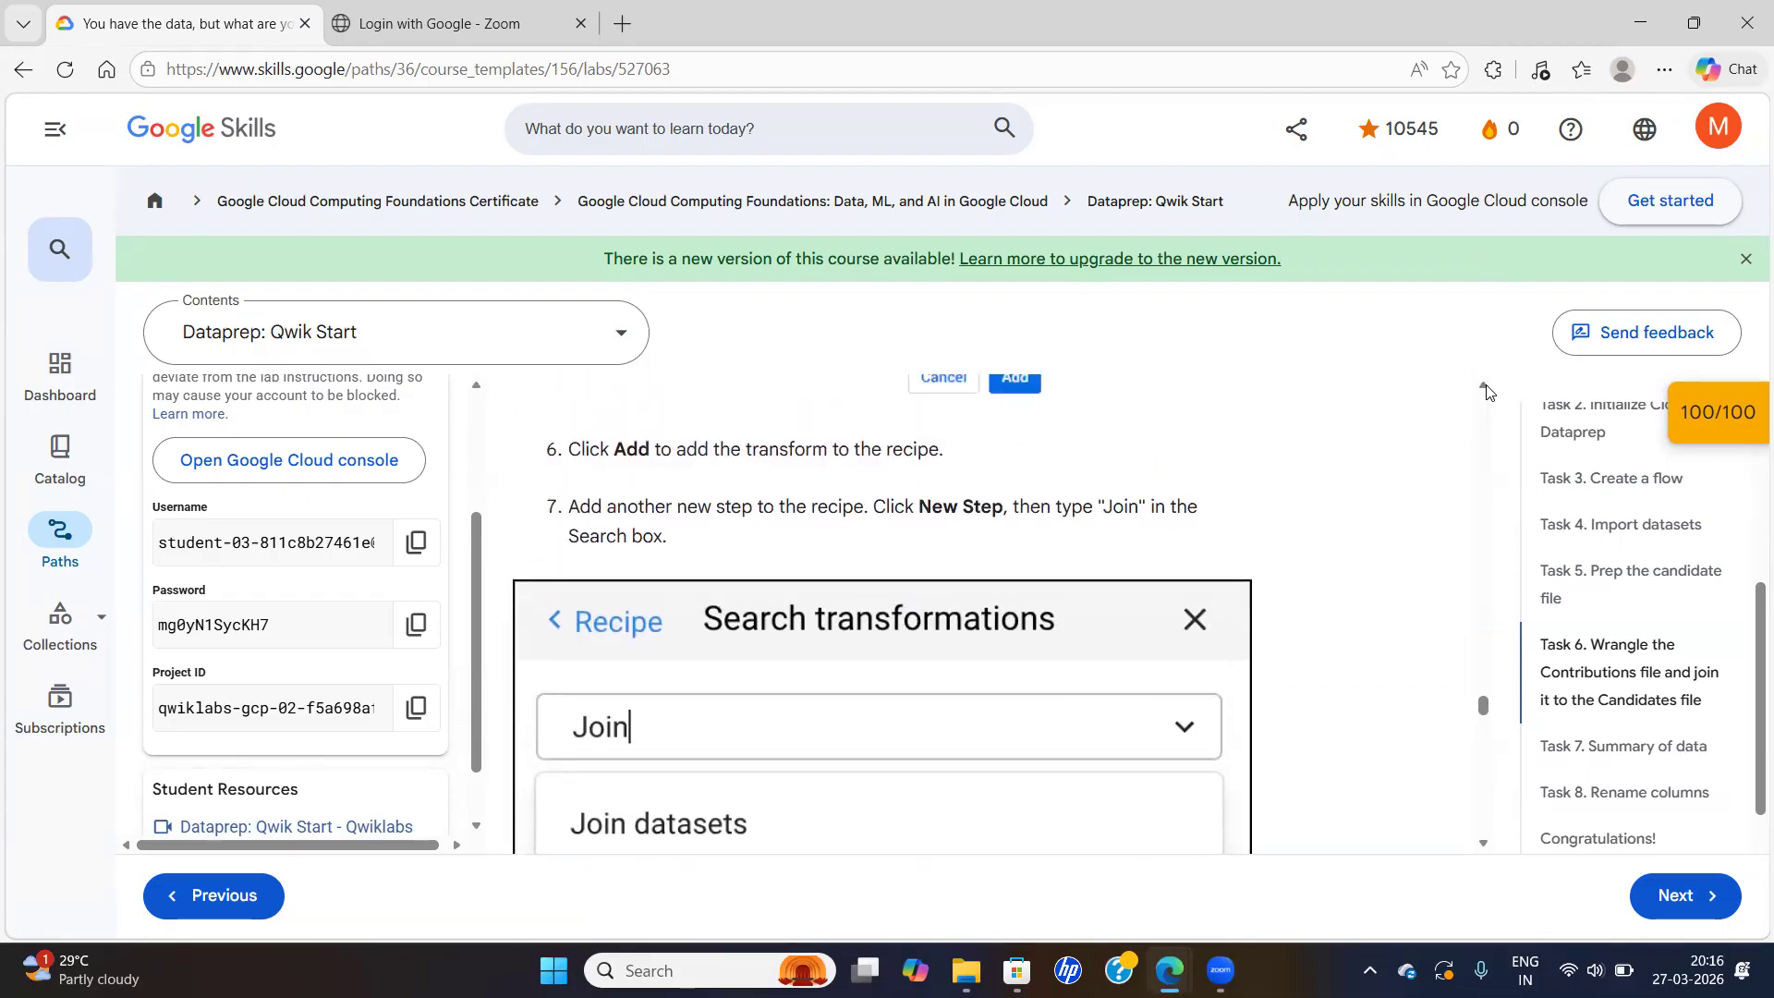
key(alt+Tab)
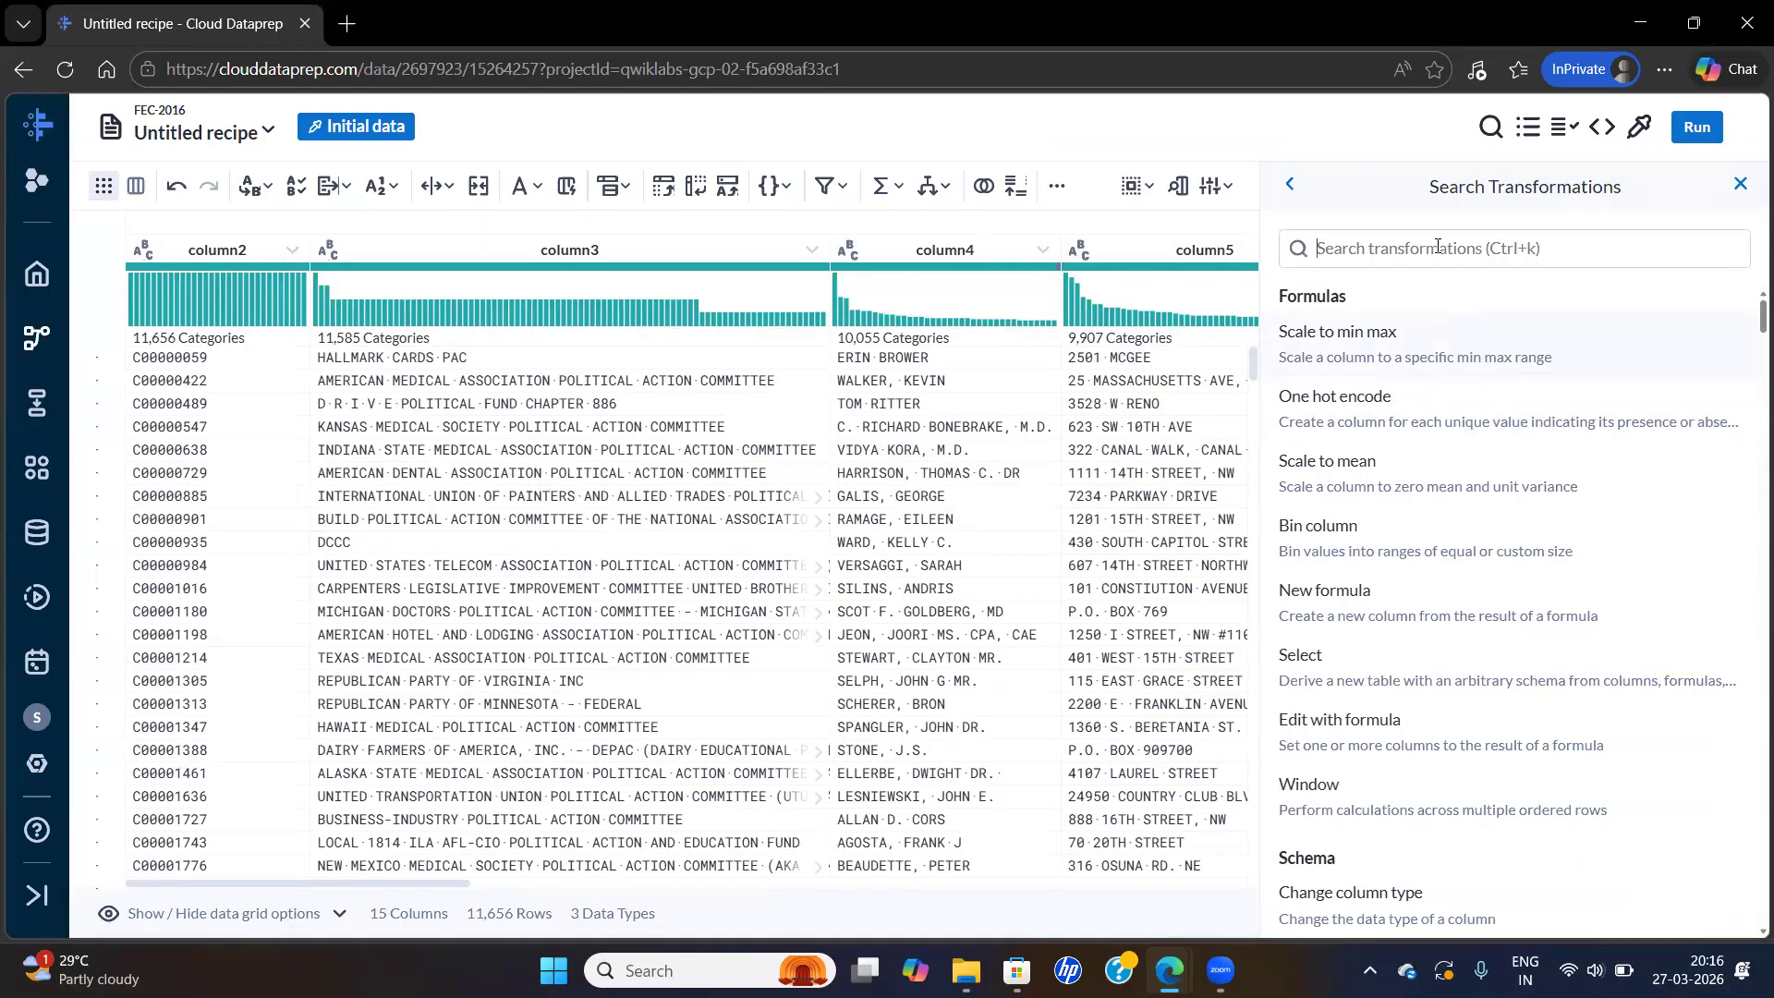
text(join)
key(Escape)
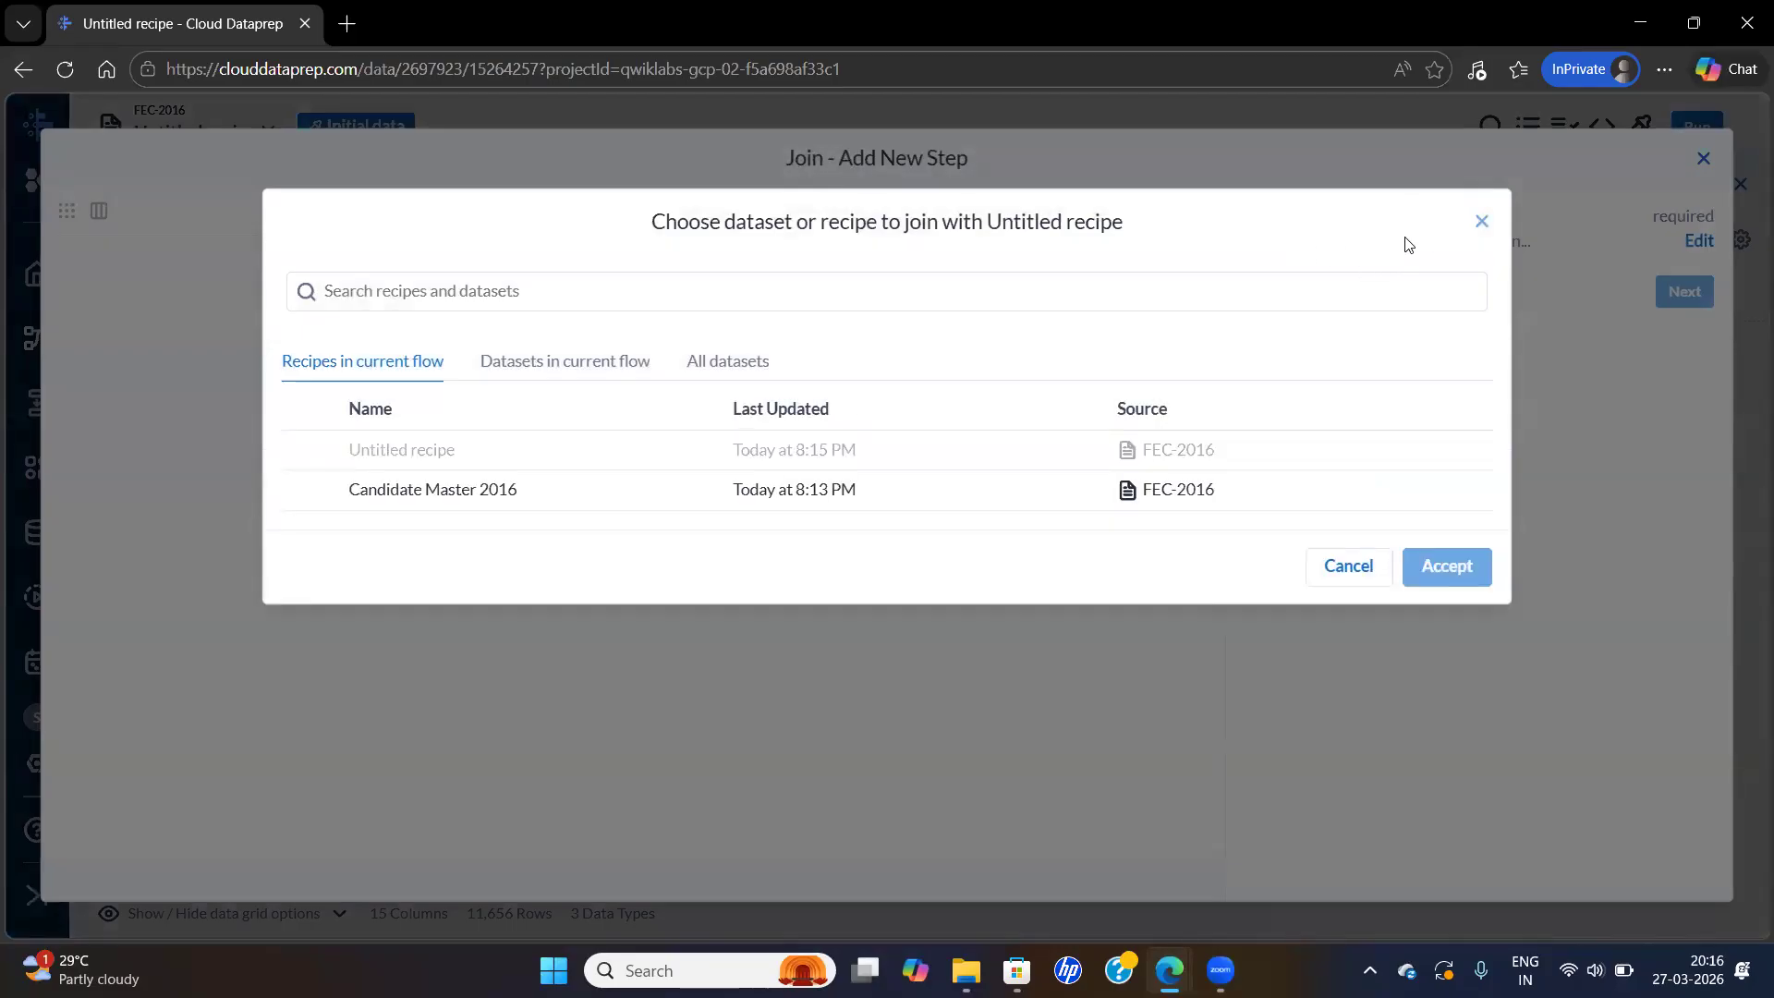
click(1481, 223)
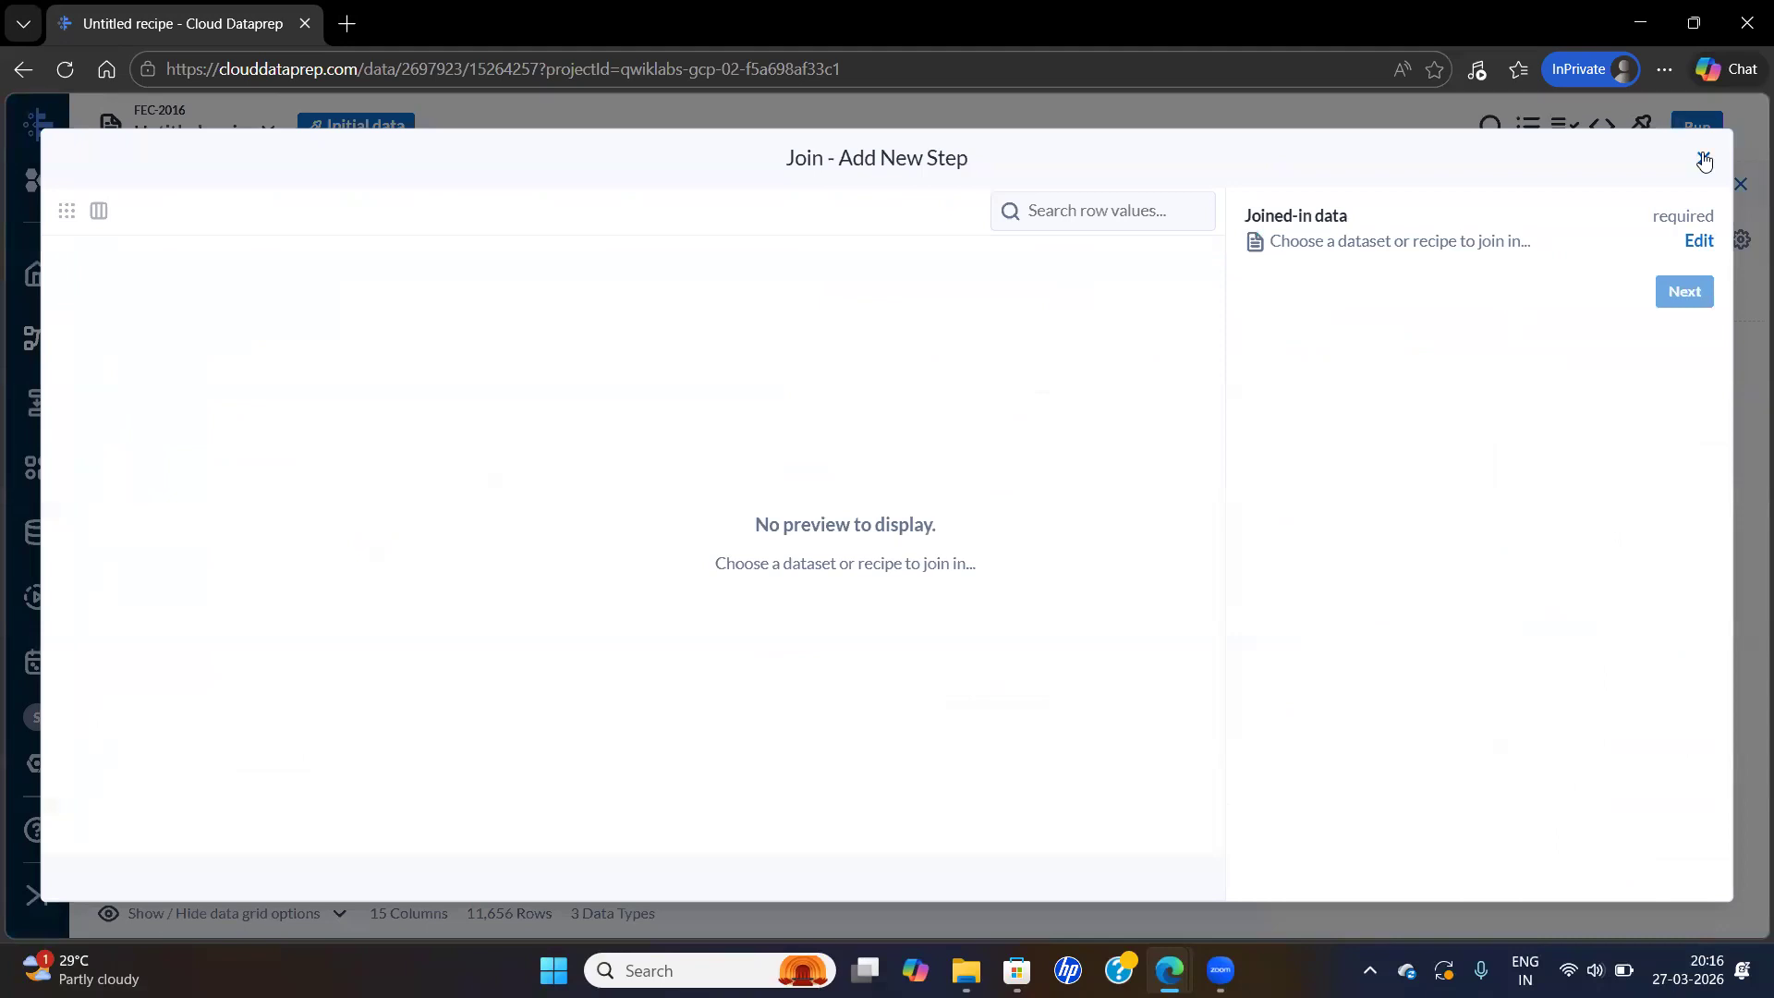
click(1704, 158)
Start a new recipe step, search the transformations for "join", and open Join datasets
click(1340, 186)
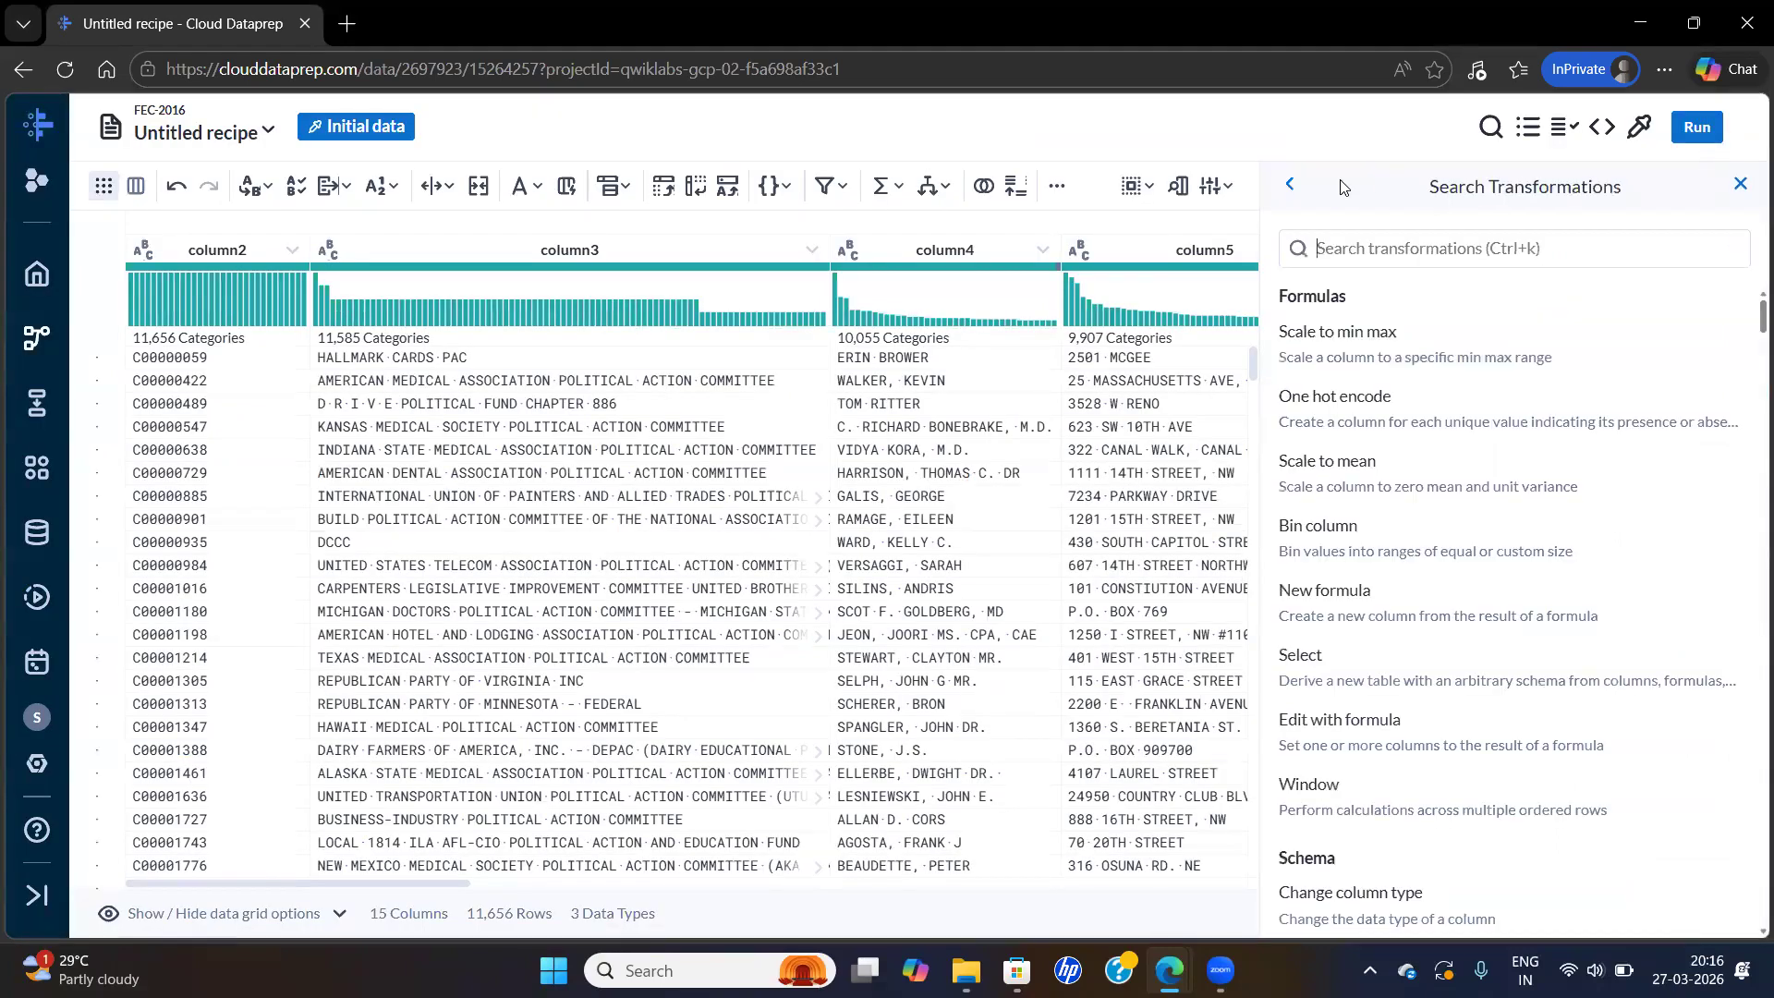
click(1352, 242)
text(join)
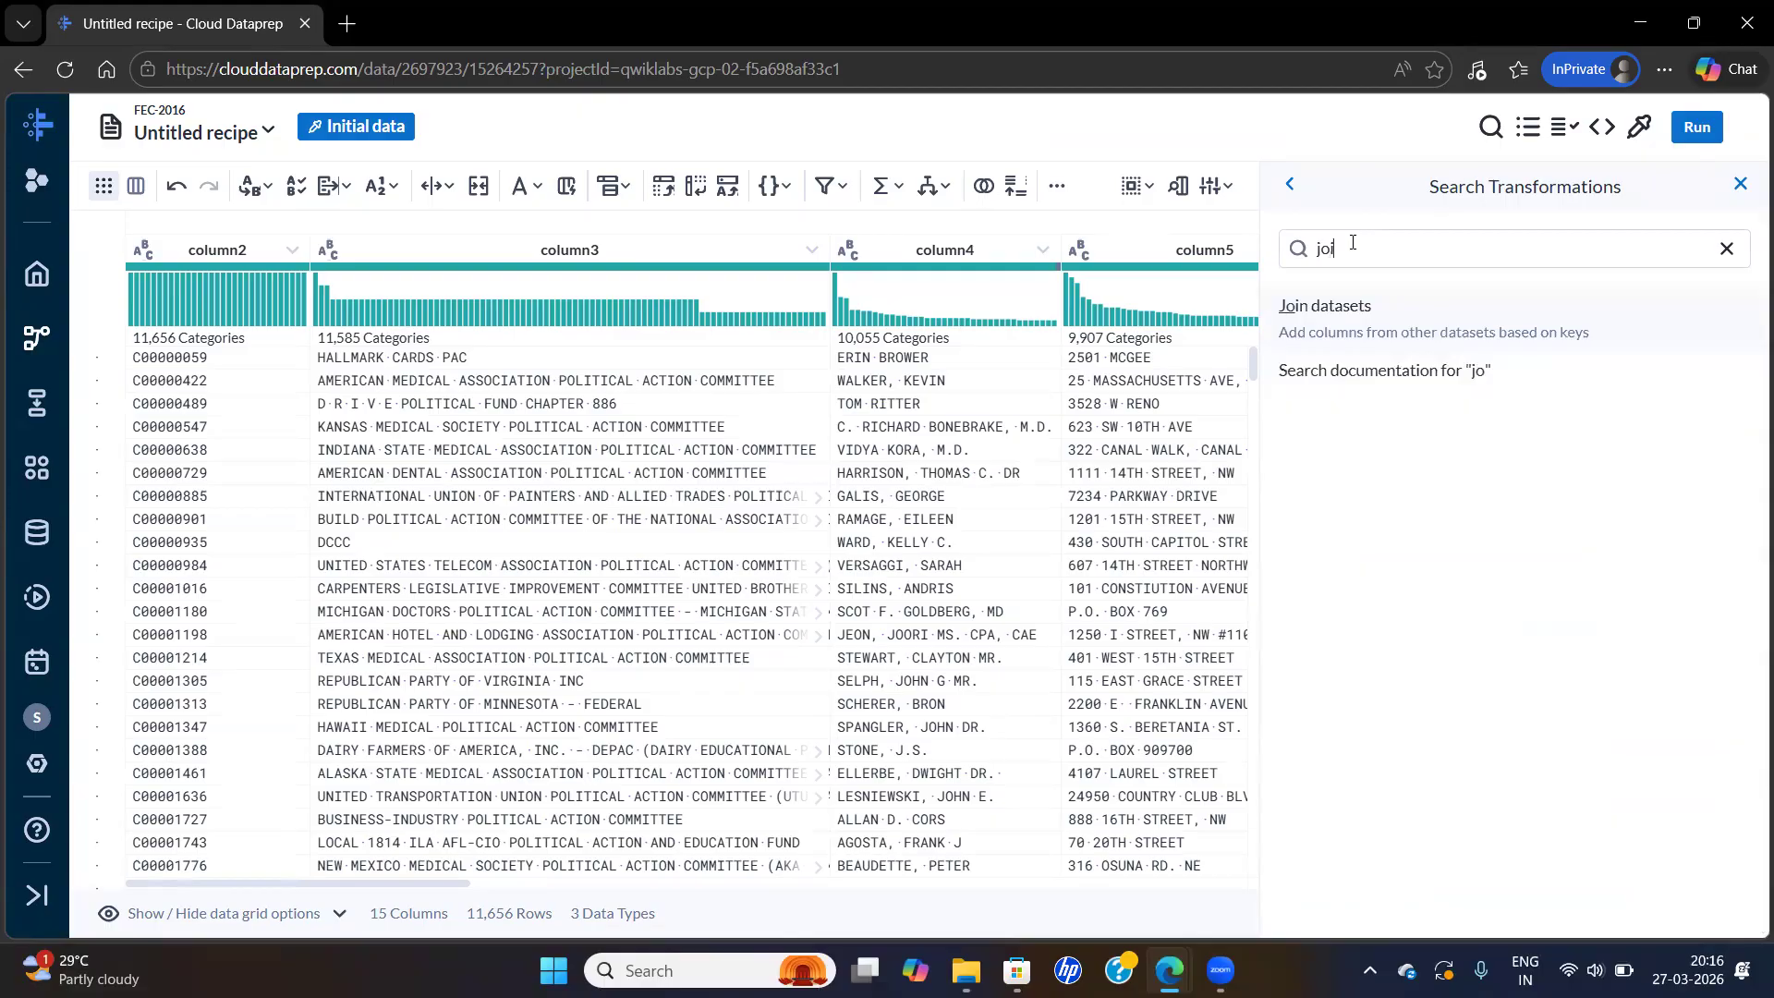
click(1332, 315)
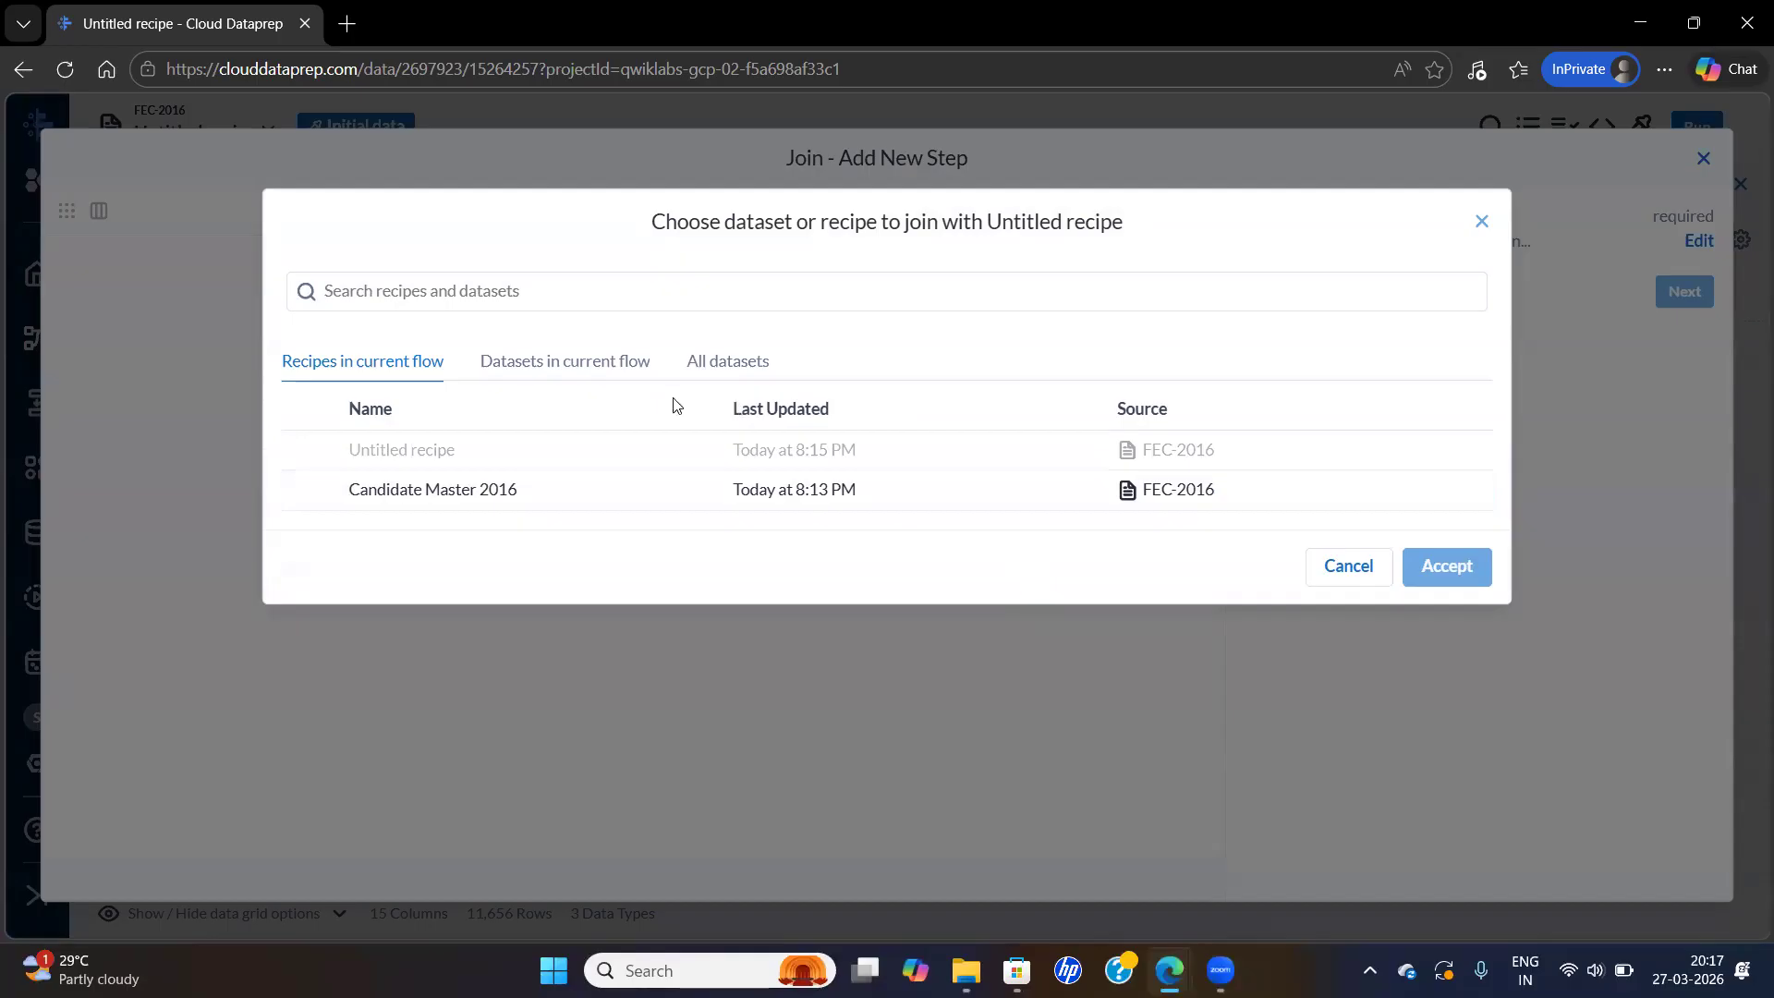
Review the datasets in the current flow and check the lab's instructions for which recipe to join with Campaign Contributions 2016
key(alt+Tab)
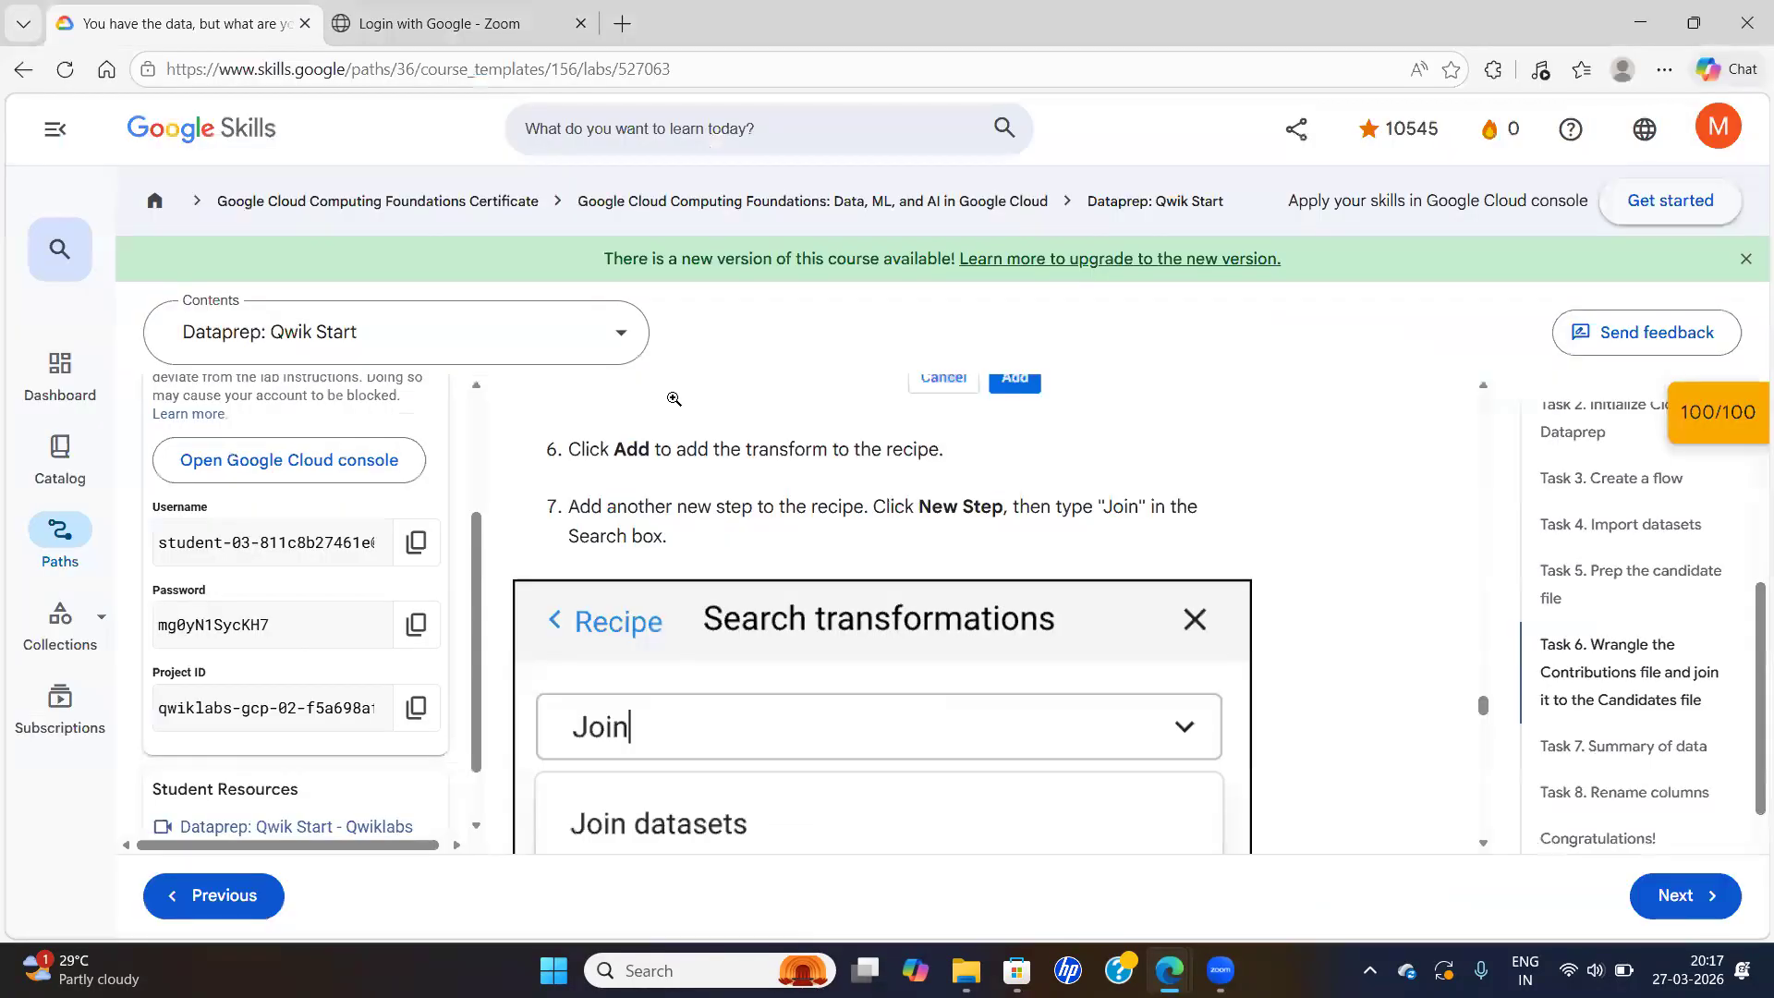
key(alt+Tab)
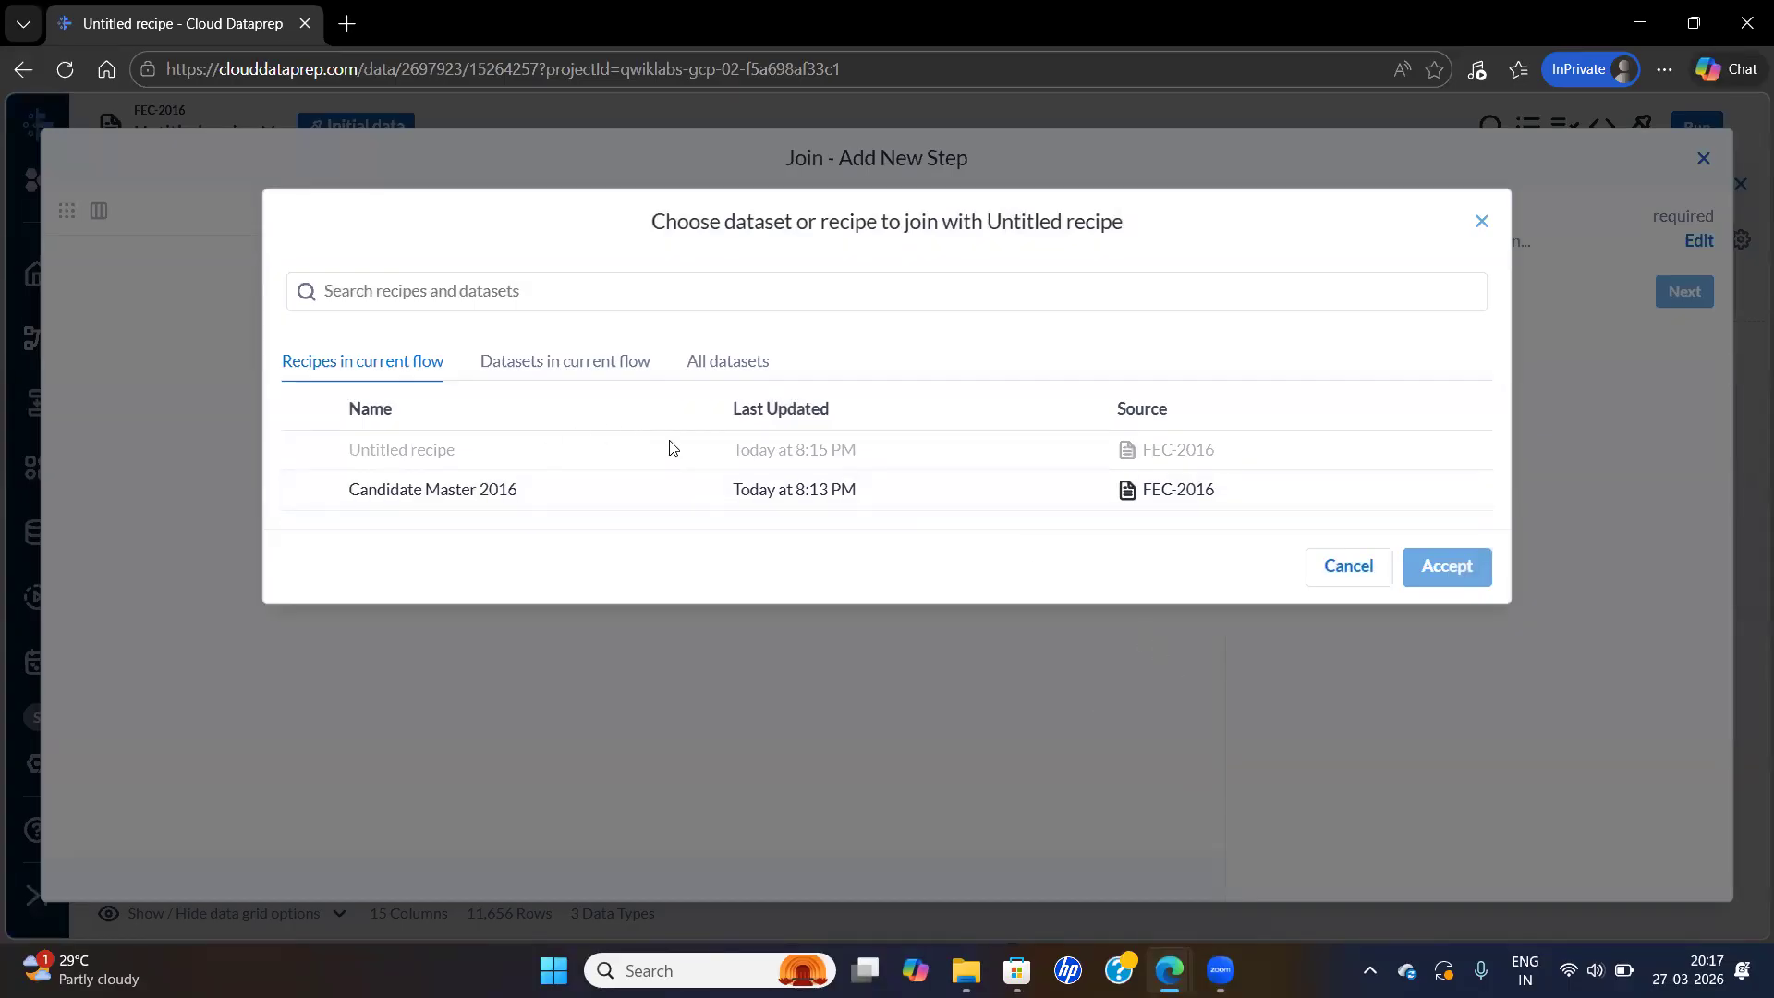
click(592, 365)
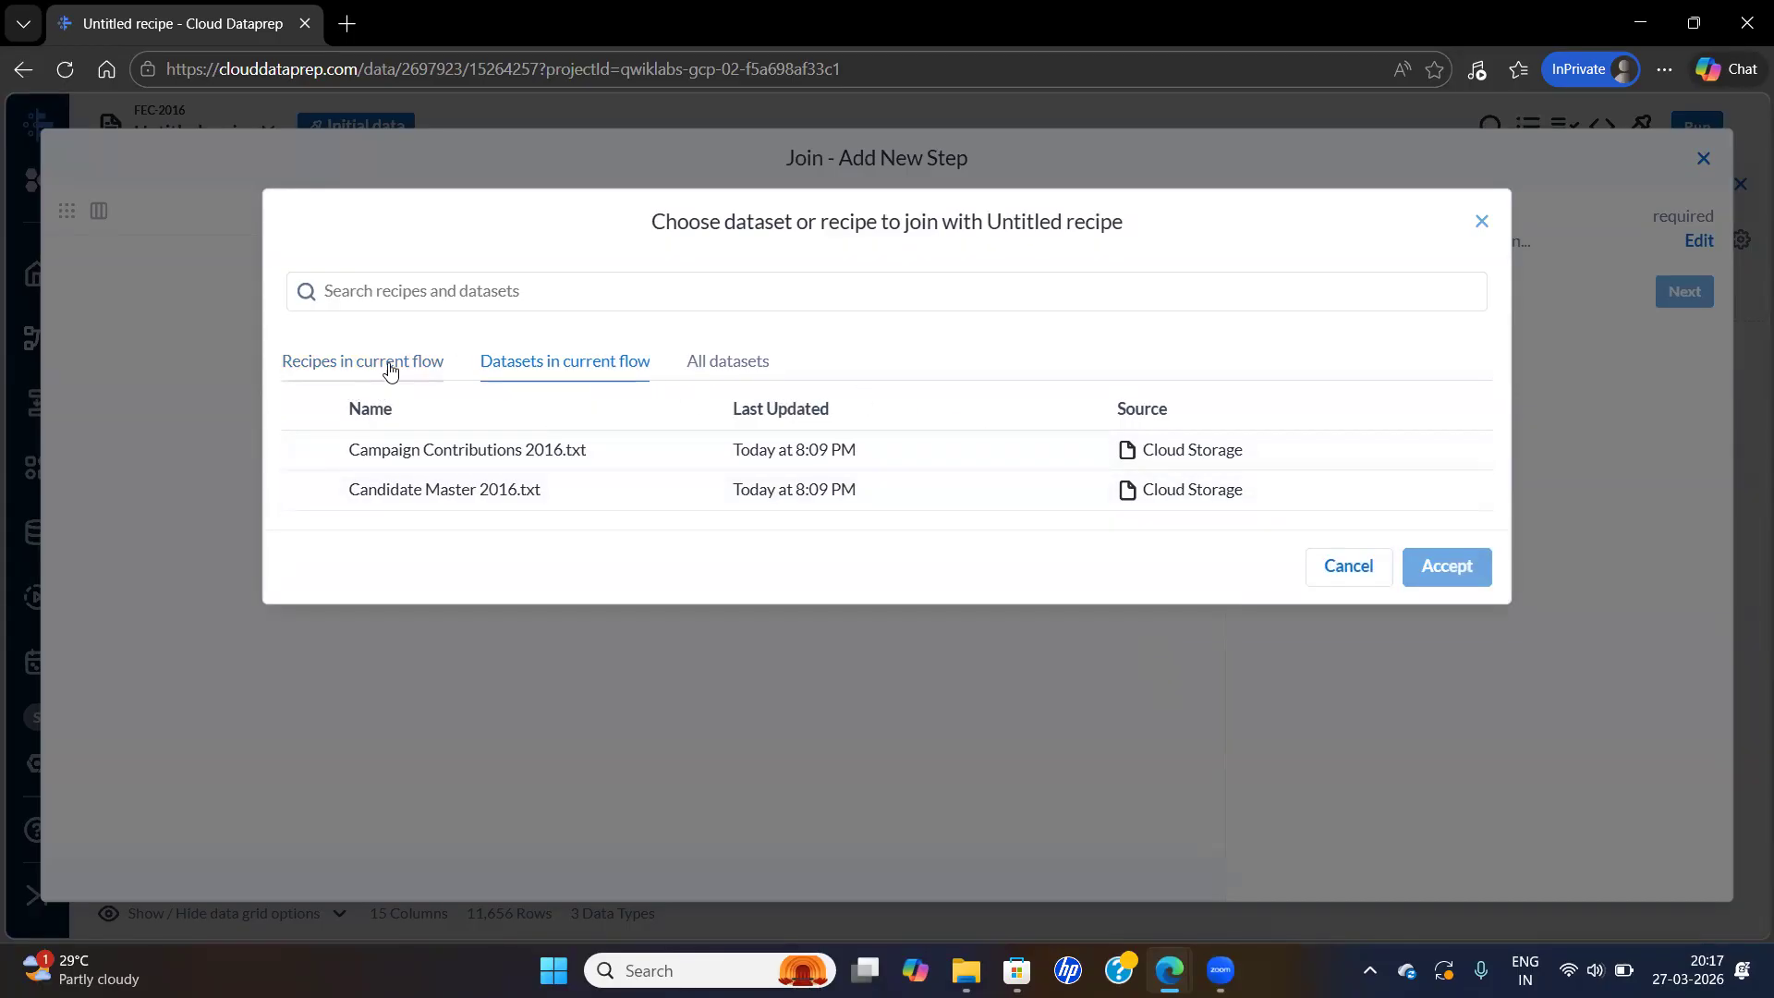
key(alt+Tab)
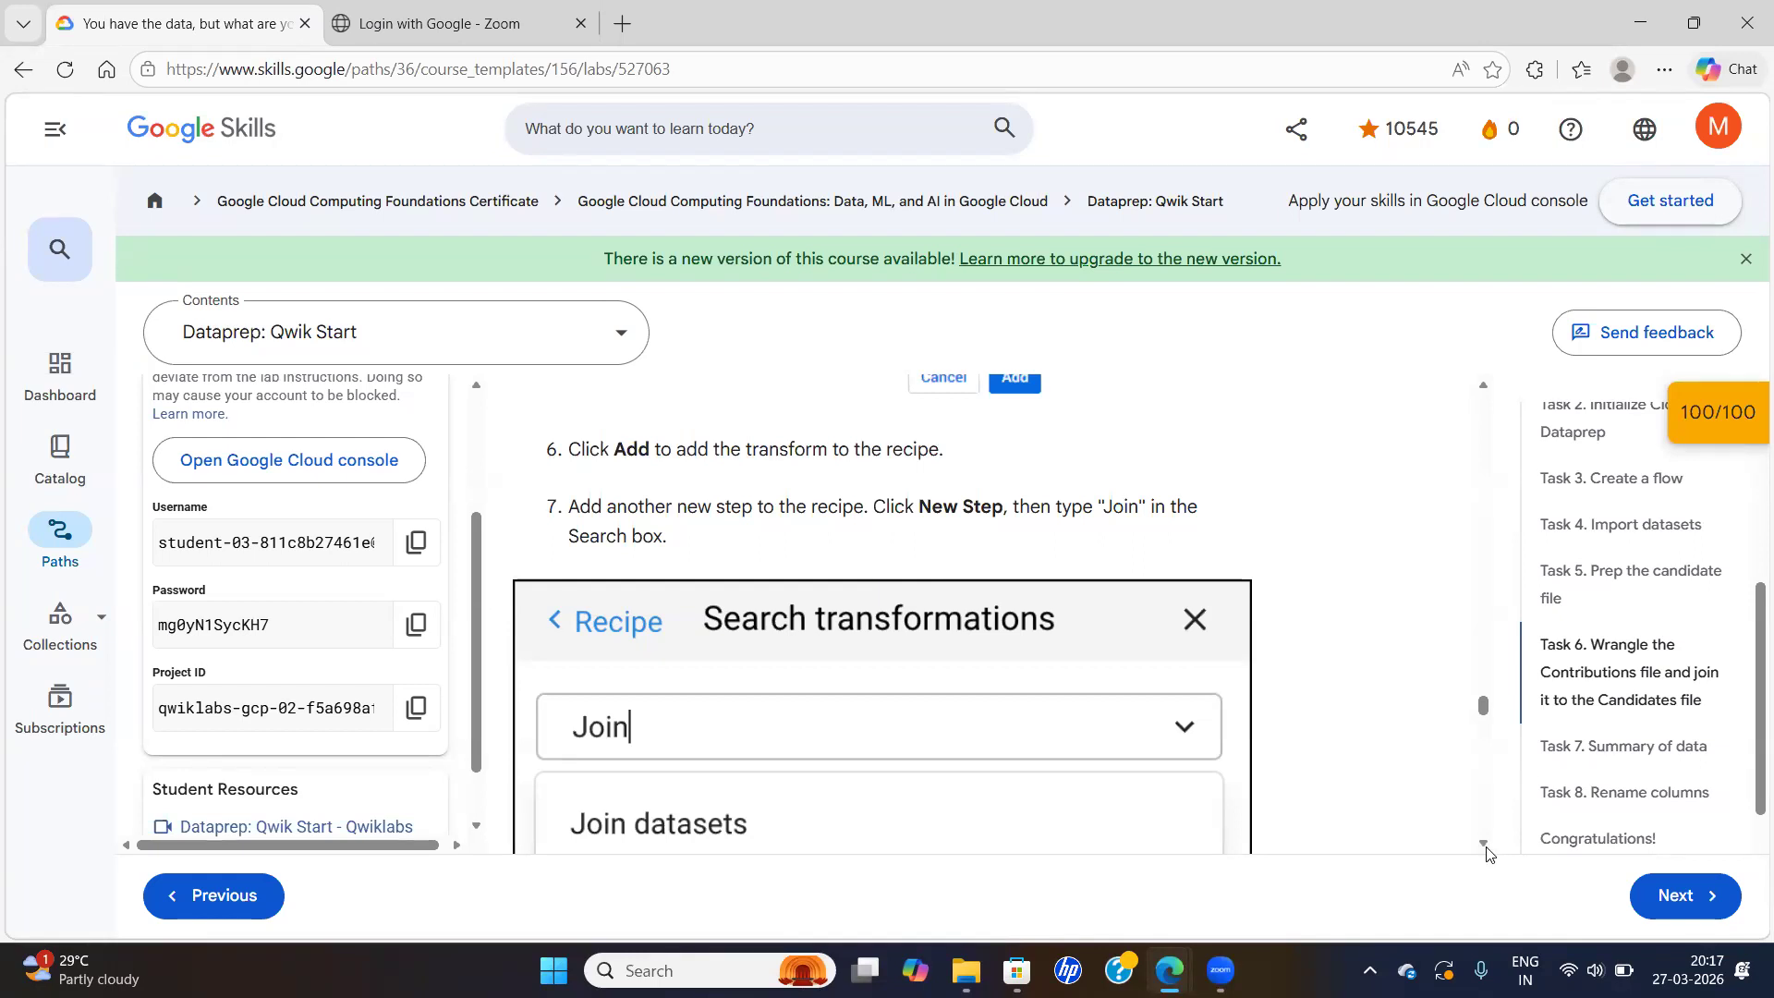
scroll(1487, 848, down, 2)
scroll(1487, 849, down, 1)
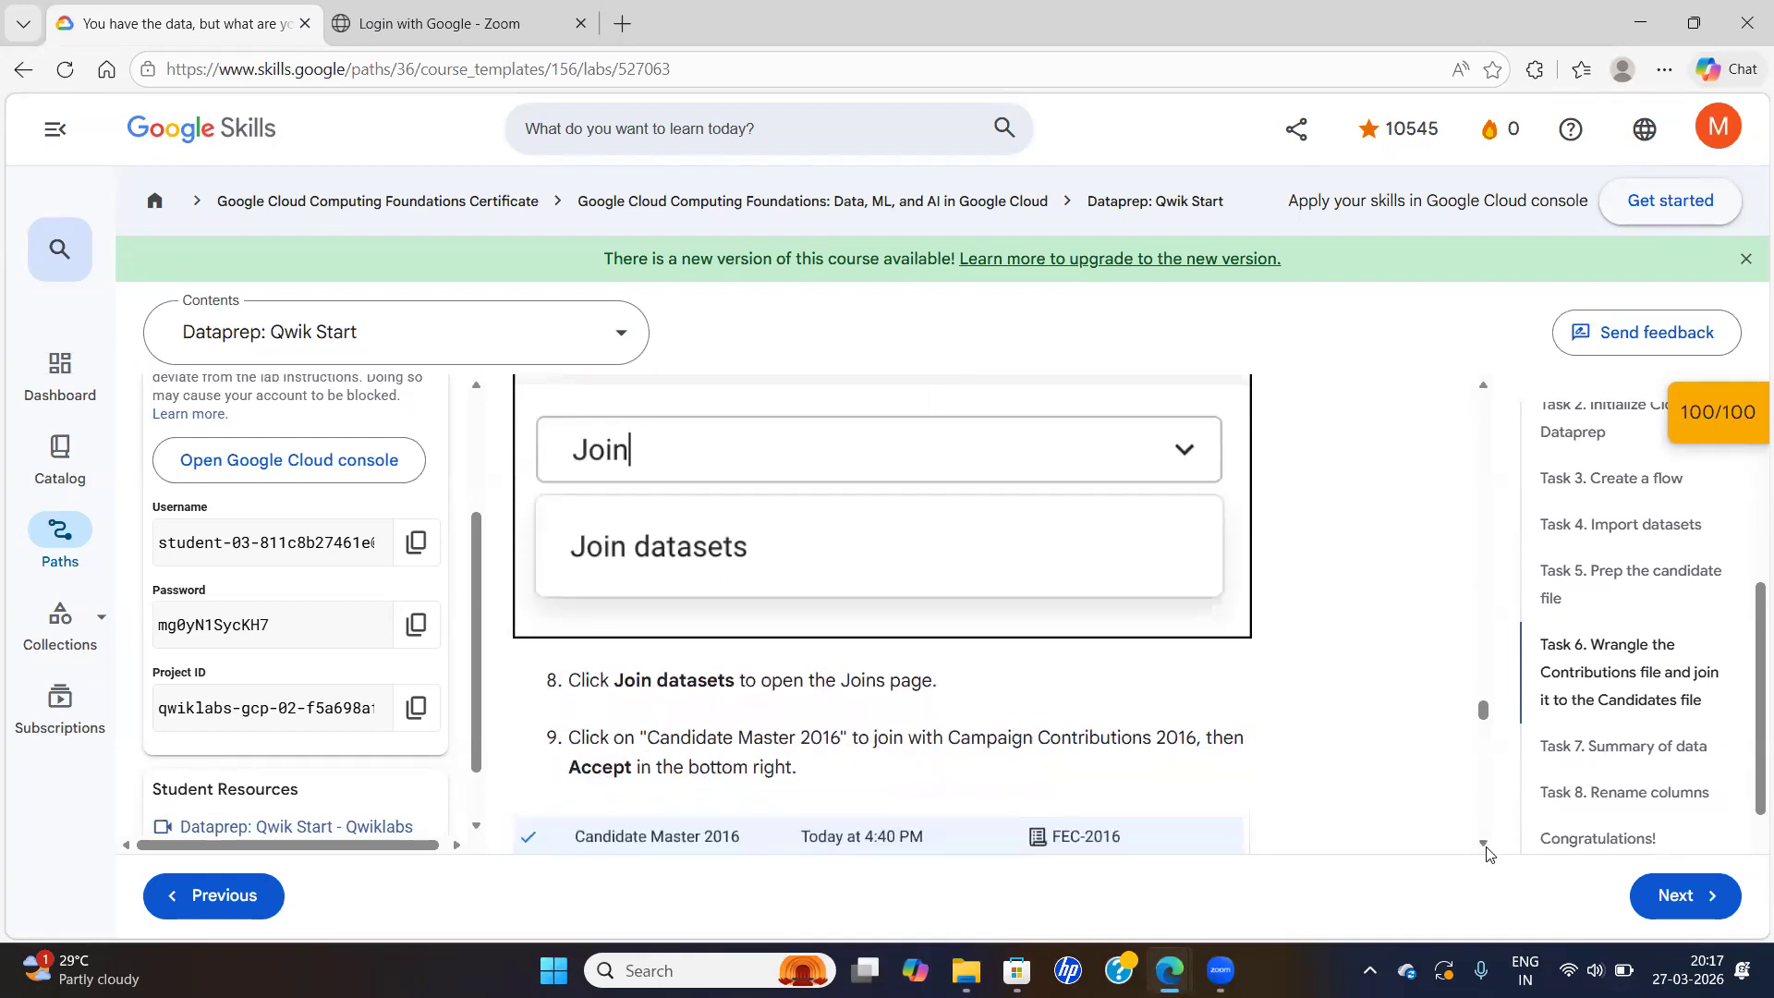
scroll(1487, 852, down, 2)
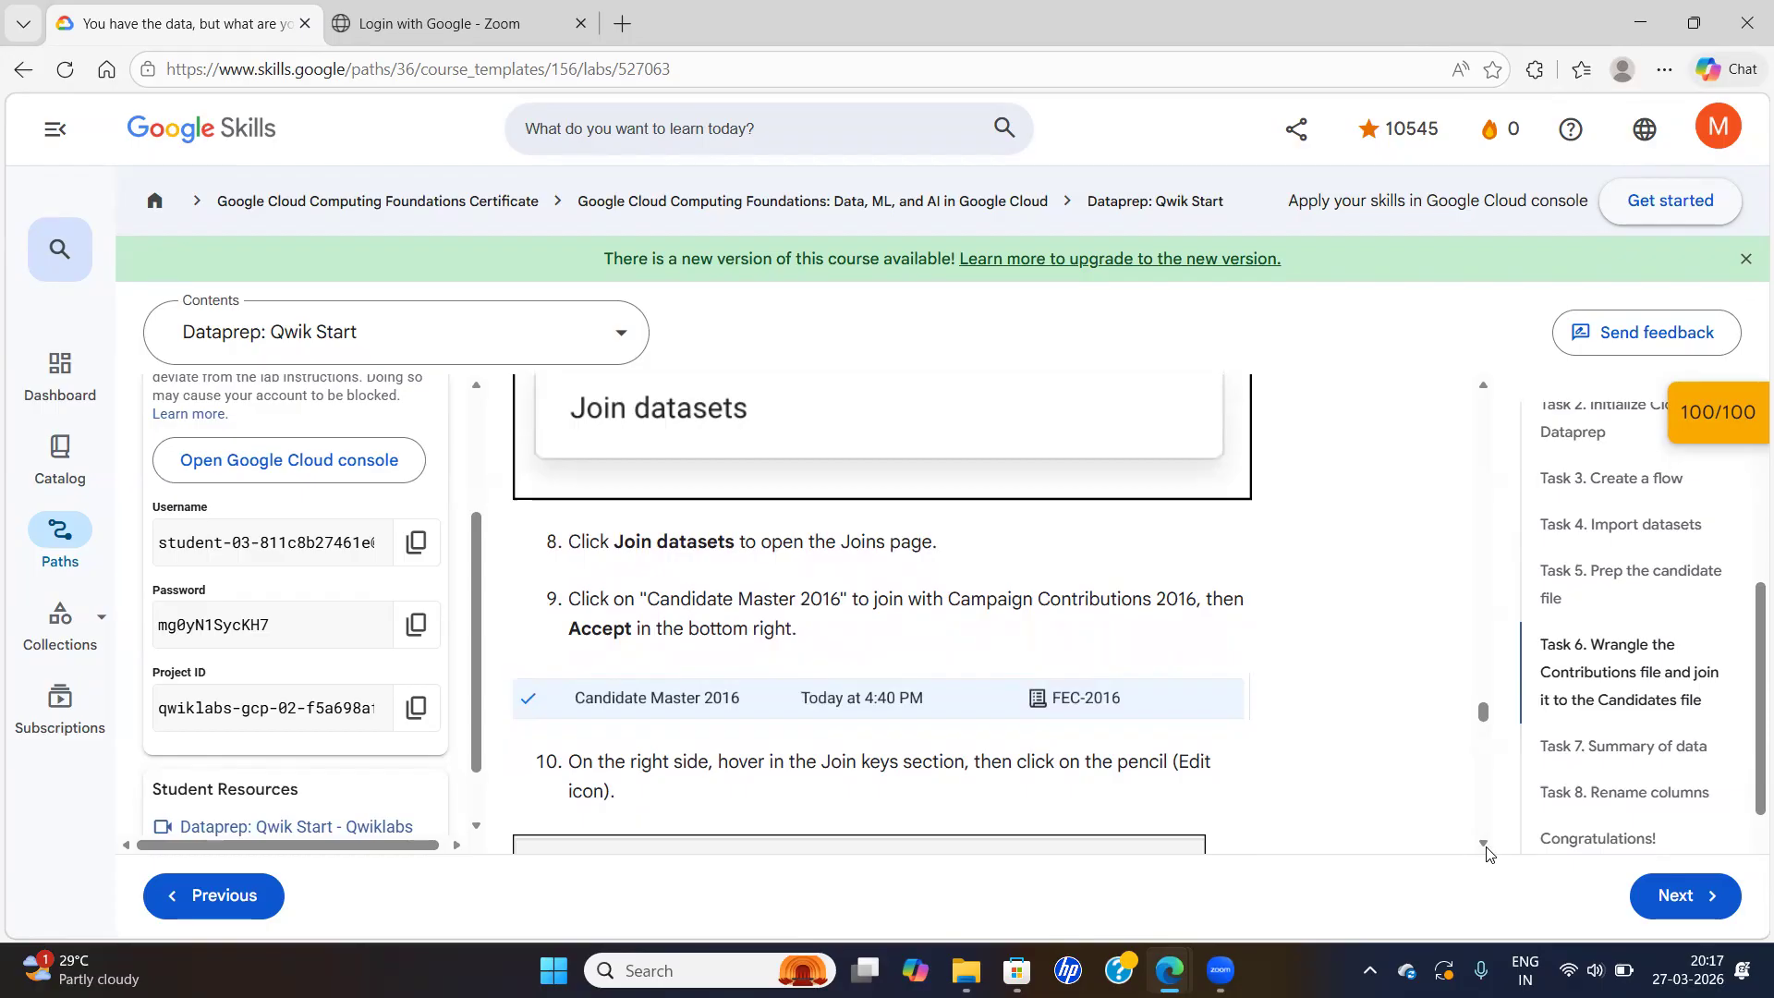
key(alt+Tab)
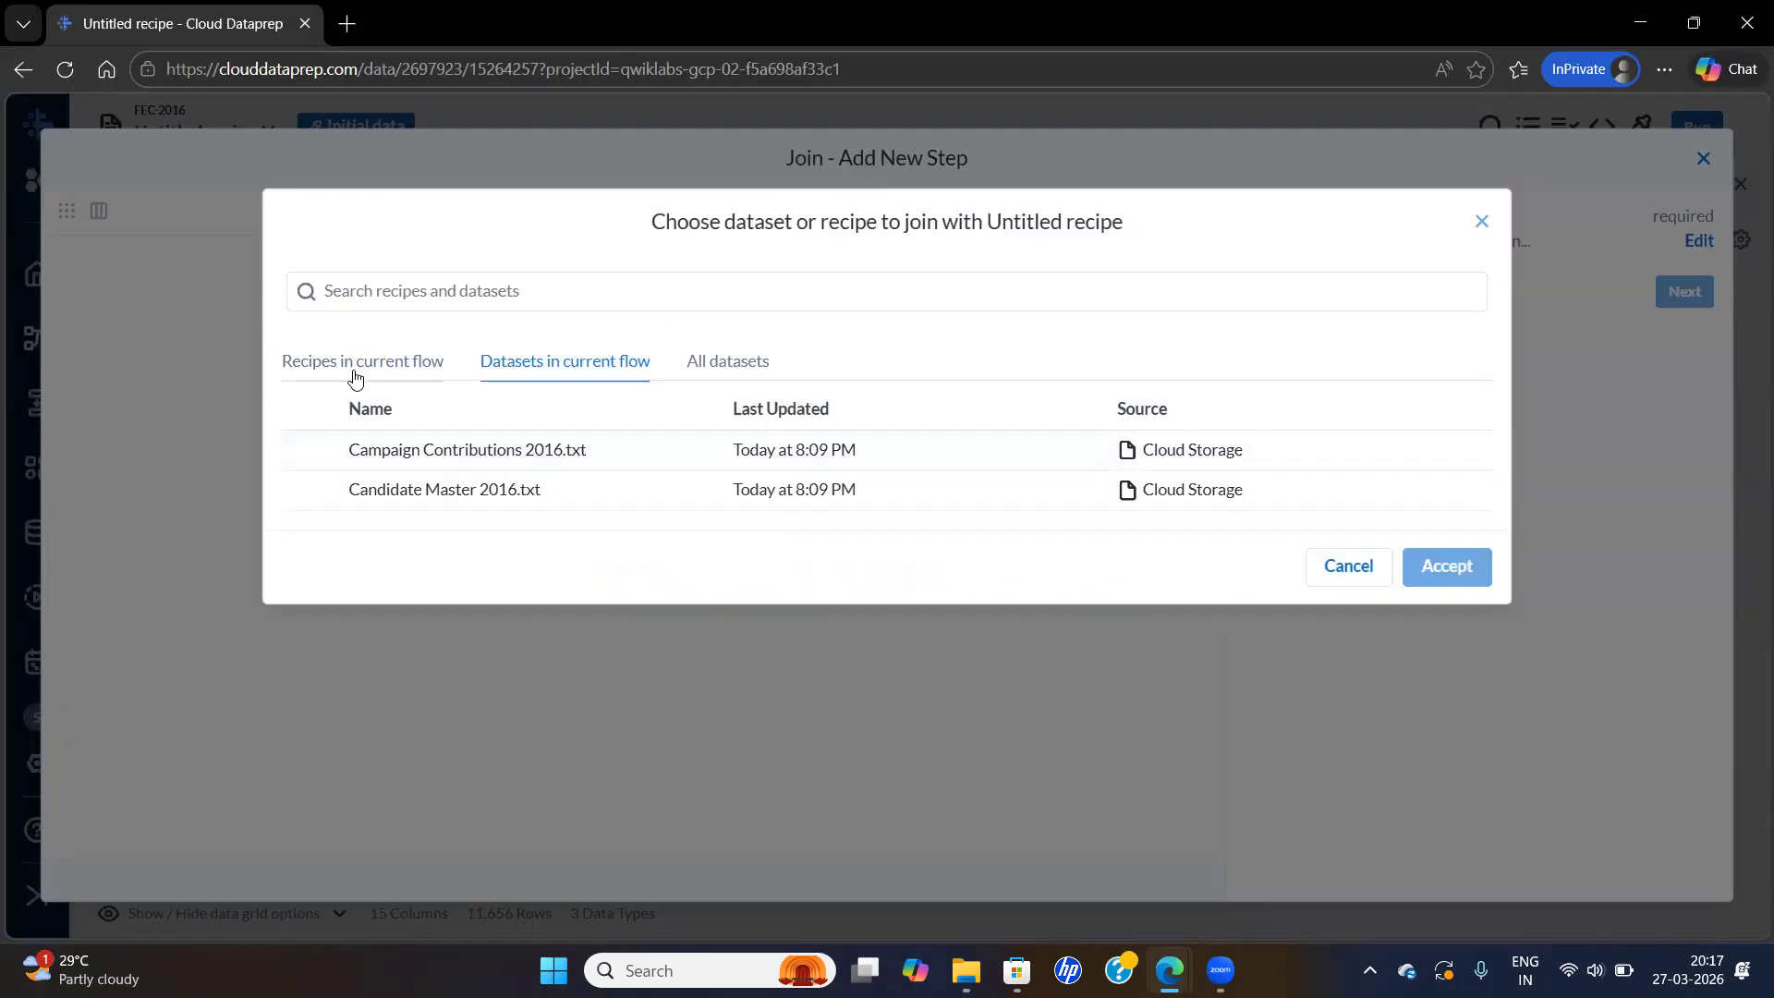
Select the Candidate Master 2016 recipe from the current flow's recipes as the joined-in data and accept it
click(355, 372)
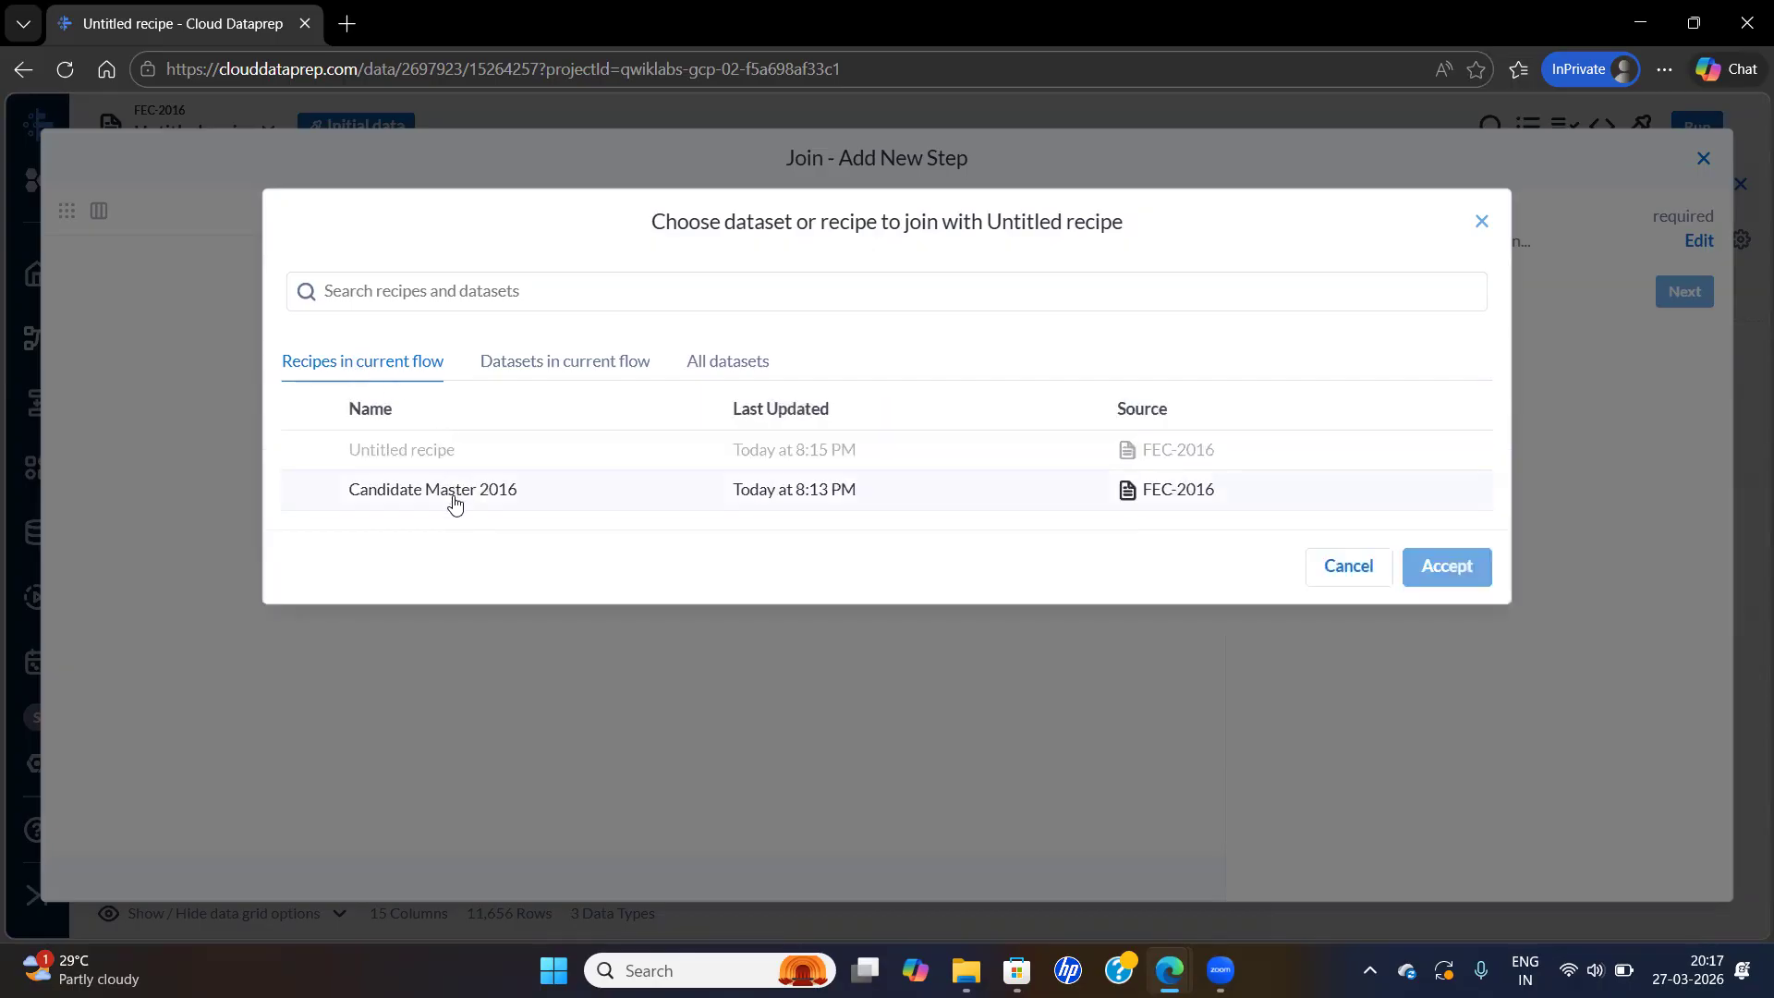
click(454, 503)
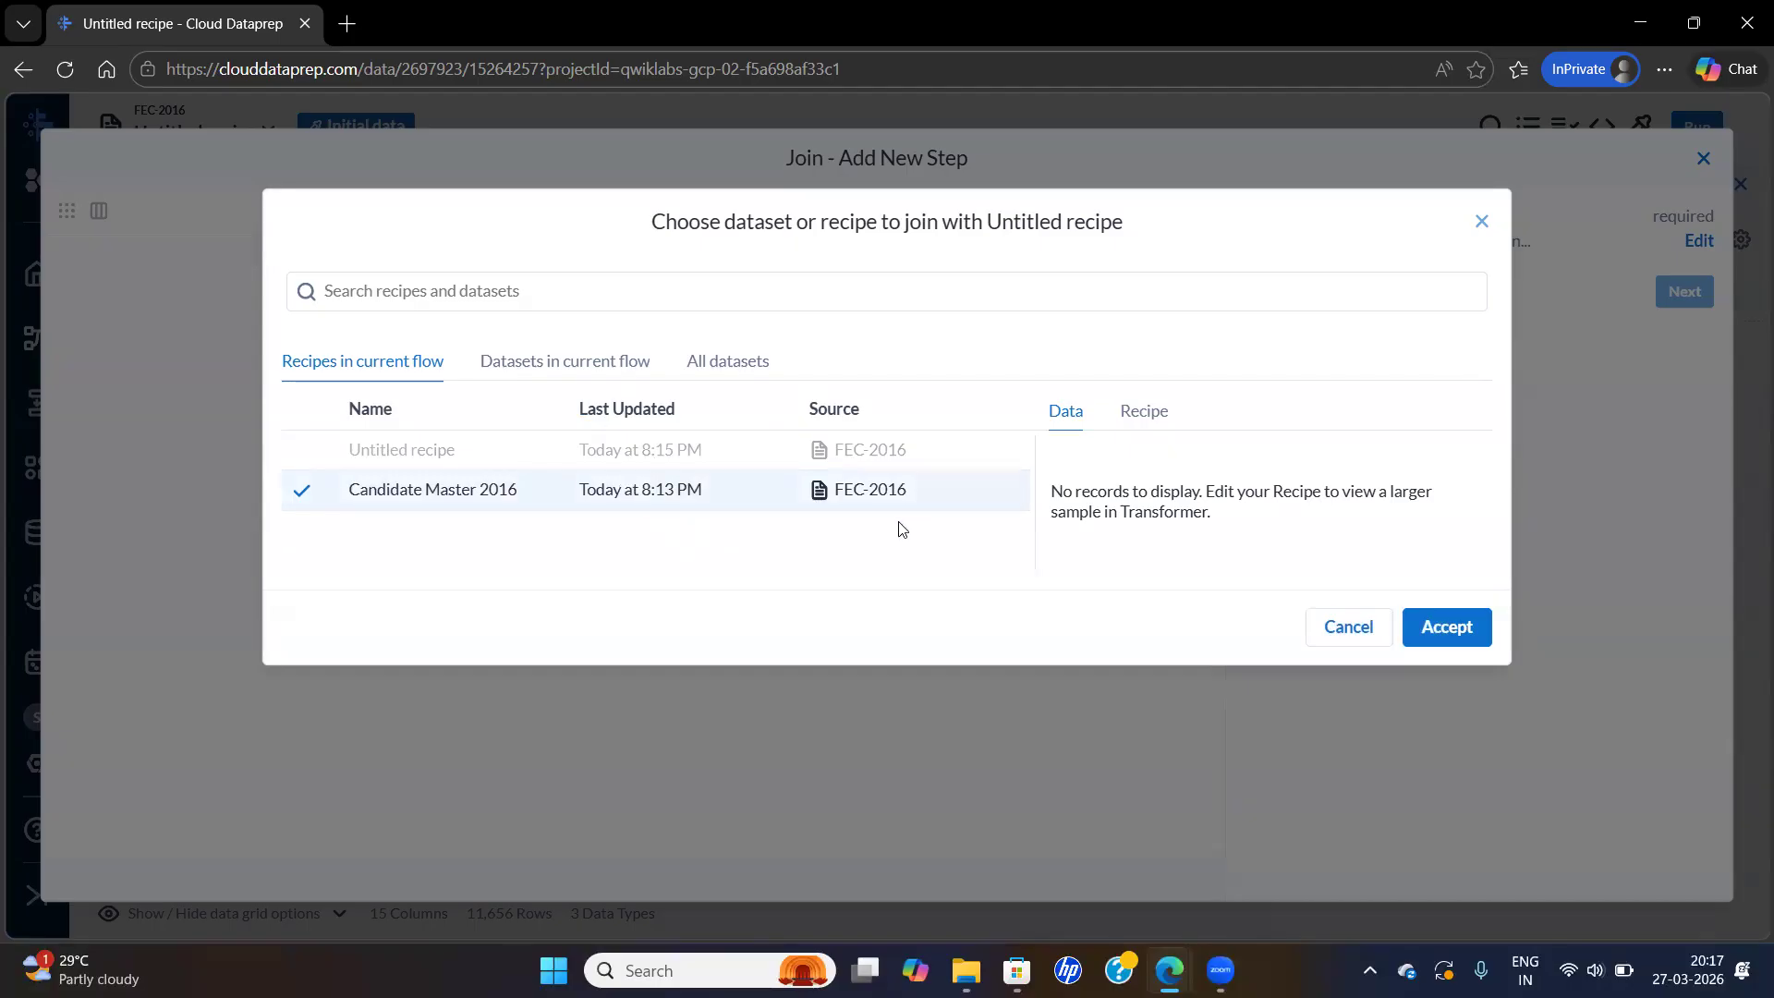
click(1440, 631)
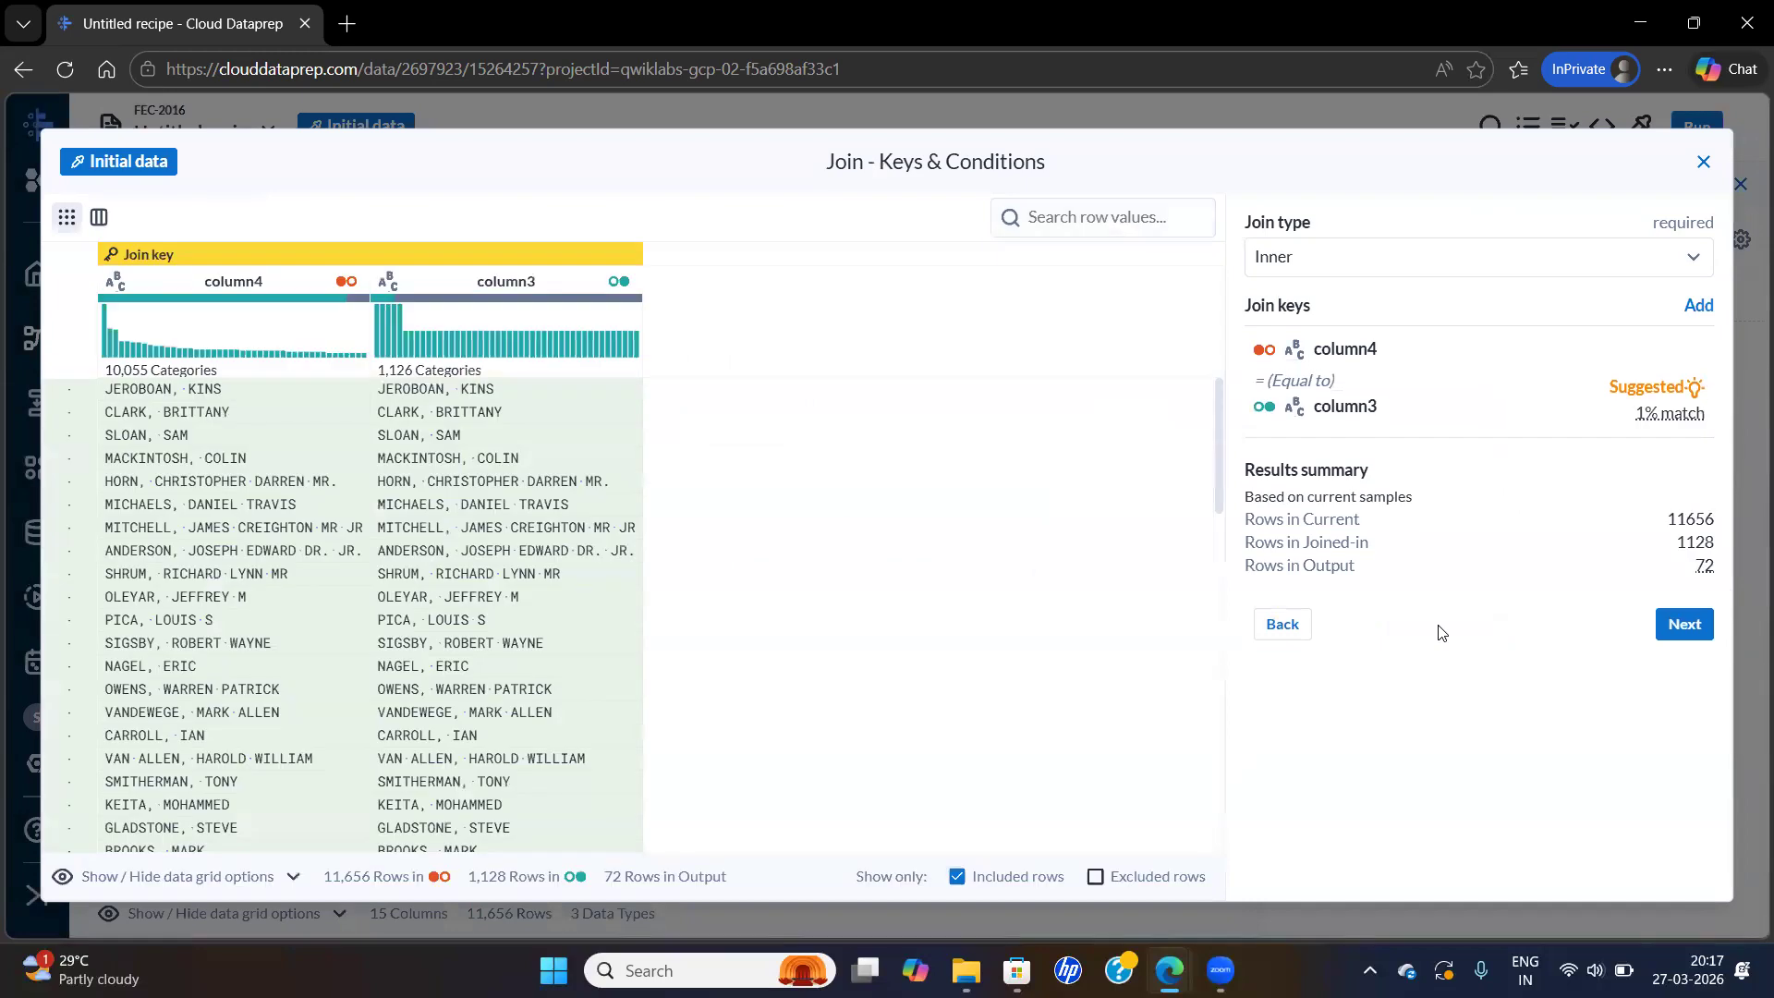
Compare the suggested join keys with the lab's instructions for editing the keys of the Candidate Master 2016 join
key(alt+Tab)
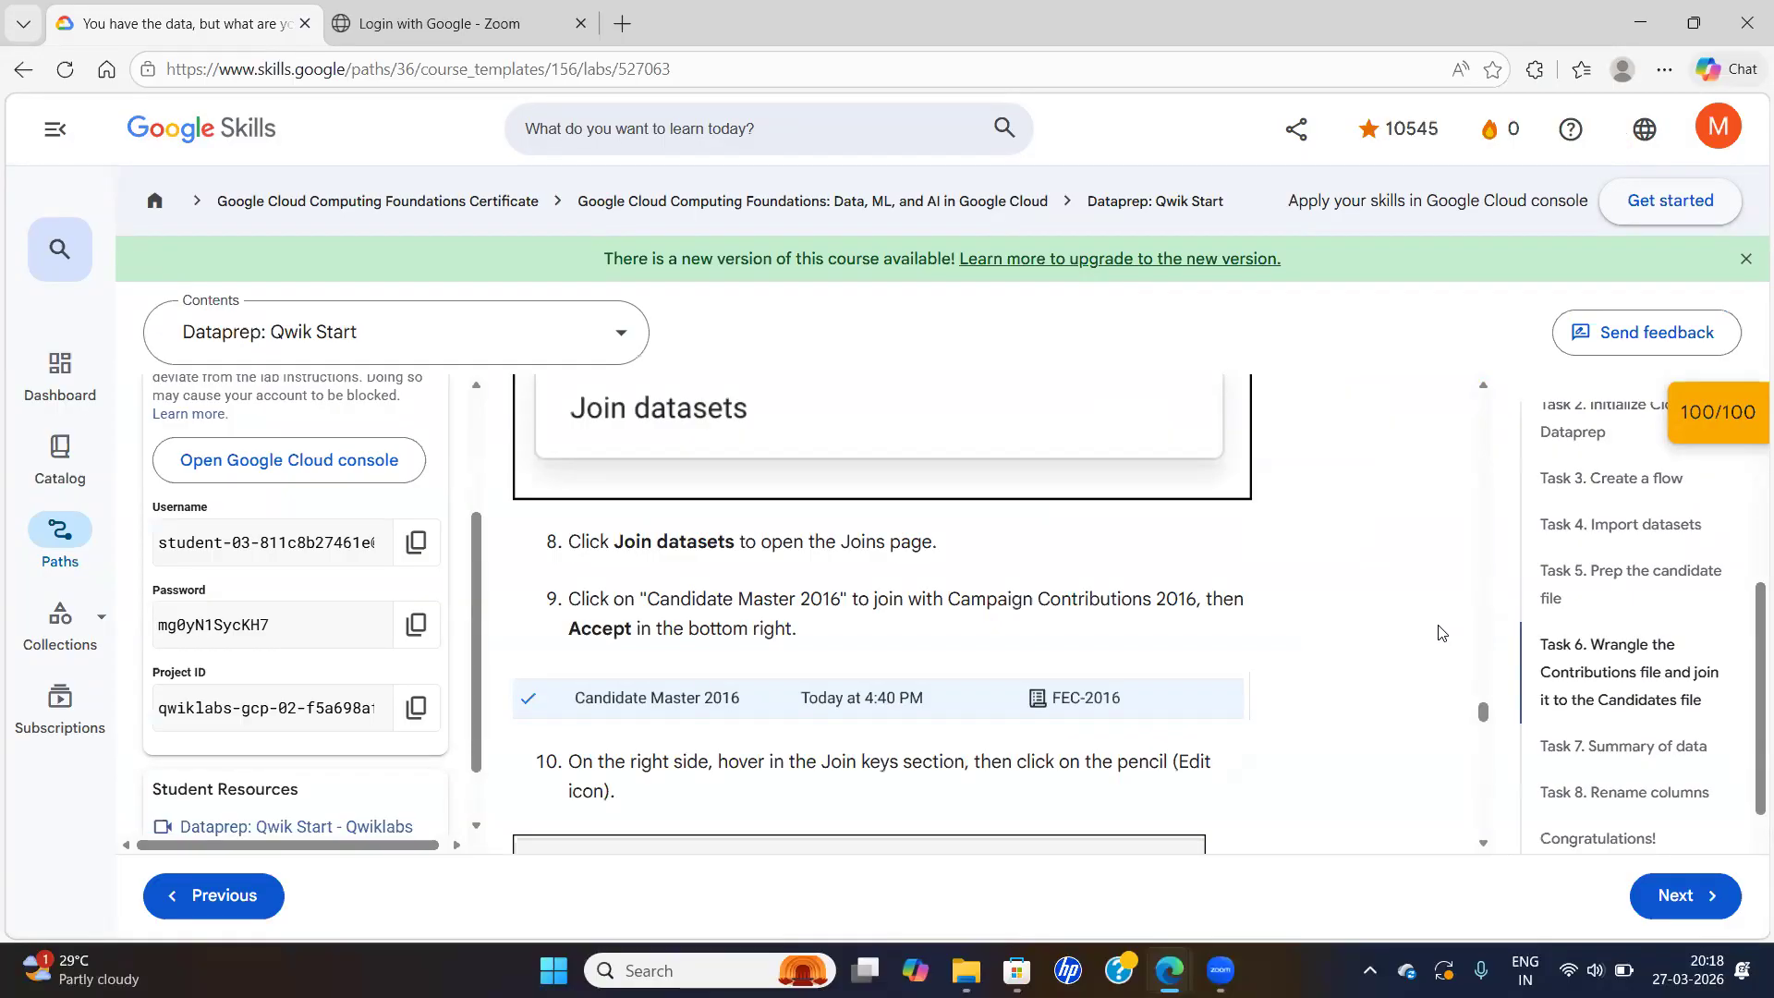
key(alt+Tab)
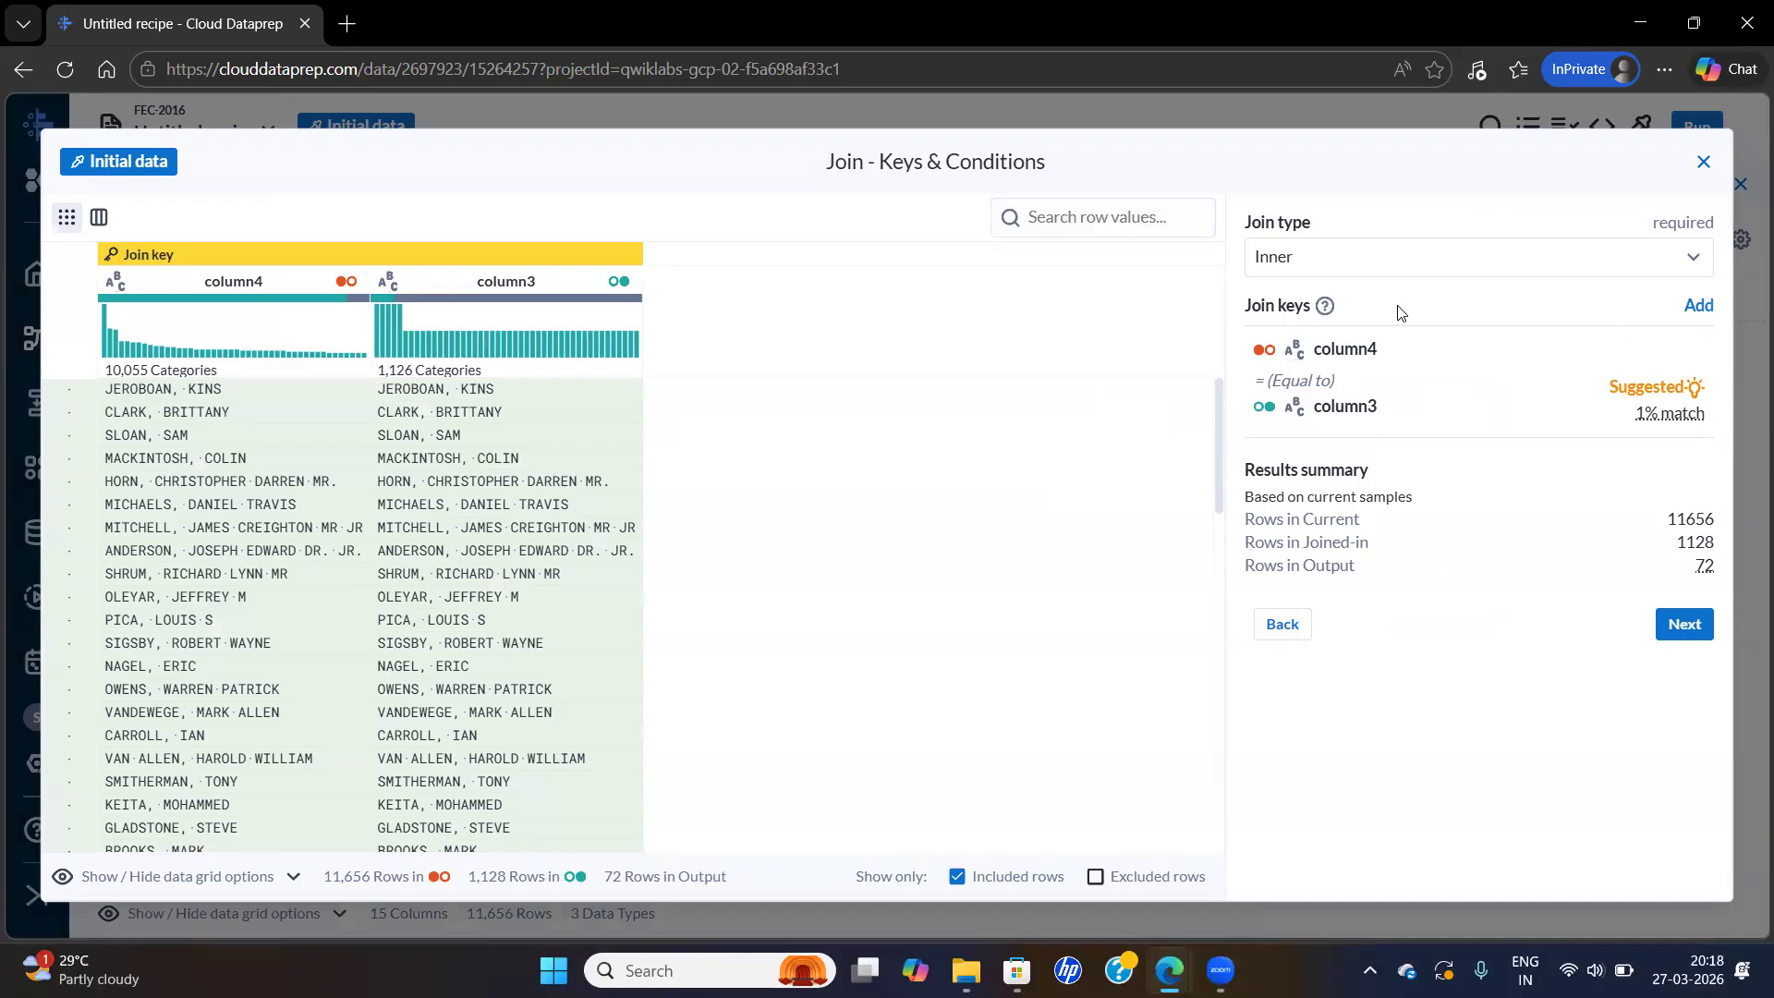
key(alt+Tab)
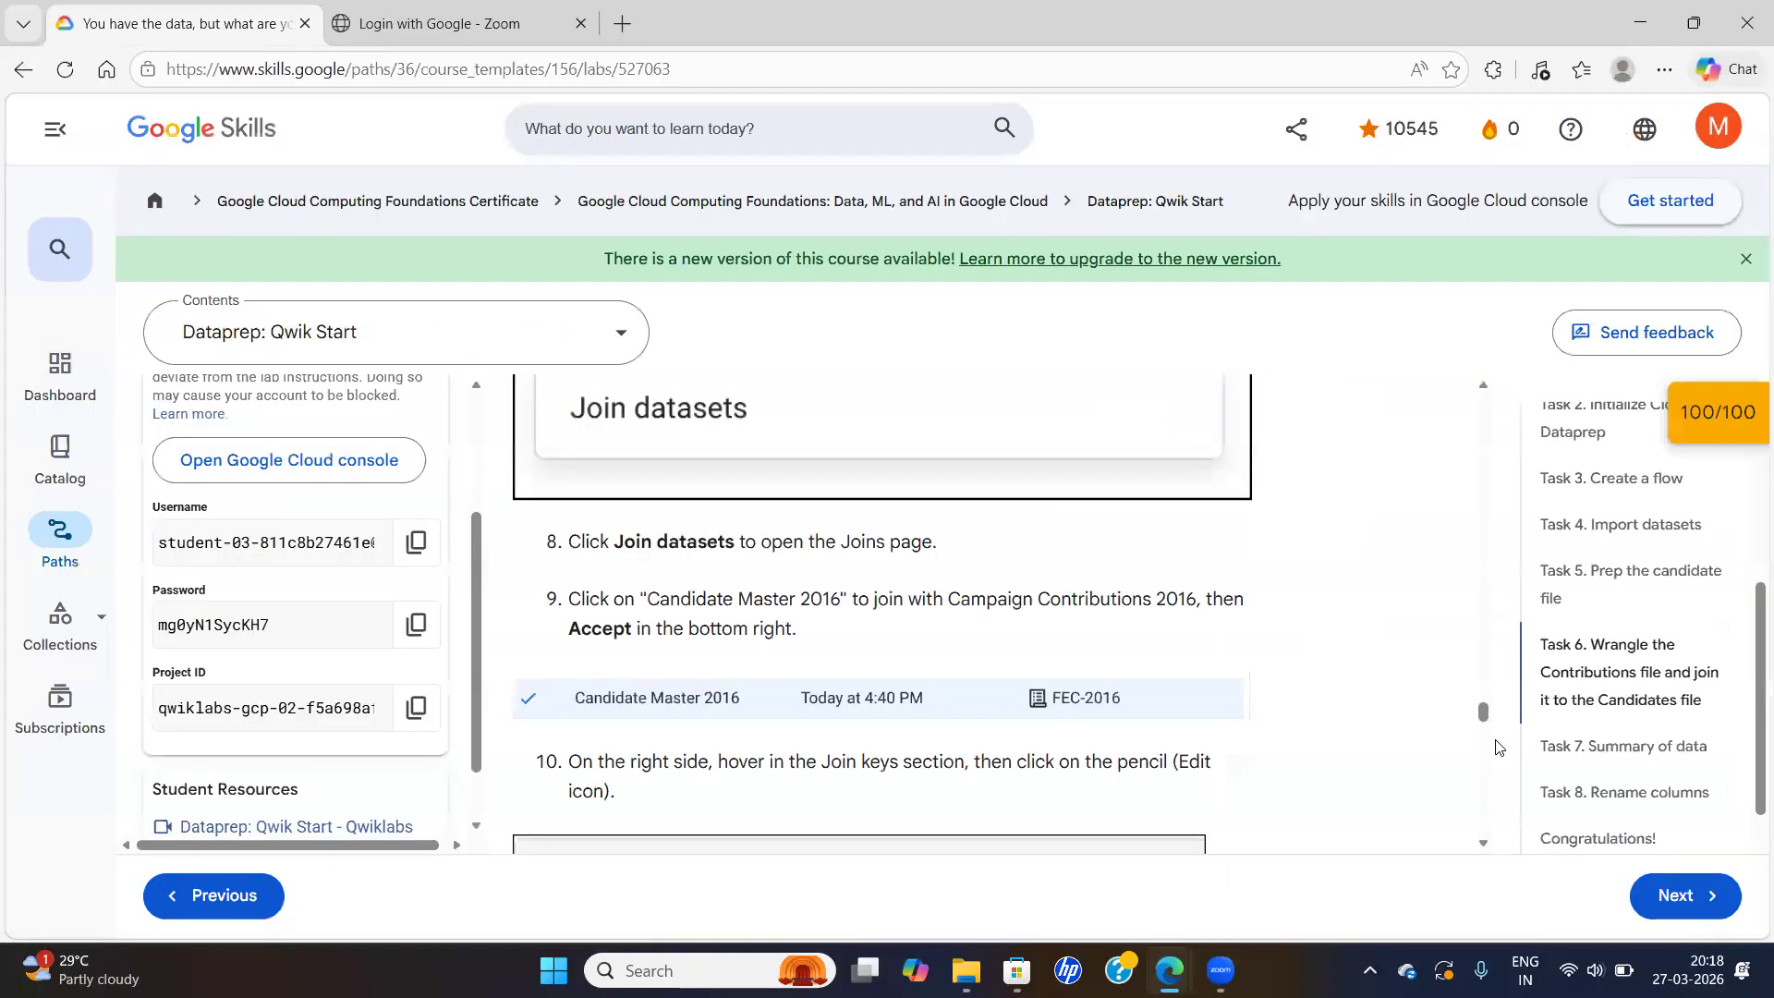
scroll(1483, 844, down, 2)
scroll(1483, 844, down, 6)
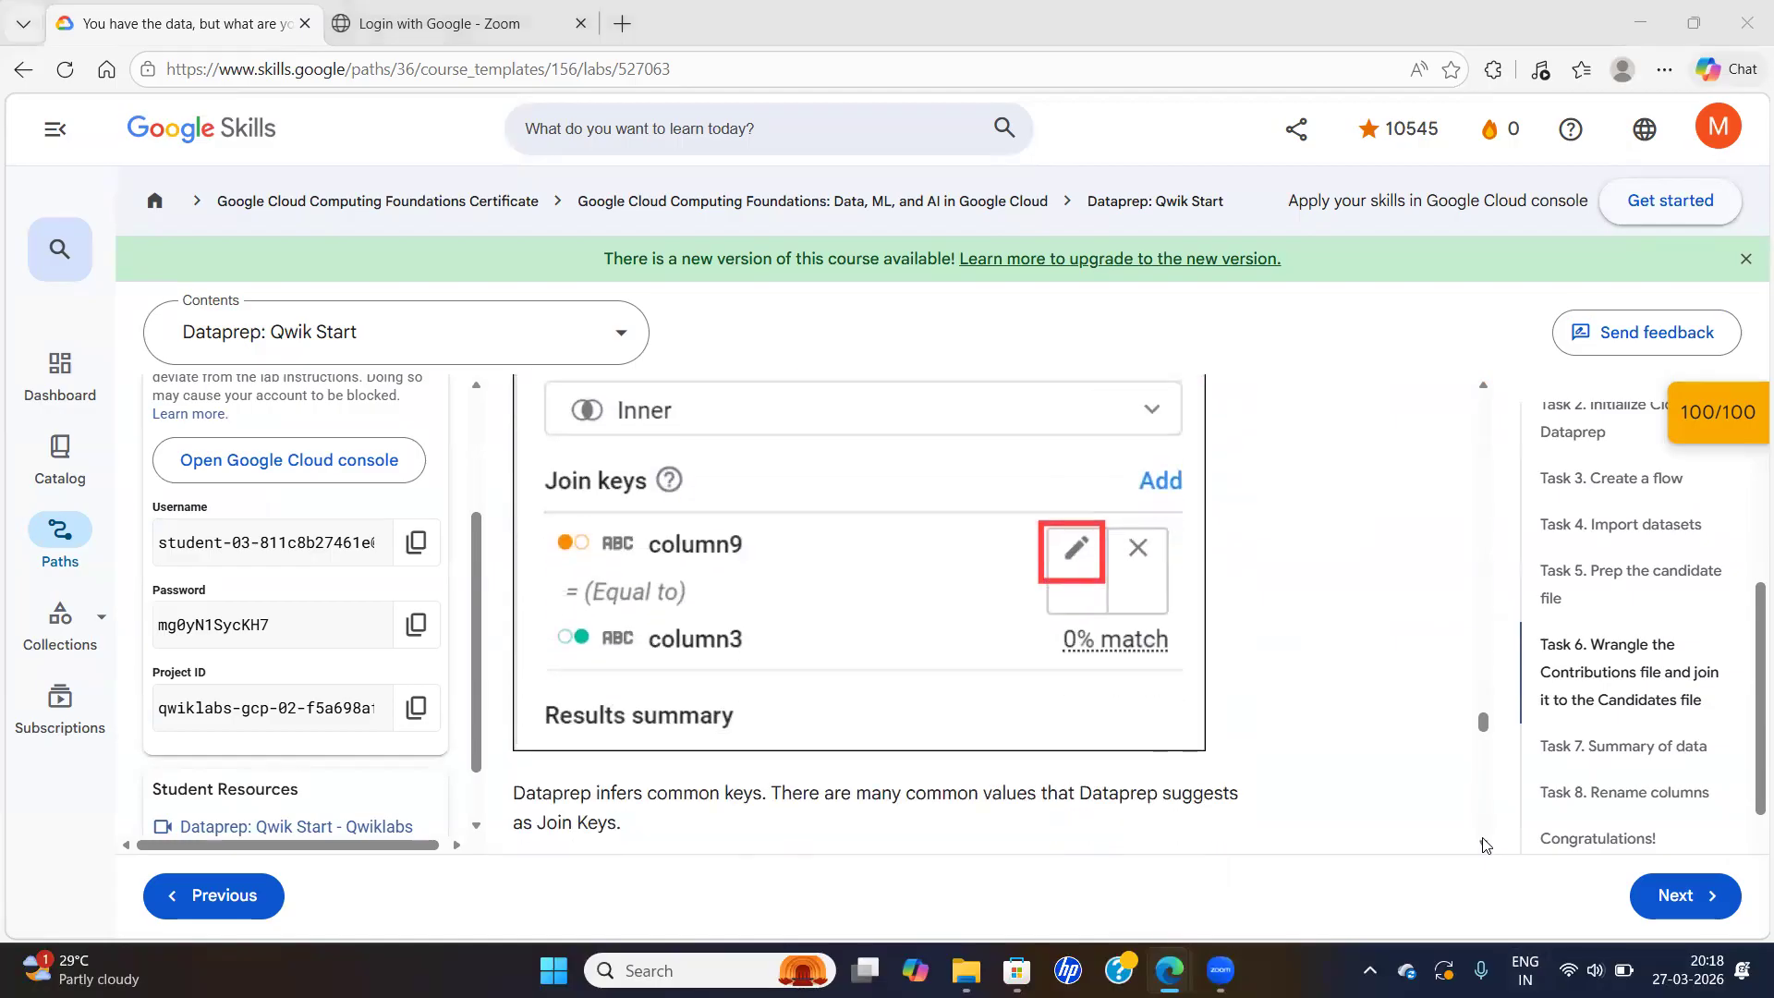
key(alt+Tab)
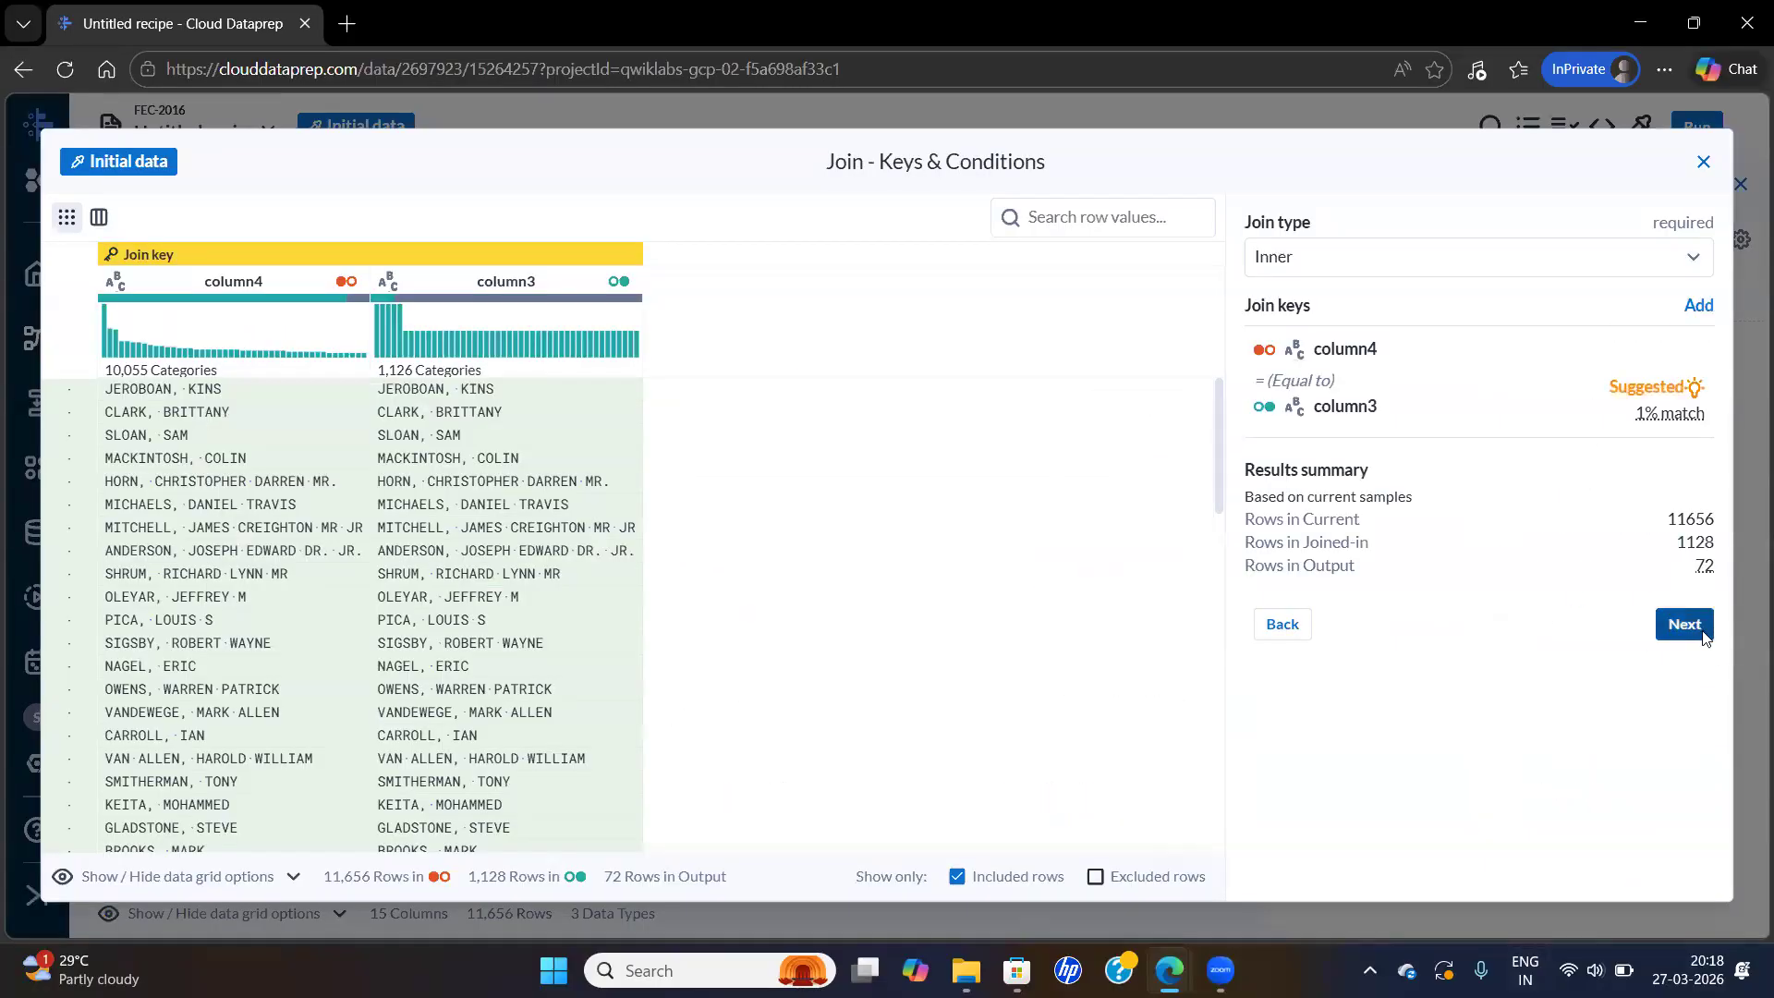
Continue with the suggested inner join keys column4 and column3, and read the lab's instruction for choosing column2 = column11
click(1703, 636)
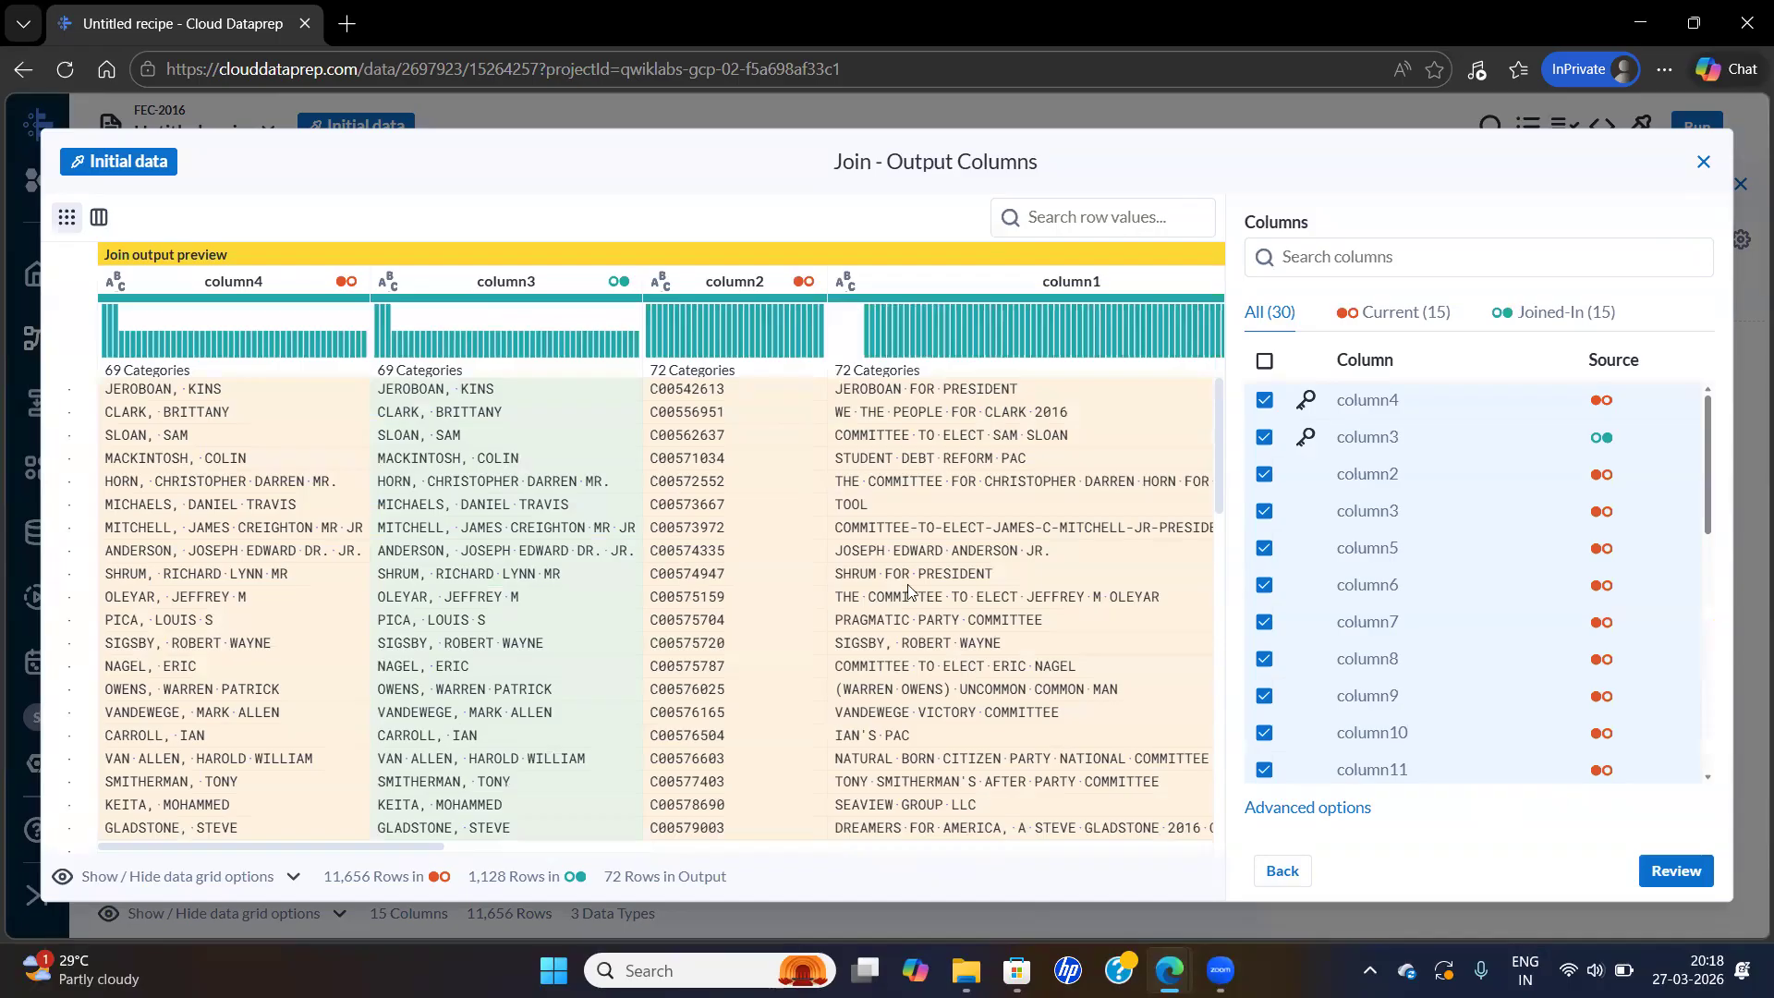
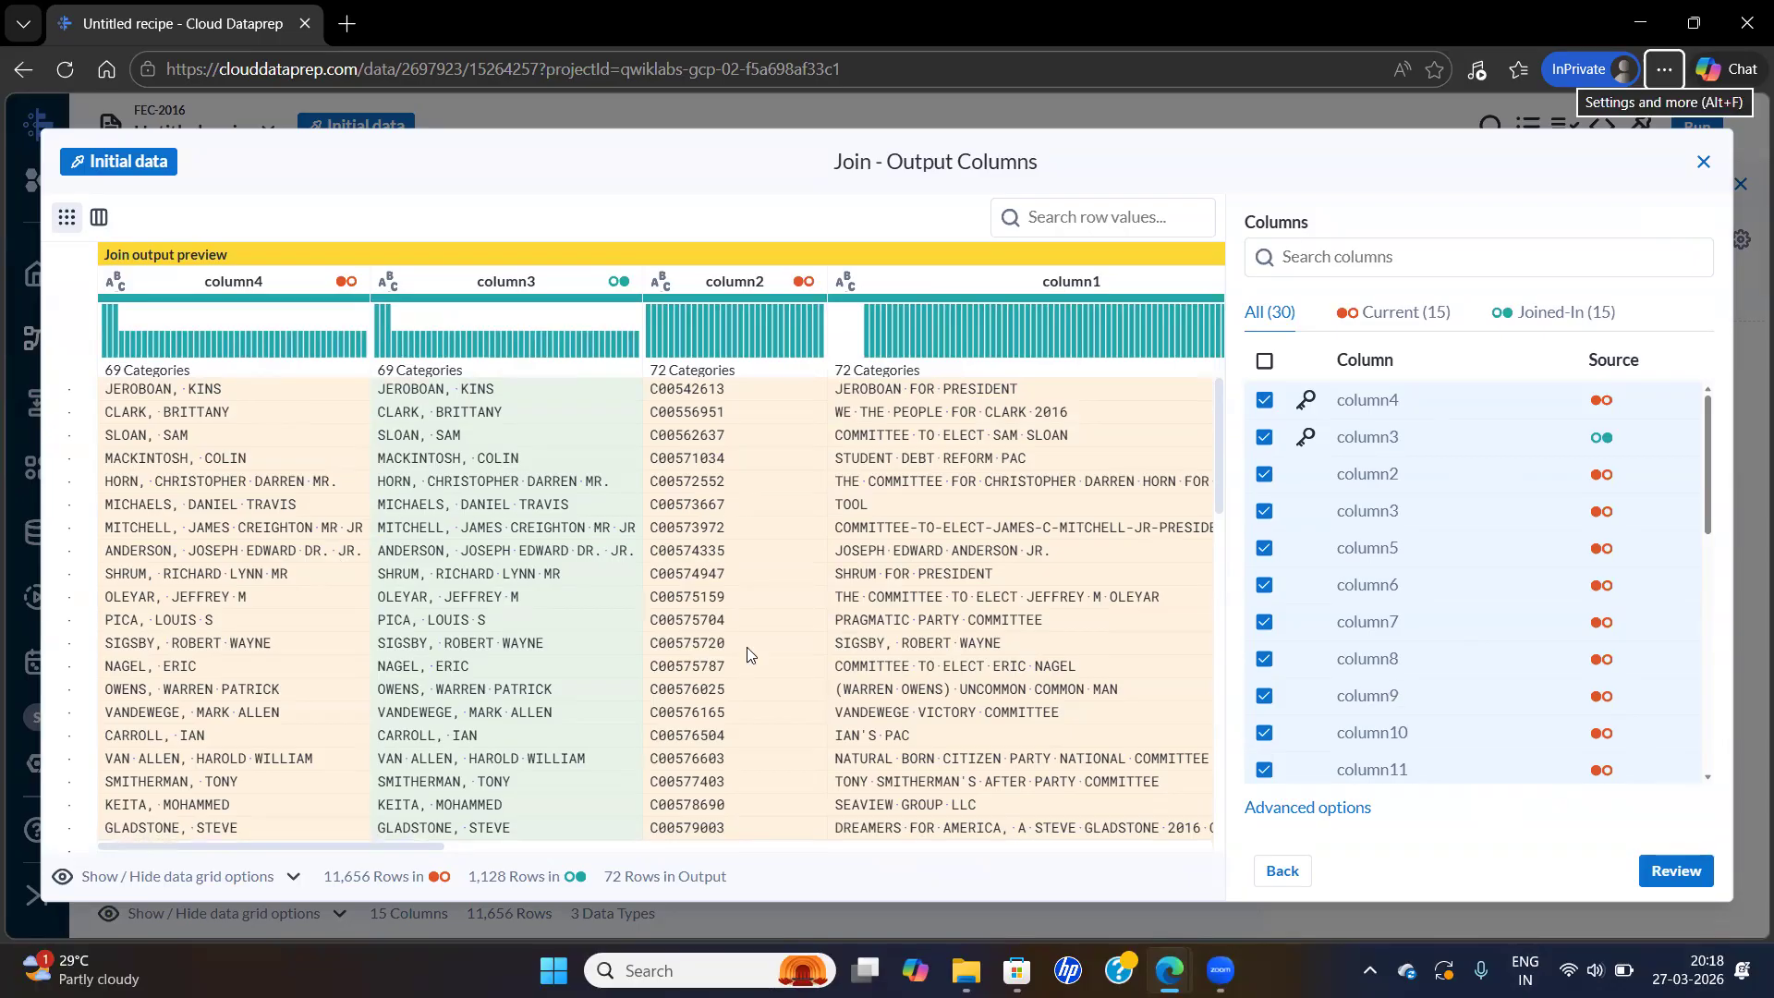
key(alt+Tab)
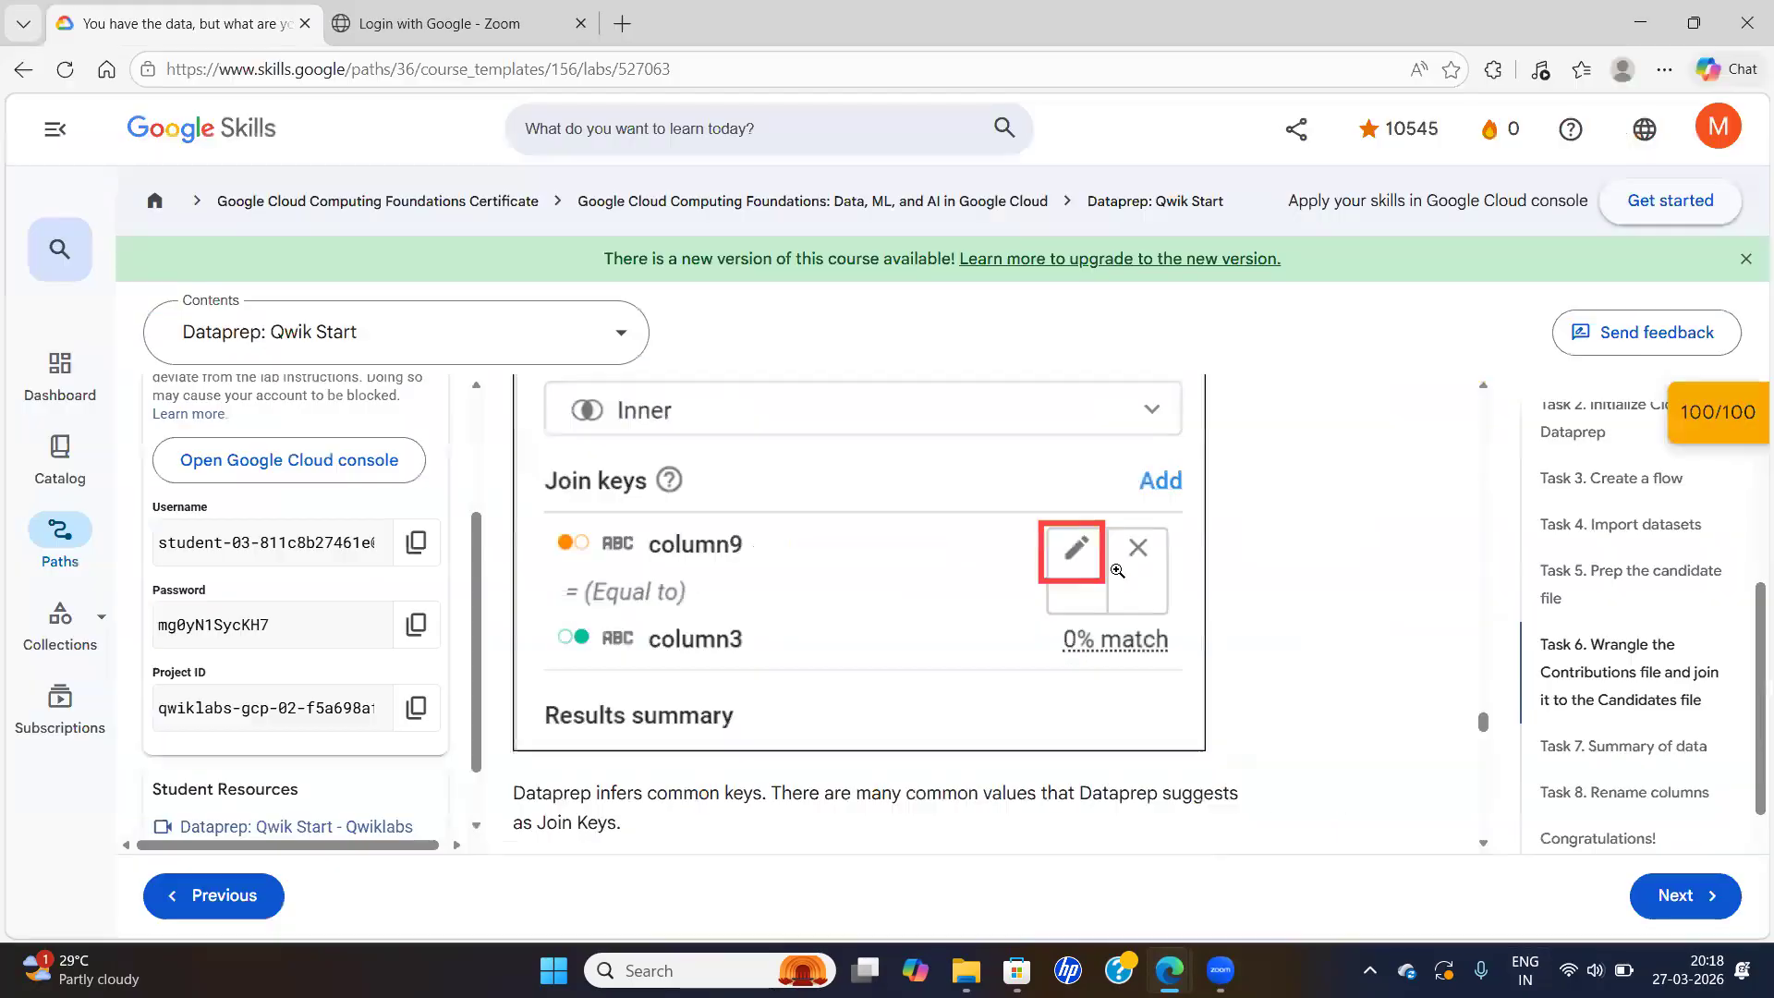
click(1485, 844)
scroll(1485, 845, down, 4)
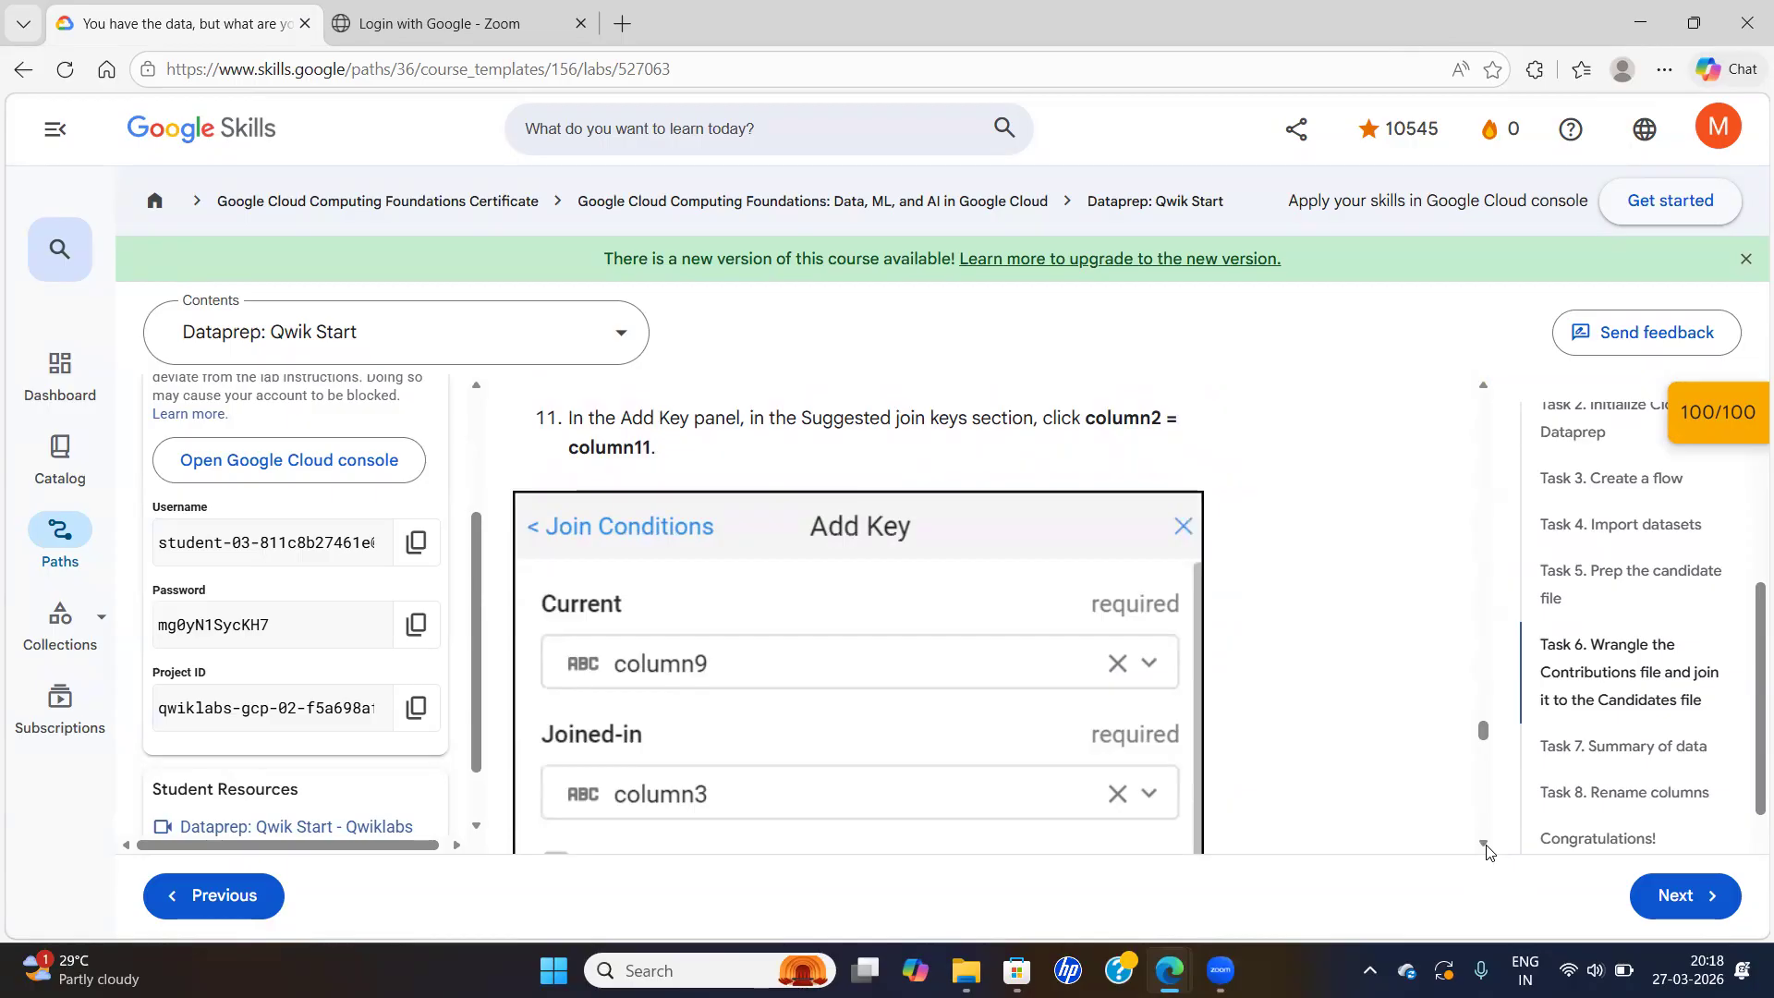
key(alt+Tab)
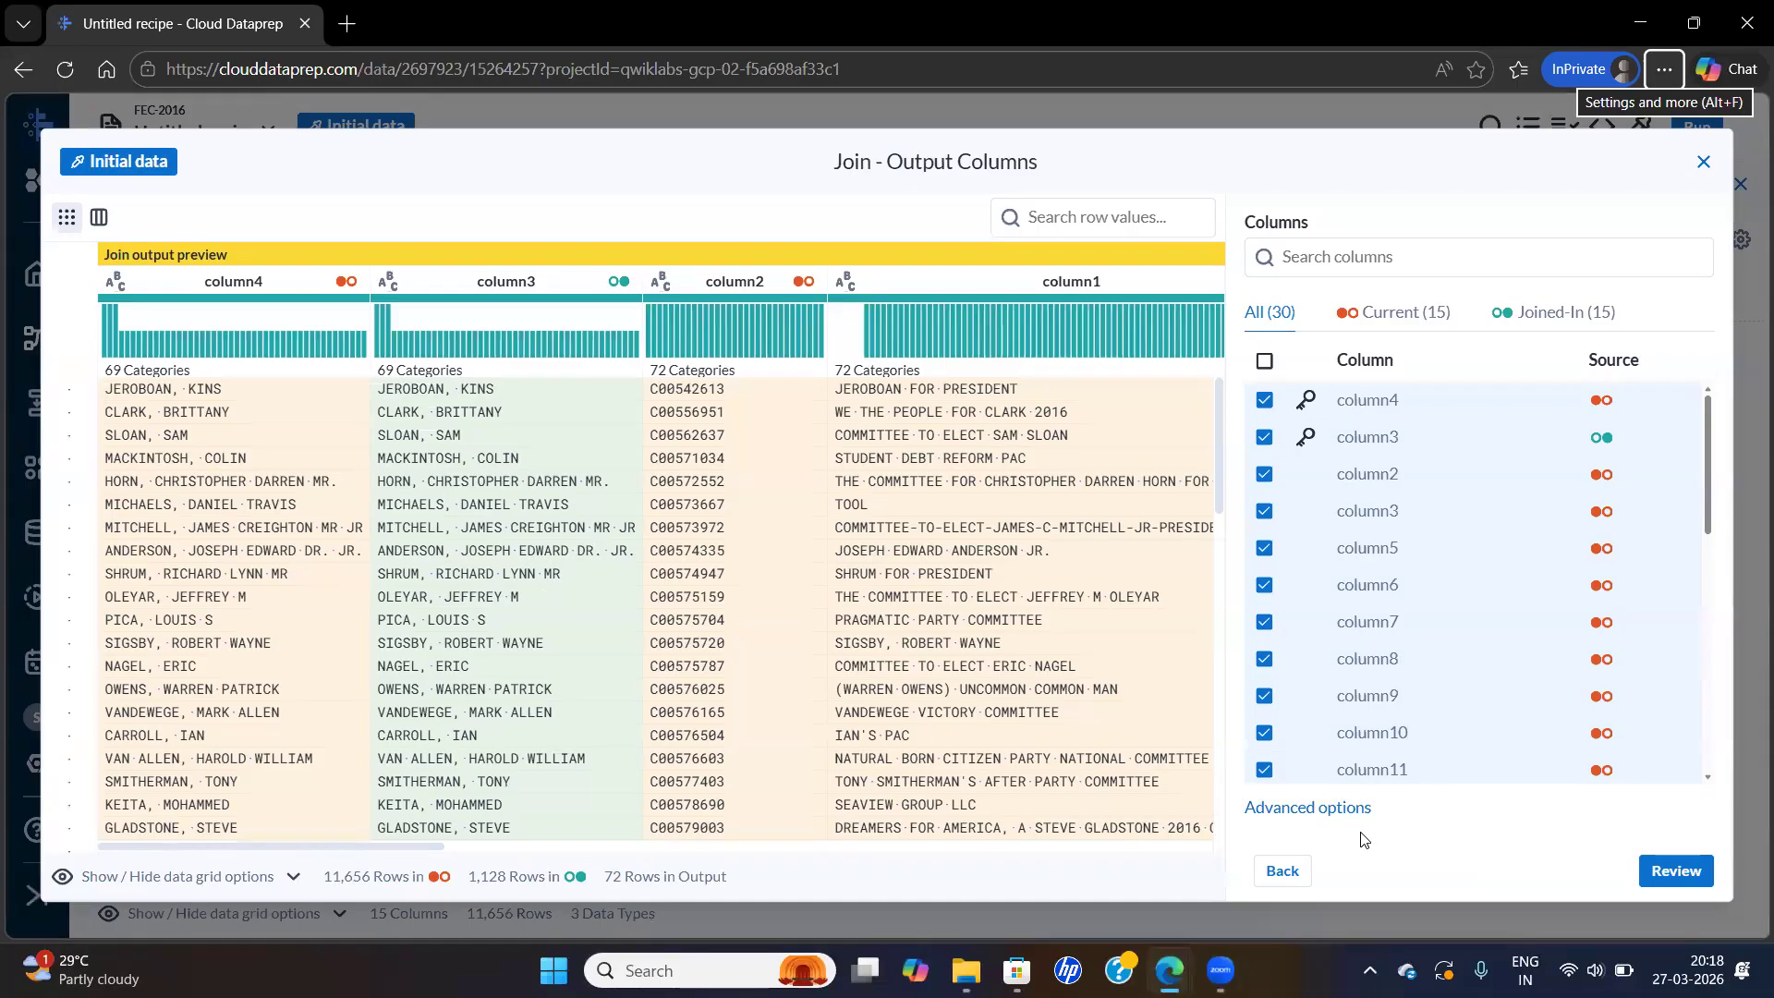
Close the join setup without adding it to the recipe
click(1697, 548)
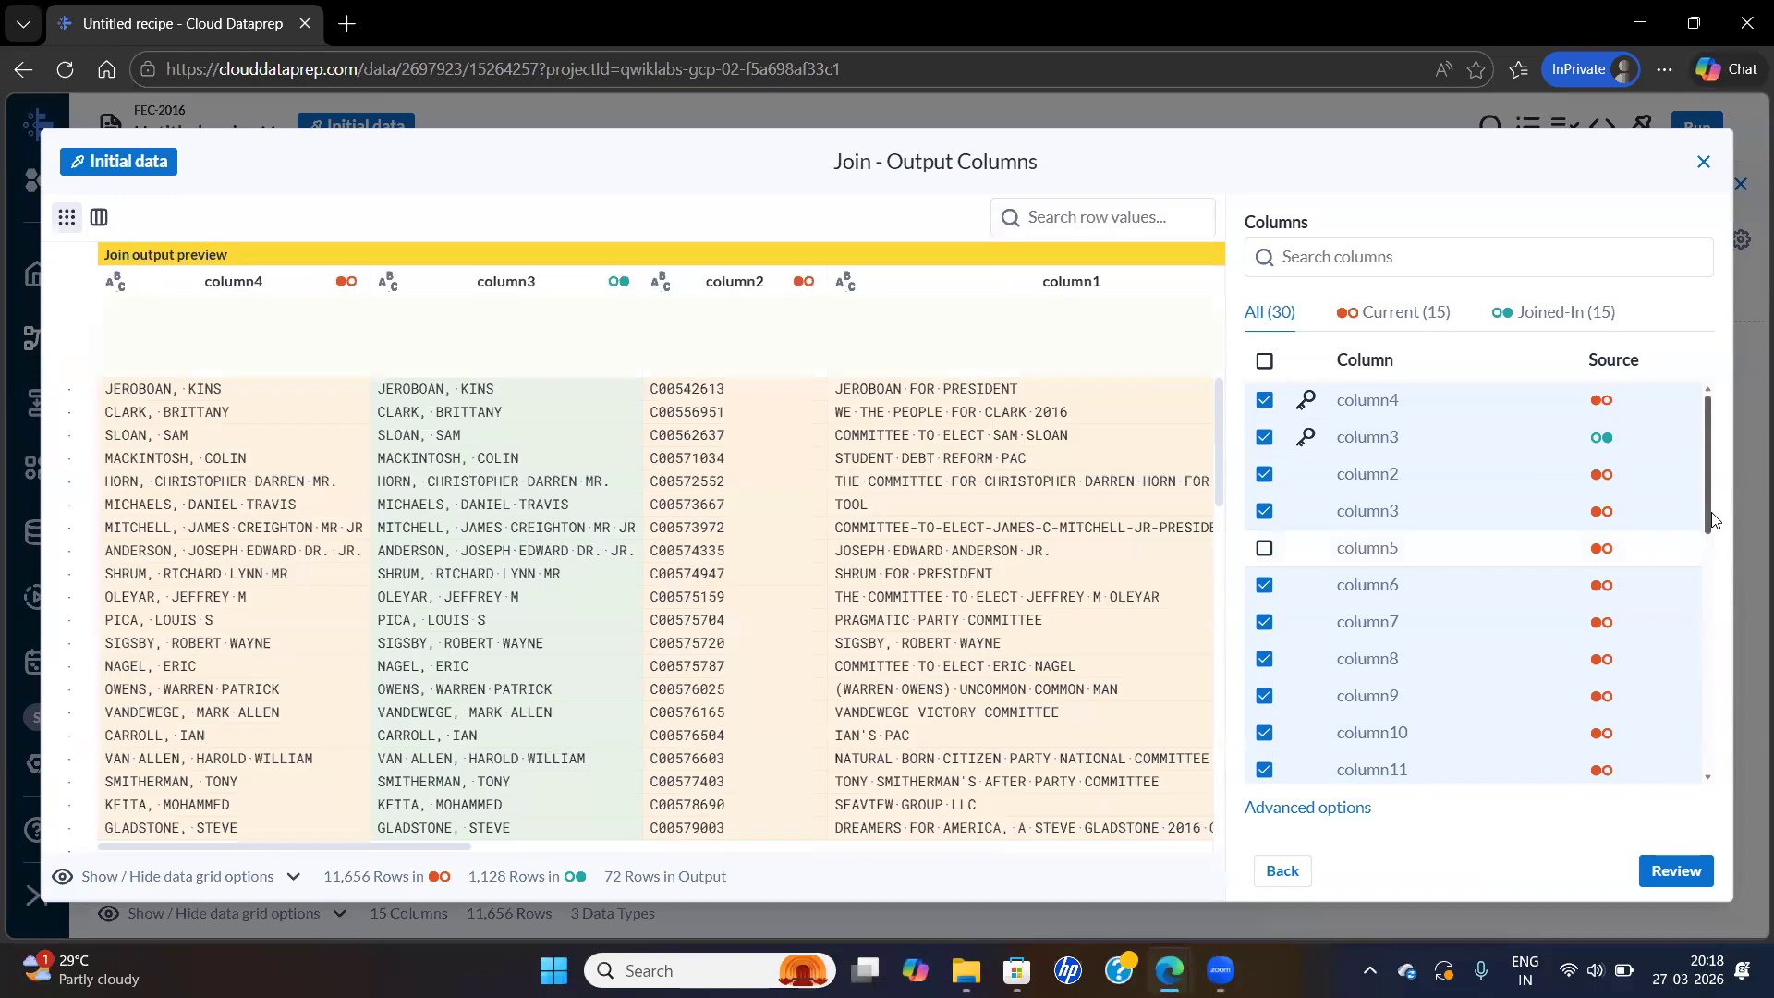
scroll(1712, 582, down, 8)
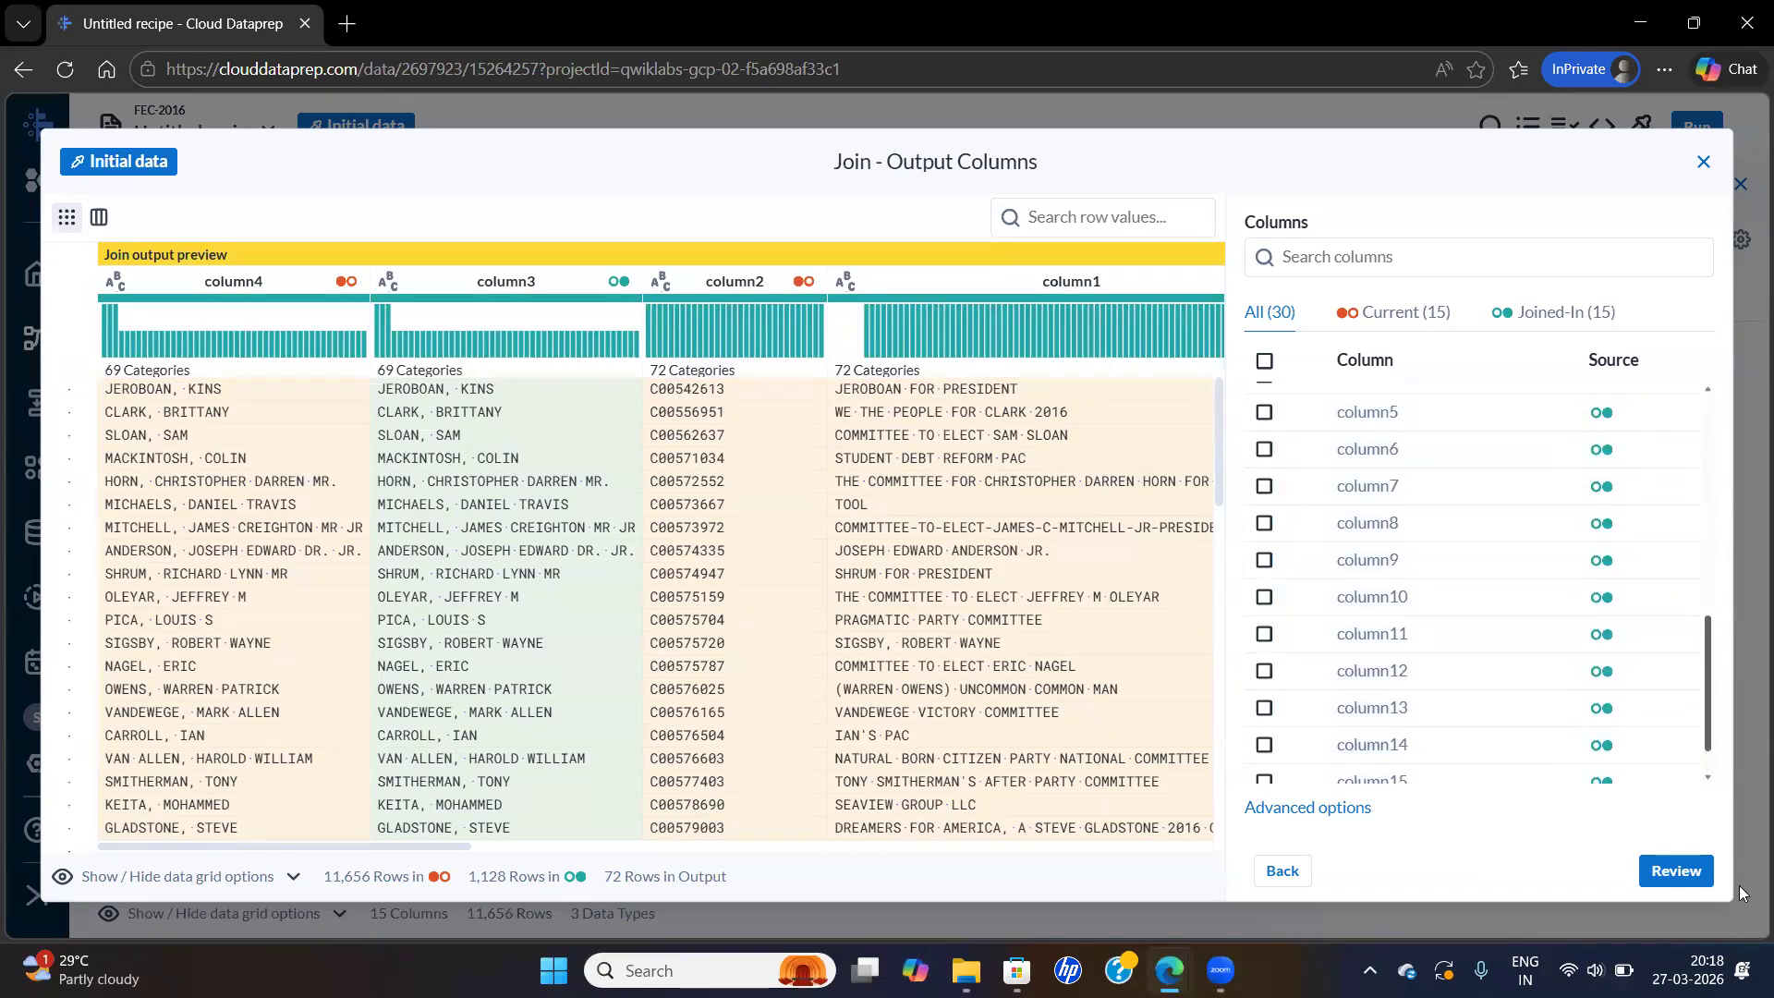
click(1306, 807)
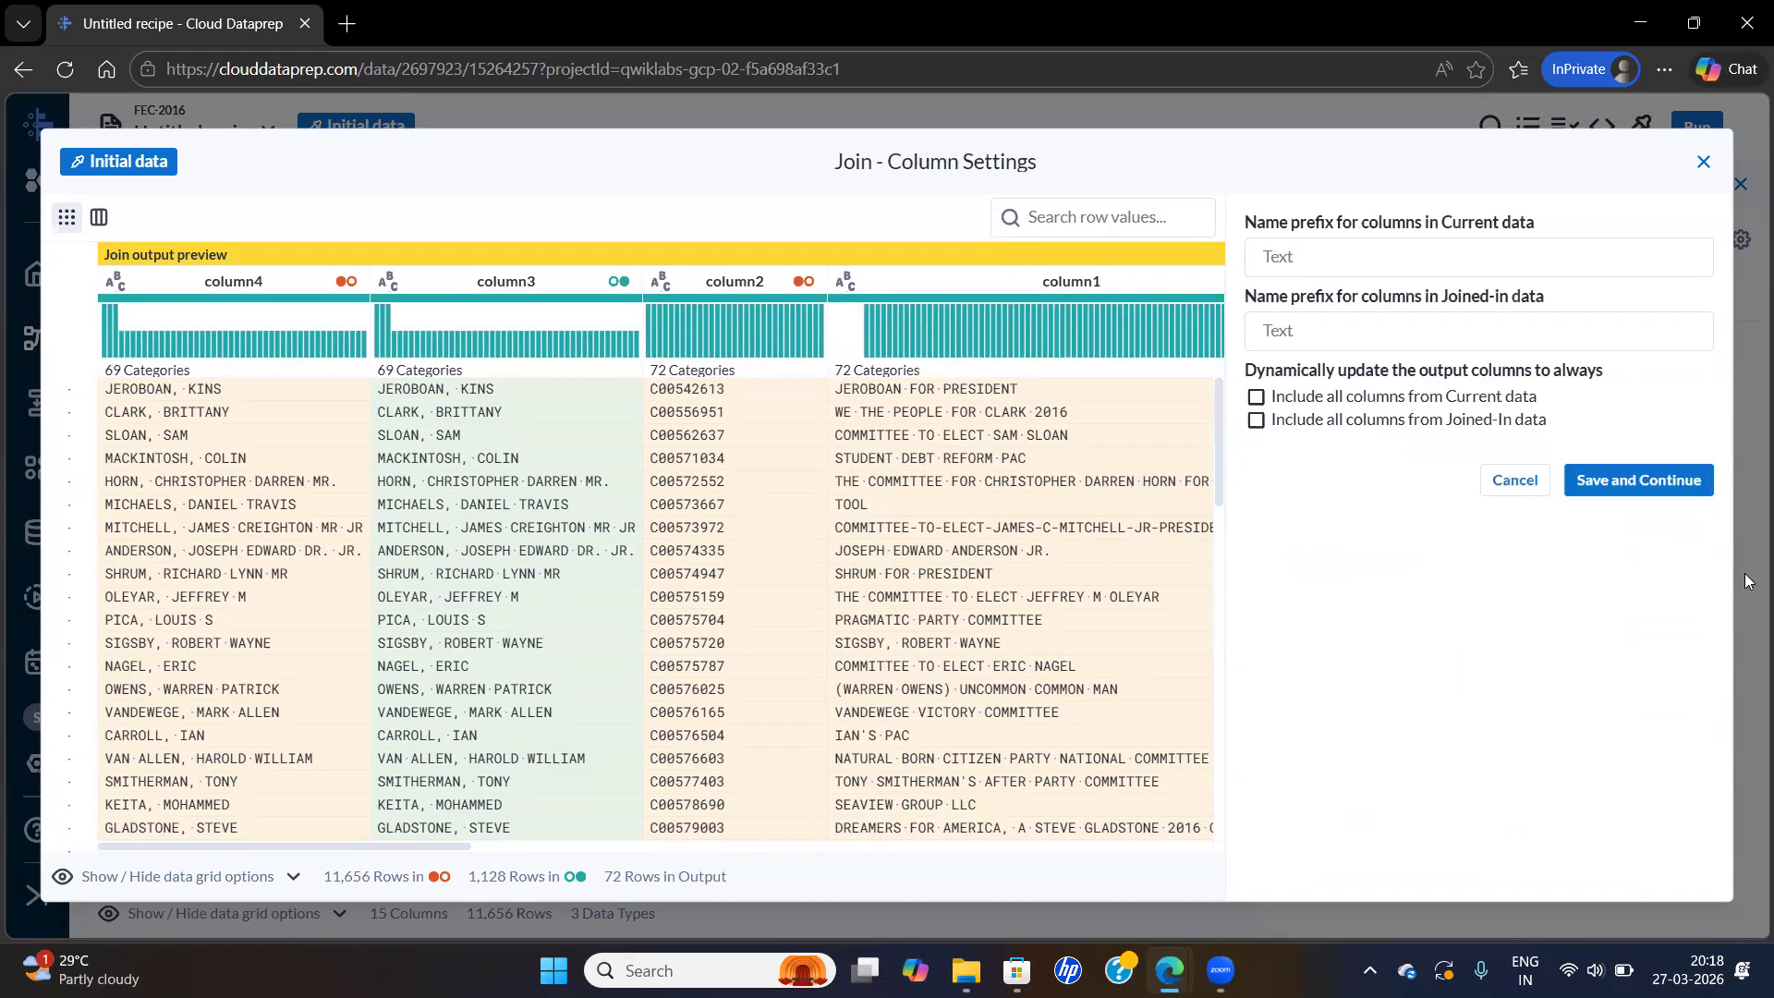
click(1701, 165)
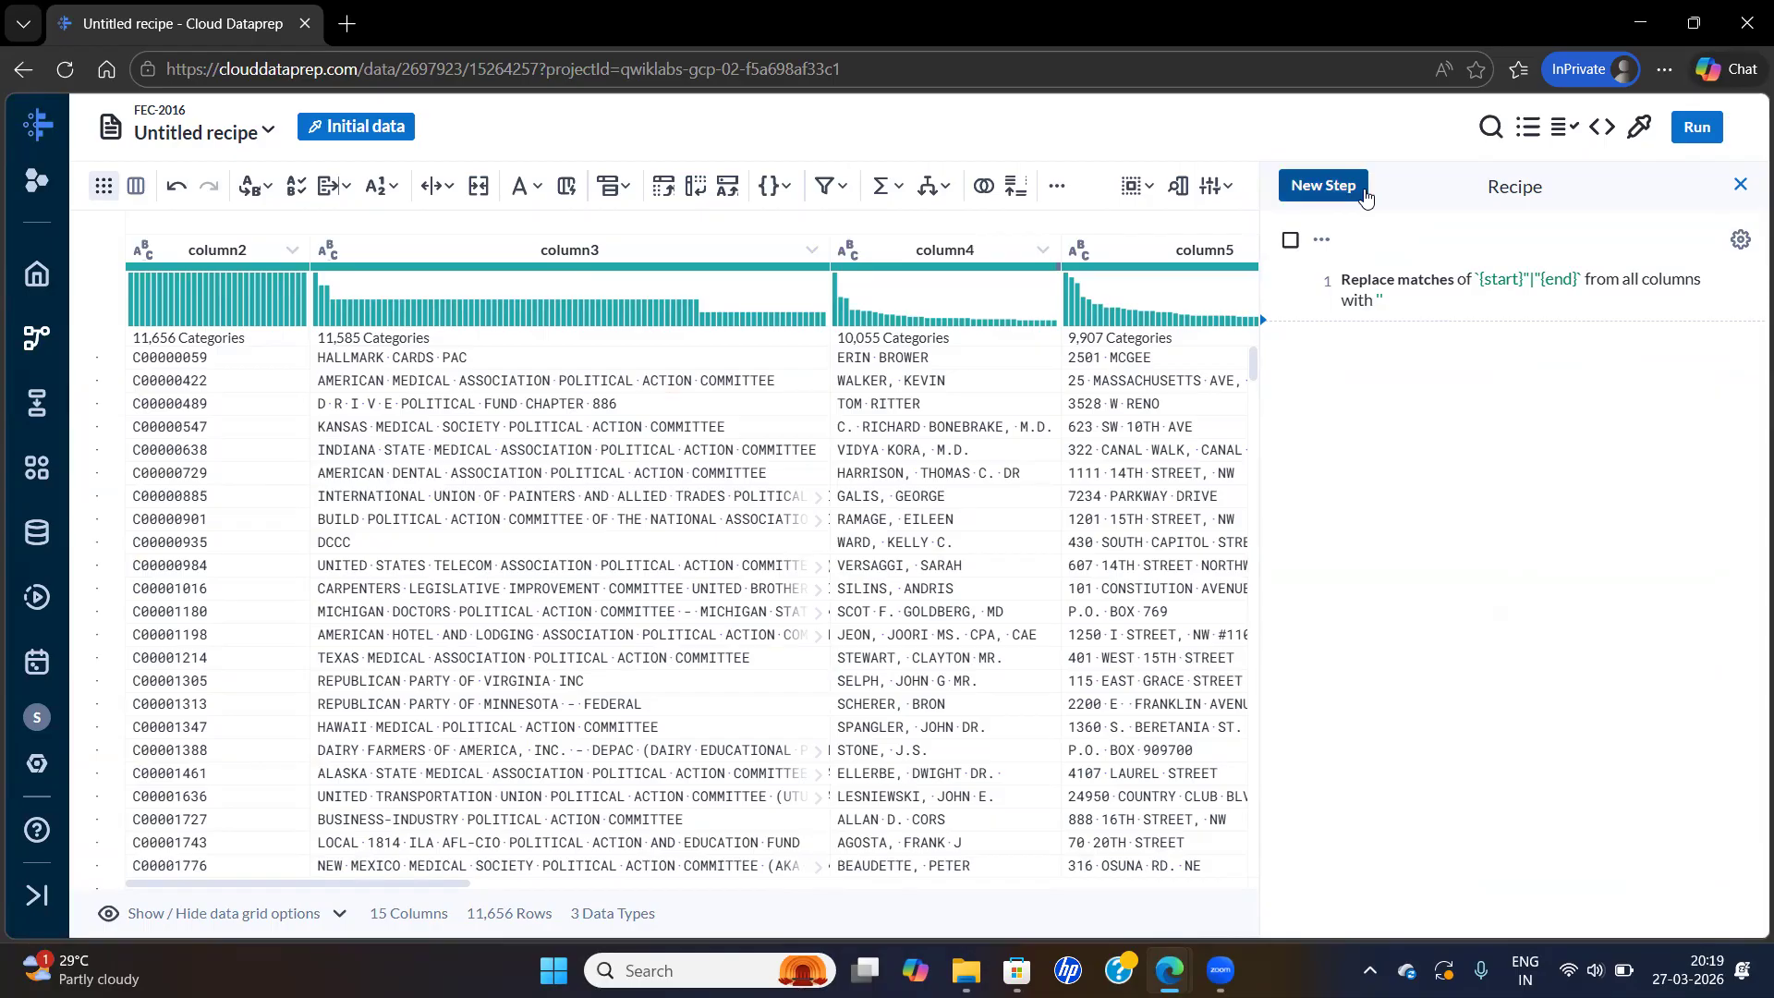
Read the lab's remaining join instructions through to Task 7, Summary of data, and copy its pivot formula
key(alt+Tab)
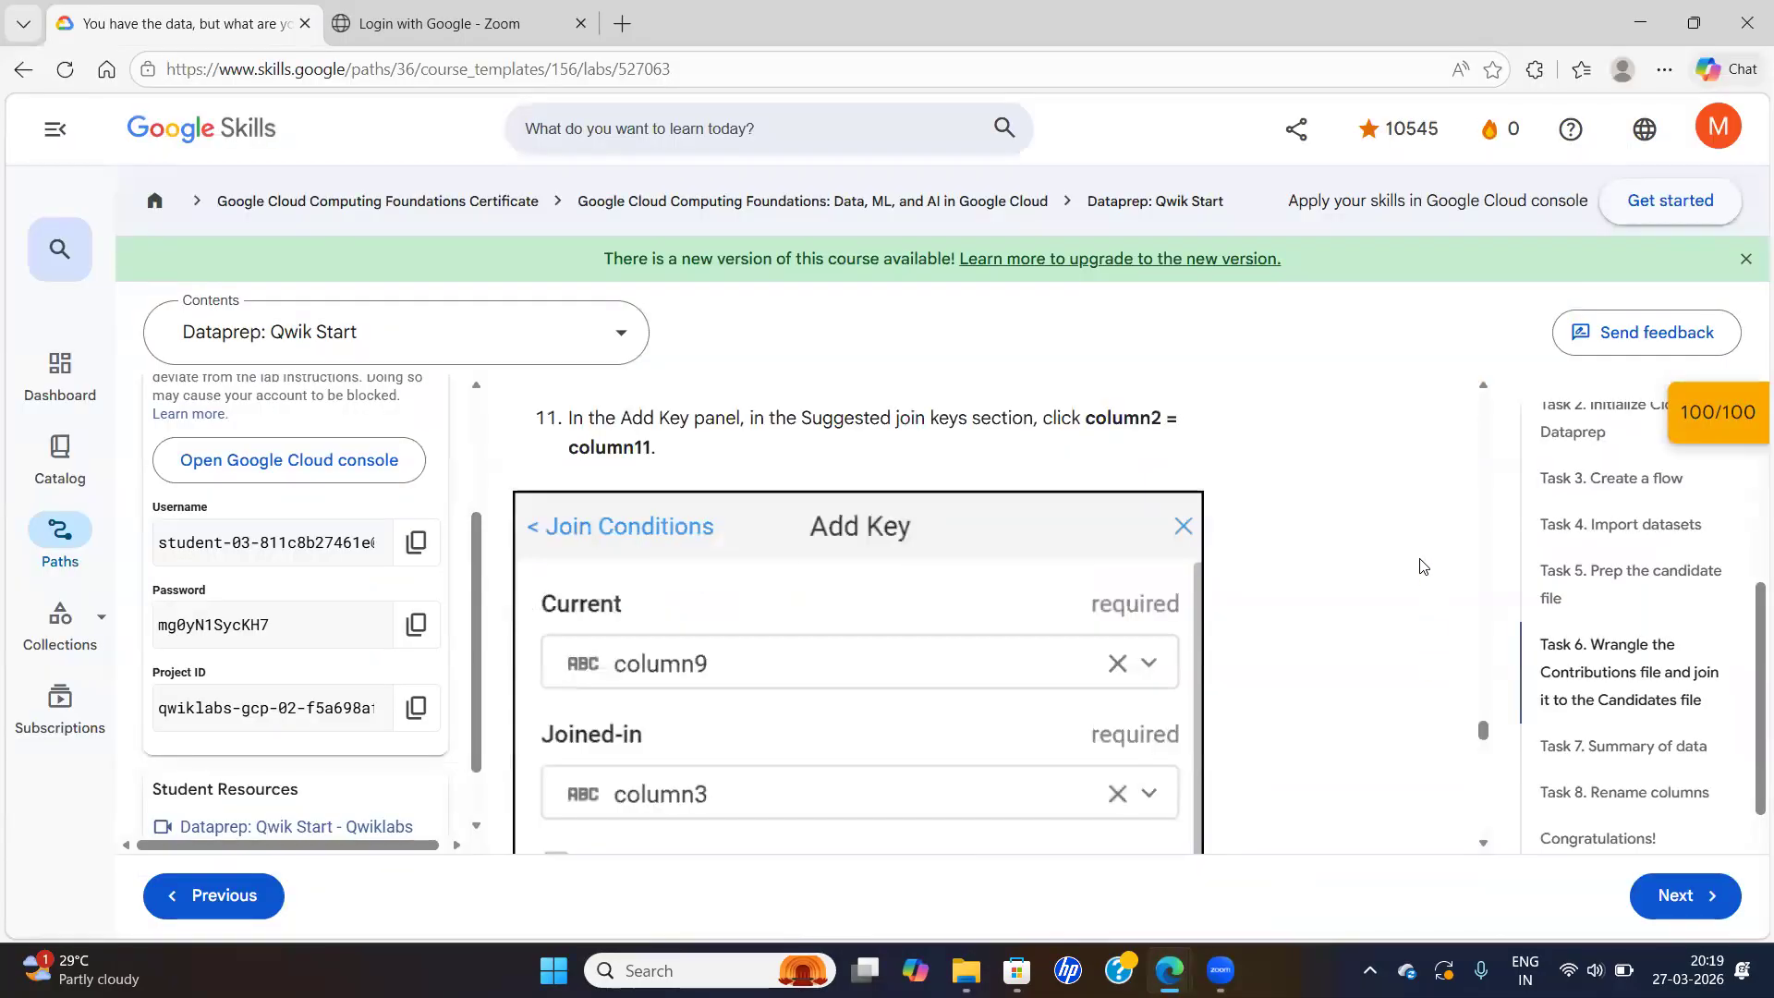
click(1483, 843)
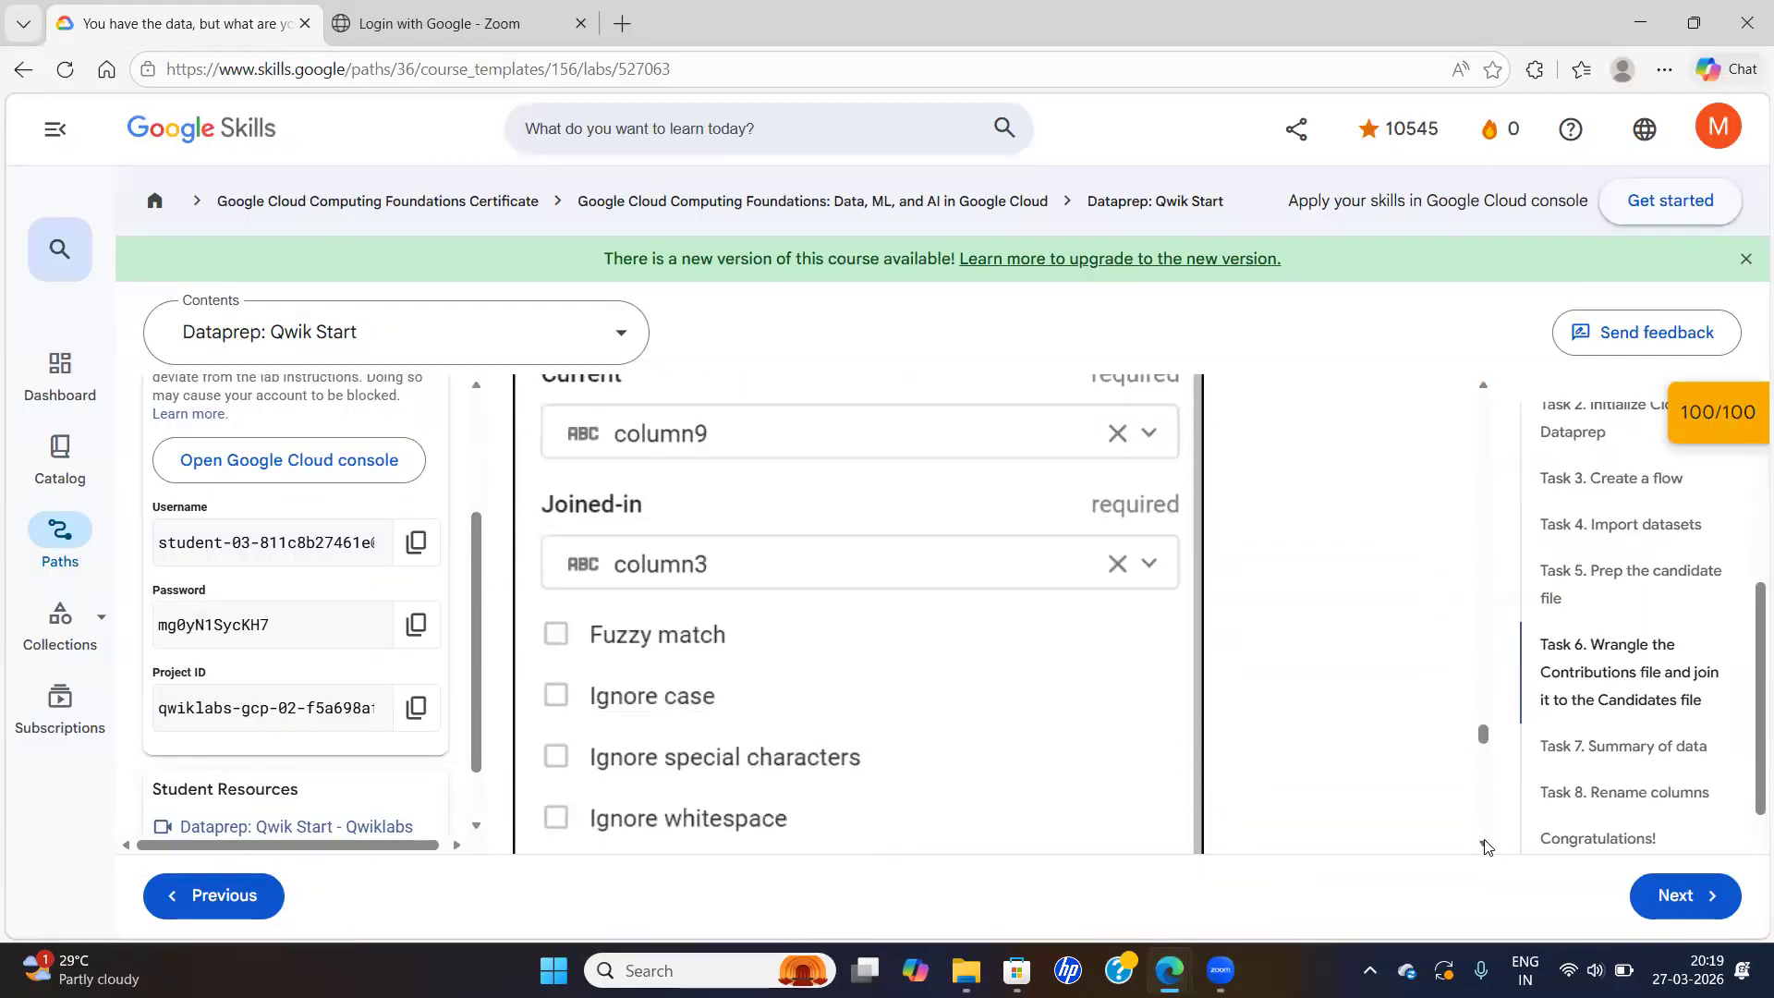
click(1483, 843)
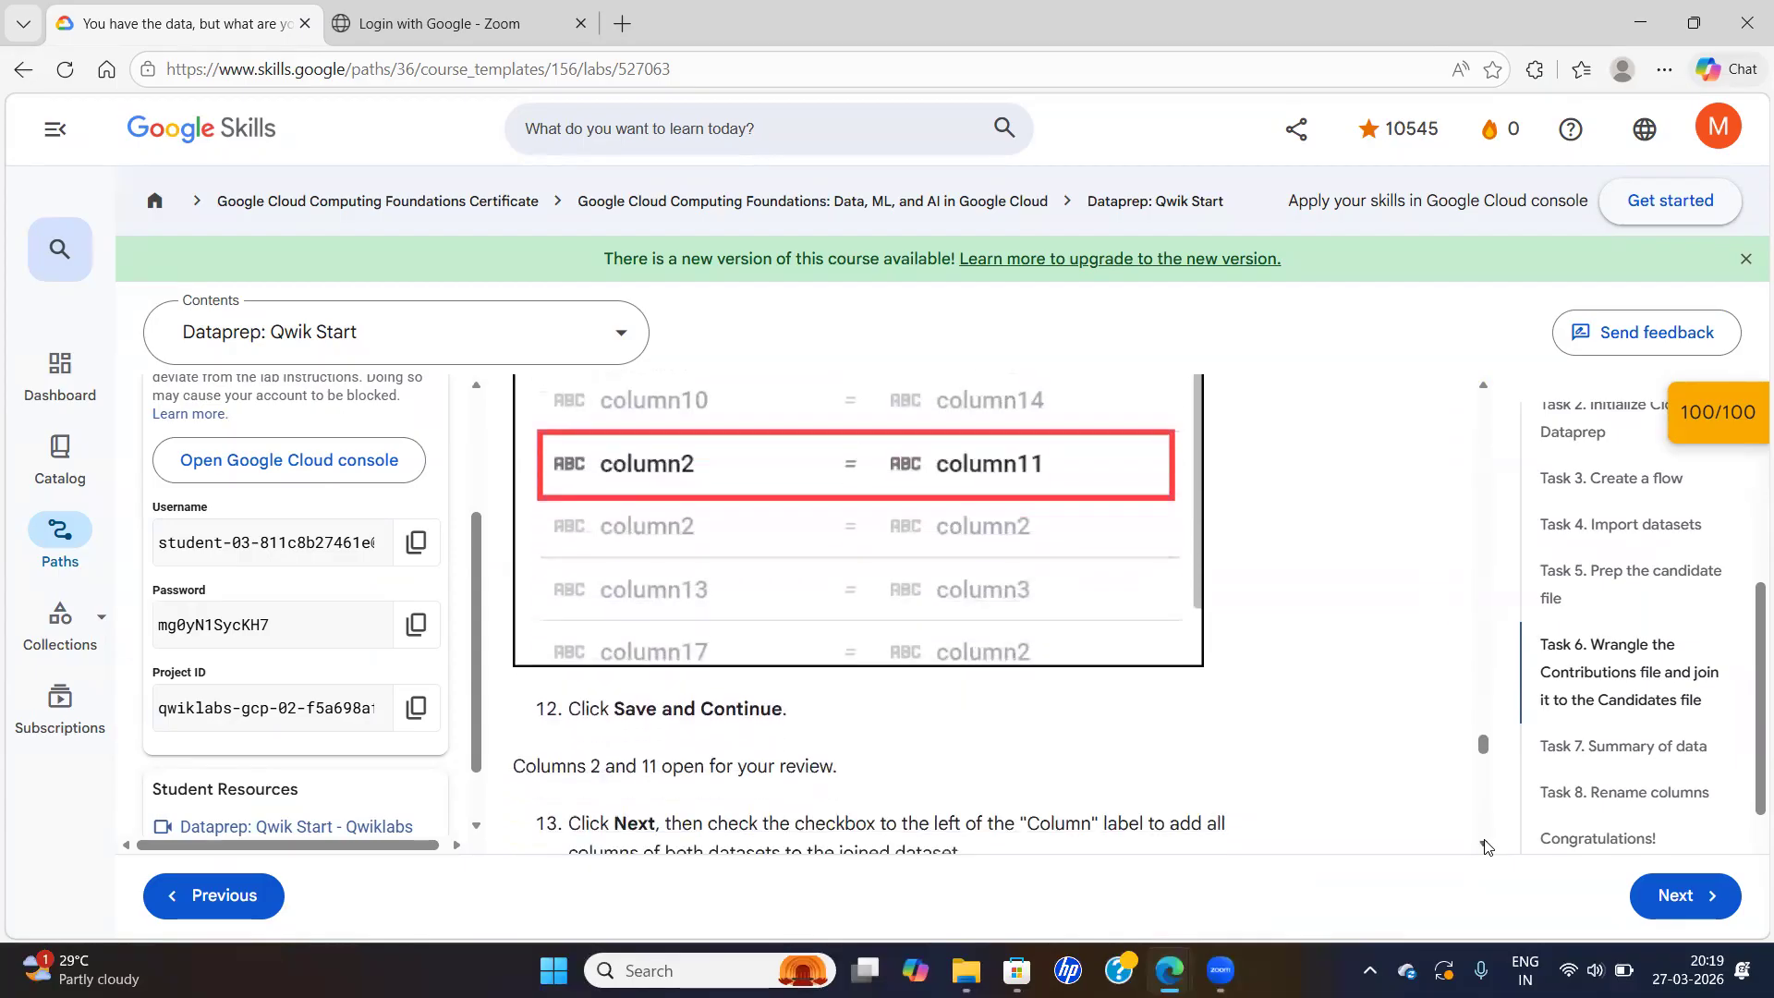
click(1484, 845)
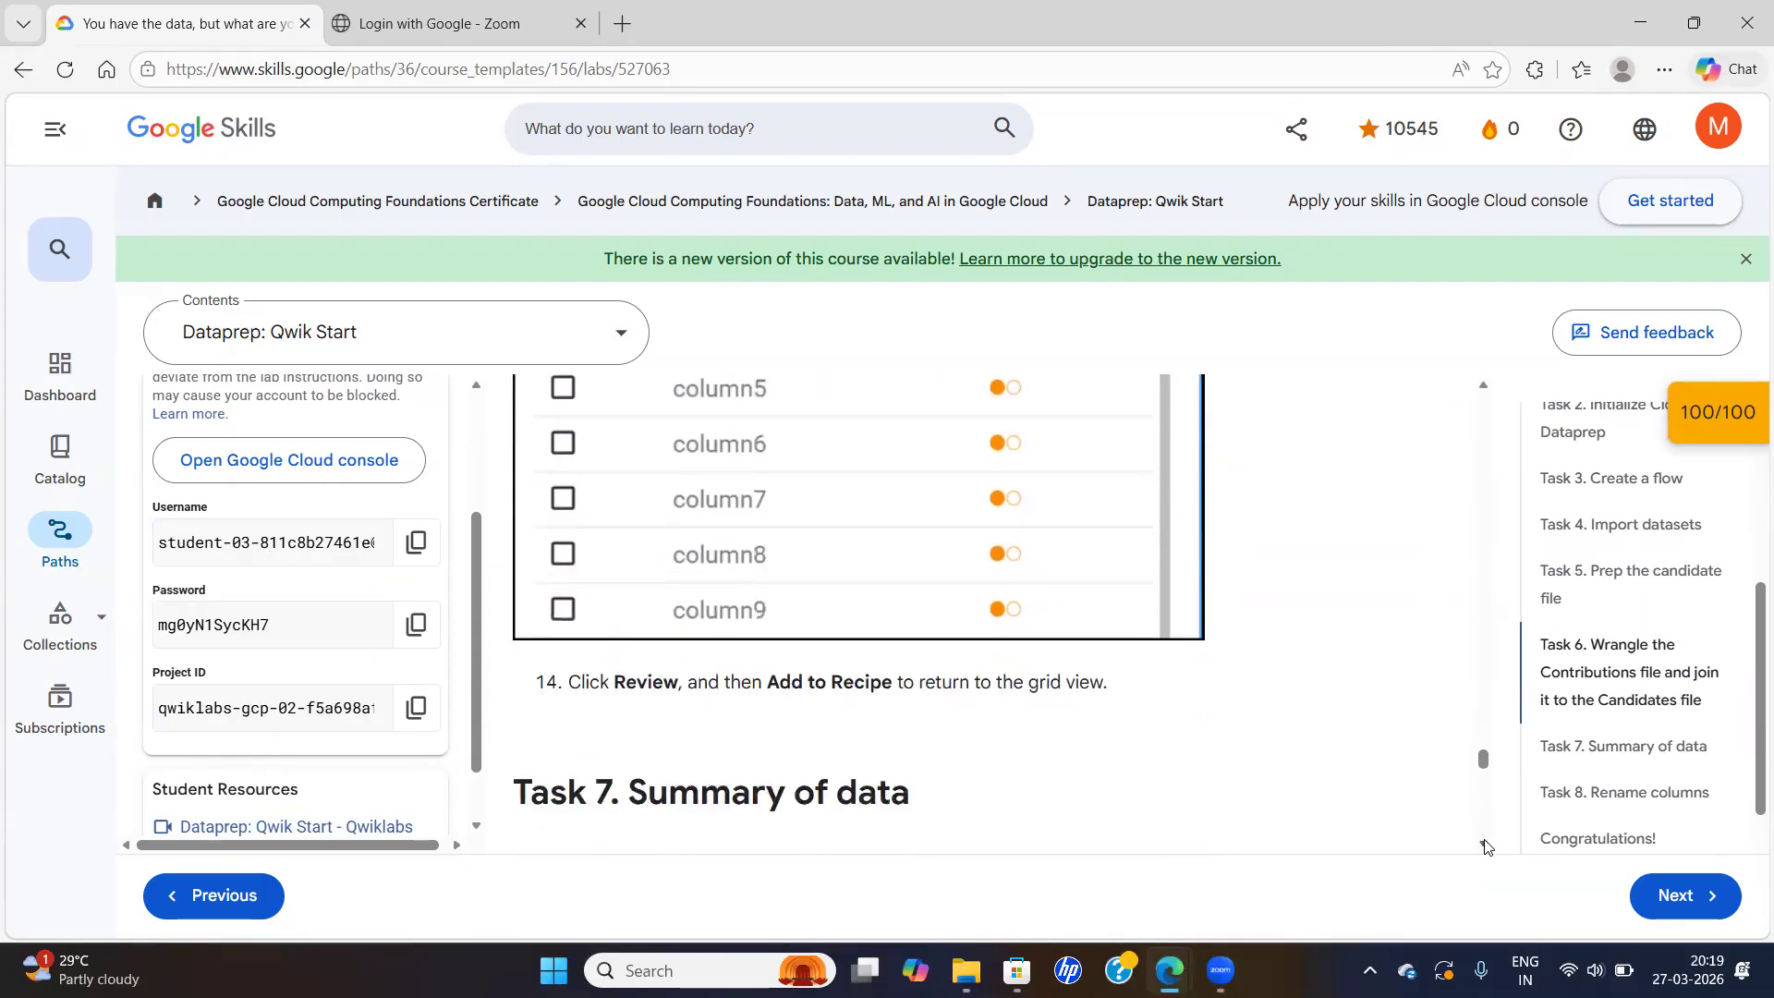
click(1485, 845)
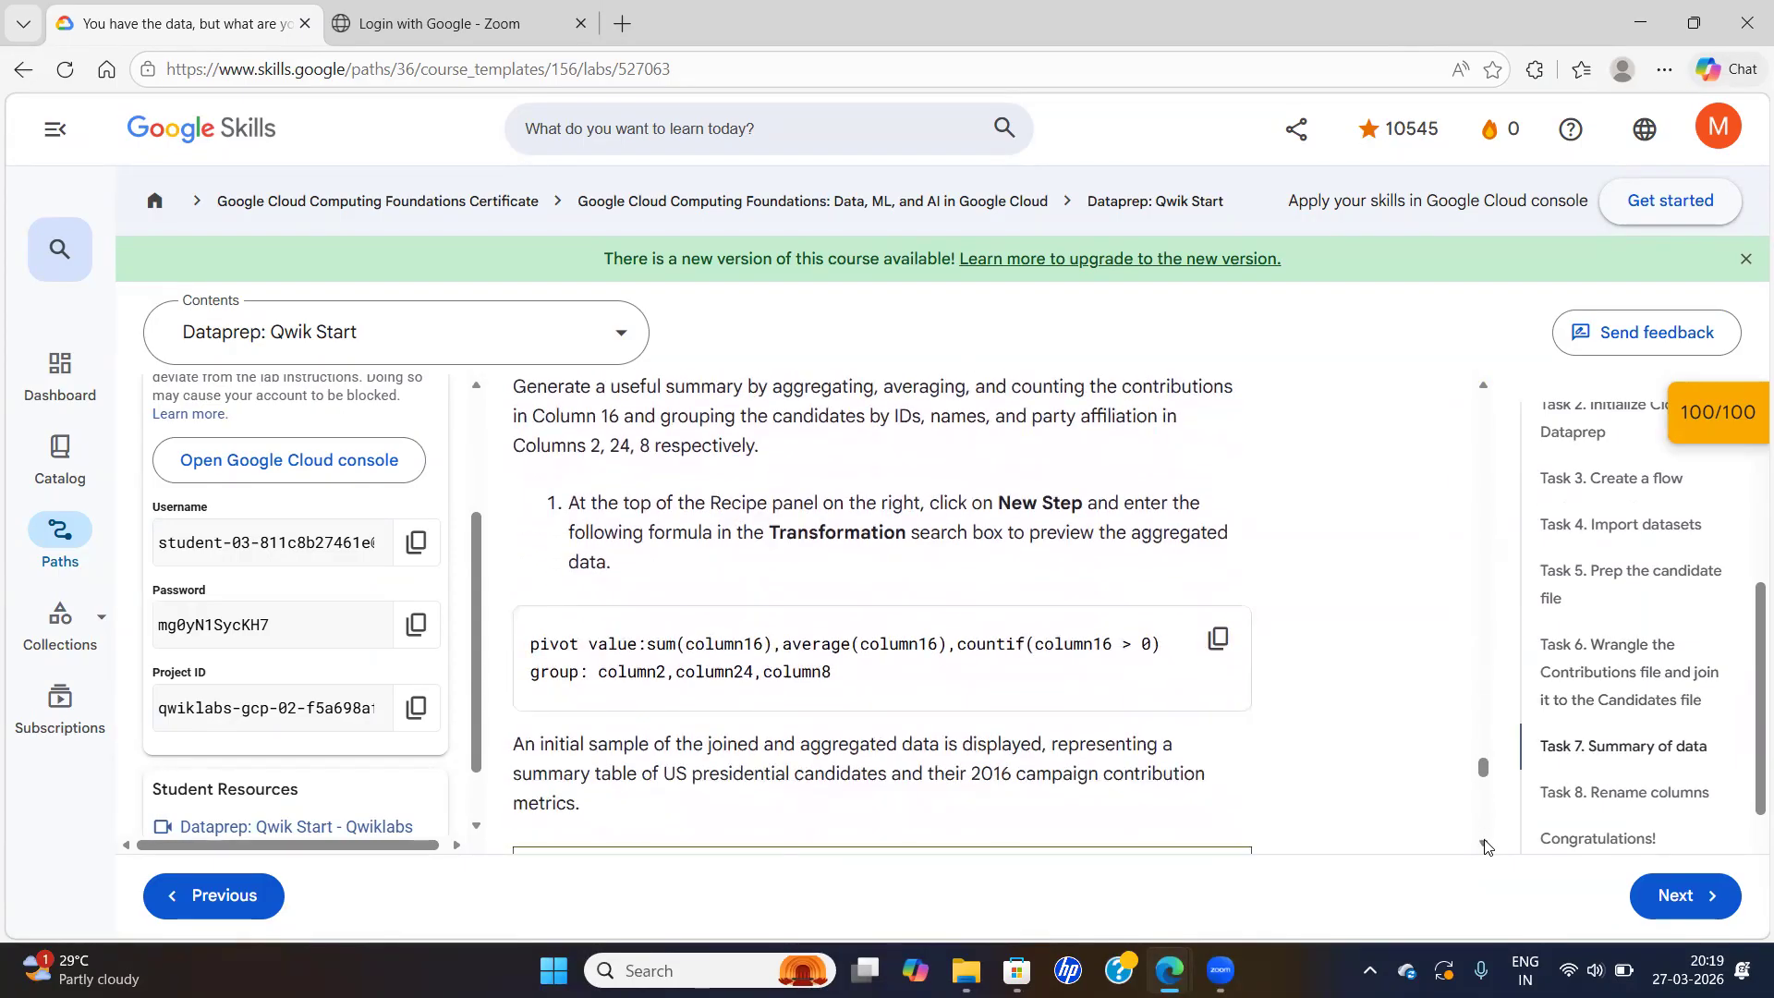
click(1218, 637)
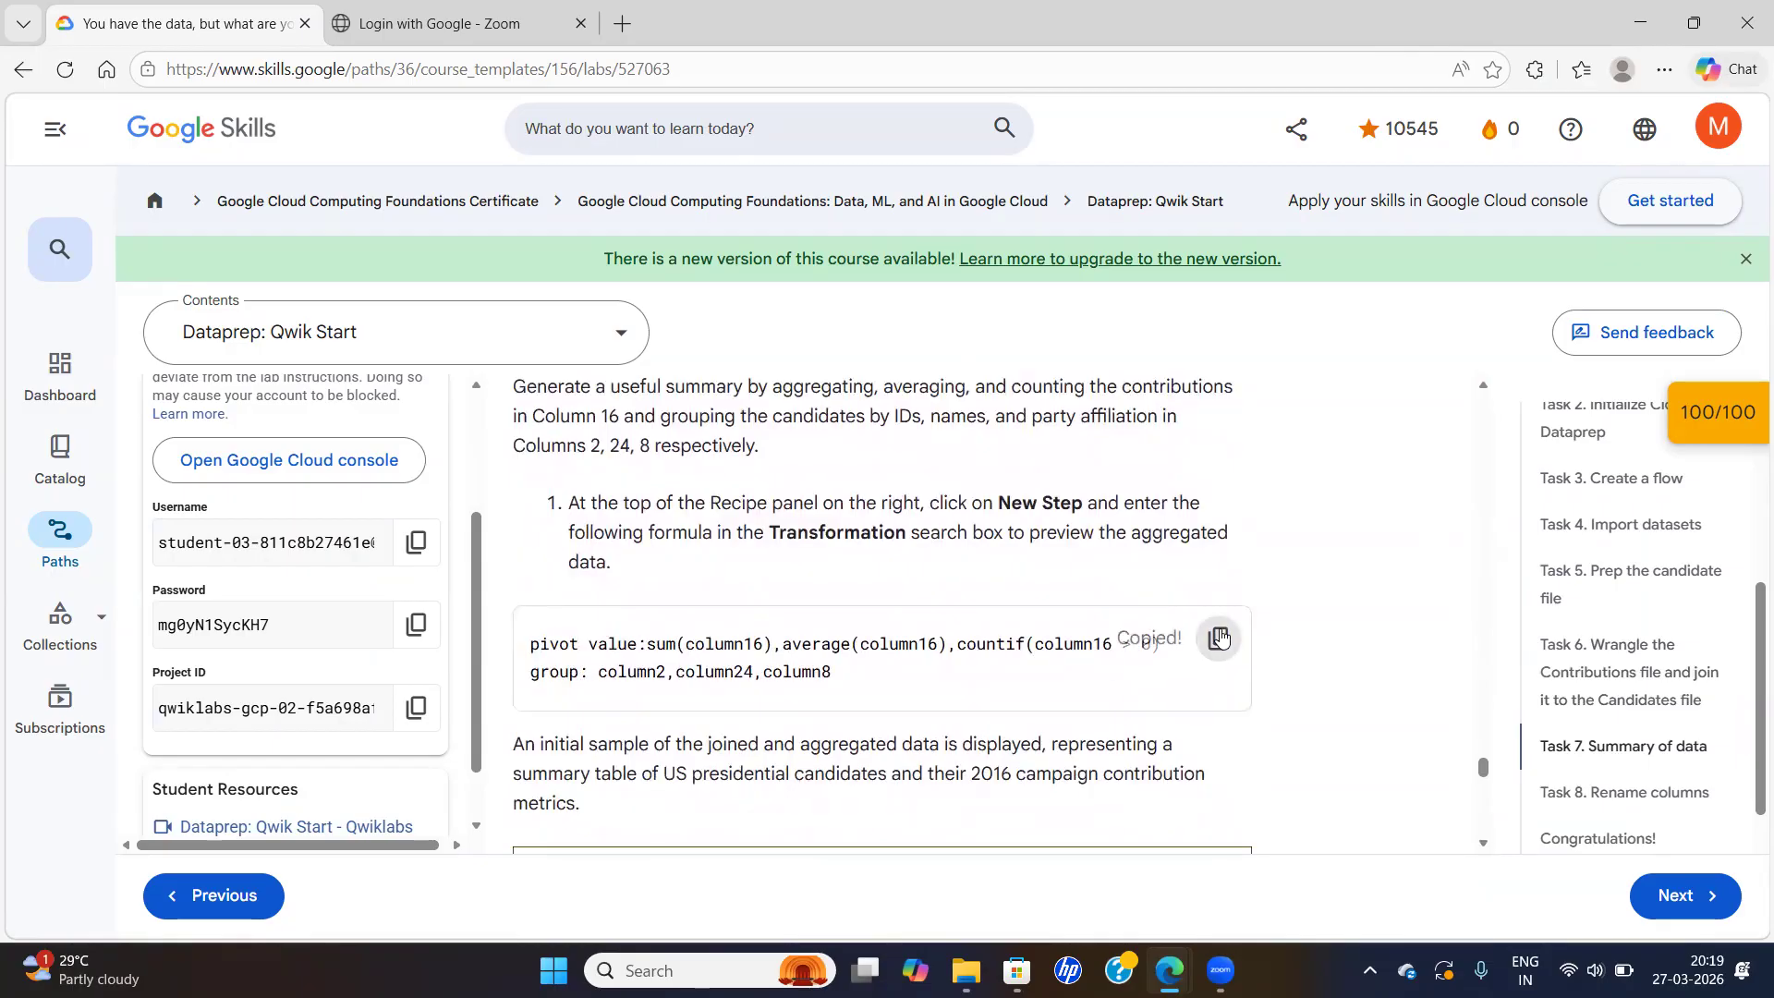
Start a new recipe step from the copied formula, pivoting sum, average and countif of column16 grouped by column2, column24 and column8
key(alt+Tab)
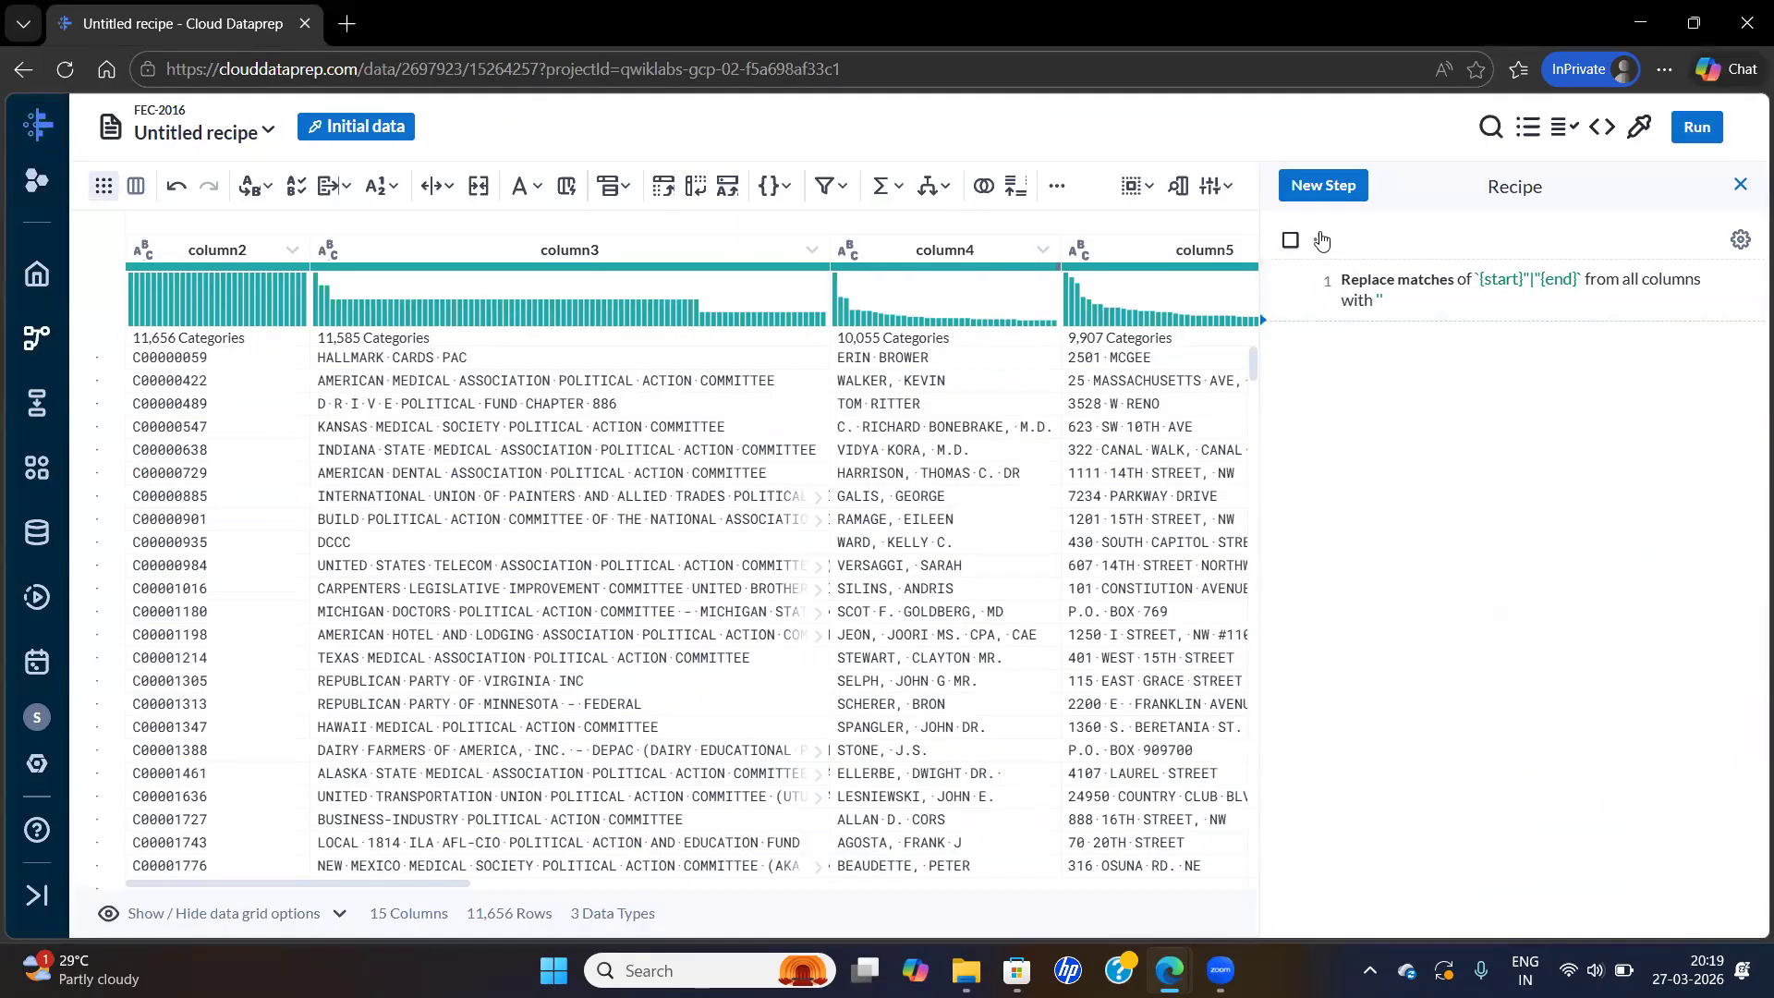
click(1320, 192)
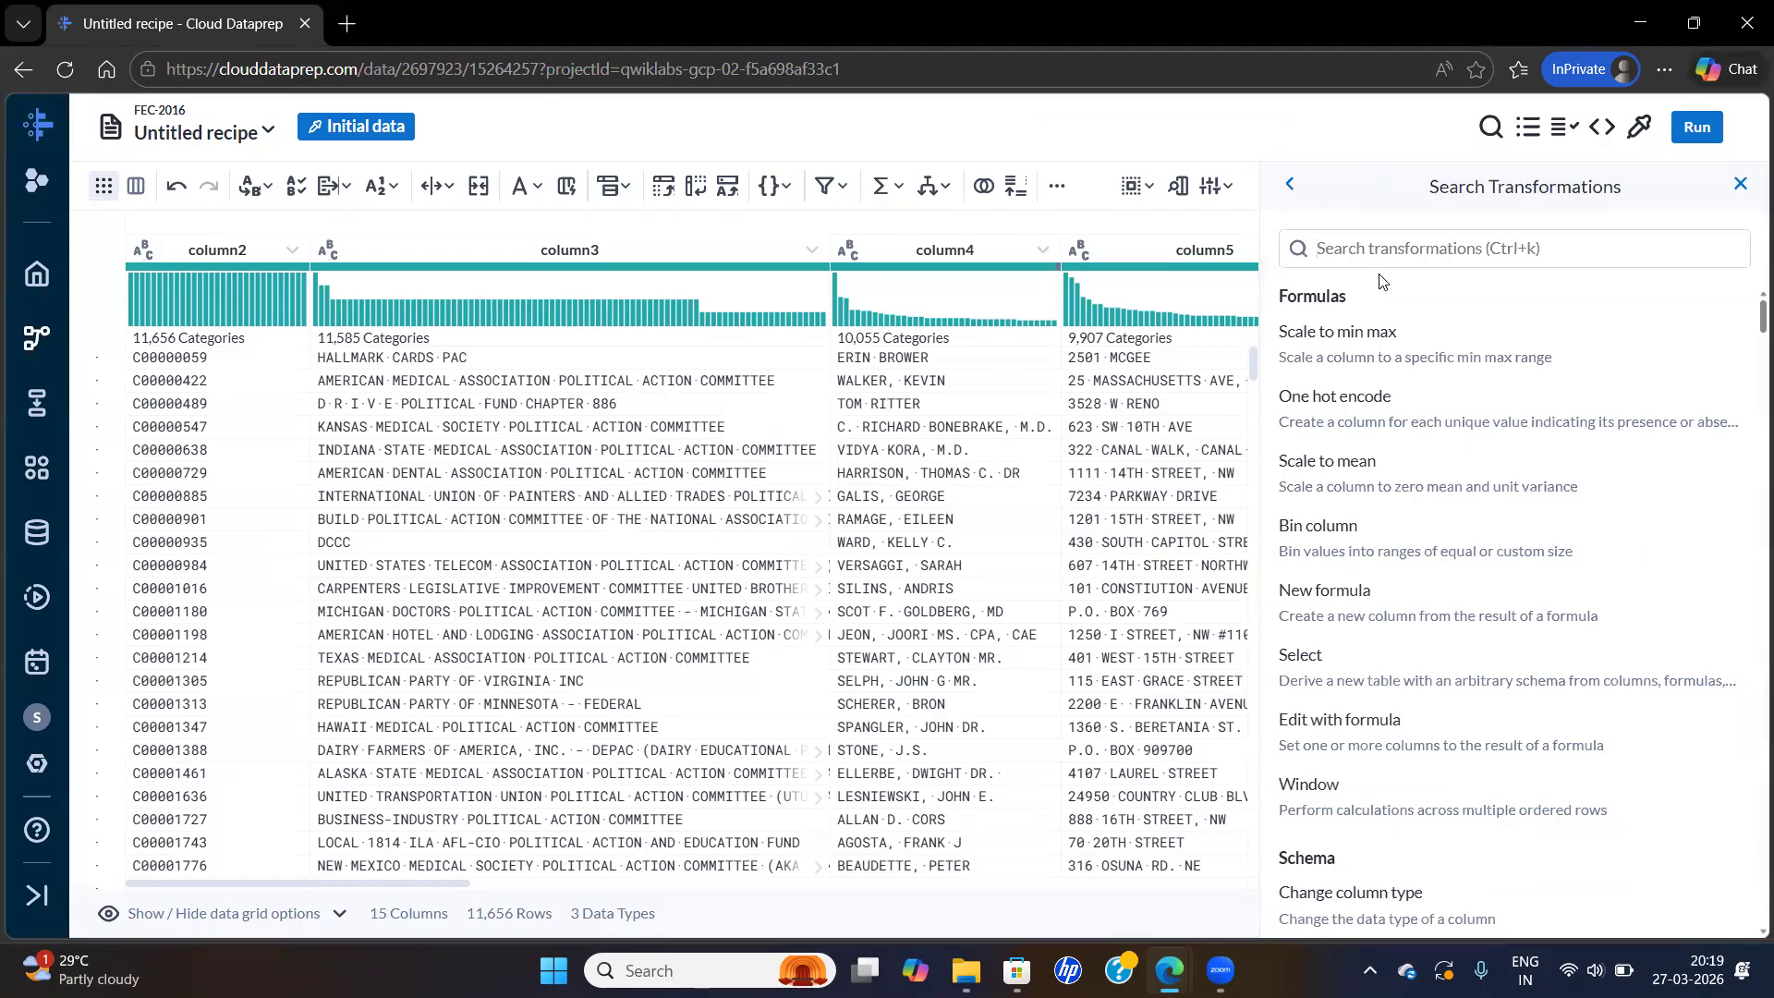
key(ctrl+v)
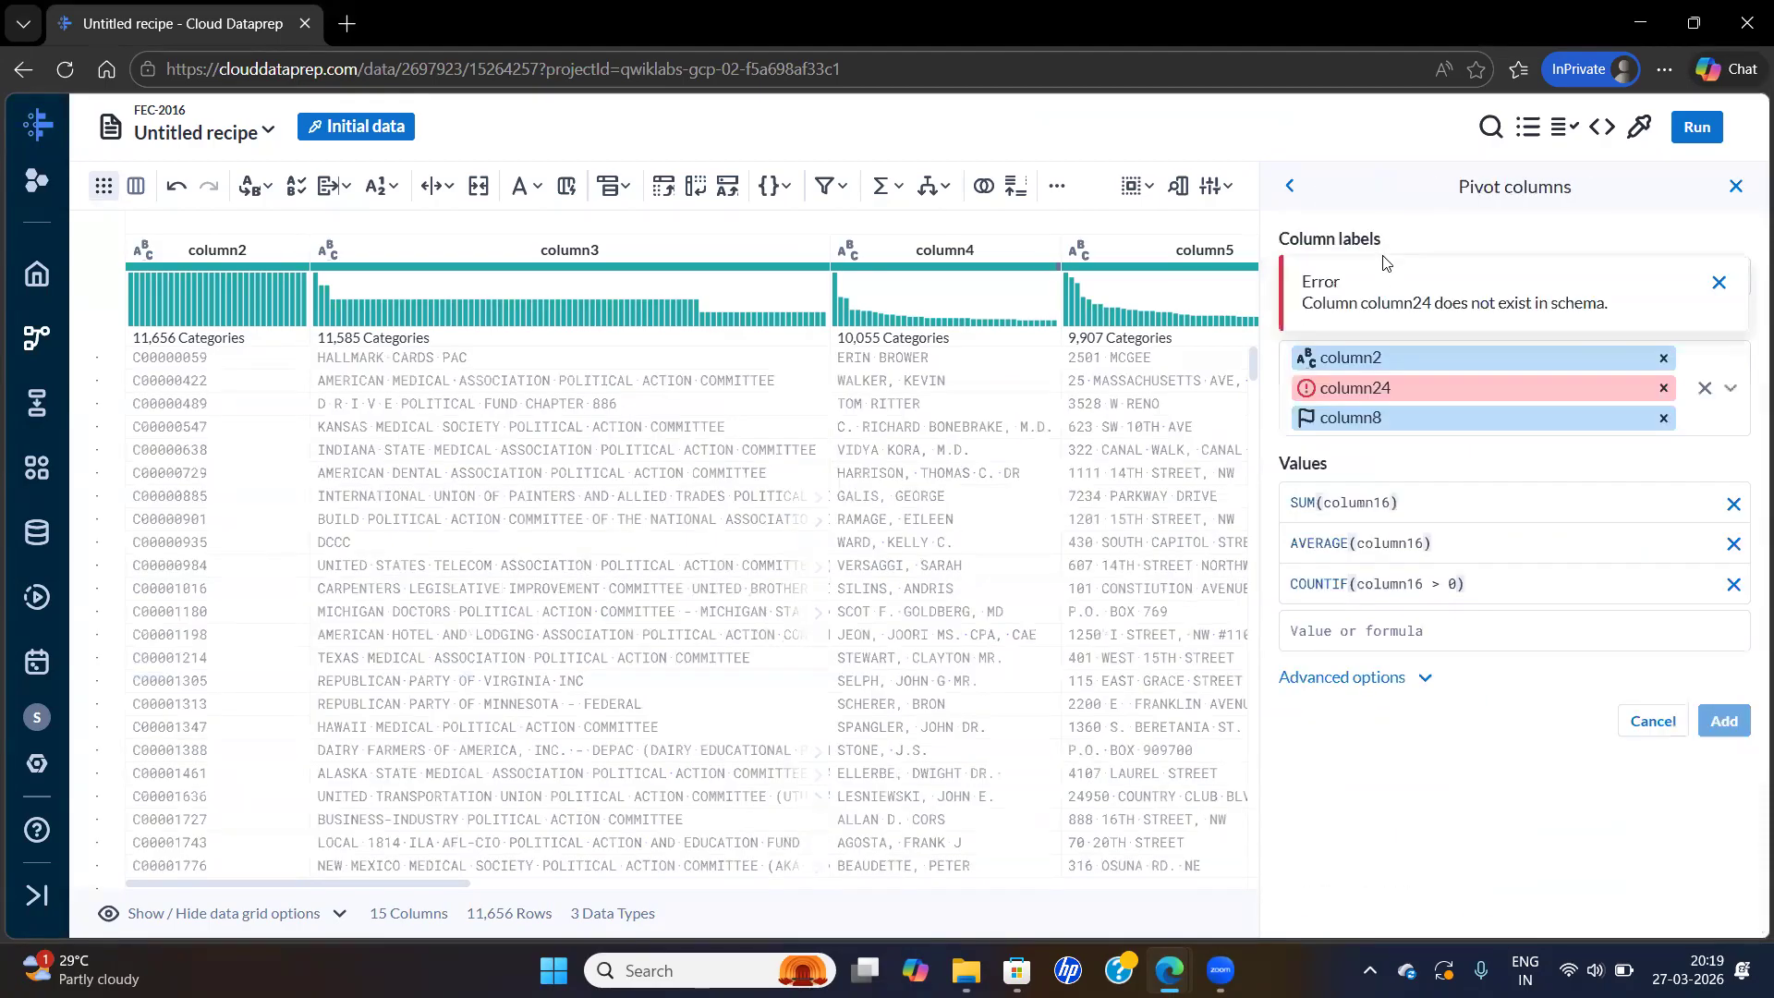
Recheck the lab's pivot formula, remove column24 from the pivot's row labels, and add the pivot step to the recipe
key(alt+Tab)
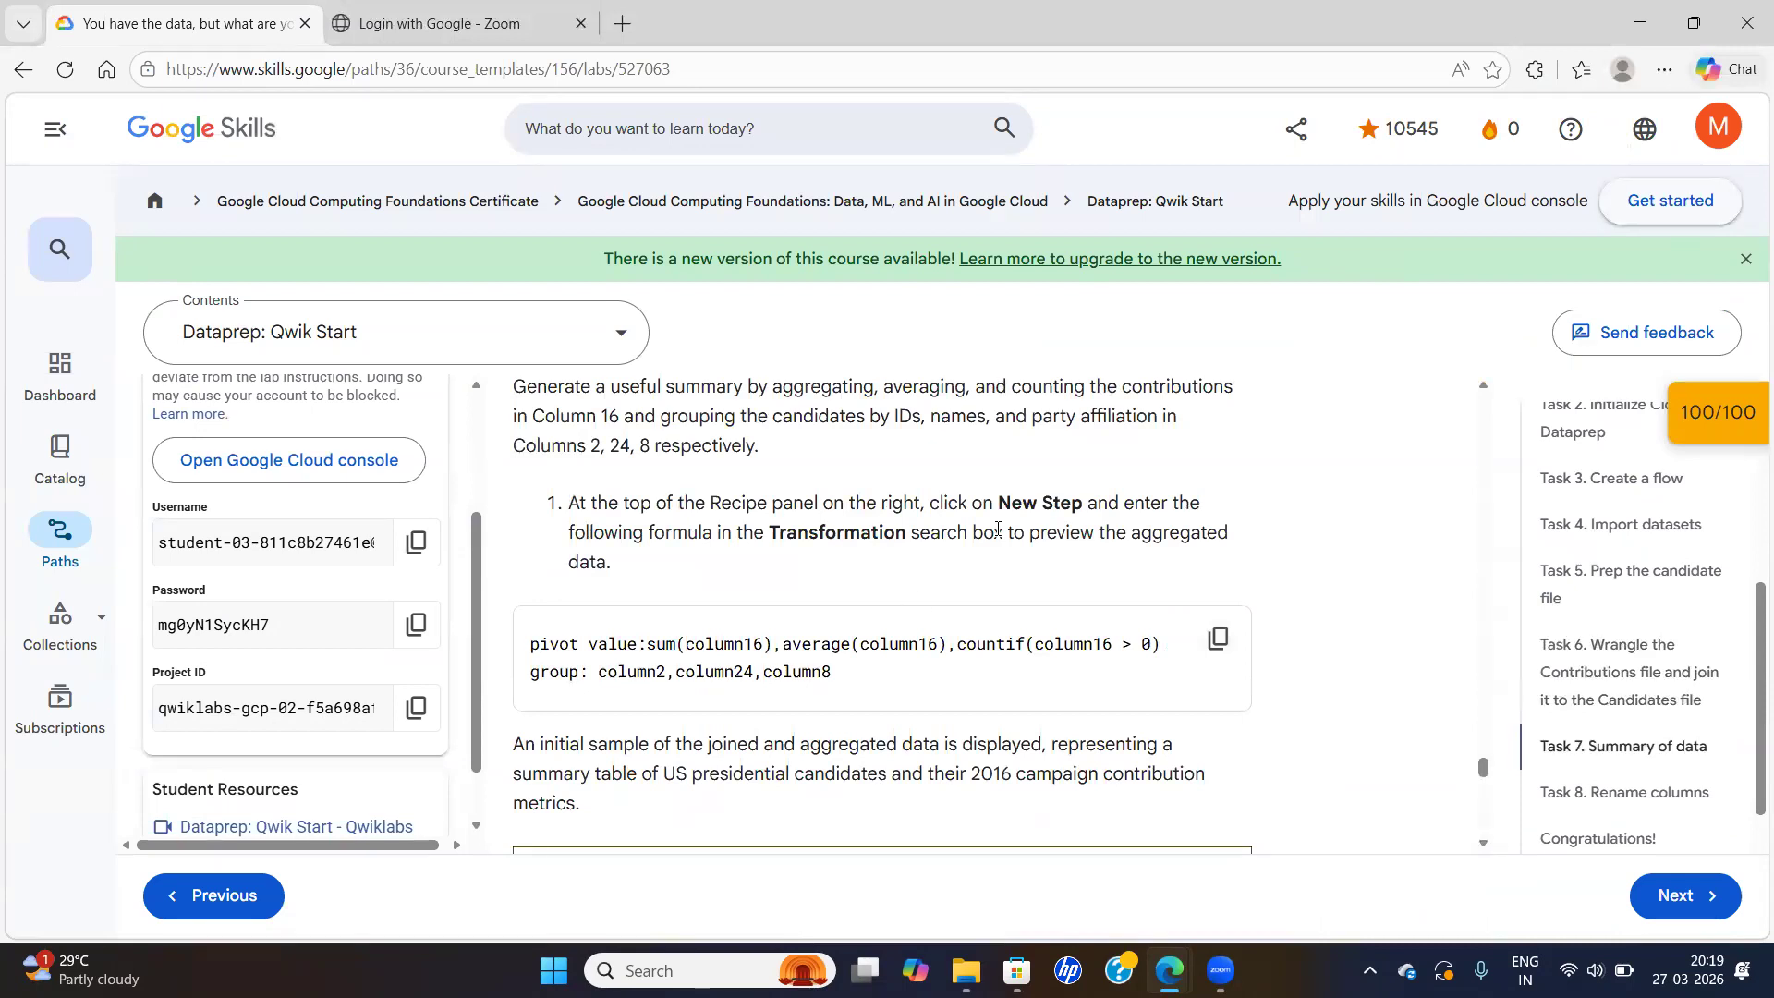
click(1217, 639)
key(alt+Tab)
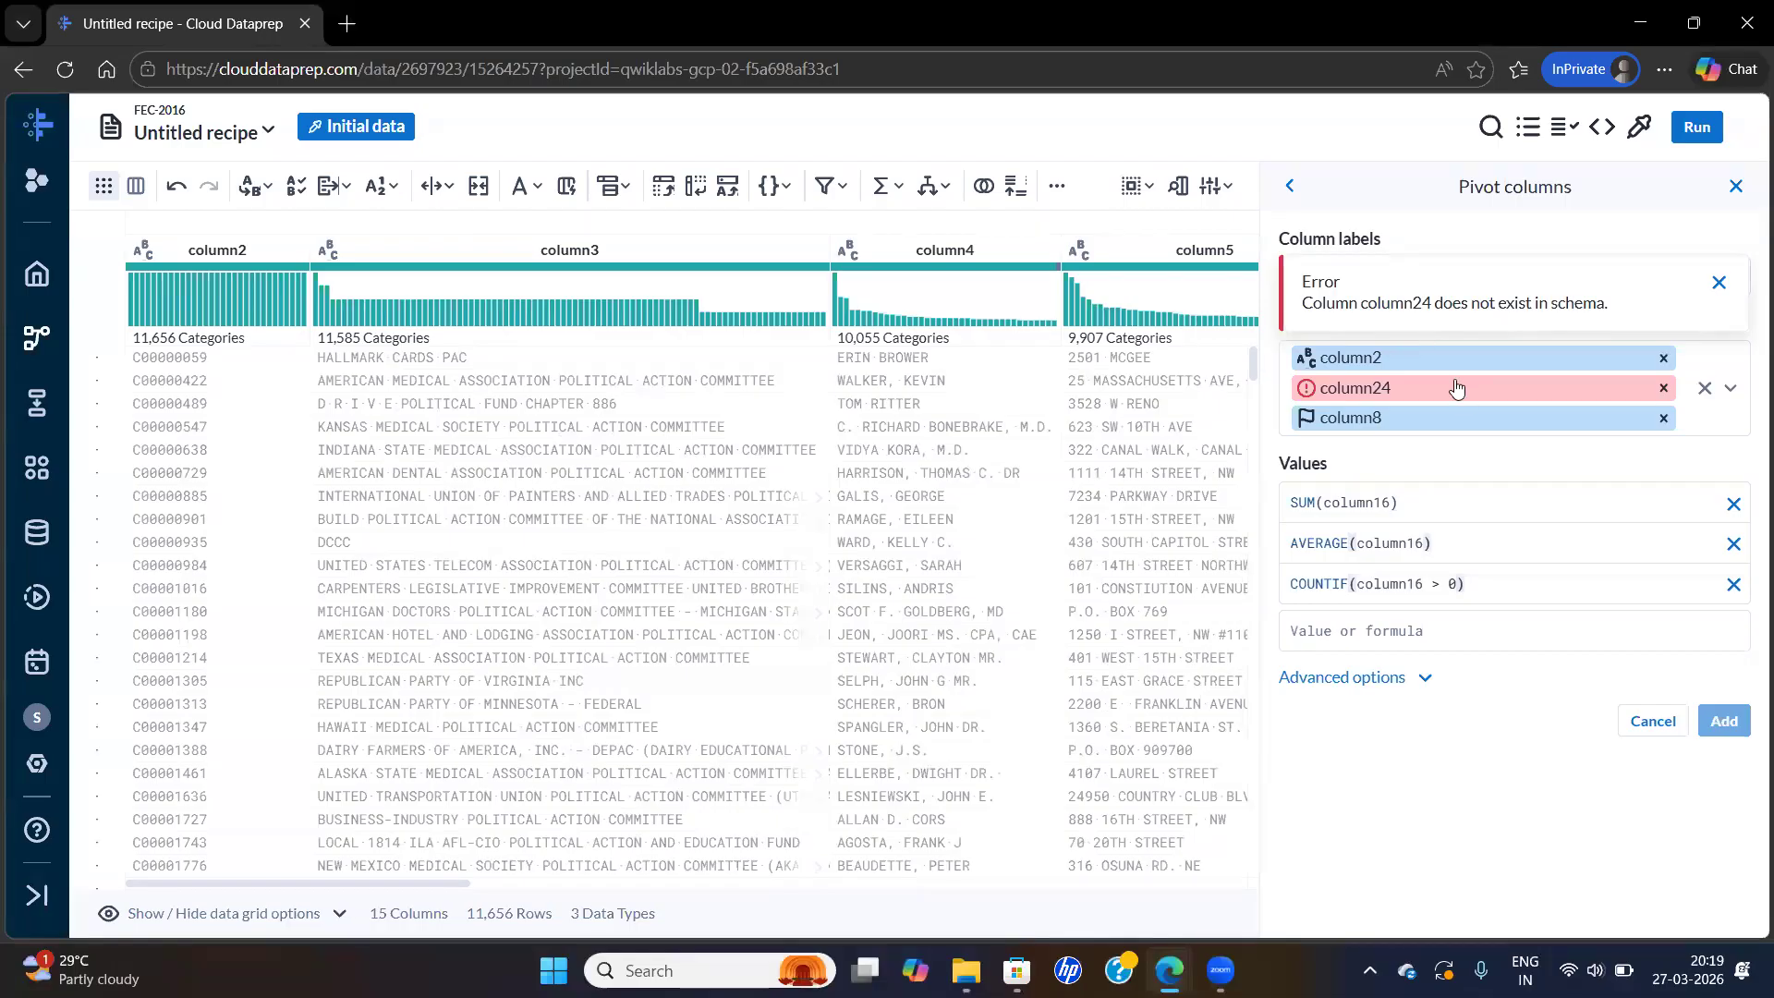
key(alt+Tab)
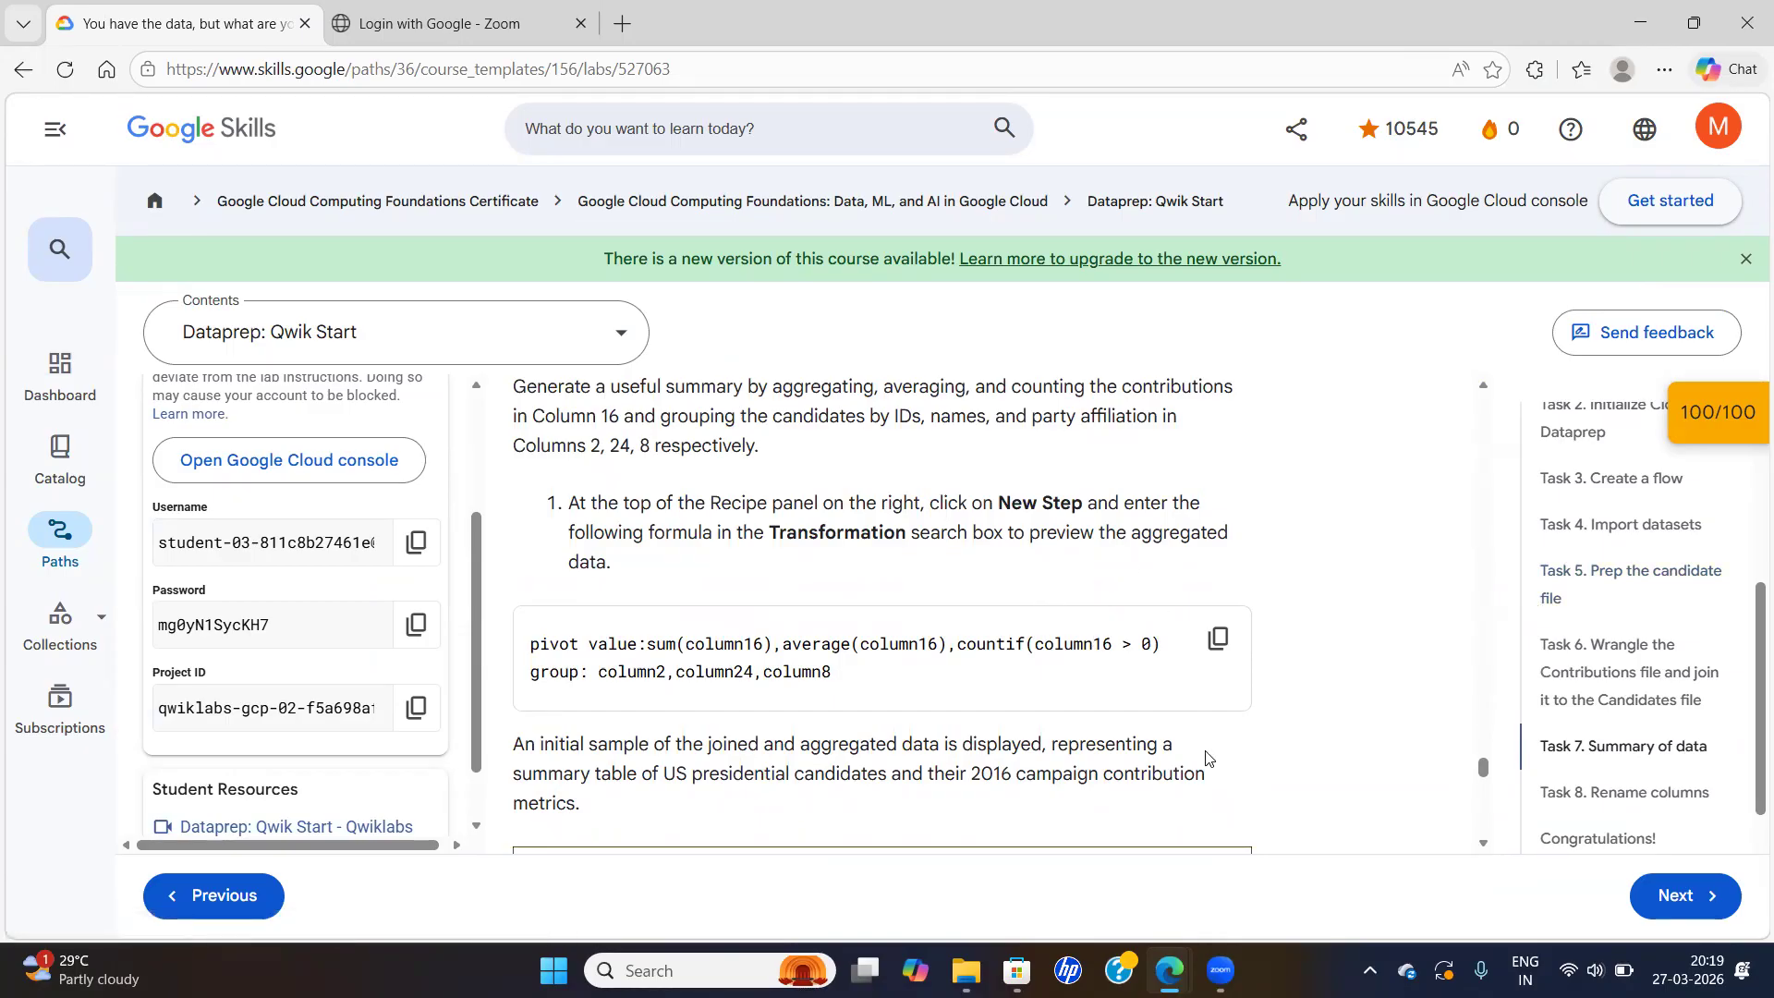
key(alt+Tab)
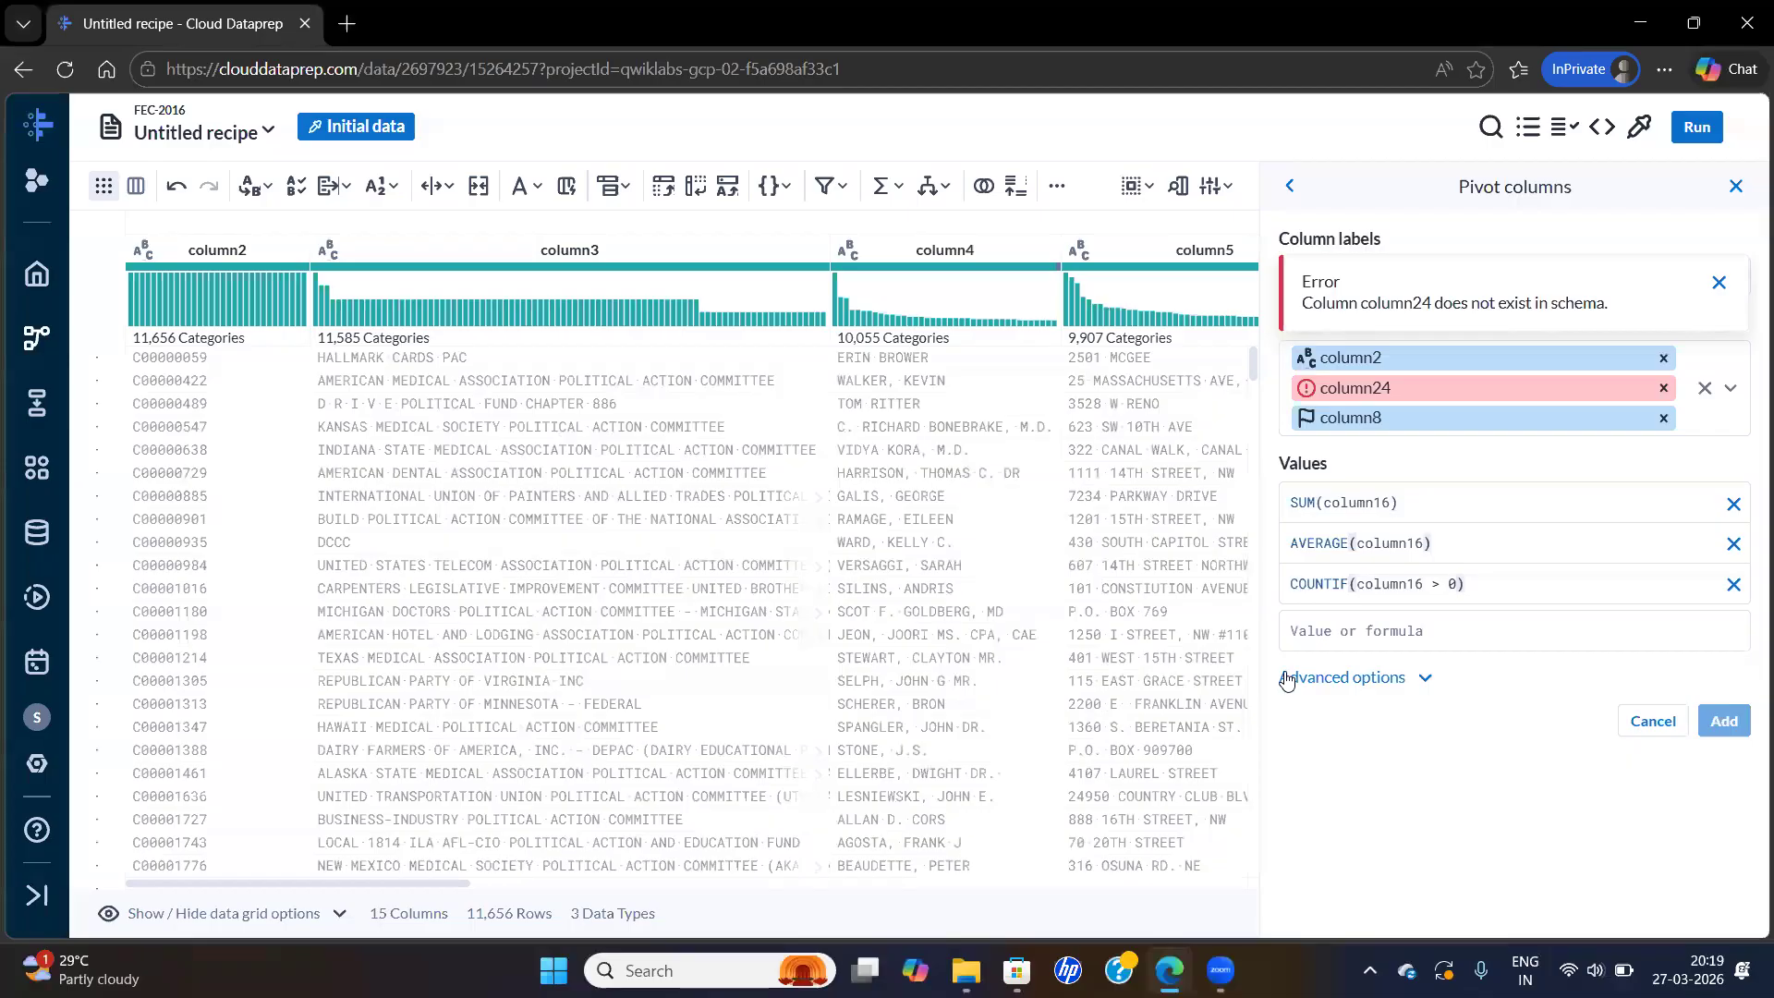
click(1664, 388)
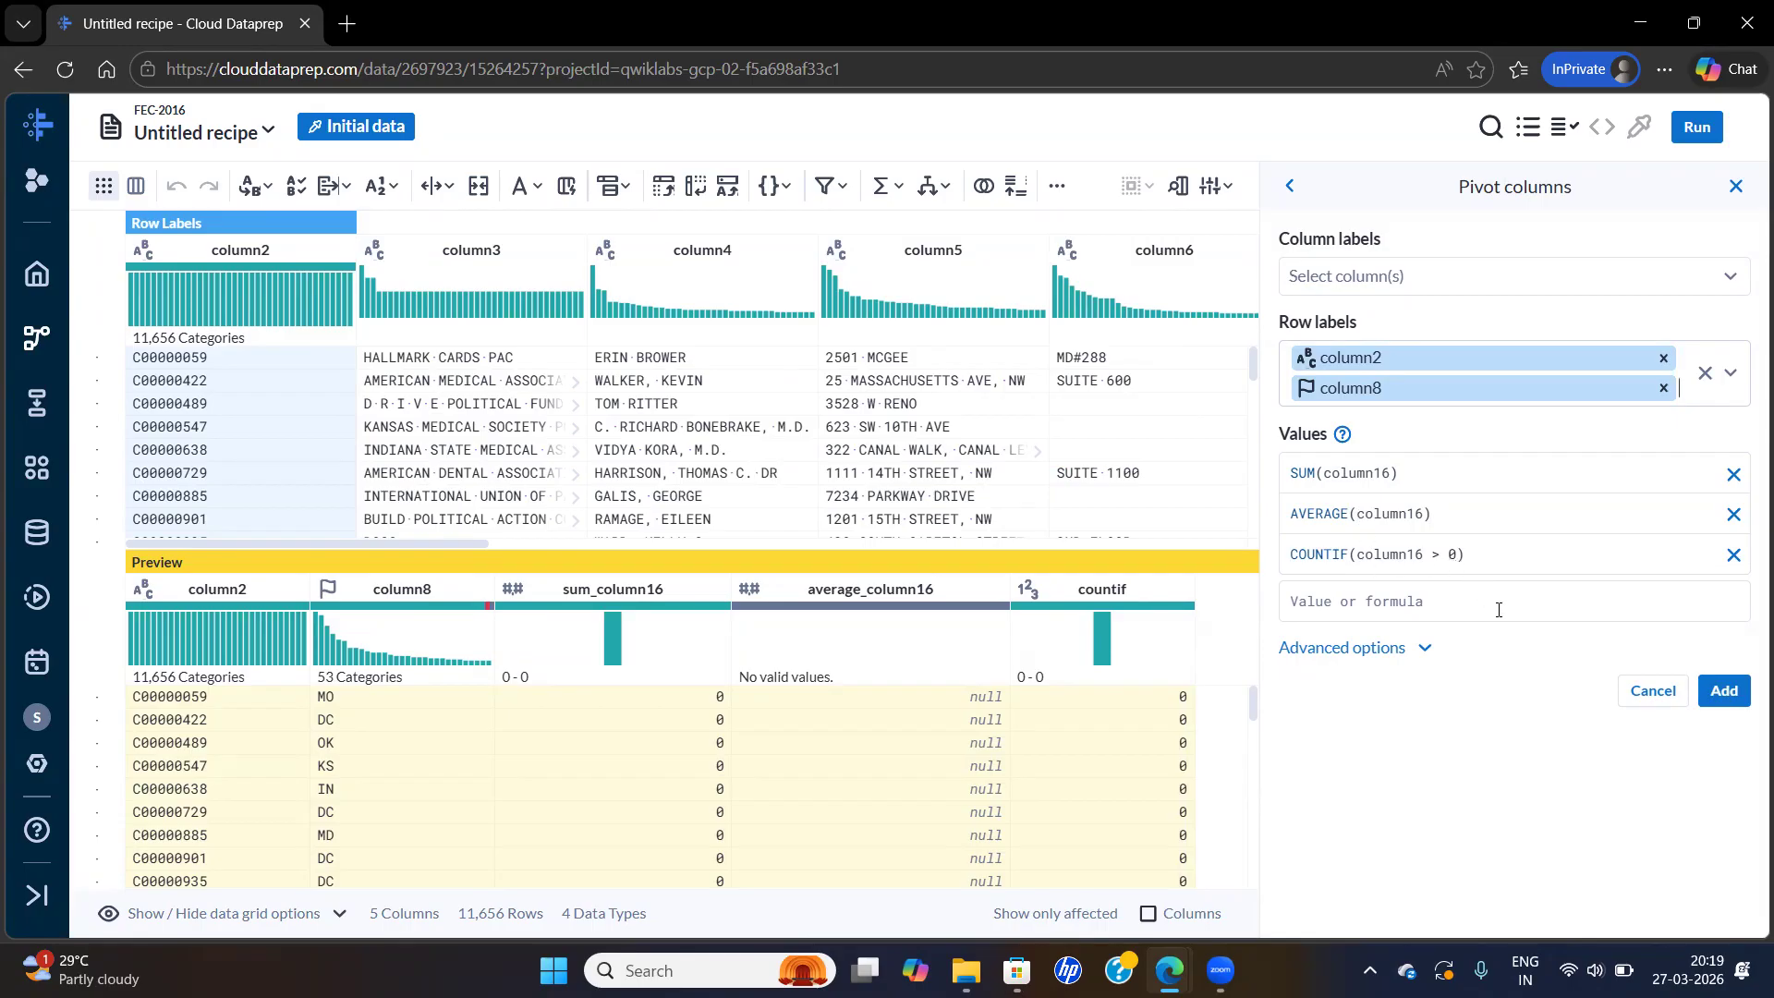
key(alt+Tab)
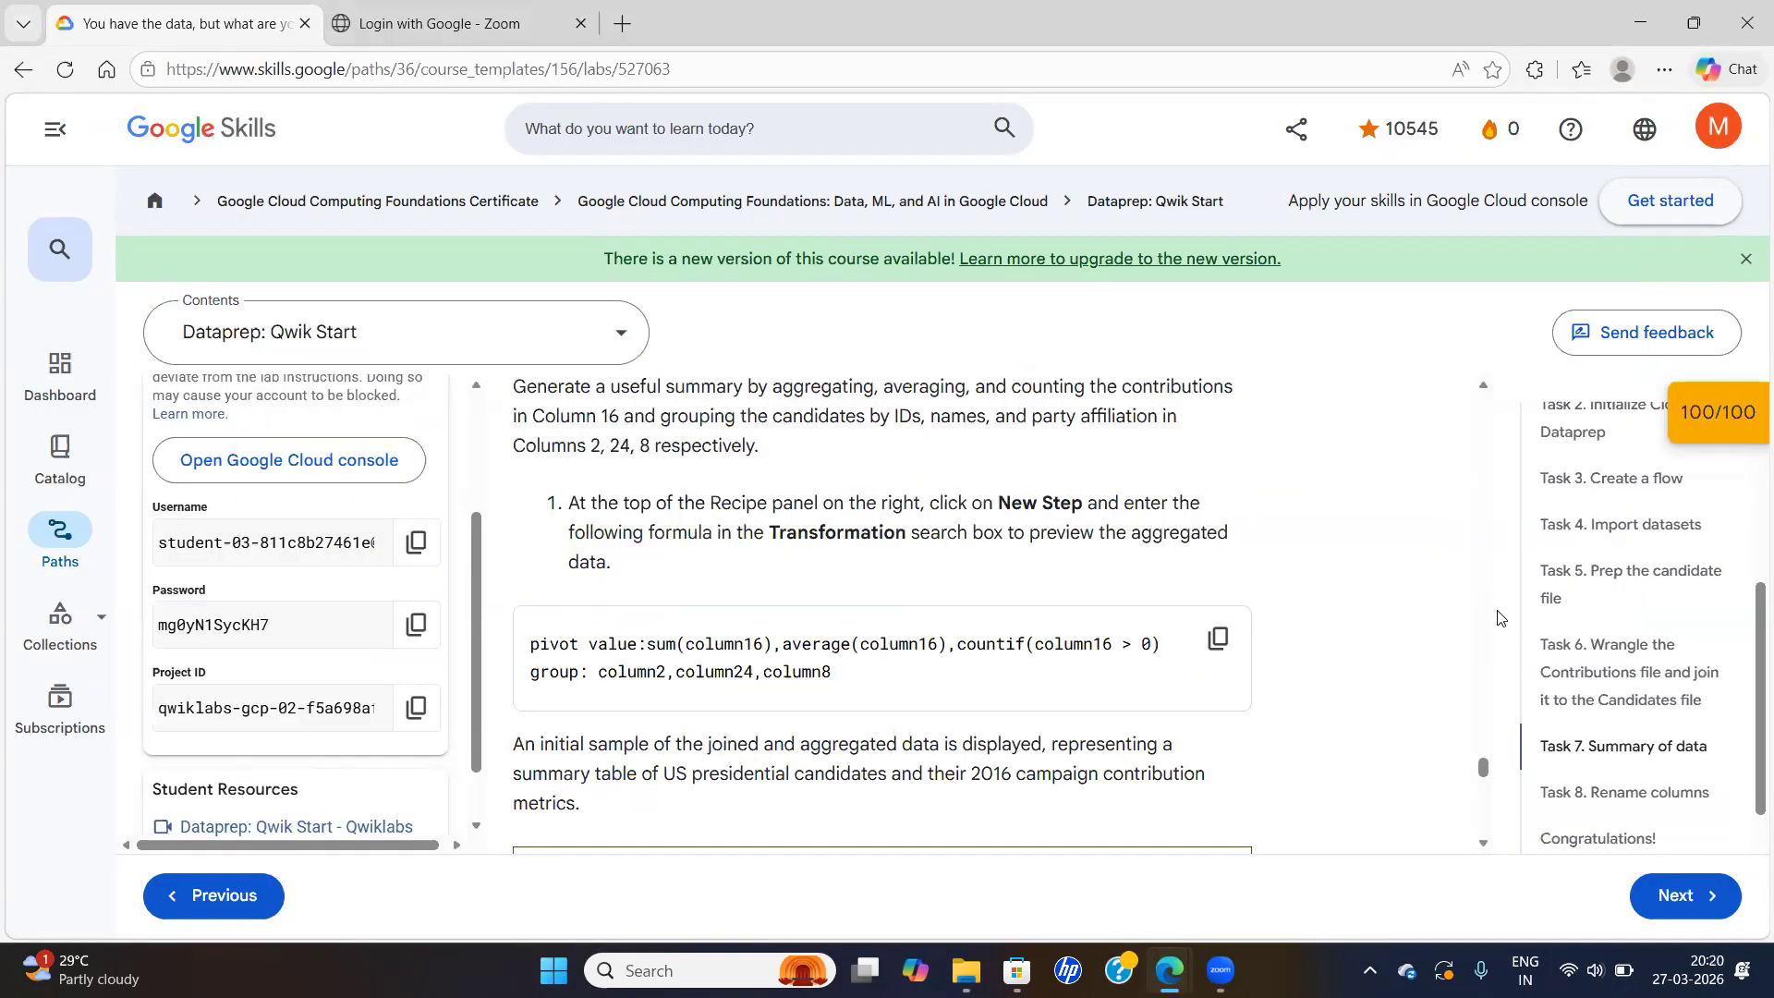
key(alt+Tab)
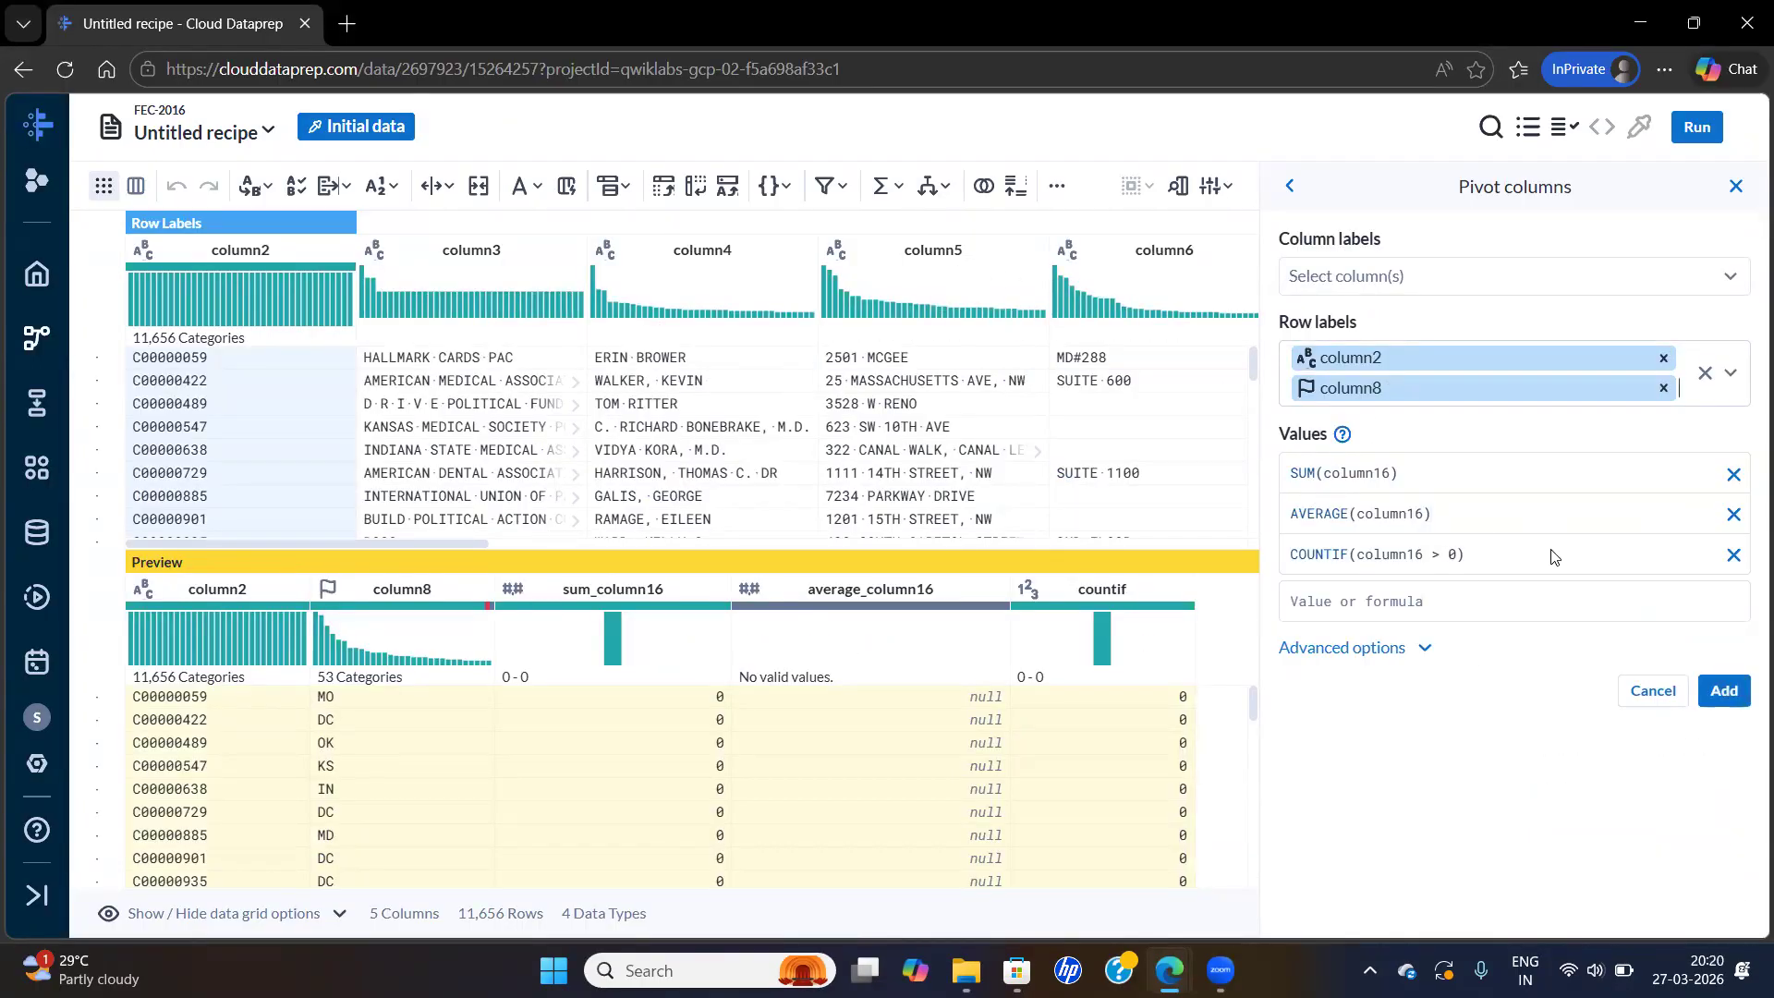
click(1726, 694)
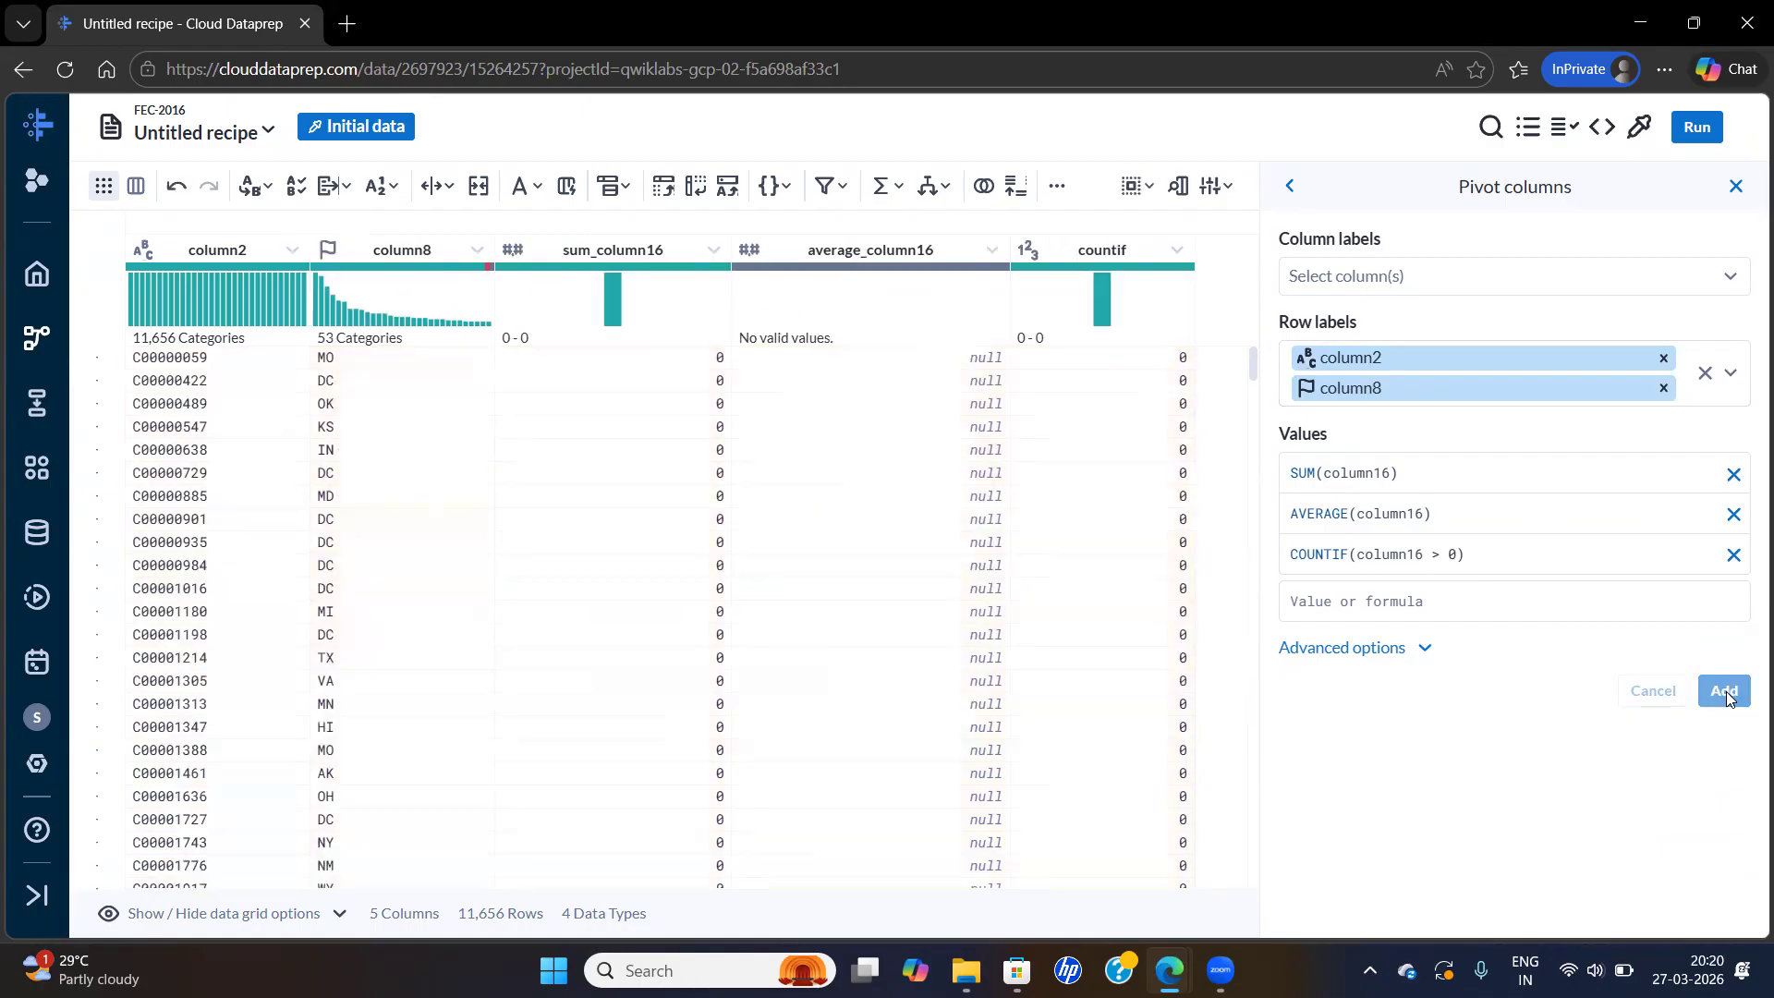
Go to Task 8, Rename columns, in the lab instructions and copy the manual rename mapping formula
key(alt+Tab)
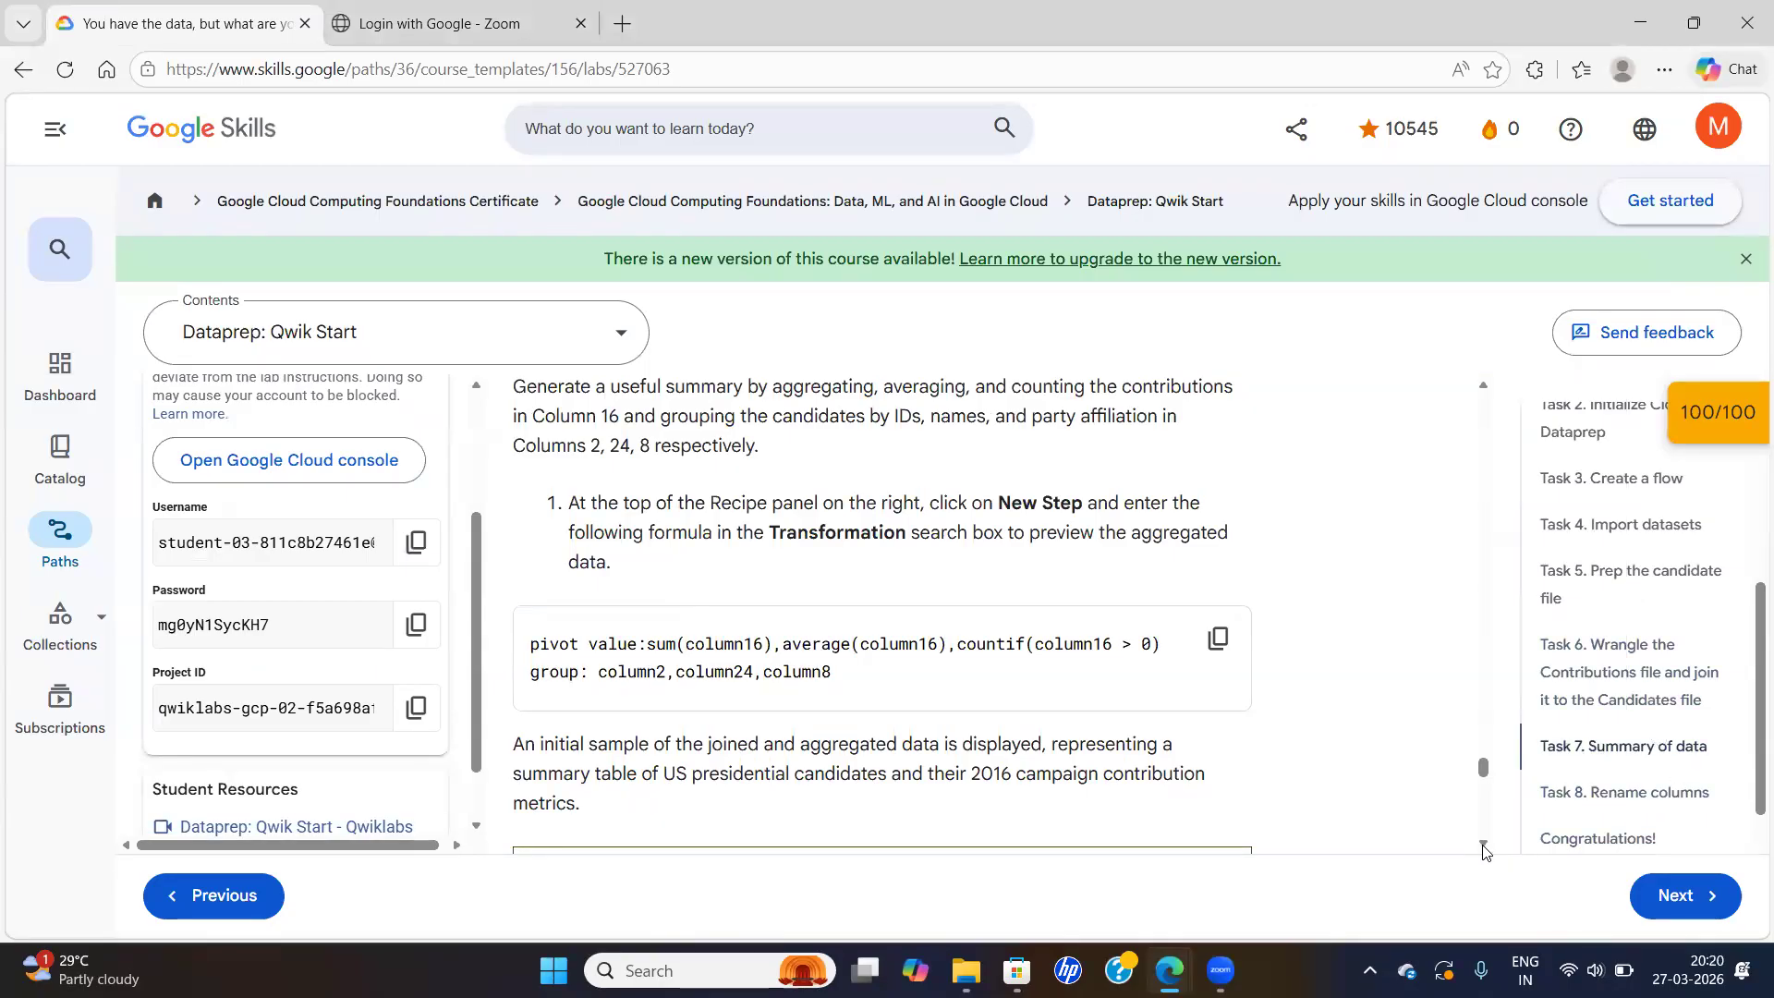
scroll(1483, 848, down, 4)
scroll(1483, 848, down, 3)
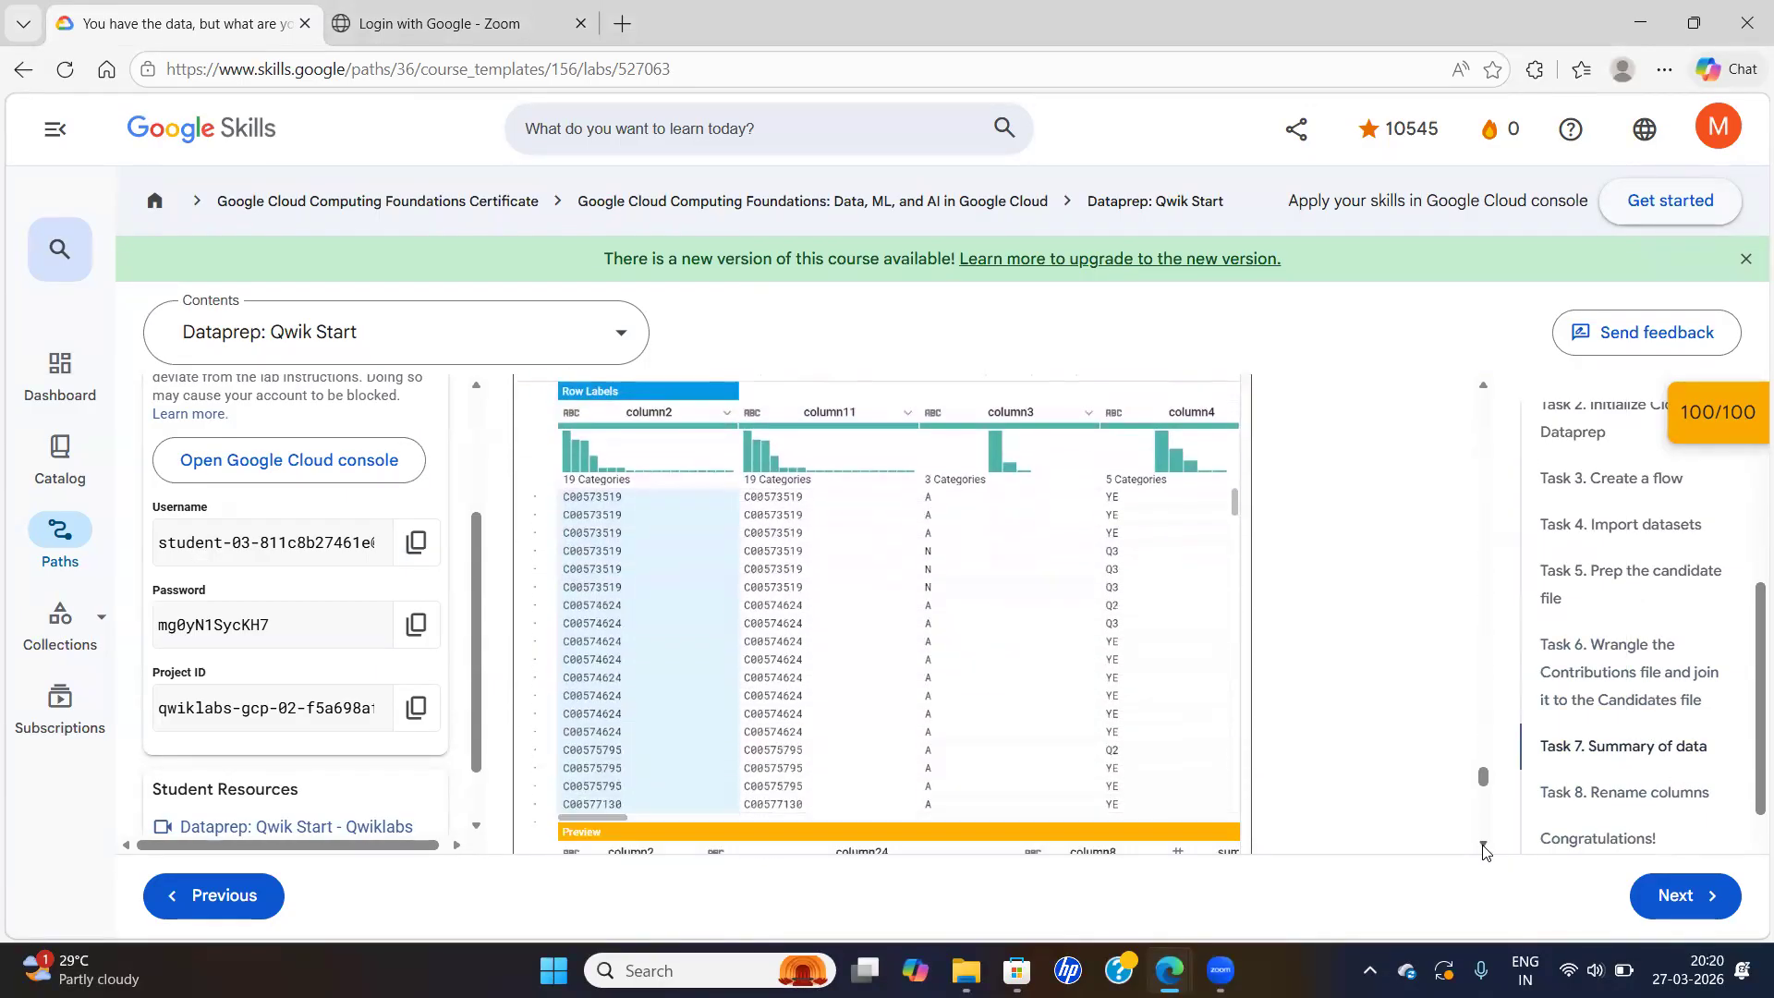
click(1667, 805)
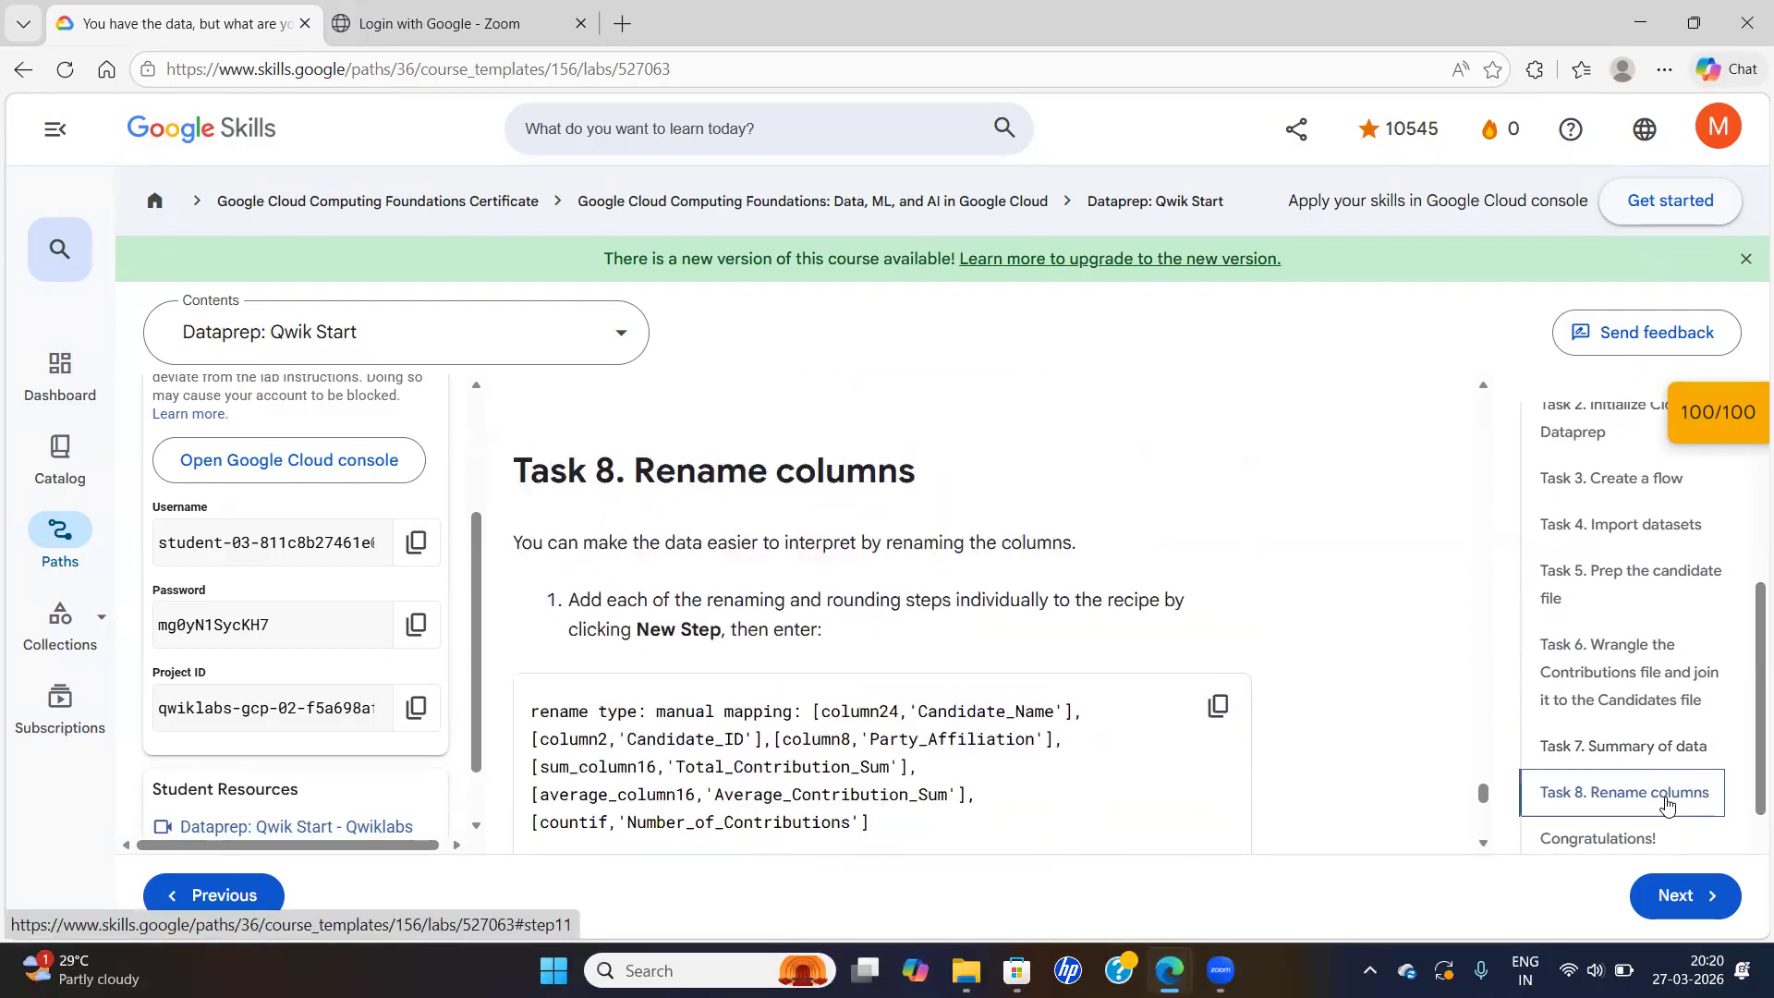
click(1217, 699)
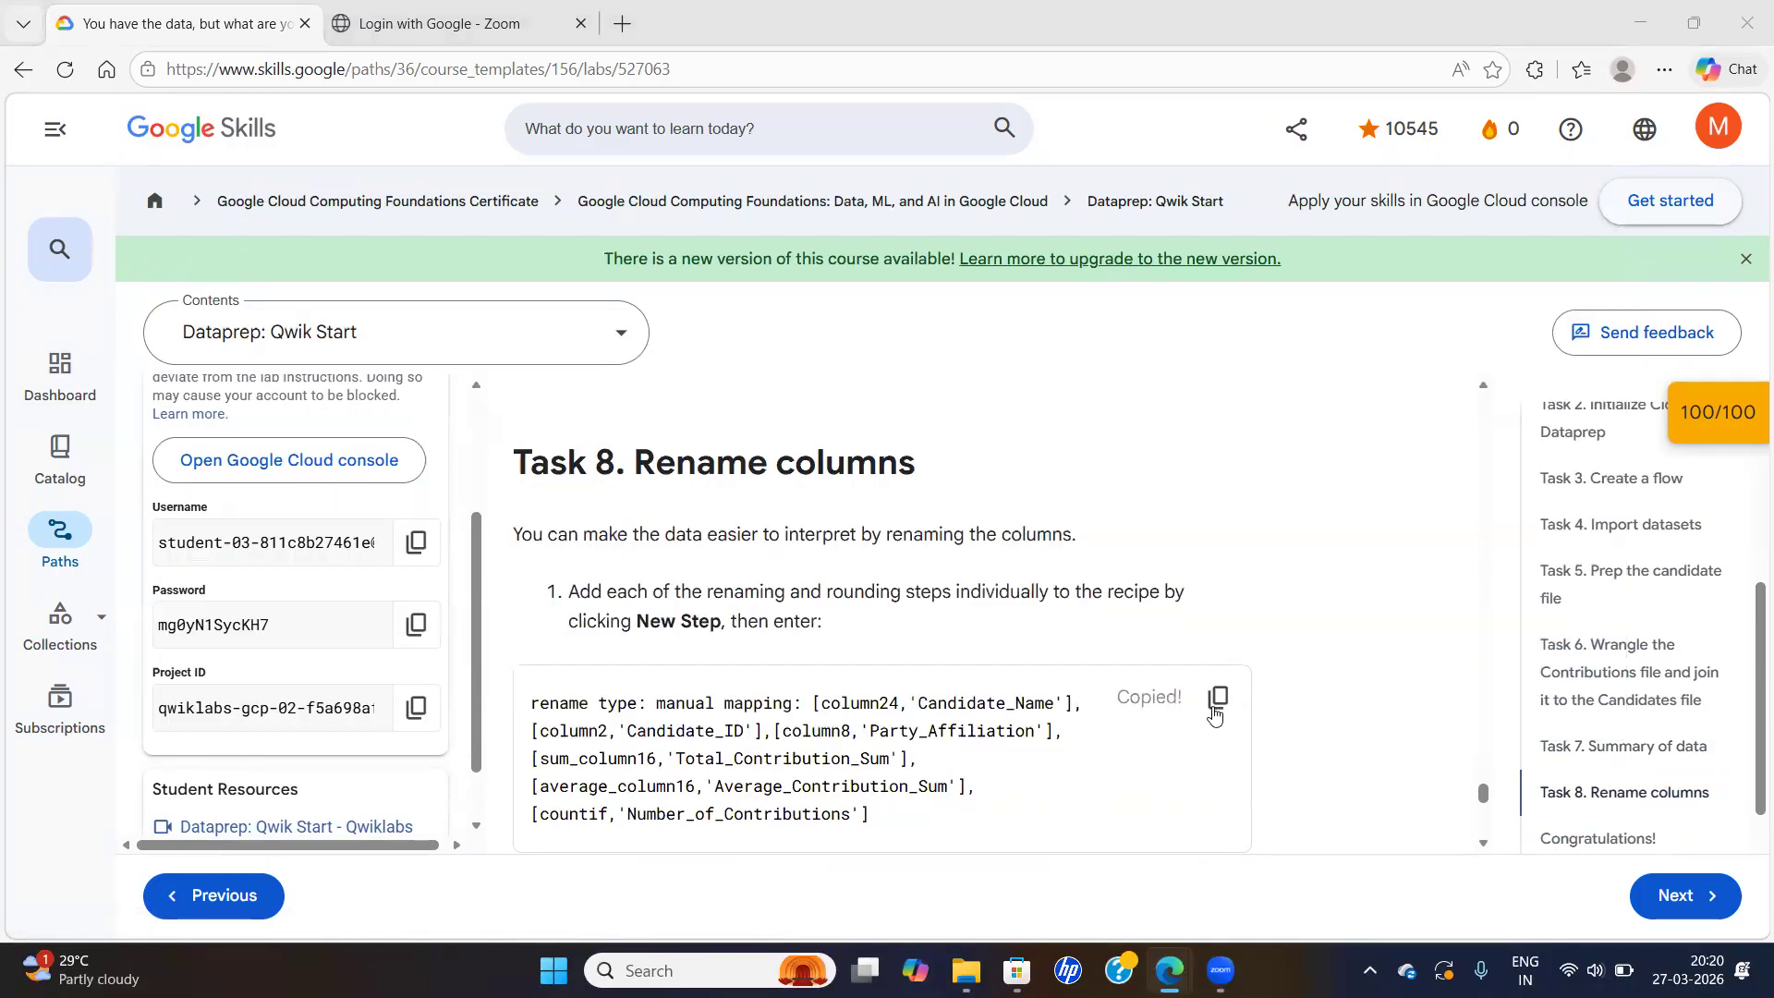
Switch to Cloud Dataprep and start a manual rename step for the recipe from the copied Task 8 mapping formula
key(alt+Tab)
click(1344, 189)
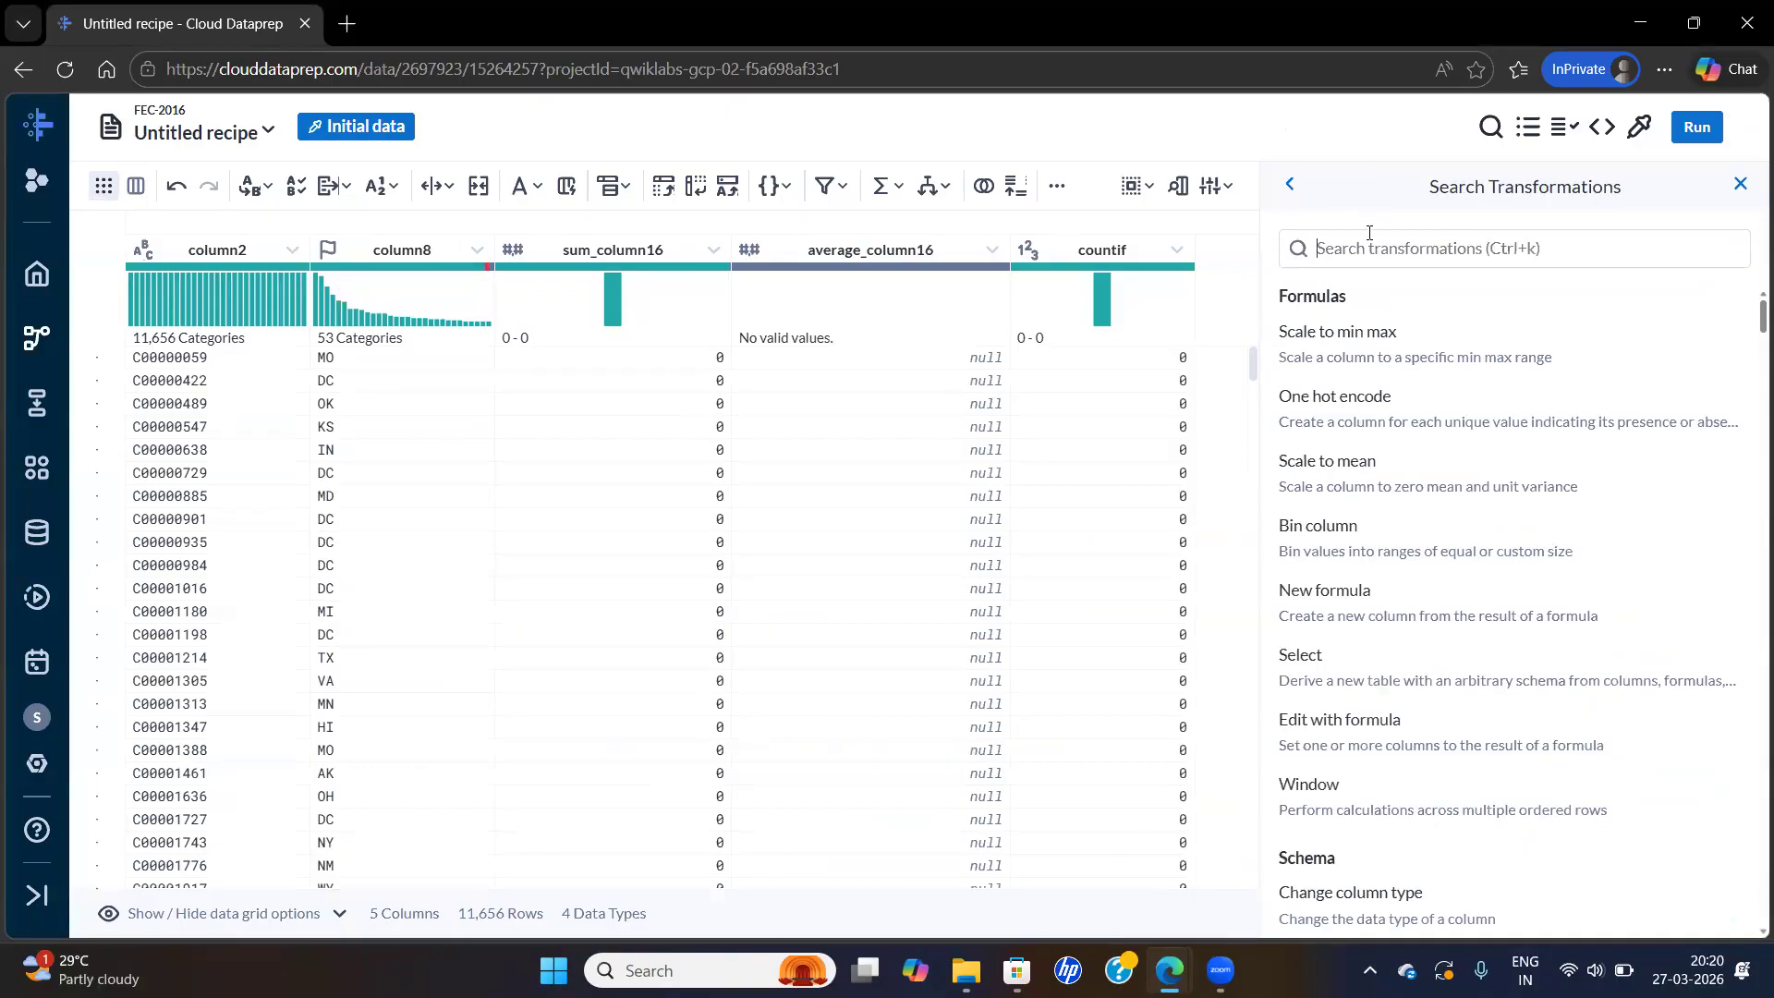
key(ctrl+v)
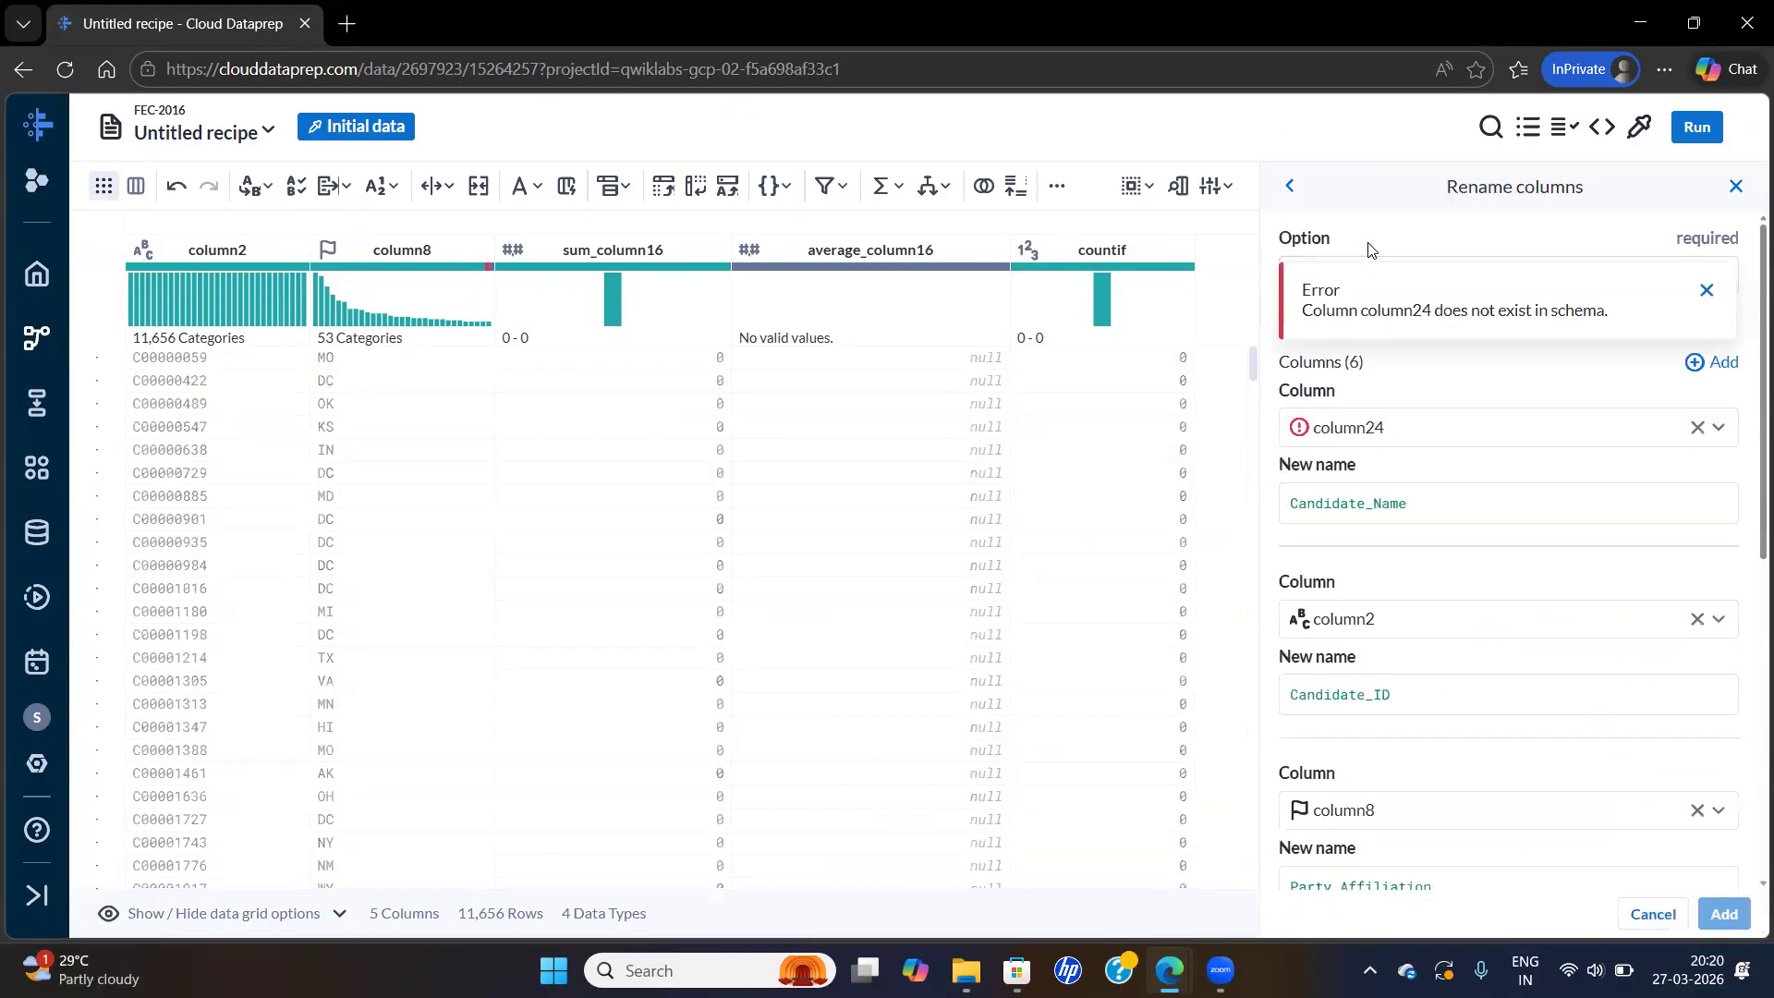
Remove the column24 to Candidate_Name mapping and add the remaining column renames to the recipe
click(1698, 428)
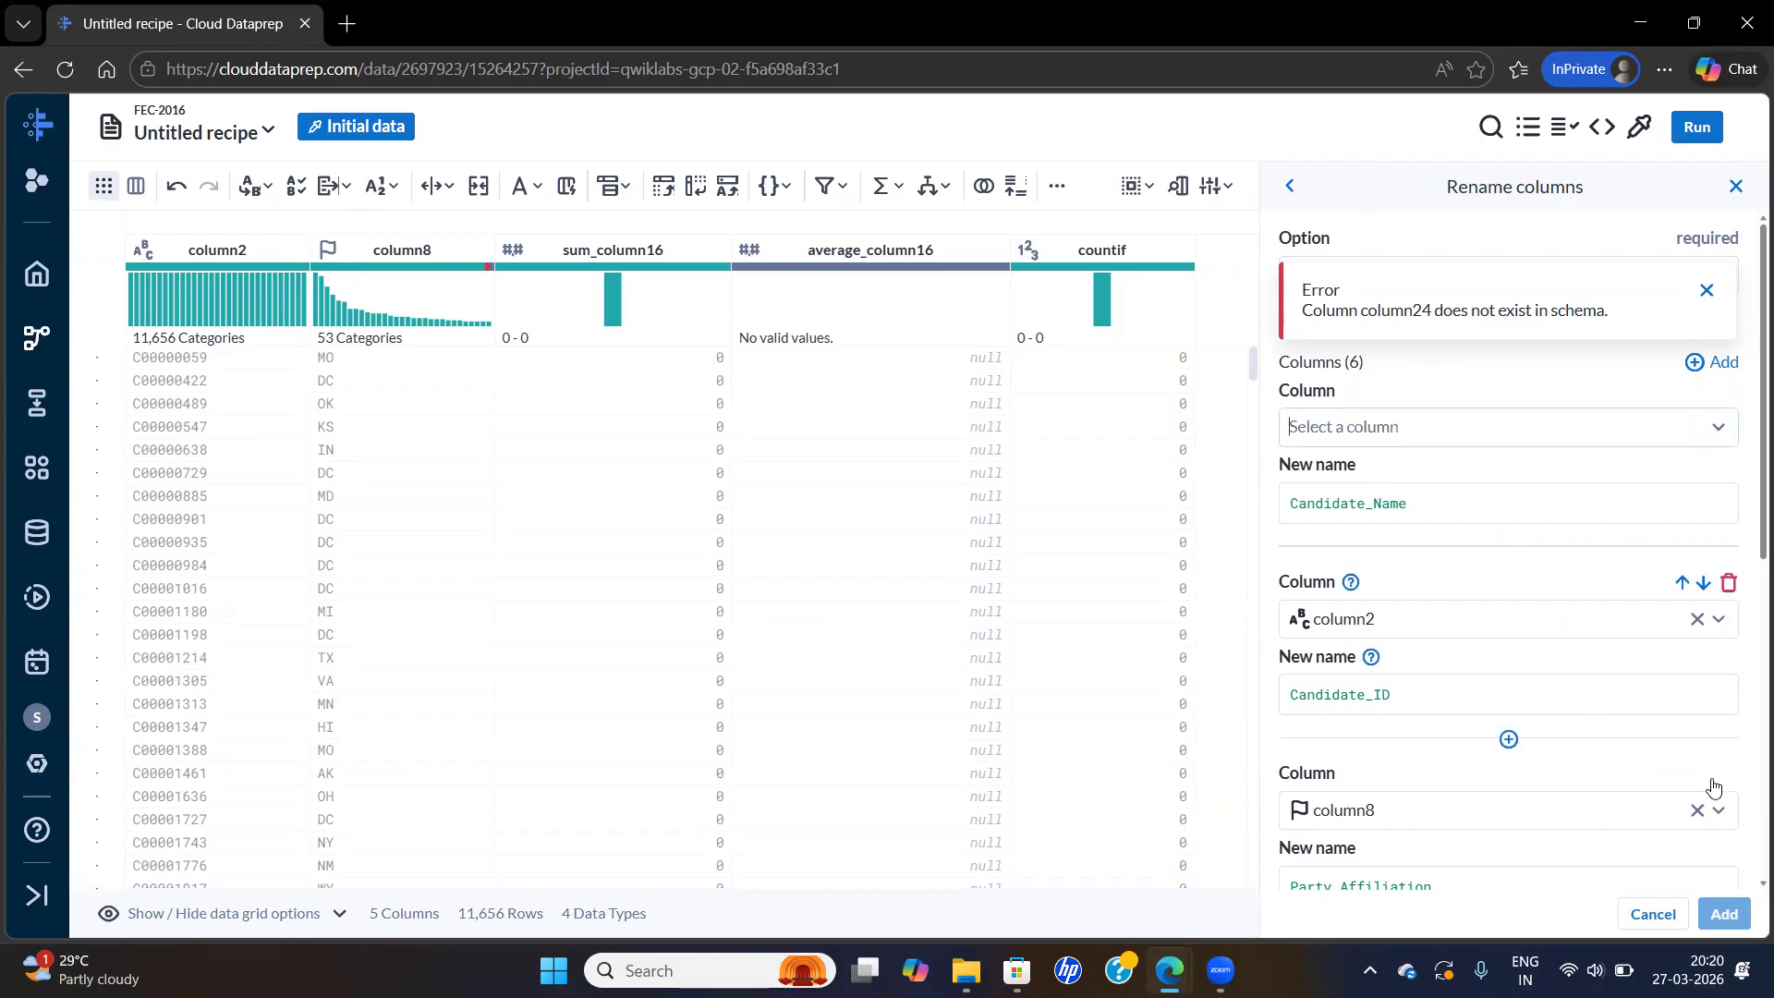
key(alt+Tab)
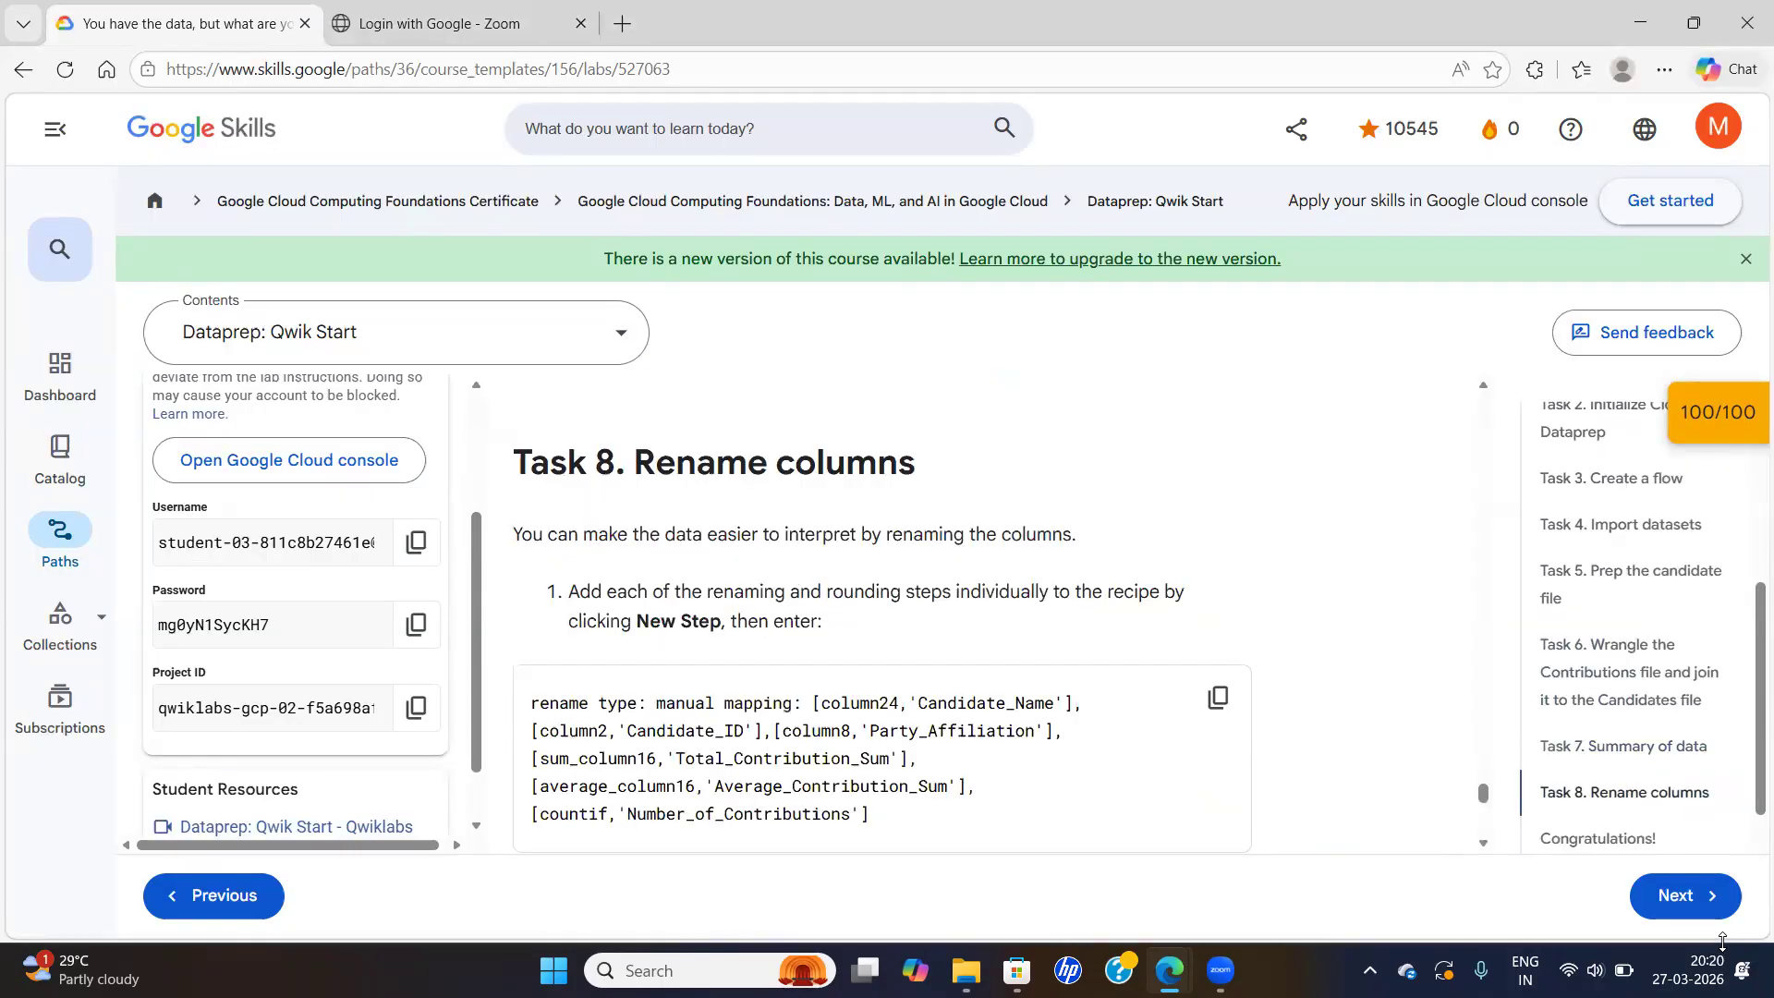
key(alt+Tab)
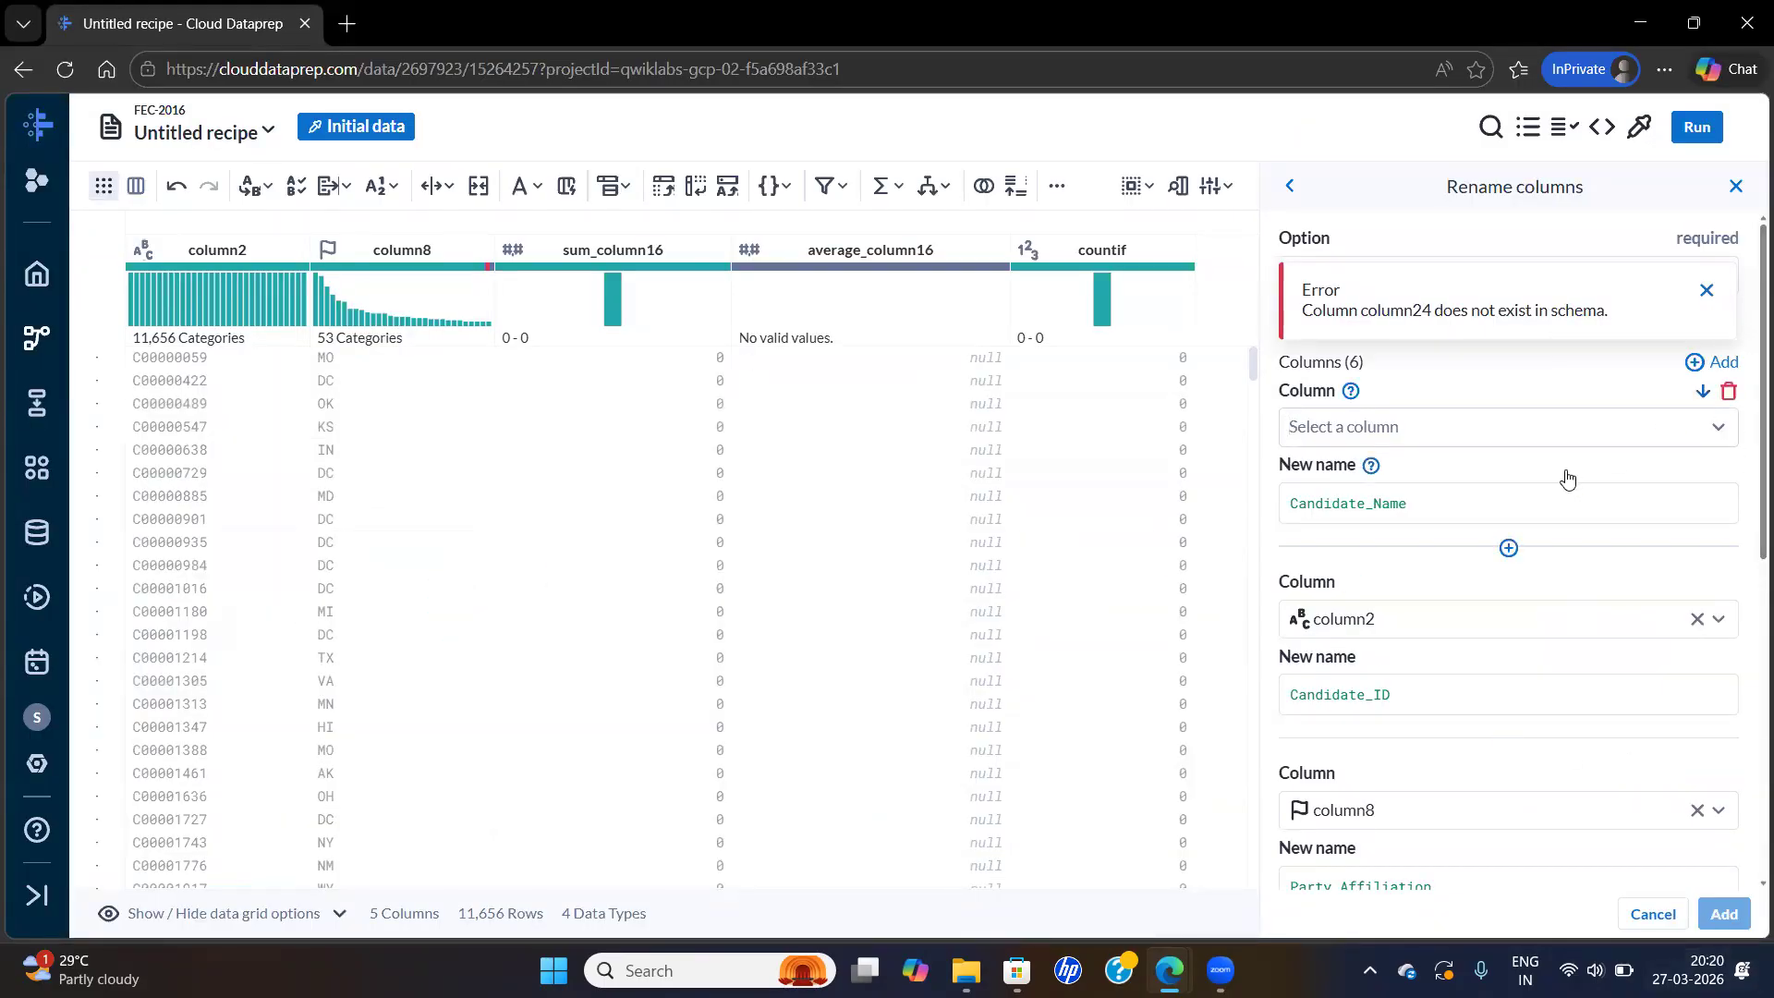
click(1726, 390)
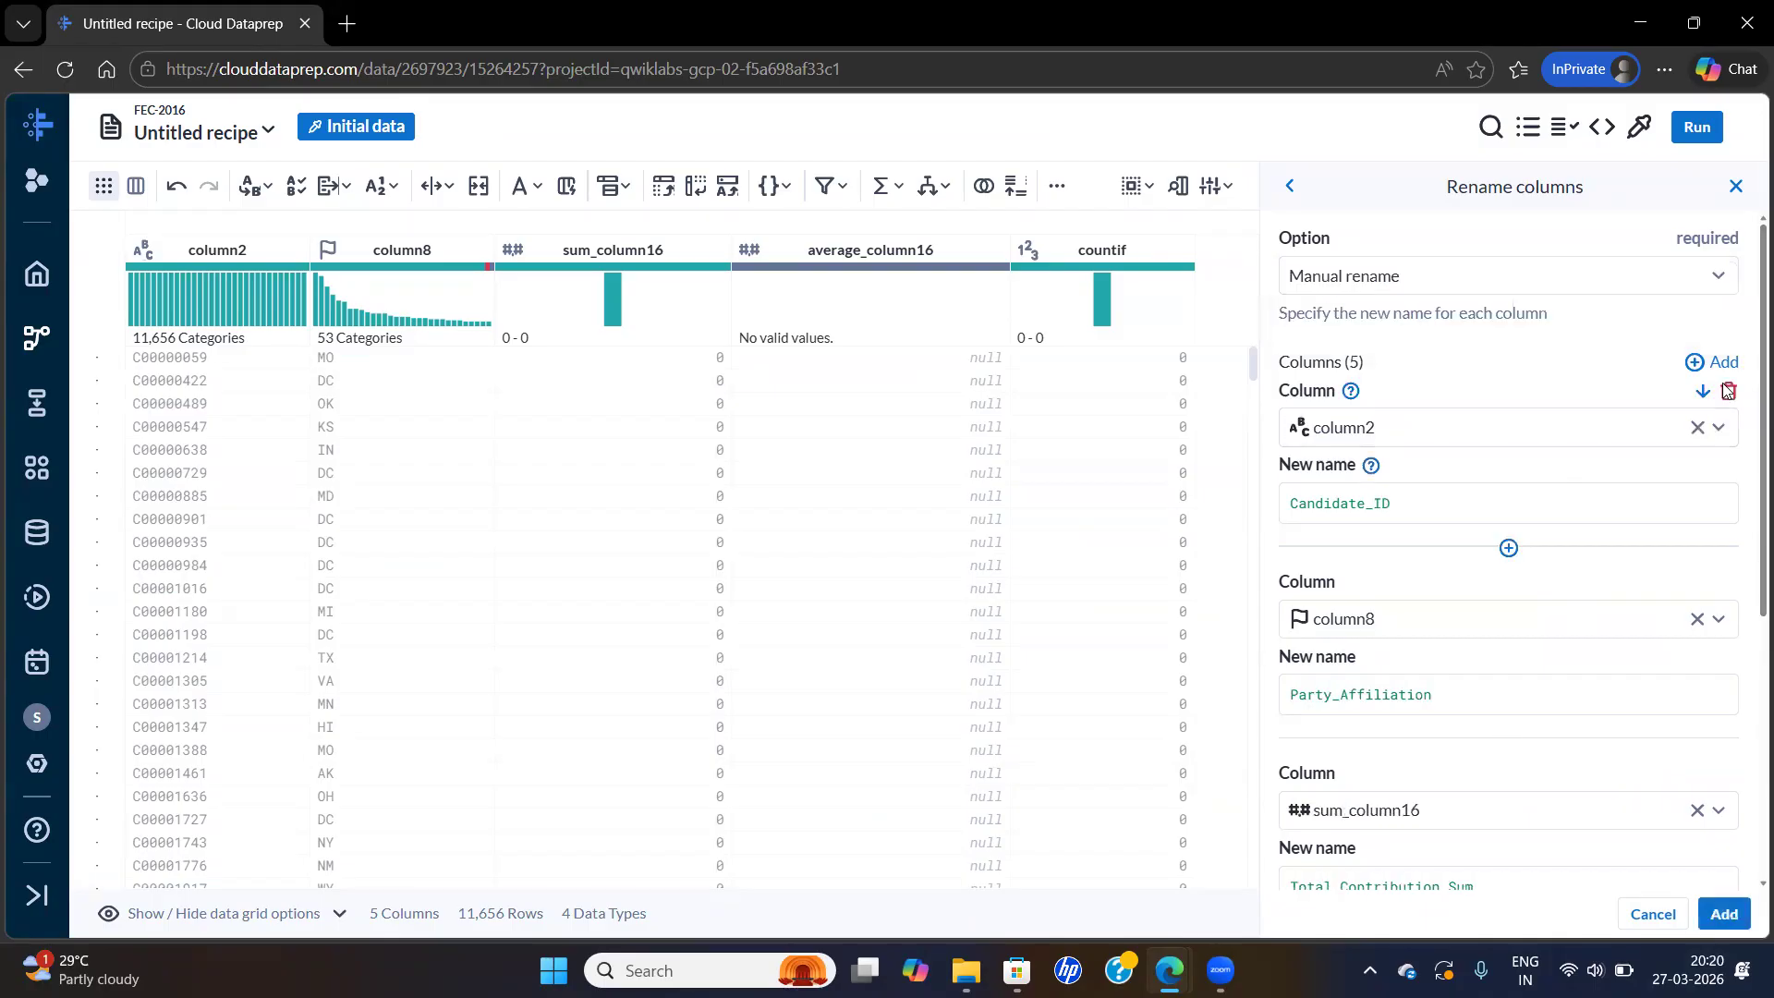
click(1722, 915)
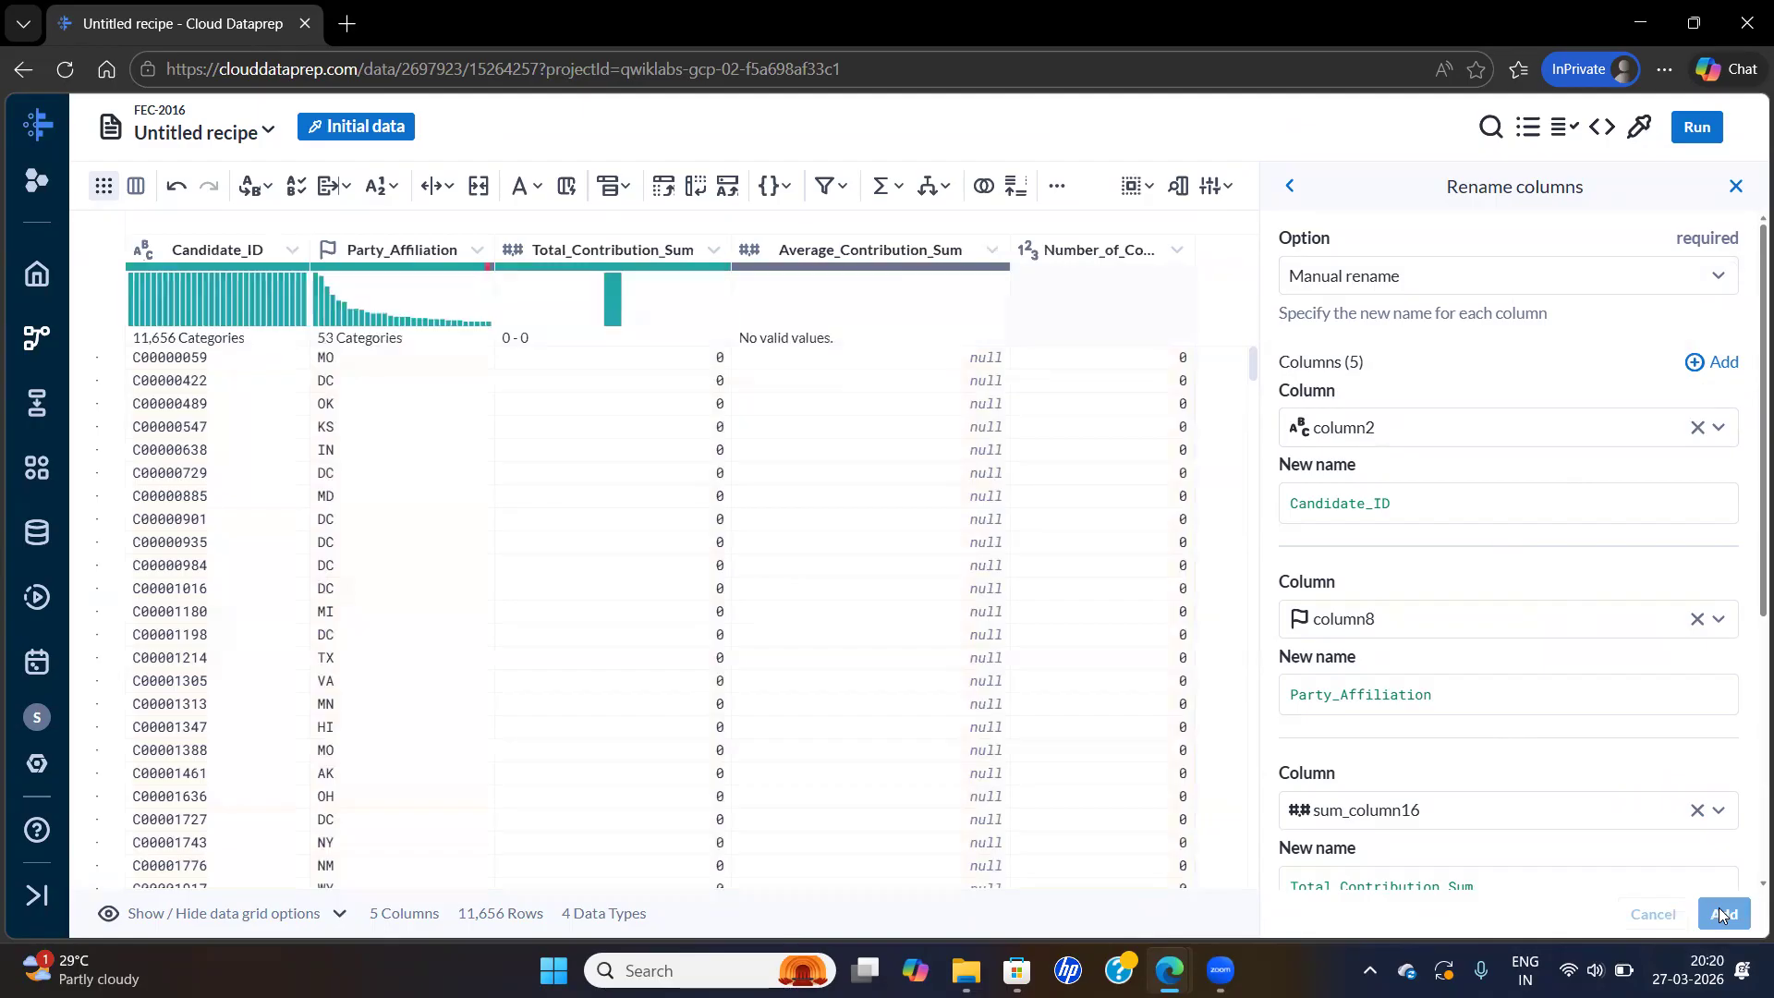
Return to the lab page and recheck Task 6's instructions for cleaning the Contributions file and joining it with Candidate Master 2016
key(alt+Tab)
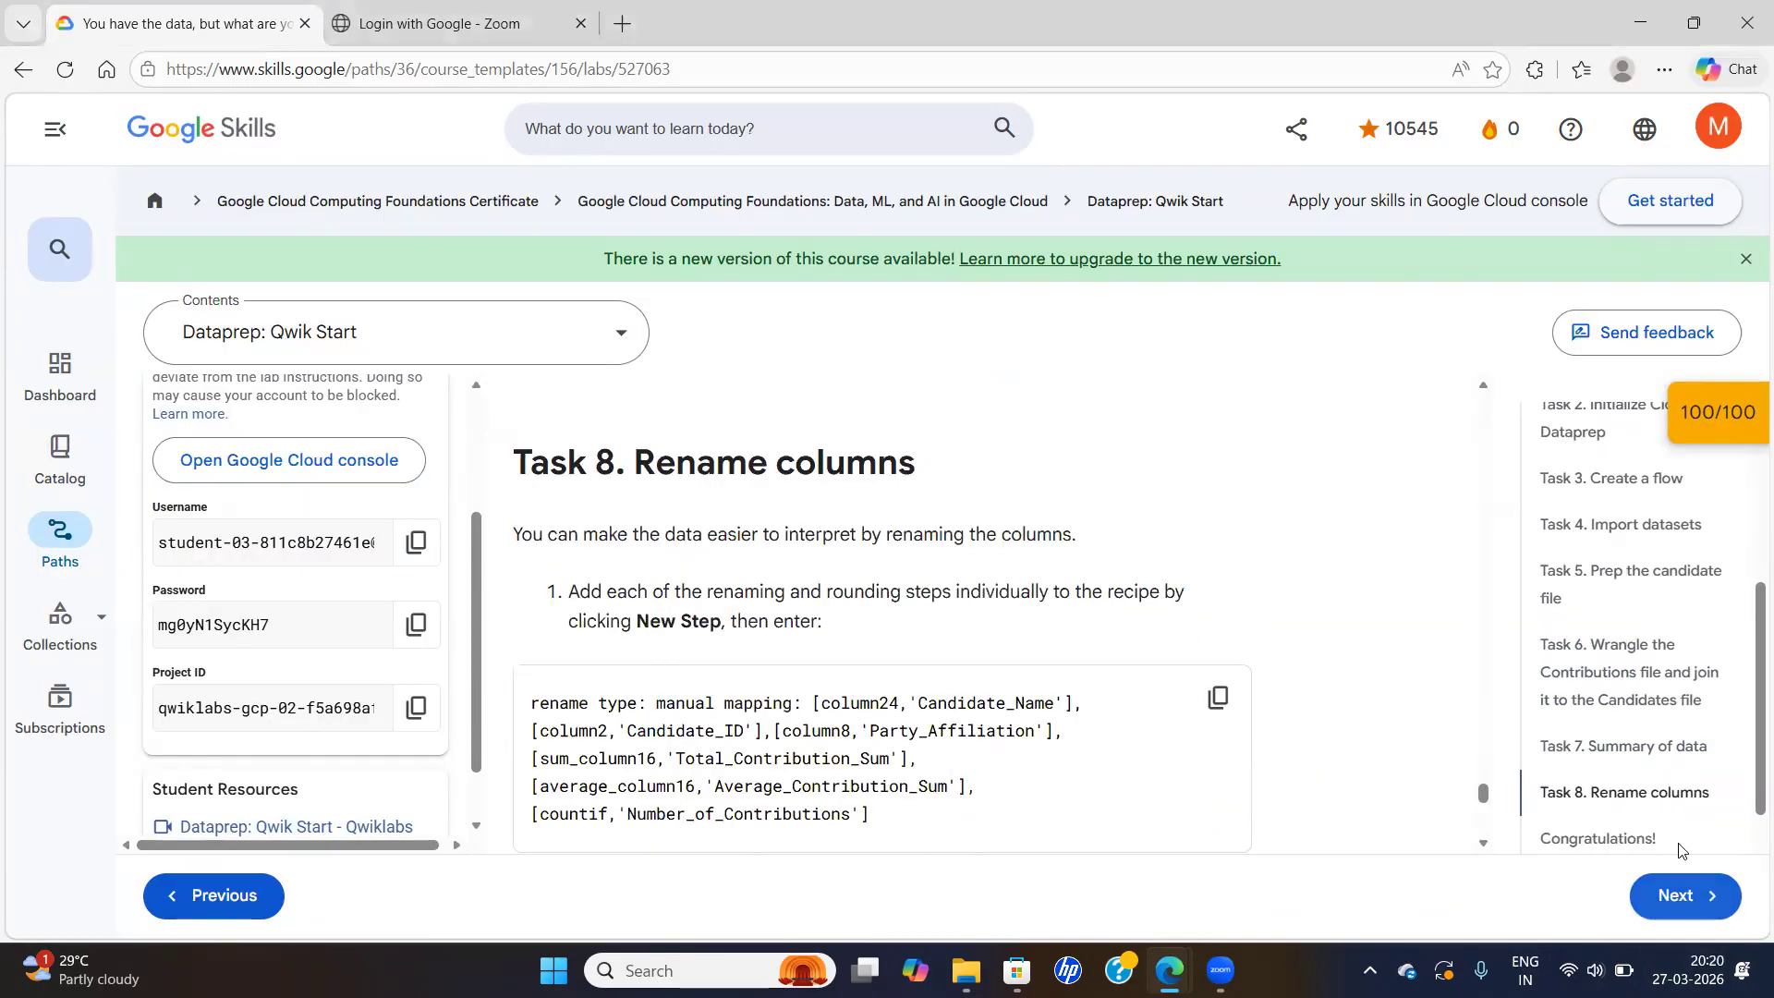
scroll(1484, 841, down, 1)
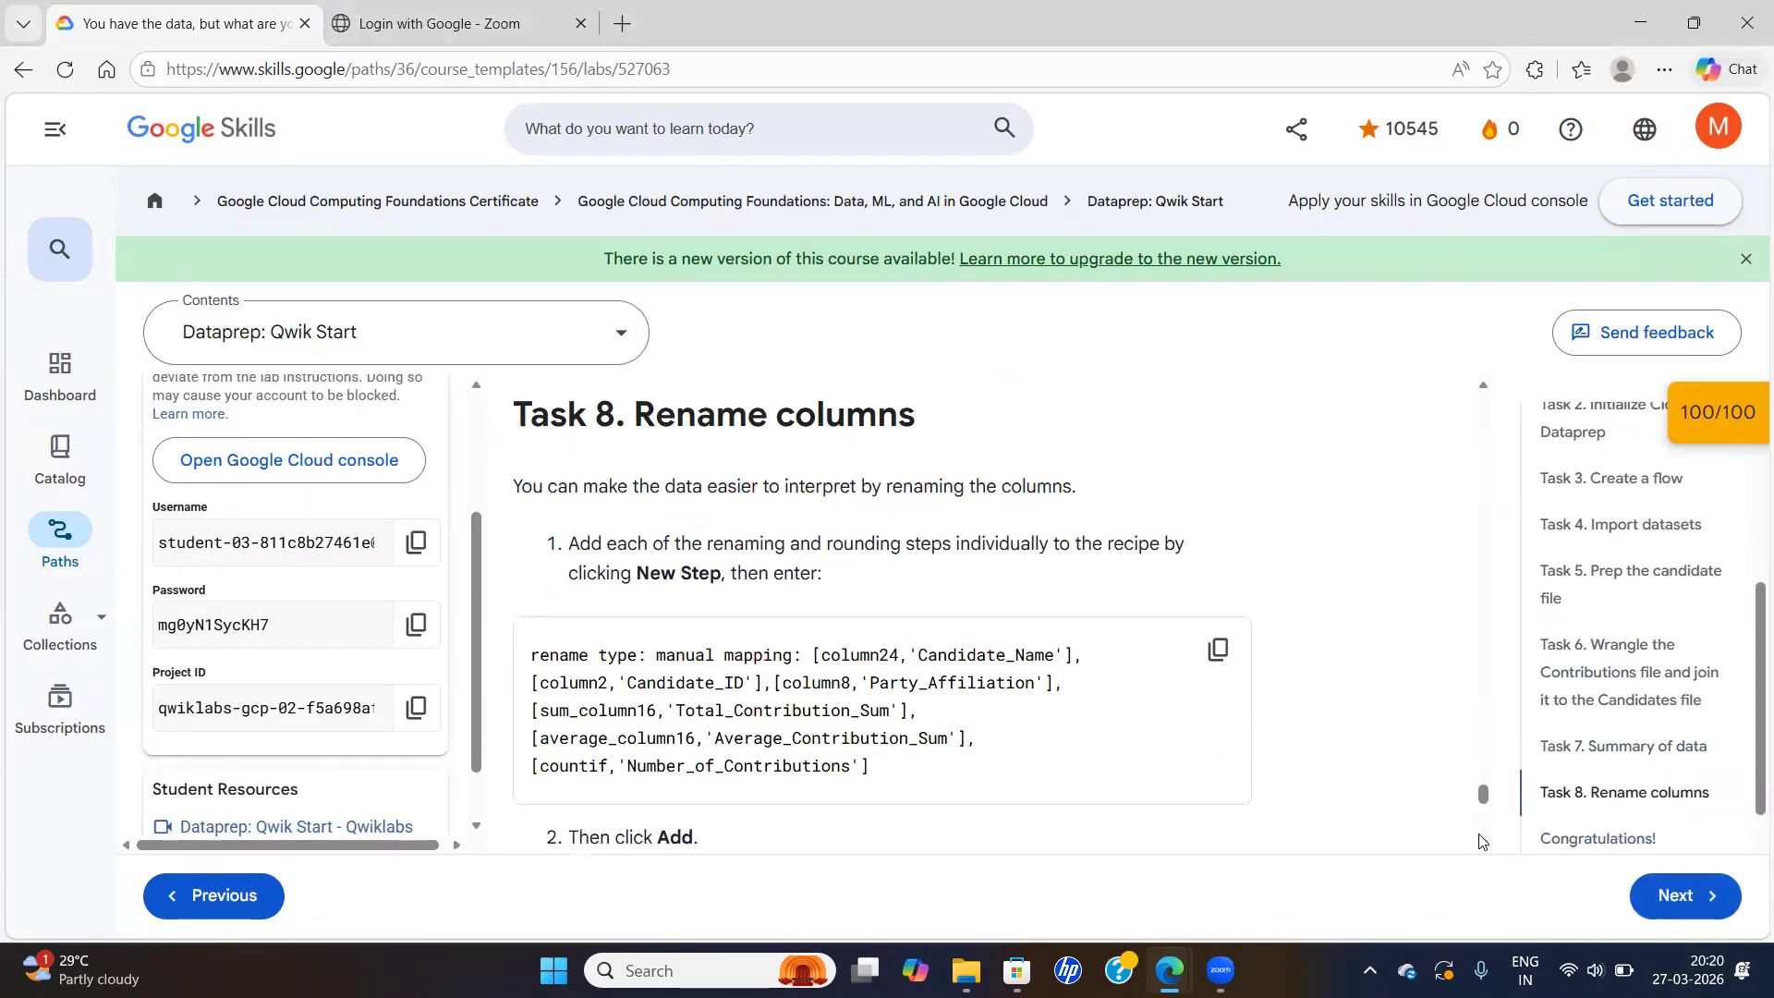
click(1608, 699)
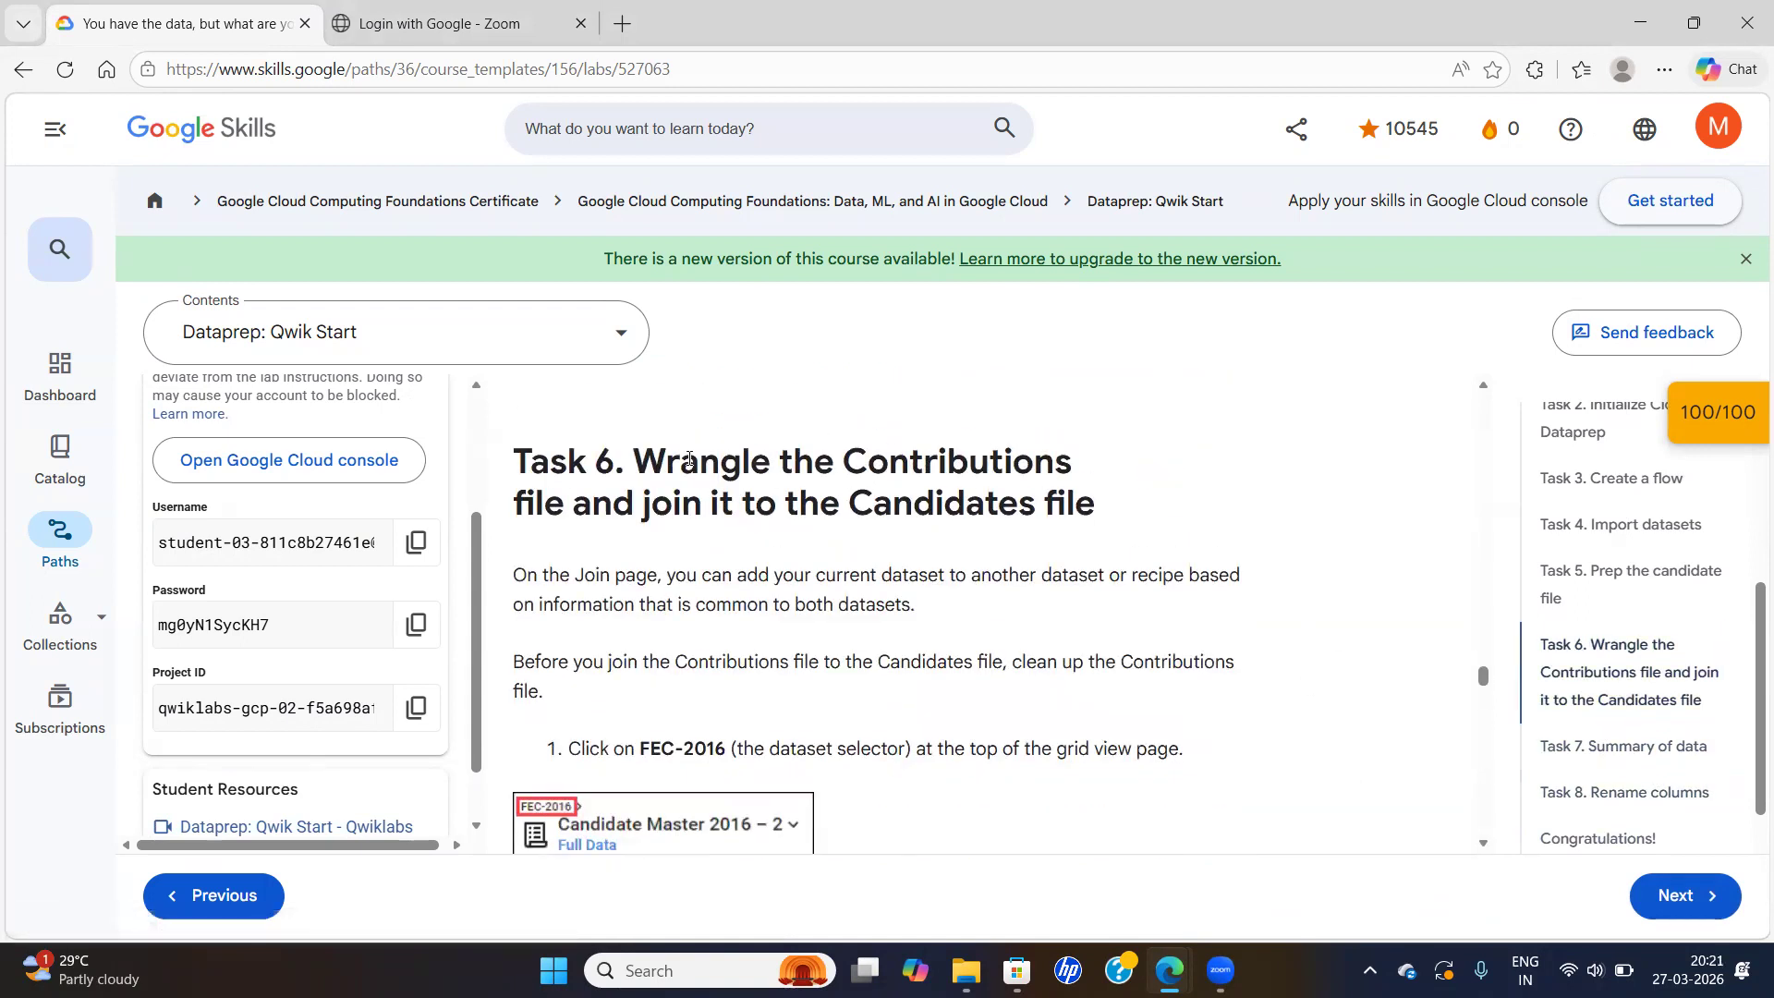
scroll(1483, 846, down, 2)
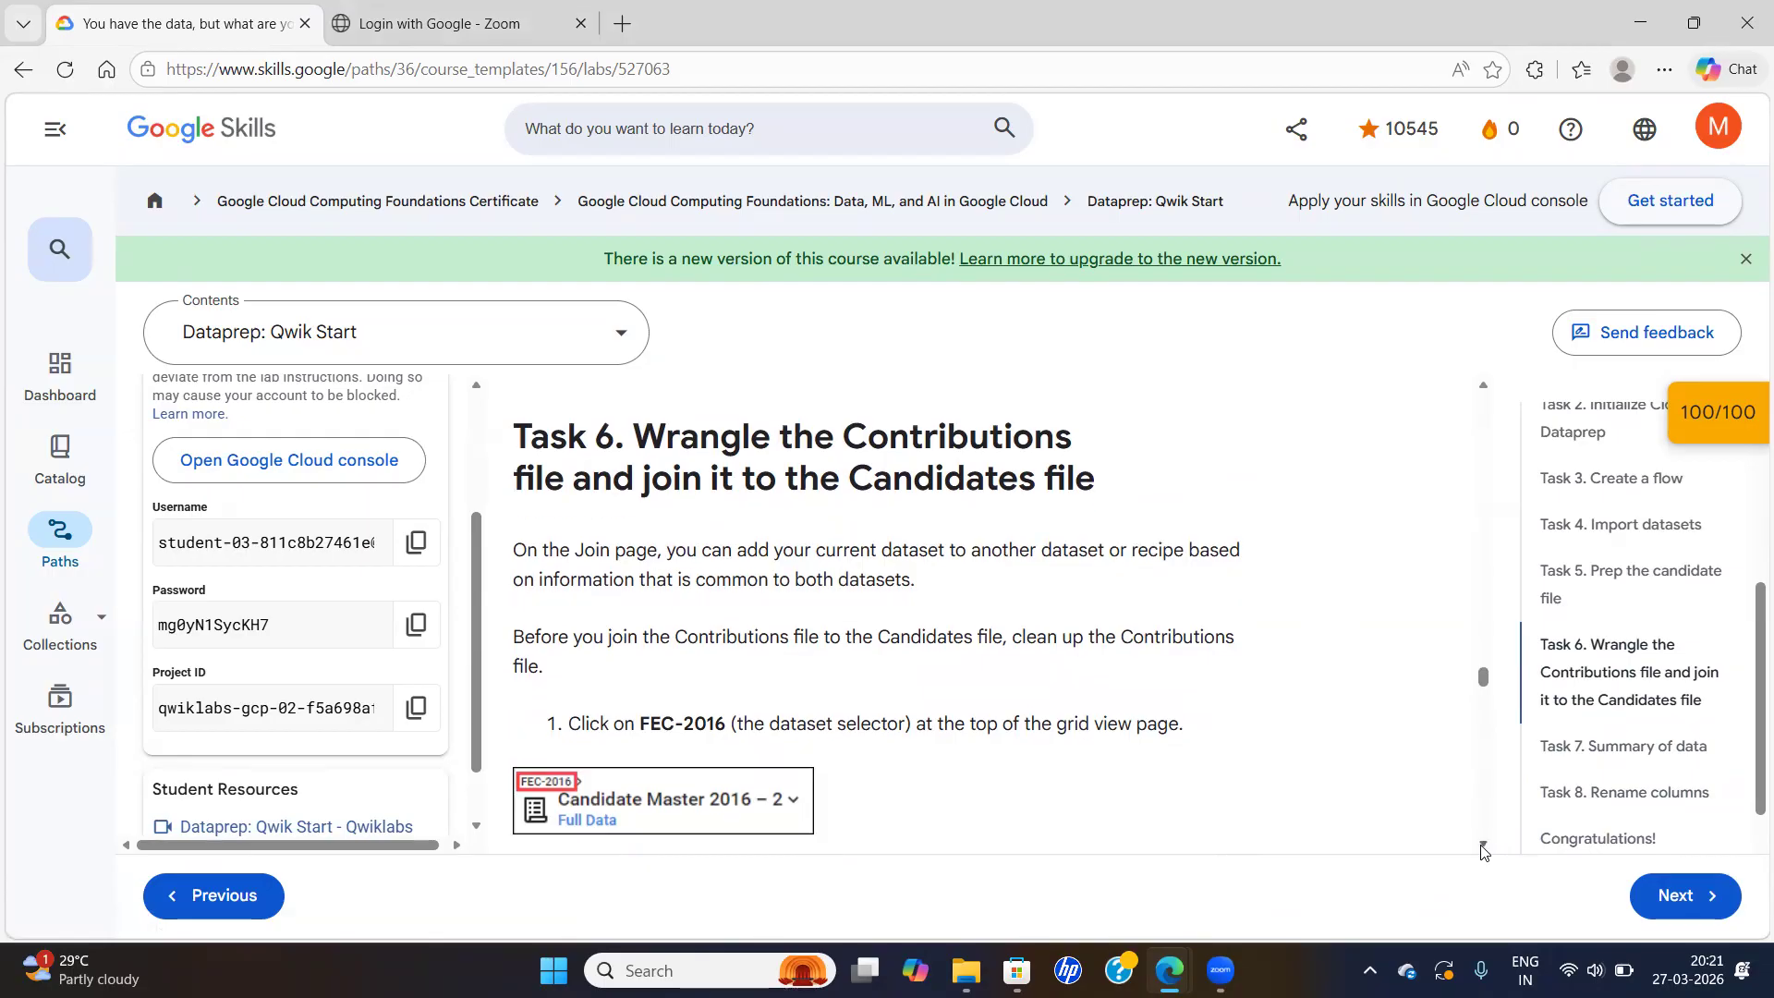
scroll(1483, 848, down, 1)
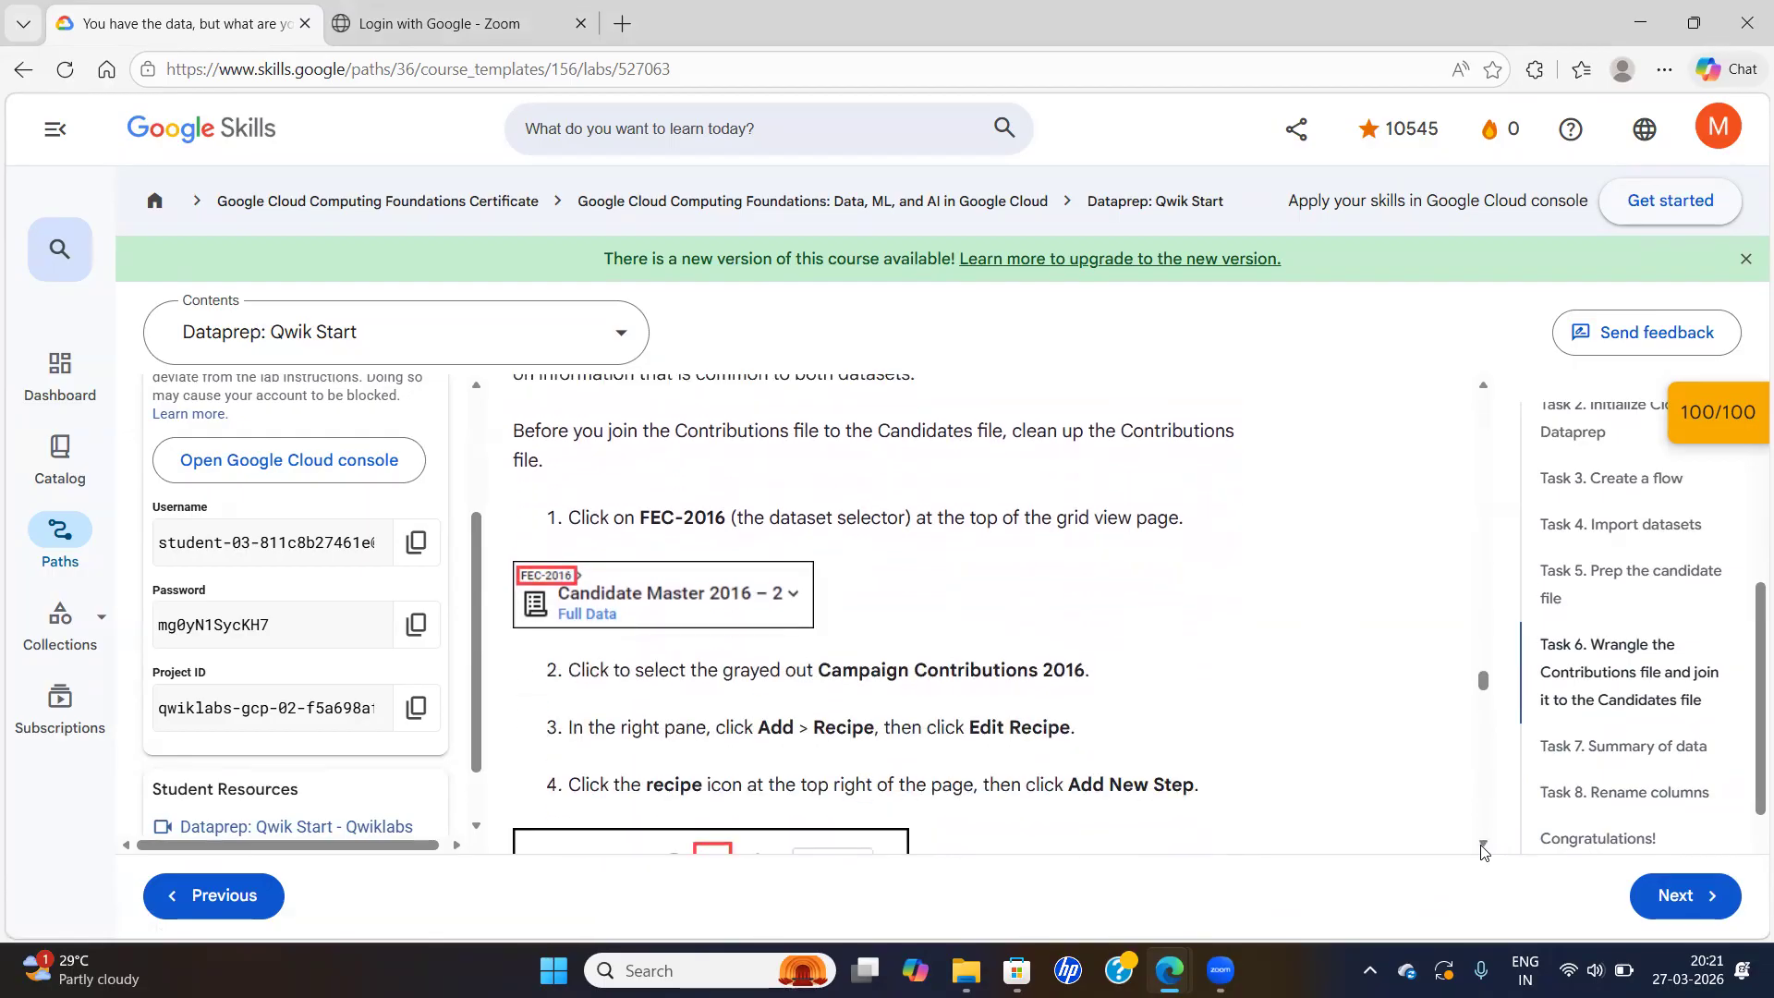
scroll(1483, 849, down, 3)
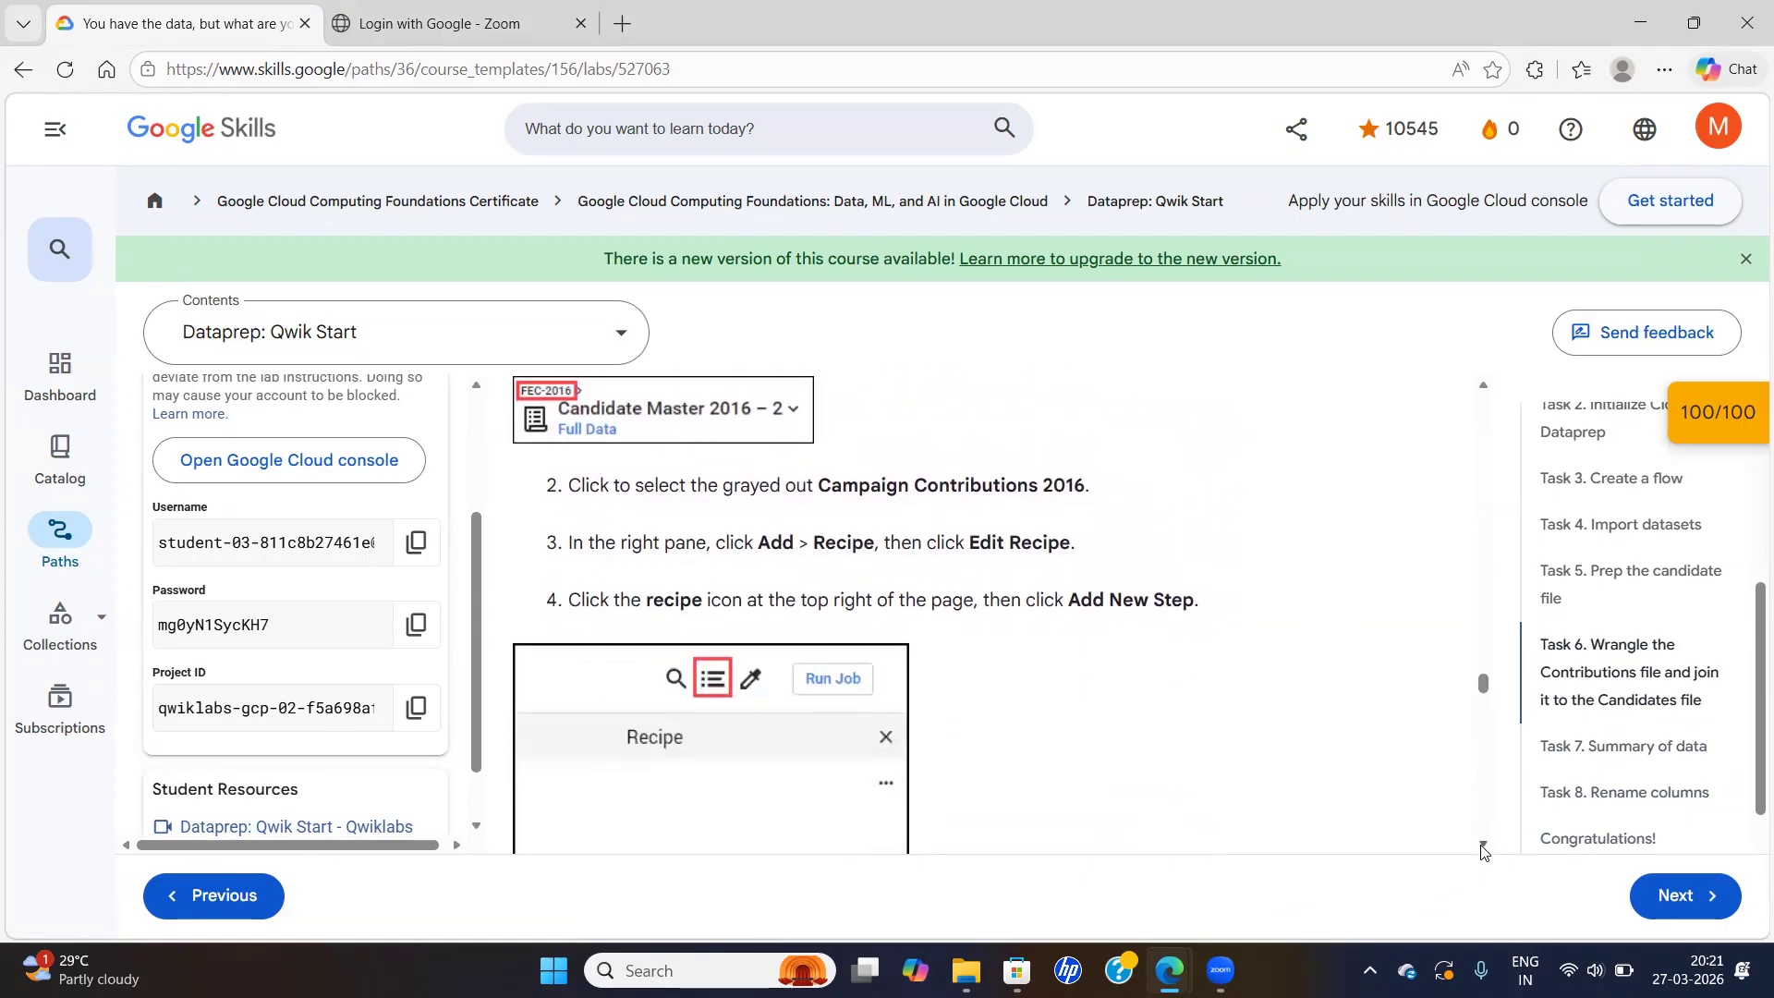
scroll(1483, 848, down, 3)
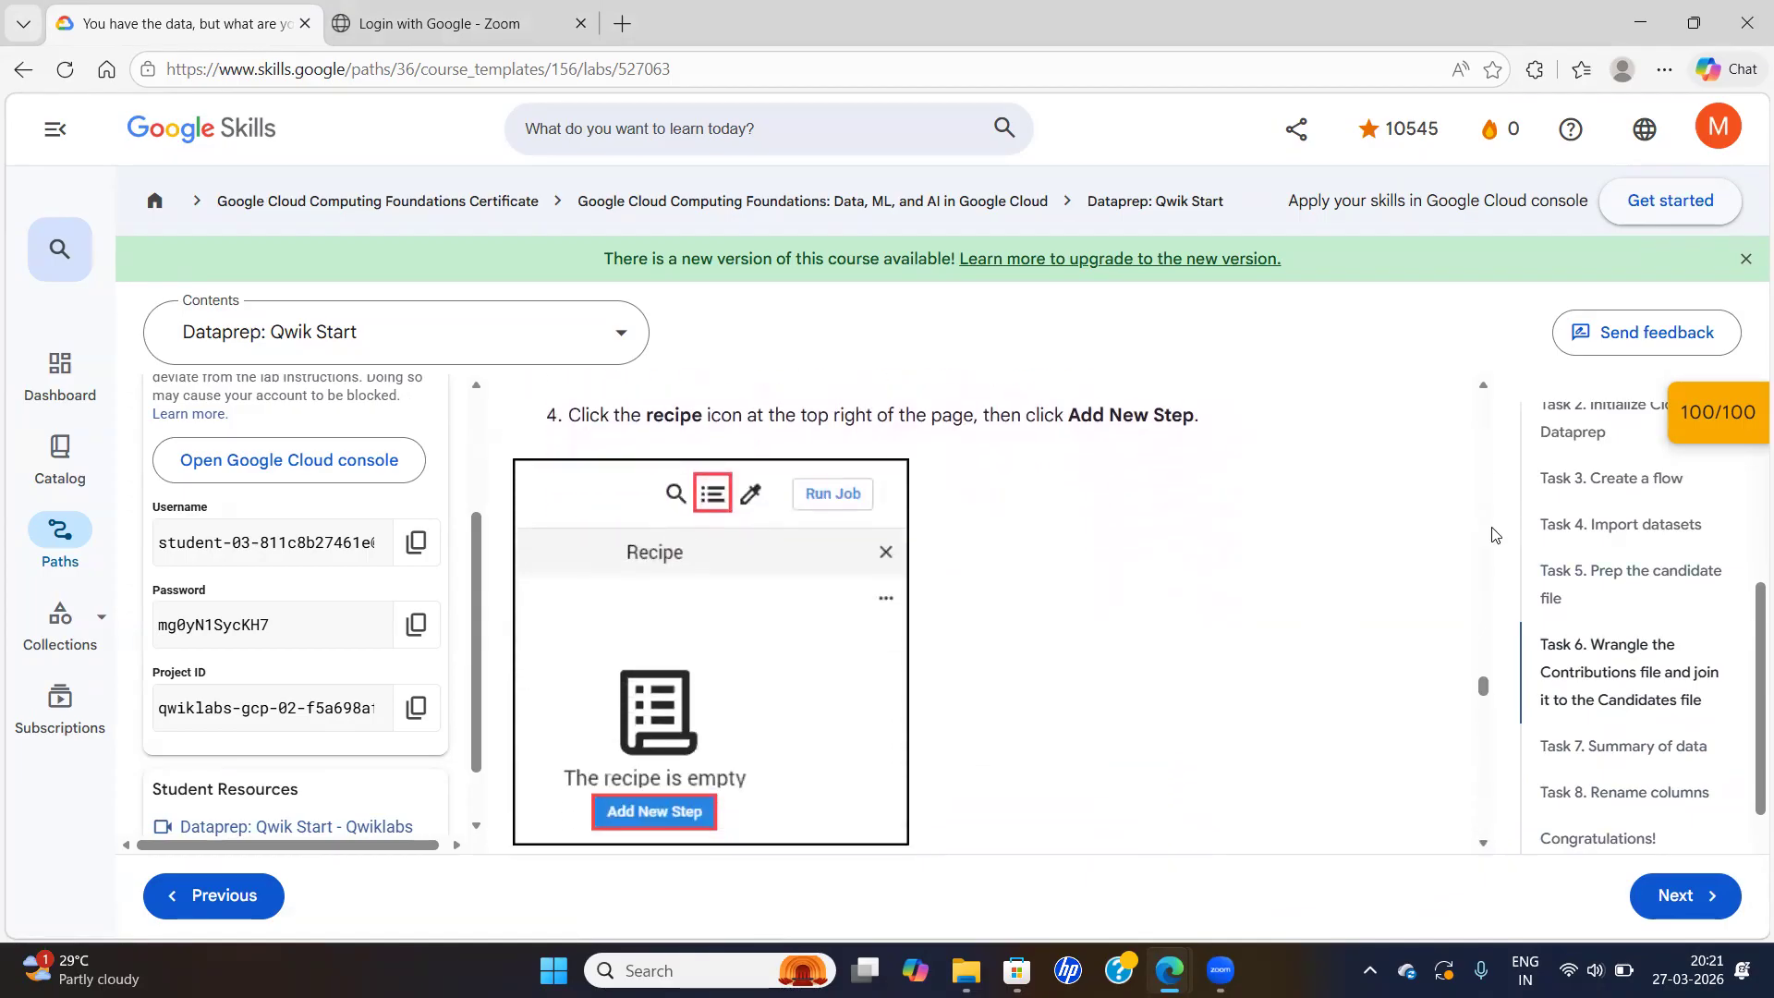
scroll(1490, 851, down, 5)
scroll(1490, 851, down, 2)
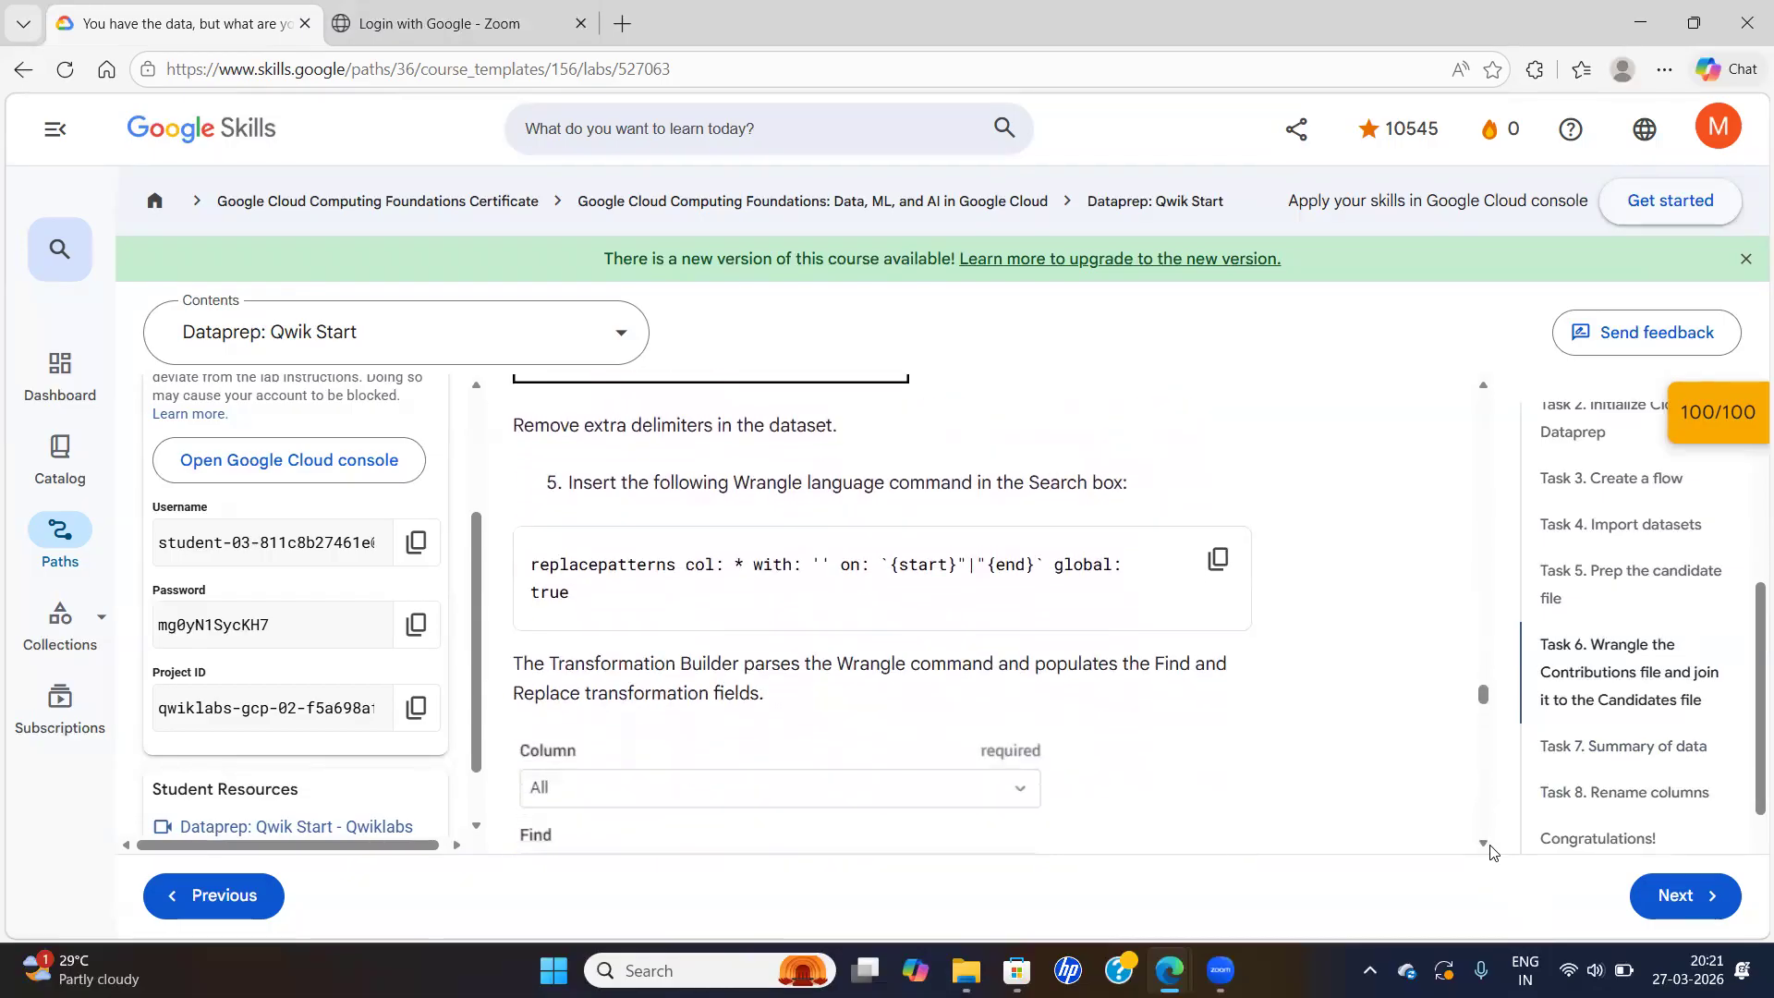
scroll(1489, 851, down, 7)
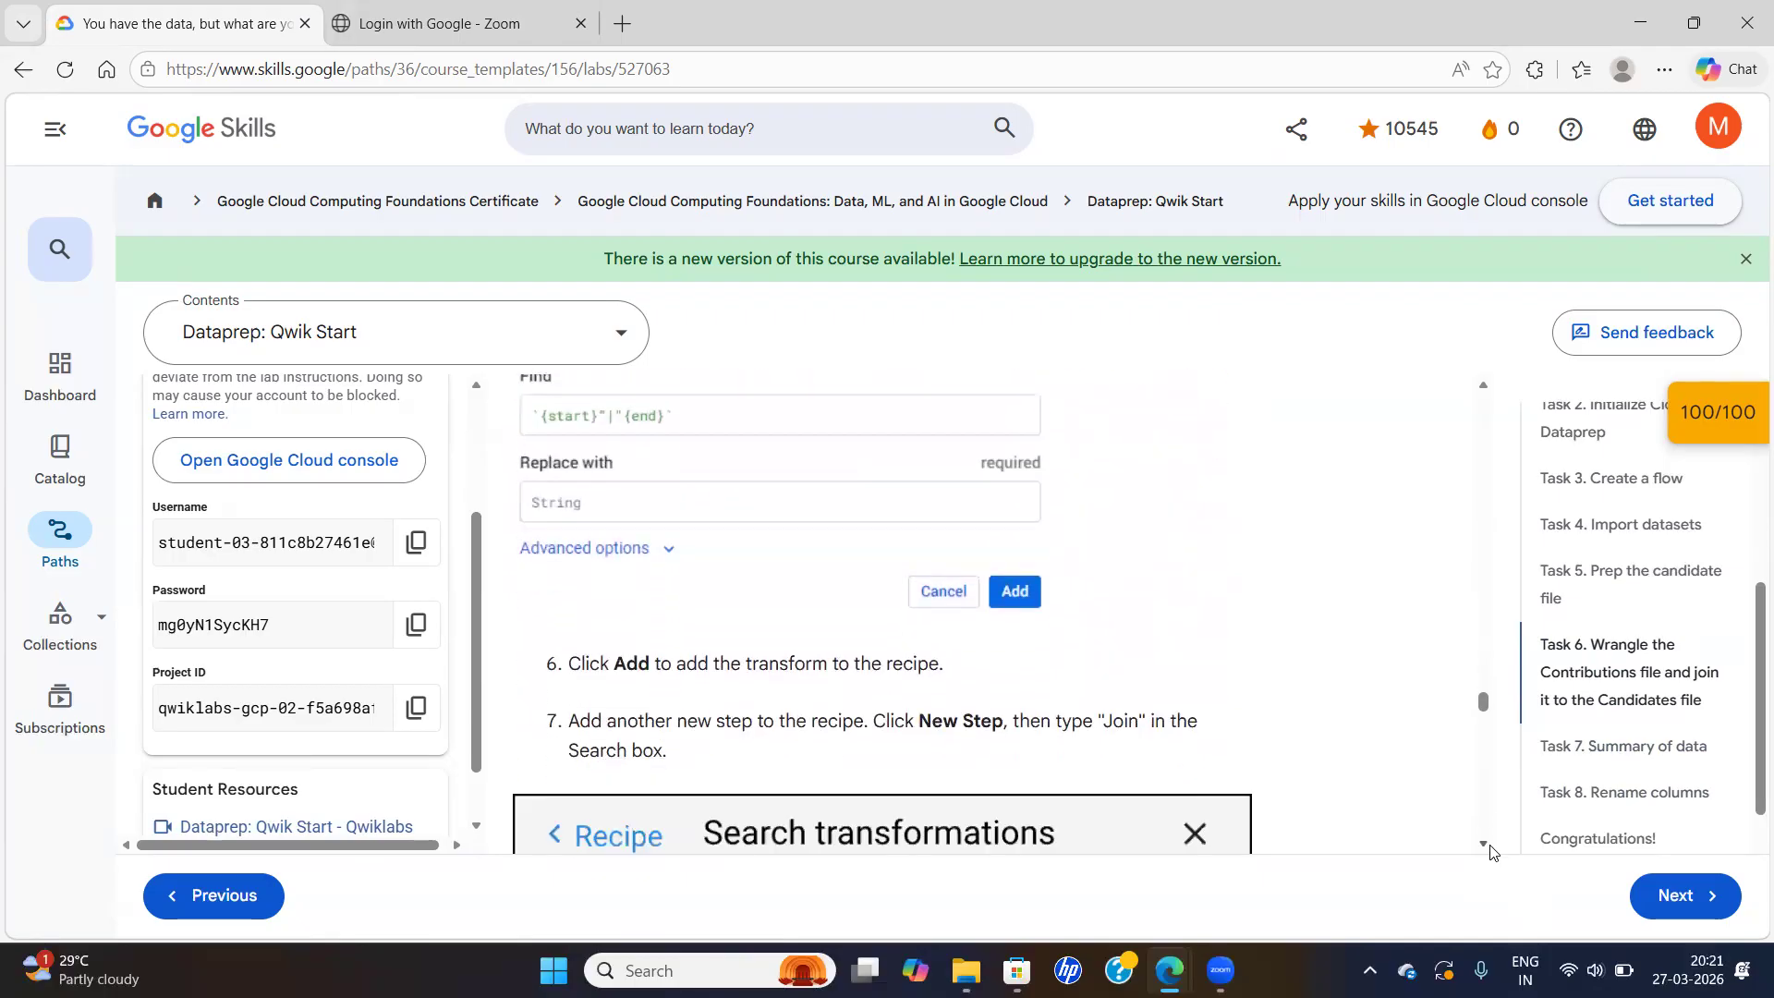
scroll(1489, 851, down, 2)
scroll(1489, 851, down, 3)
scroll(1490, 851, down, 3)
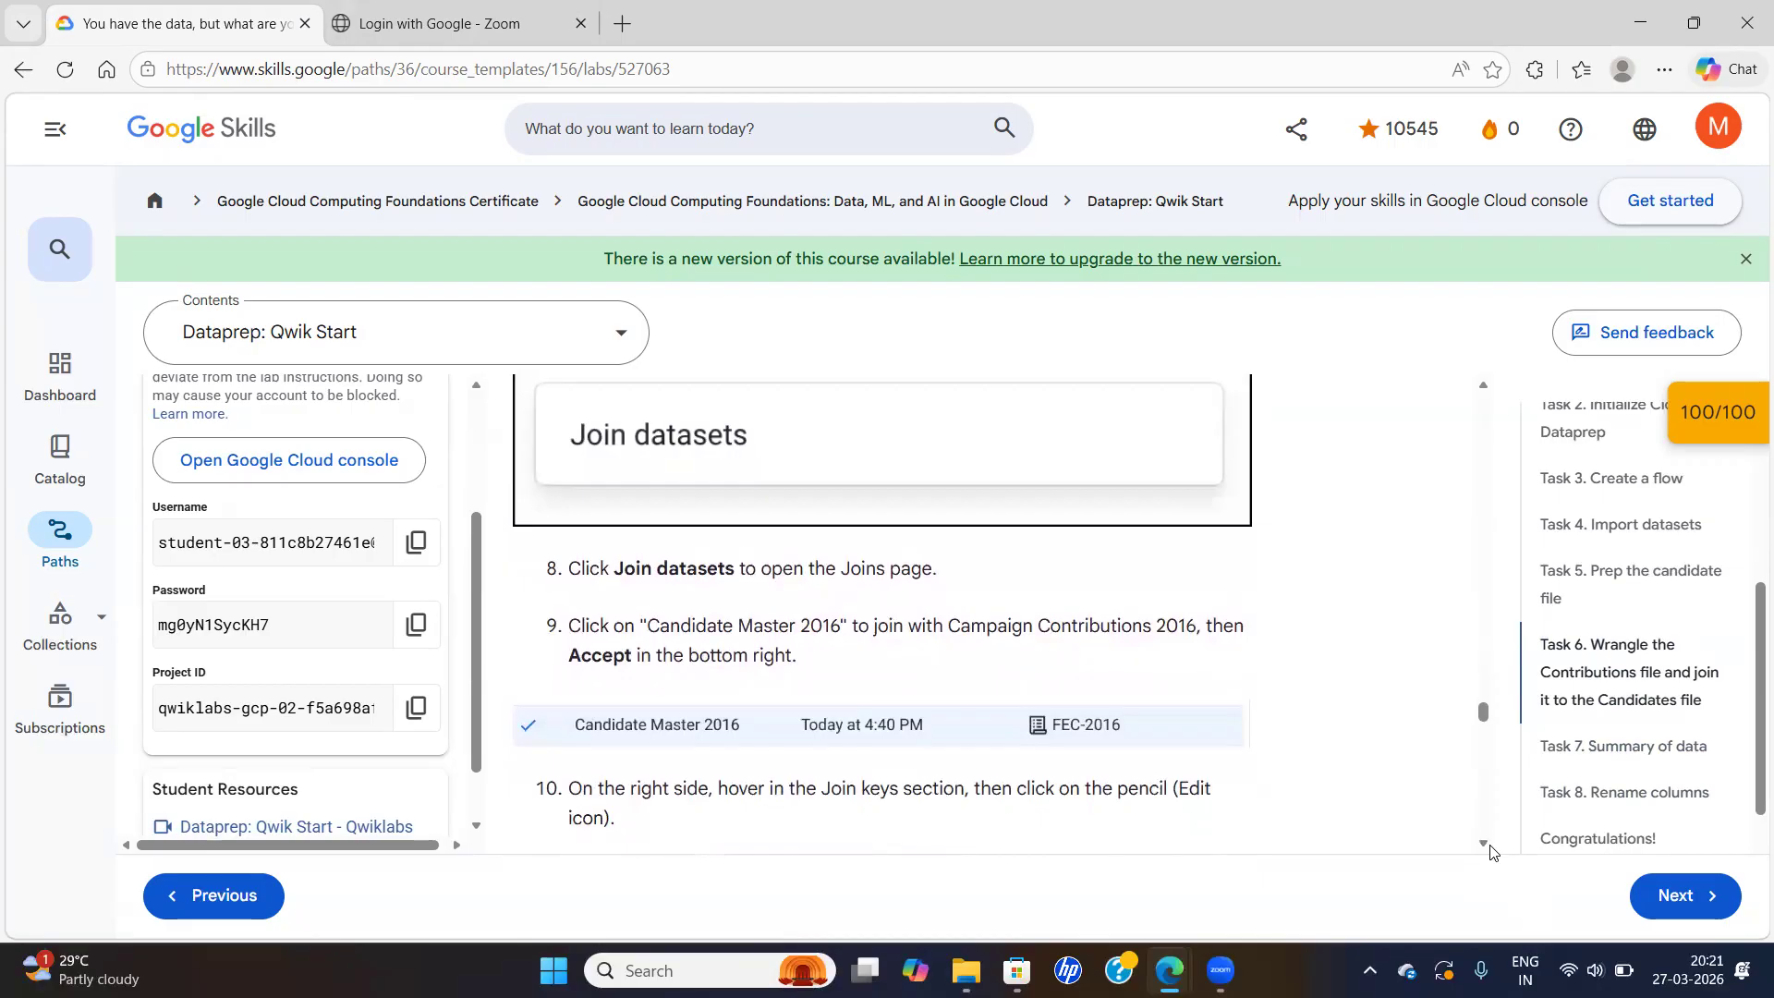
Review the lab's join key and column selection instructions through to the Task 7 pivot formula and its sample result
scroll(1489, 851, down, 5)
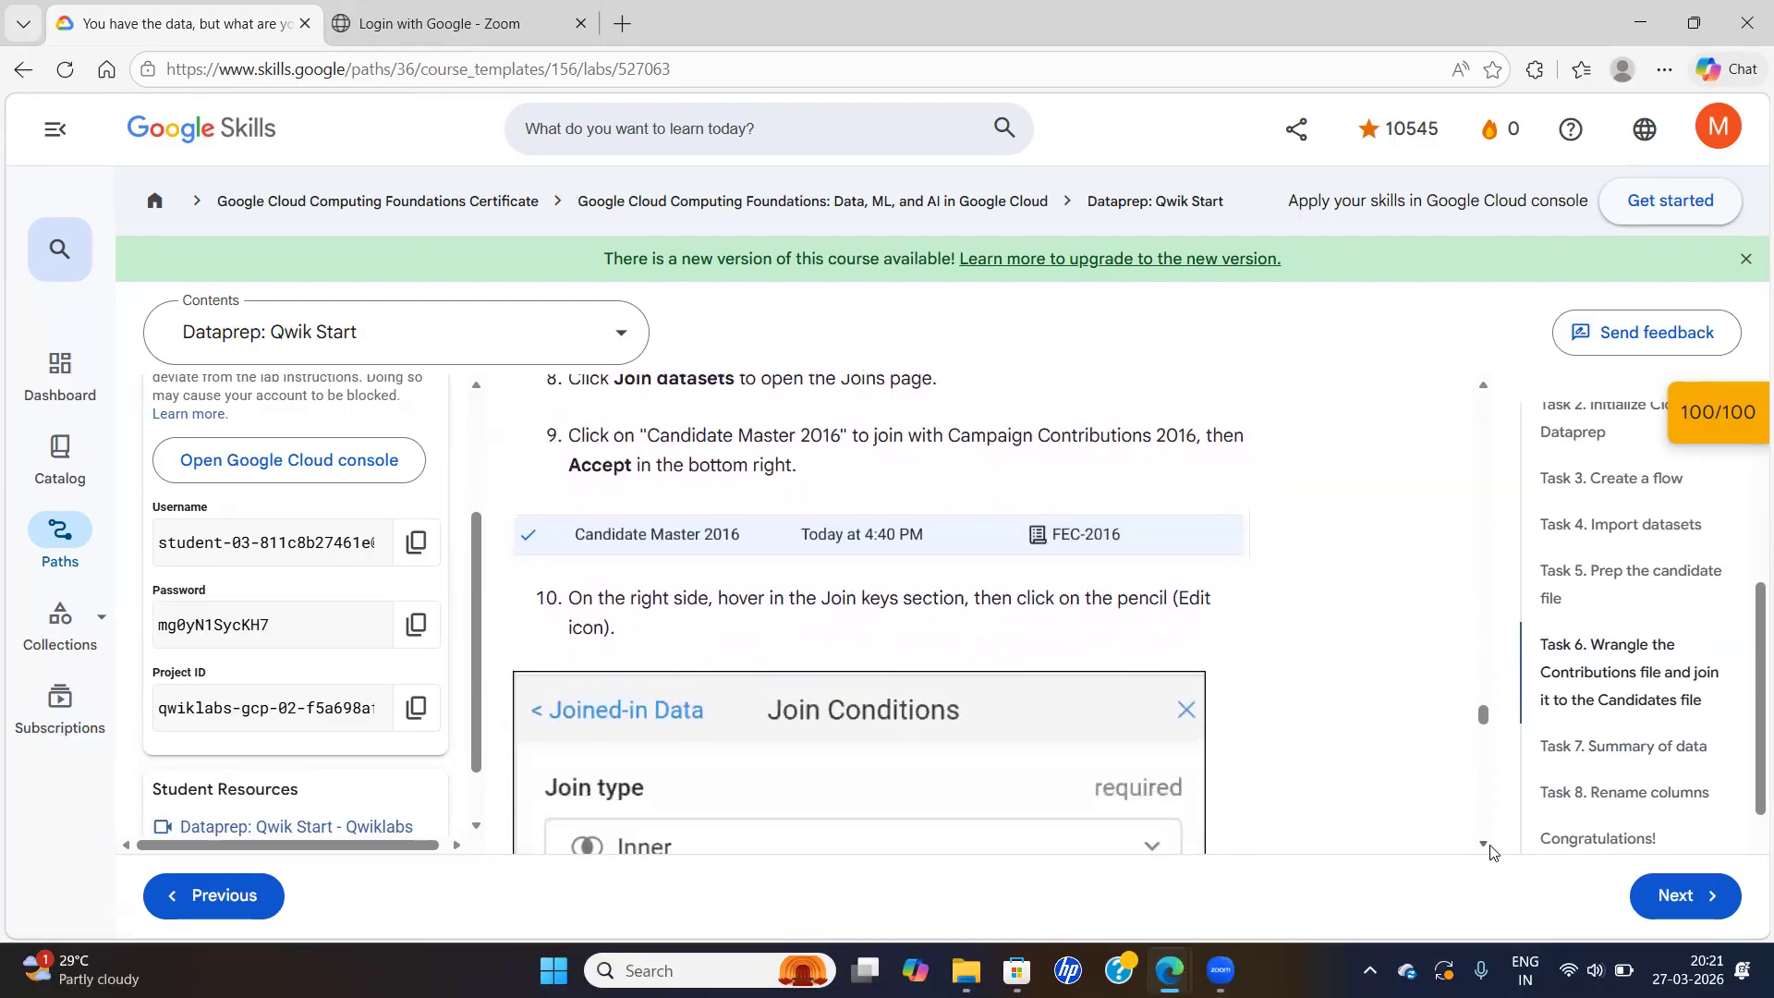
scroll(1489, 851, down, 1)
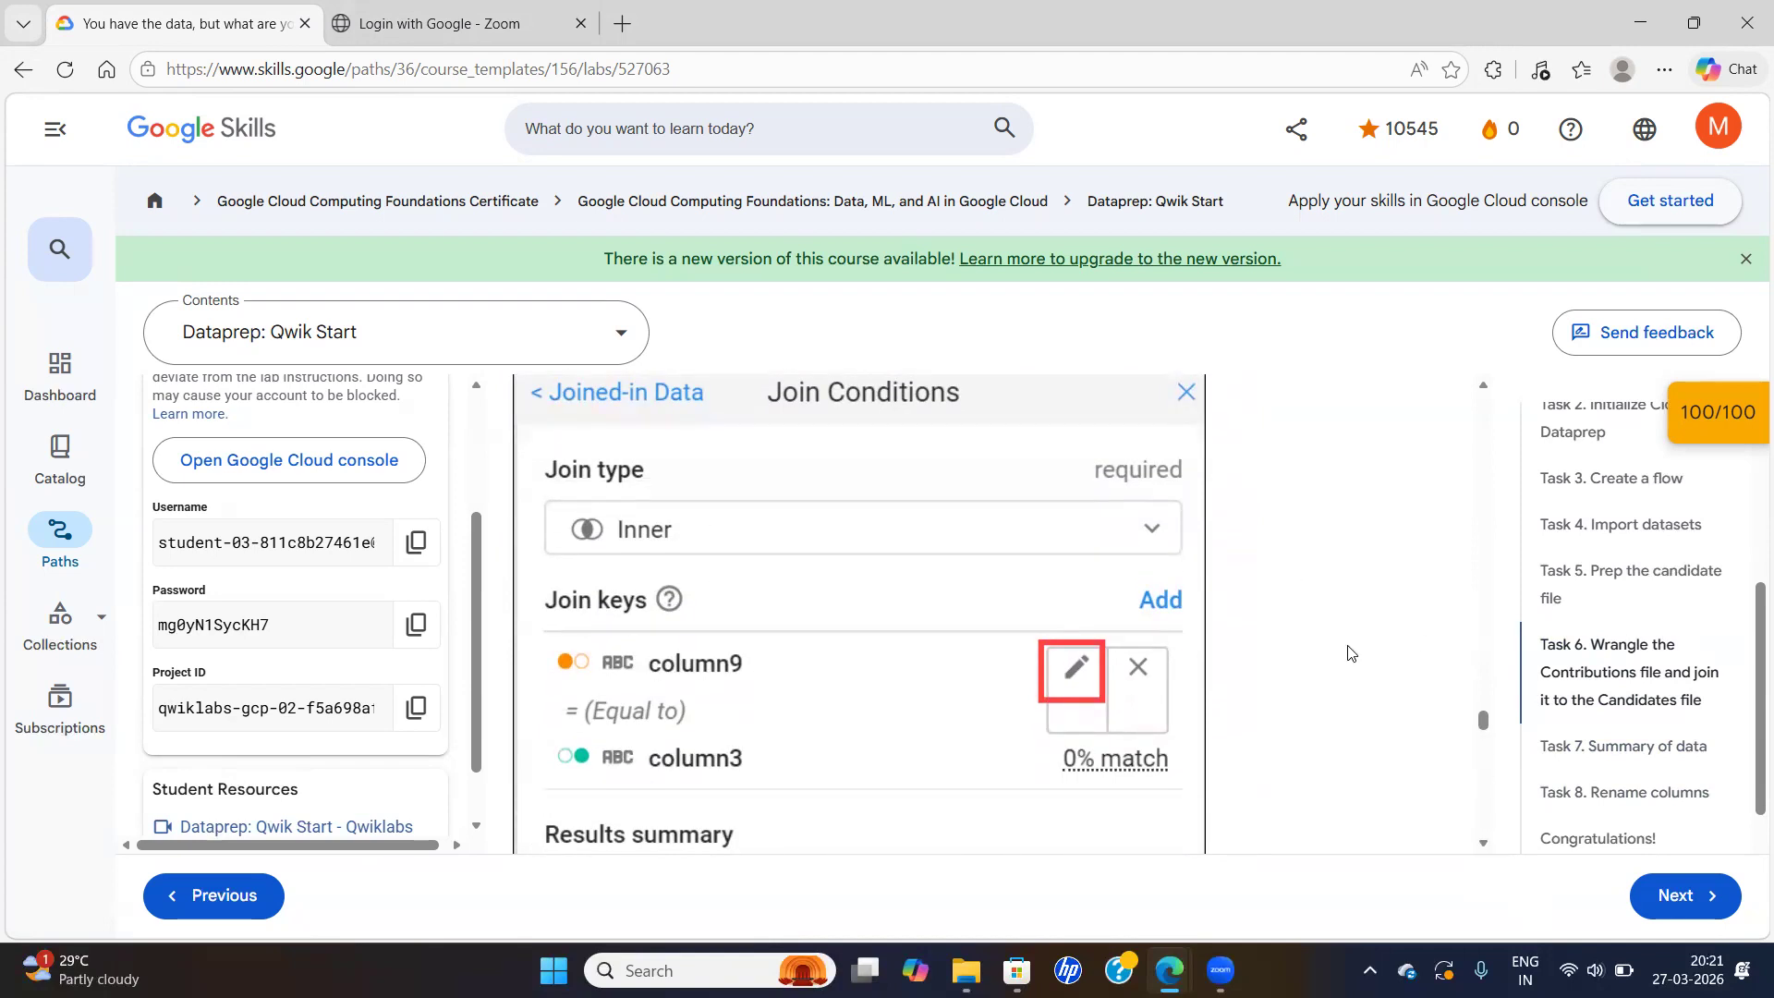
scroll(1477, 852, down, 4)
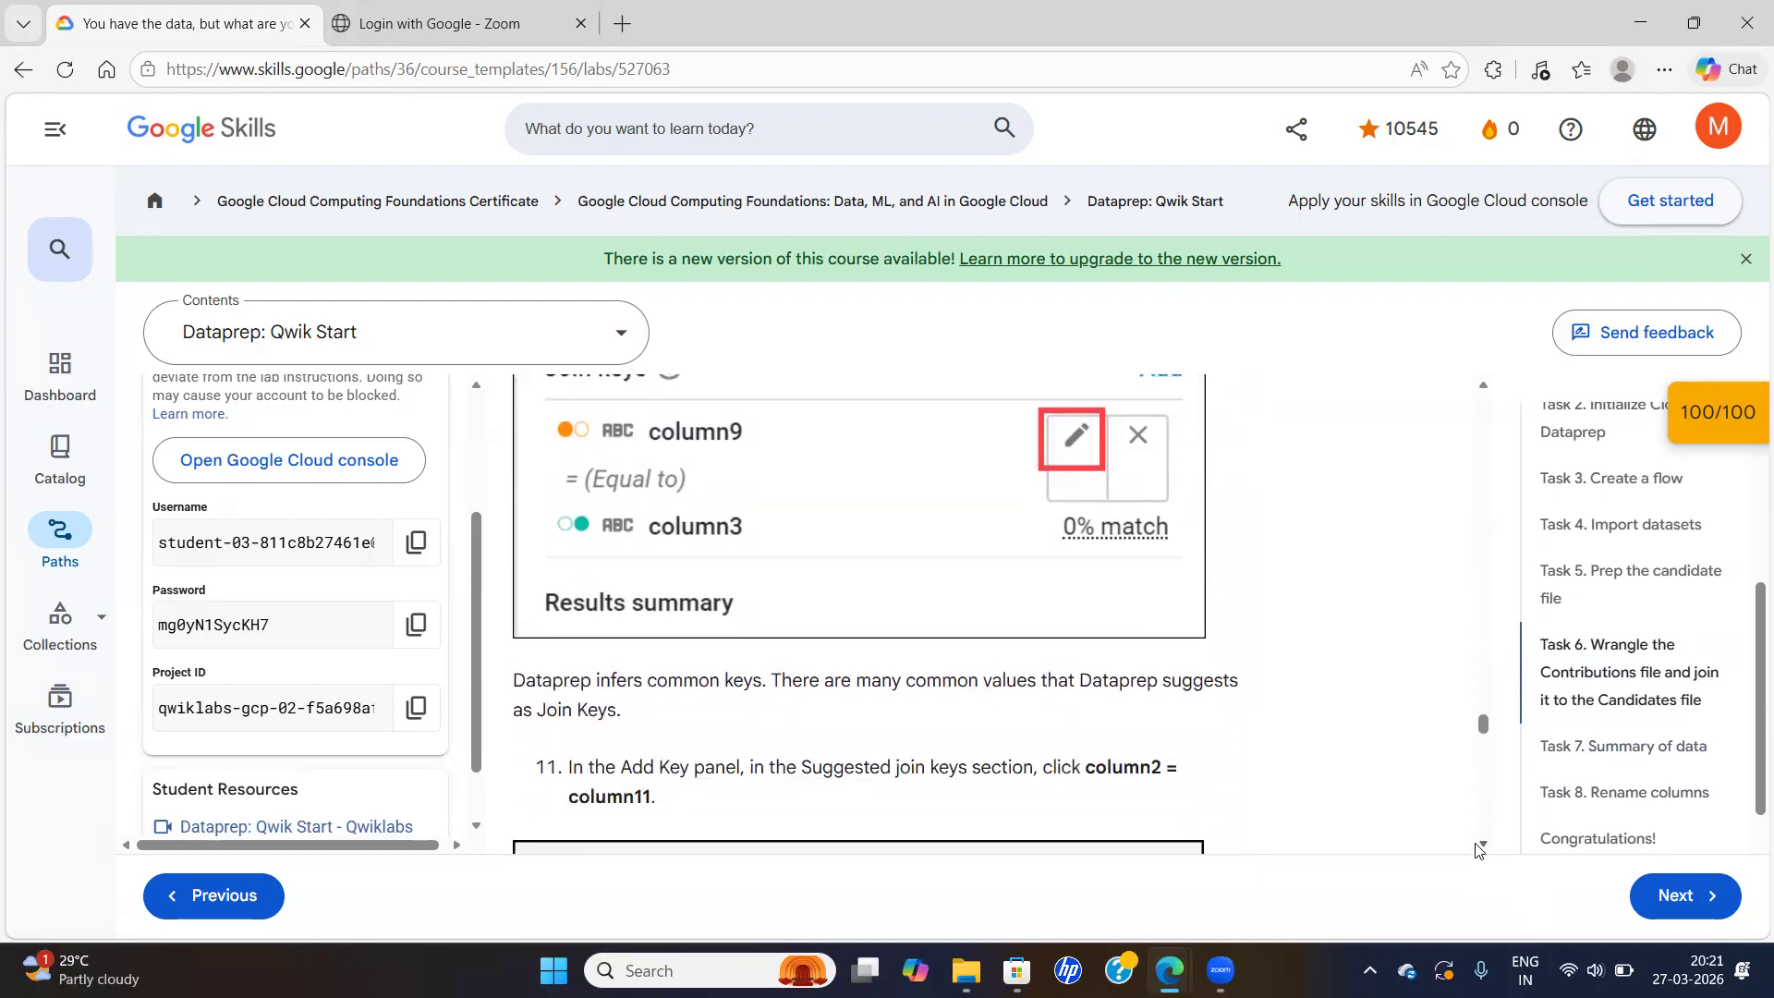
scroll(1479, 850, down, 1)
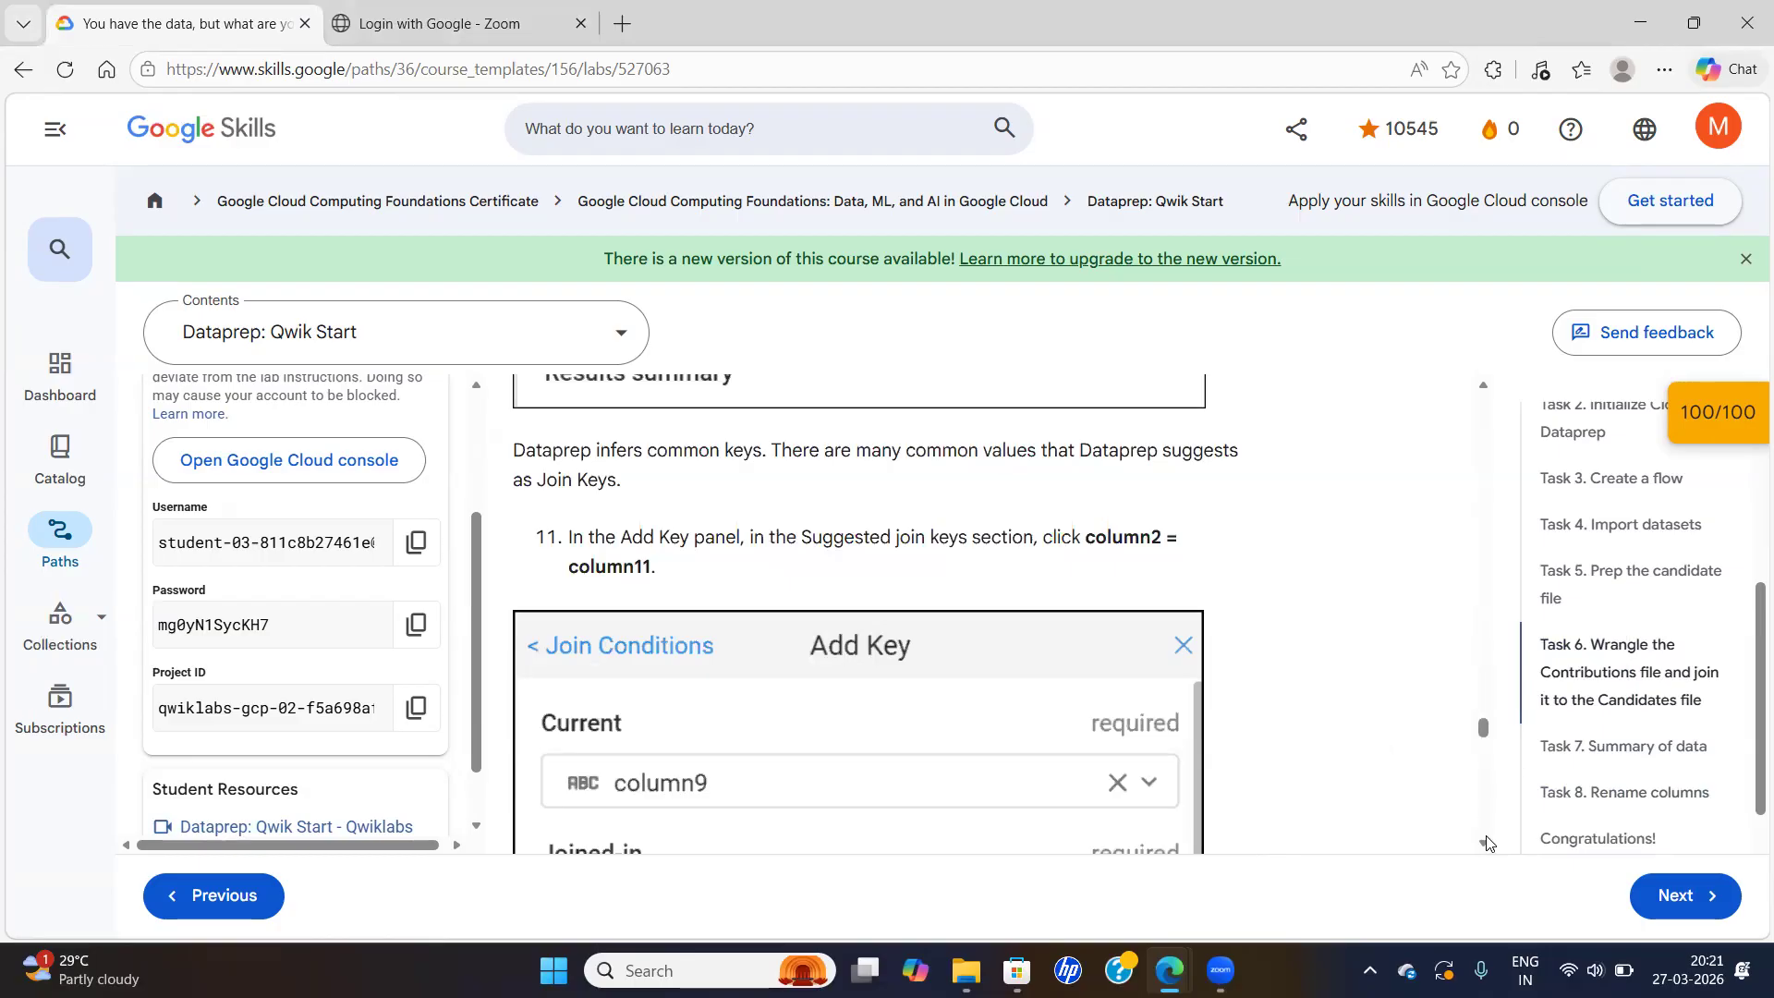
scroll(1487, 843, down, 1)
scroll(1487, 843, down, 6)
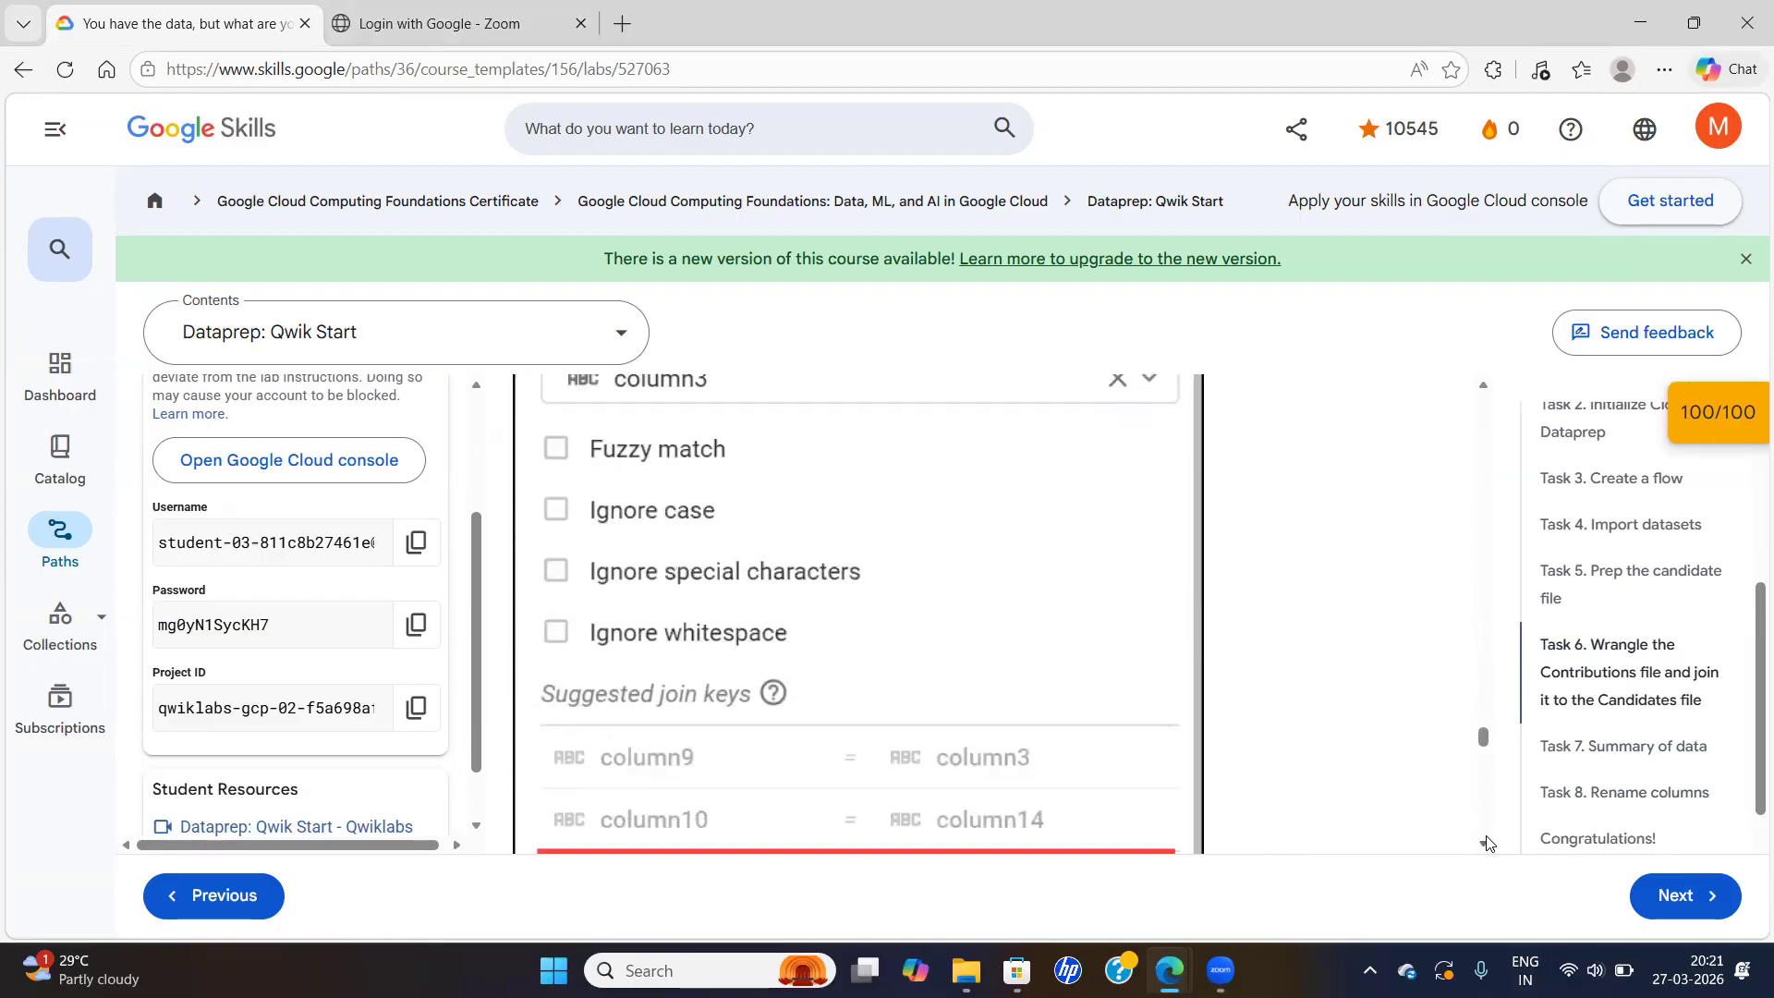
scroll(1487, 844, down, 5)
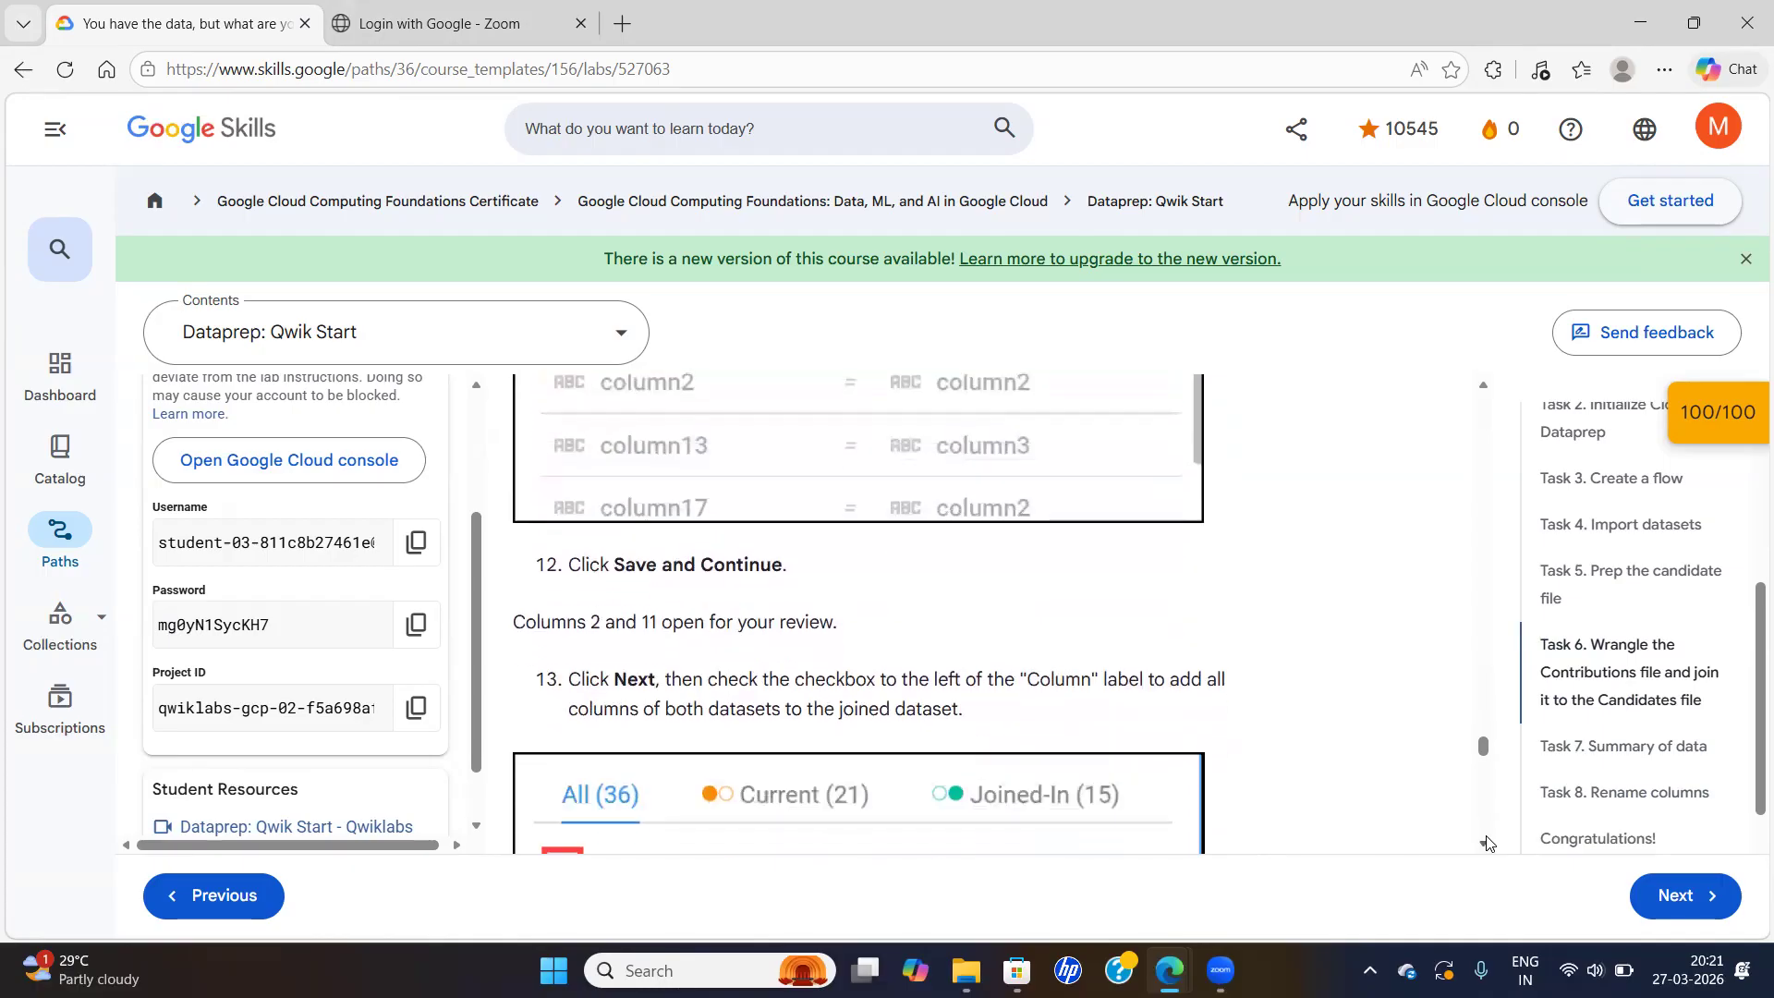
scroll(1487, 843, down, 10)
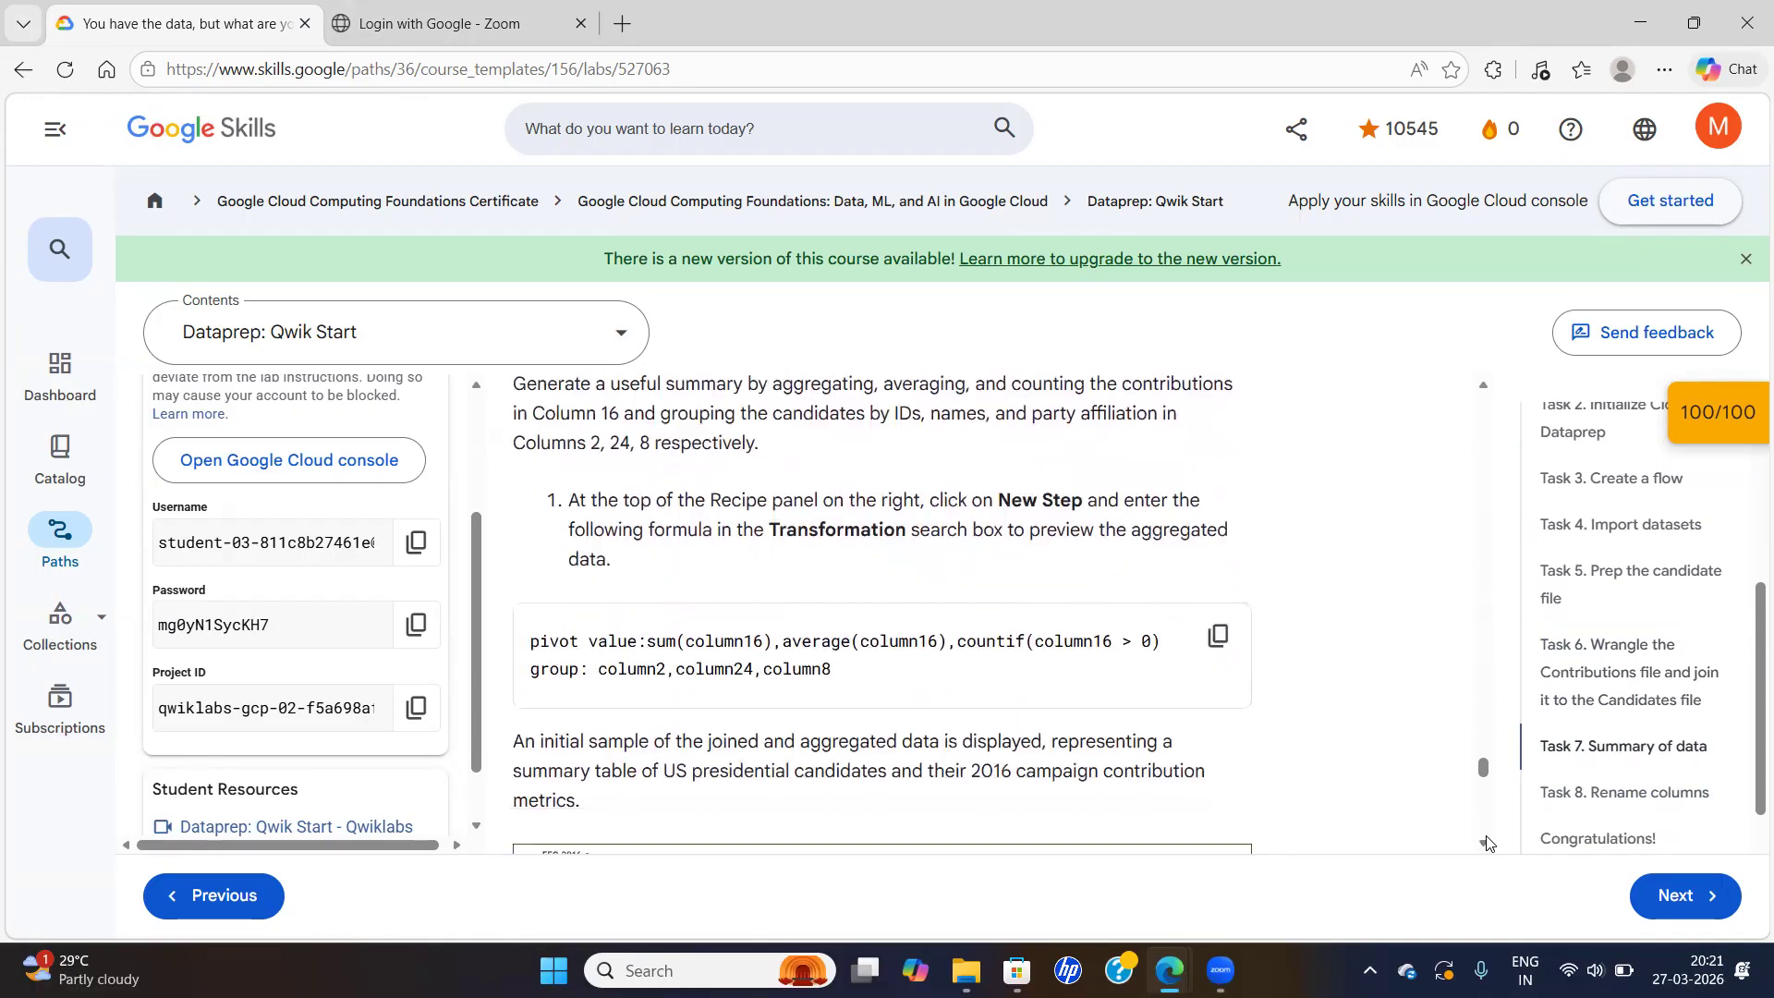
scroll(1486, 843, down, 3)
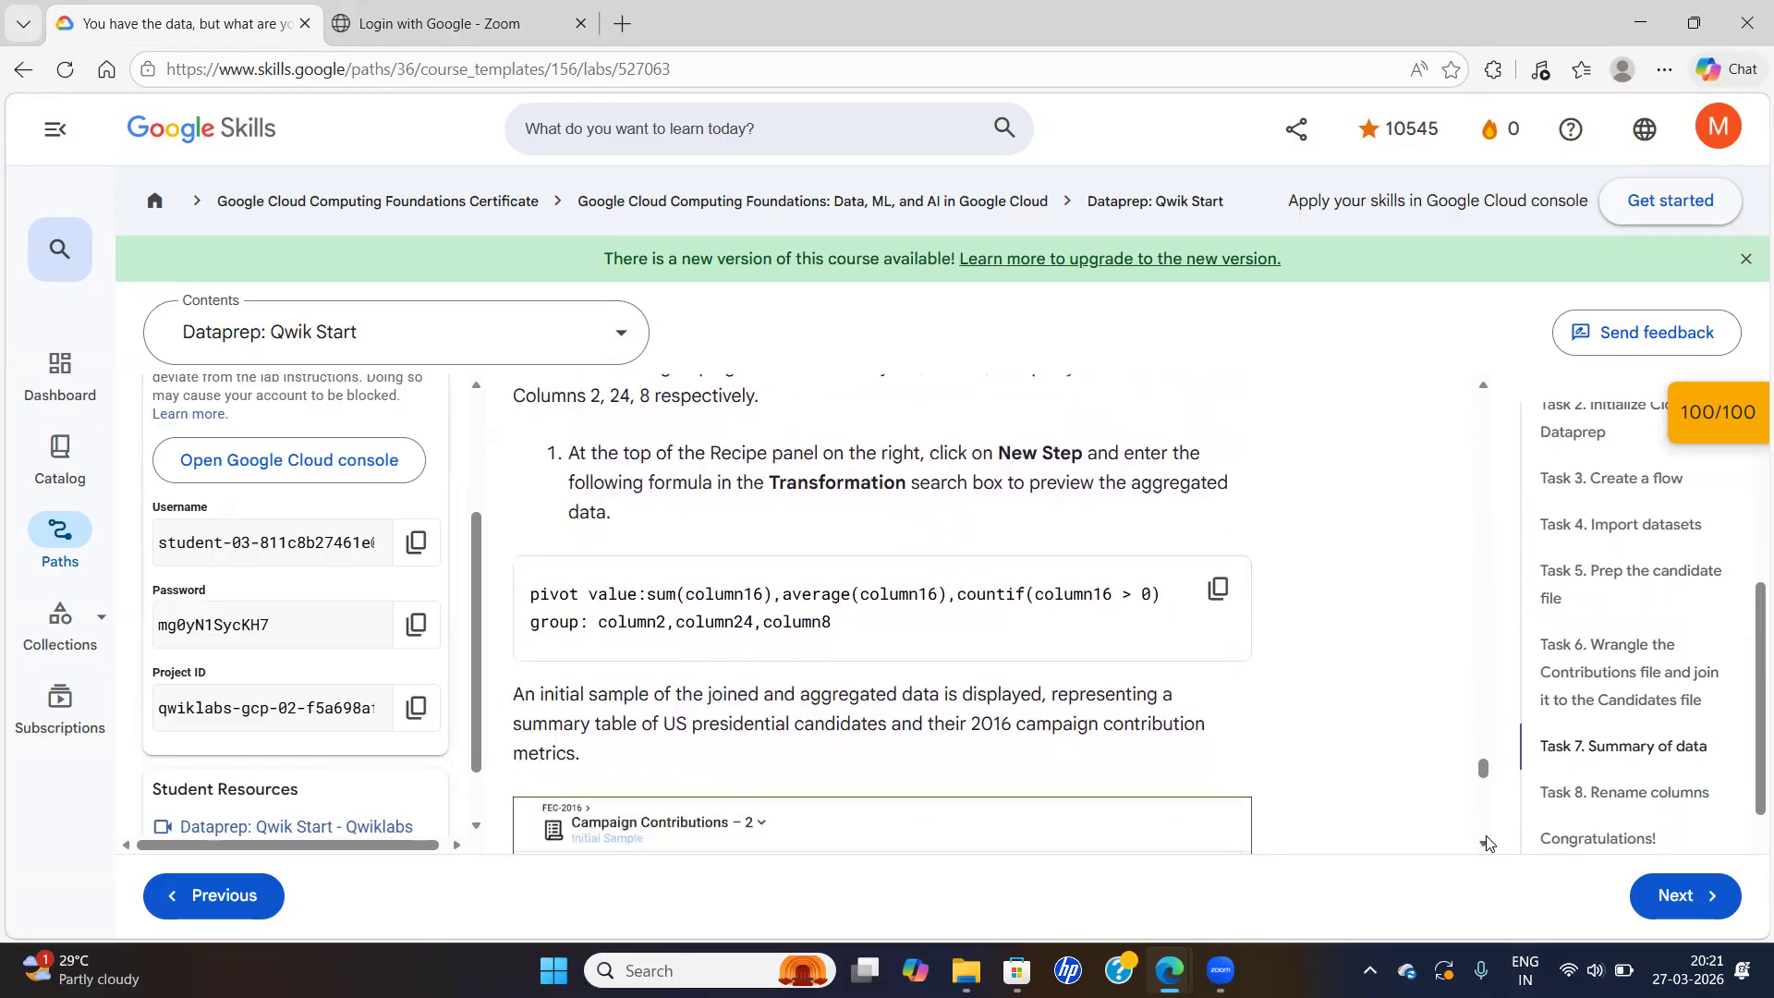
scroll(1487, 844, down, 1)
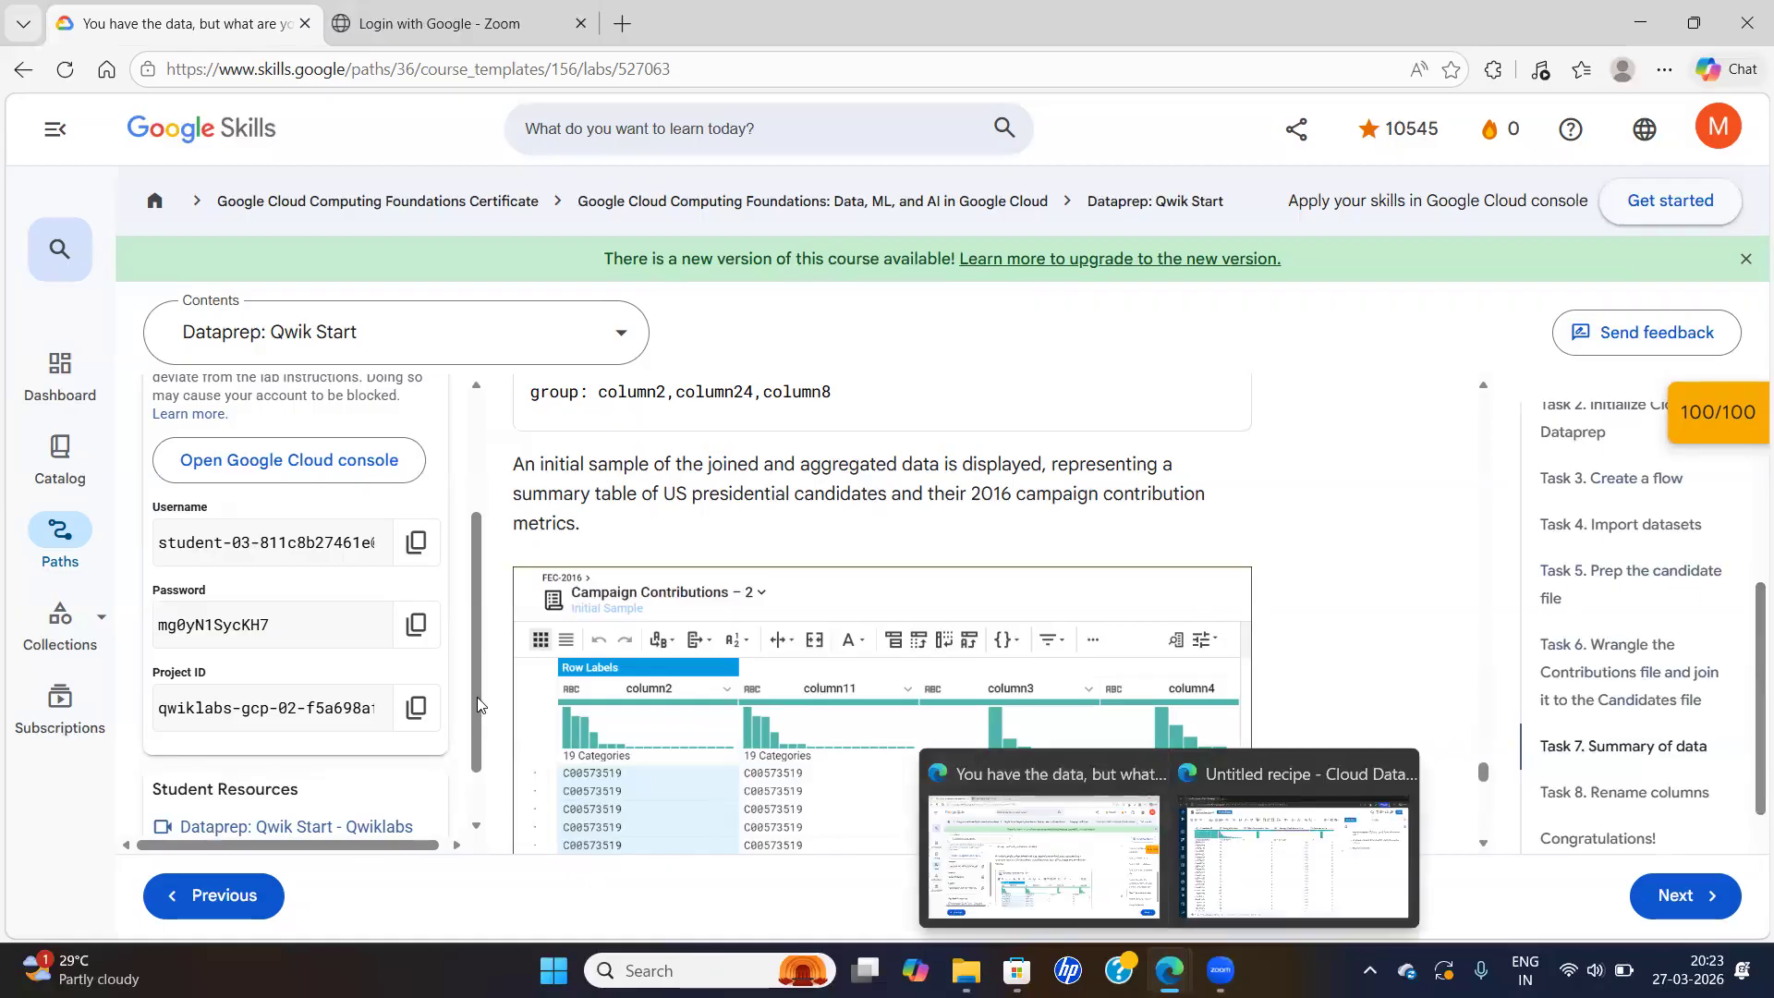
Bring the lab's remaining time and End Lab control into view on the lab page
drag(480, 659, 470, 457)
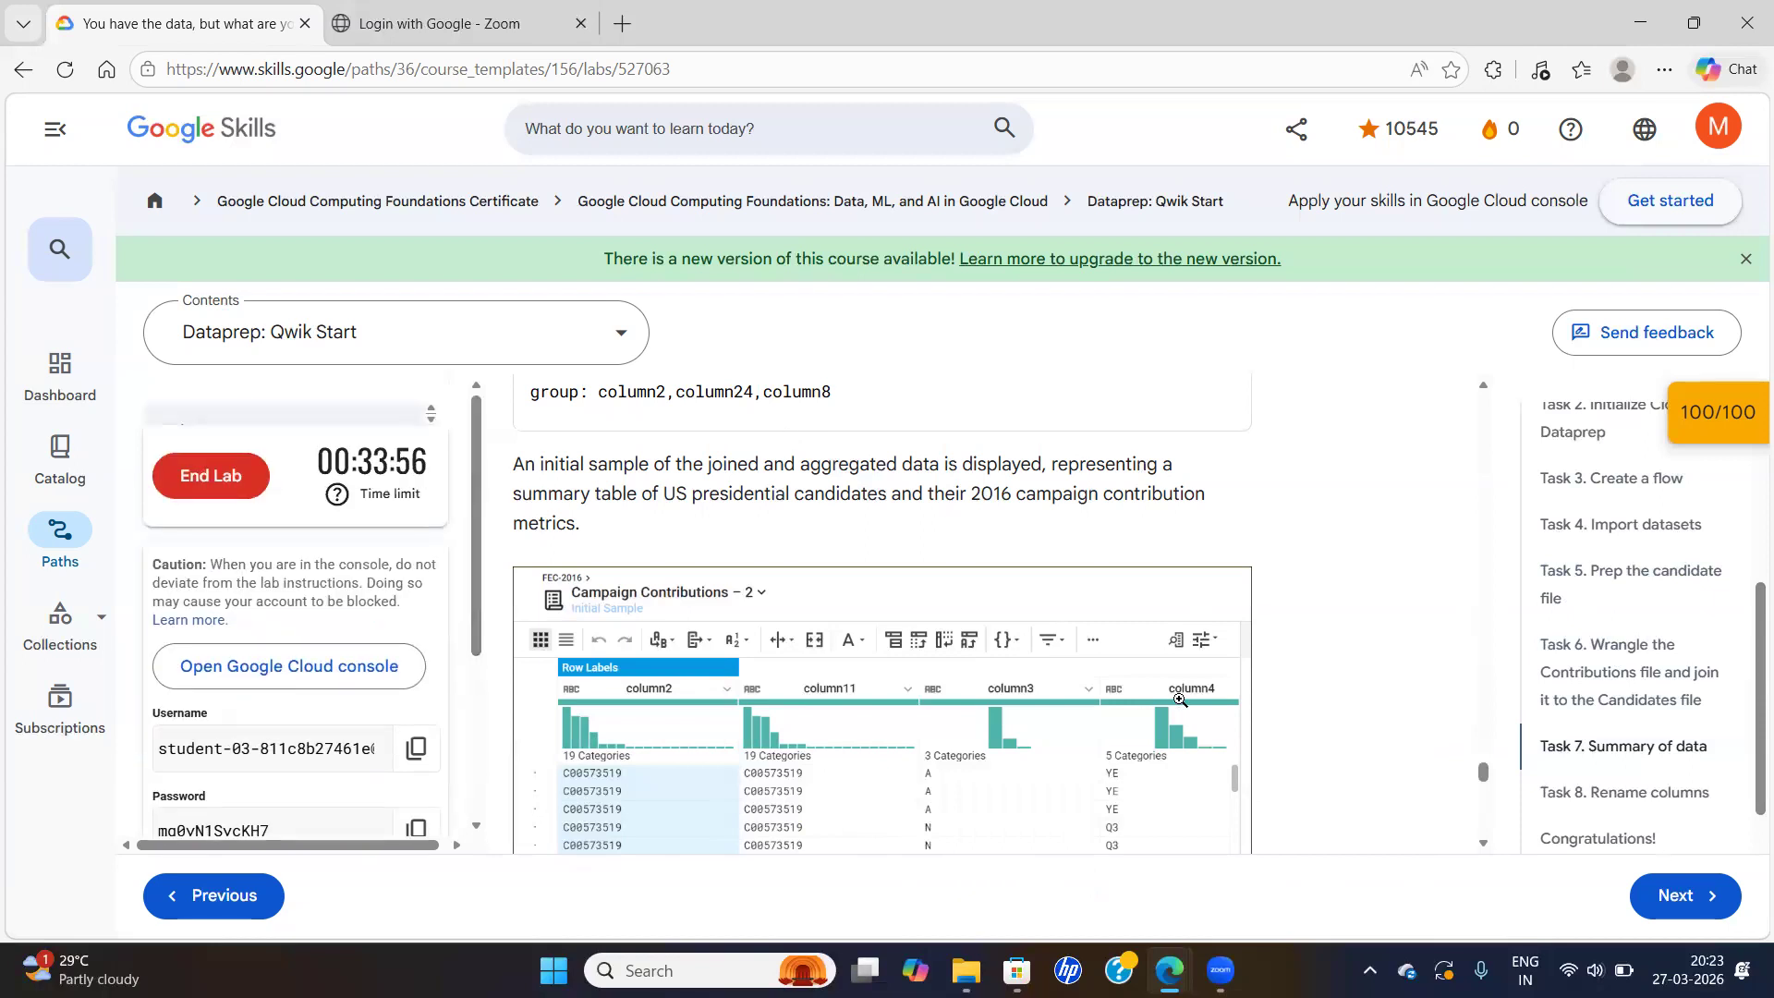
mouse_move(1169, 970)
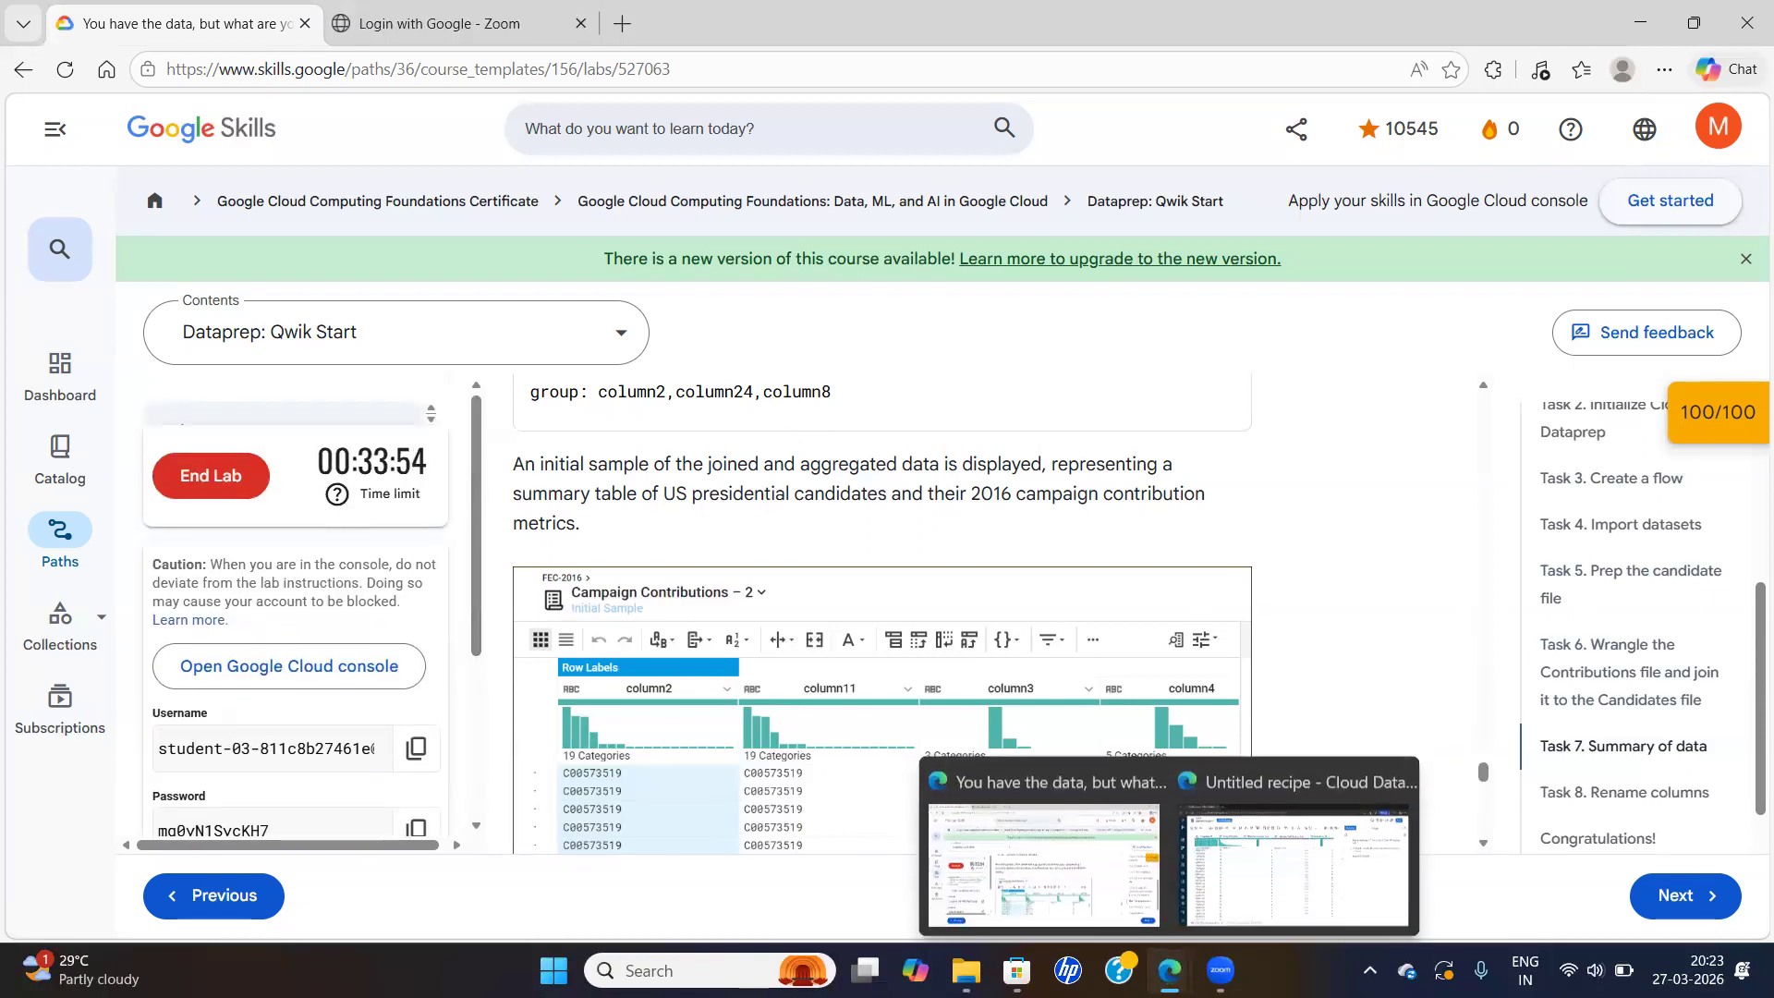
click(1073, 863)
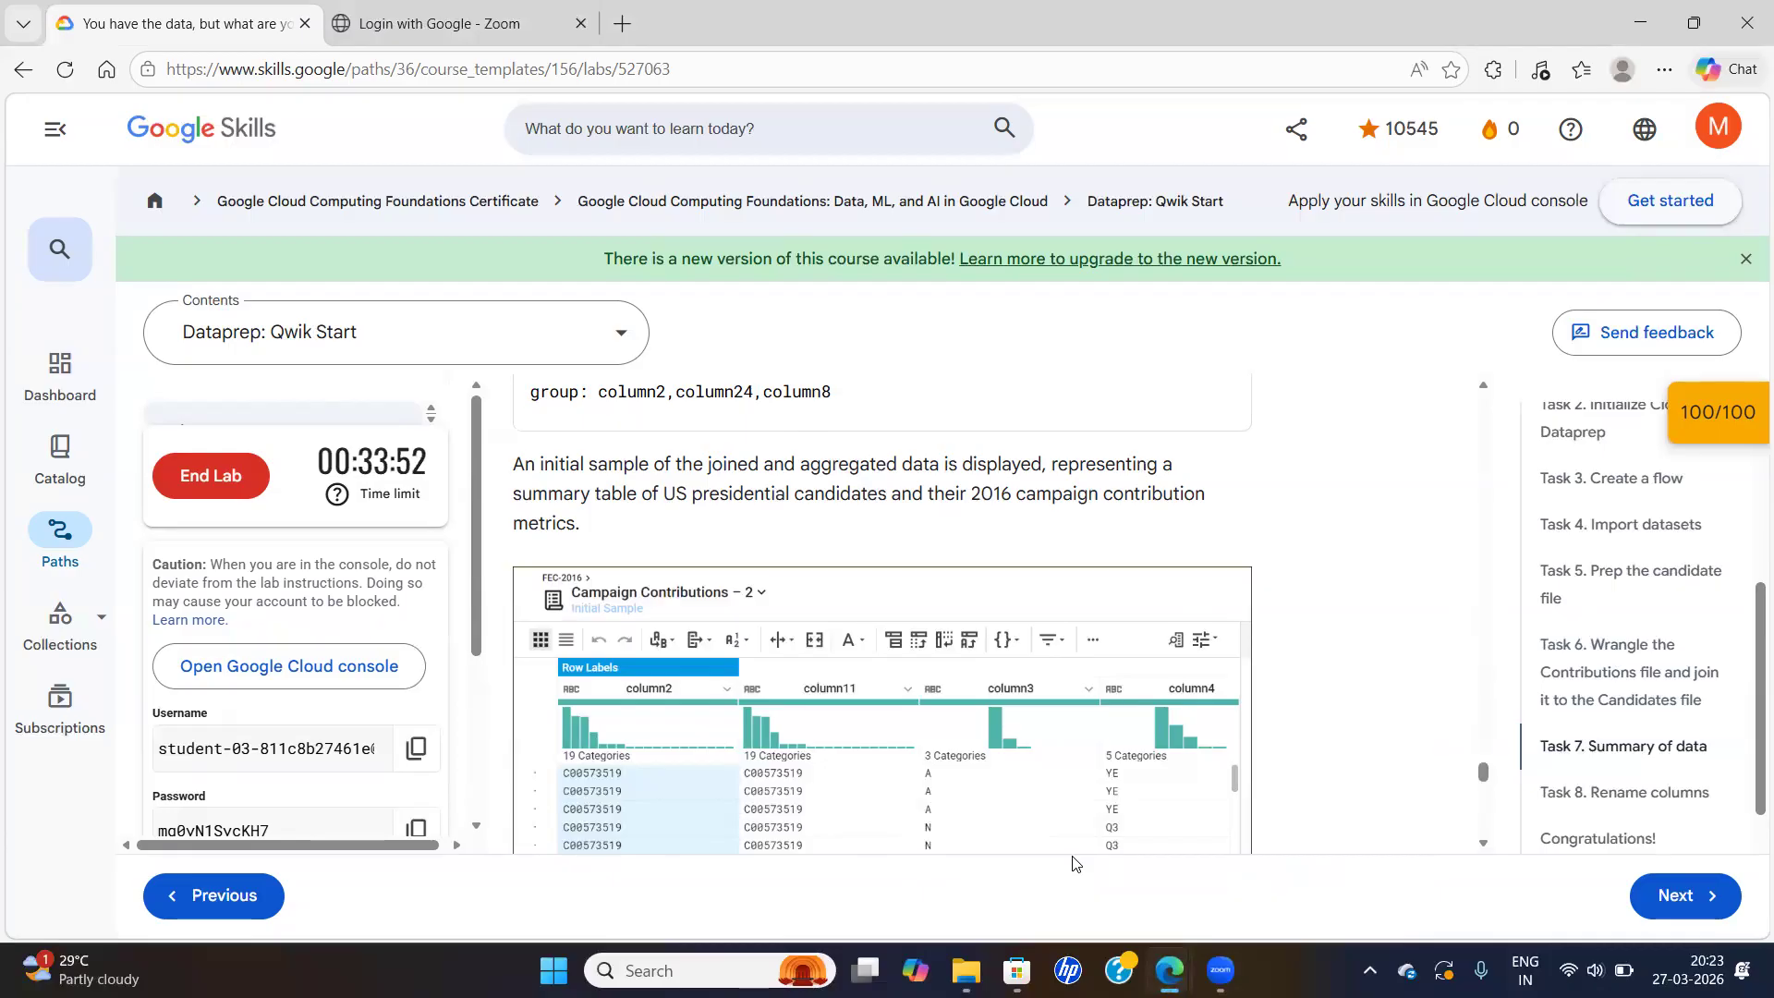